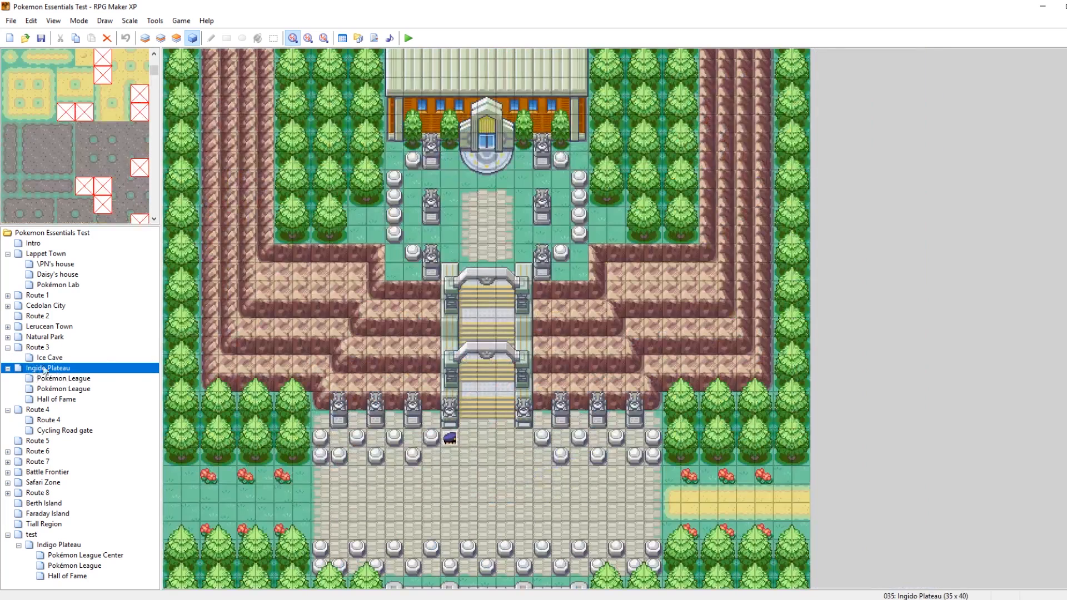
Look through the maps under Ingido Plateau: both Pokémon League maps and the Hall of Fame.
click(61, 379)
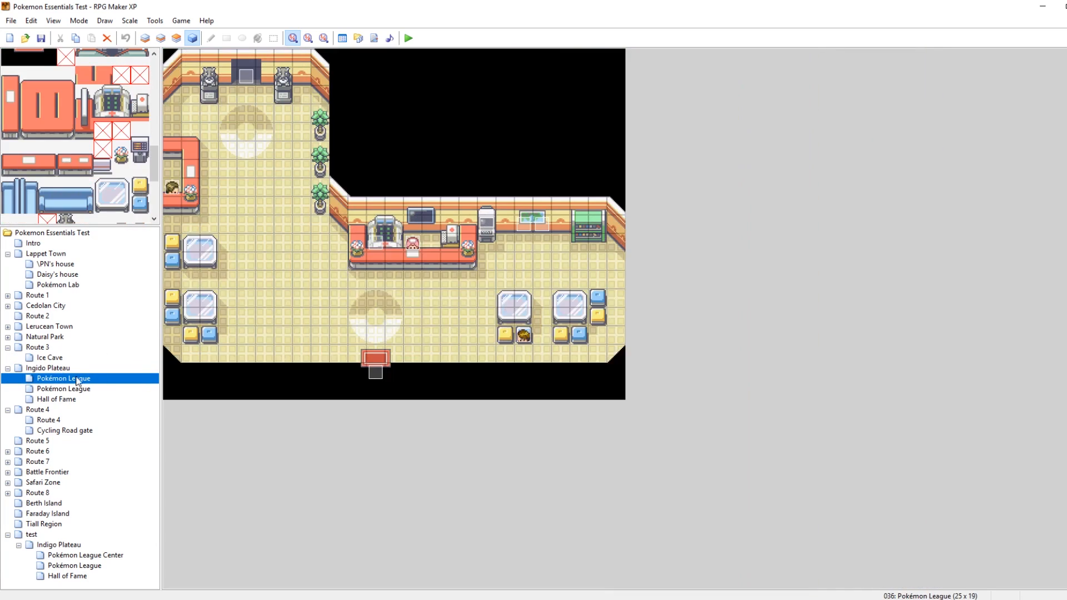
click(168, 62)
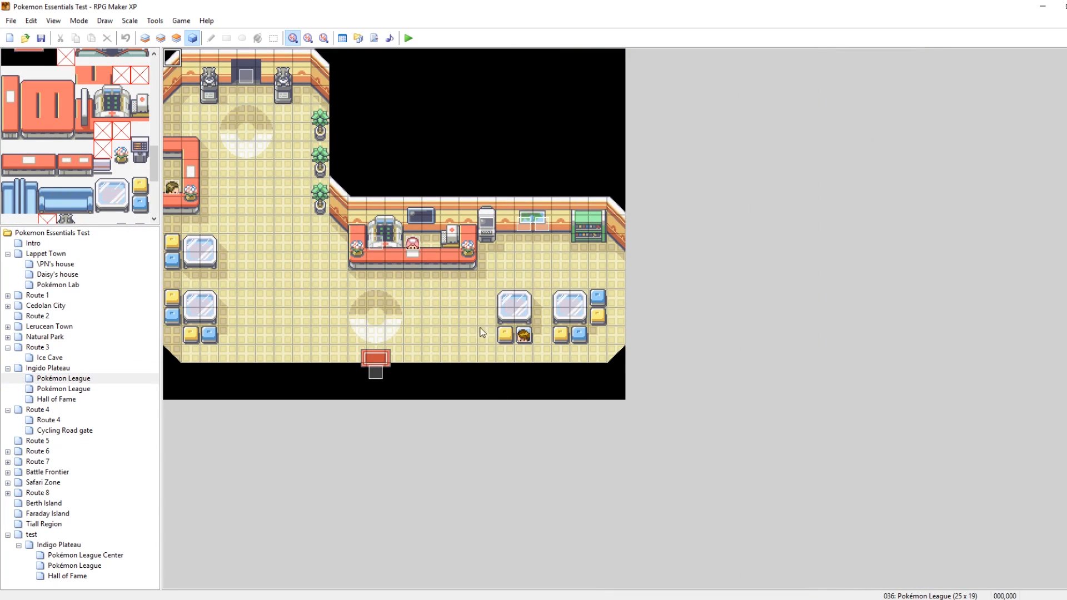
click(555, 363)
click(67, 389)
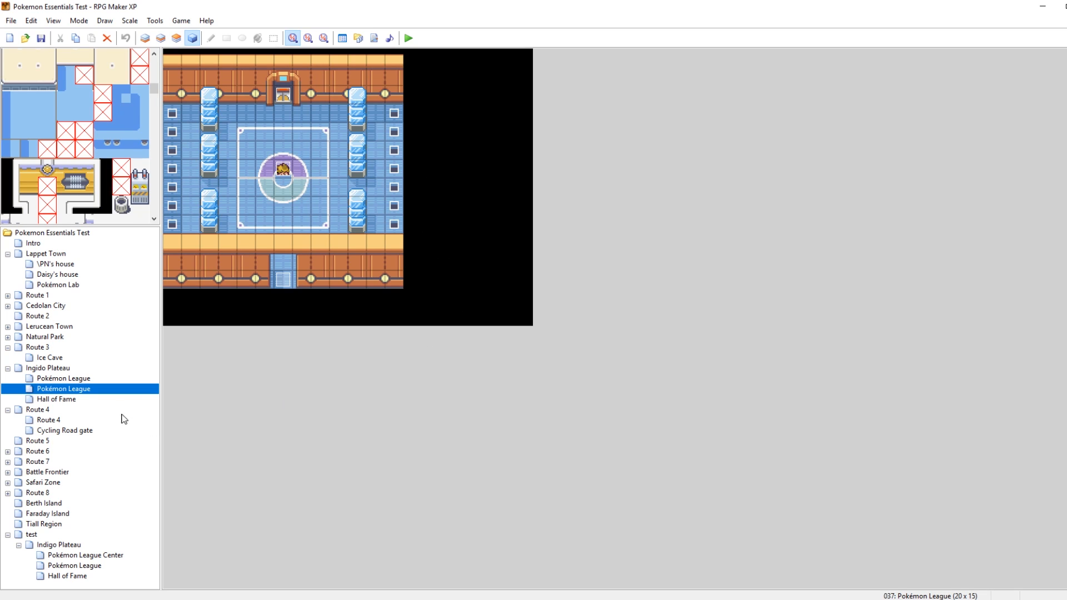
click(57, 399)
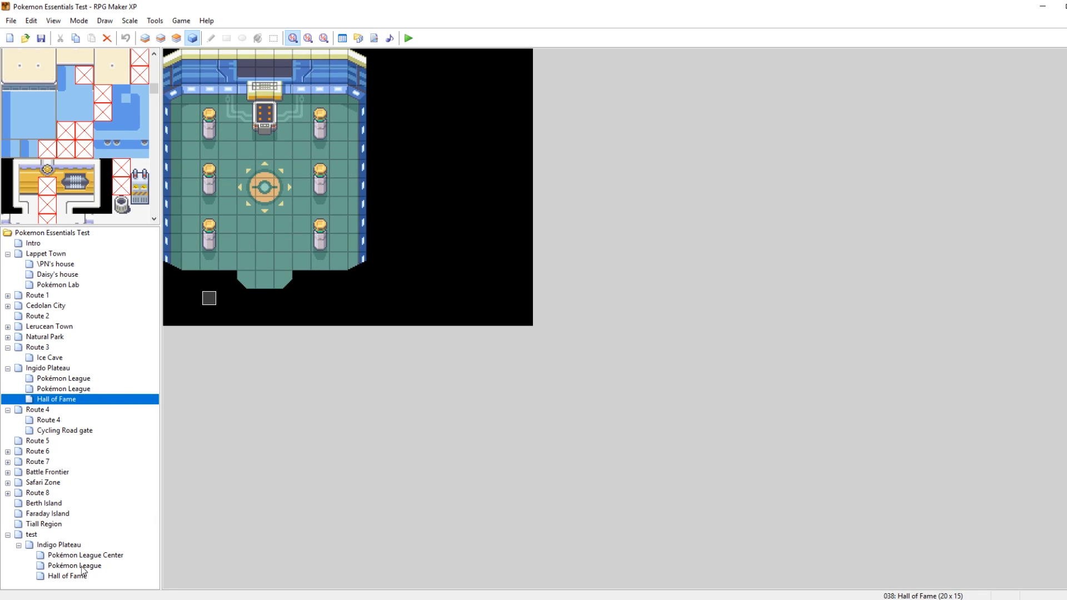
Look through the test group's Indigo Plateau, Pokémon League Center, Pokémon League and Hall of Fame maps, including the separate league rooms.
click(55, 545)
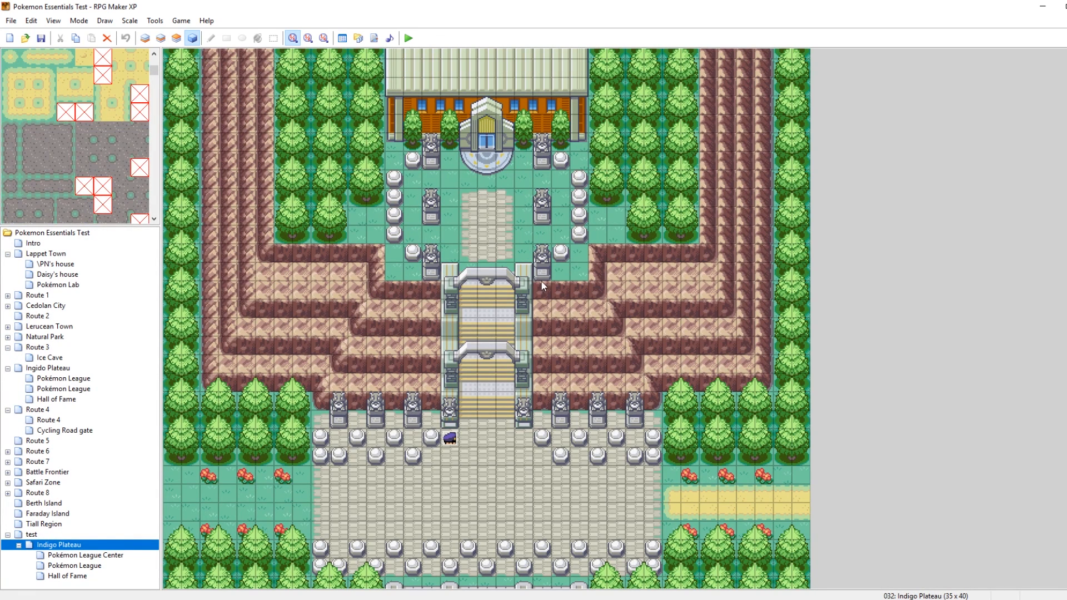
click(109, 557)
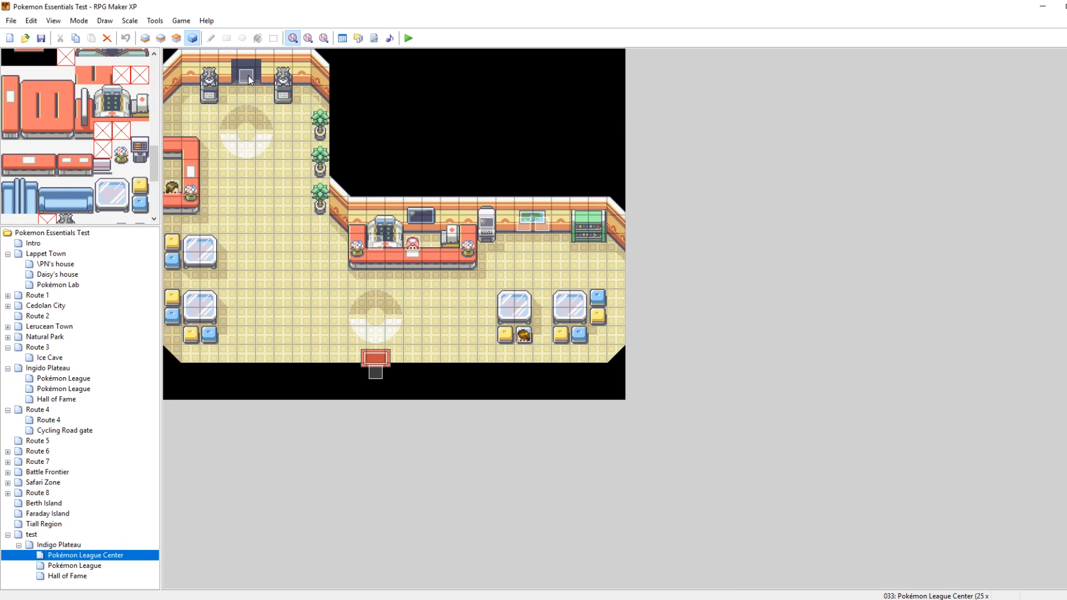
click(87, 566)
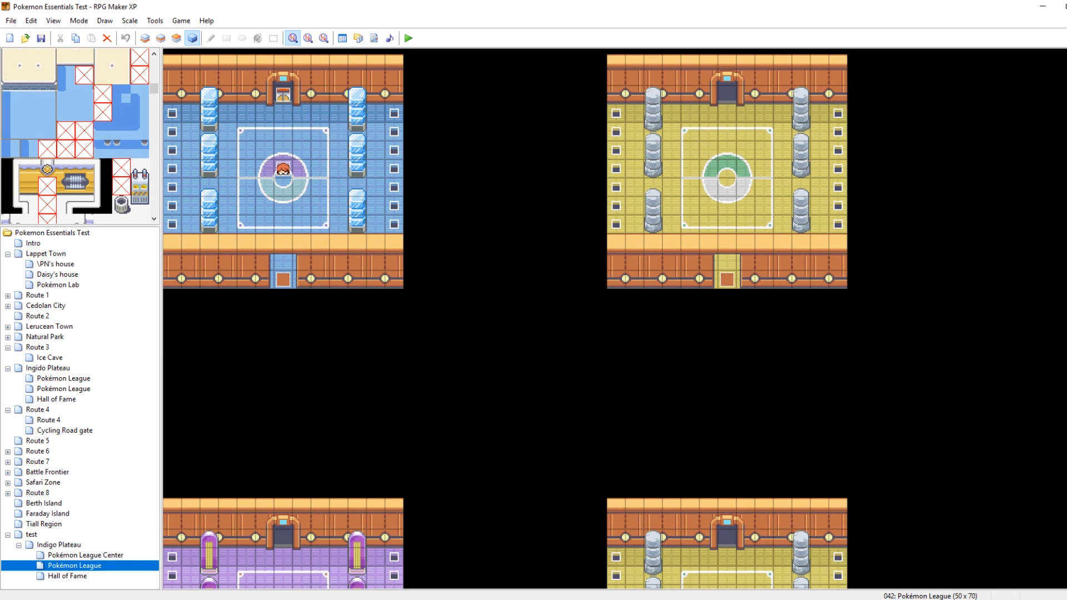
scroll(505, 320, down, 5)
scroll(505, 319, down, 5)
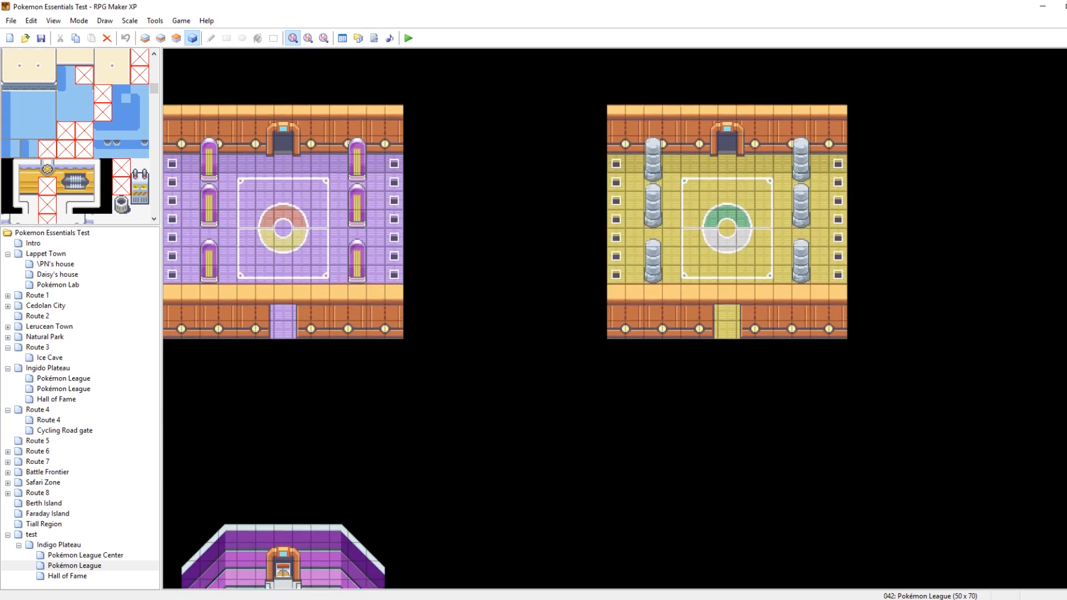
scroll(505, 320, up, 3)
scroll(744, 284, up, 2)
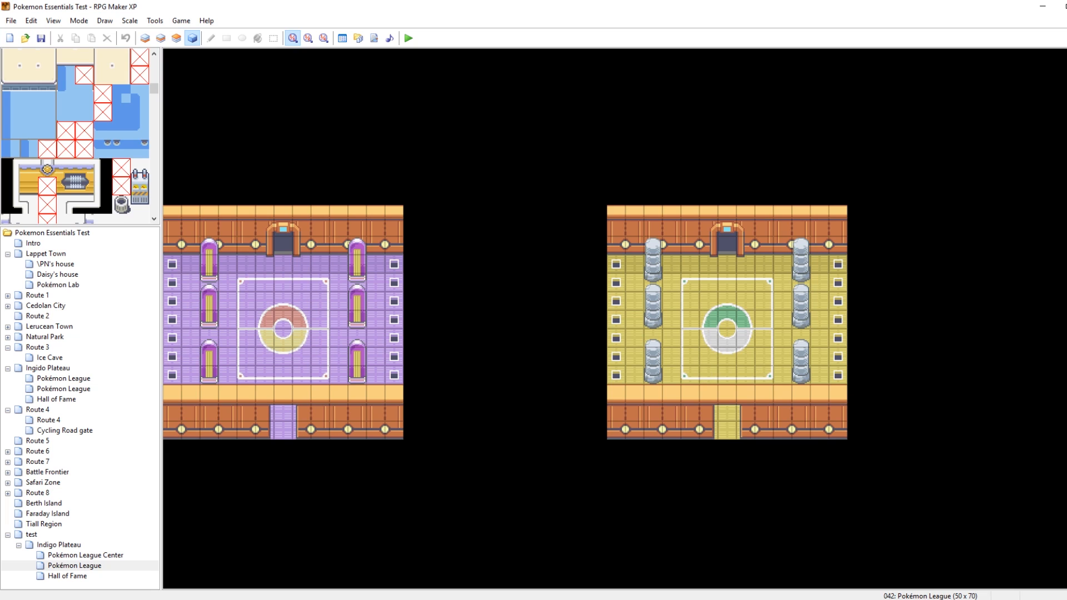
scroll(613, 318, up, 2)
scroll(505, 320, up, 8)
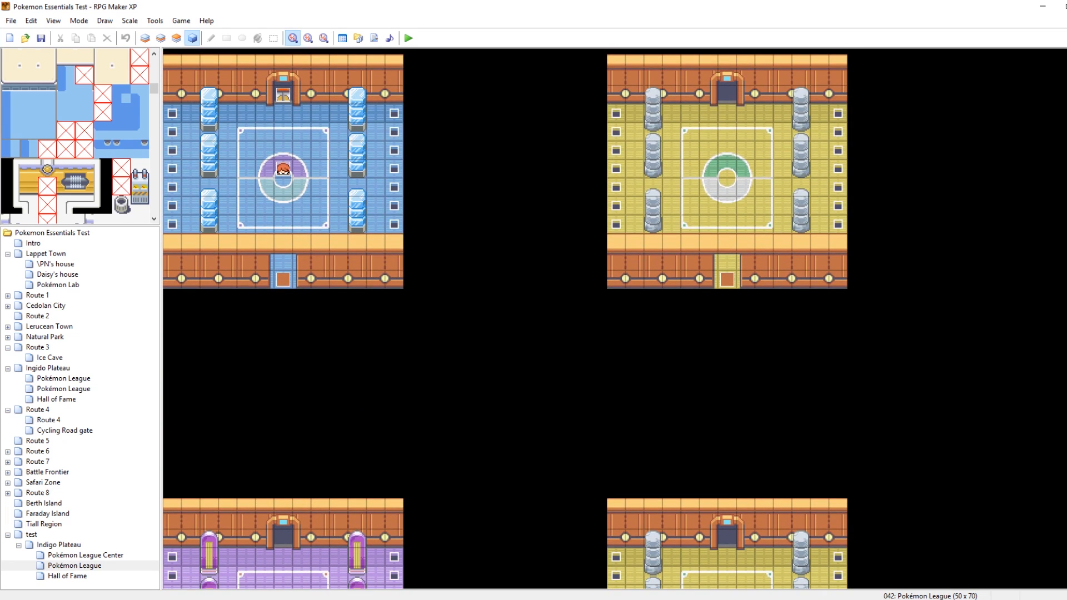
click(67, 576)
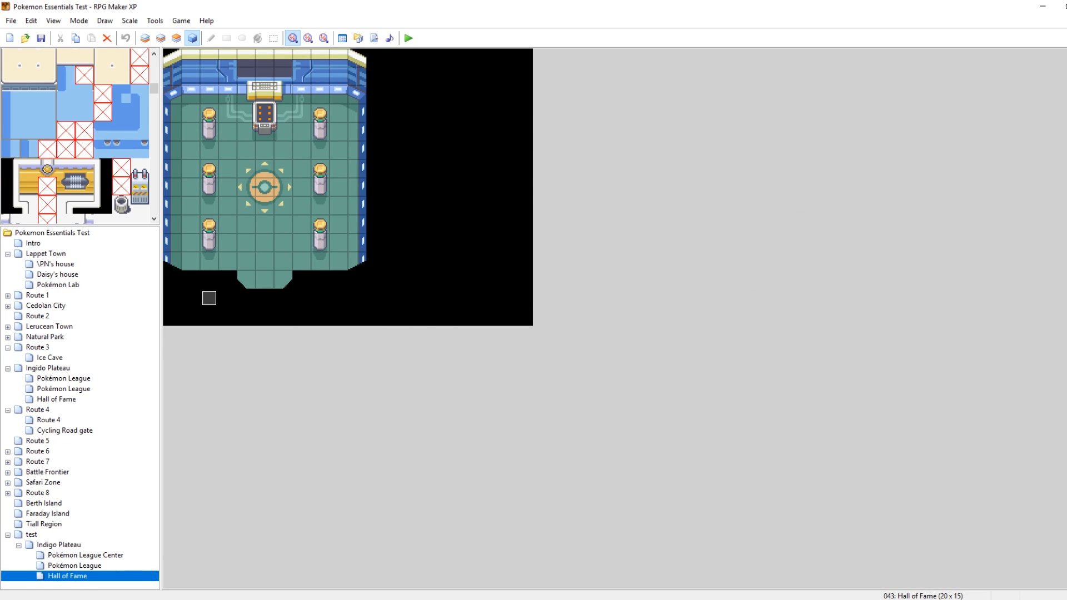
click(64, 566)
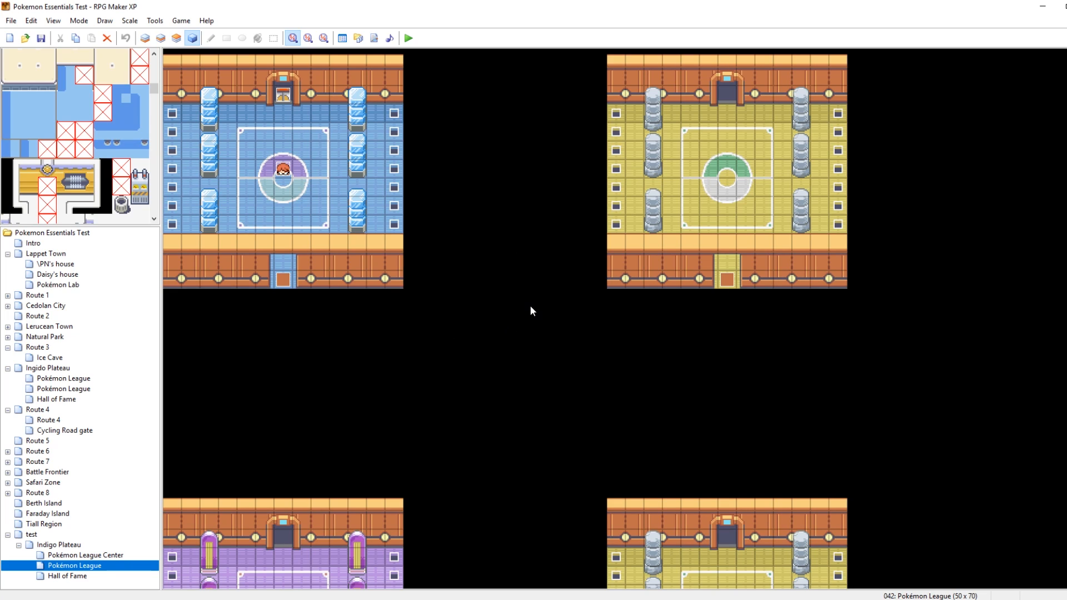
Open the Door event at the upper doorway of the Pokémon League Center map and examine its opening E4Beaten and E4Room commands.
click(105, 555)
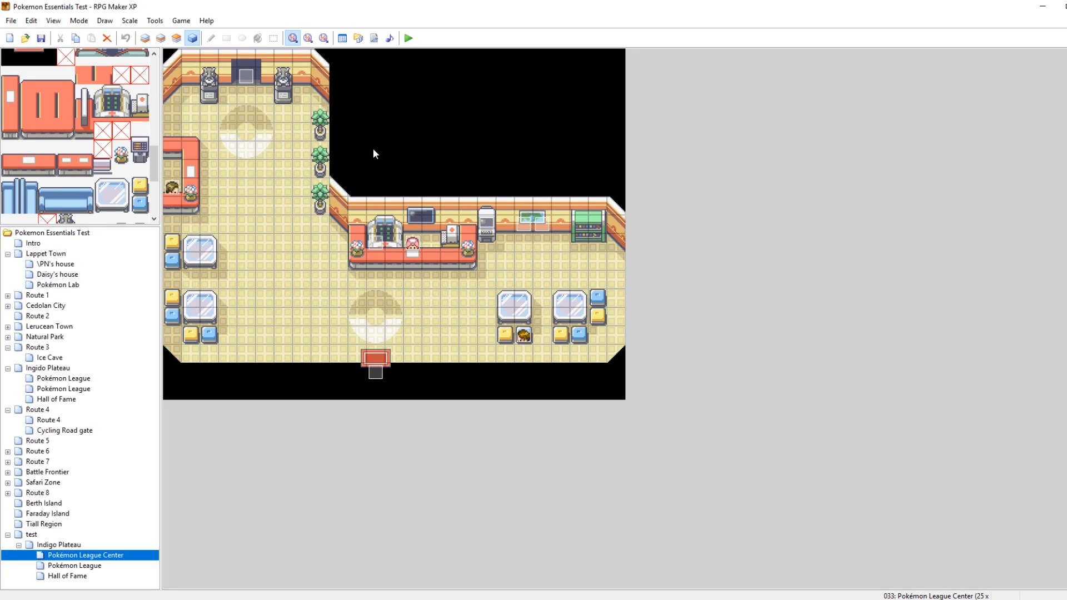
double_click(247, 78)
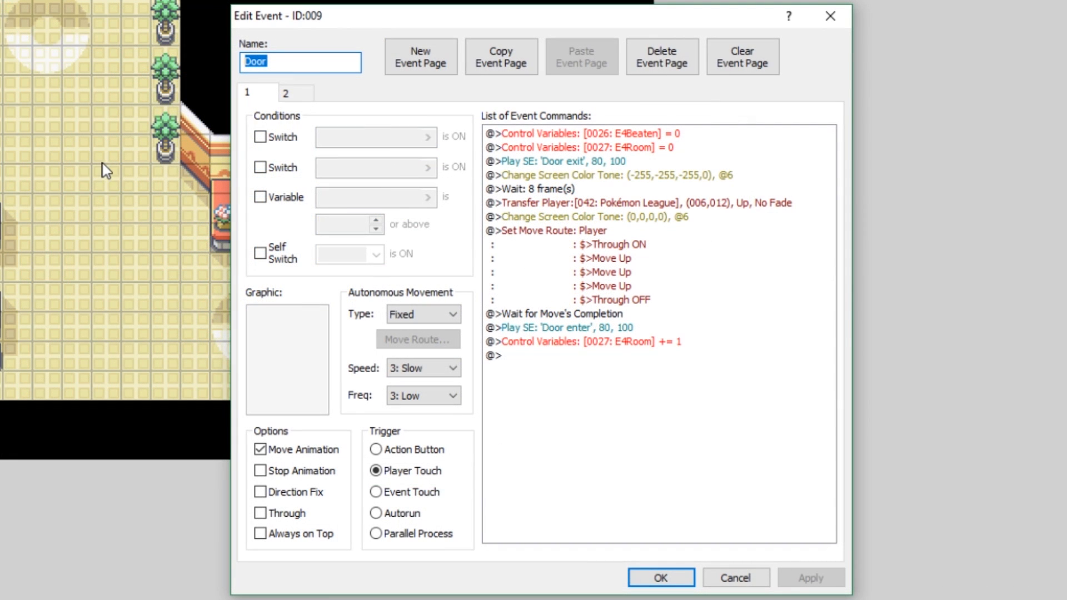
click(626, 134)
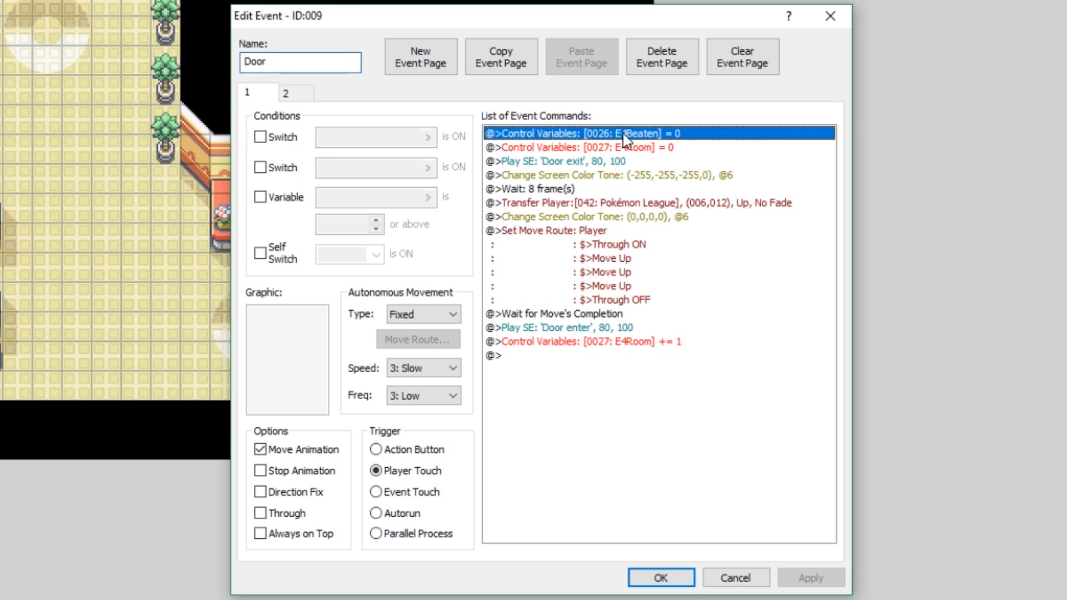
click(625, 147)
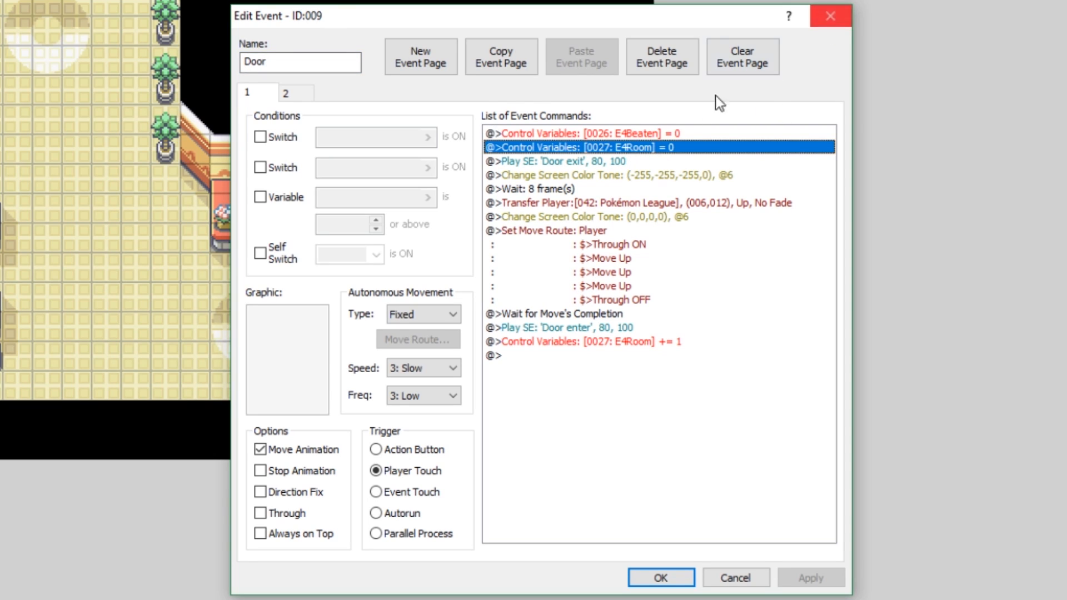
Inspect the E4Beaten variable command's settings and the E4Beaten and E4Room entries in the variable list, then close them.
click(631, 137)
right_click(631, 139)
click(669, 166)
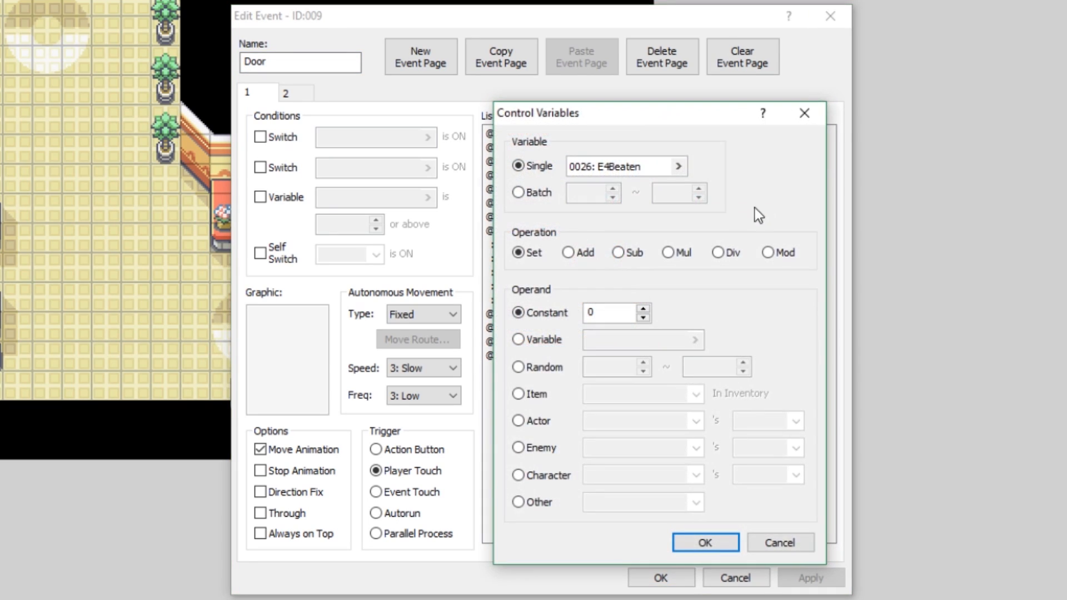
double_click(633, 169)
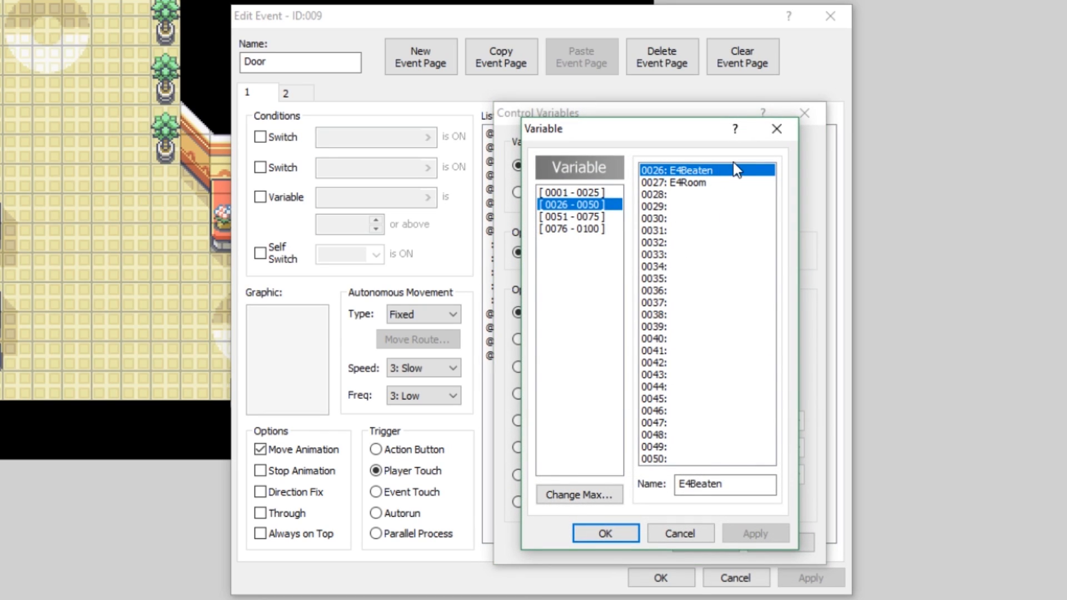
click(704, 183)
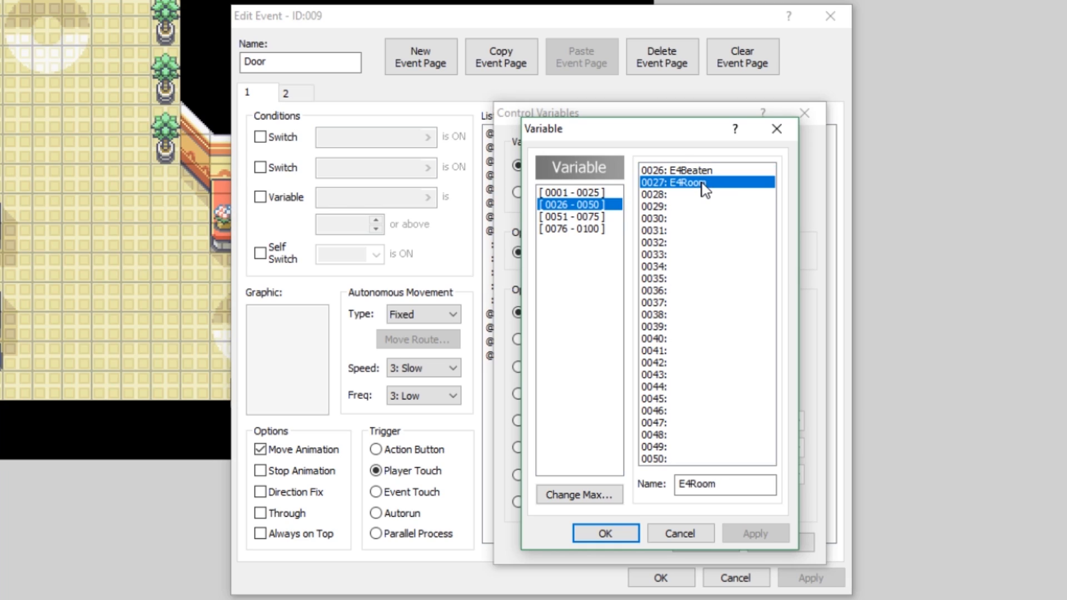
click(705, 172)
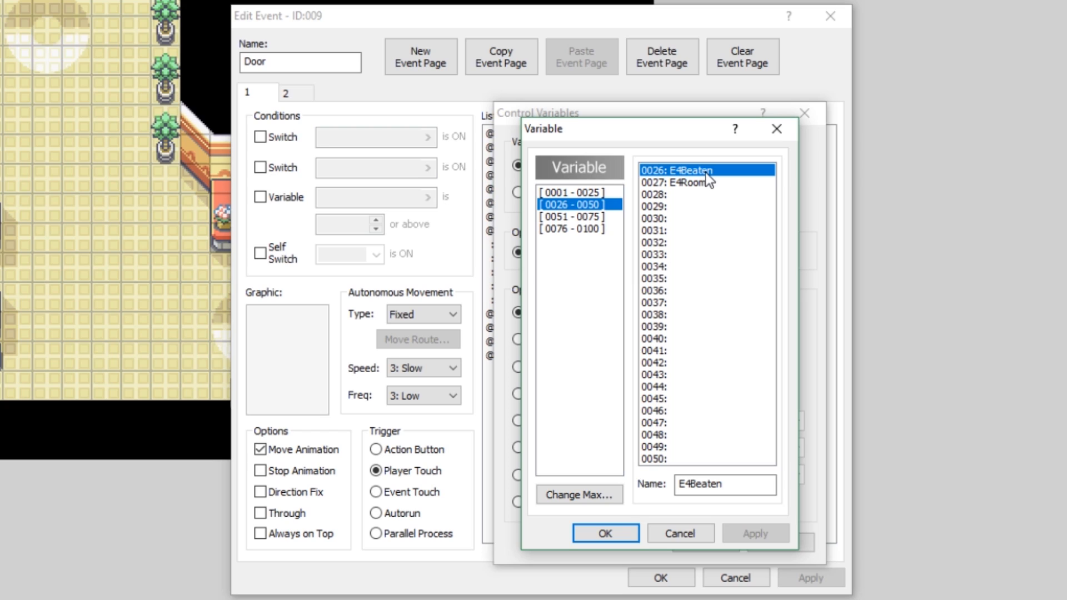
click(689, 182)
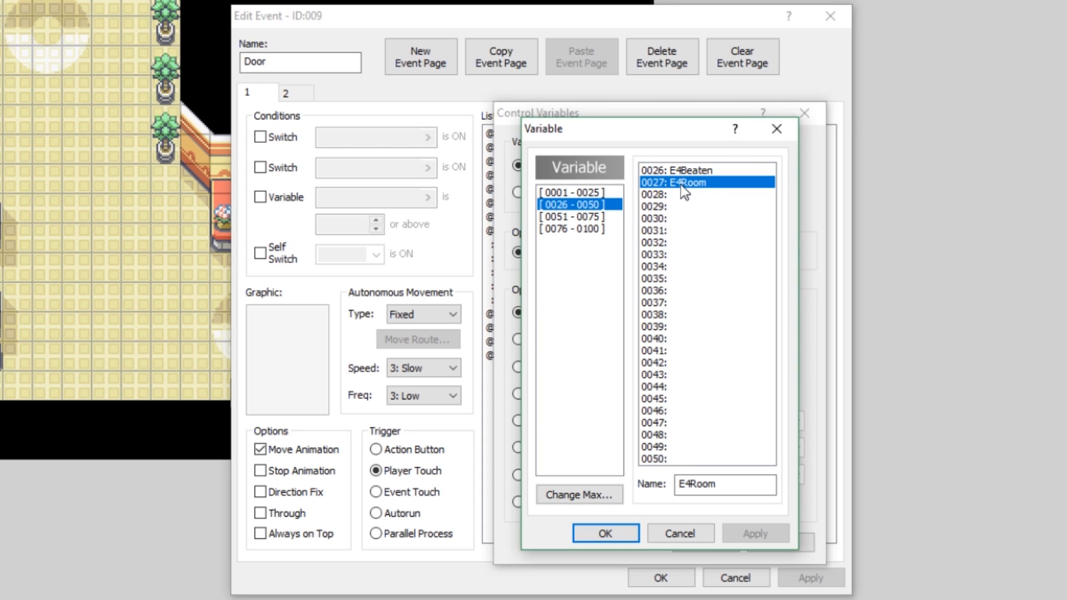
click(777, 129)
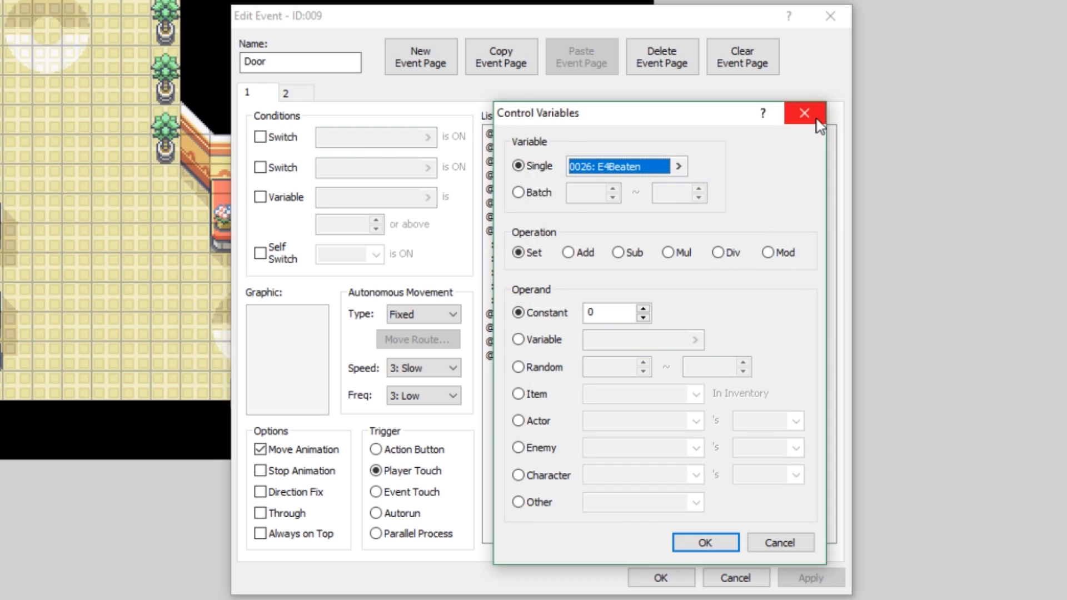
click(803, 113)
Inspect the Door event's Transfer Player command and its destination tile on the Pokémon League map, then cancel out.
click(661, 147)
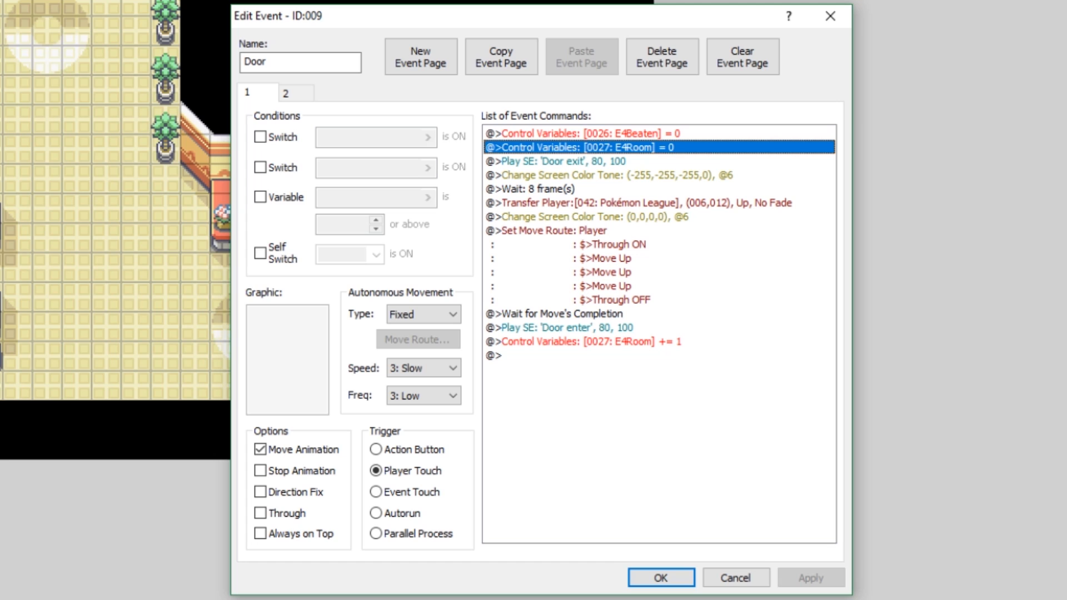
right_click(554, 202)
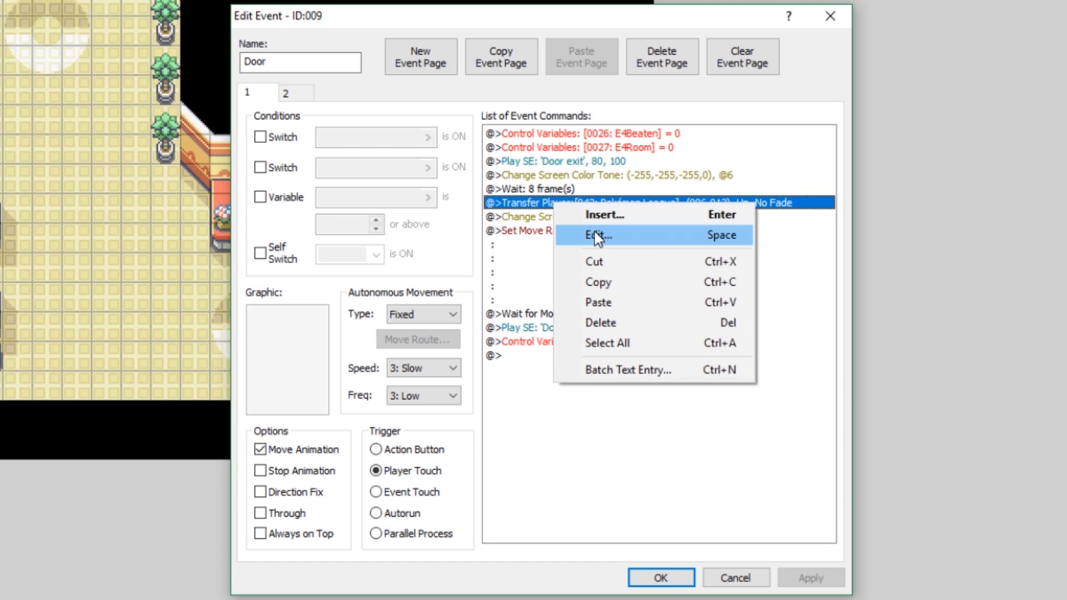
click(594, 234)
click(747, 264)
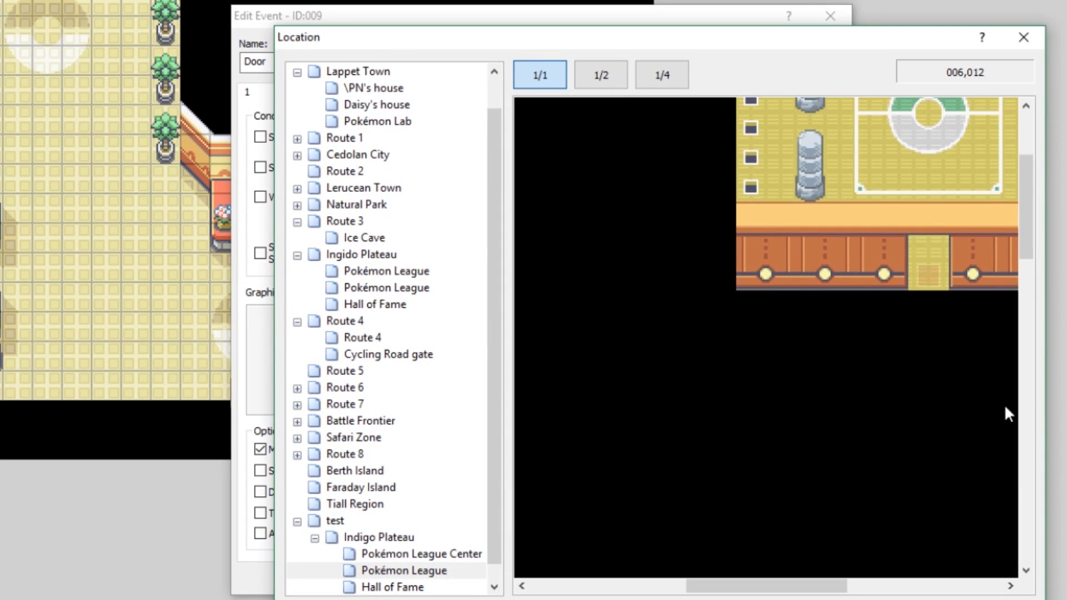
drag(1031, 251, 1031, 206)
drag(712, 585, 557, 584)
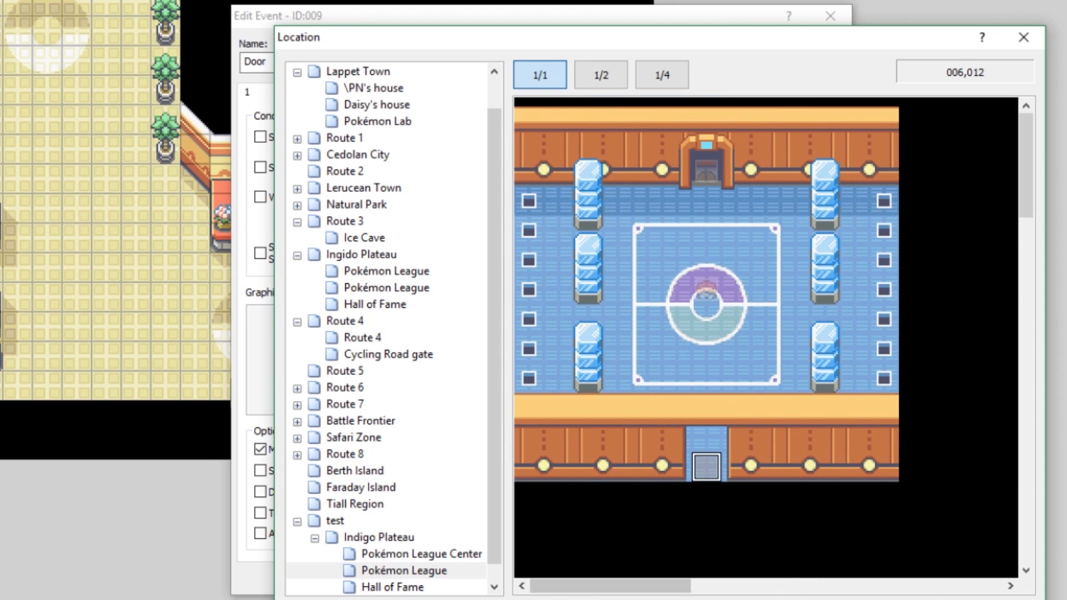
click(967, 598)
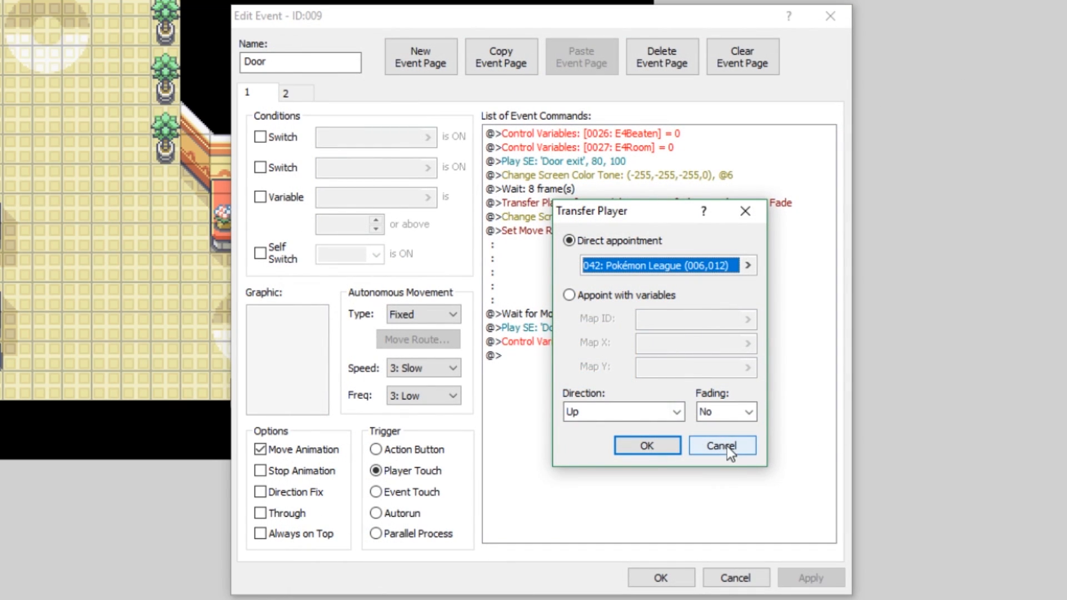
click(725, 445)
Examine the Door event's screen color tone changes and the individual moves in the player's move route.
right_click(579, 234)
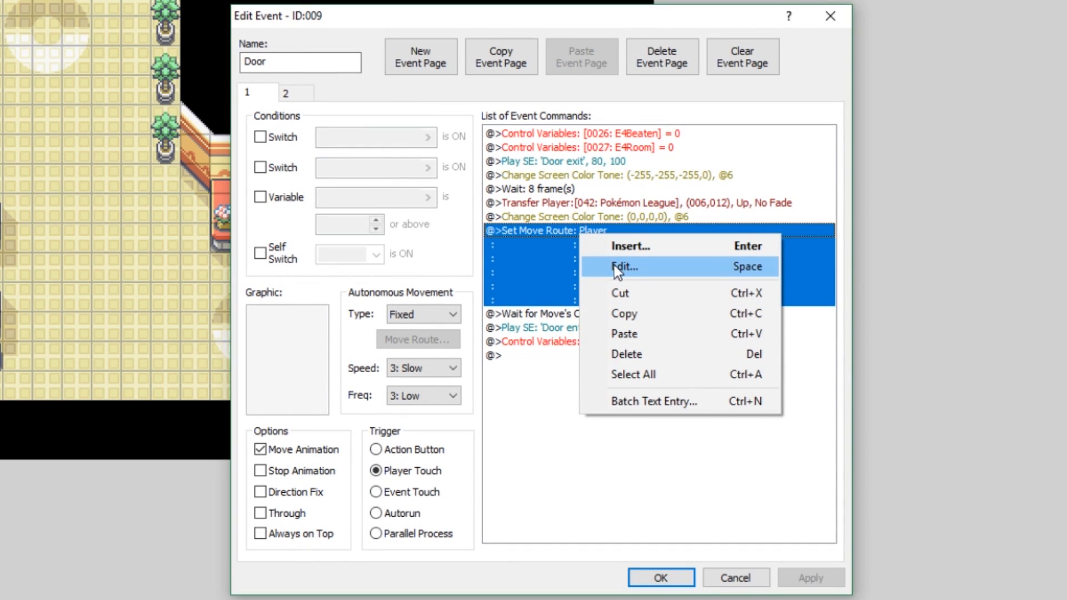
click(565, 217)
click(620, 175)
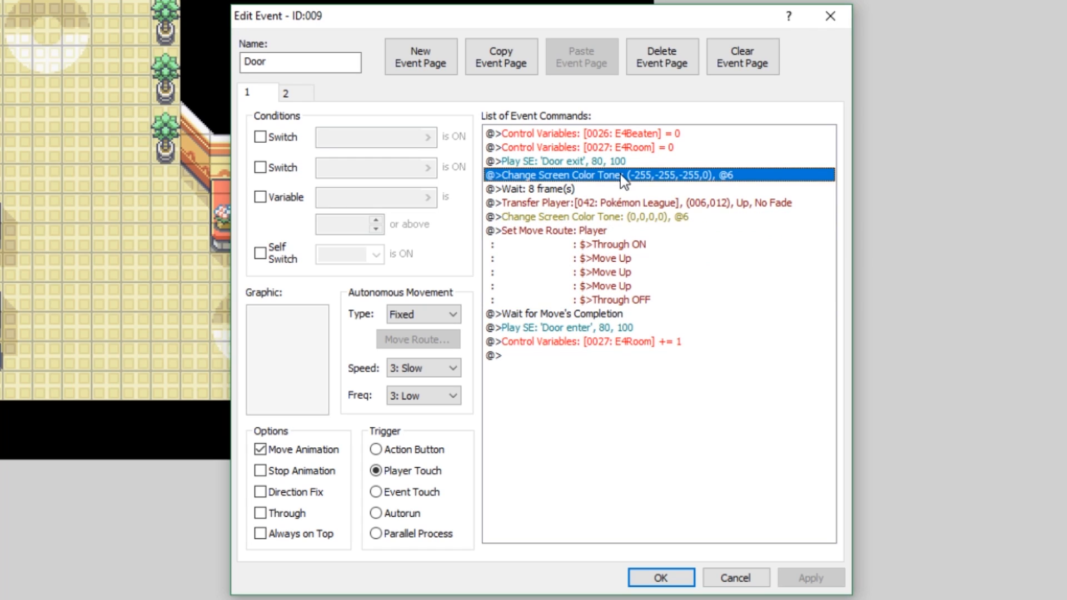
click(631, 220)
right_click(567, 235)
click(622, 269)
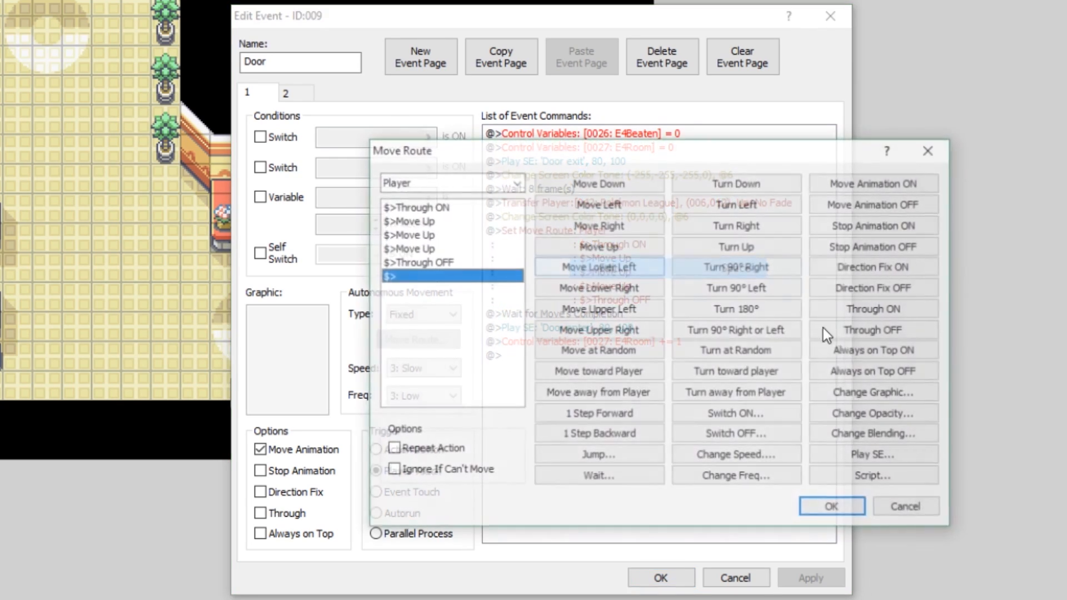
click(435, 208)
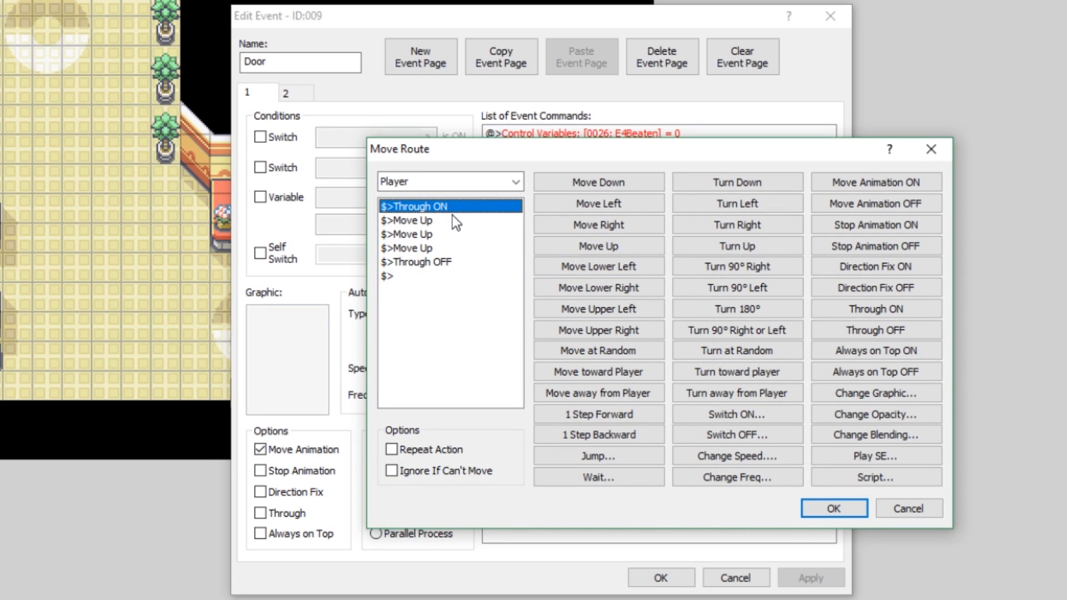
click(440, 221)
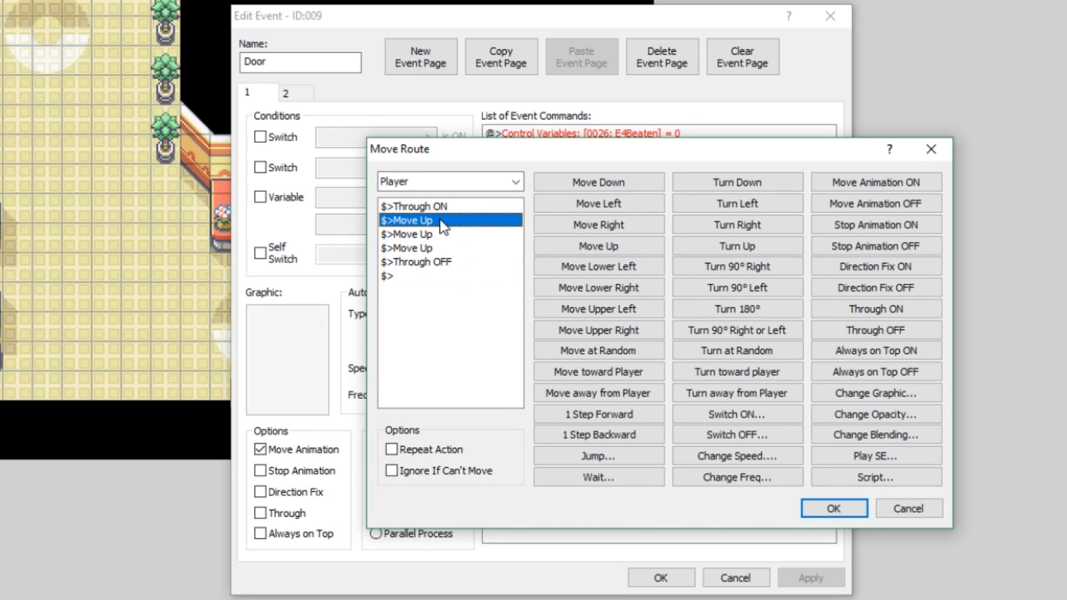
click(936, 152)
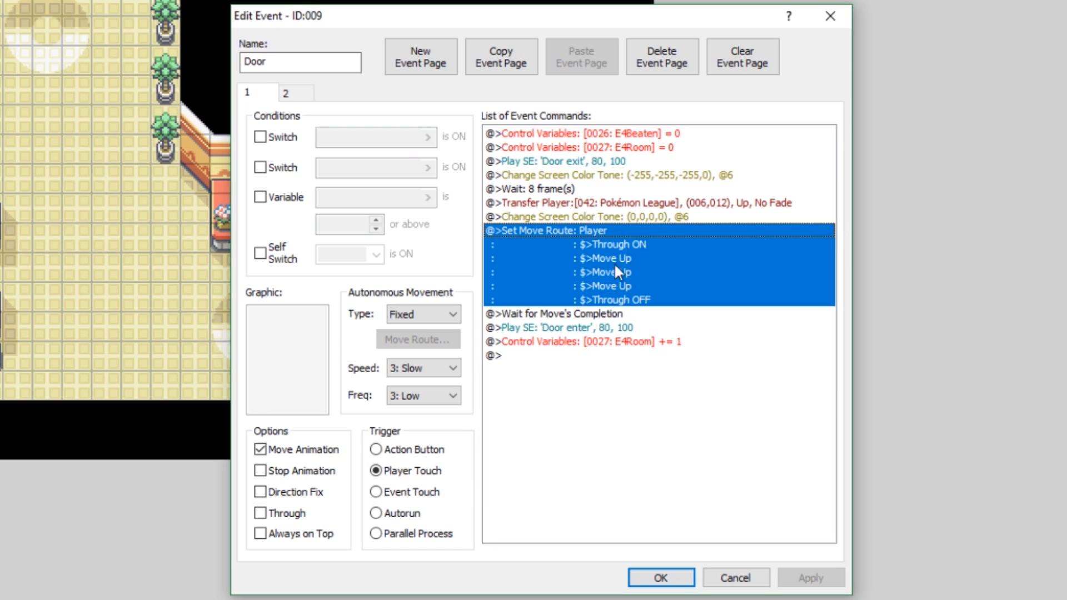
Examine the Door event's closing 'Door enter' sound command and the E4Room increment.
click(568, 329)
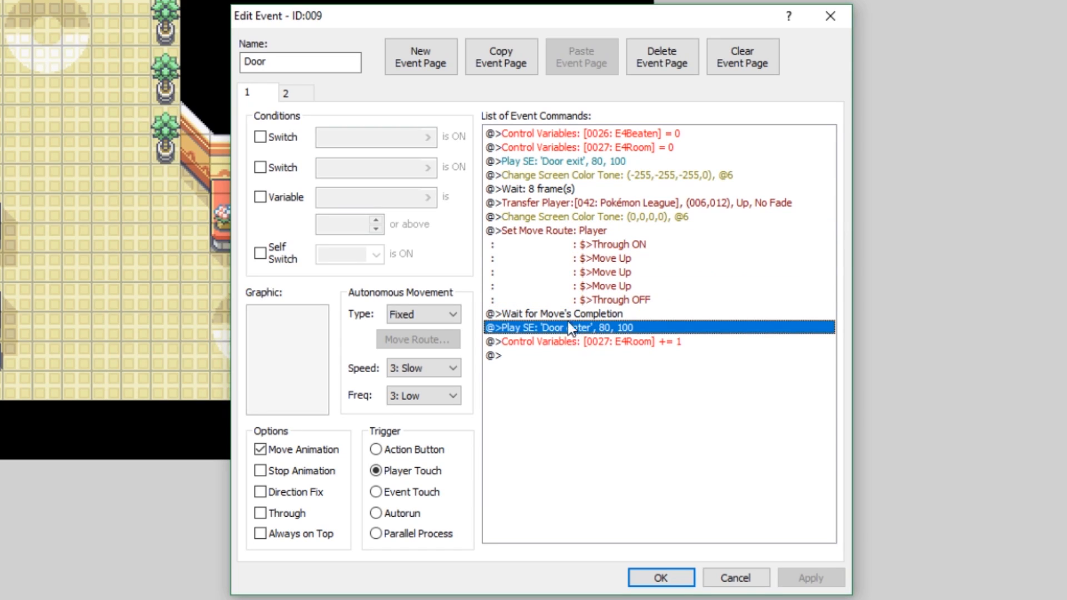
click(602, 343)
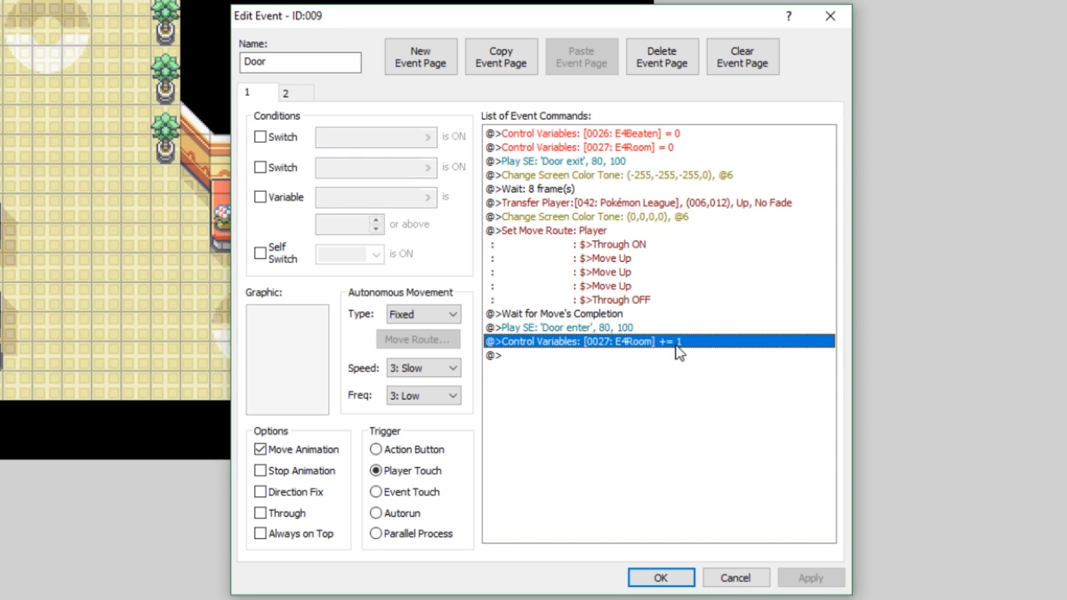
Compare the Door event's E4Beaten and E4Room resets with its final E4Room increment, glance at its second page, and close the event.
click(646, 149)
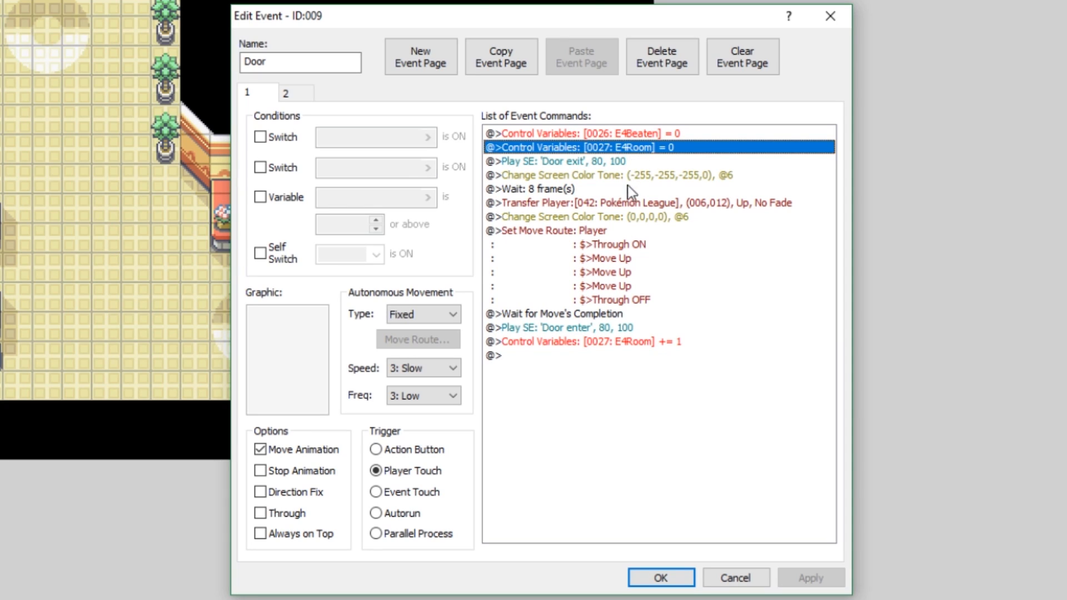
click(645, 341)
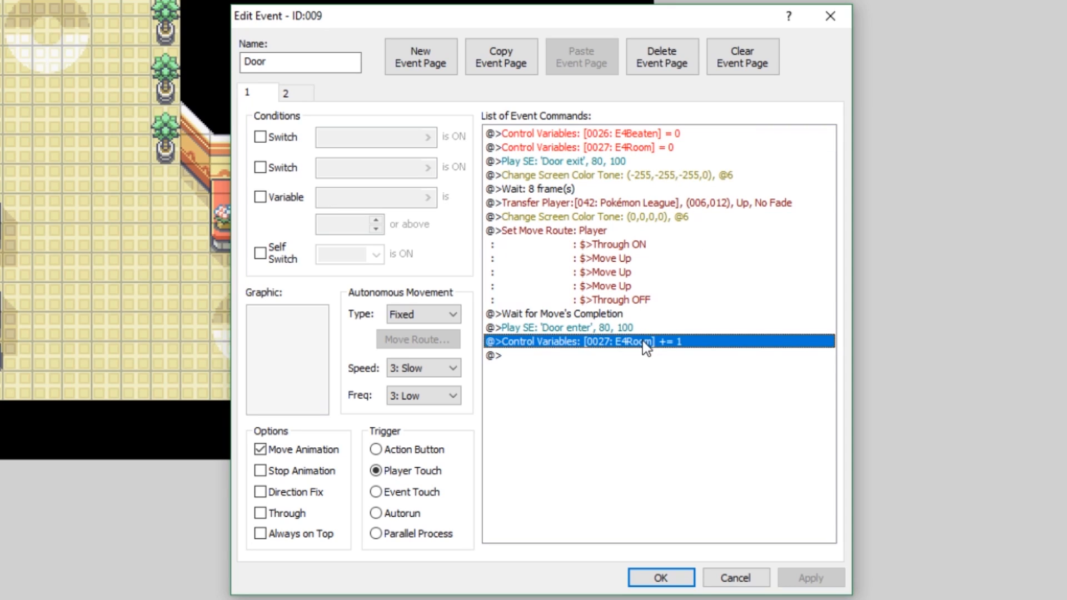
click(293, 93)
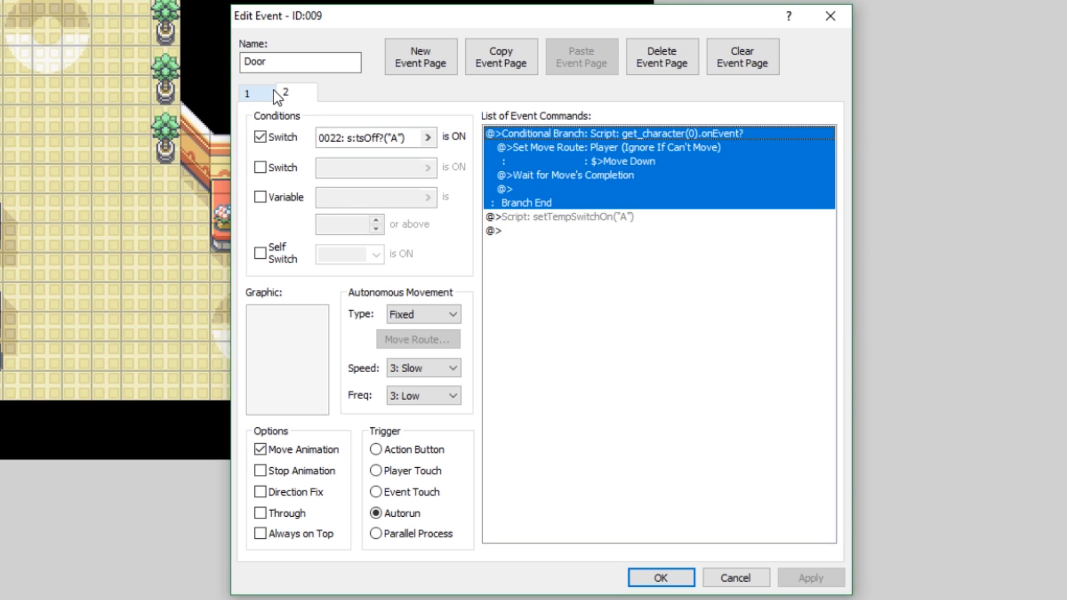
click(260, 95)
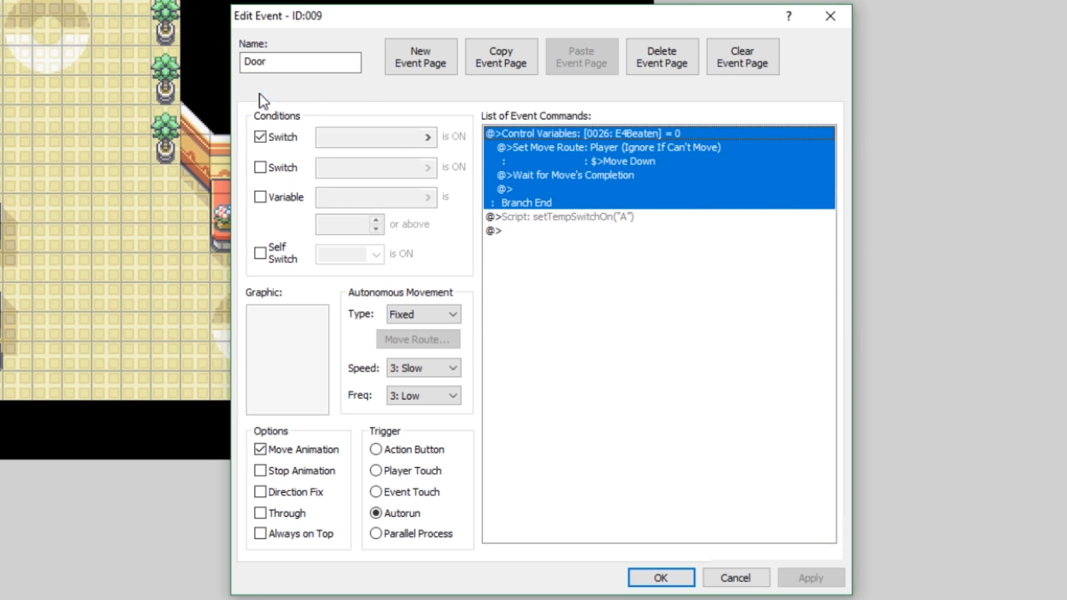
click(624, 385)
click(612, 341)
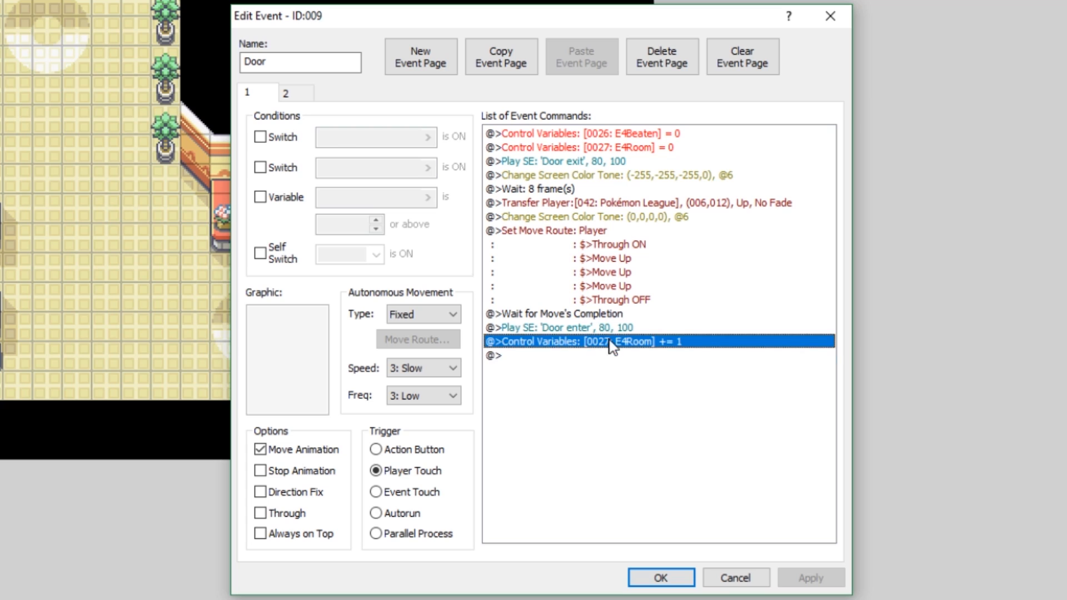
click(626, 133)
click(825, 15)
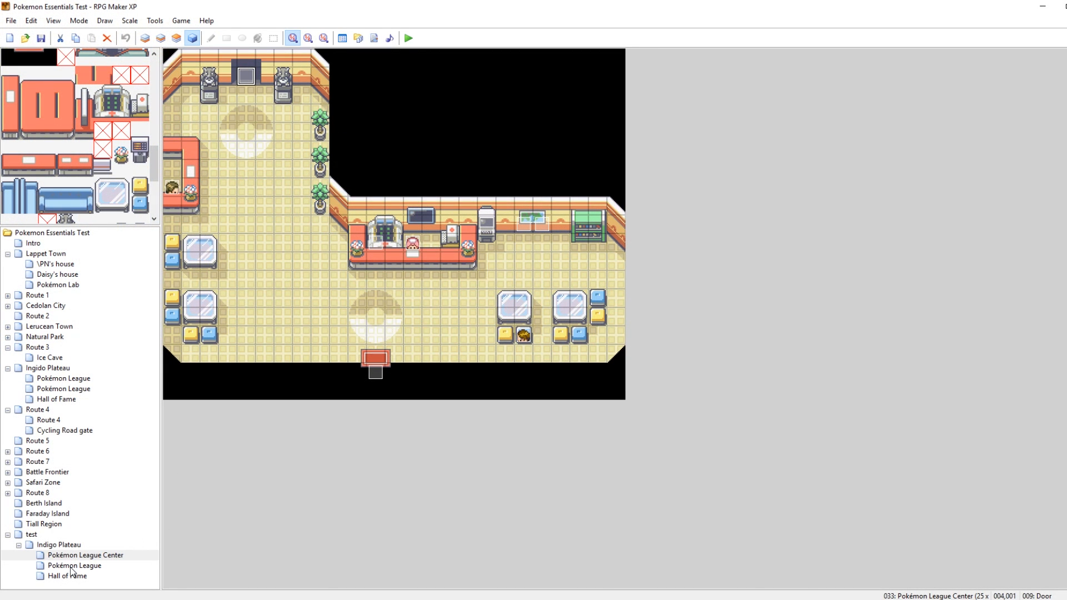
On the test Pokémon League map, inspect the first room's Door event, including its graphic and second page, and close it.
click(73, 566)
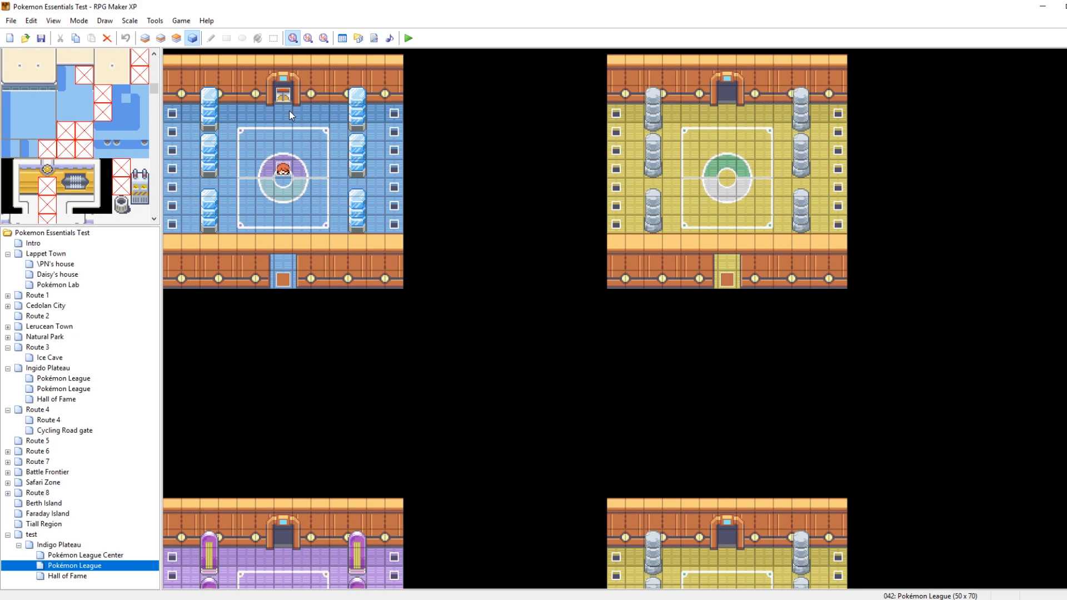
mouse_move(283, 96)
mouse_down()
mouse_move(320, 114)
mouse_move(285, 95)
mouse_up()
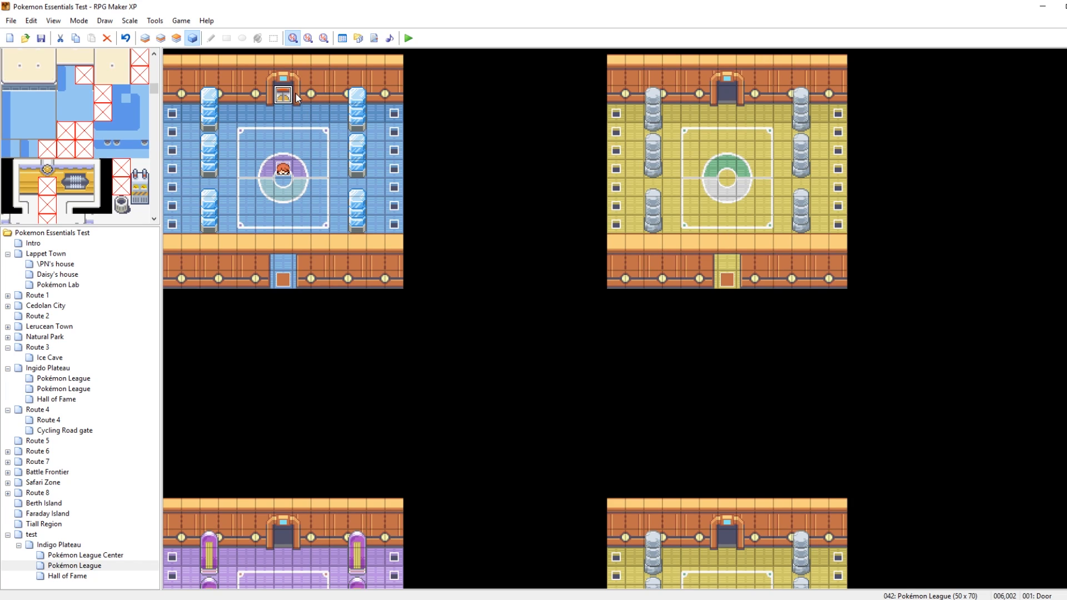
double_click(283, 97)
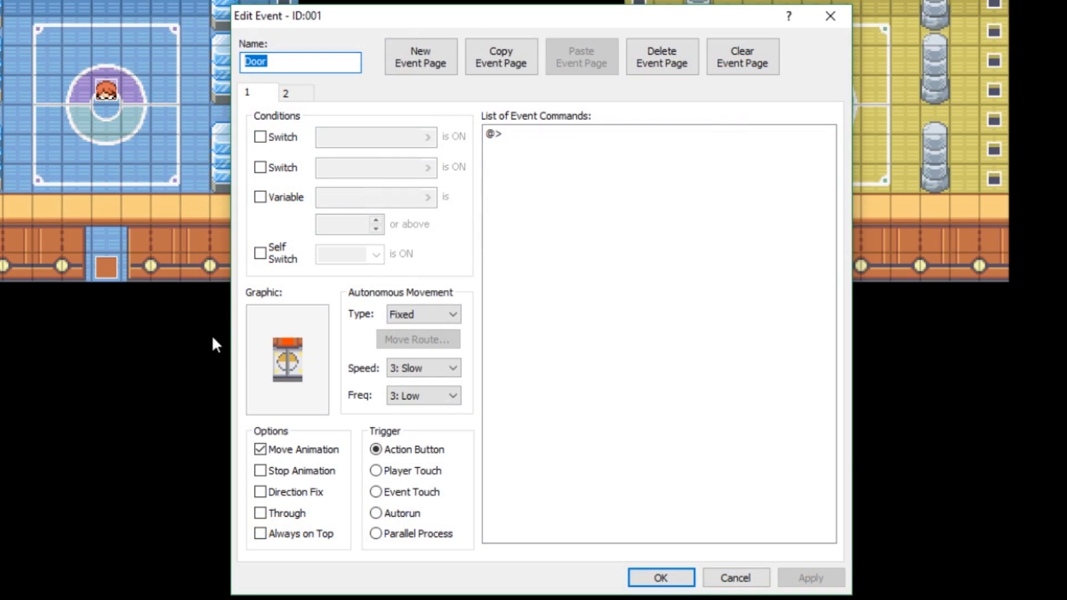
double_click(272, 364)
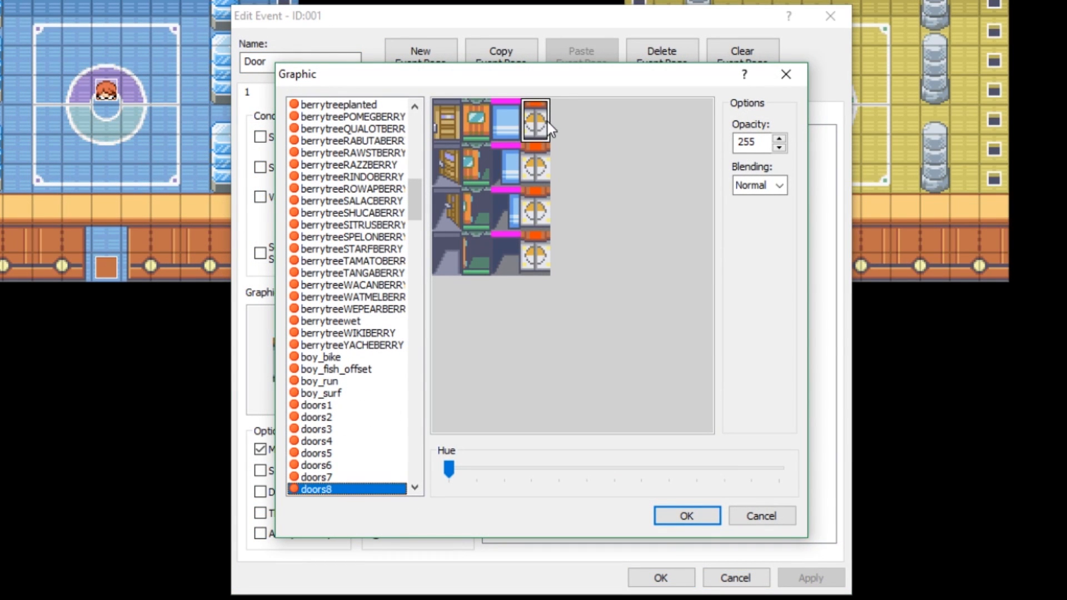
click(781, 77)
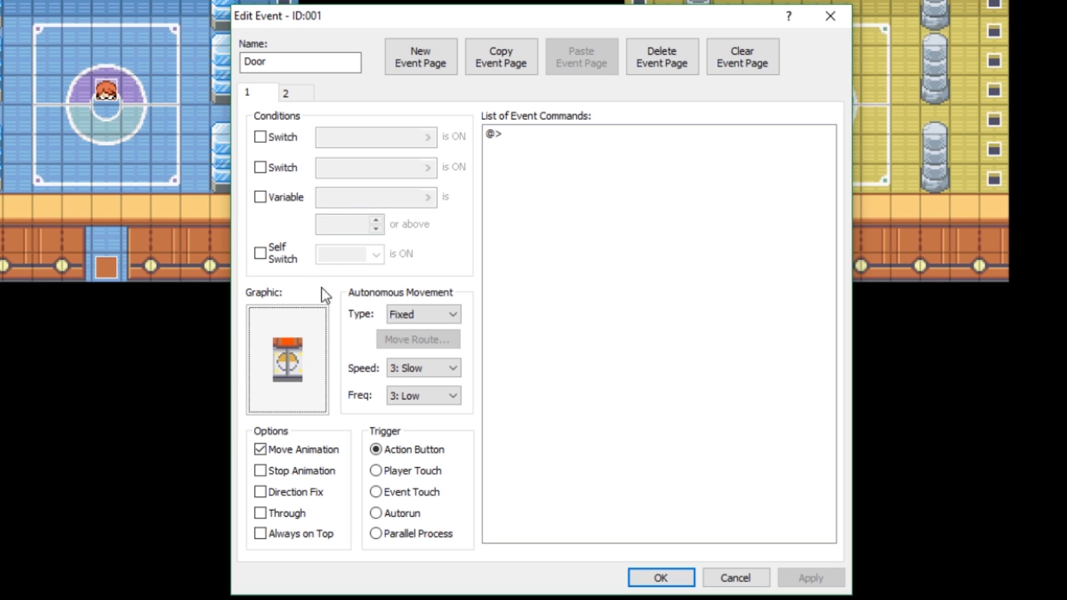
click(300, 95)
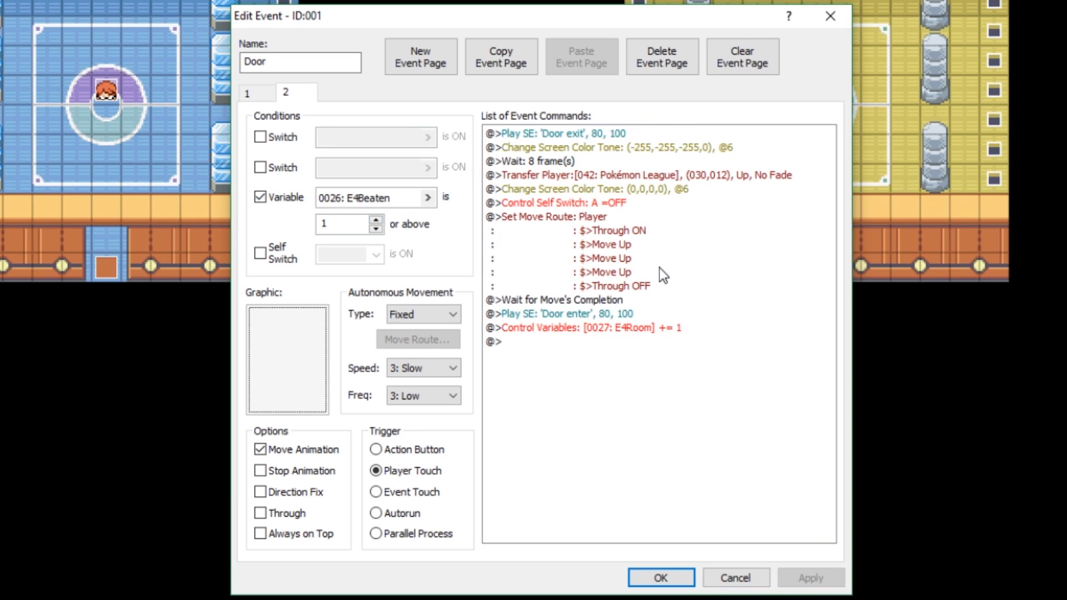
click(833, 22)
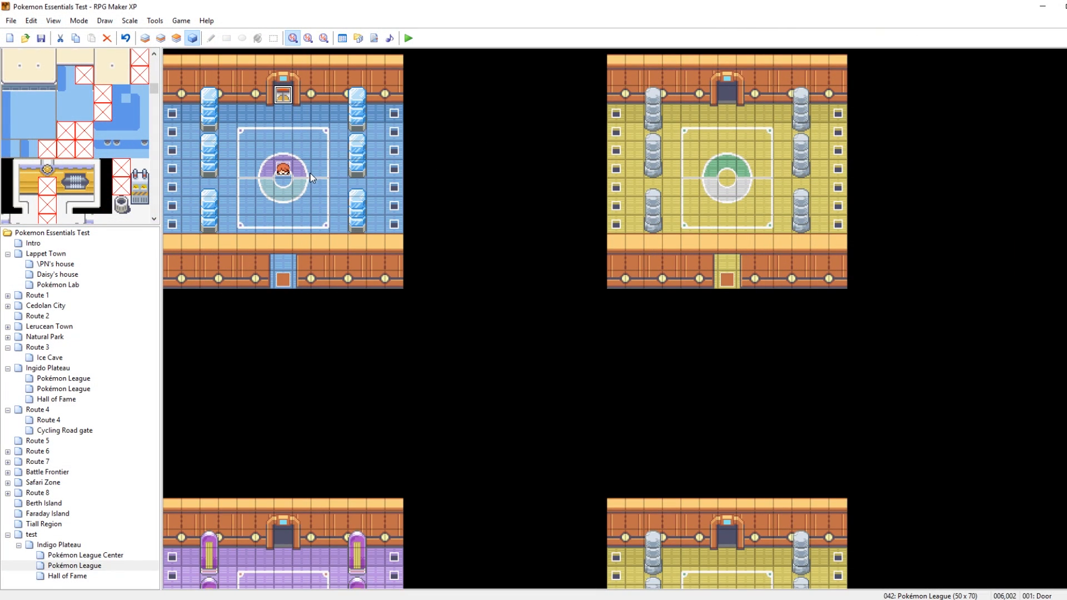
Open the first room's E4 trainer event and examine its opening text and nextBattleBack script command.
double_click(283, 170)
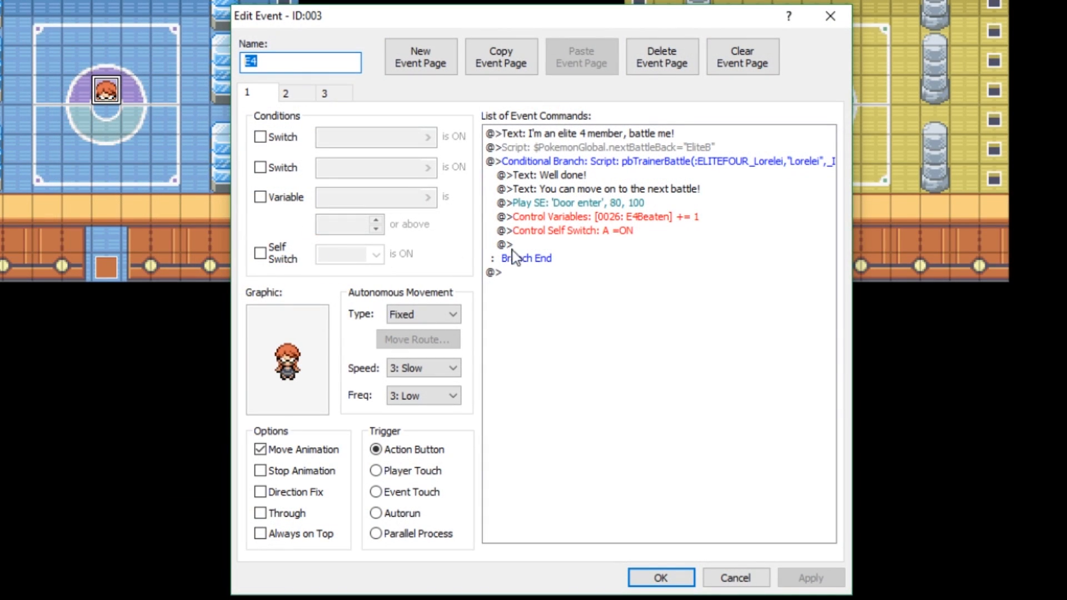
click(541, 133)
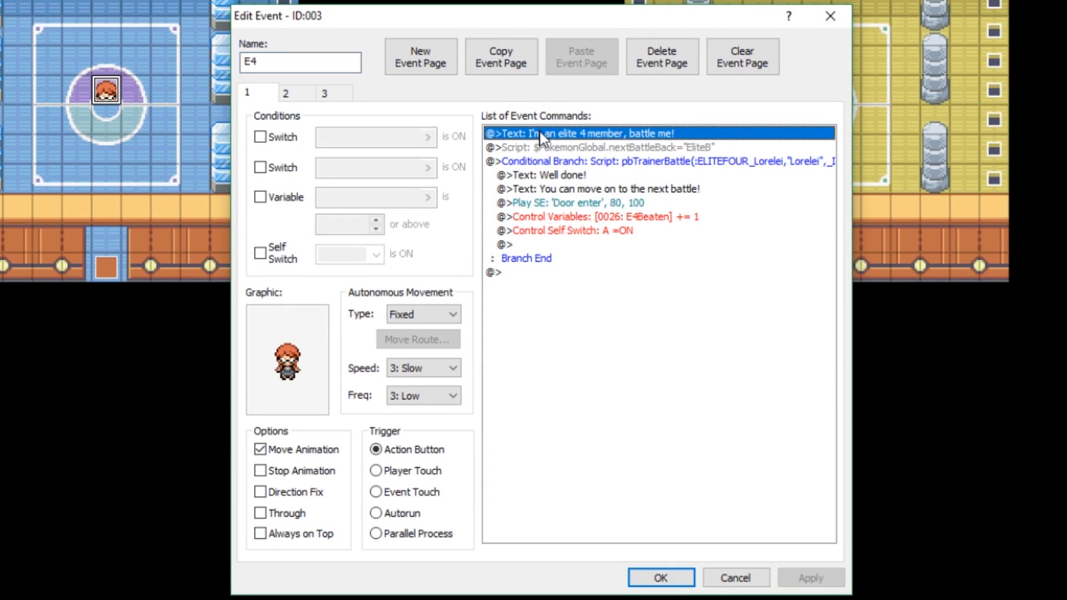
click(572, 147)
right_click(573, 150)
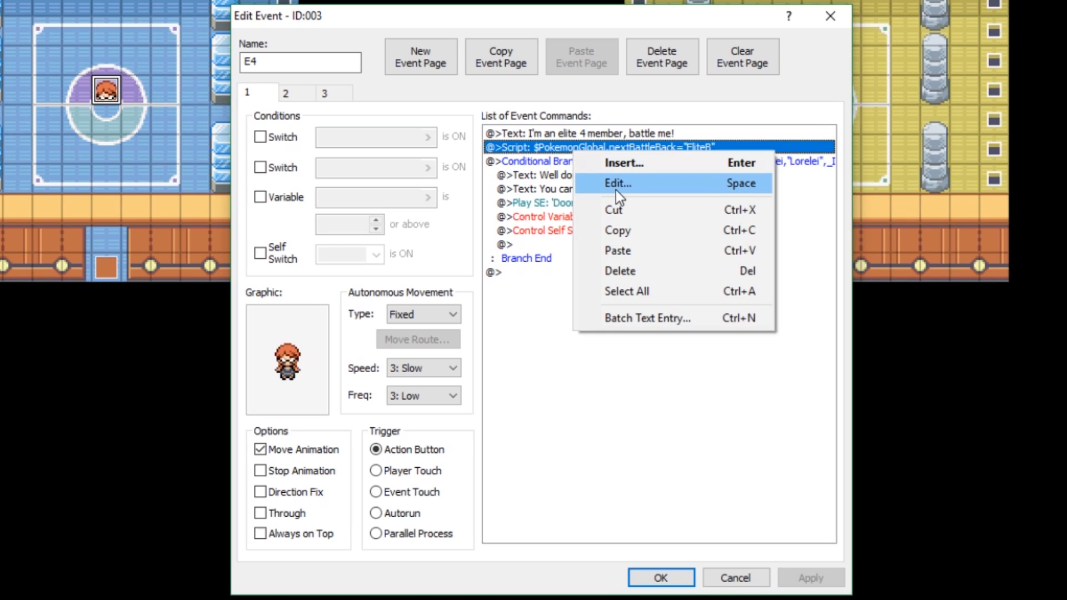
click(558, 142)
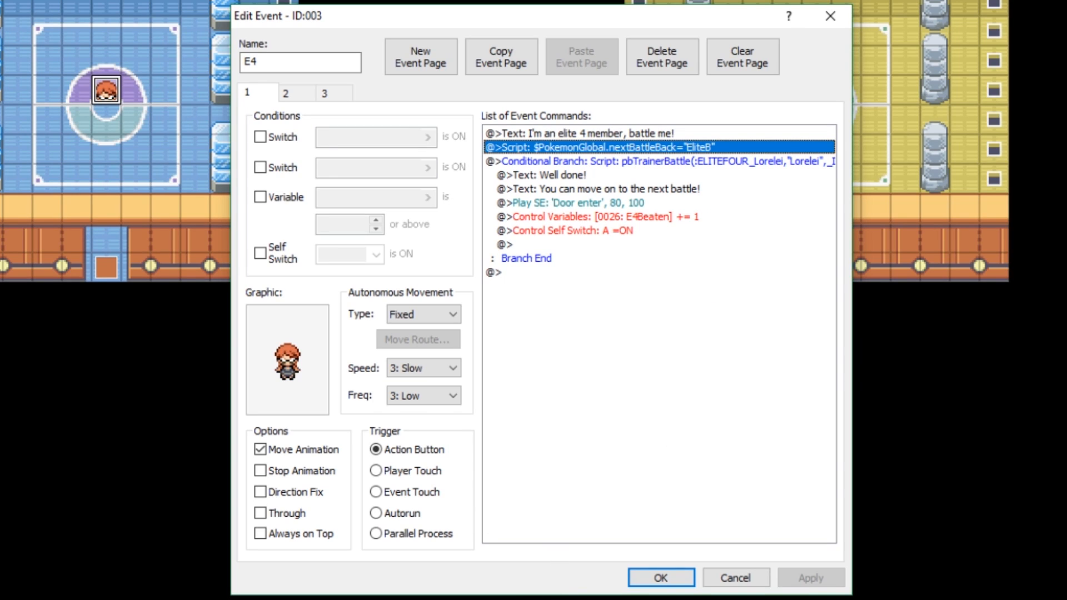
Switch to File Explorer, look at the battlebgEliteA, battlebgEliteB and battlebgEliteC images in the Battlebacks folder, and return to RPG Maker XP.
key(alt+Tab)
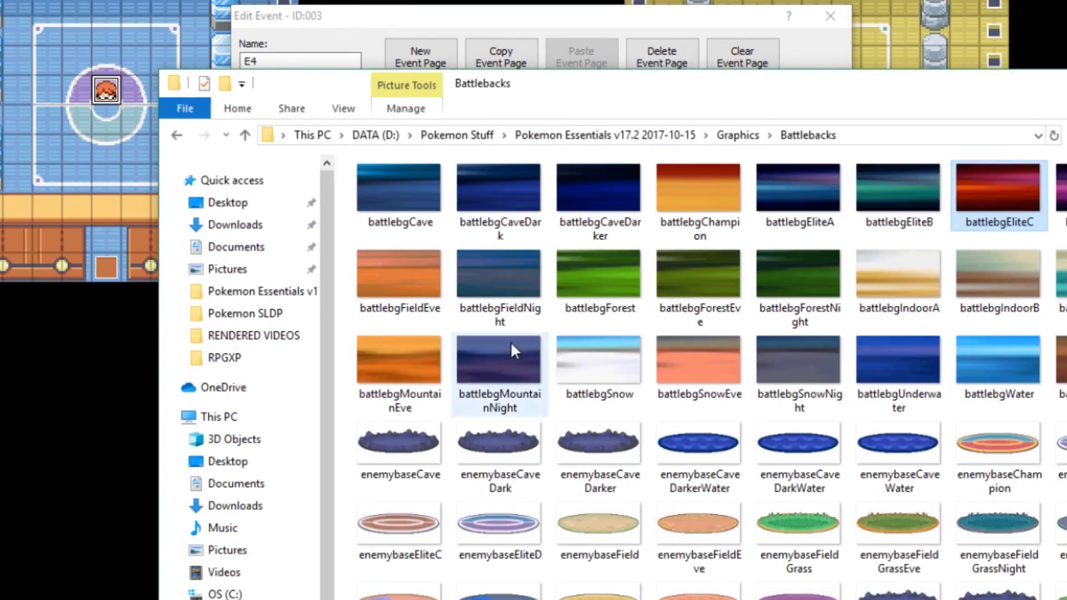
click(743, 135)
double_click(472, 238)
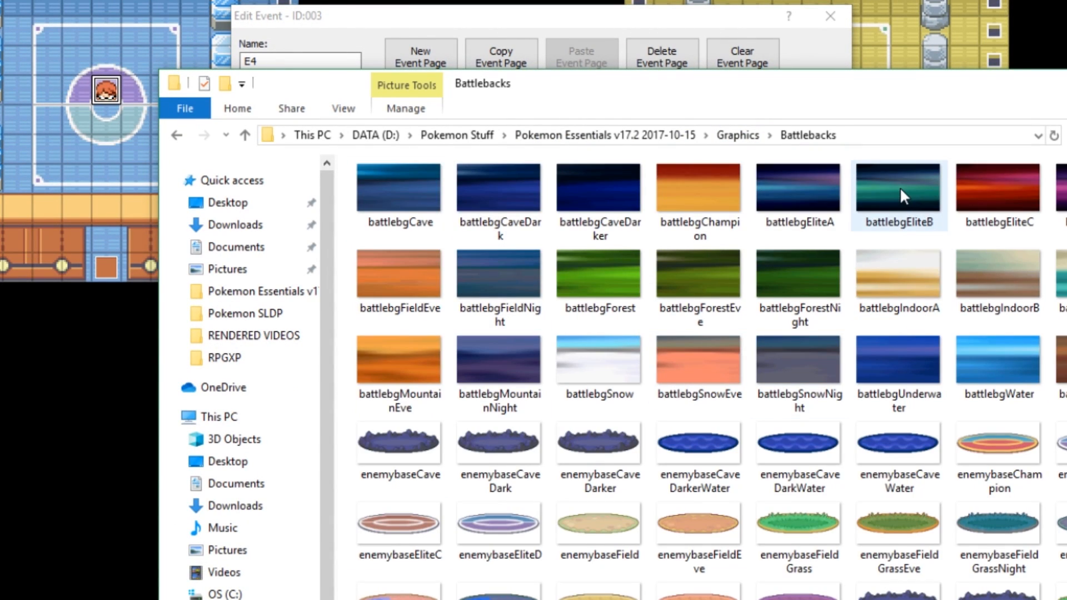
click(900, 191)
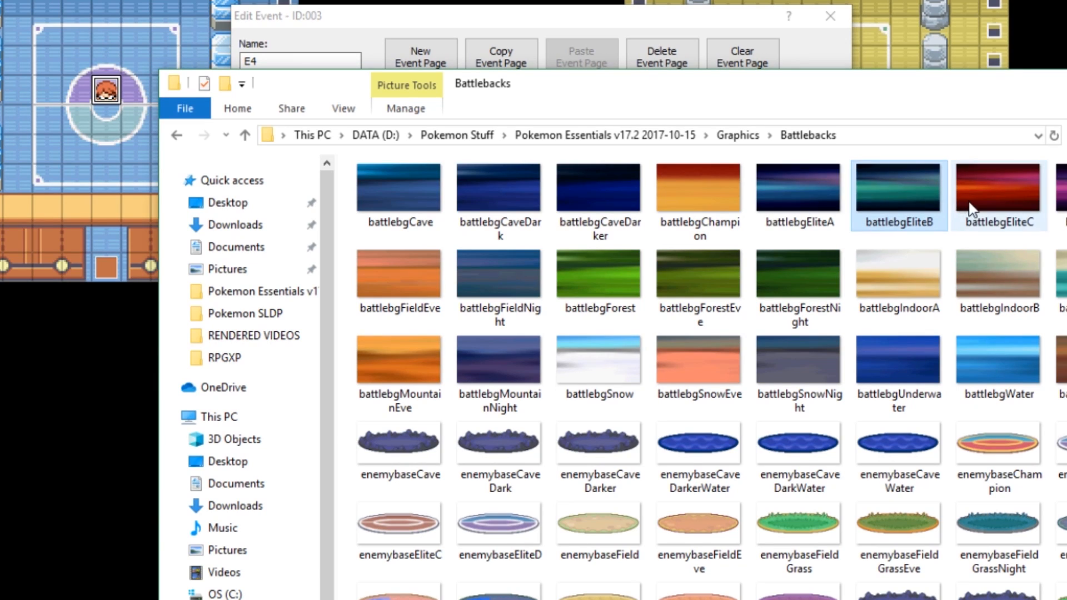
click(985, 191)
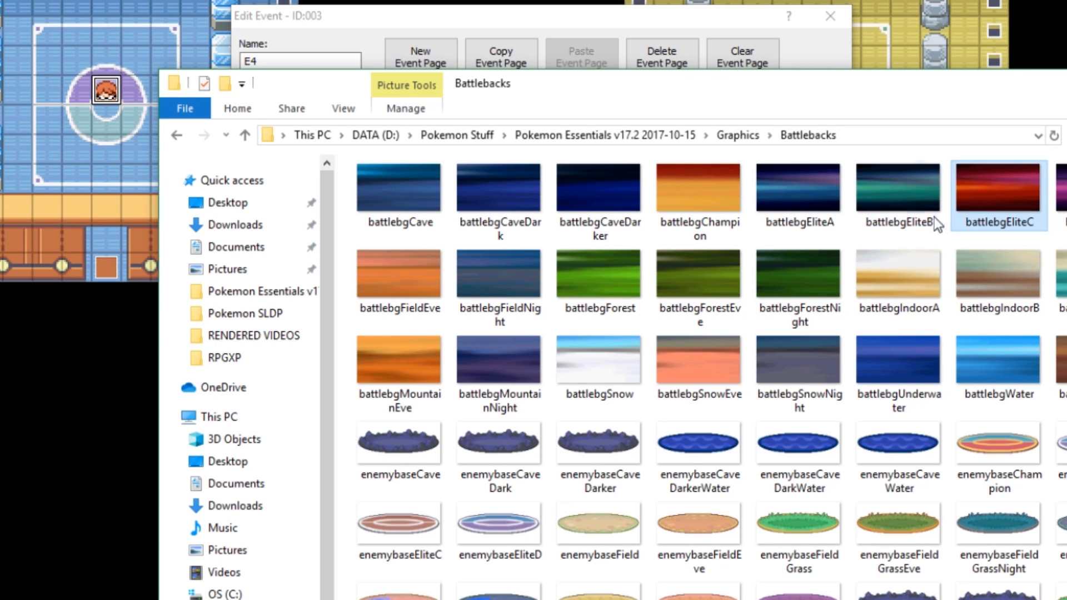
click(792, 186)
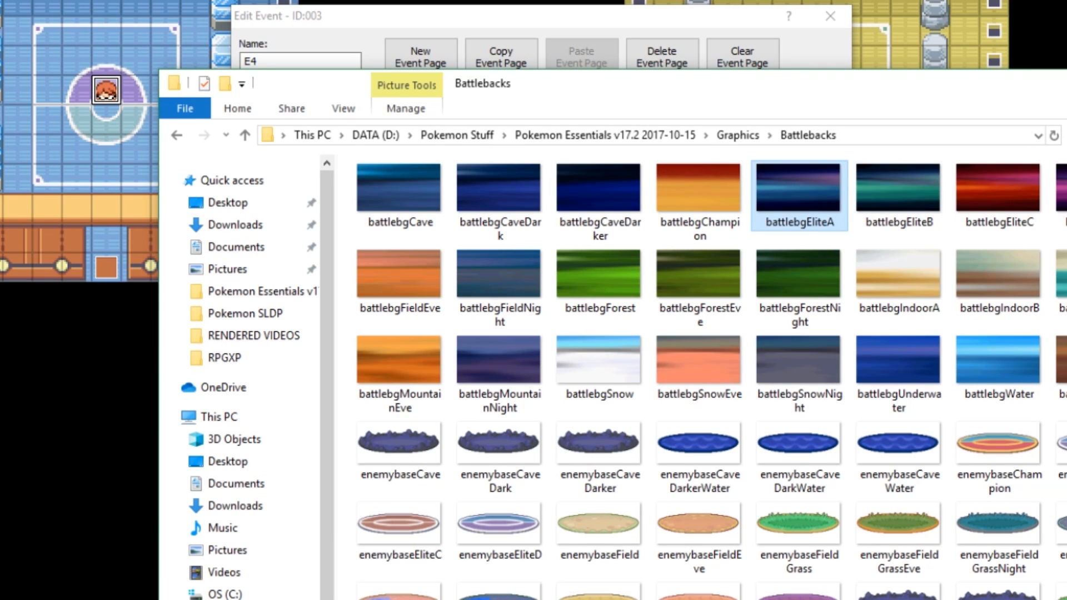
key(alt+Tab)
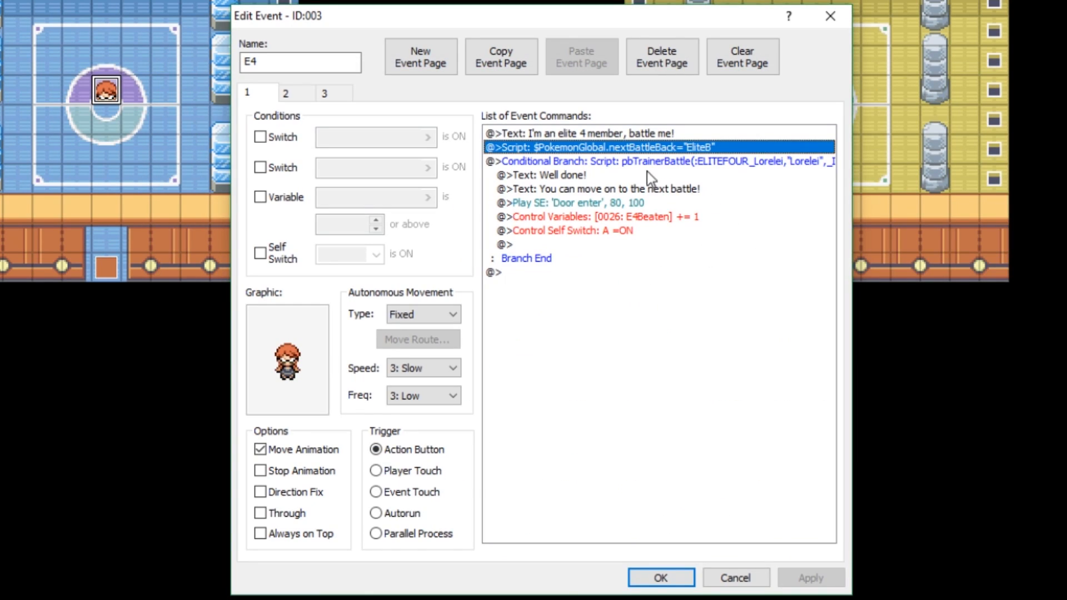
Examine the full pbTrainerBattle script in the E4 event's conditional branch and close the branch settings without changes.
click(614, 163)
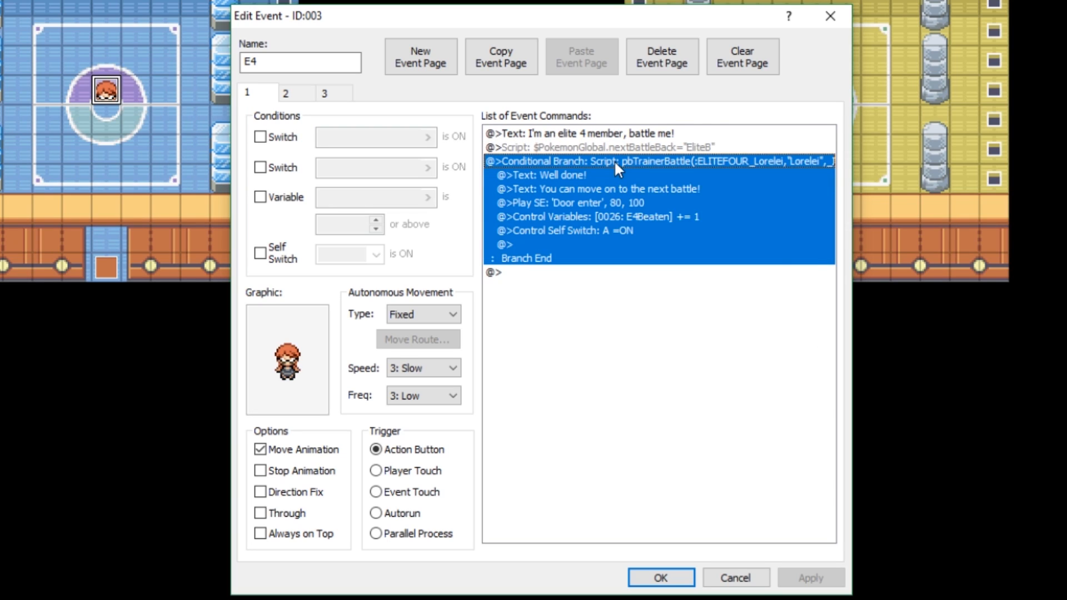
right_click(615, 160)
click(639, 194)
drag(650, 388, 541, 388)
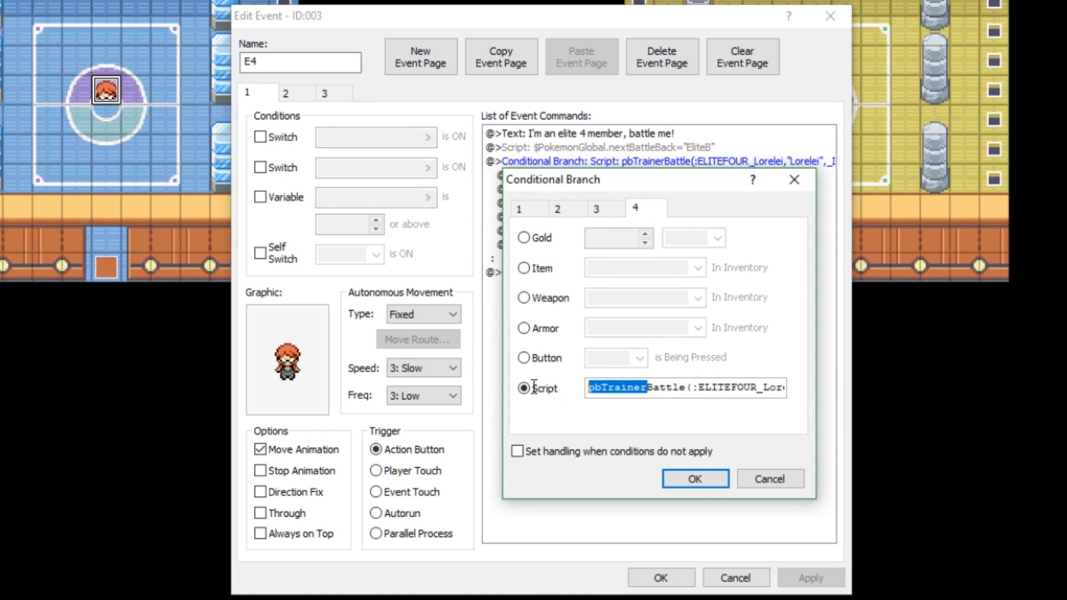
click(606, 389)
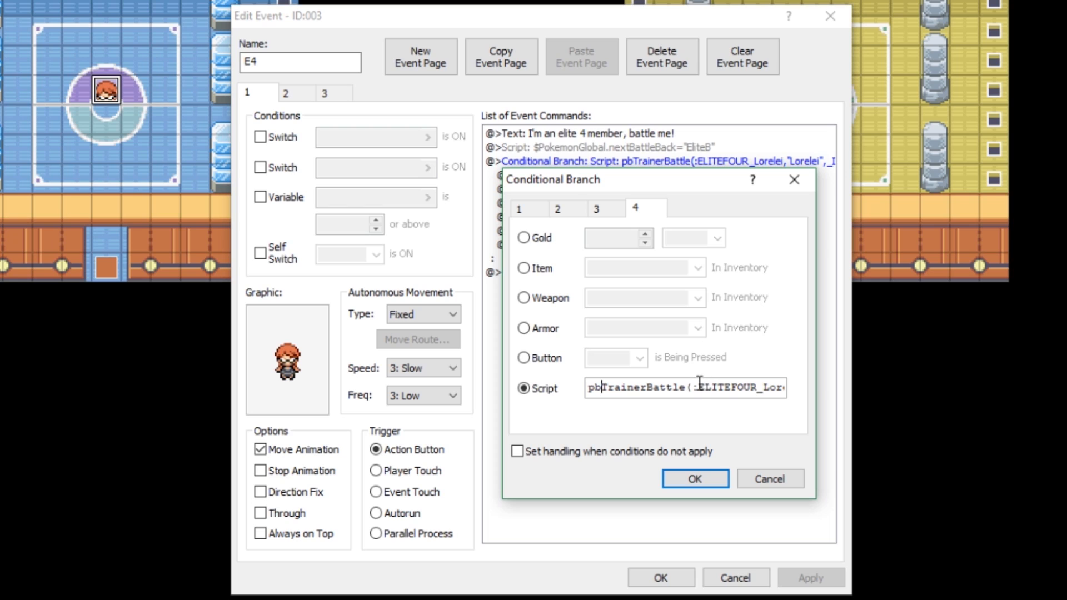
drag(698, 387, 789, 388)
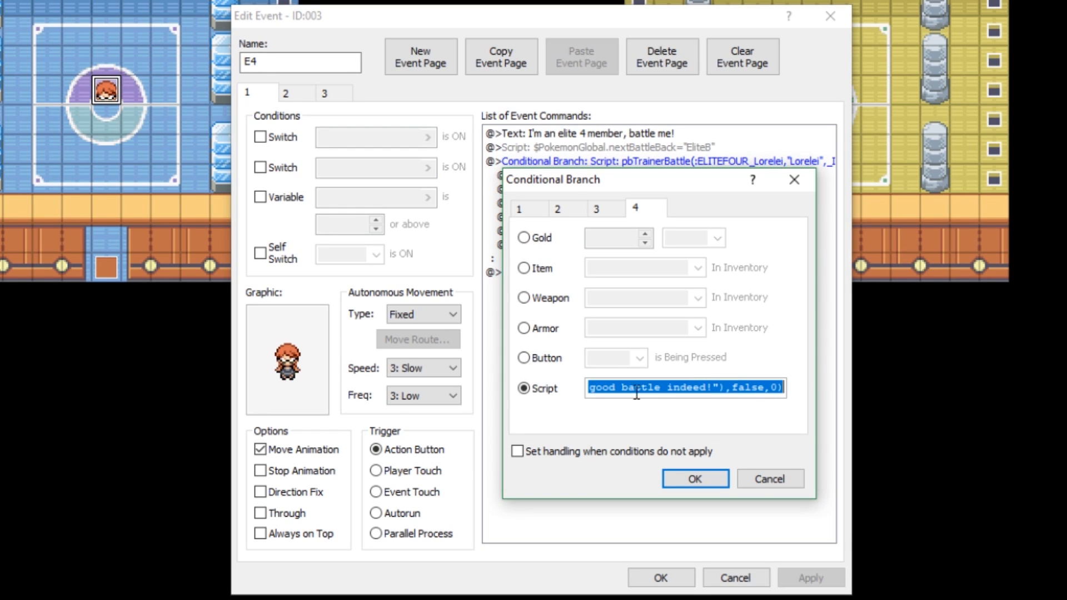
click(707, 385)
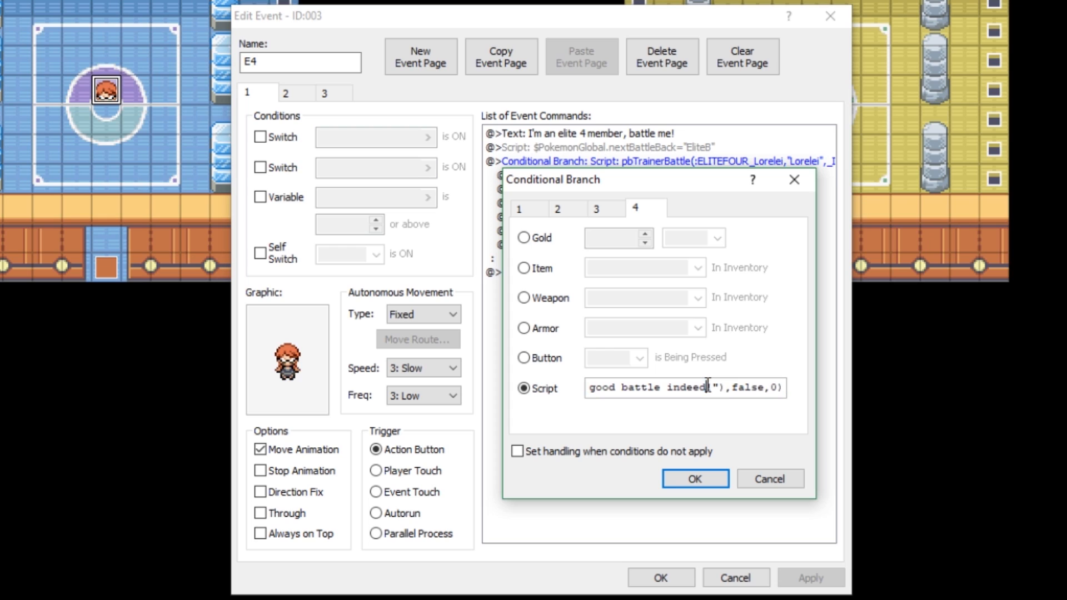
click(795, 178)
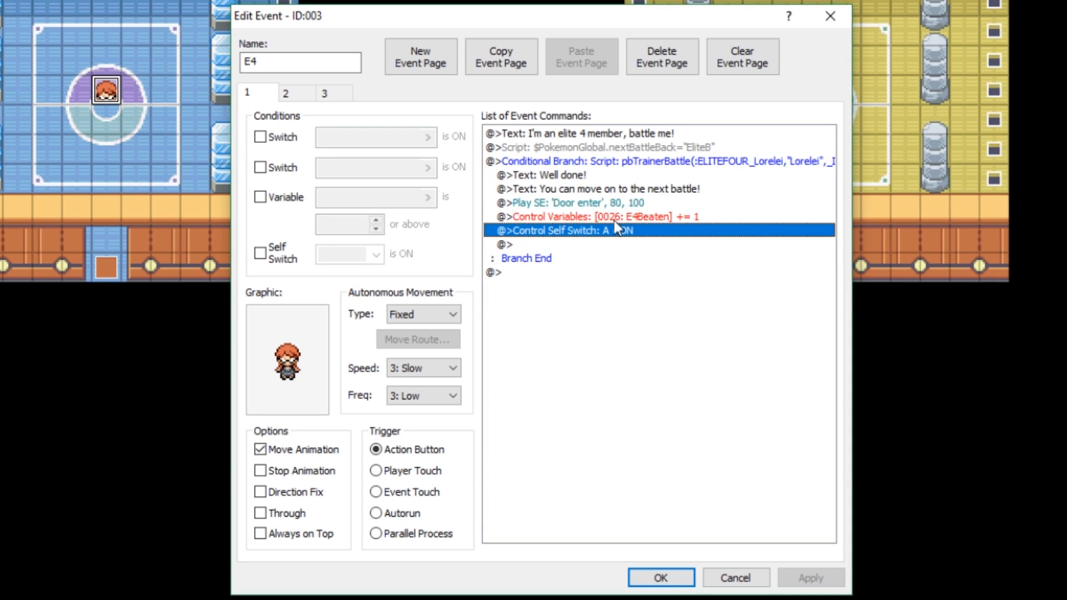
Examine the E4 event's 'Door enter' sound and E4Beaten increment commands, and close the event.
click(636, 204)
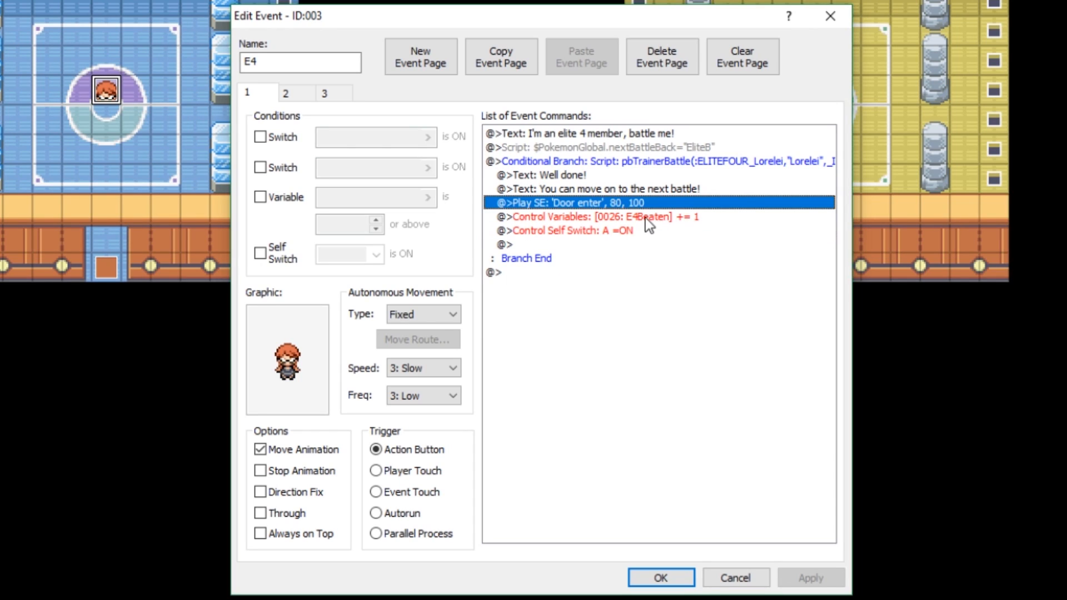
click(647, 217)
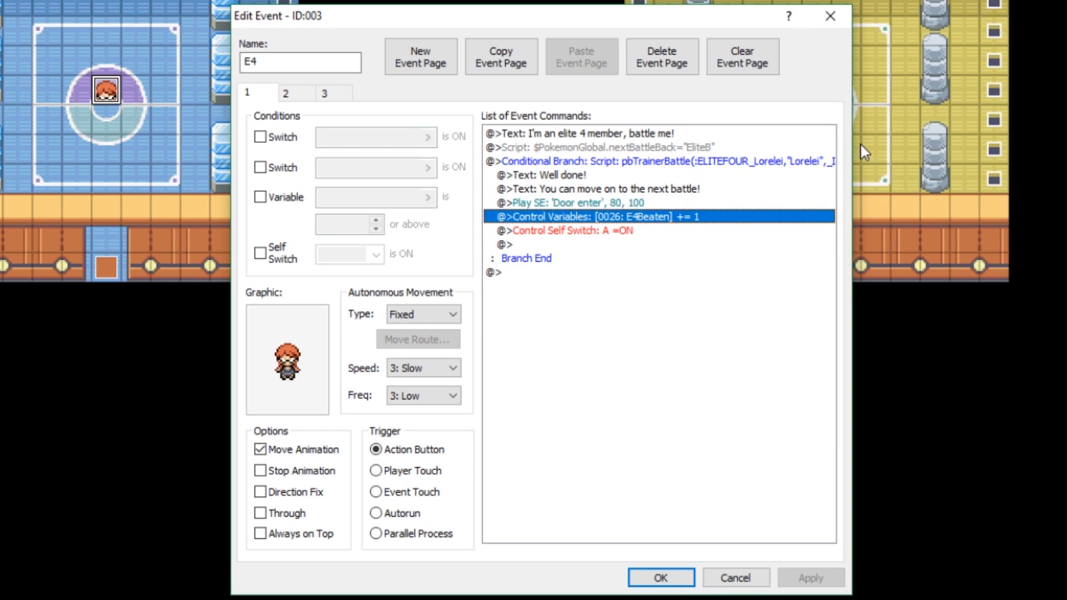
click(625, 203)
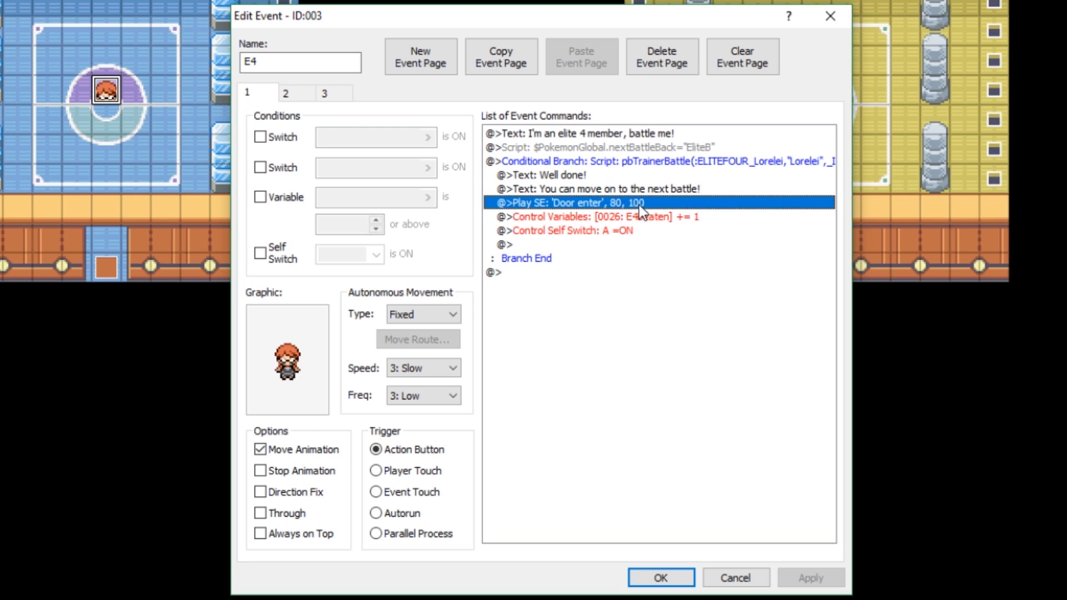
click(655, 218)
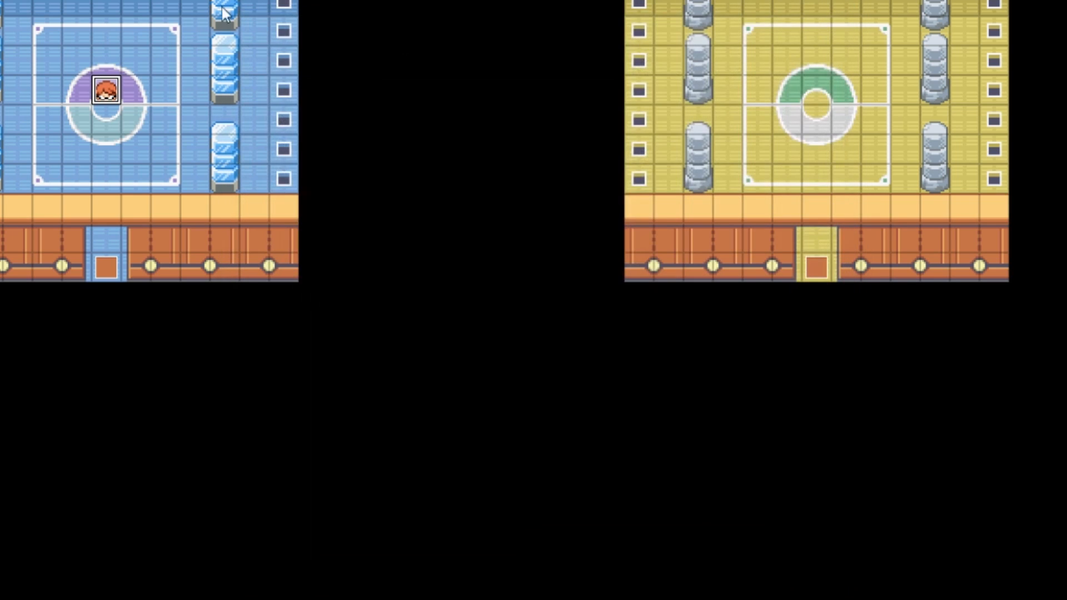
click(828, 23)
Check the E4Beaten variable condition on the second page of the first room's Door event, and close it.
double_click(106, 90)
click(285, 95)
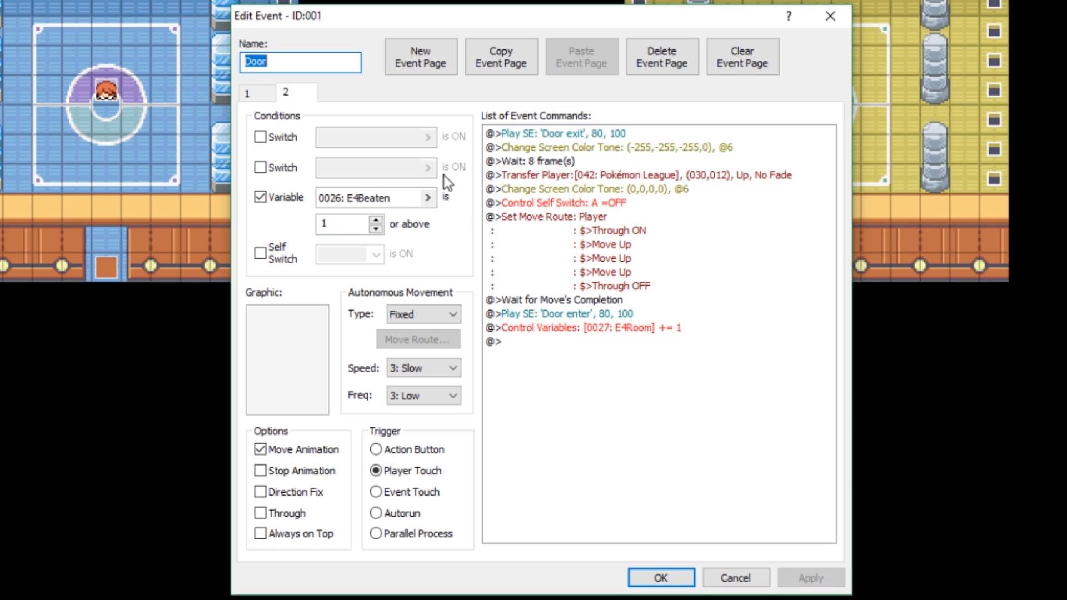
click(818, 19)
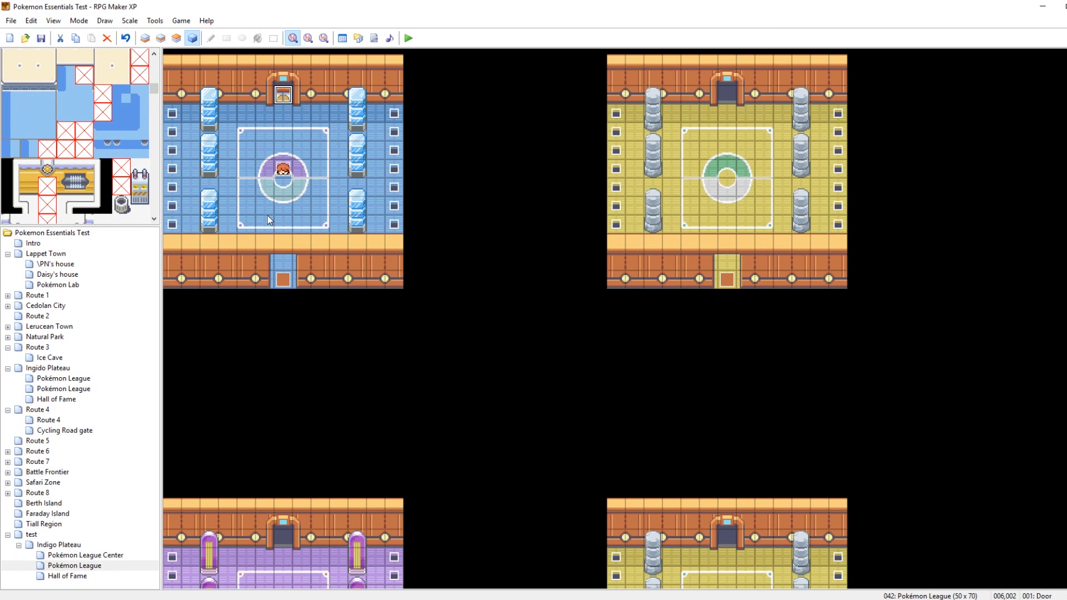
Check the first room's entrance event with its E4Room condition, and the commands of the Pokémon League Center's north Door event.
double_click(283, 281)
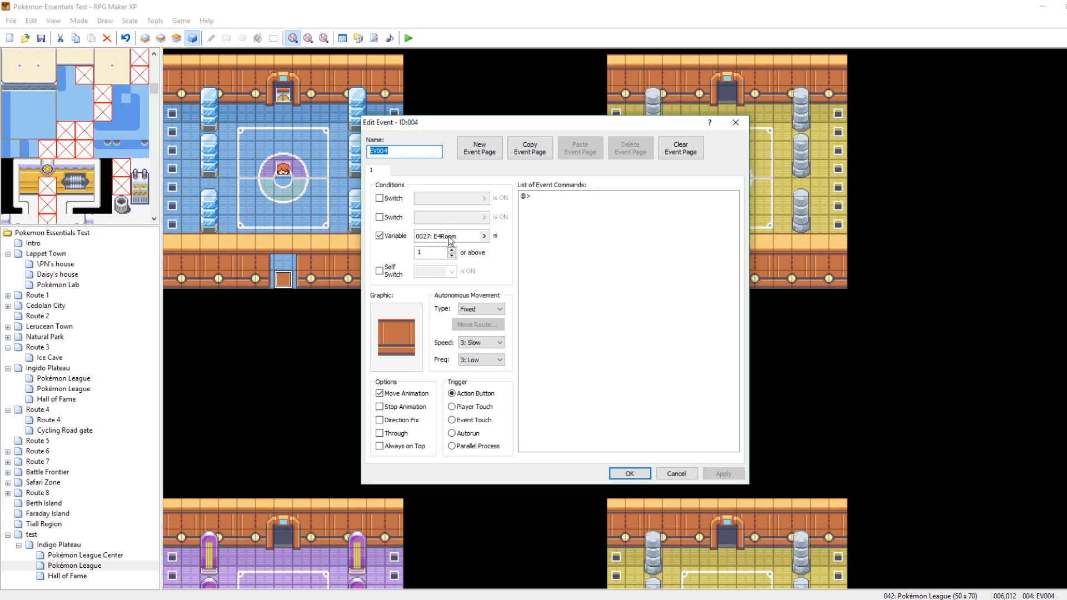
click(676, 474)
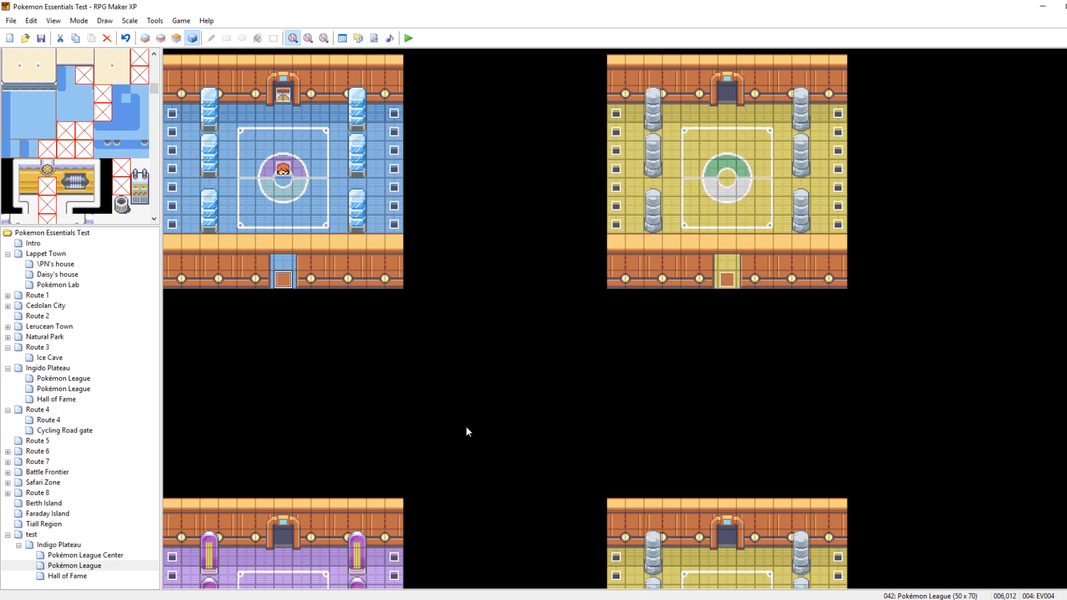
click(73, 555)
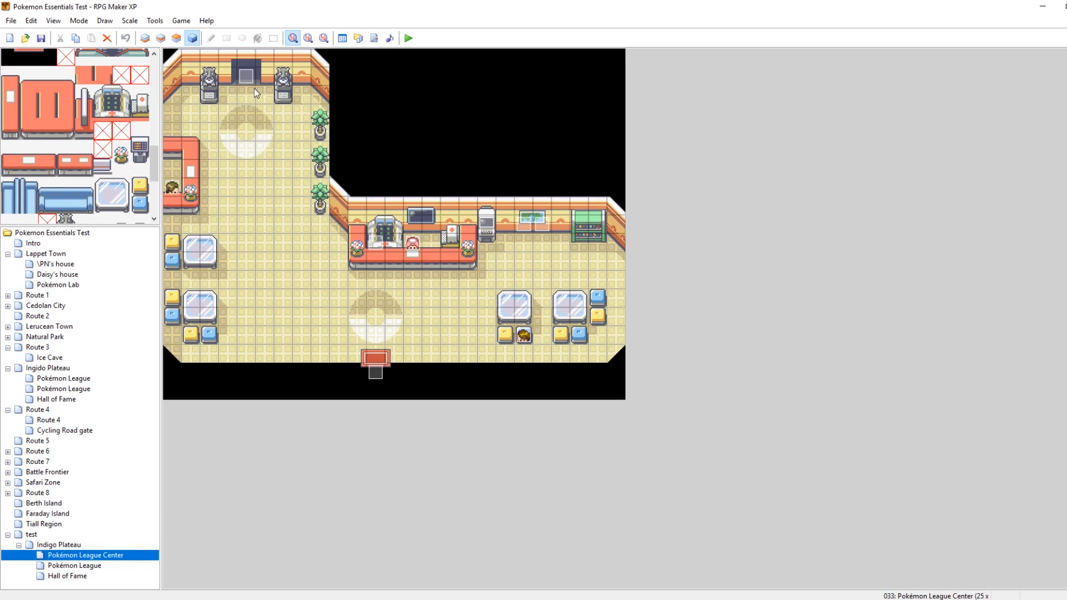
double_click(246, 76)
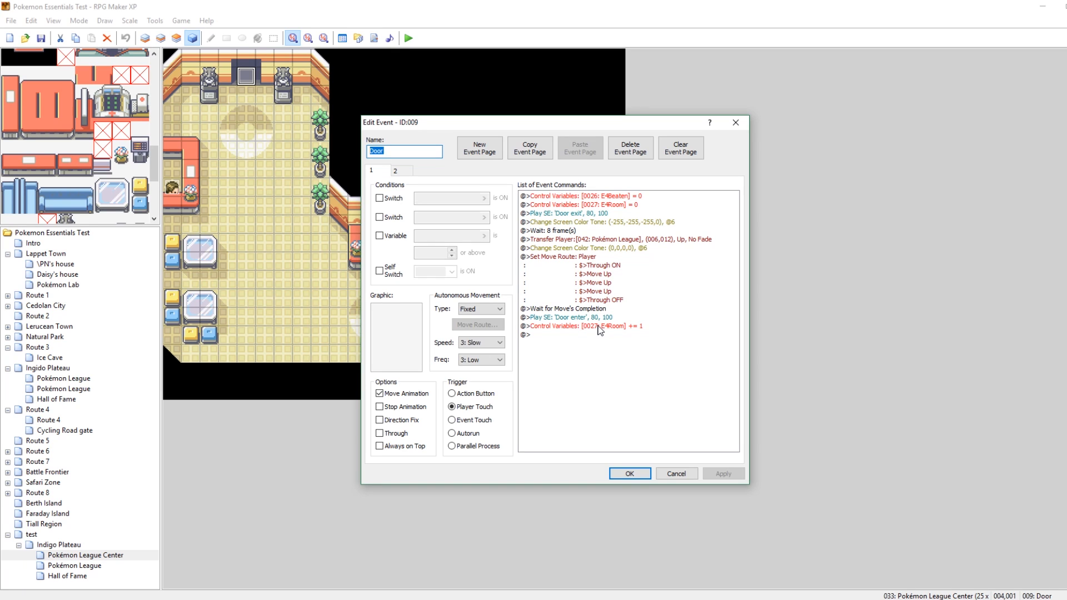
click(734, 122)
Start a playtest, saving the project changes, and continue the existing saved game.
click(409, 38)
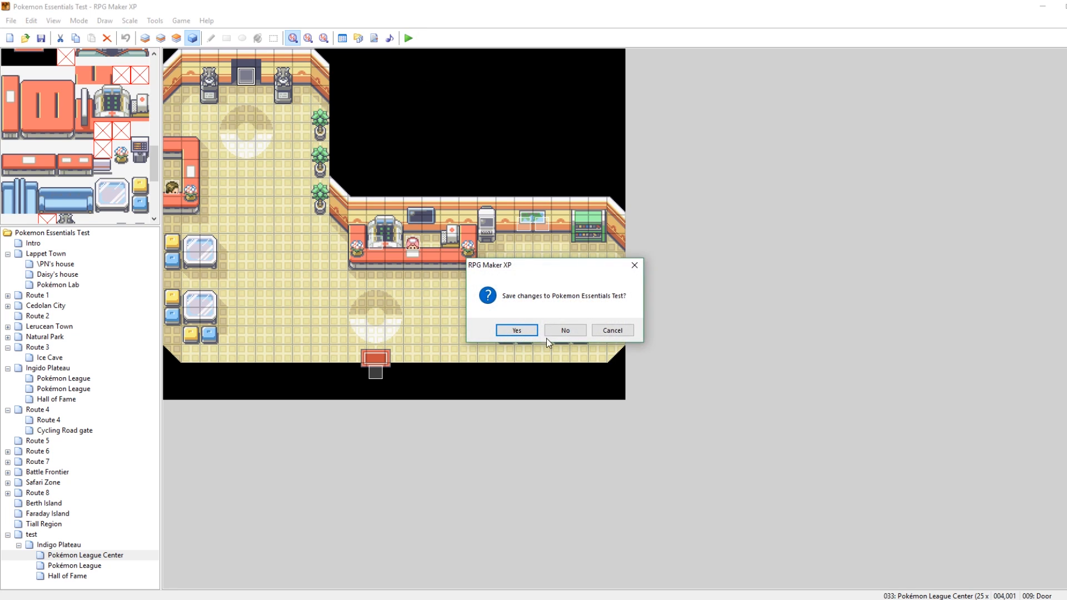
click(518, 328)
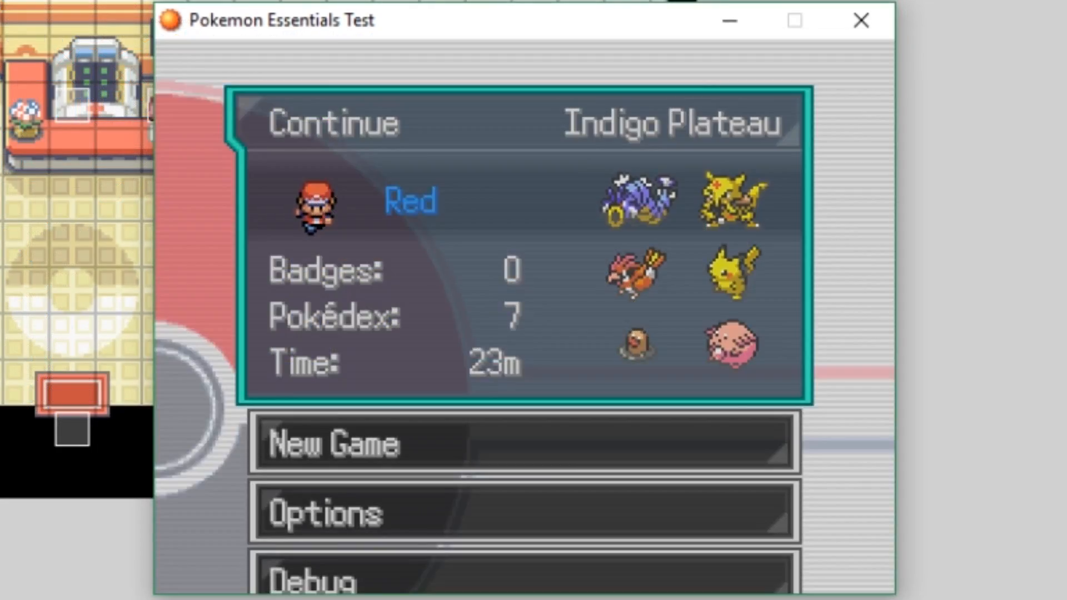
key(Return)
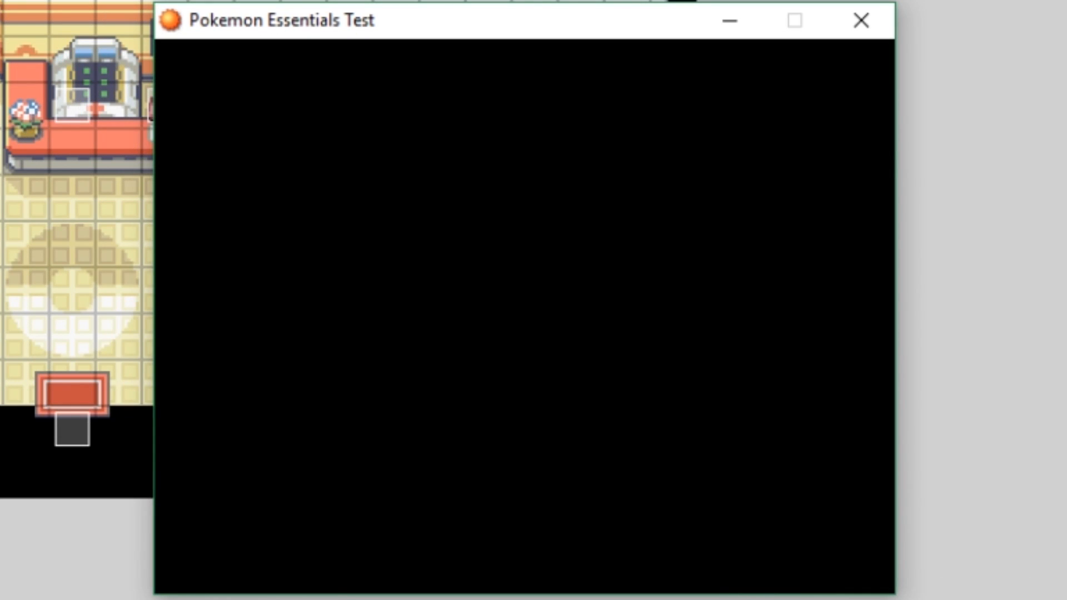
Walk the player into the Pokémon League Center and up to the floor emblem below the north doorway.
key(Up)
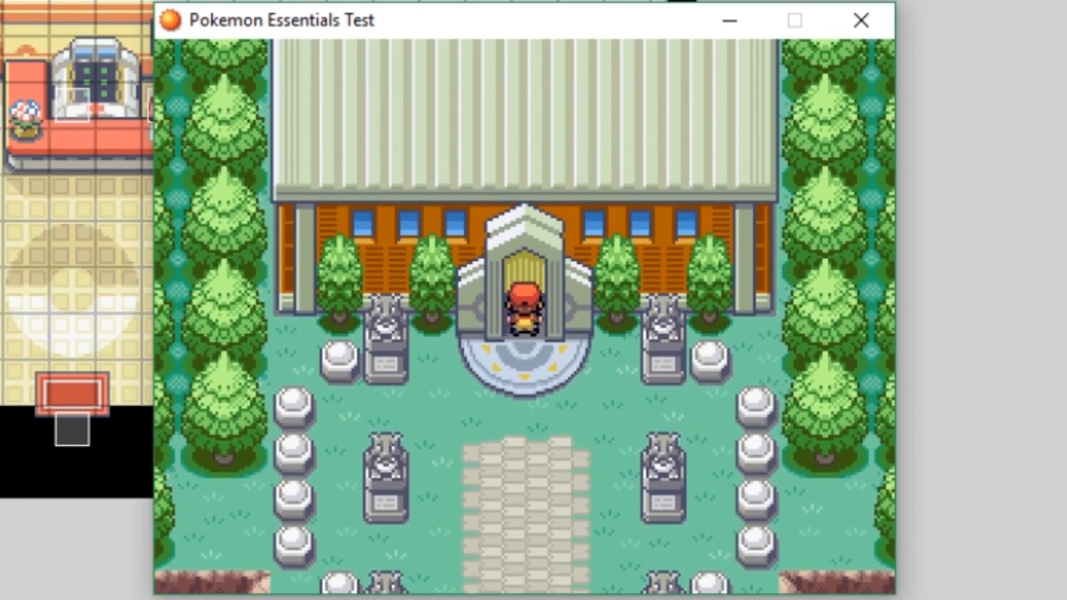
key(Up)
key(Left)
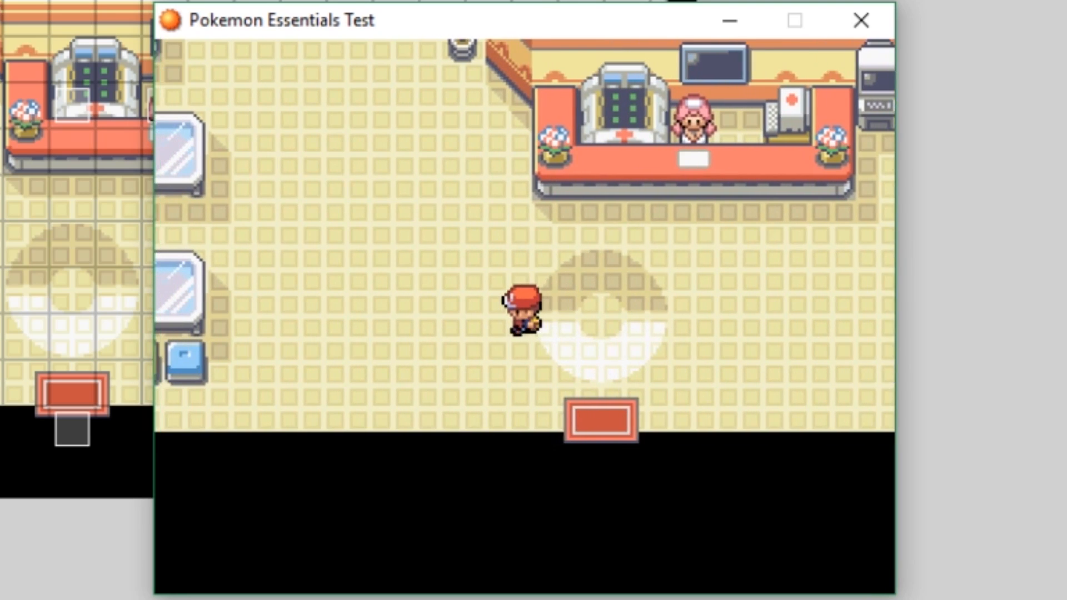
key(Up)
key(Left)
key(Up)
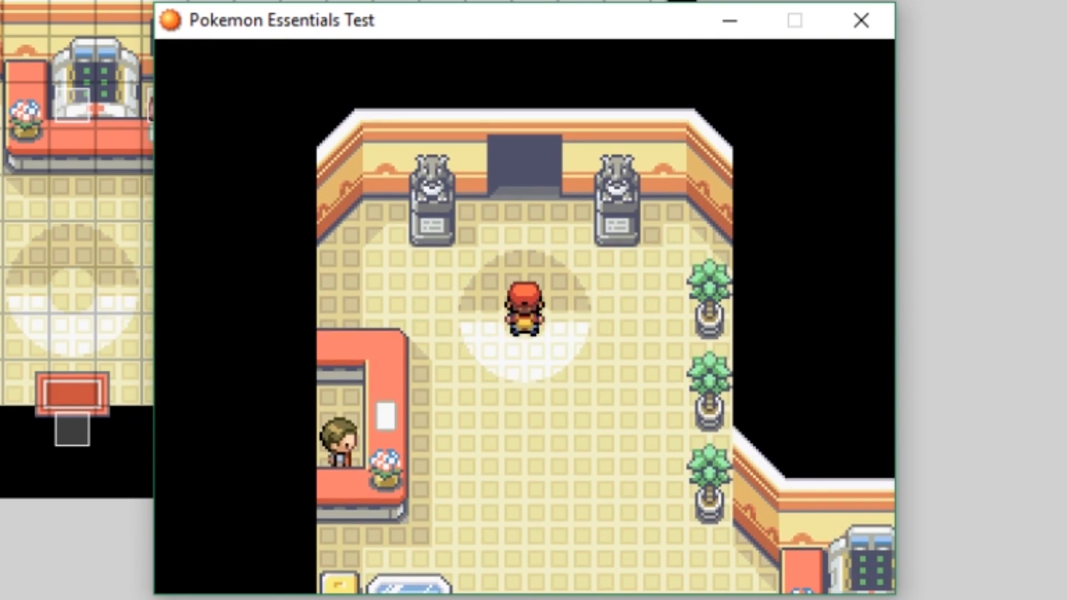
key(Up)
Save the game in the Pokémon League Center, just below the doorway to the Elite Four.
key(Down)
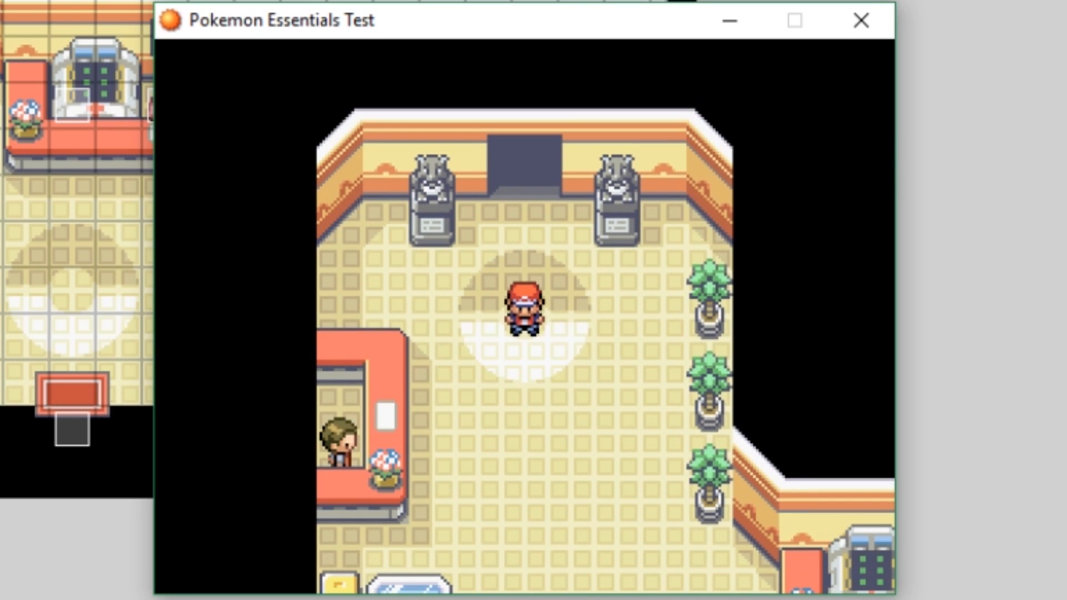
key(Escape)
key(Down)
key(Down)
key(Down)
key(Return)
key(Return)
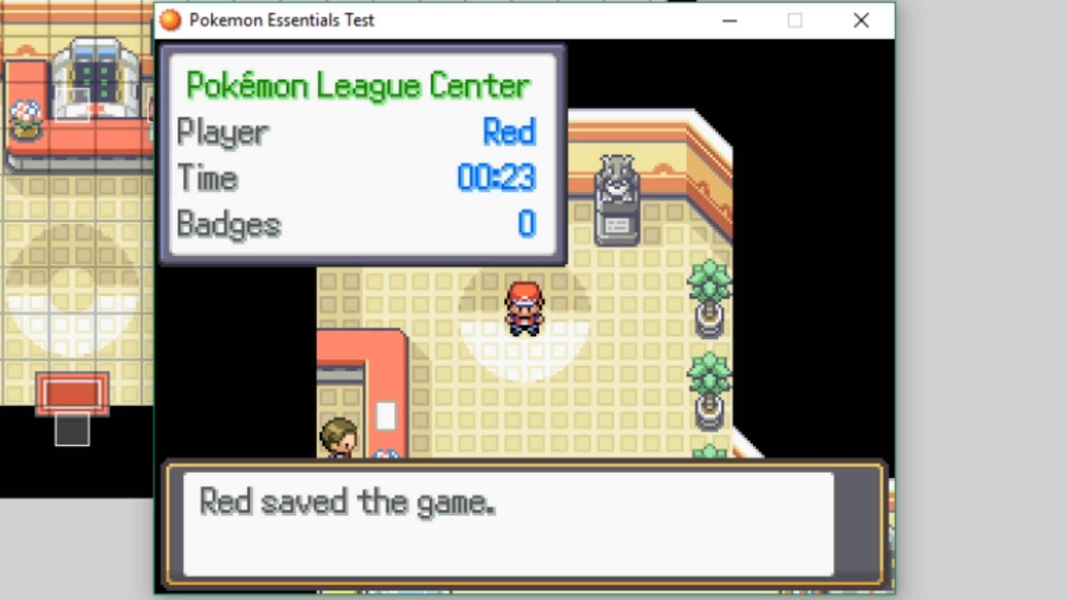
Walk through the north doorway into the first Elite Four room to test the entrance transfer.
key(Up)
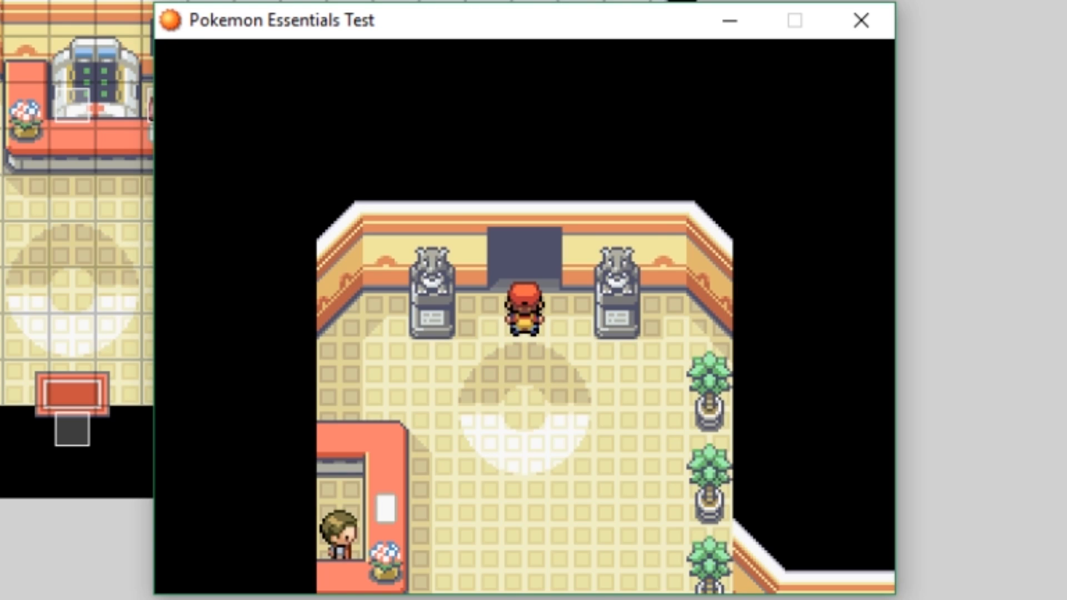
key(Up)
key(Up)
key(Up)
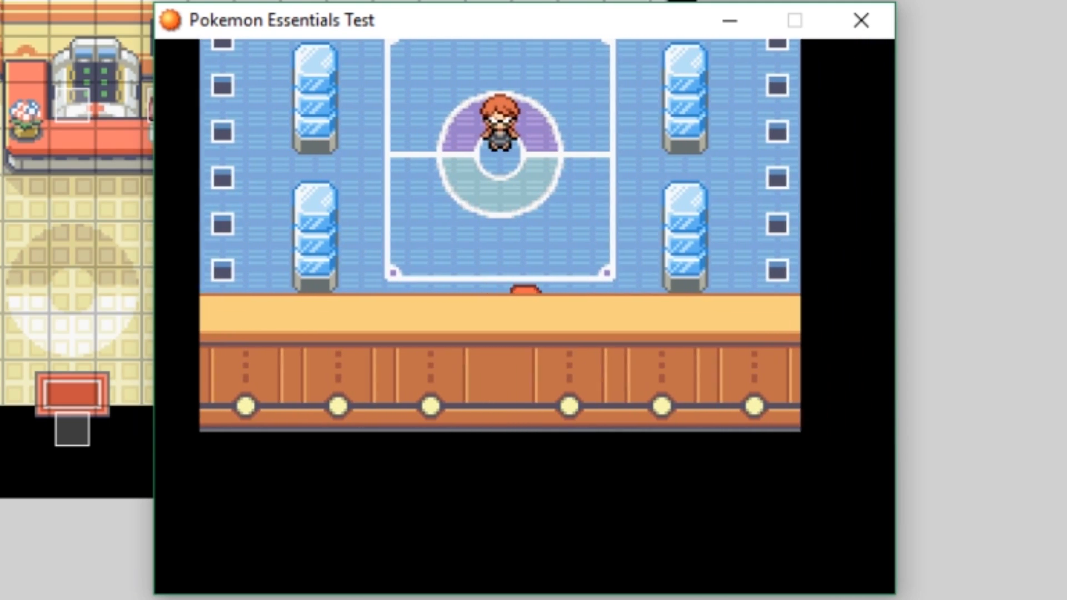
key(Up)
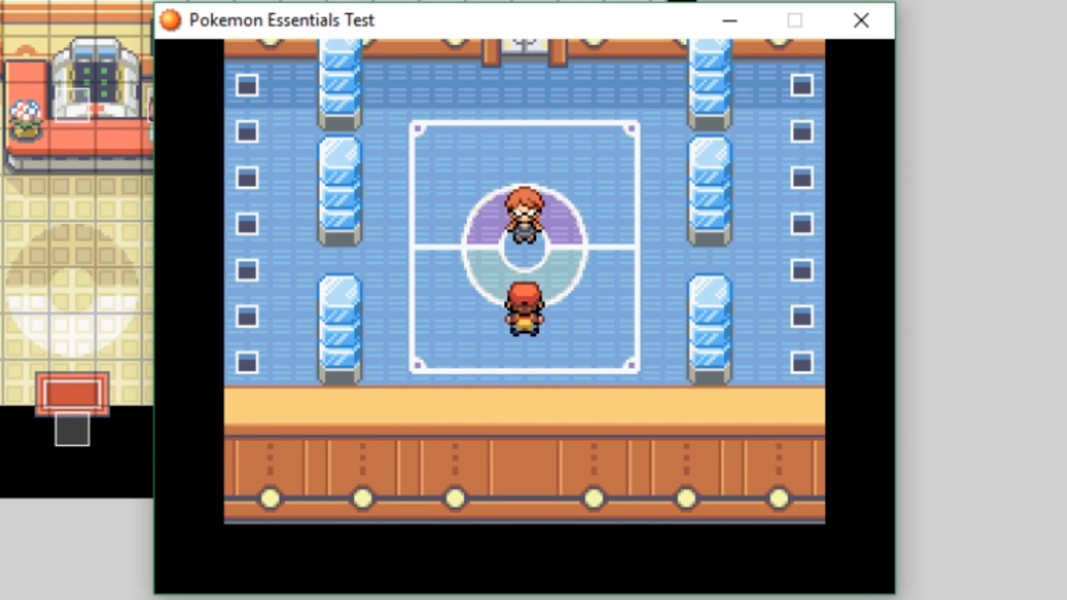
Walk around the Elite Four member to the closed door and test whether it blocks the way before the battle.
key(Left)
key(Up)
key(Up)
key(Up)
key(Up)
key(Right)
key(Up)
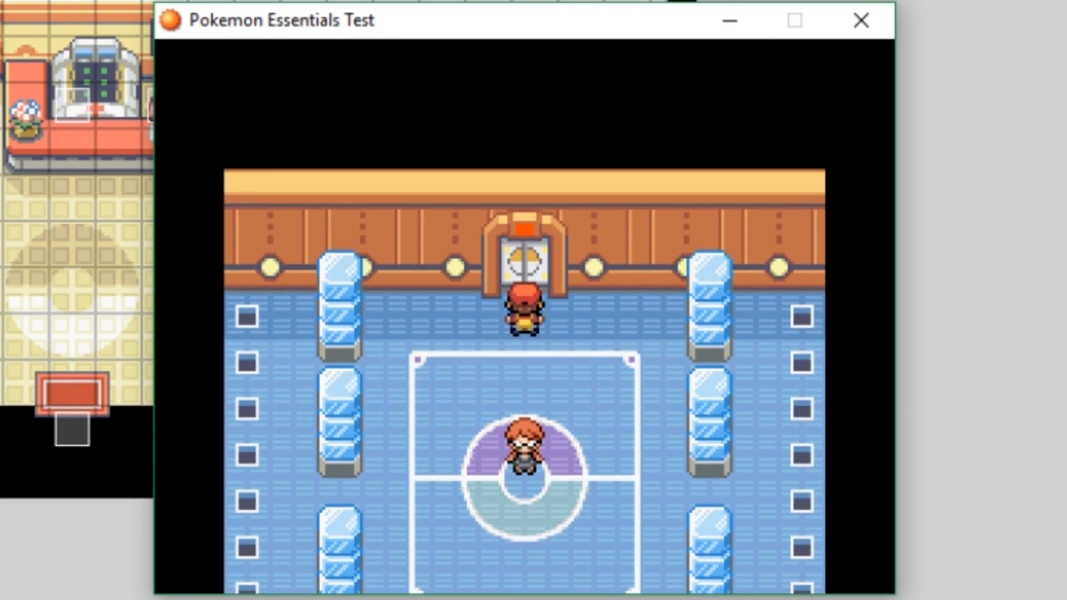
Walk back around the Elite Four member and stand directly in front of her.
key(Down)
key(Left)
key(Left)
key(Down)
key(Down)
key(Down)
key(Down)
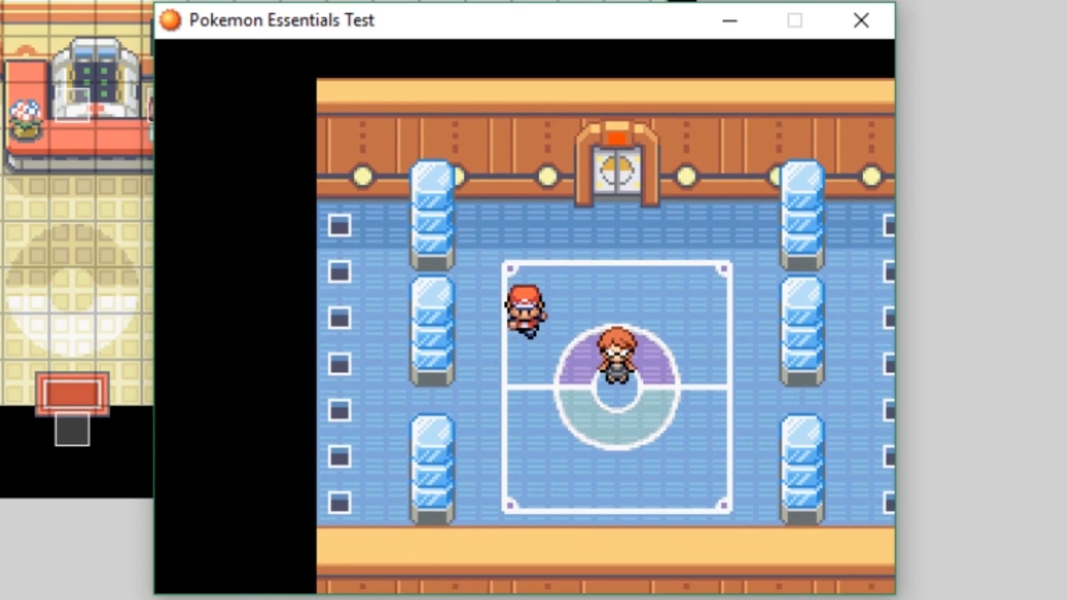
key(Right)
key(Right)
key(Up)
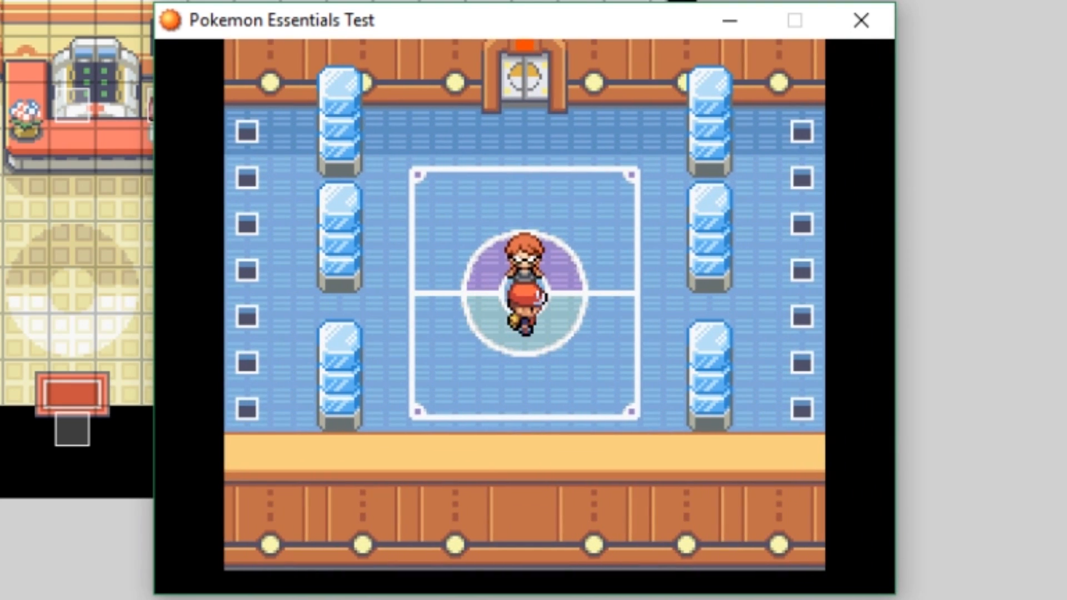
key(Up)
Talk to the Elite Four member, skip the battle, and advance through all of her victory dialogue.
key(Return)
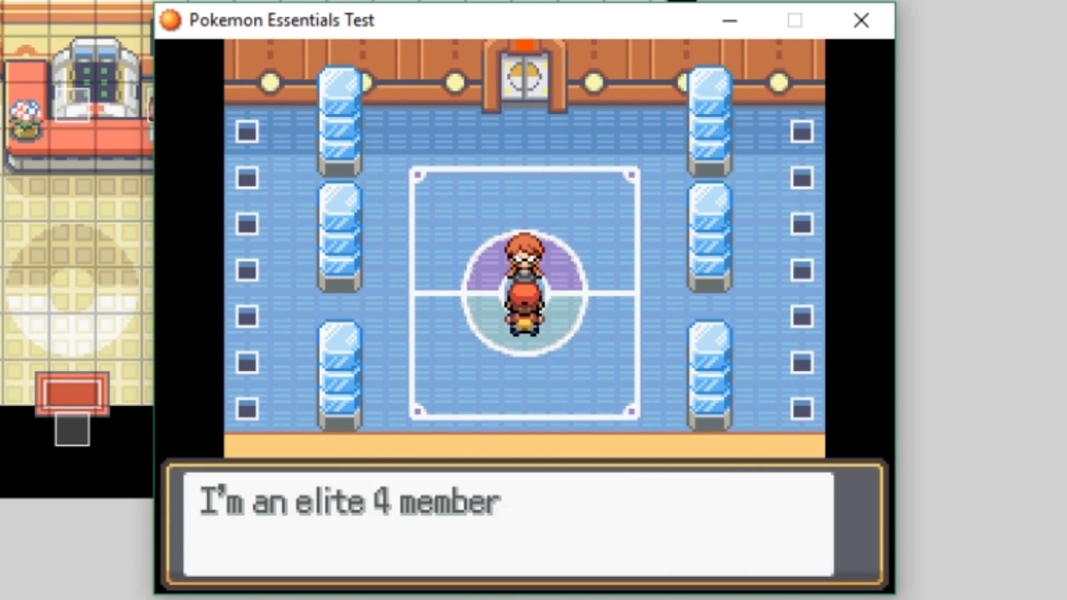
key(Return)
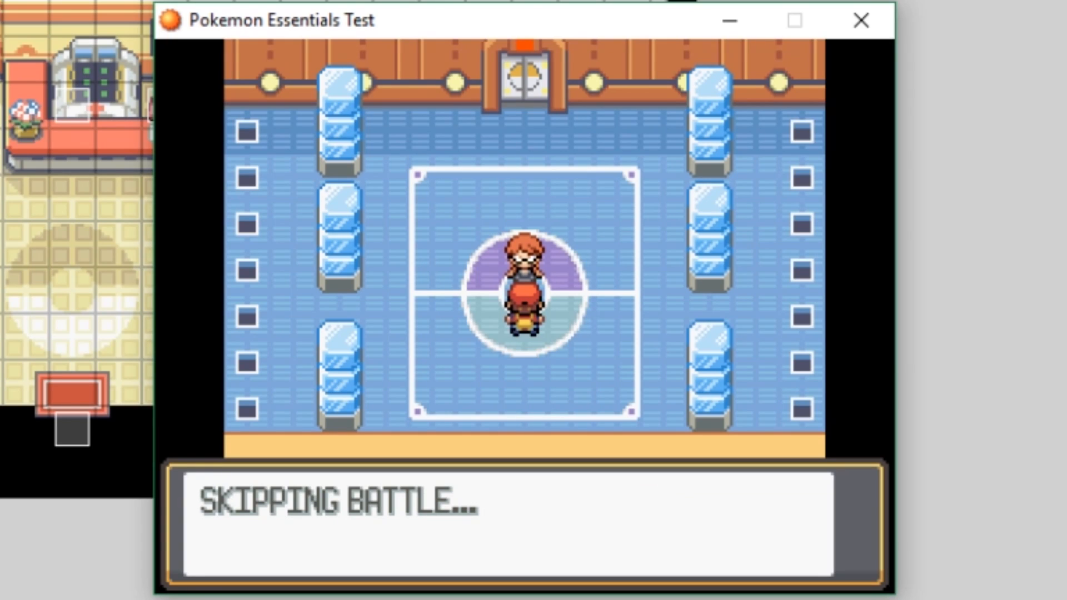
key(Return)
key(Return)
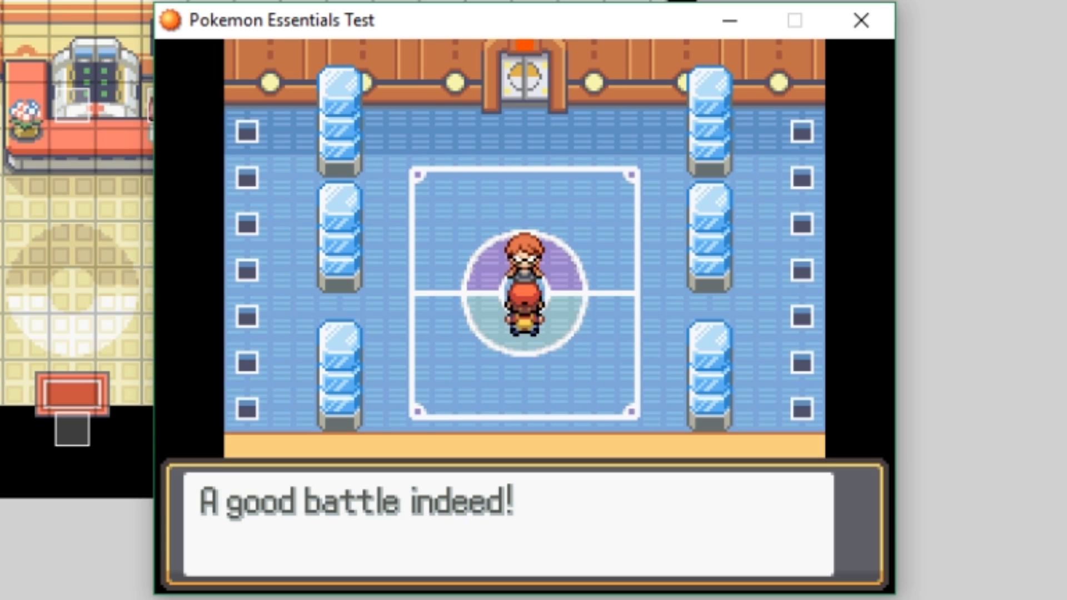
key(Return)
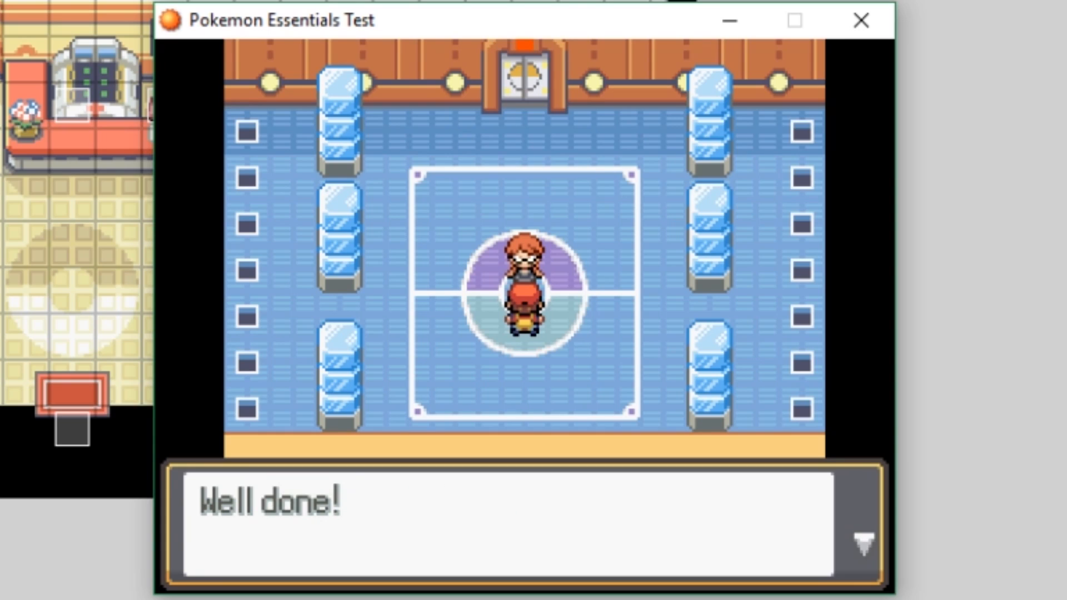
key(Return)
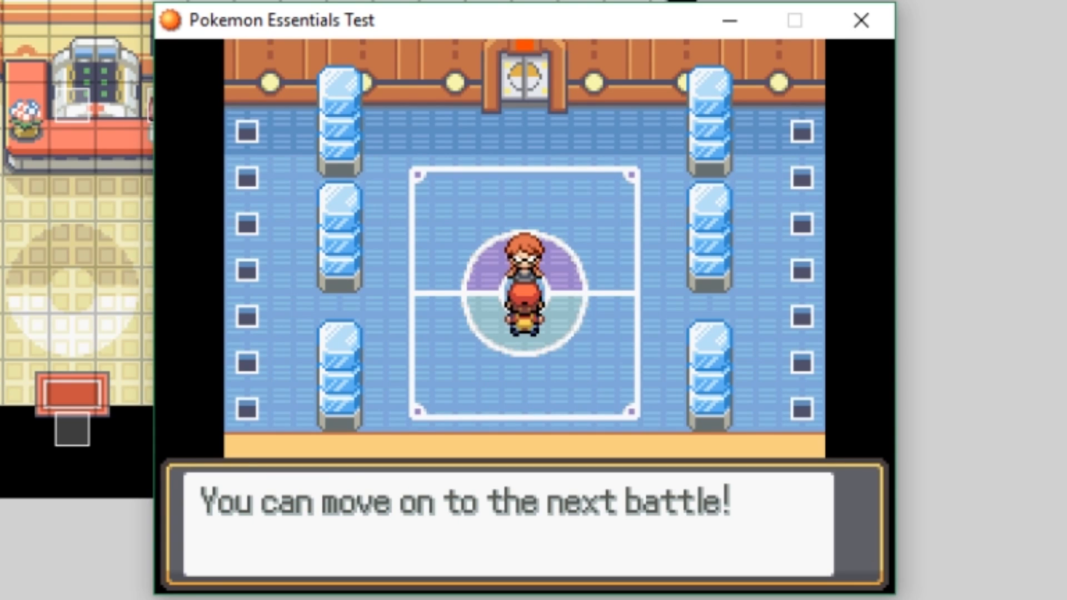
key(Return)
Walk past the beaten member and through the north door into the yellow second room, and end the playtest.
key(Right)
key(Up)
key(Up)
key(Up)
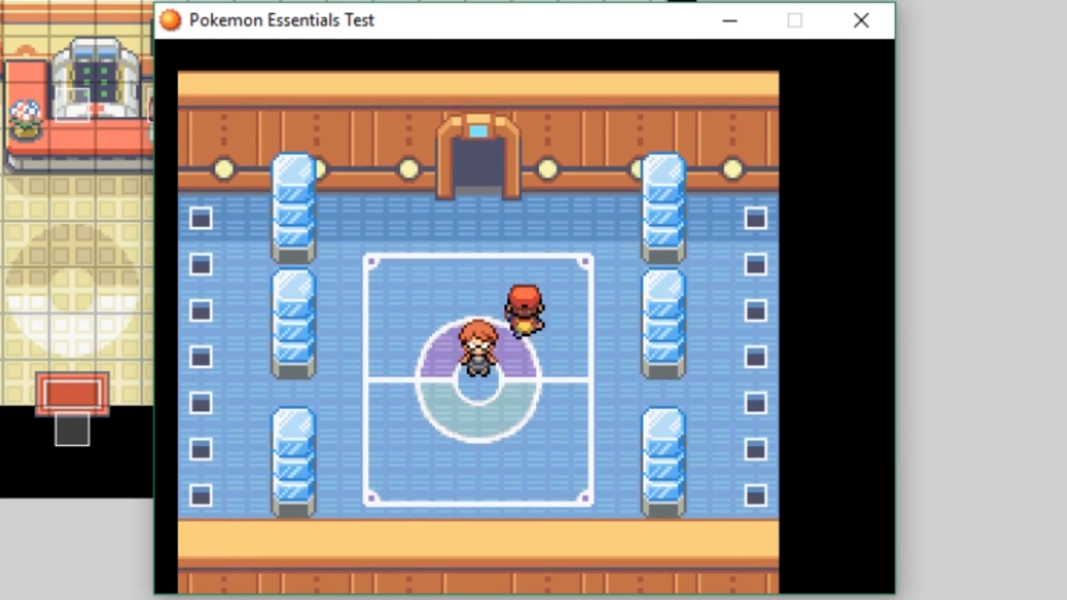
key(Left)
key(Down)
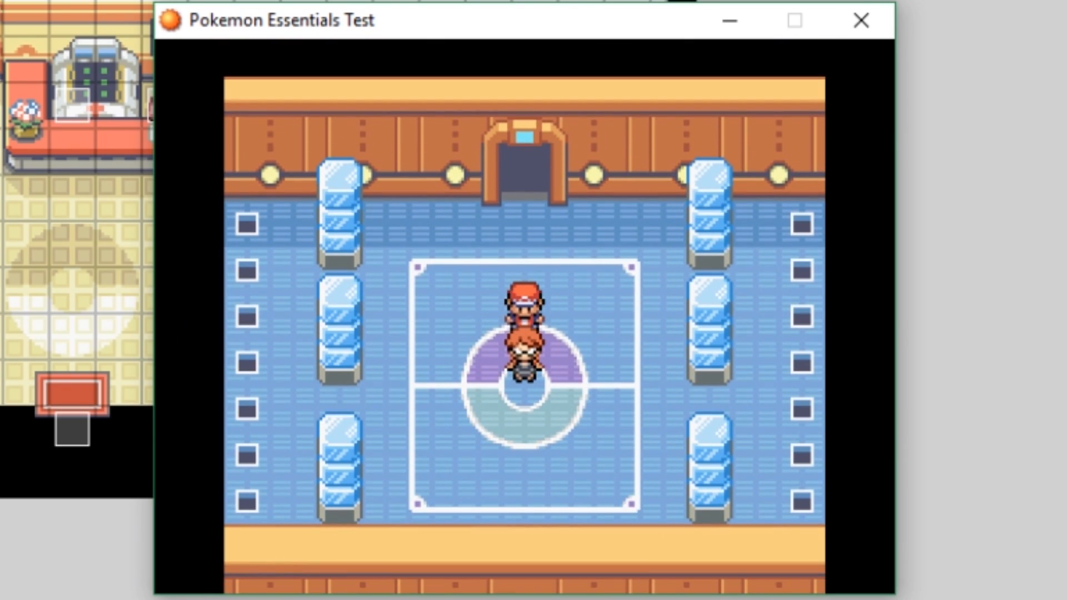
key(Right)
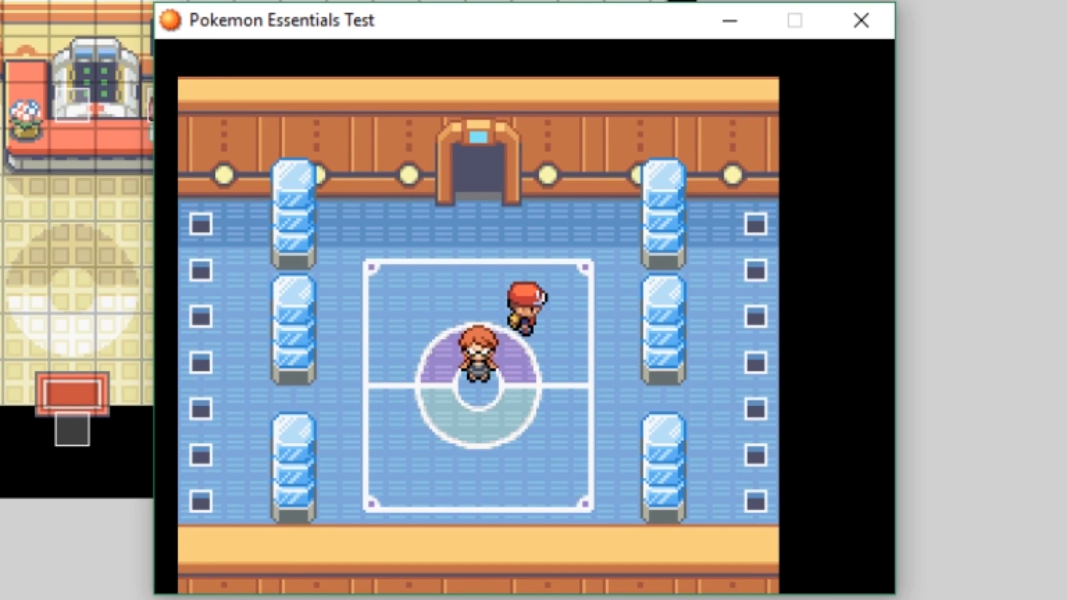
key(Down)
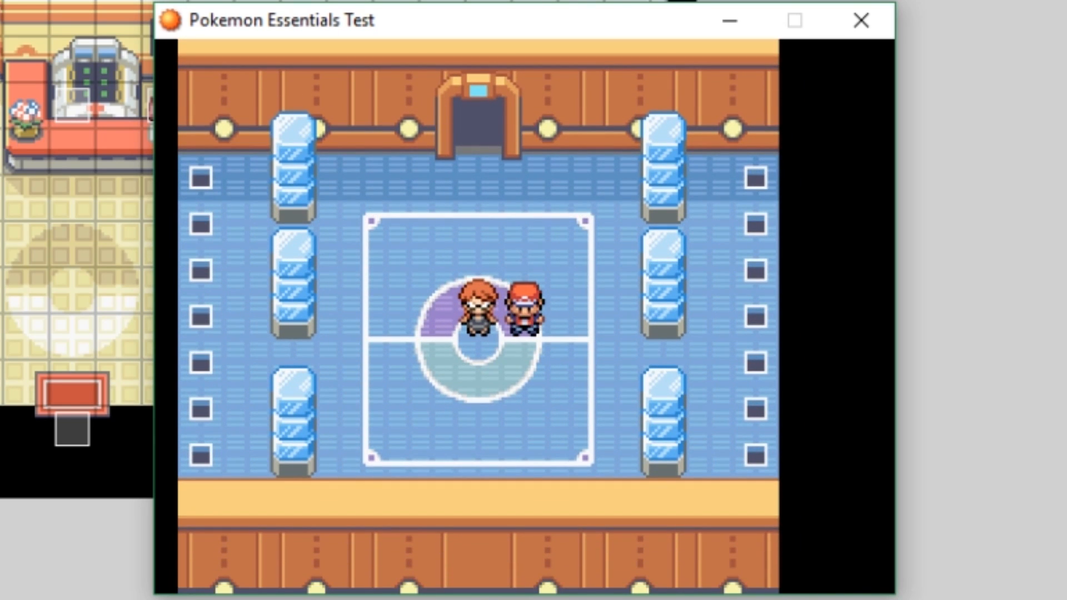
key(Up)
key(Left)
key(Up)
key(Up)
key(Up)
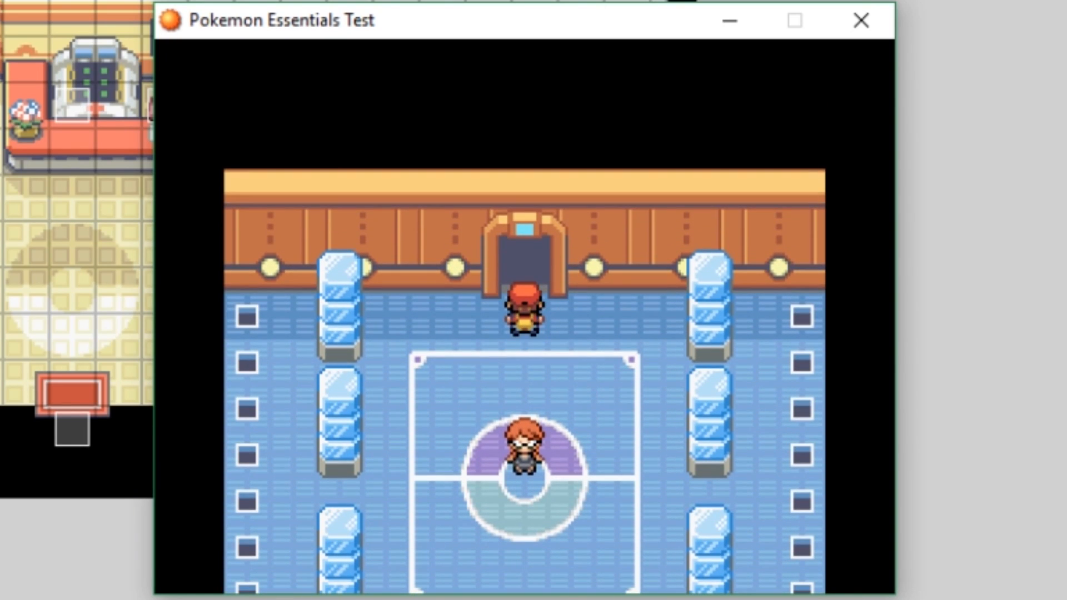
key(Up)
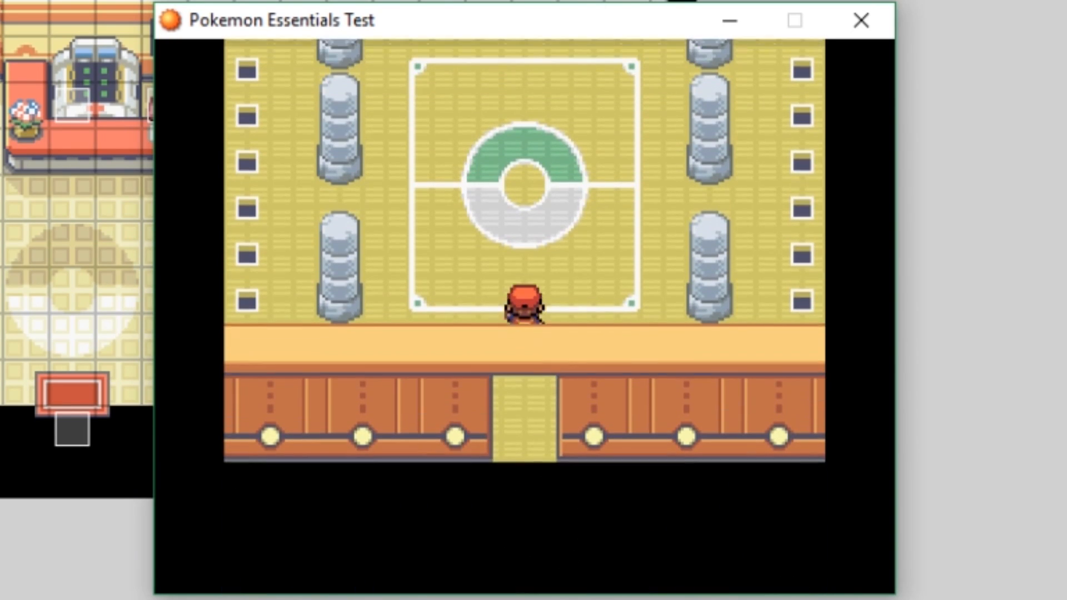
key(Up)
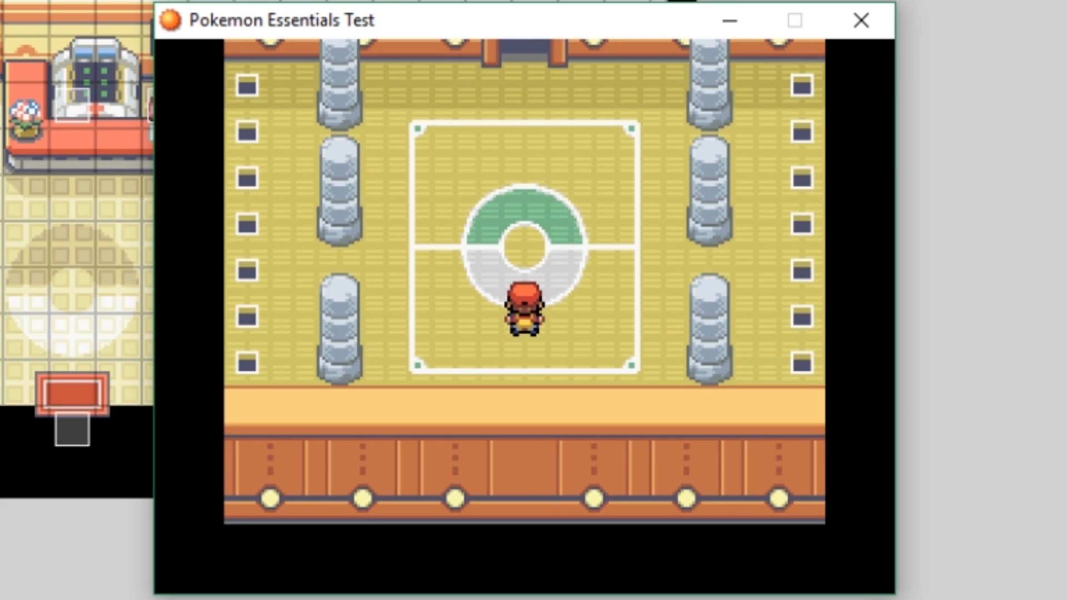
click(852, 31)
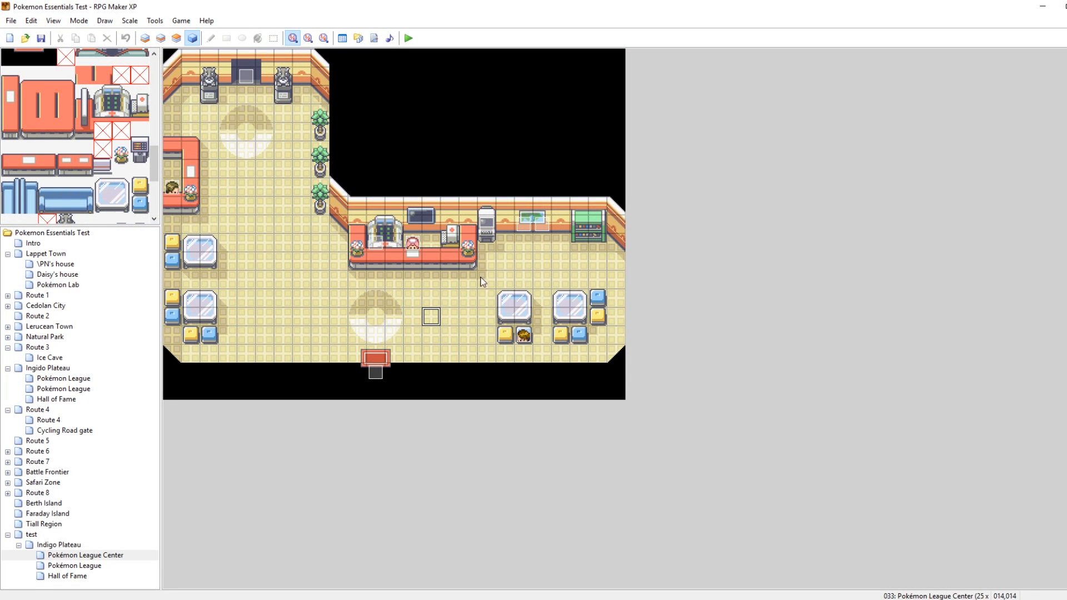
Delete the entrance event of the yellow second room on the test Pokémon League map and save the project.
click(84, 562)
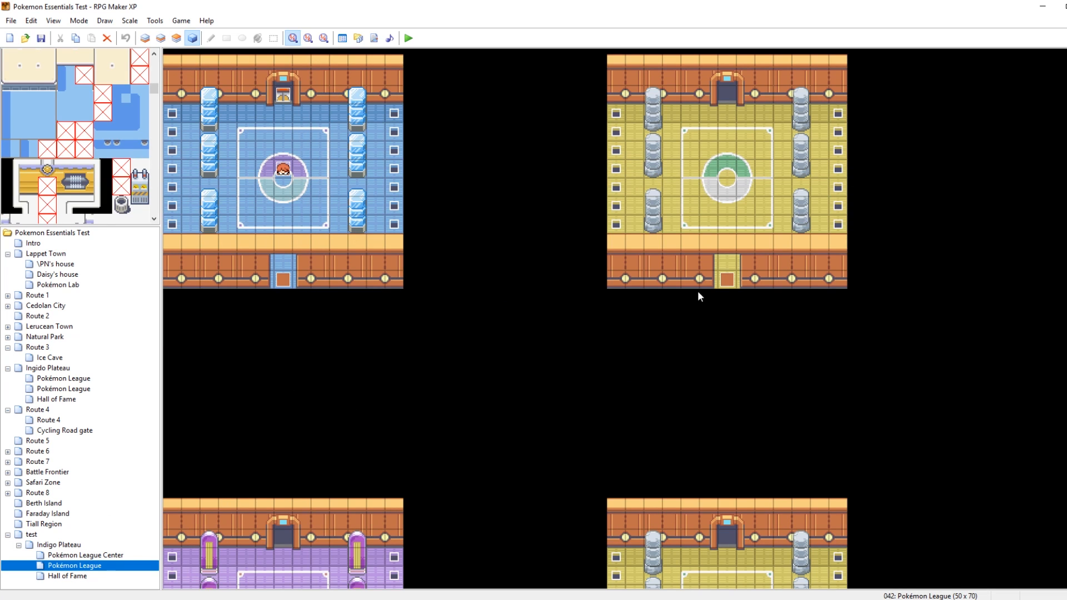
click(724, 283)
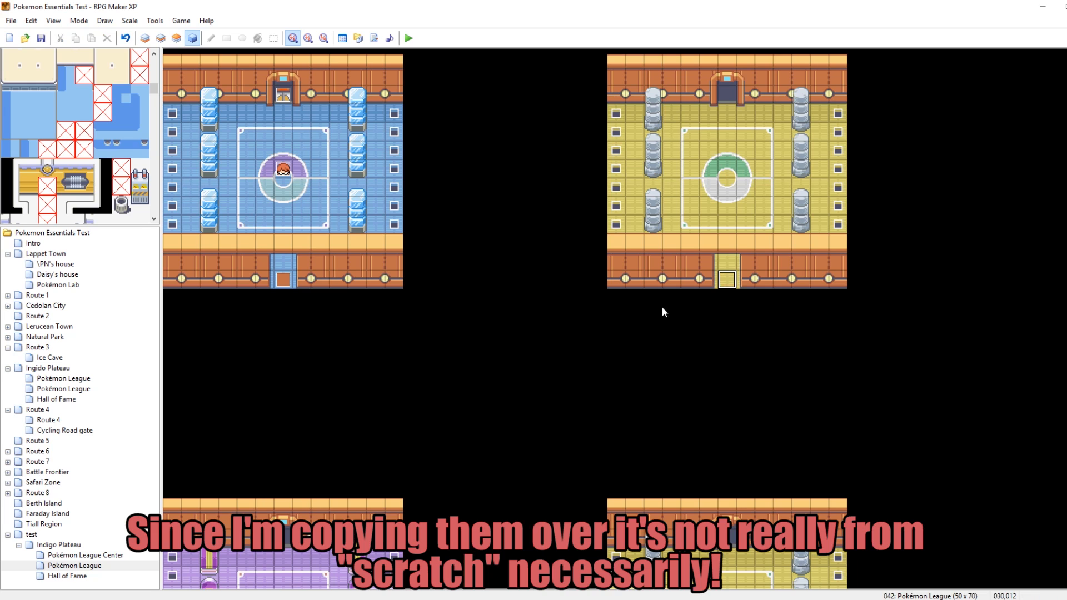
key(ctrl+s)
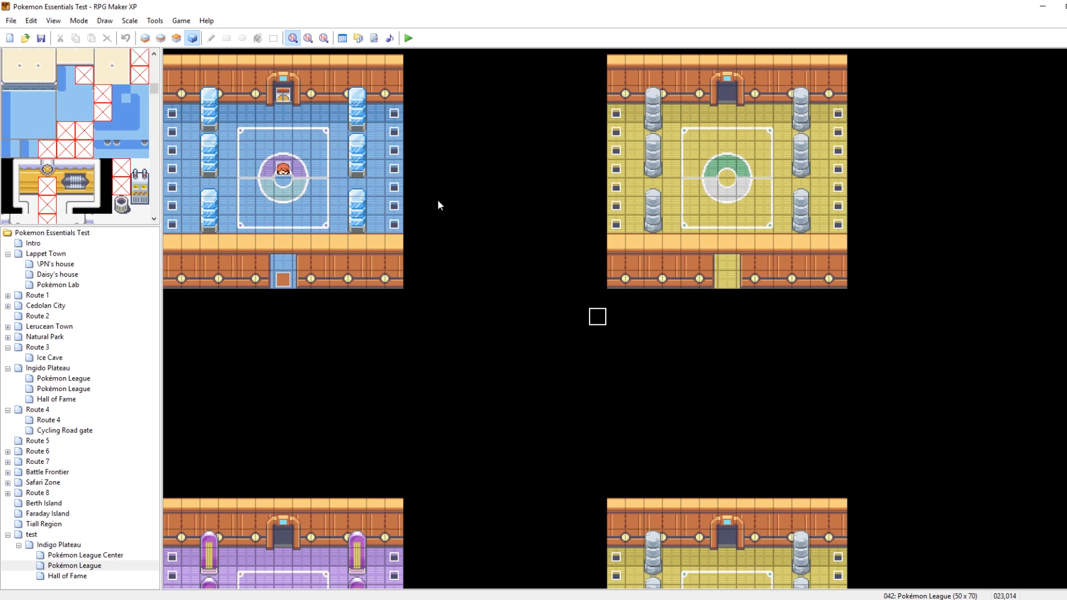
Copy the E4 event from the first room to the centre of the yellow second room and open the copy.
click(284, 173)
key(ctrl+c)
key(ctrl+v)
double_click(727, 168)
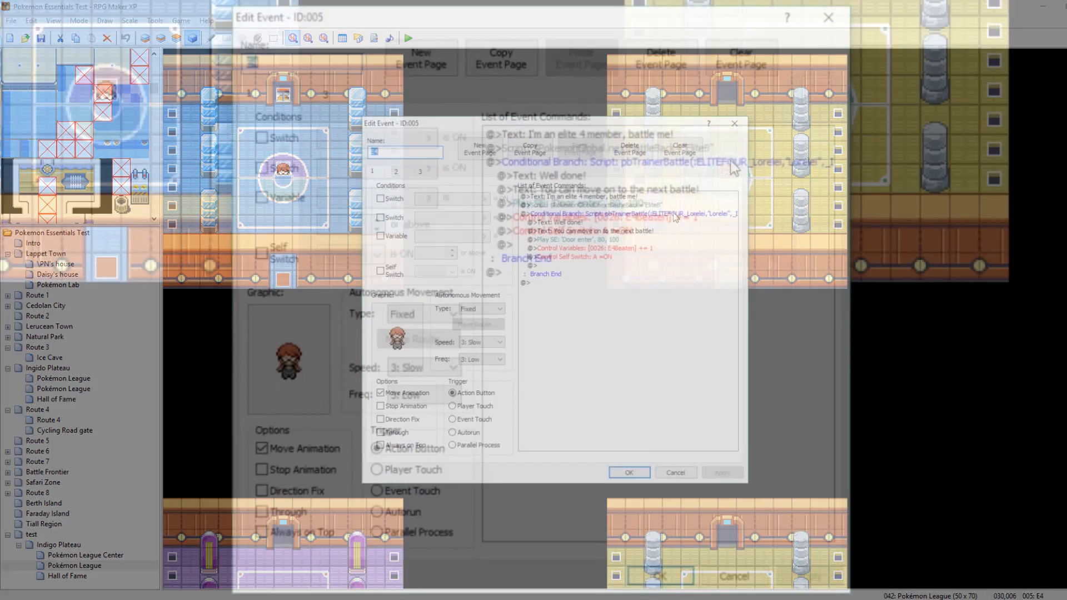
Change the copied E4 event's first-page graphic to the trchar068 character.
double_click(408, 343)
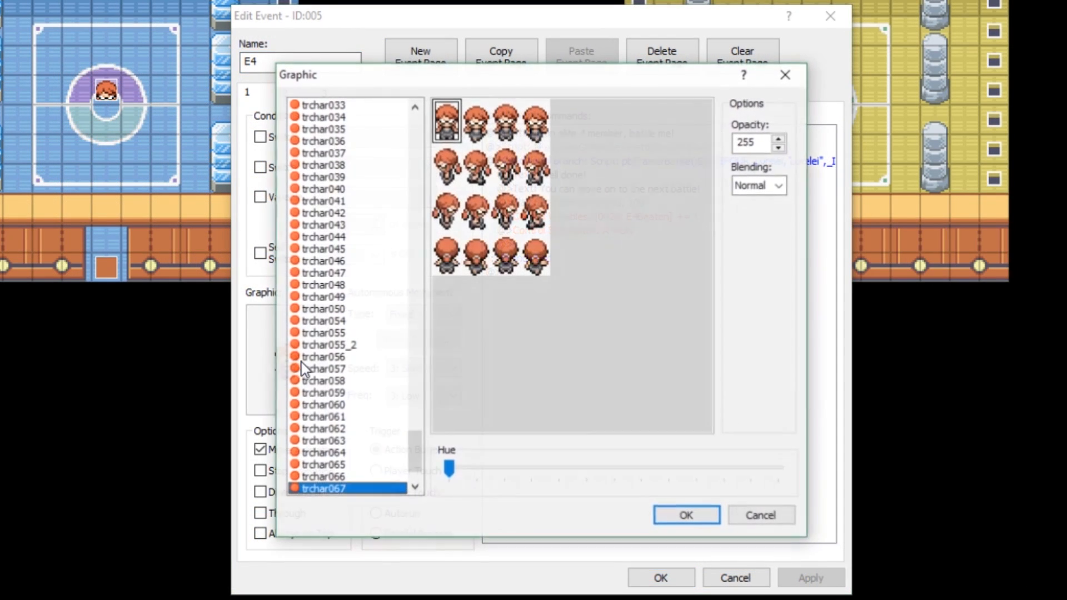
key(Up)
key(Up)
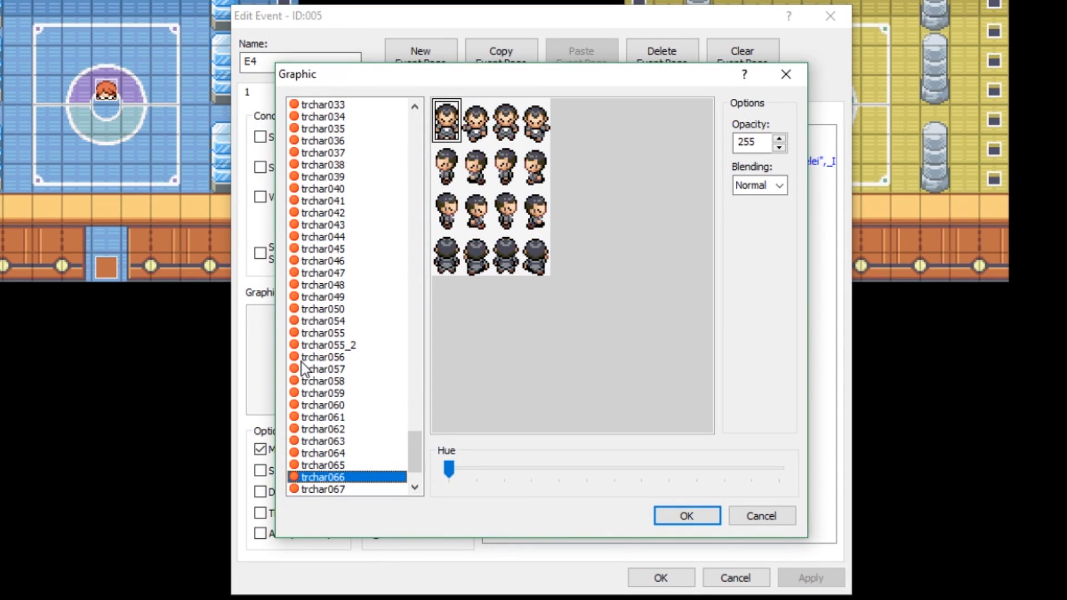
key(Down)
key(Down)
key(Down)
key(Down)
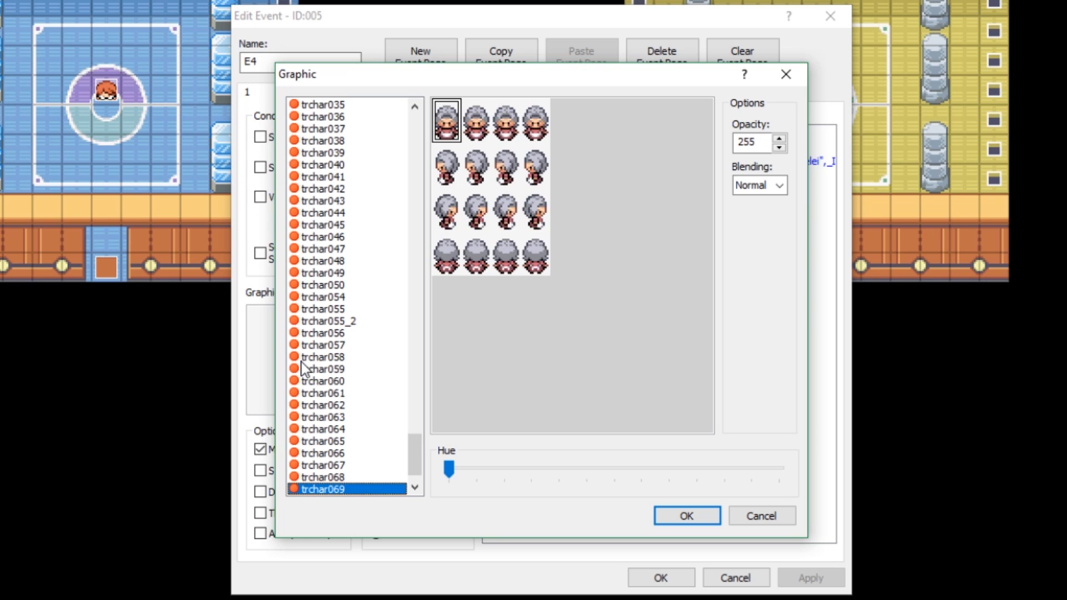
key(Up)
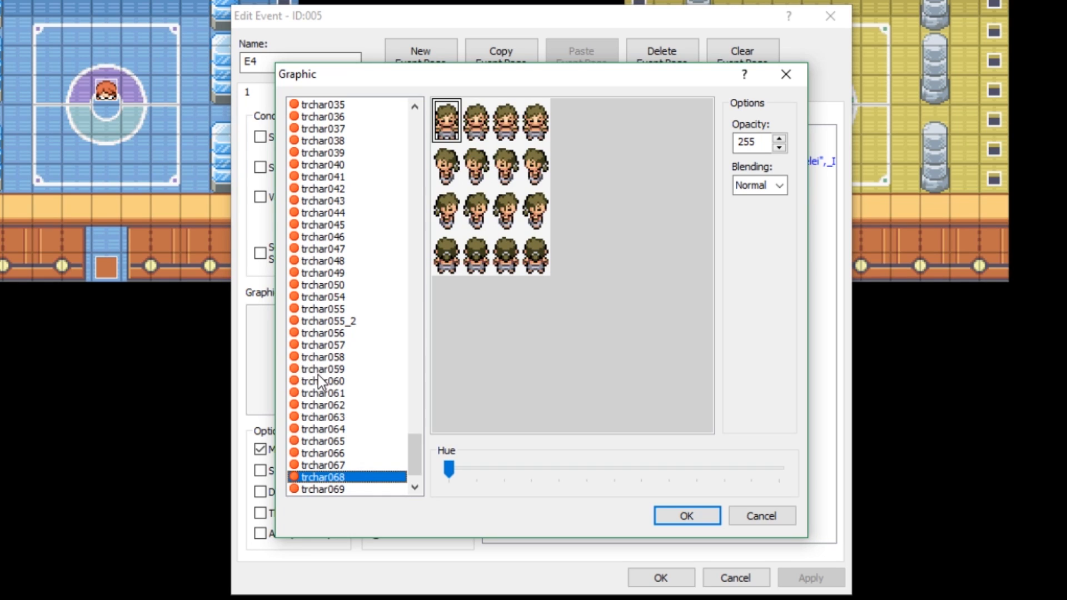
click(659, 514)
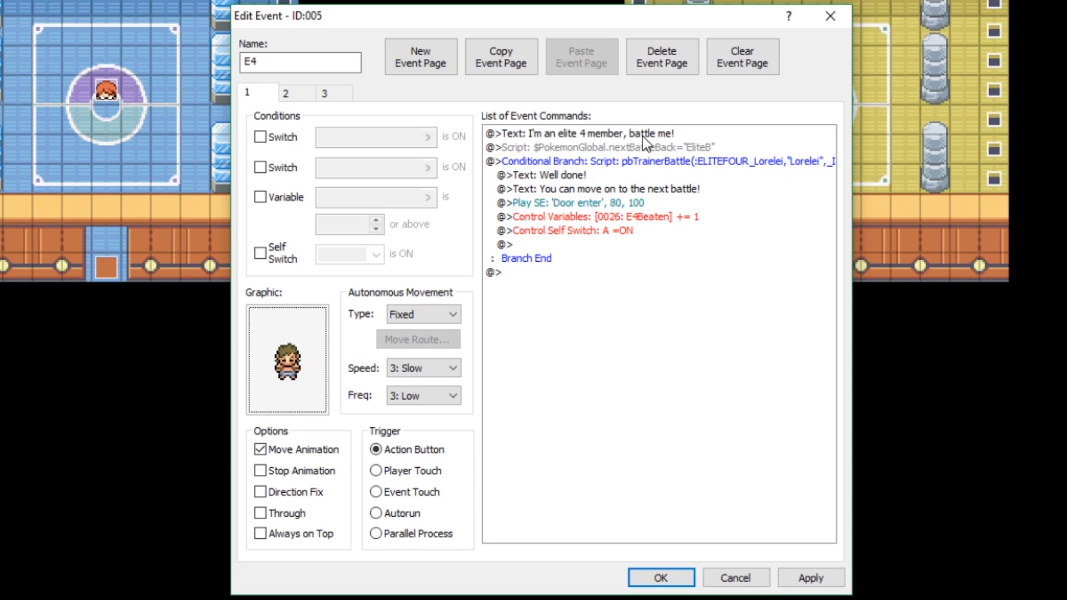
Edit the copied event's battle background script to use "EliteC", then apply the changes and close the event.
click(566, 147)
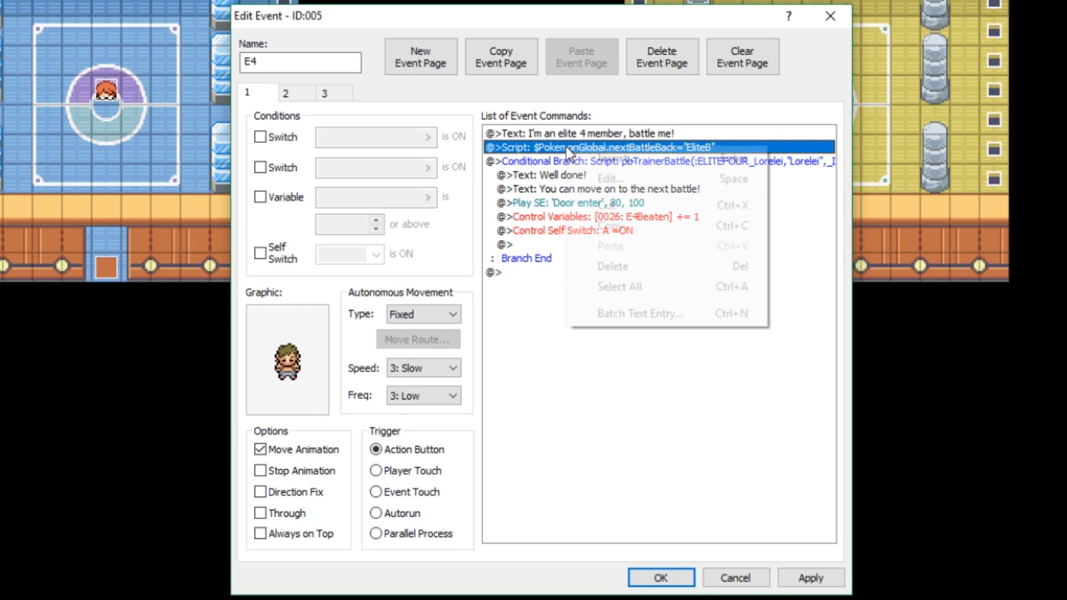
right_click(565, 146)
click(639, 181)
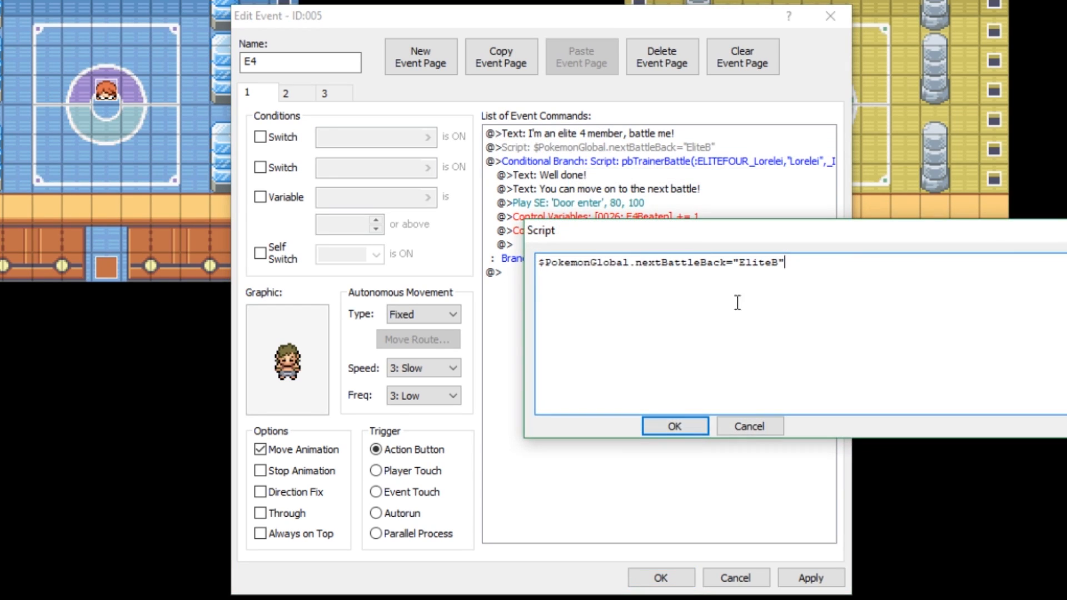
click(779, 262)
key(BackSpace)
text(C)
click(689, 427)
click(810, 578)
click(662, 577)
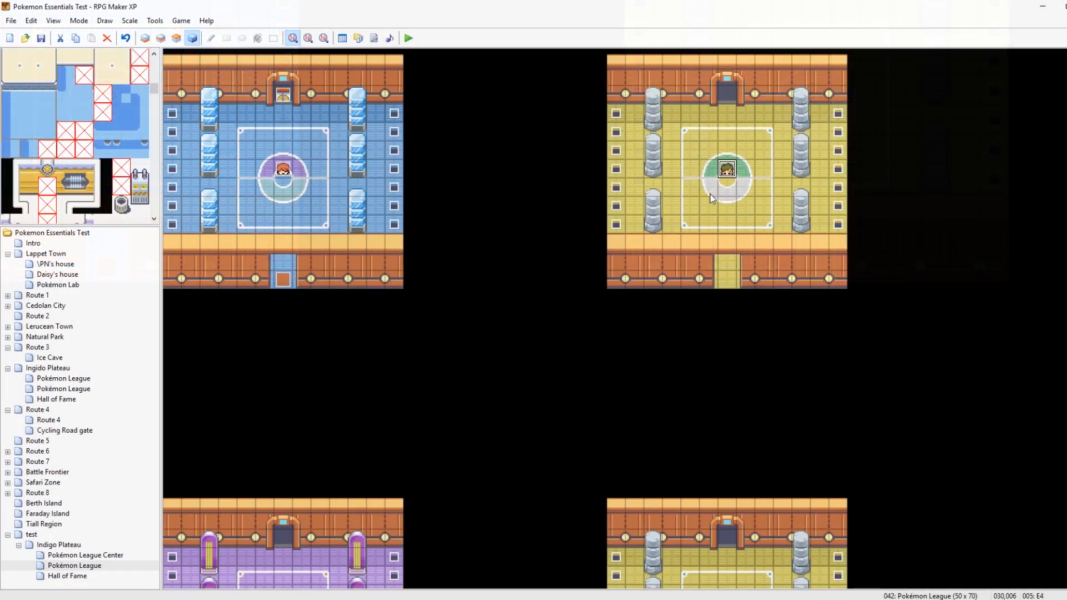
Switch to Notepad++ and duplicate the second ELITEFOUR_Lorelei entry, including its separator line, at the end of trainers.txt.
mouse_move(611, 597)
click(605, 561)
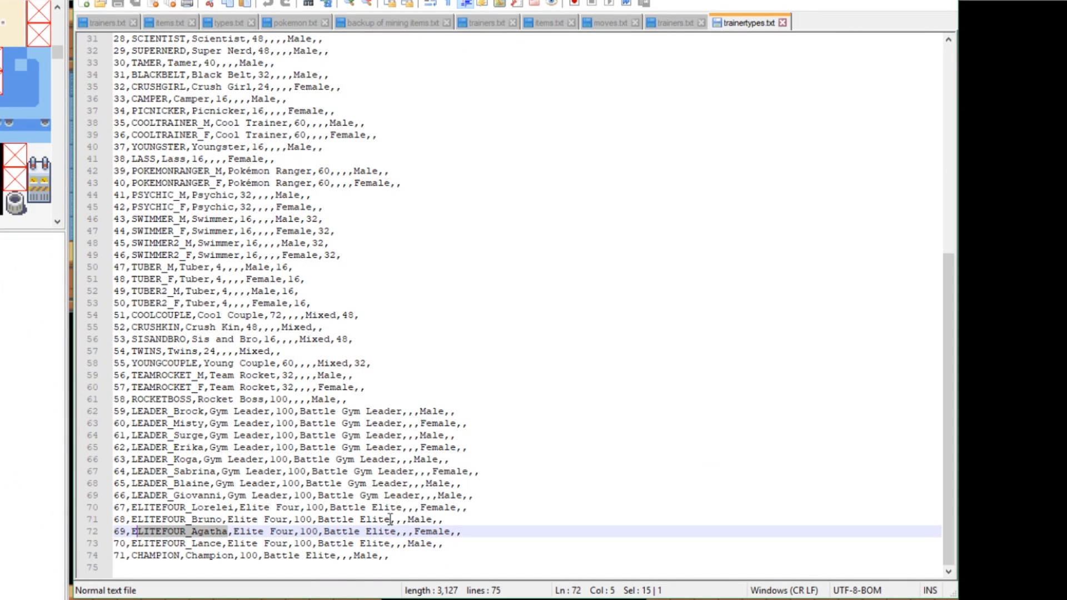
click(260, 542)
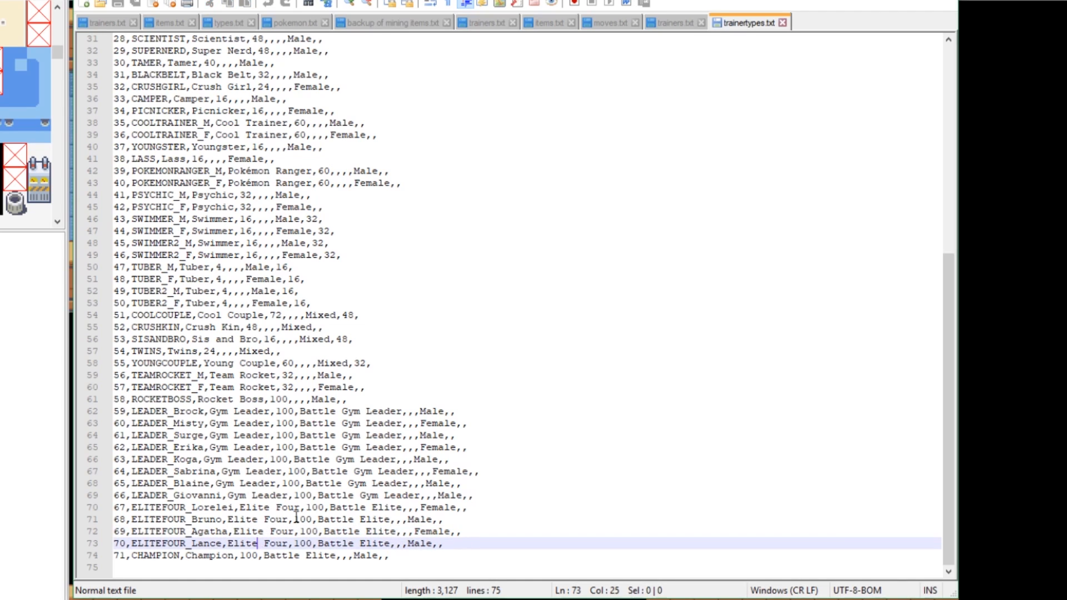
click(689, 24)
click(408, 567)
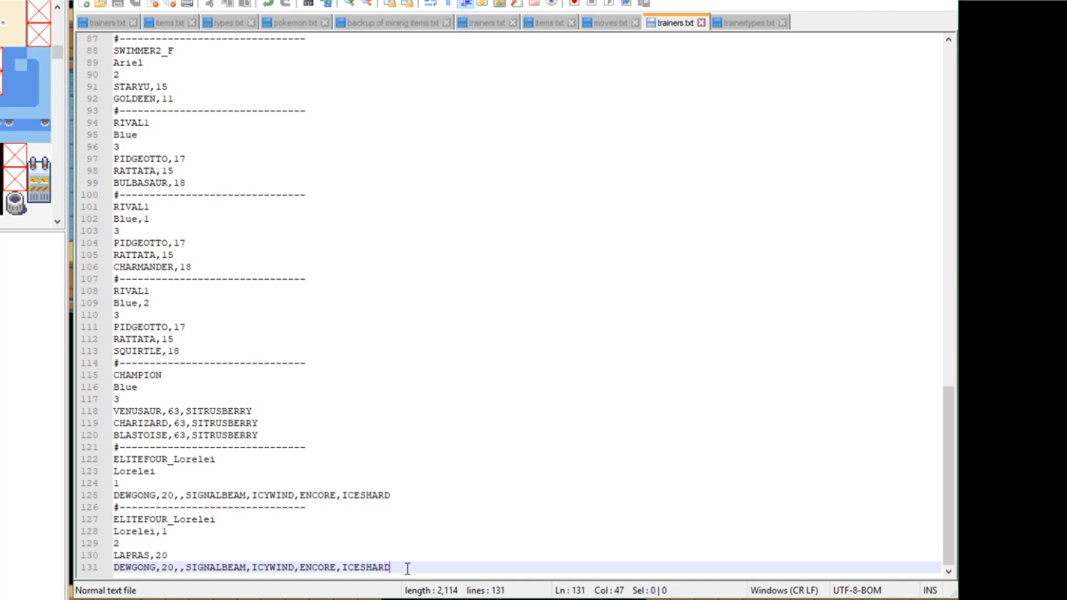
key(Return)
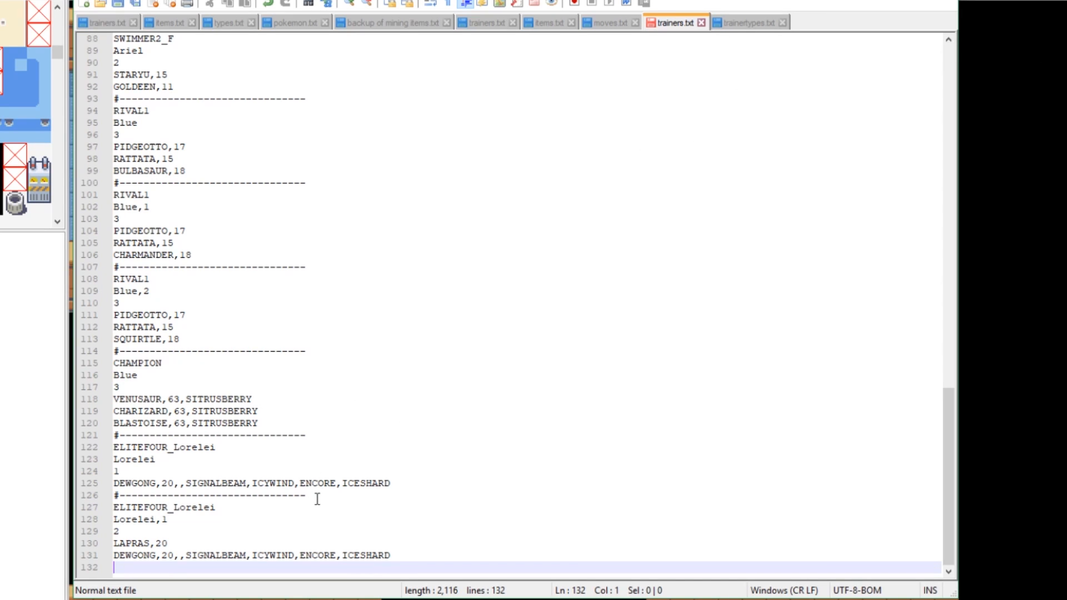
drag(392, 555, 108, 496)
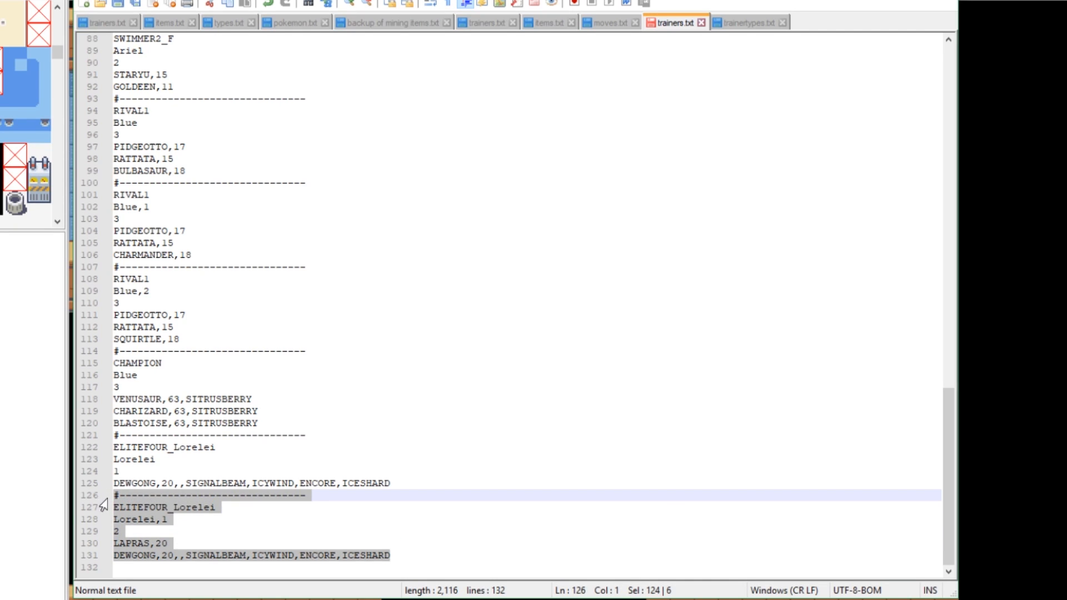
key(ctrl+c)
click(175, 573)
key(ctrl+v)
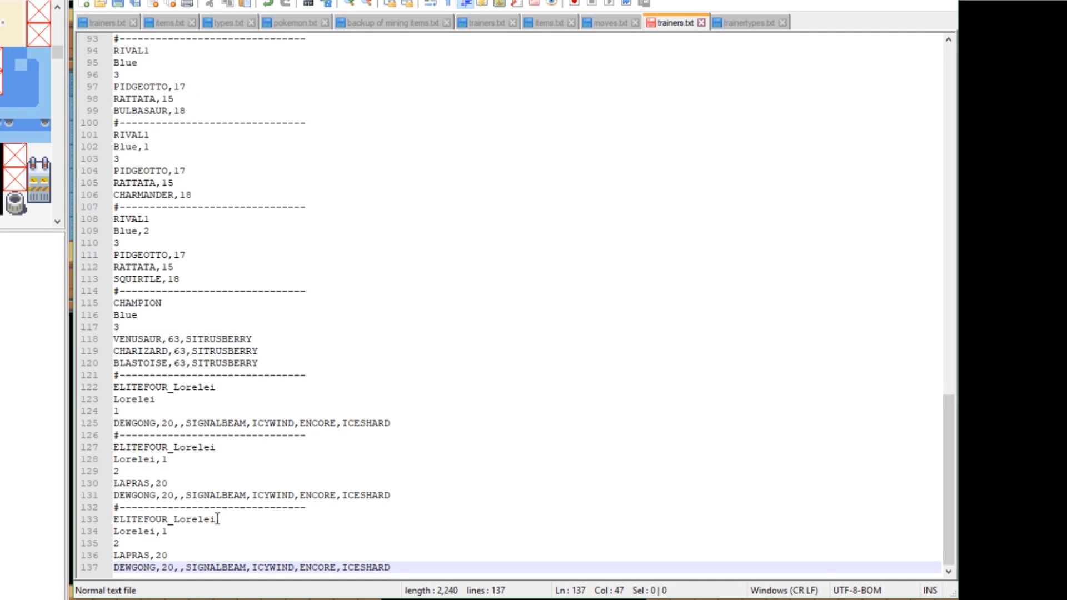
Set the duplicated entry's trainer type to ELITEFOUR_Bruno, save, and remove the ,1 version number from its name line.
double_click(192, 523)
drag(224, 521, 173, 520)
text(Bruno)
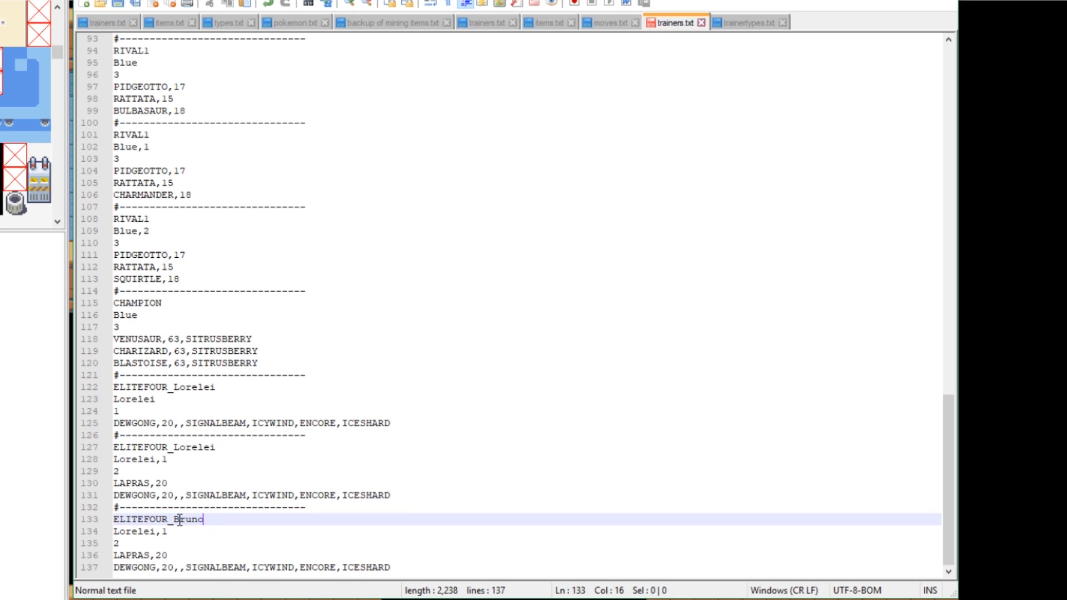
click(181, 531)
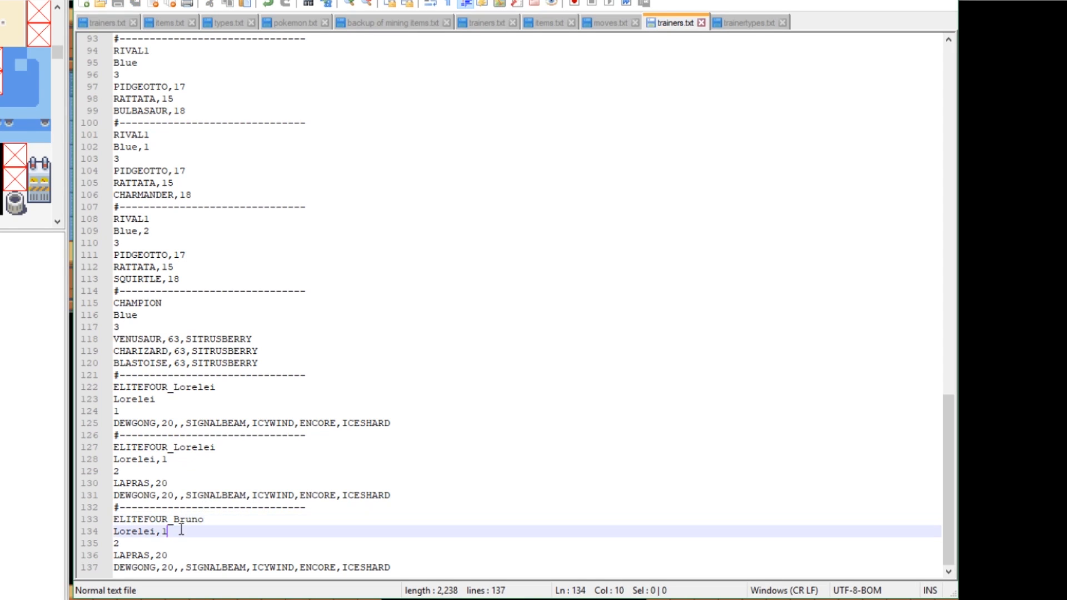
Check the ELITEFOUR_Bruno definition in trainertypes.txt and locate the trainer files in the project's PBS folder.
click(745, 23)
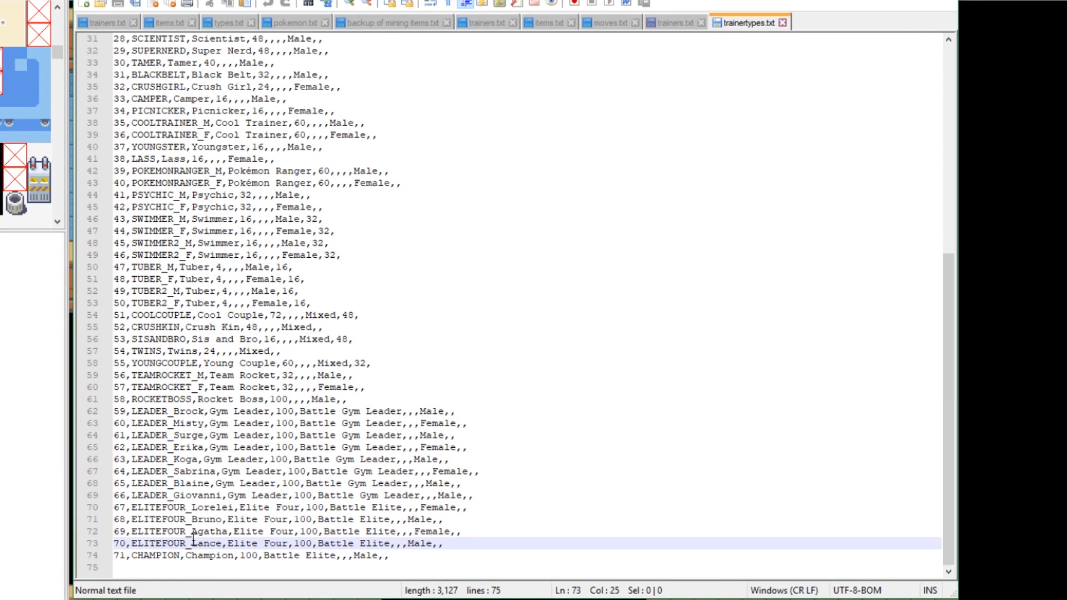
drag(132, 520, 220, 524)
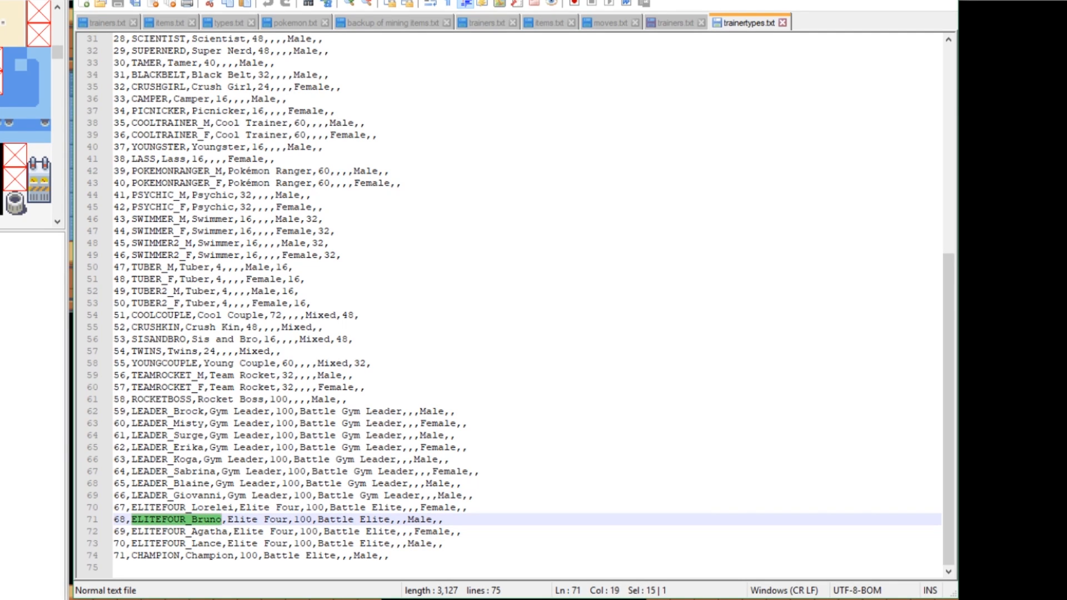
key(alt+Tab)
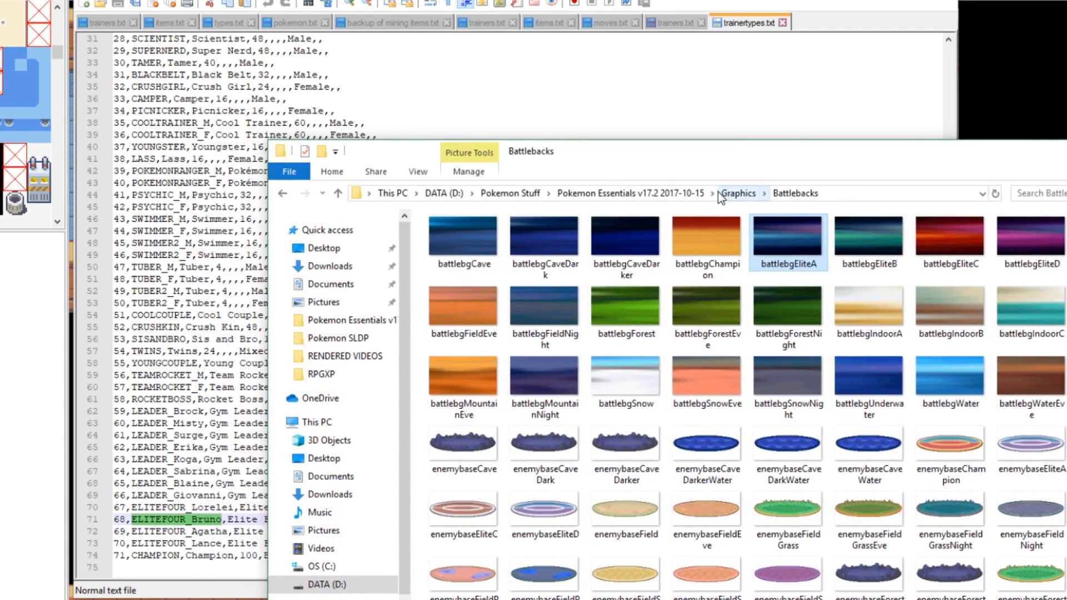
click(671, 193)
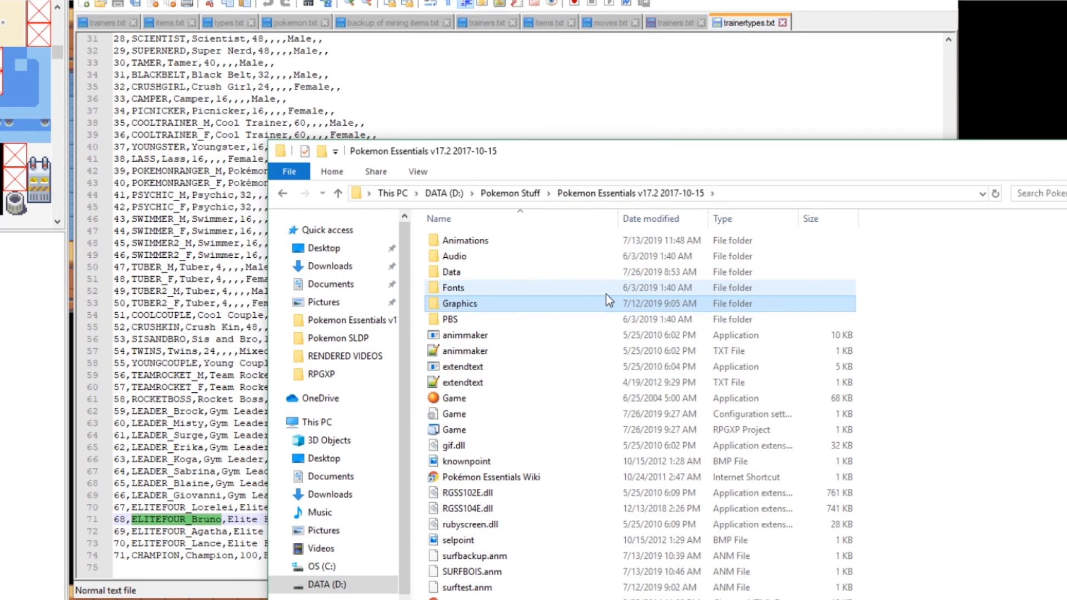
double_click(461, 318)
scroll(492, 333, down, 2)
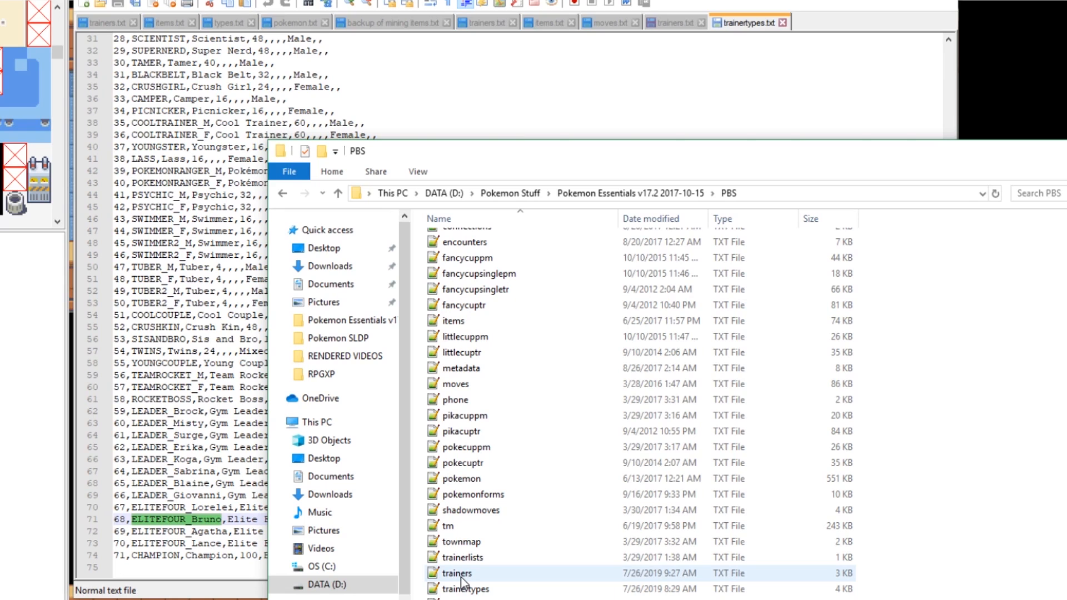
click(669, 23)
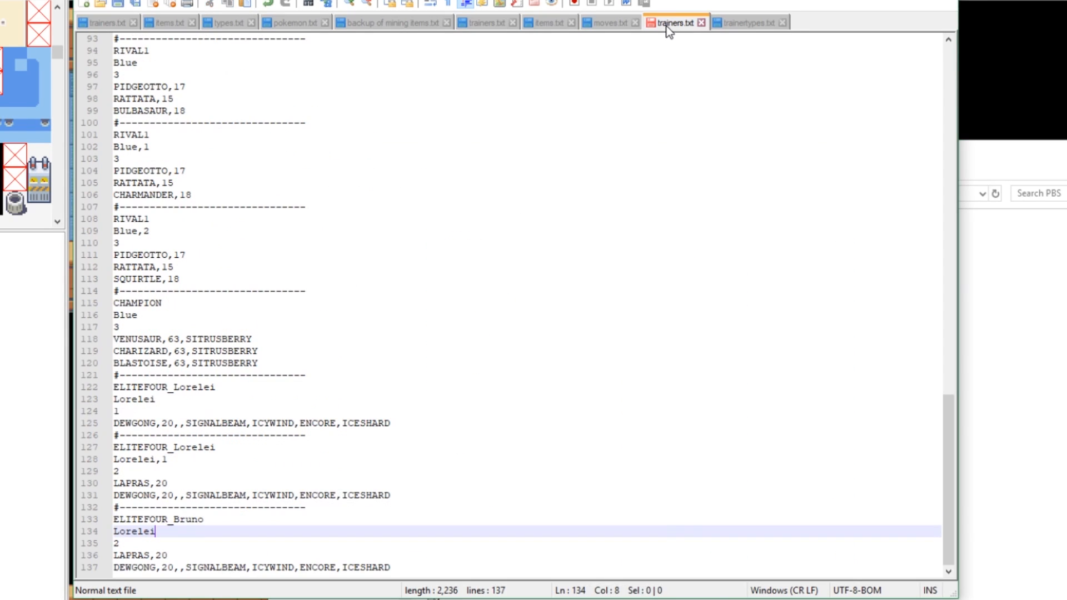
click(747, 22)
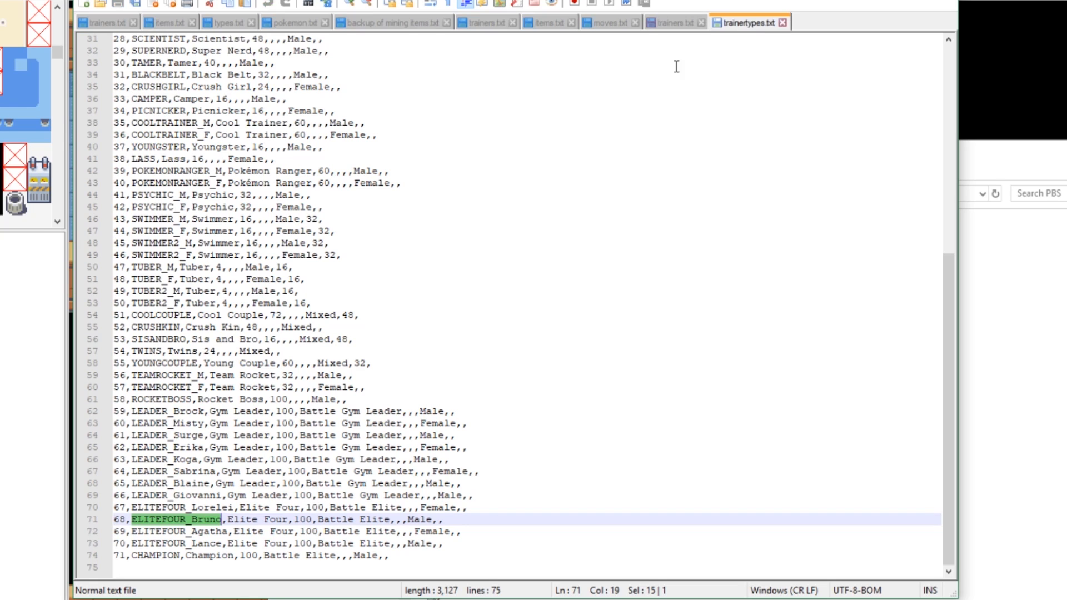
click(673, 25)
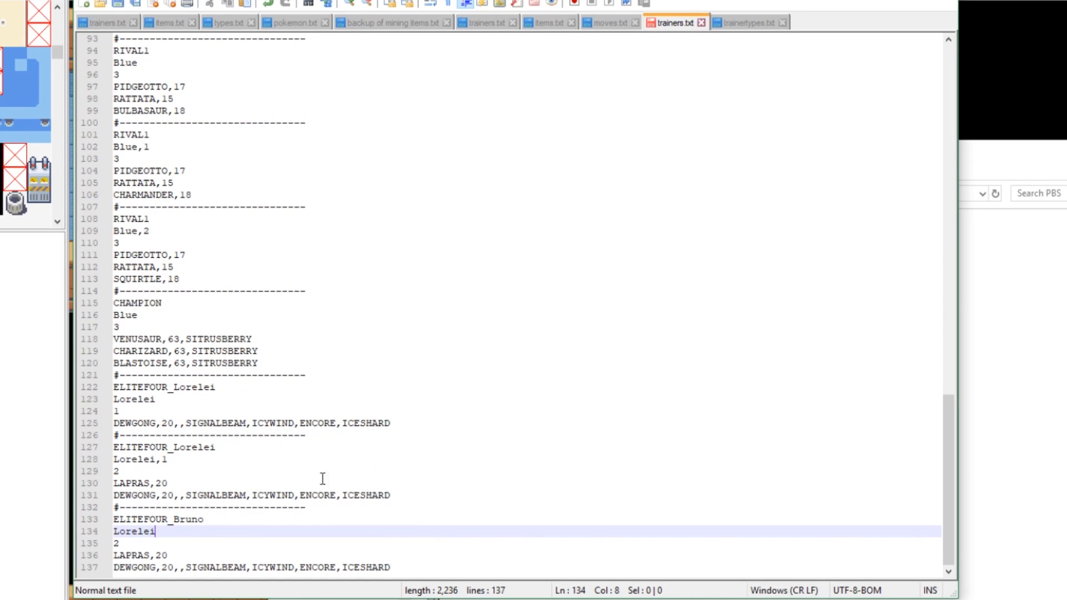
Set the new entry's trainer name to Bruno and its party count to 1.
double_click(137, 532)
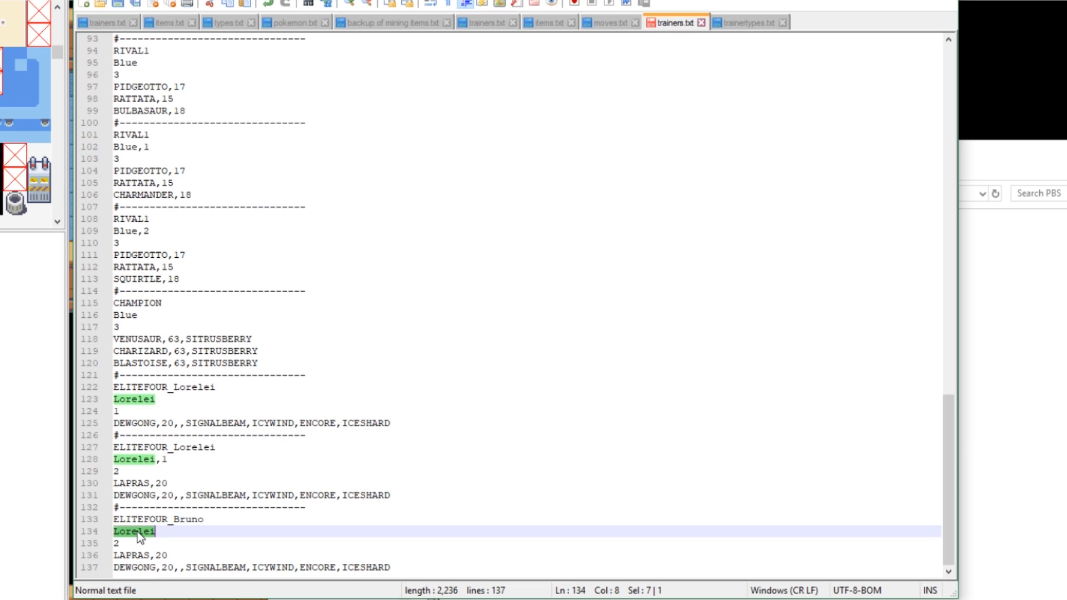
text(Bruno)
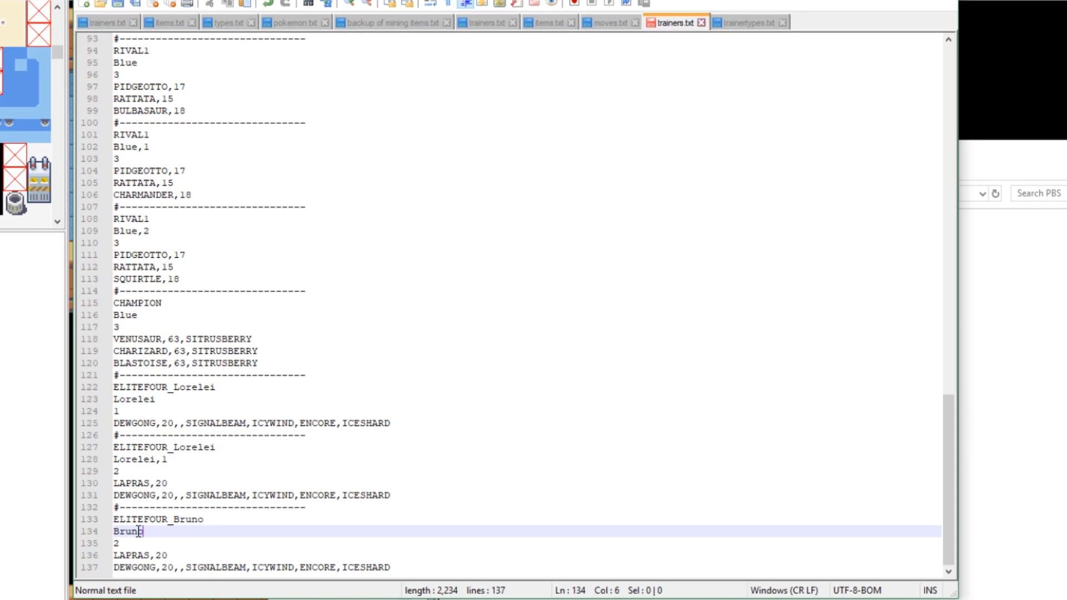
click(144, 542)
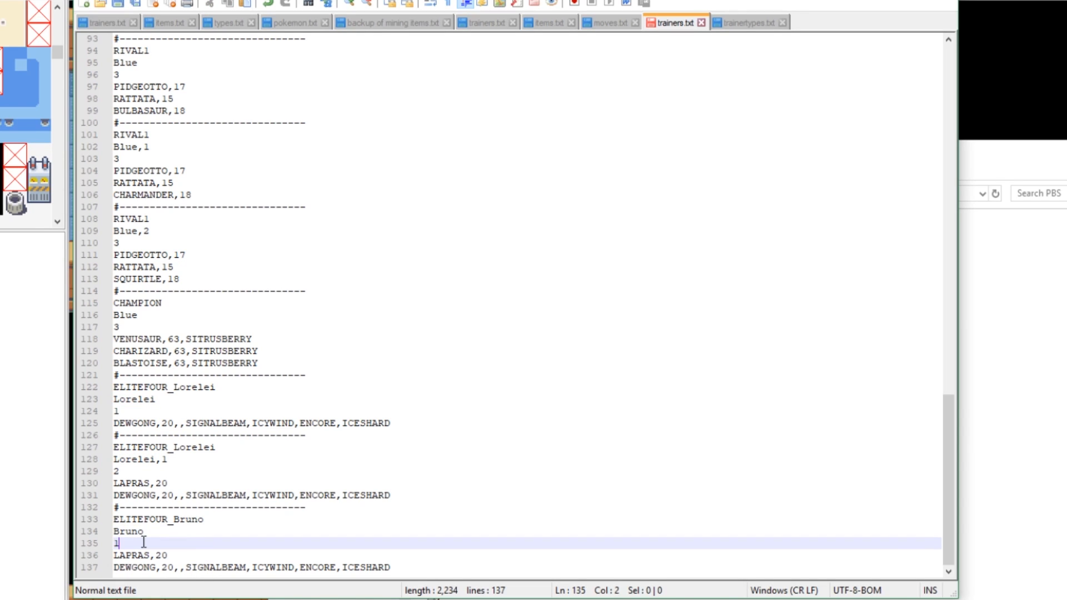
Delete the DEWGONG line from Bruno's entry, replace LAPRAS with ONIX at level 20, and save trainers.txt.
drag(391, 567, 113, 567)
key(BackSpace)
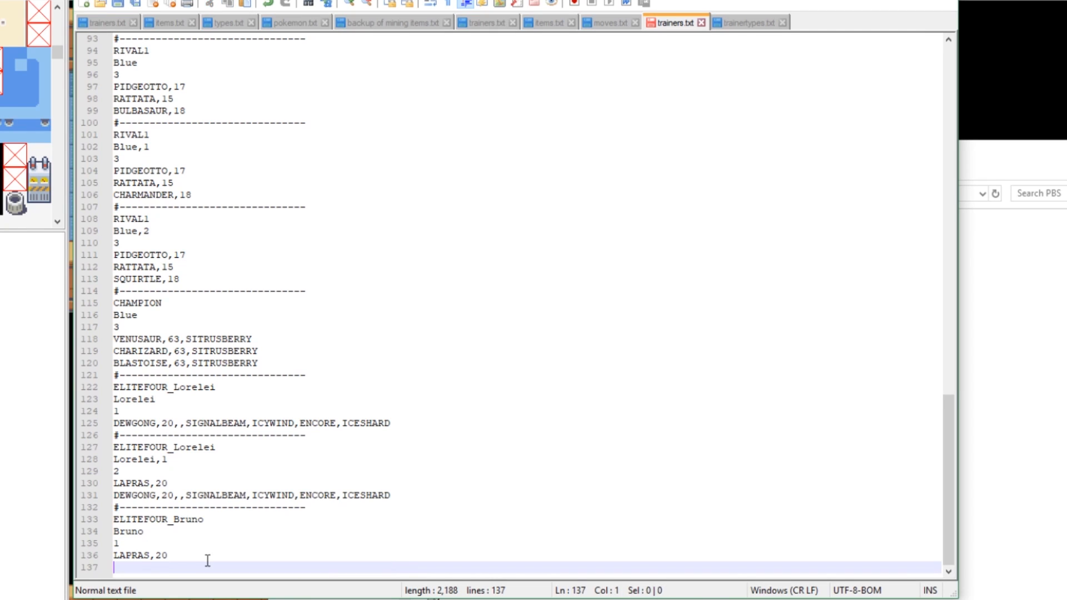
key(BackSpace)
double_click(129, 568)
text(ONIX)
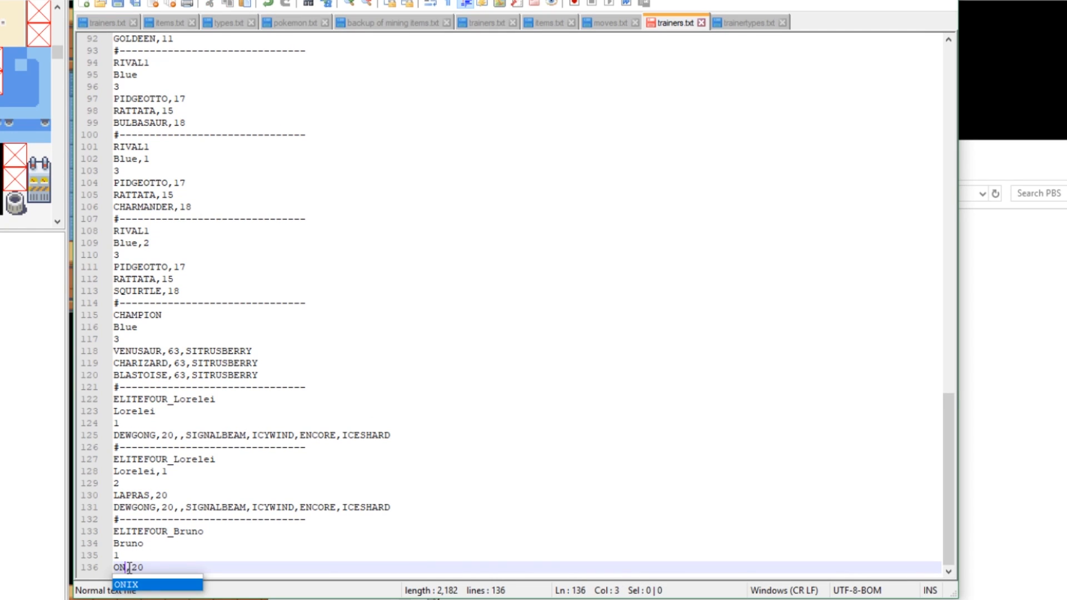
click(230, 575)
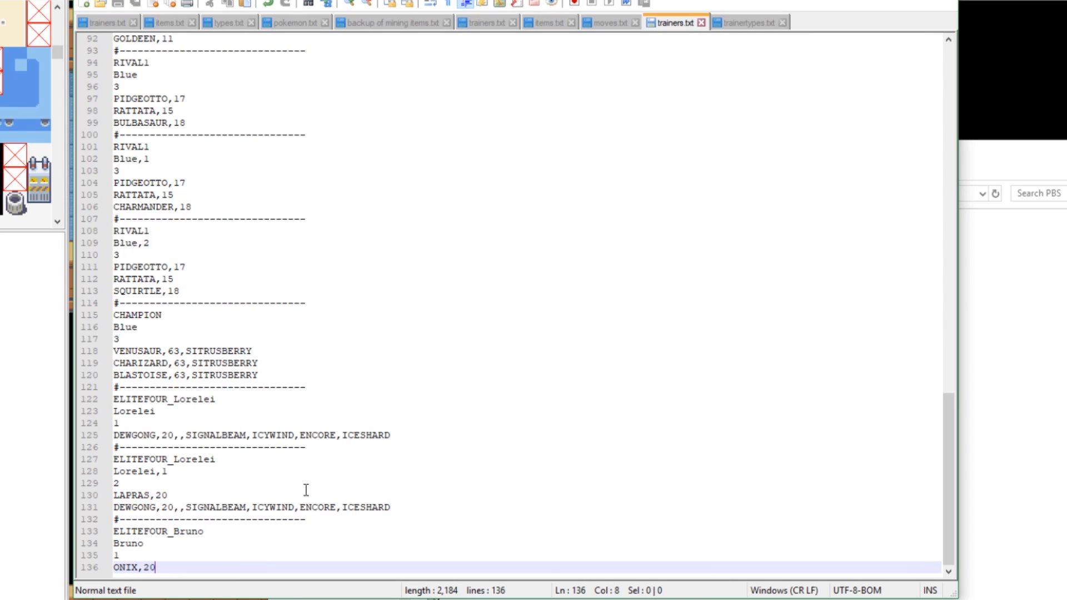
Using Lorelei's two battle entries as the reference, duplicate the whole ELITEFOUR_Bruno entry at the end of trainers.txt.
click(114, 399)
drag(114, 399, 392, 436)
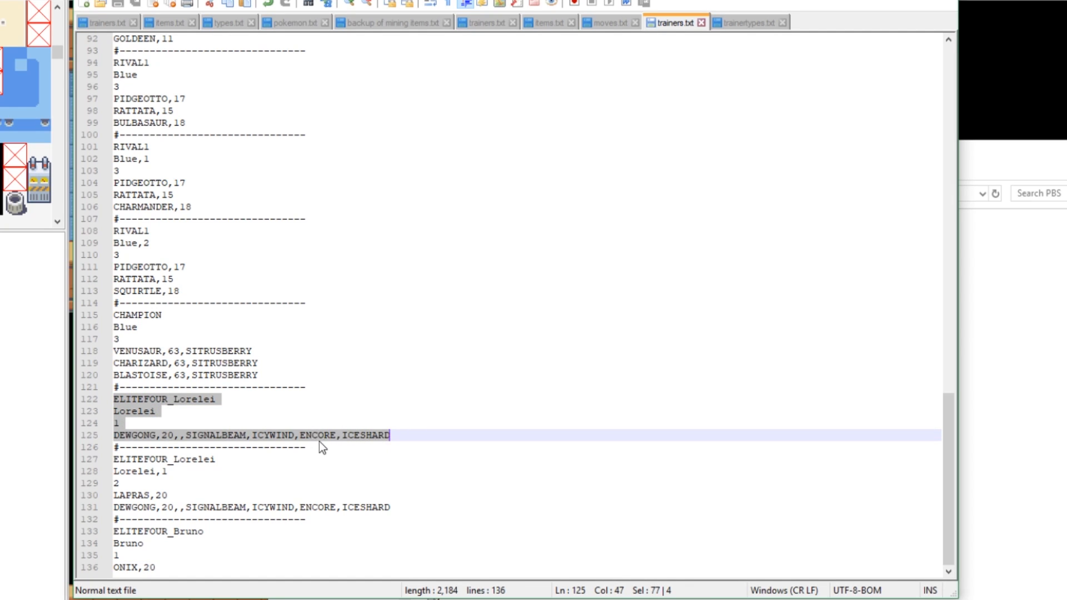
click(173, 472)
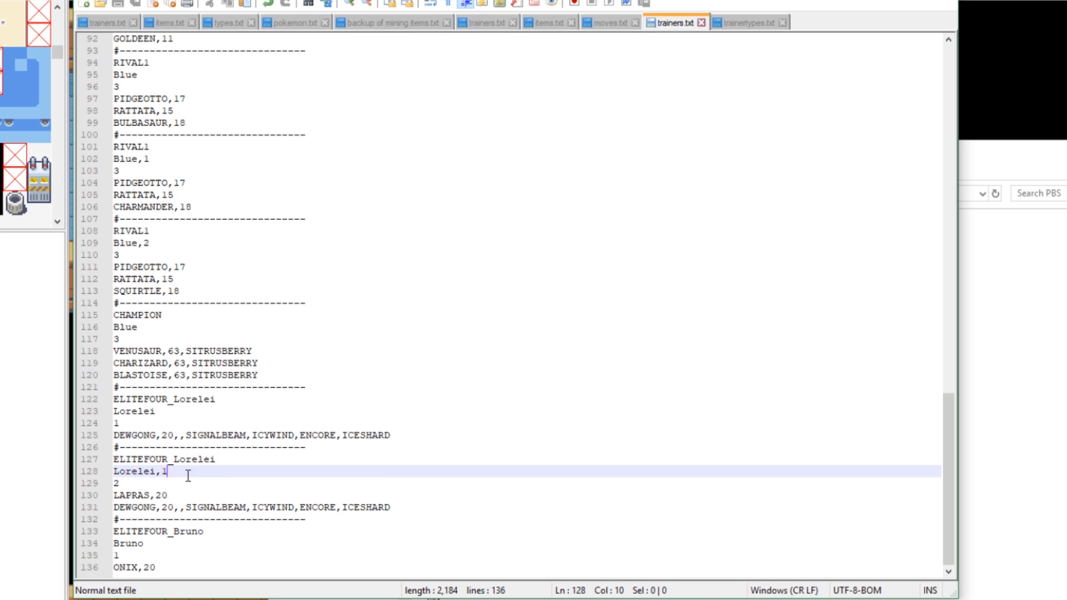
double_click(165, 472)
click(184, 564)
key(shift+Home)
key(shift+Up)
key(shift+Up)
key(shift+Up)
key(shift+Up)
key(ctrl+c)
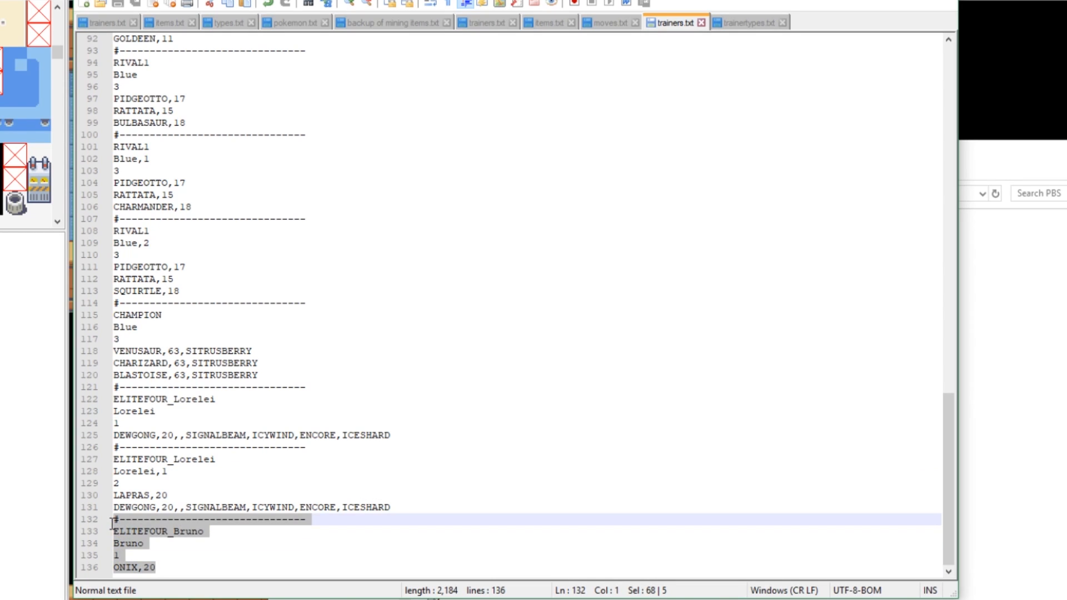
click(161, 571)
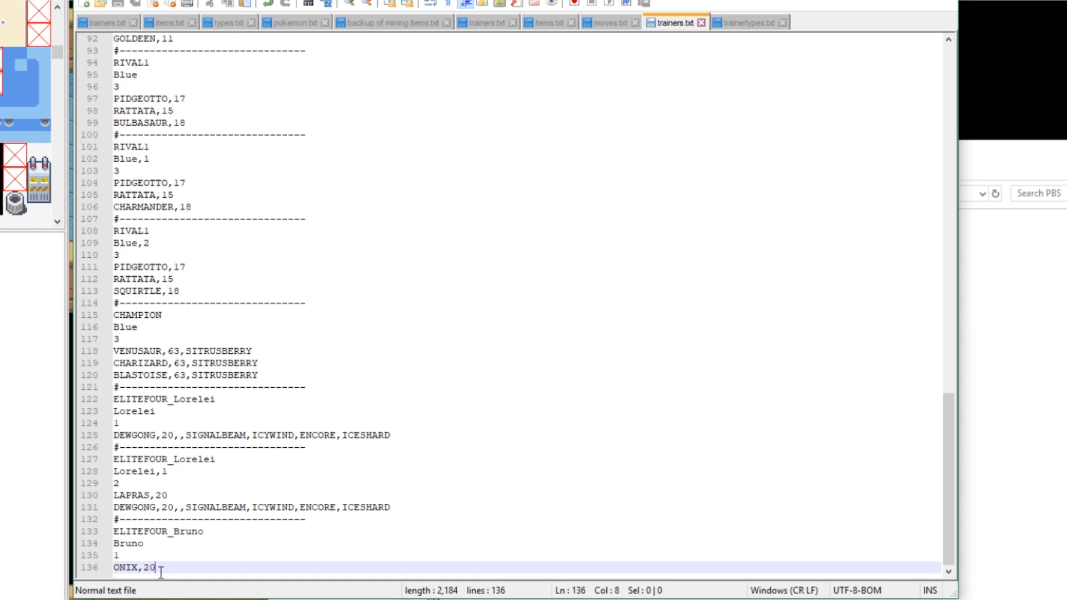
key(Return)
key(ctrl+v)
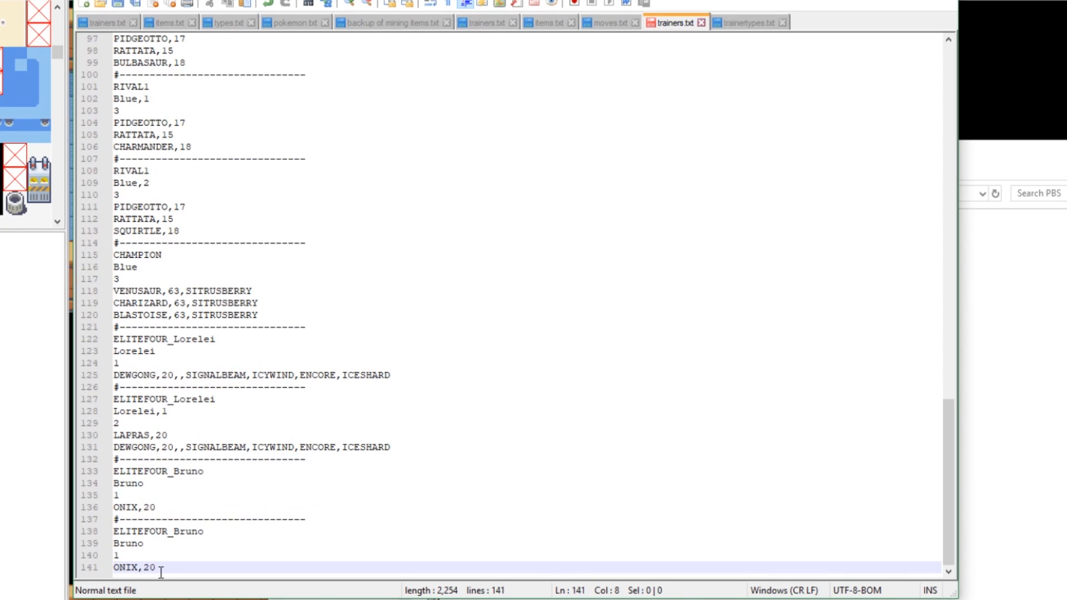
Number the duplicated Bruno entry as version 1 and set its party count to 2.
click(150, 543)
text(,1)
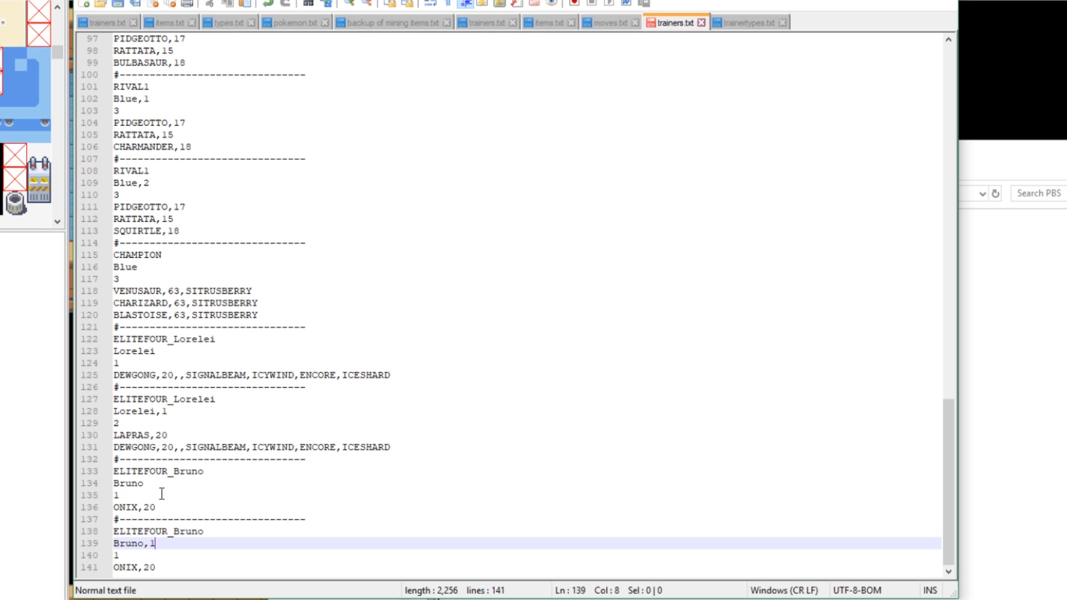
click(150, 554)
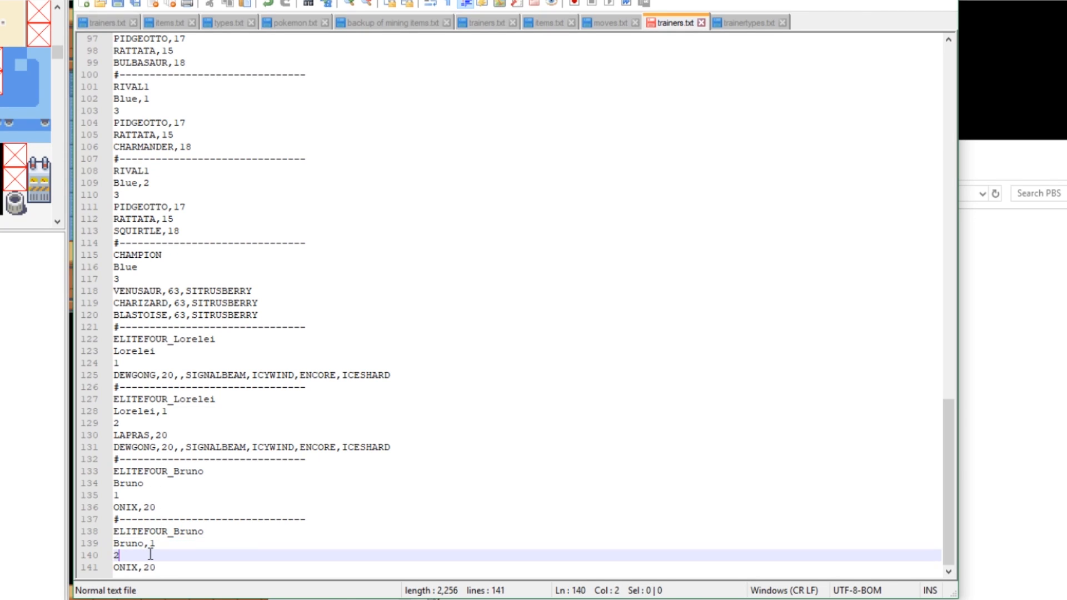
Add a MACHAMP,20 line above ONIX in Bruno's version 1 entry.
key(Return)
text(MA)
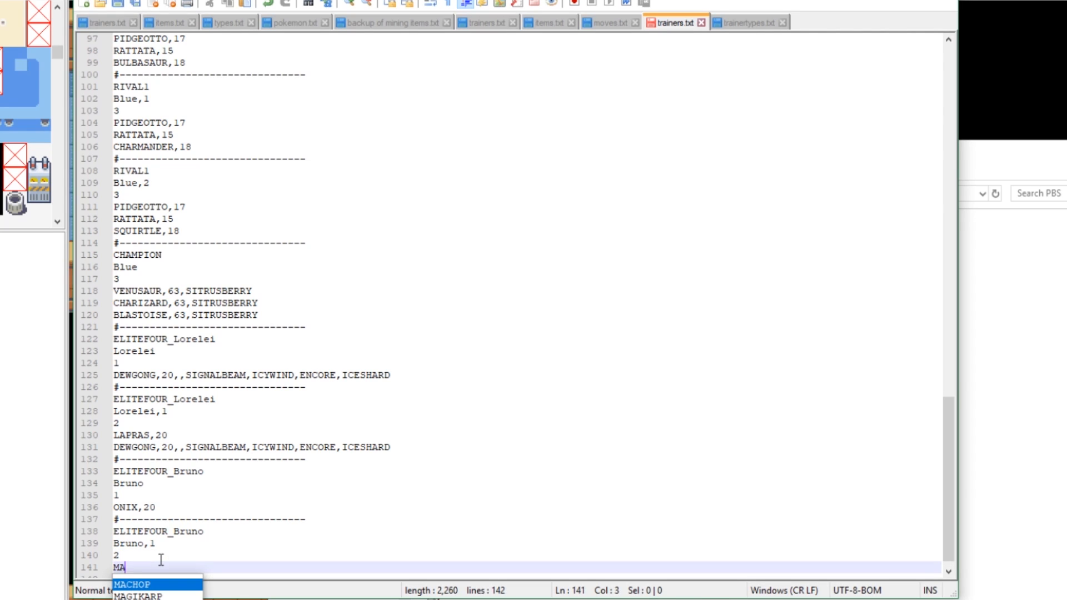
text(CHAMP.20)
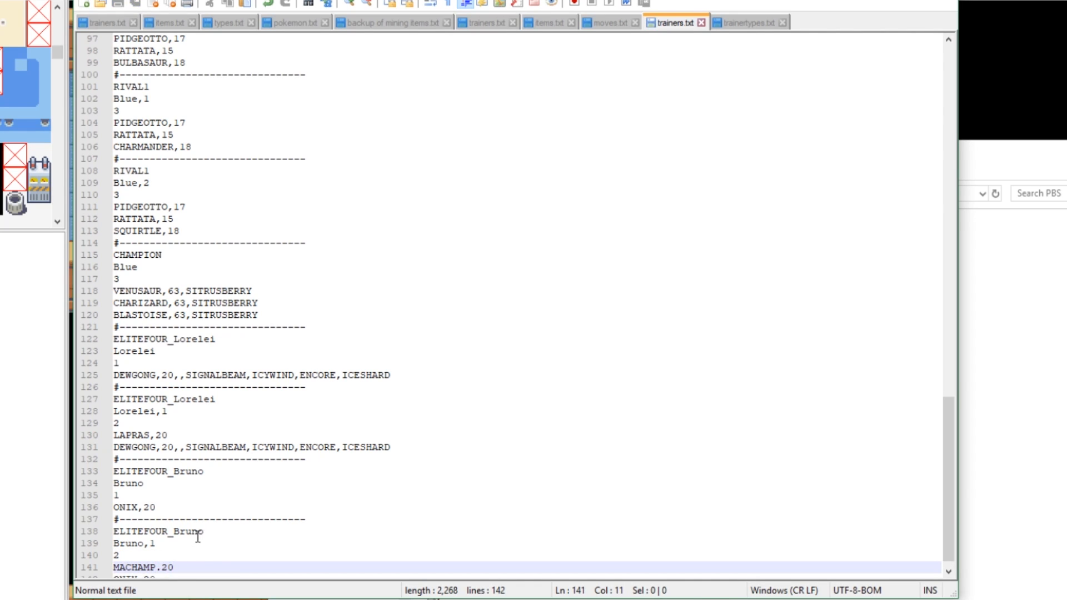
scroll(186, 530, down, 1)
click(164, 553)
key(BackSpace)
text(,)
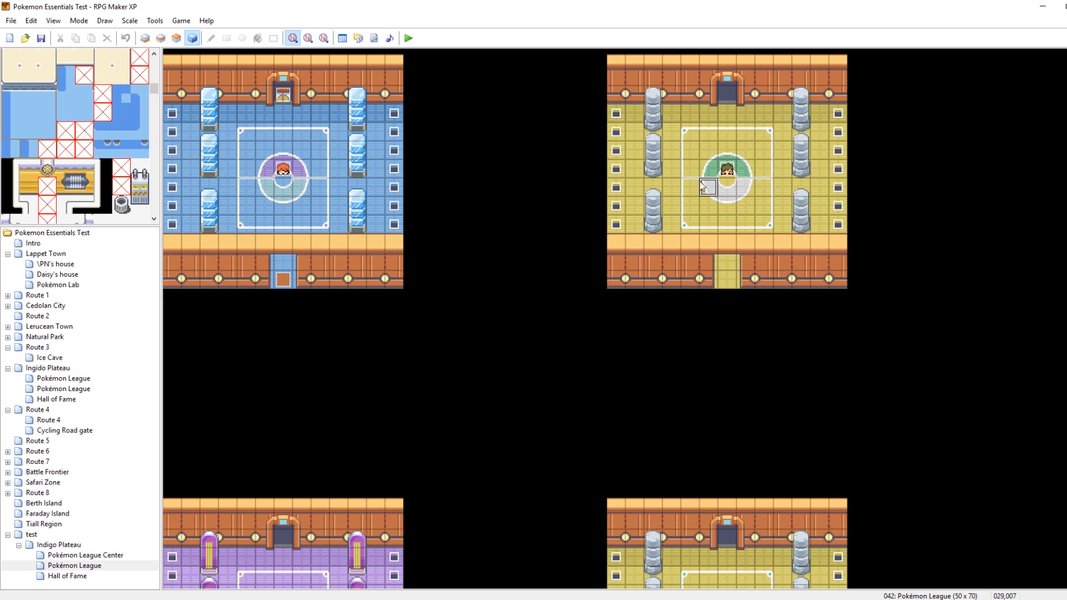
In Bruno's E4 map event, delete the page conditioned on switch 0012 and require E4Beaten to be 2 or above on the remaining second page.
double_click(726, 173)
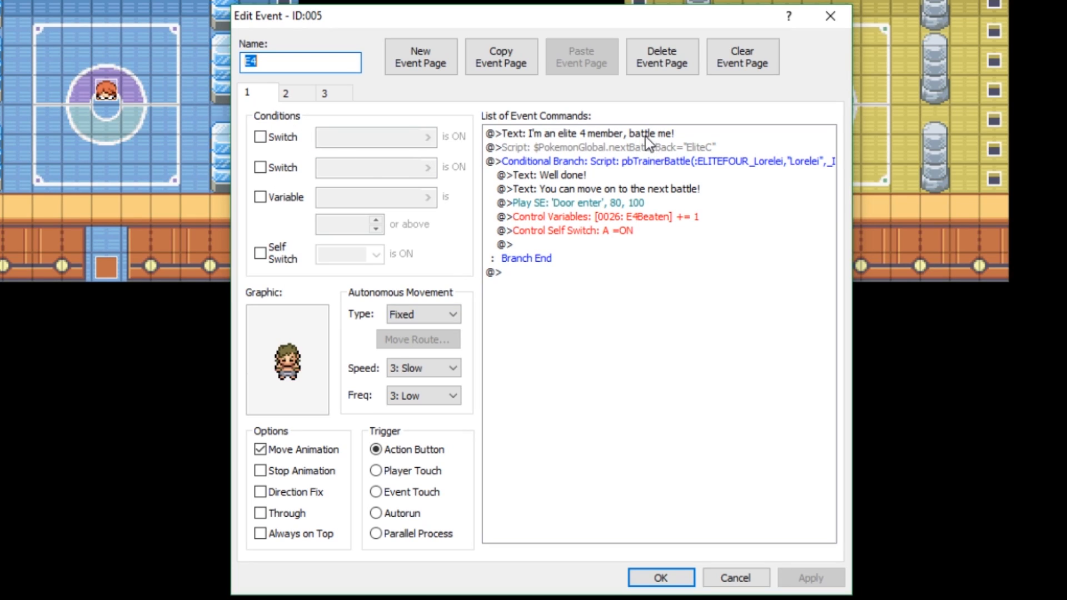
click(292, 97)
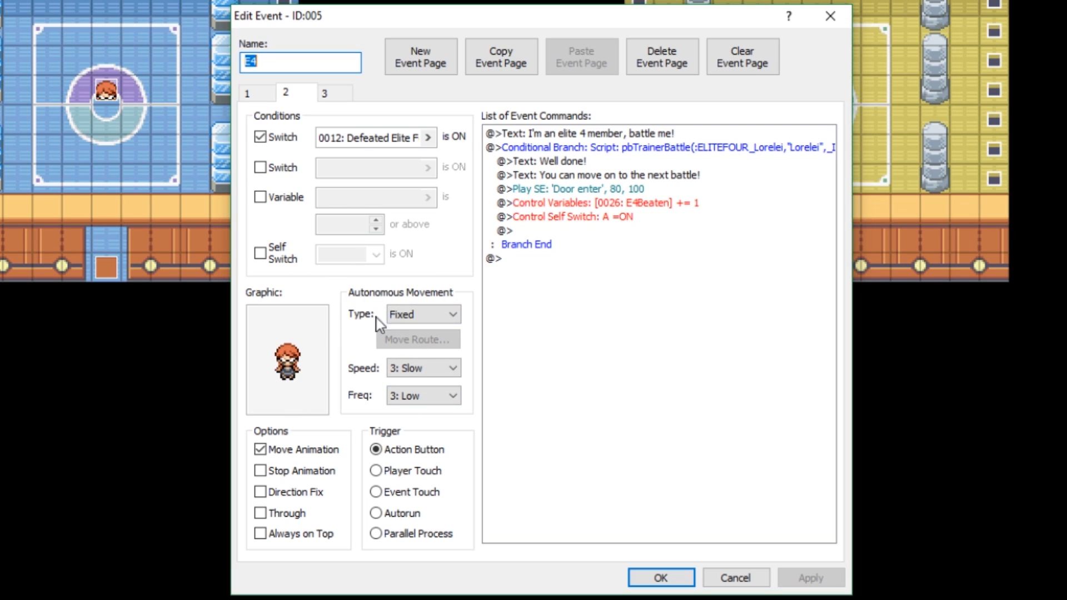
click(669, 63)
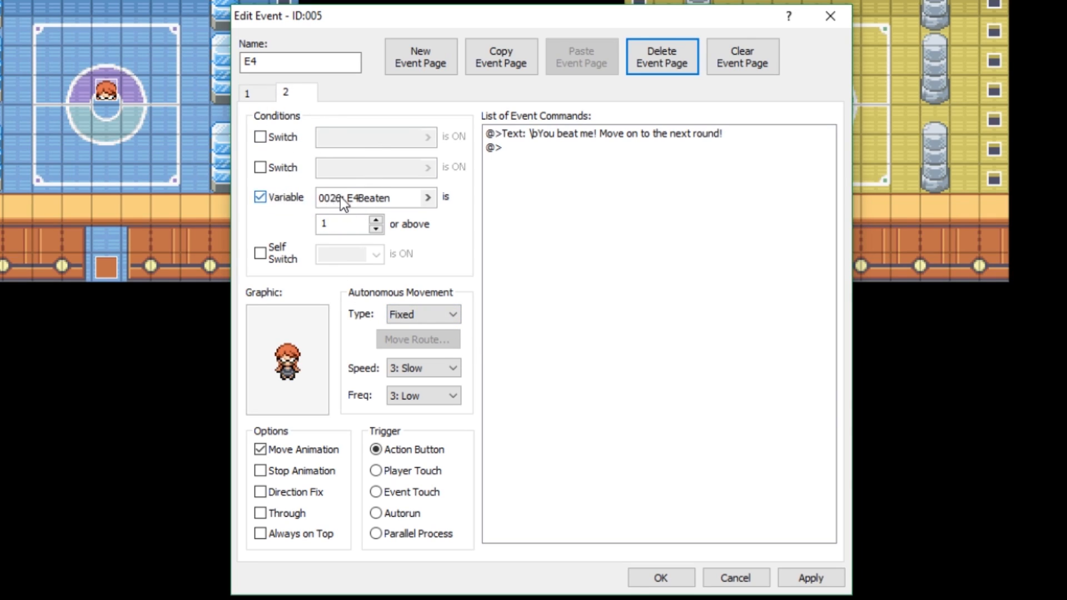
click(377, 220)
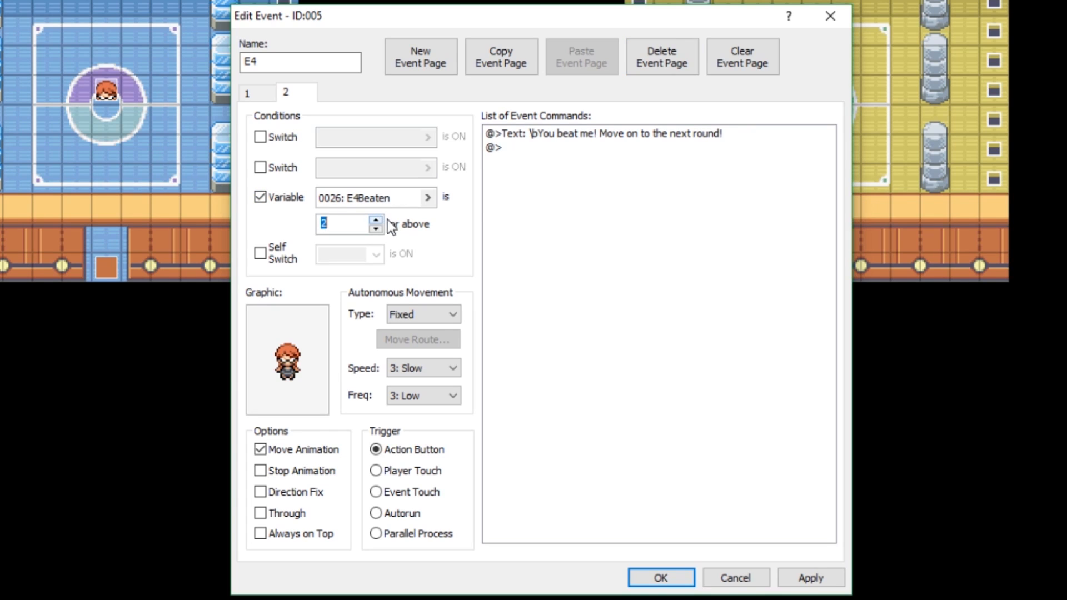
Change the second page's graphic to Bruno's character sprite, apply the change, and close the event.
double_click(287, 359)
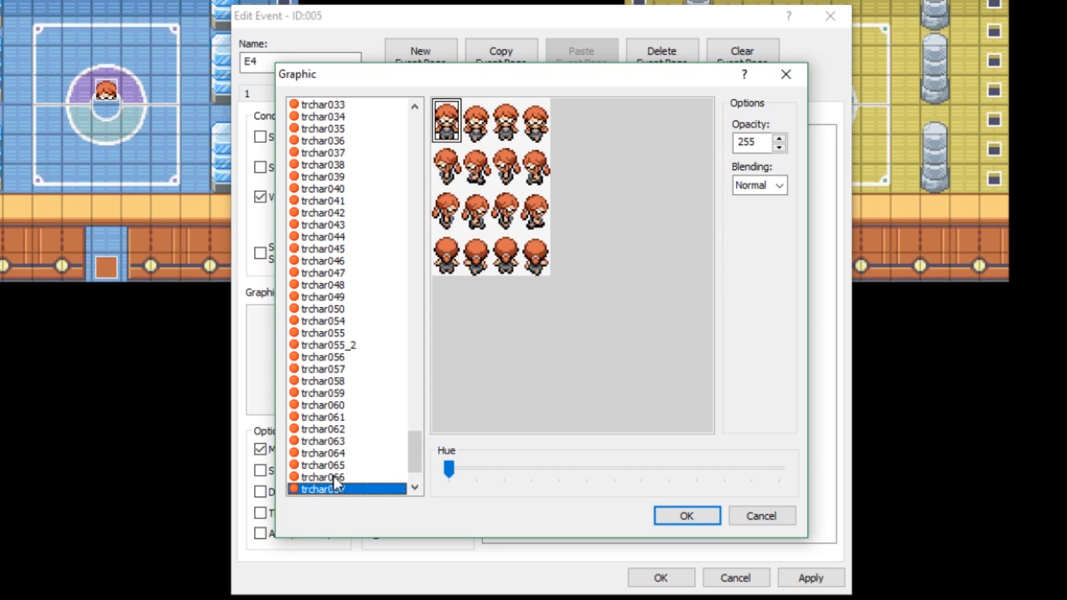
key(Down)
click(682, 517)
click(811, 579)
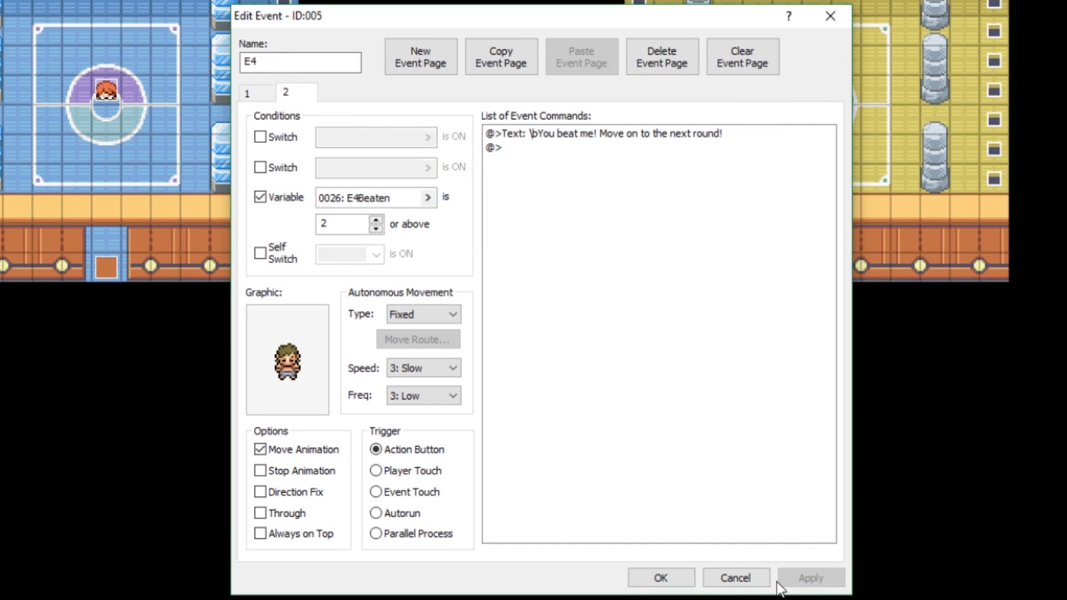
click(673, 580)
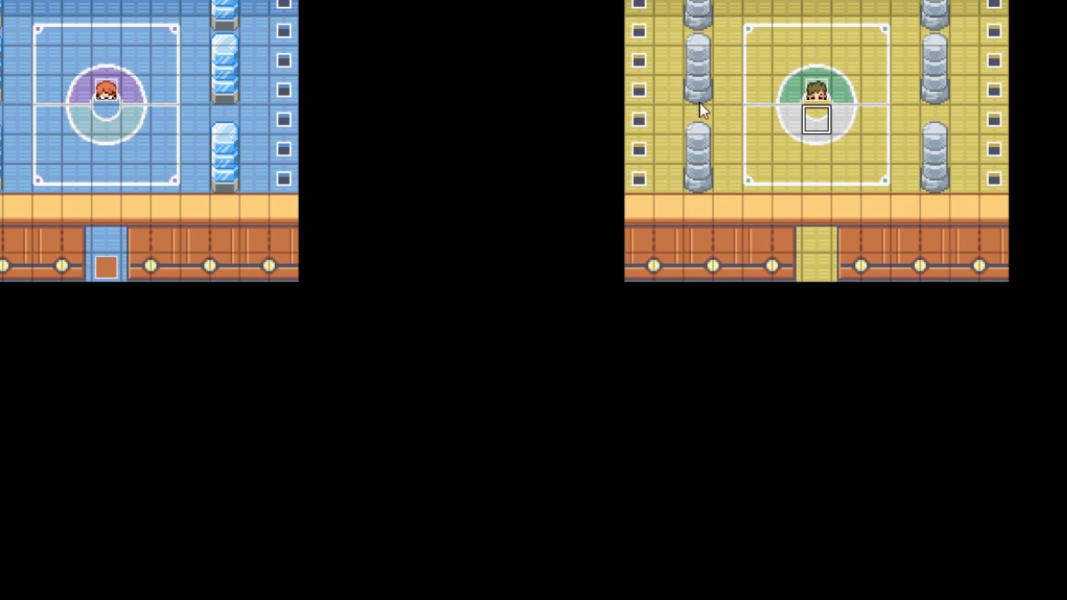
Delete the Control Self Switch A command from page 1 of Lorelei's E4 event and apply it.
double_click(106, 88)
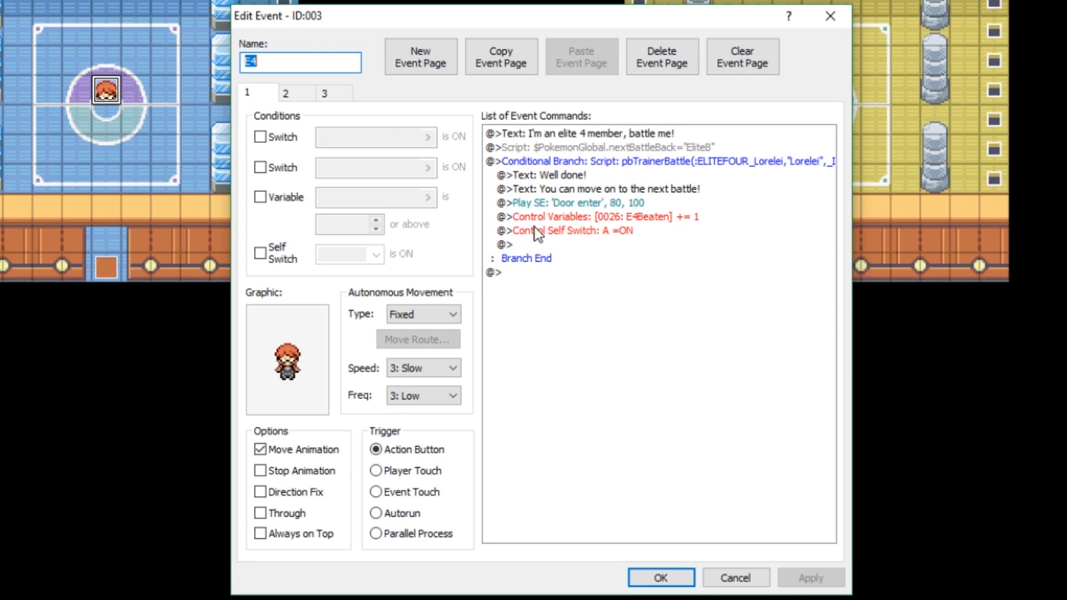
click(630, 217)
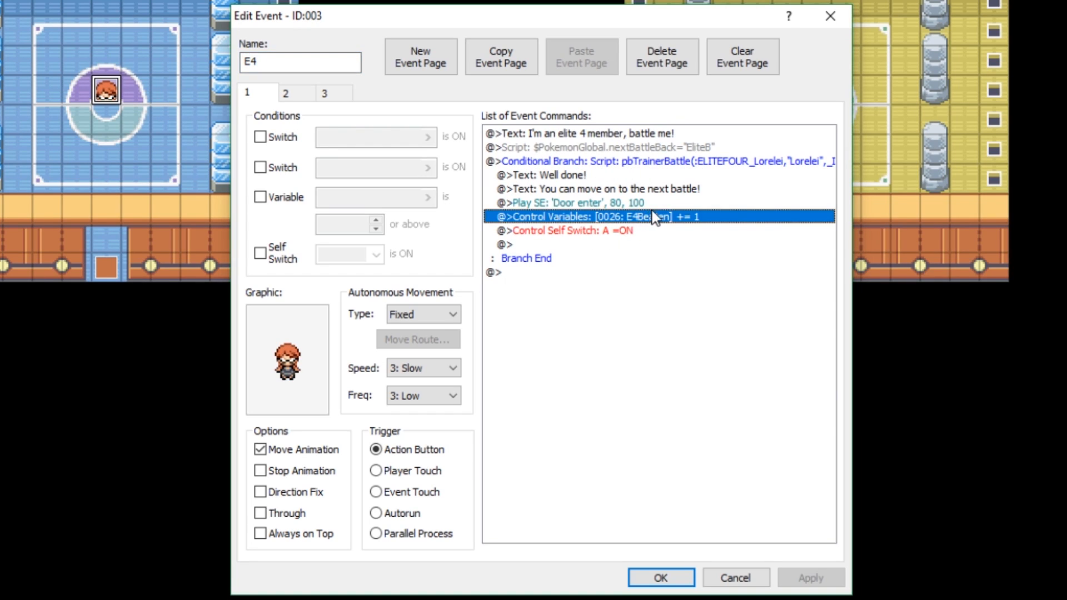
click(609, 231)
key(Delete)
click(810, 576)
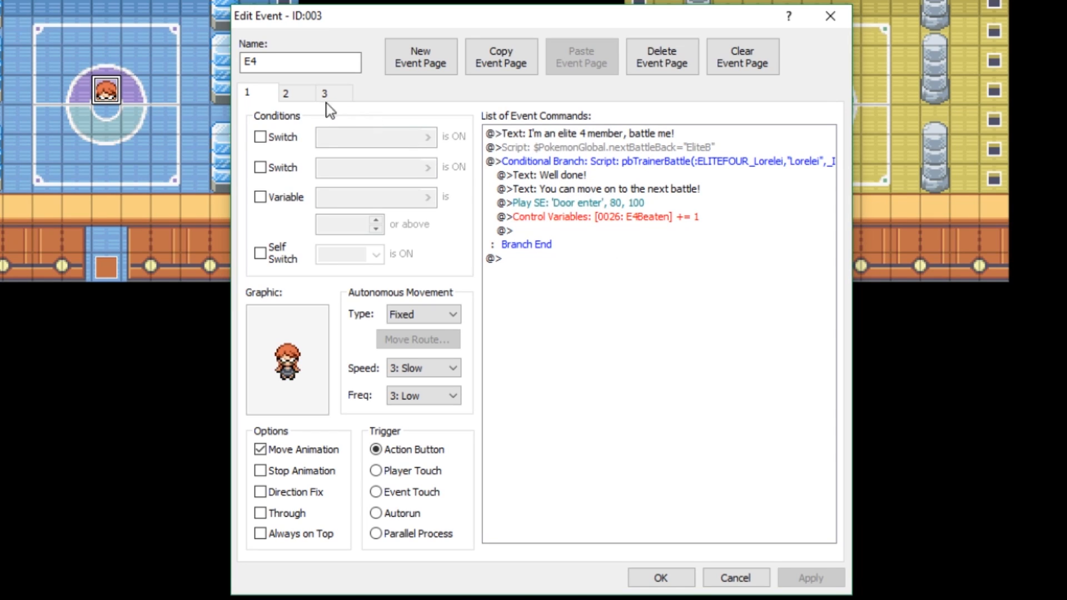
Delete the Control Self Switch A command from page 2 of Lorelei's event as well.
click(290, 99)
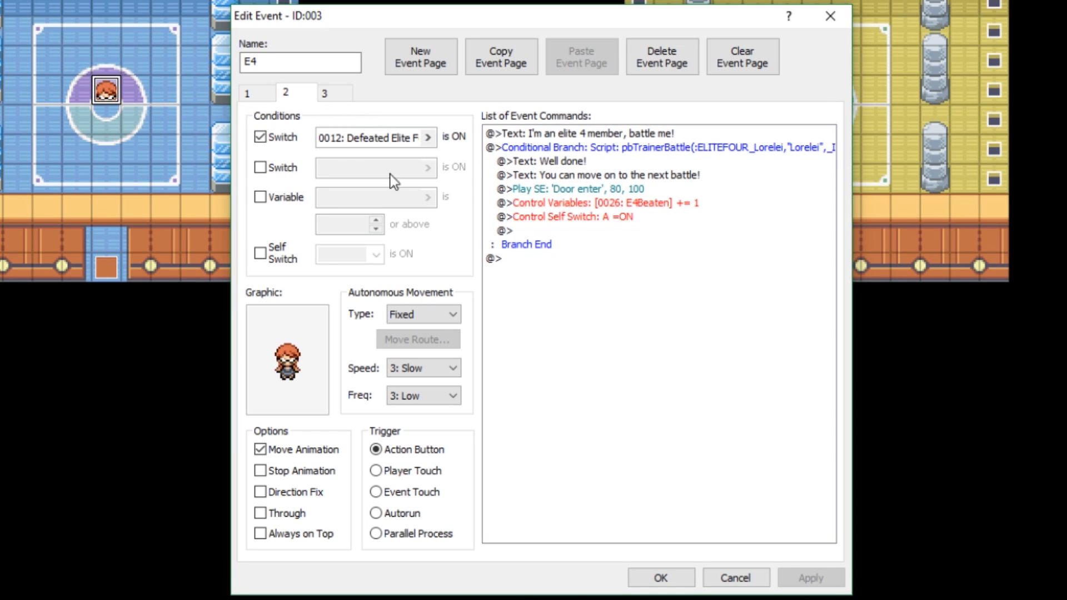
click(545, 221)
key(Delete)
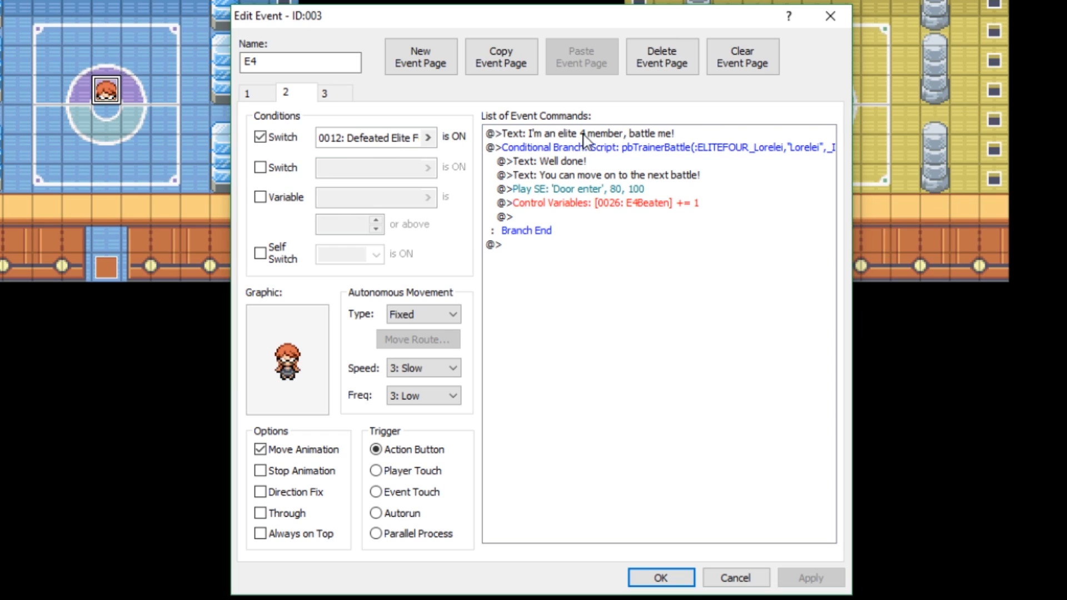
Check the version argument at the end of the pbTrainerBattle script in page 2's conditional branch.
click(598, 145)
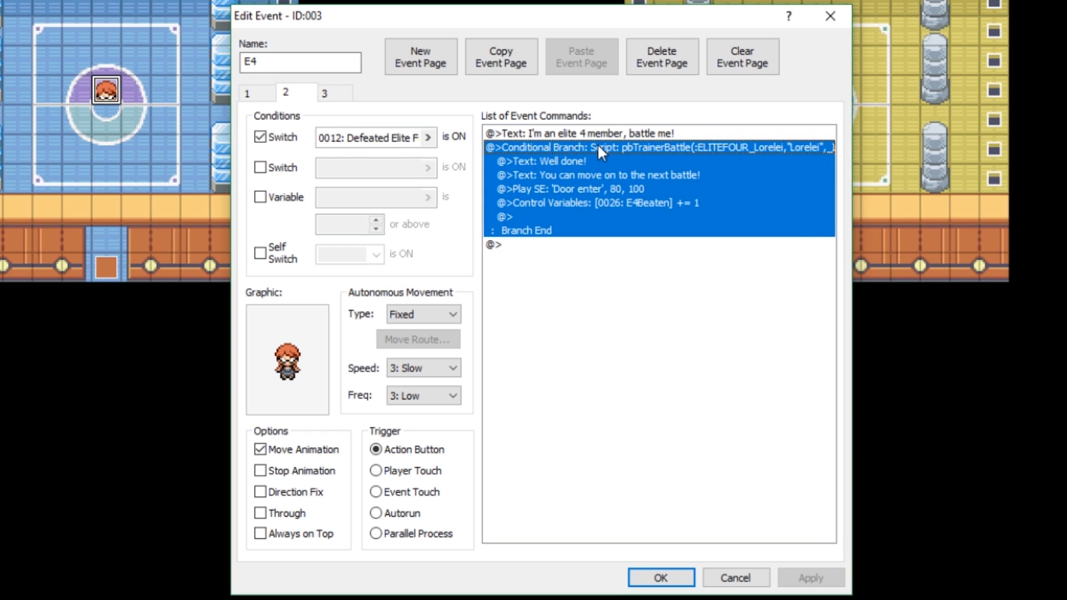
right_click(598, 144)
click(634, 174)
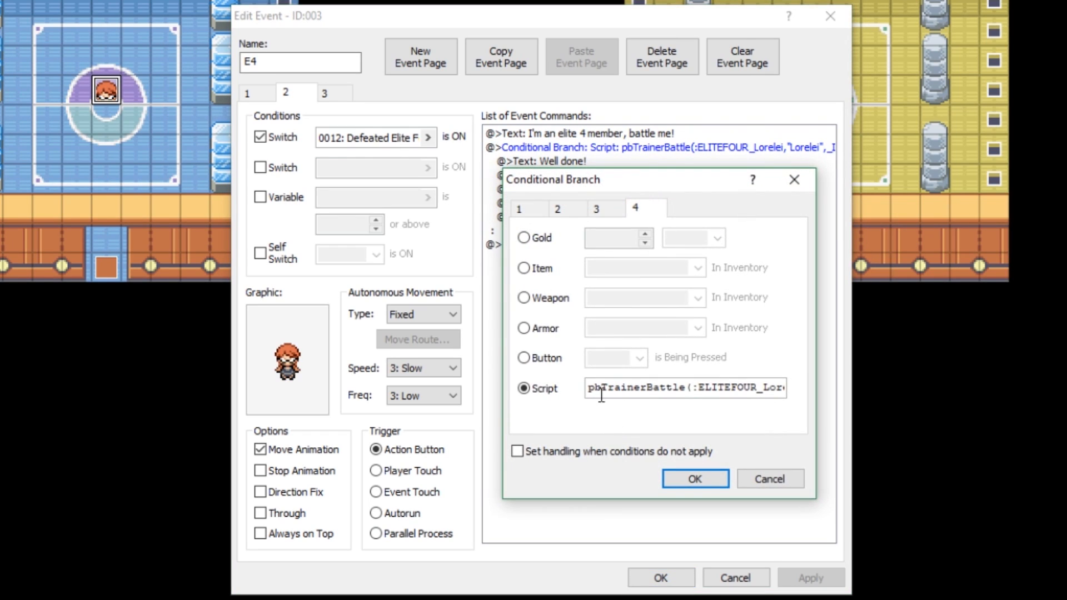
drag(594, 387, 800, 384)
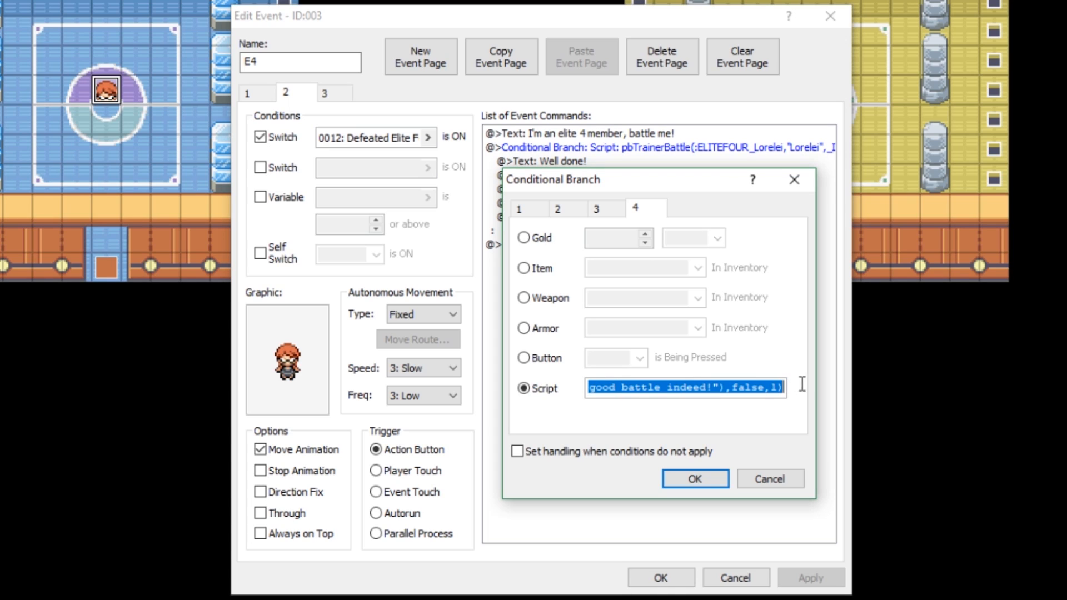
click(776, 388)
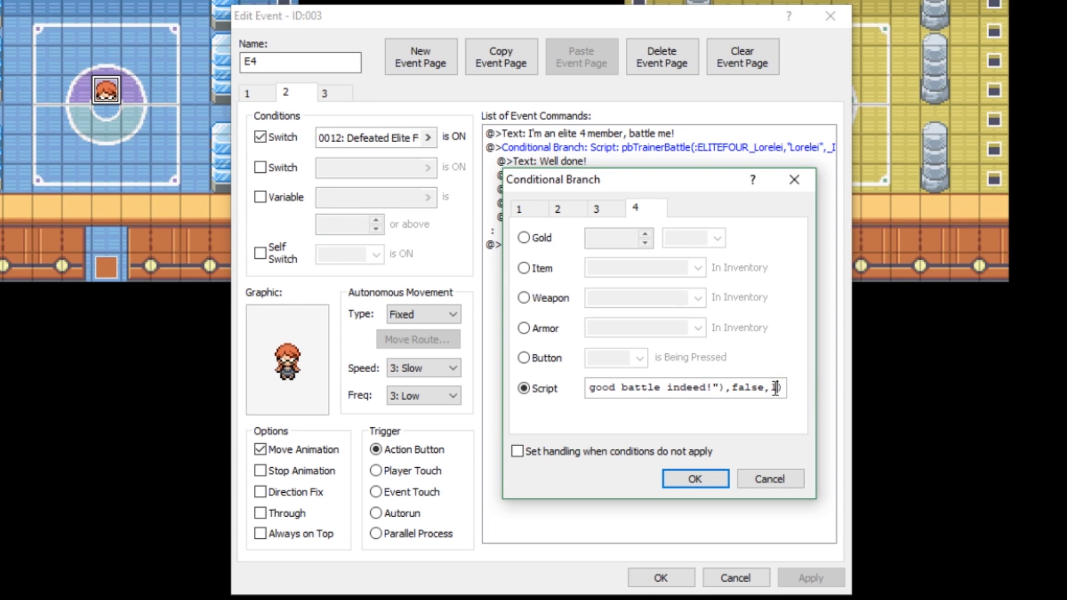
double_click(774, 387)
click(799, 178)
Check the version argument in page 1's pbTrainerBattle script, review the E4Beaten condition on page 3, and close Lorelei's event.
click(261, 93)
click(632, 161)
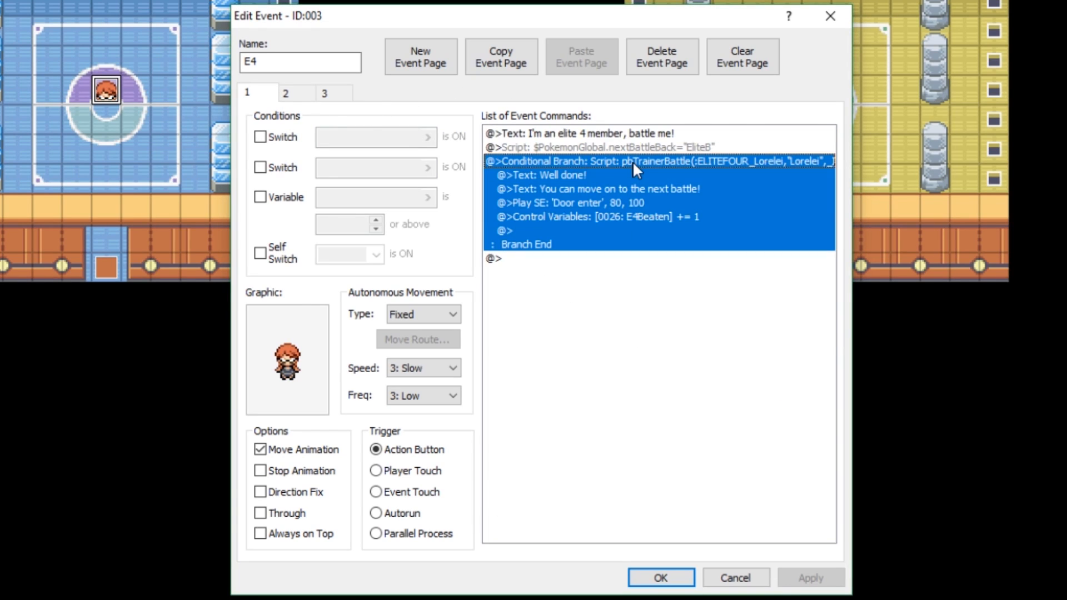
right_click(632, 161)
click(666, 188)
drag(678, 388, 793, 401)
click(778, 387)
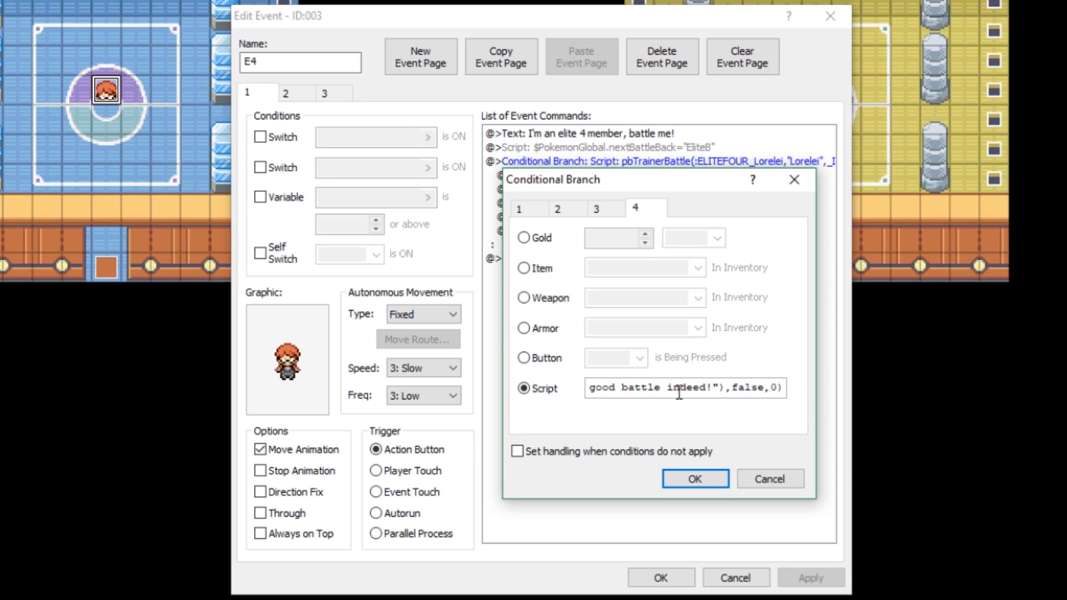
click(795, 181)
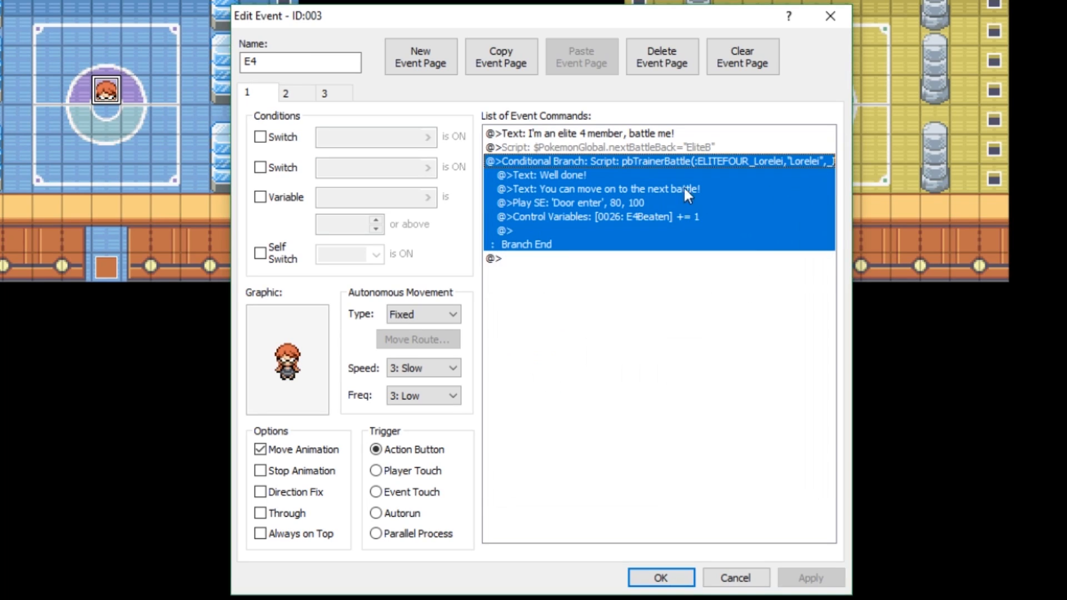
click(564, 258)
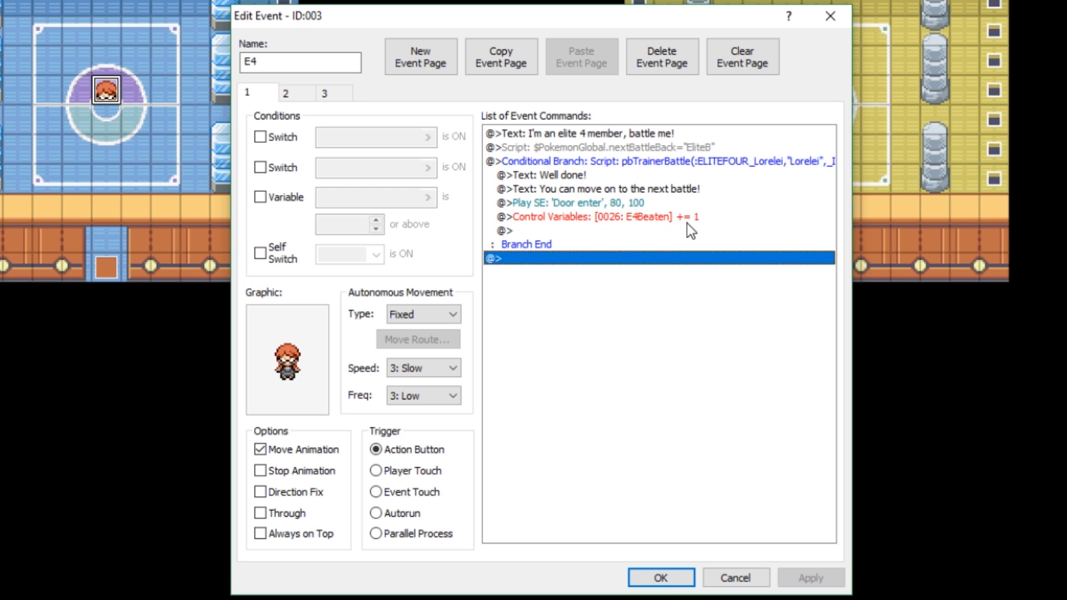
click(293, 92)
click(327, 95)
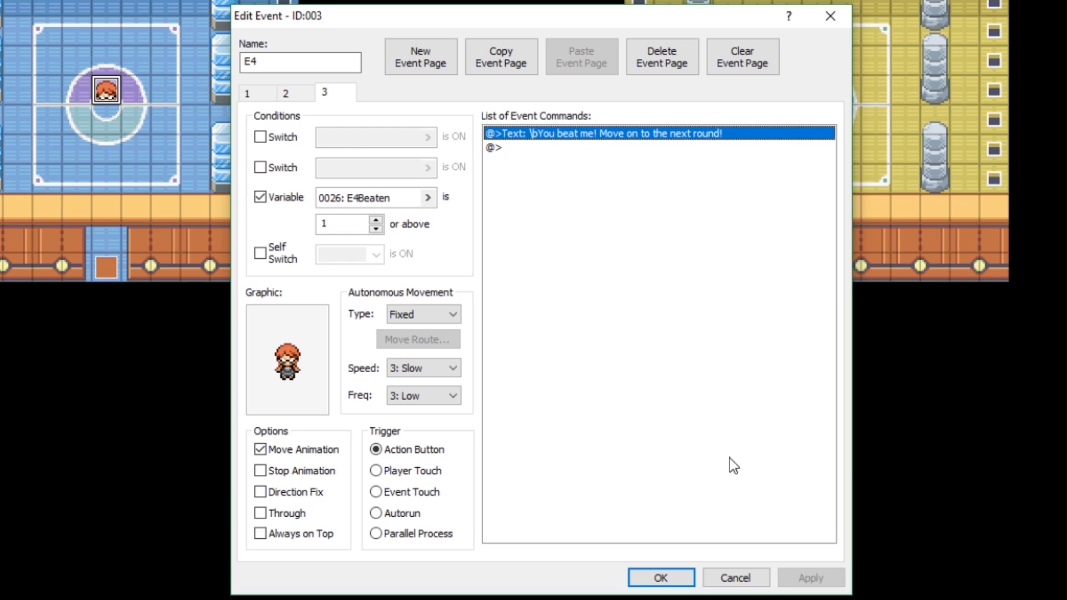
click(655, 579)
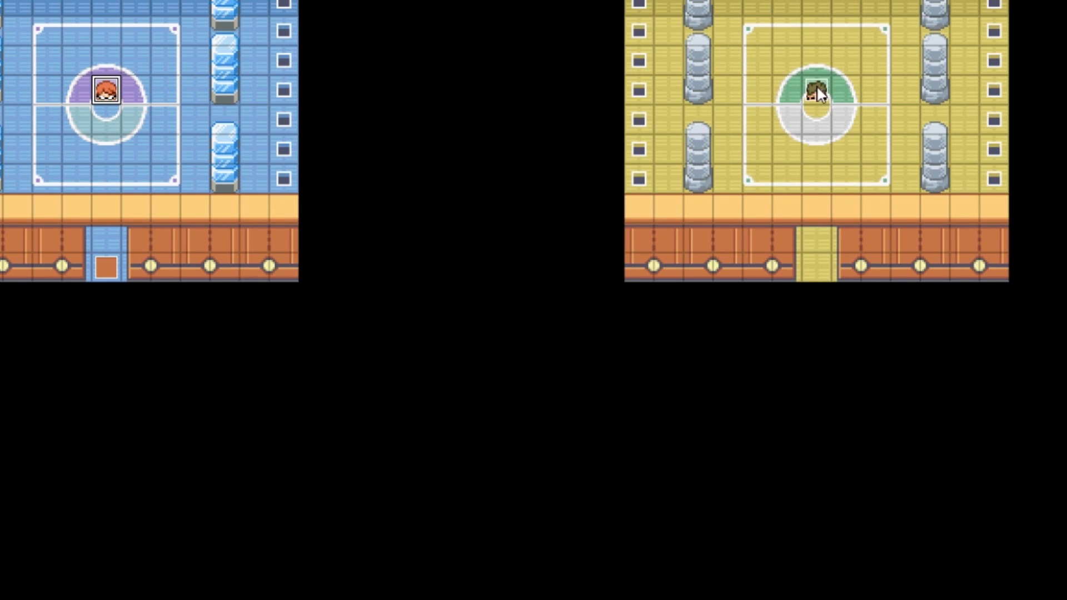
In page 1 of Bruno's event, change the trainer type in the pbTrainerBattle conditional branch to ELITEFOUR_Bruno.
right_click(819, 91)
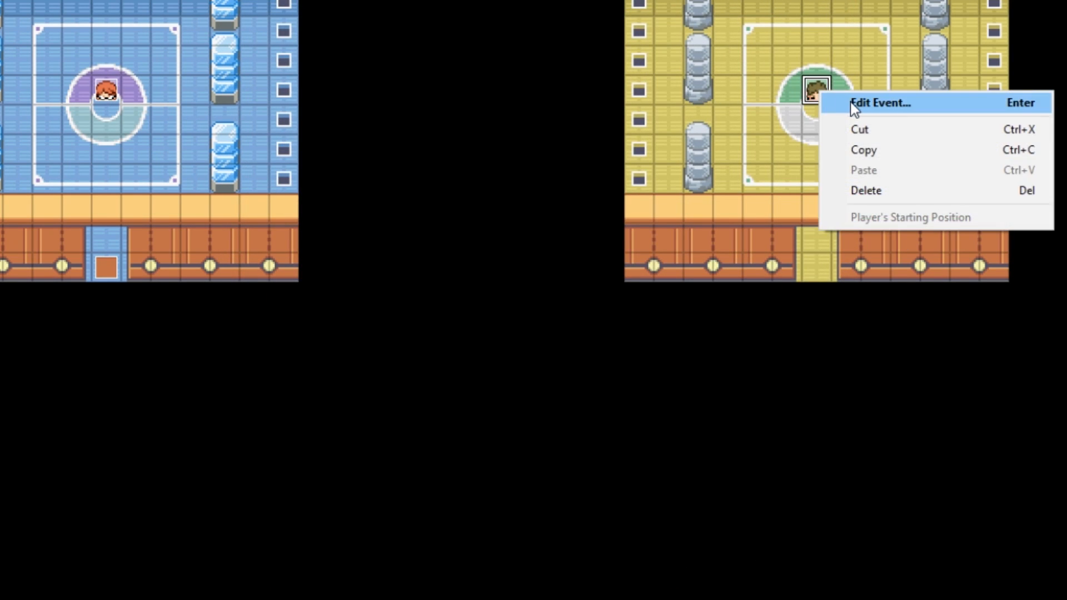
click(850, 101)
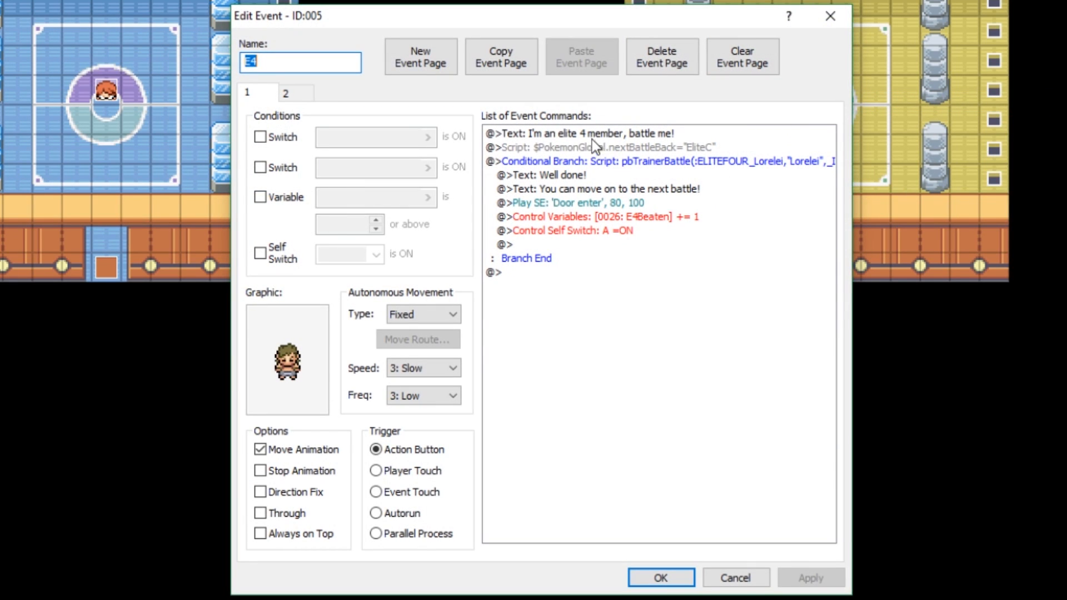
click(625, 146)
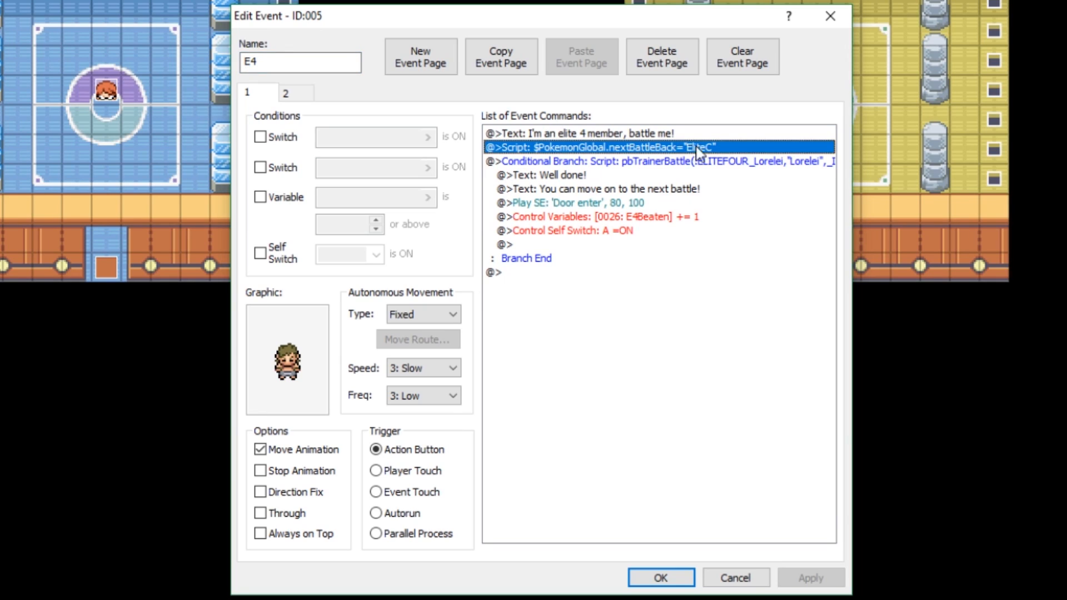
click(641, 161)
right_click(639, 159)
click(696, 199)
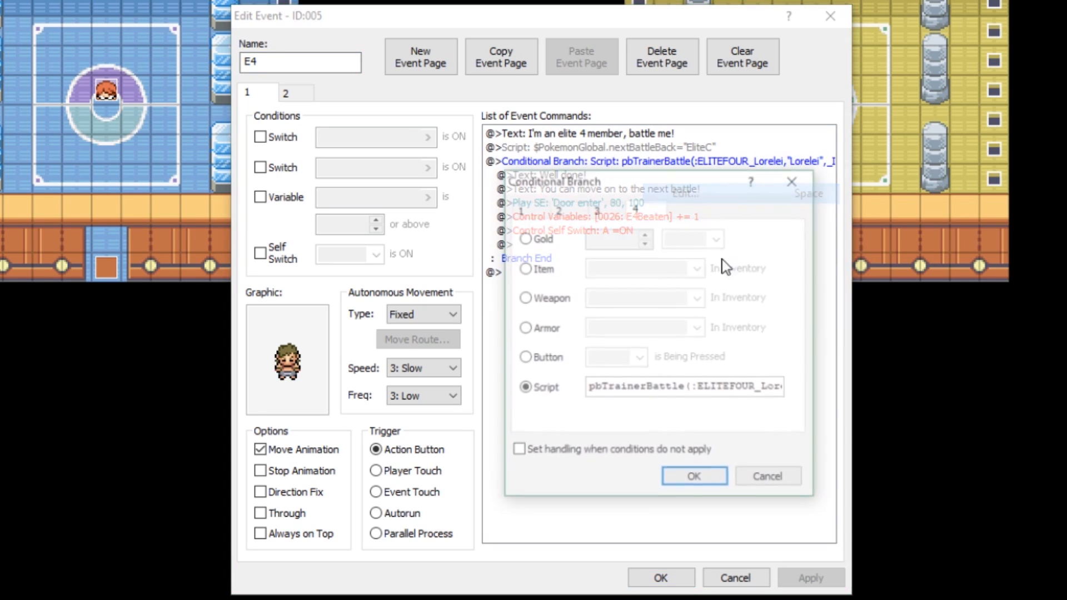
drag(765, 387, 732, 383)
click(732, 383)
key(Right)
key(Right)
key(Right)
key(Right)
key(Right)
key(Right)
key(Right)
key(Right)
key(Right)
key(Right)
key(Right)
key(Right)
key(Right)
key(Right)
key(Left)
key(Left)
key(Left)
key(Left)
key(Left)
key(BackSpace)
key(BackSpace)
key(BackSpace)
key(BackSpace)
key(BackSpace)
key(BackSpace)
key(BackSpace)
text(Bruno)
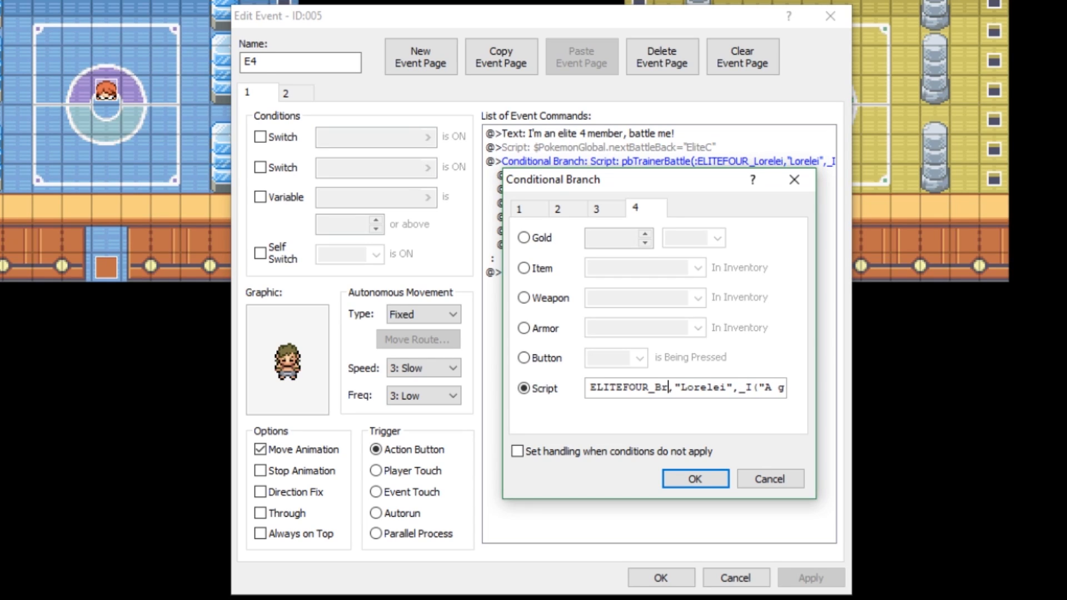
Replace the trainer name in the same battle script with "Bruno", keep the version argument at 0, and confirm the branch.
key(Right)
key(Right)
key(Delete)
key(Delete)
key(Delete)
key(Delete)
key(Delete)
key(Delete)
key(Delete)
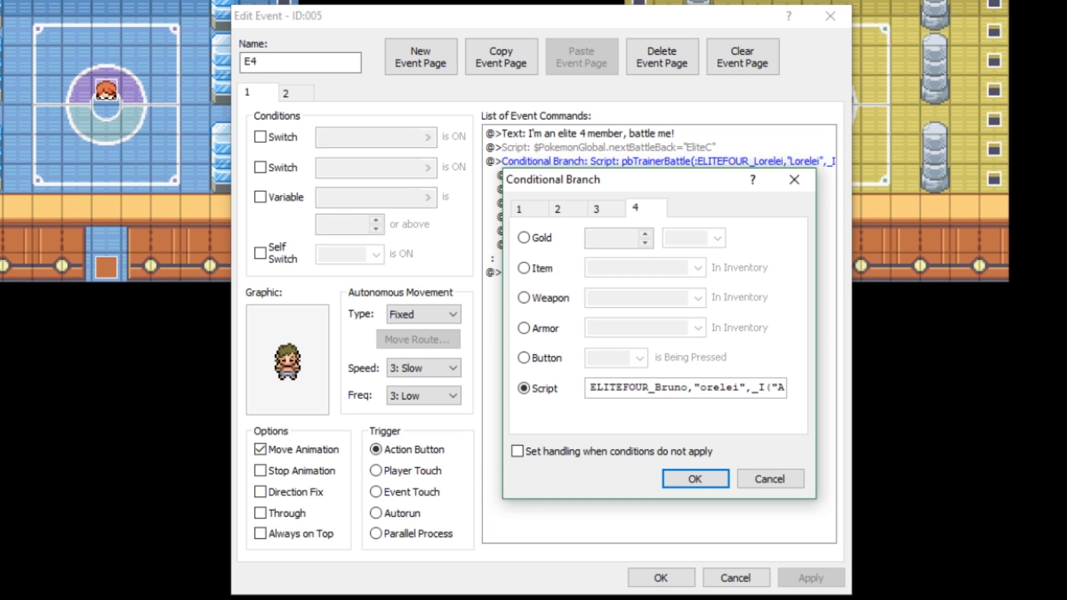
text(Bruno)
key(Right)
key(Right)
key(Right)
key(Right)
key(Right)
key(Right)
key(Right)
key(Right)
key(Right)
key(Right)
key(Right)
key(Right)
key(Right)
key(Right)
key(Right)
key(Right)
key(Right)
key(Right)
key(Right)
key(Right)
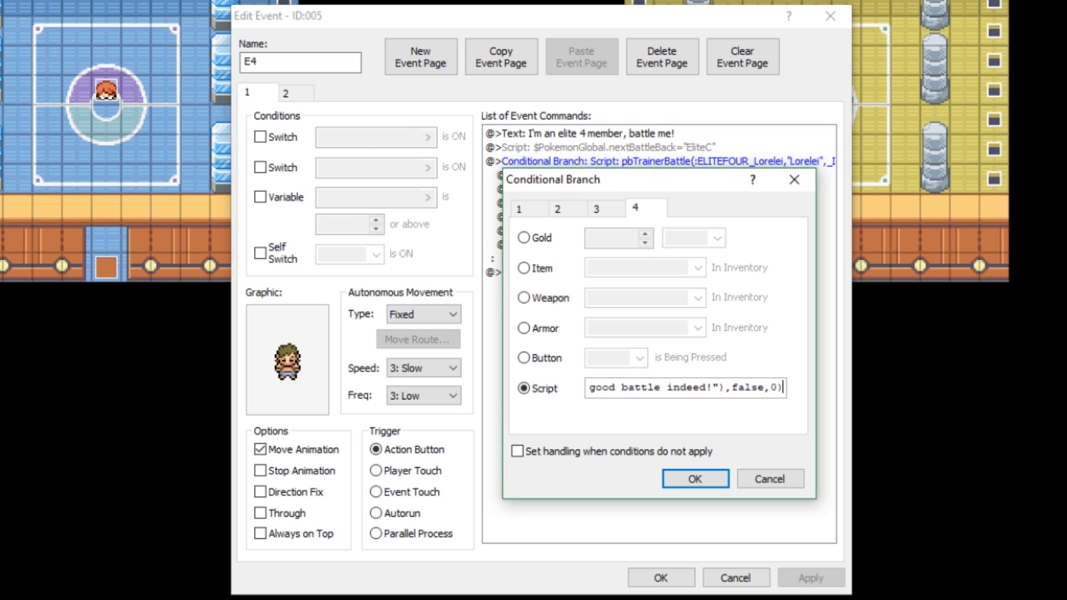
click(699, 485)
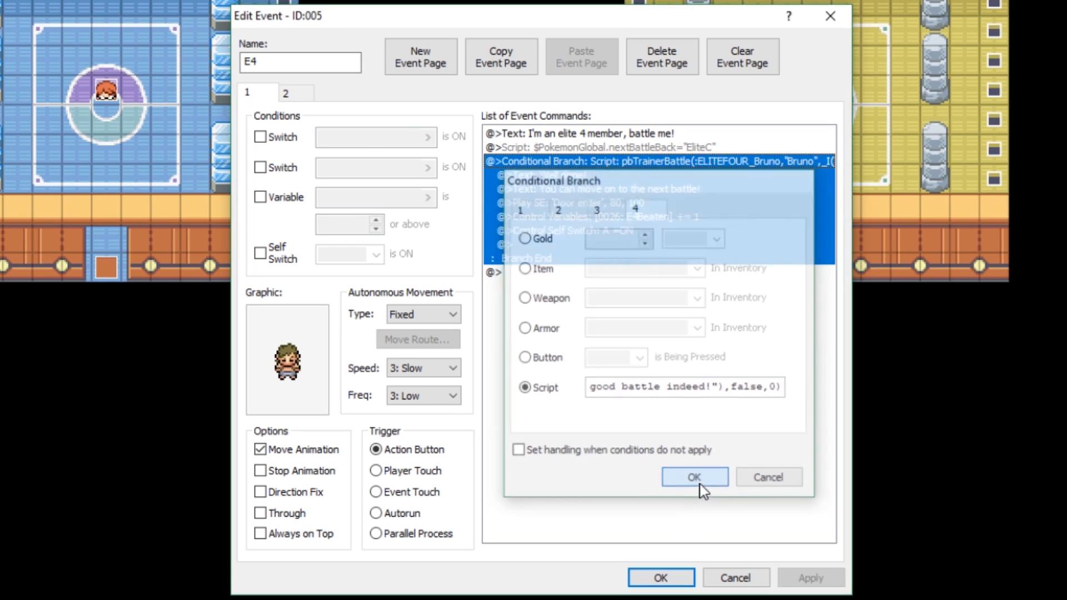
Delete the Control Self Switch A command from page 1 of Bruno's event and apply the changes.
click(797, 577)
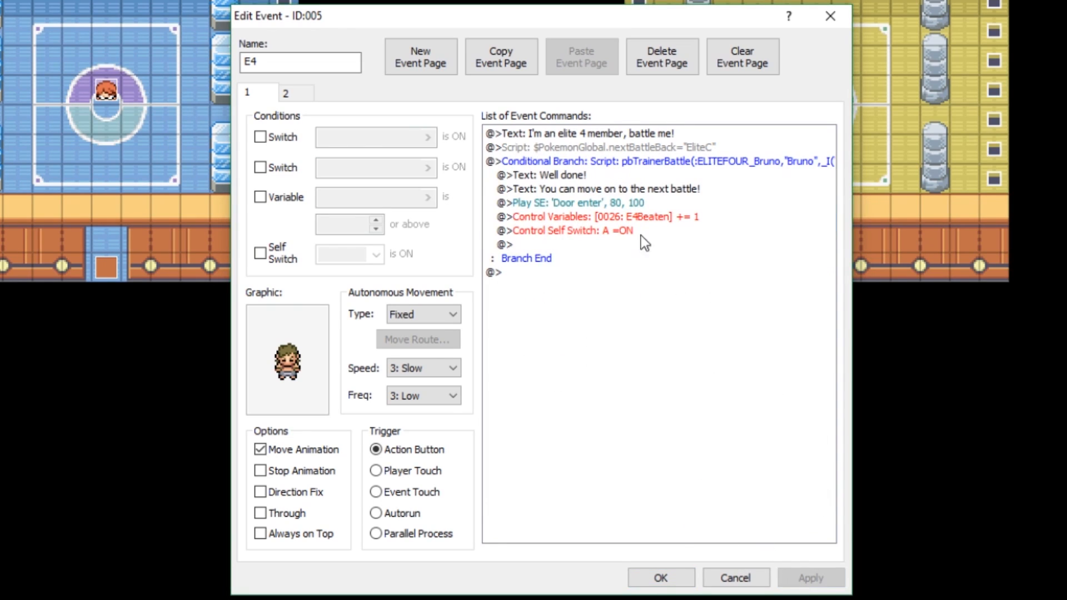
click(588, 175)
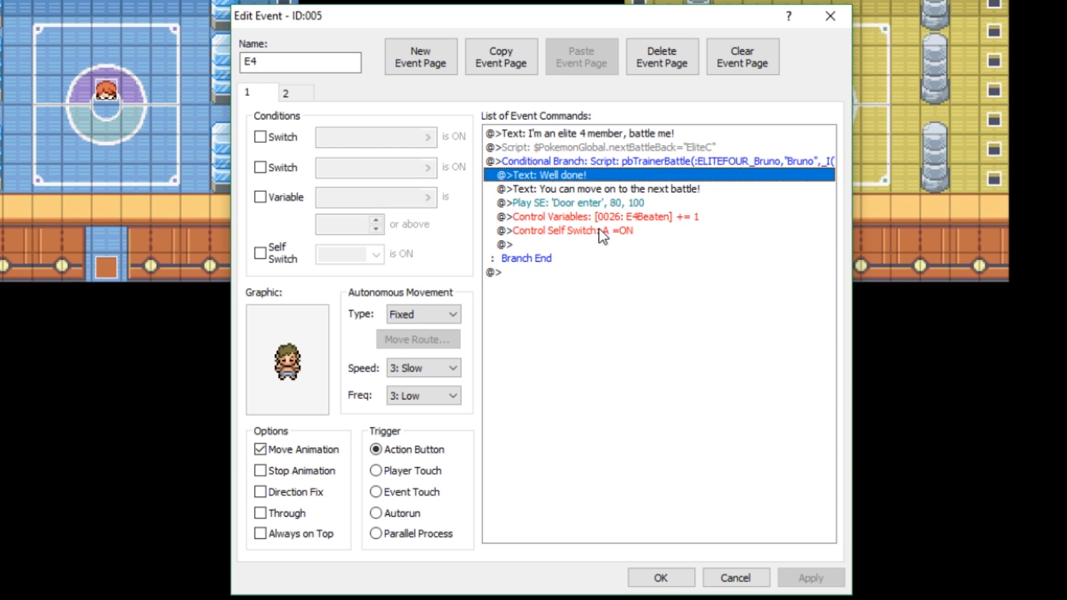
click(603, 231)
key(Delete)
click(802, 576)
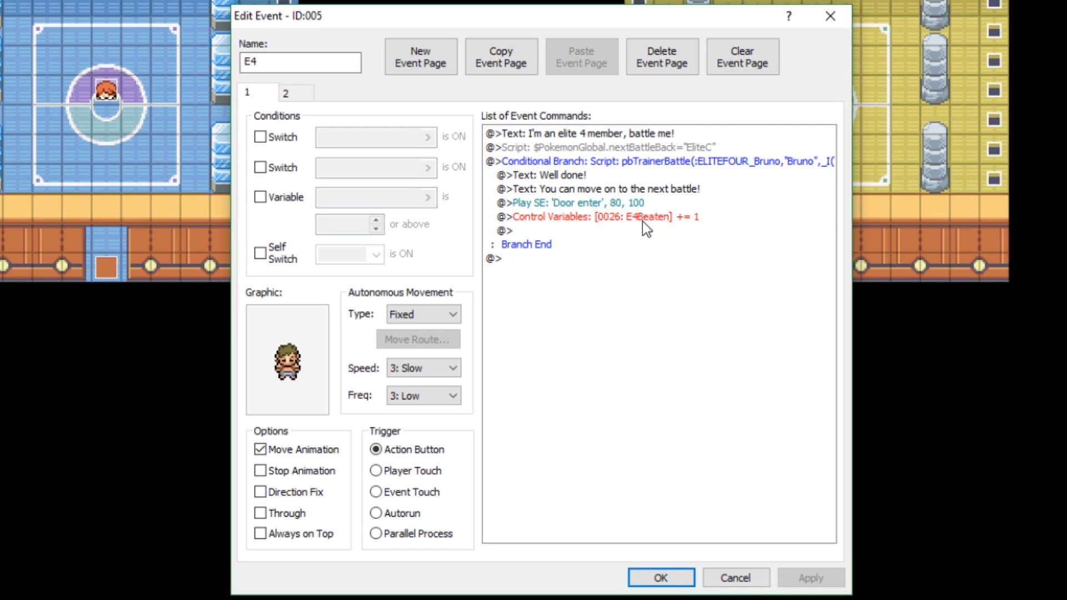
Duplicate page 1 of Bruno's event as an additional event page.
click(295, 91)
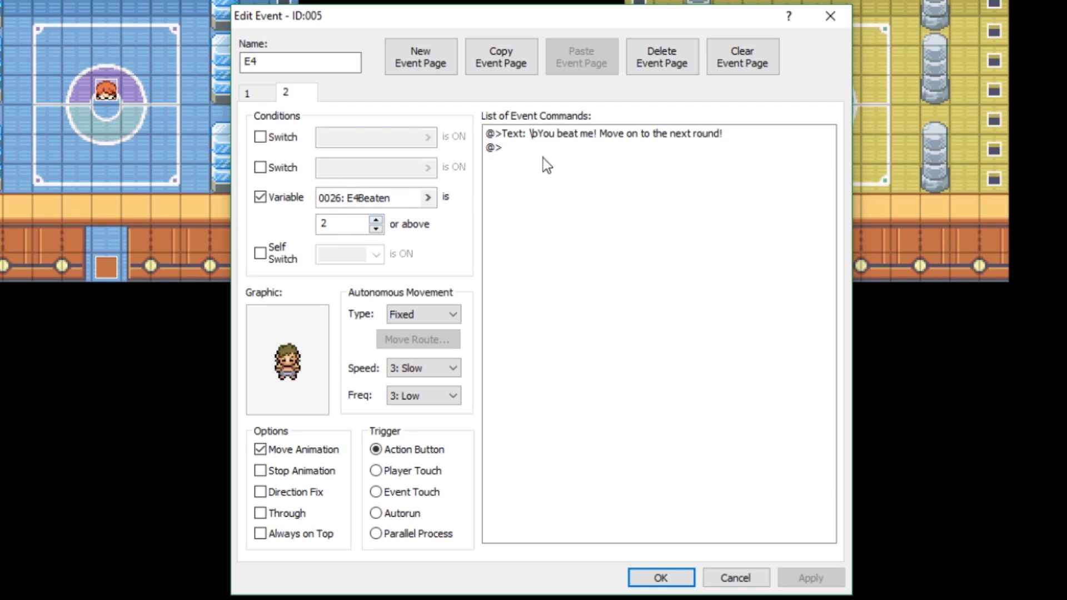
click(262, 96)
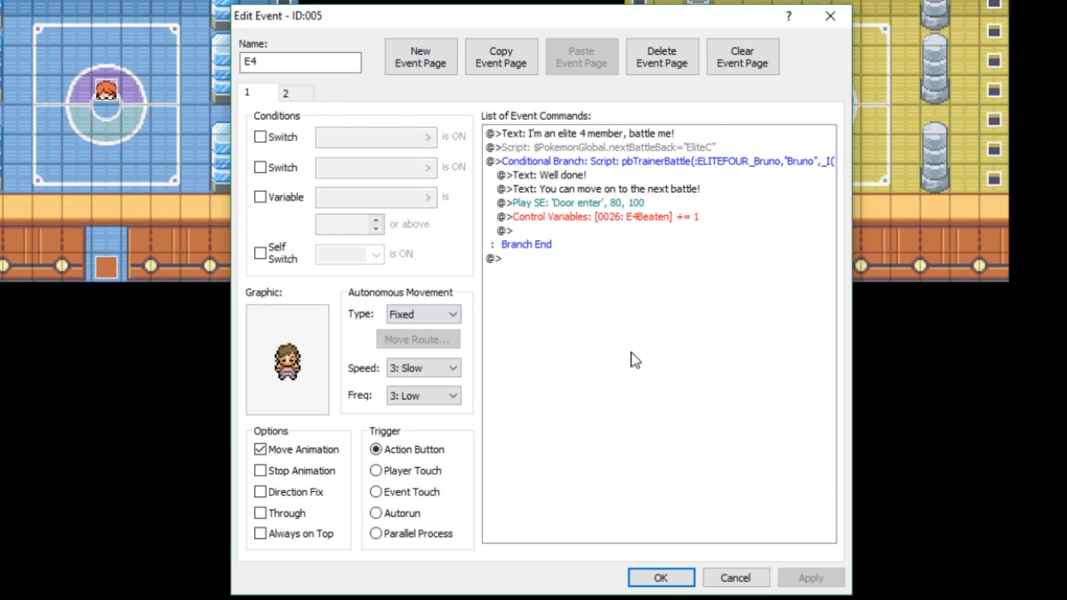
click(501, 61)
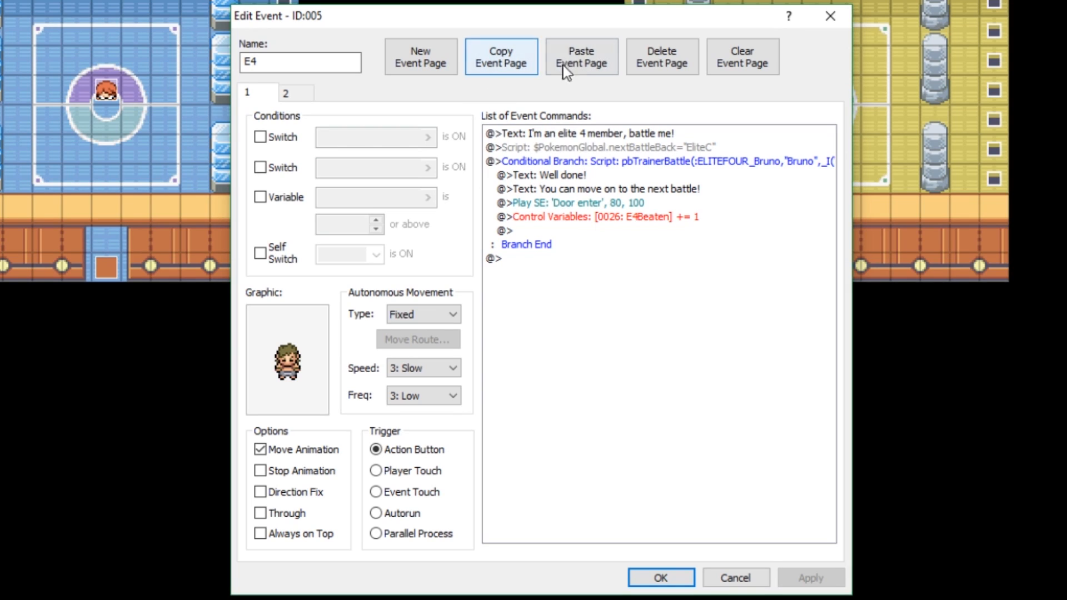
click(562, 70)
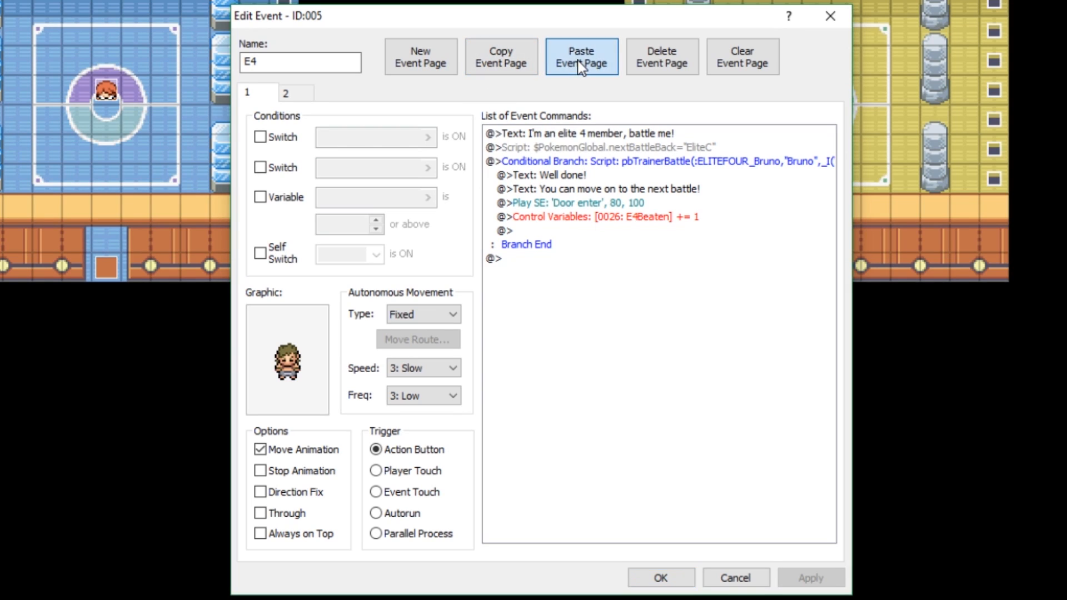
click(250, 95)
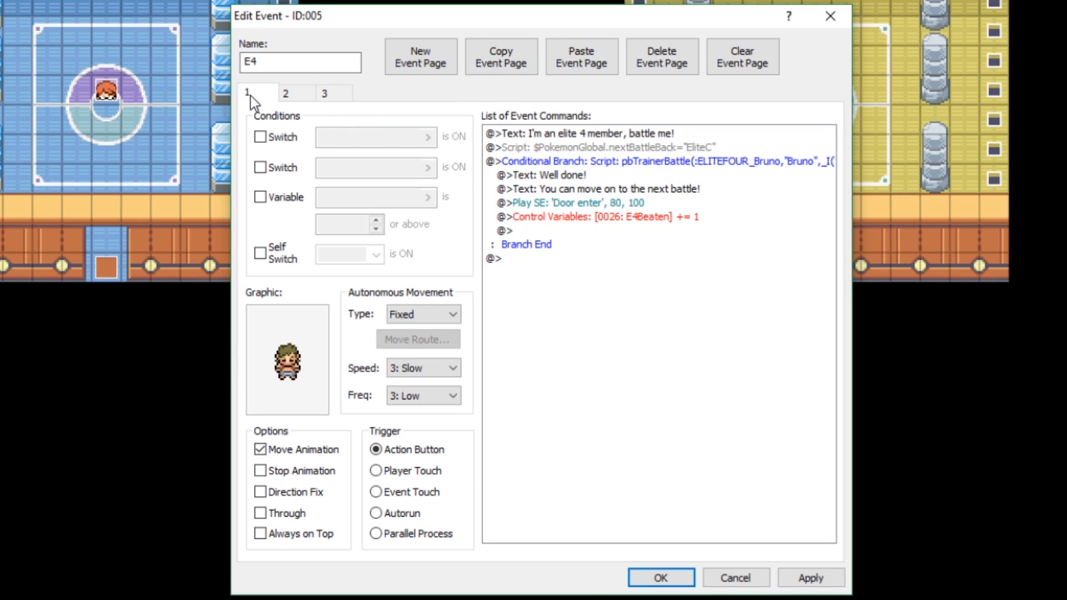
Make page 2 of Bruno's event depend on switch 0012: Defeated Elite Four, and apply it.
click(286, 95)
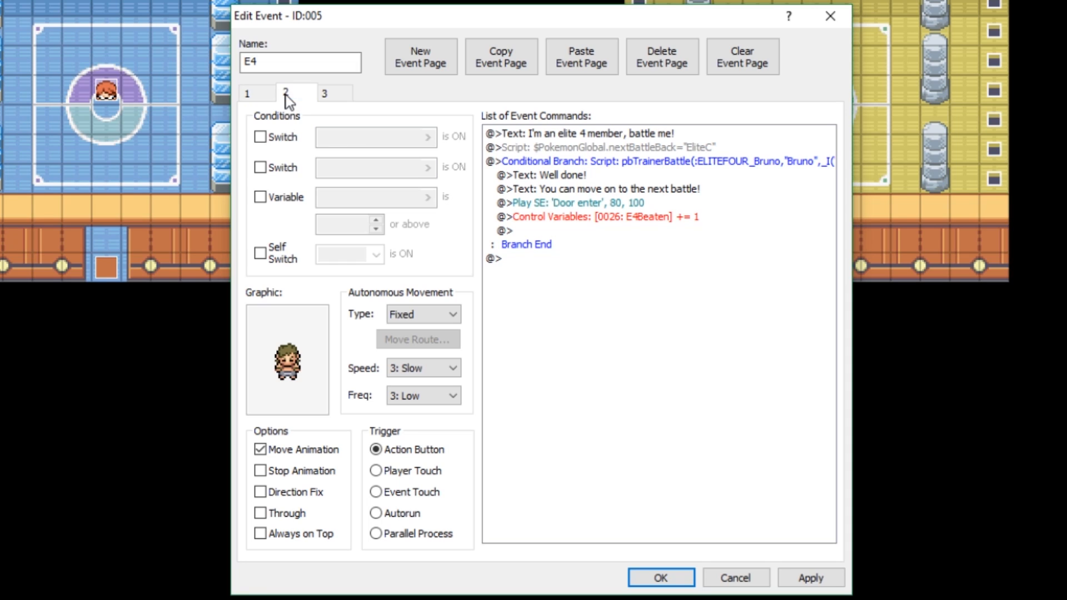
click(261, 137)
click(339, 142)
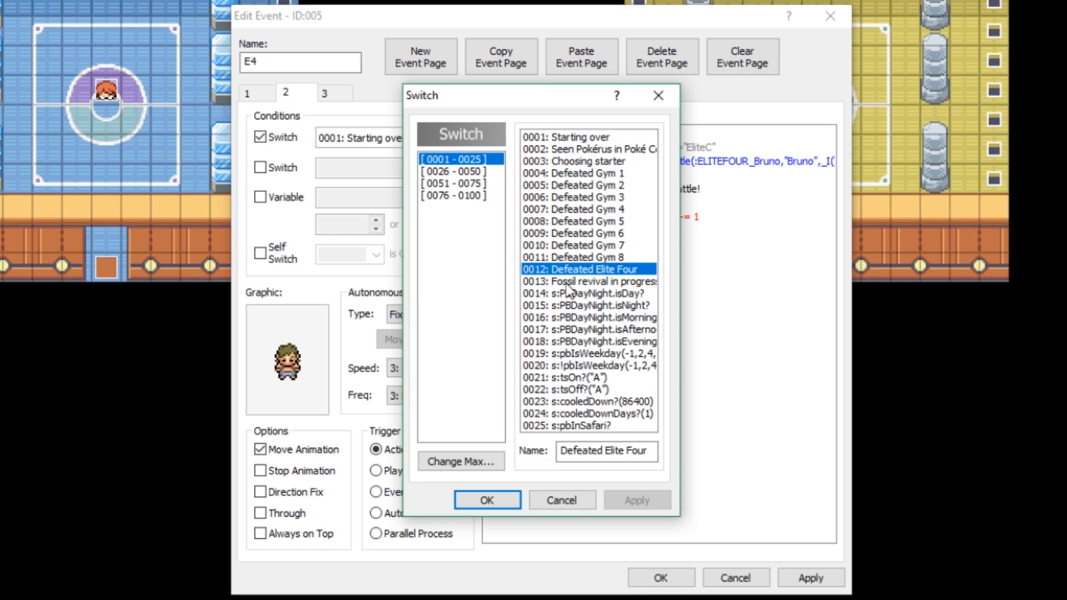
click(476, 503)
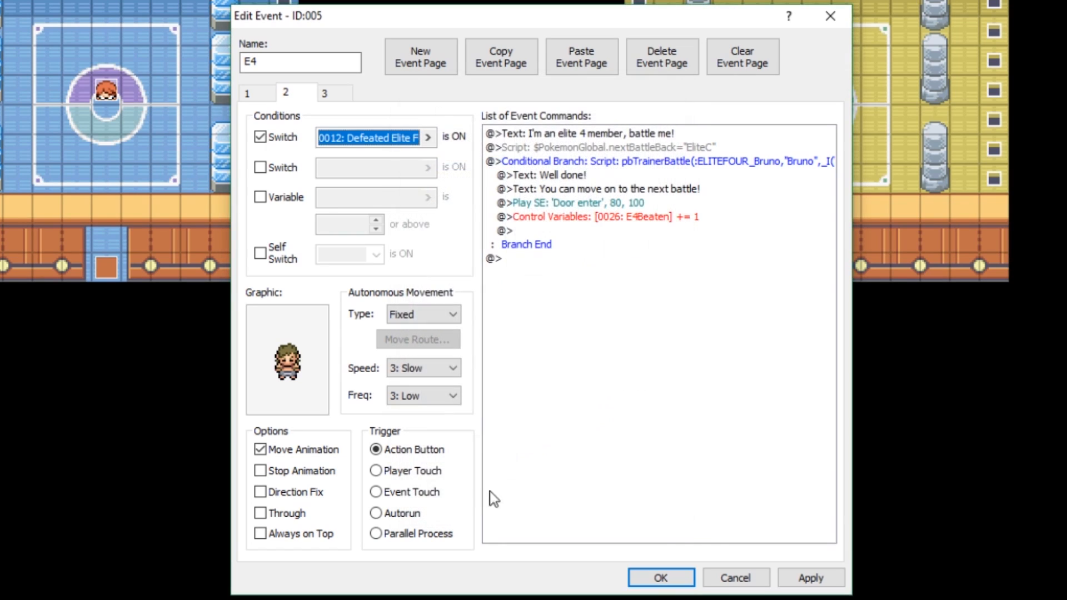
click(804, 584)
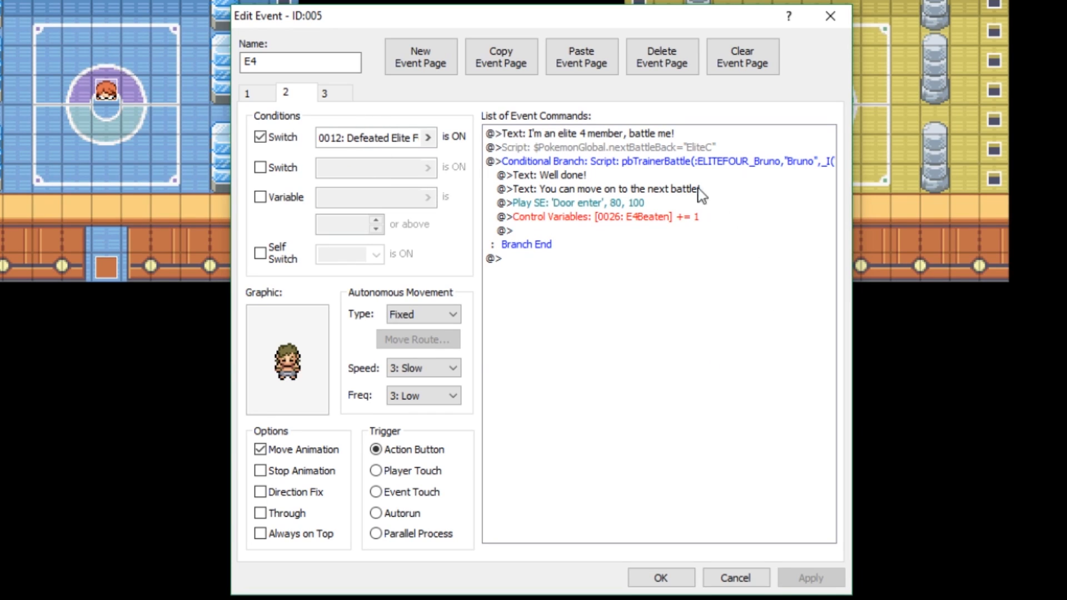
Set the version argument at the end of page 2's pbTrainerBattle script to 1 in the conditional branch.
click(656, 162)
key(space)
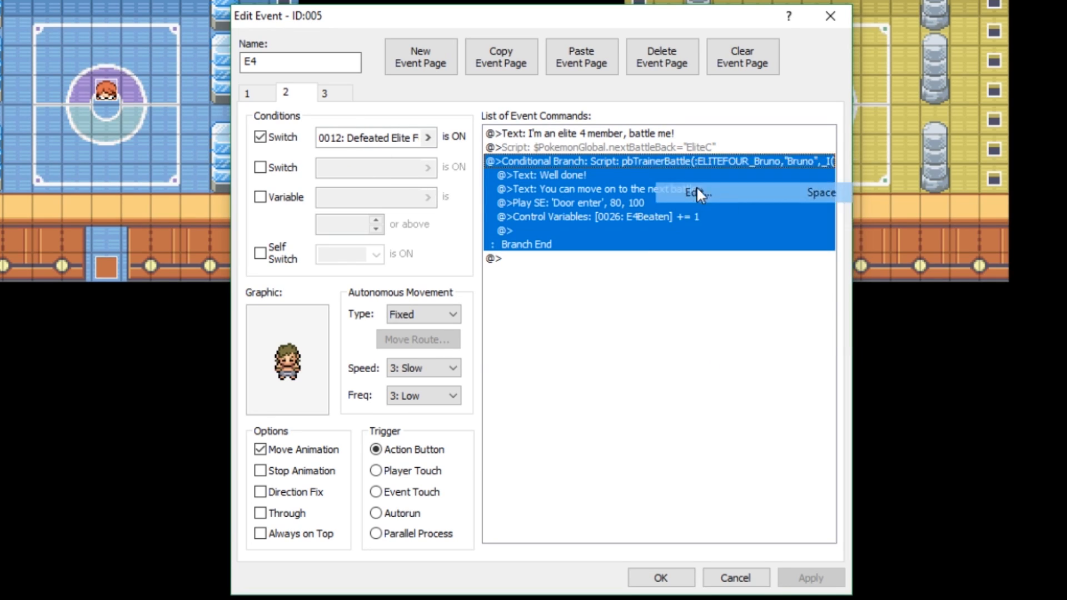
drag(712, 388, 871, 397)
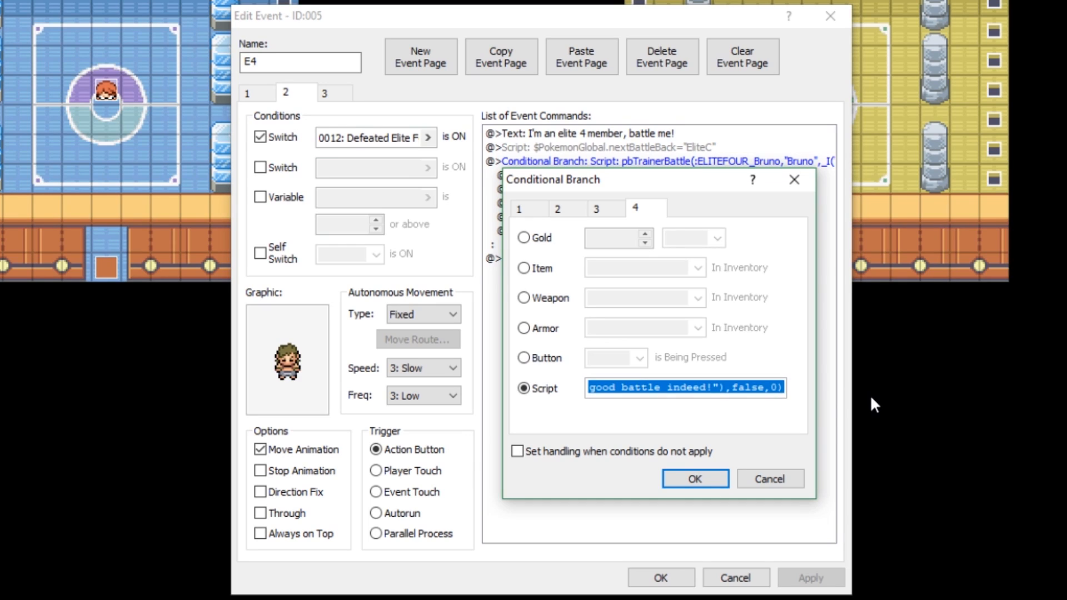
key(Right)
key(Left)
key(BackSpace)
text(1)
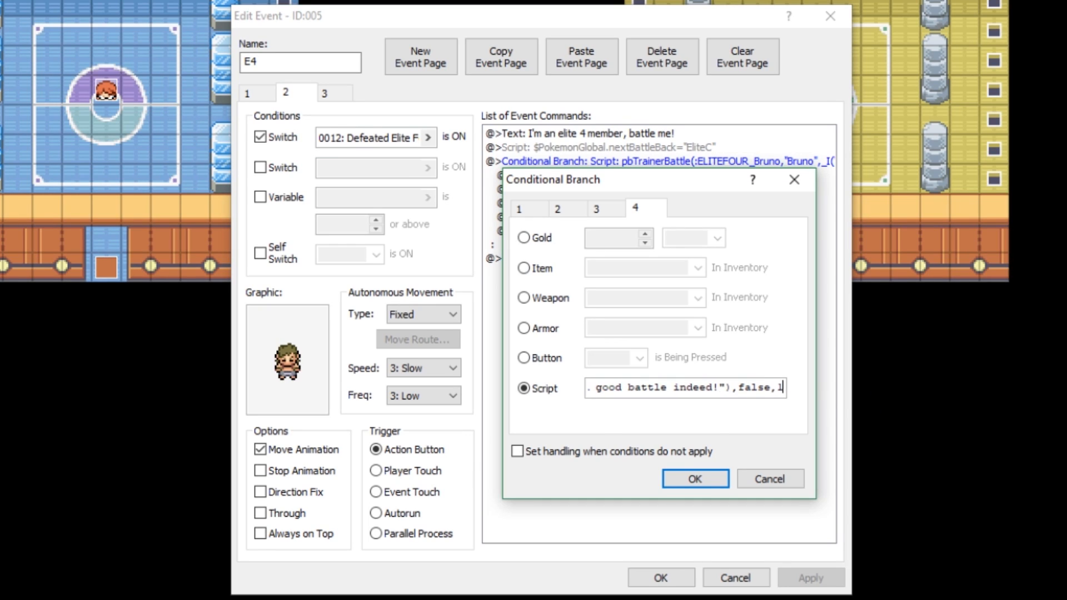
click(701, 477)
click(791, 305)
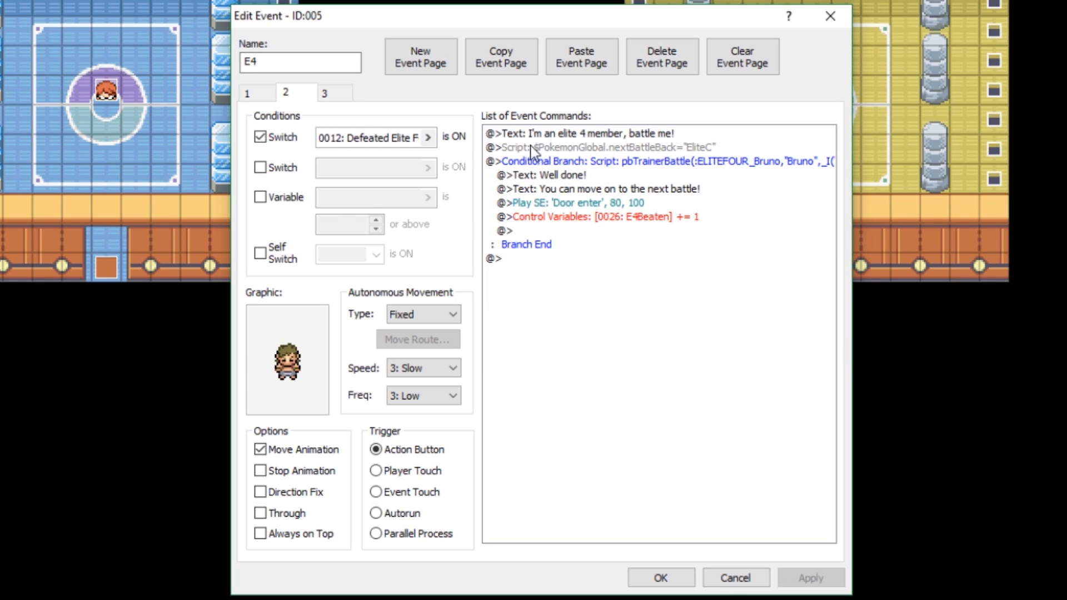
Change page 2's opening text to "I'm an elite 4 member, rematch me!", then apply and close Bruno's event.
double_click(589, 132)
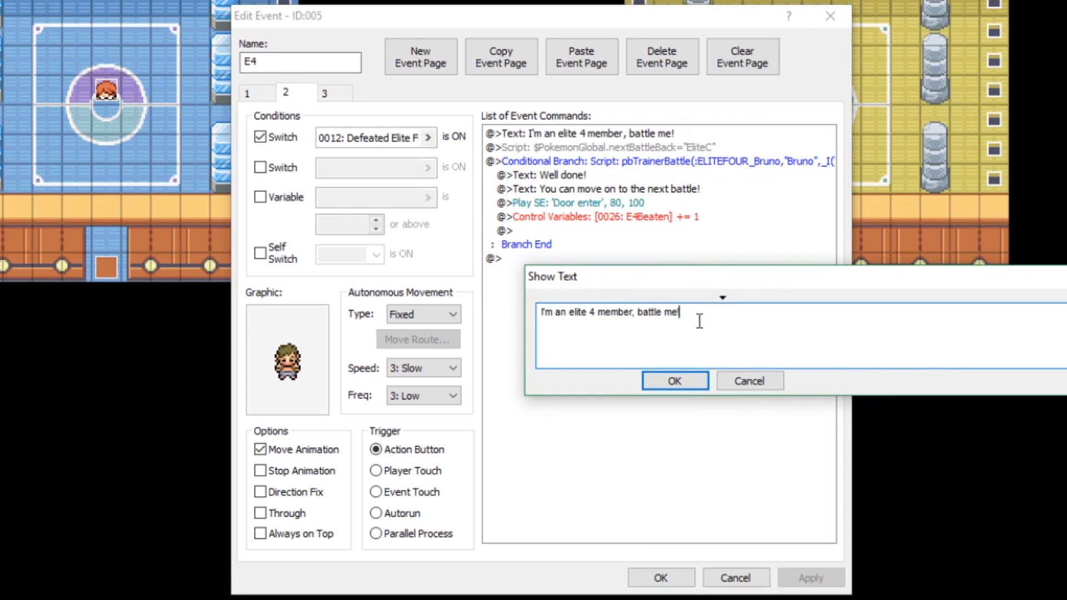
double_click(655, 312)
text(rematch)
click(672, 375)
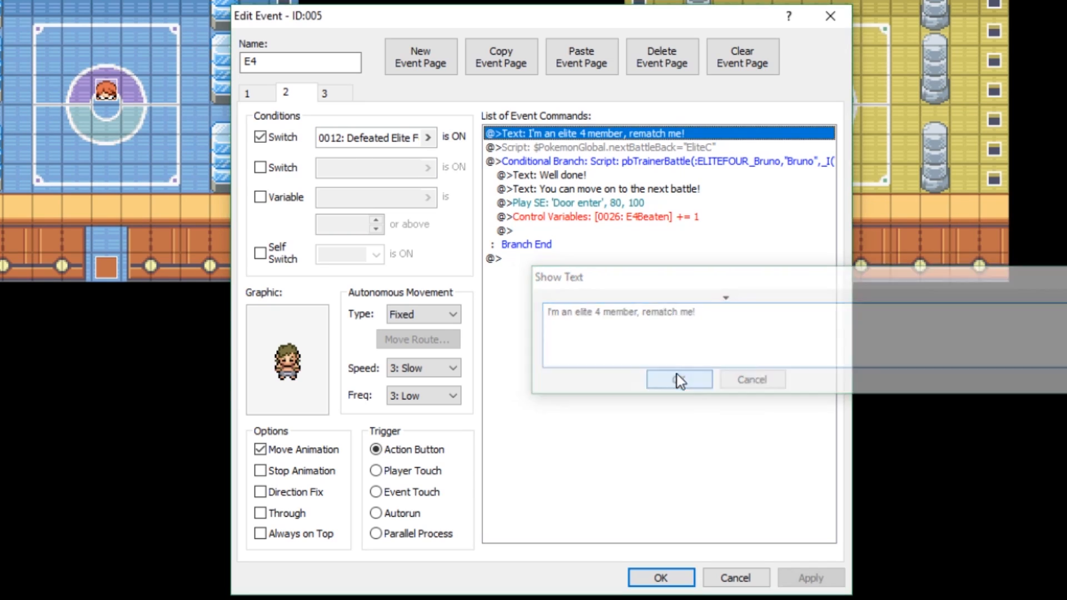
click(806, 576)
click(666, 578)
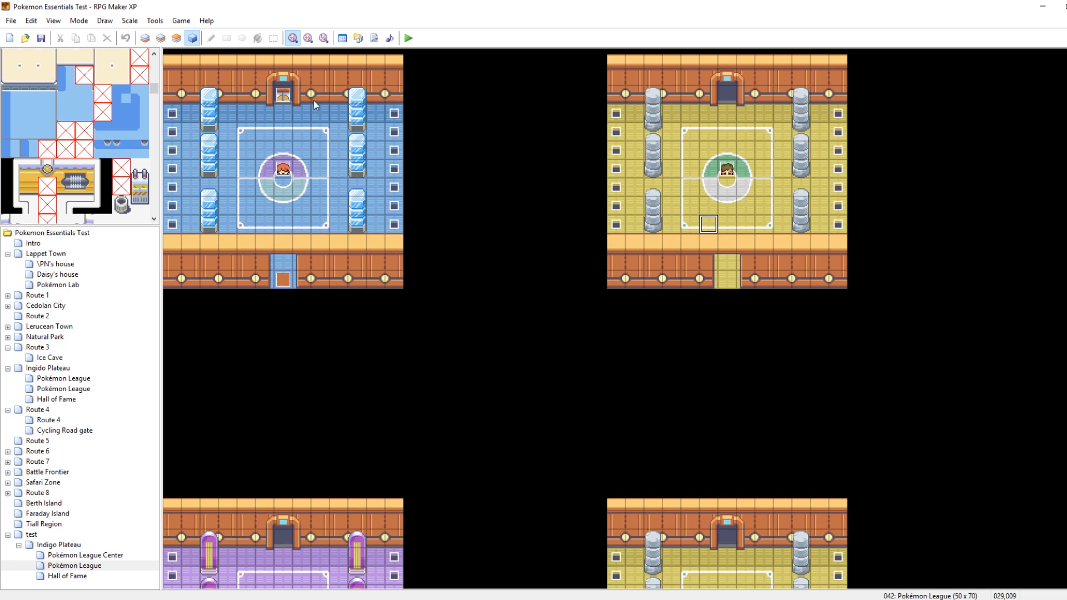
Copy the Door event from the first Elite Four room into the second room's upper doorway.
click(285, 95)
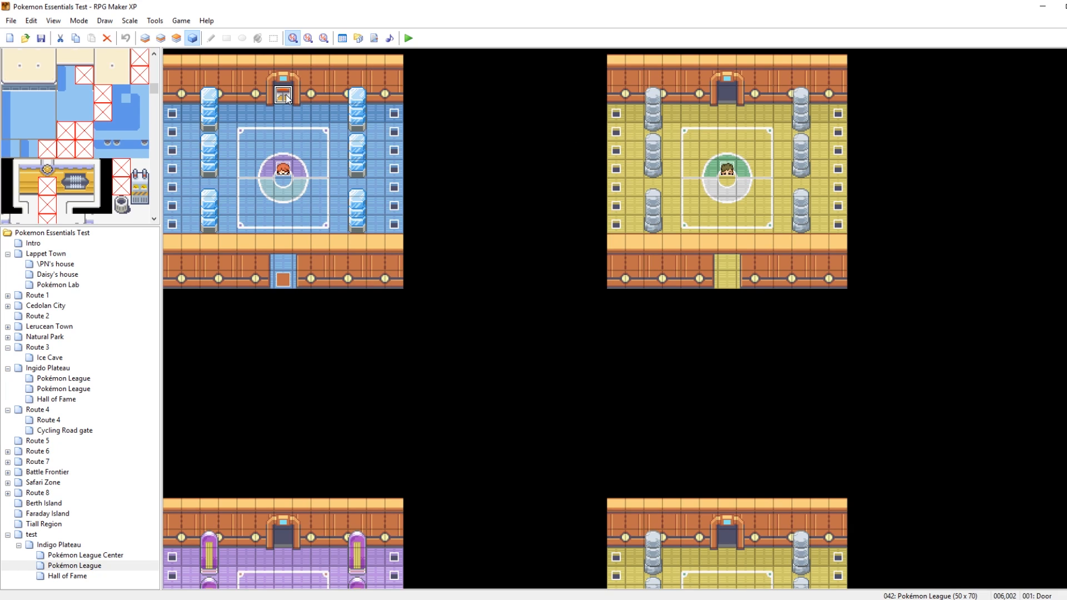
key(ctrl+c)
click(726, 95)
key(ctrl+v)
On page 2 of the copied door, set the E4Beaten condition to 2 or above and apply it.
double_click(727, 96)
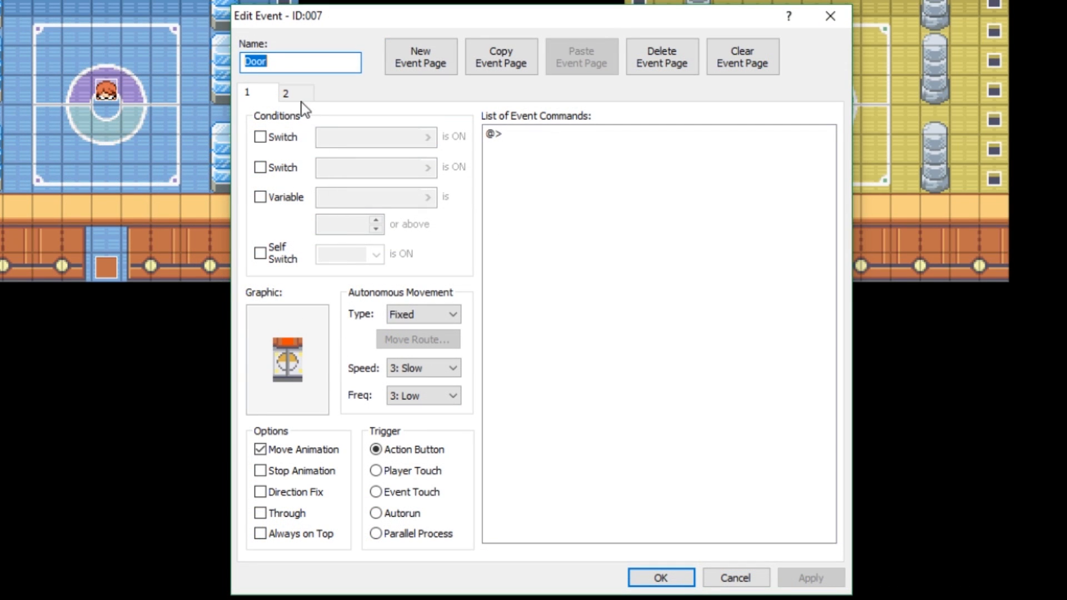
click(297, 95)
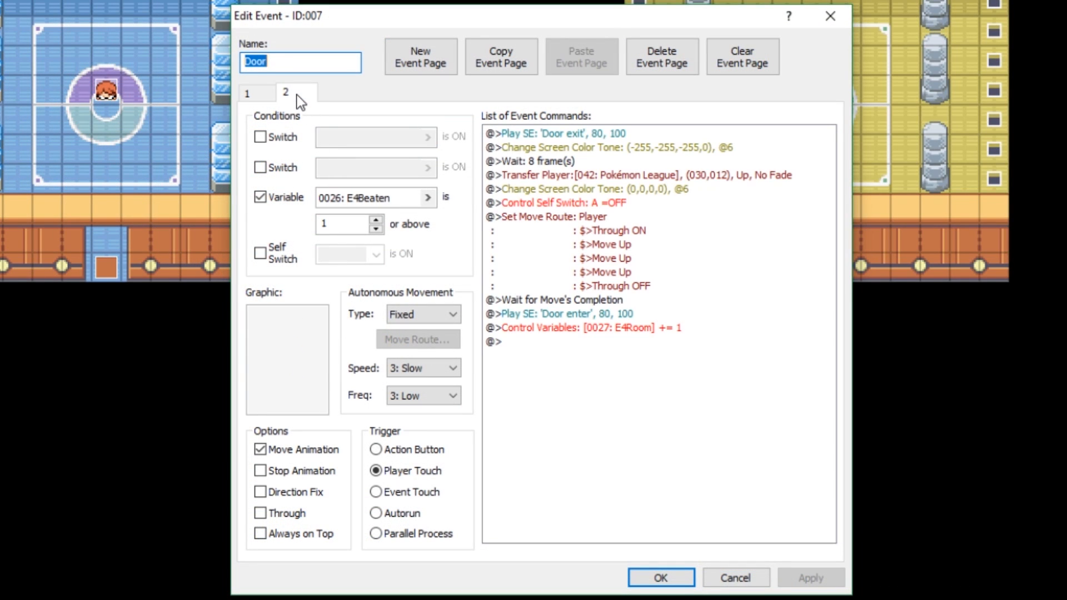
click(378, 218)
click(810, 581)
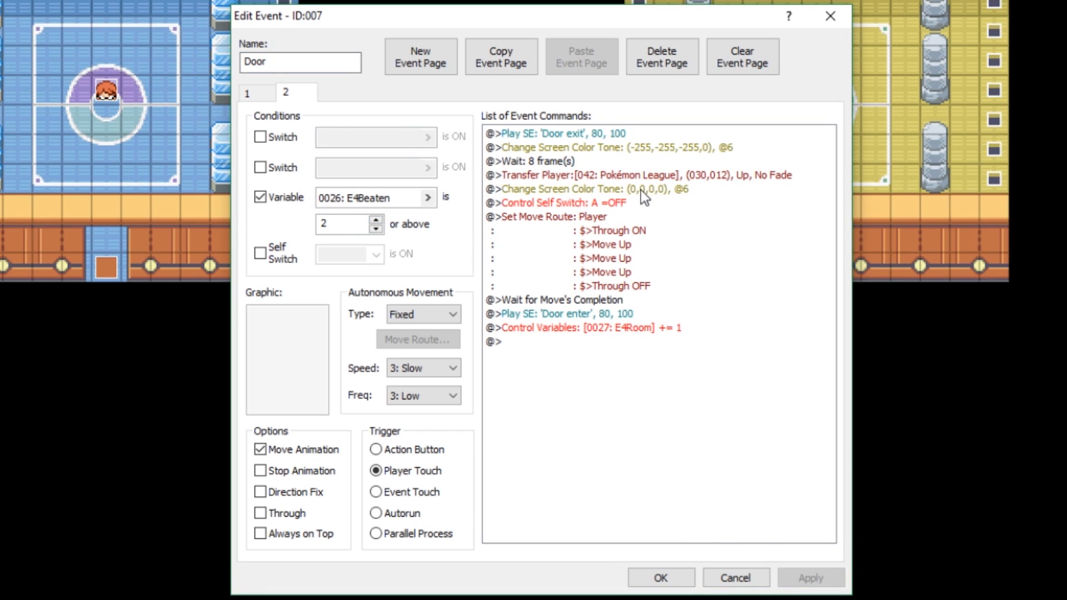
Change the door's Transfer Player destination to (006,036) at the purple third room's entrance, and save the event.
click(620, 177)
right_click(619, 175)
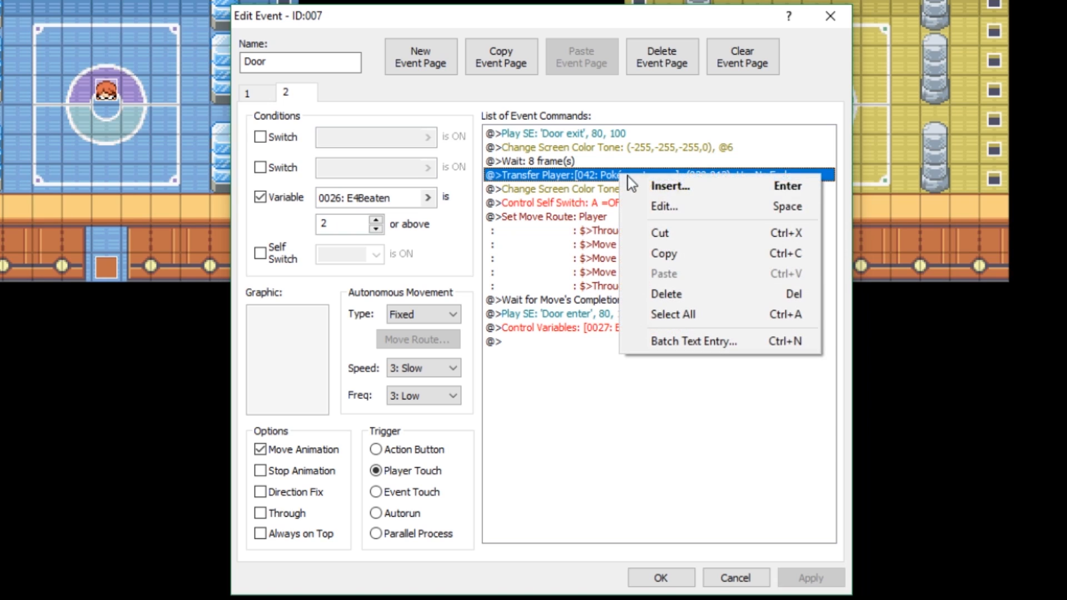
click(658, 206)
click(637, 268)
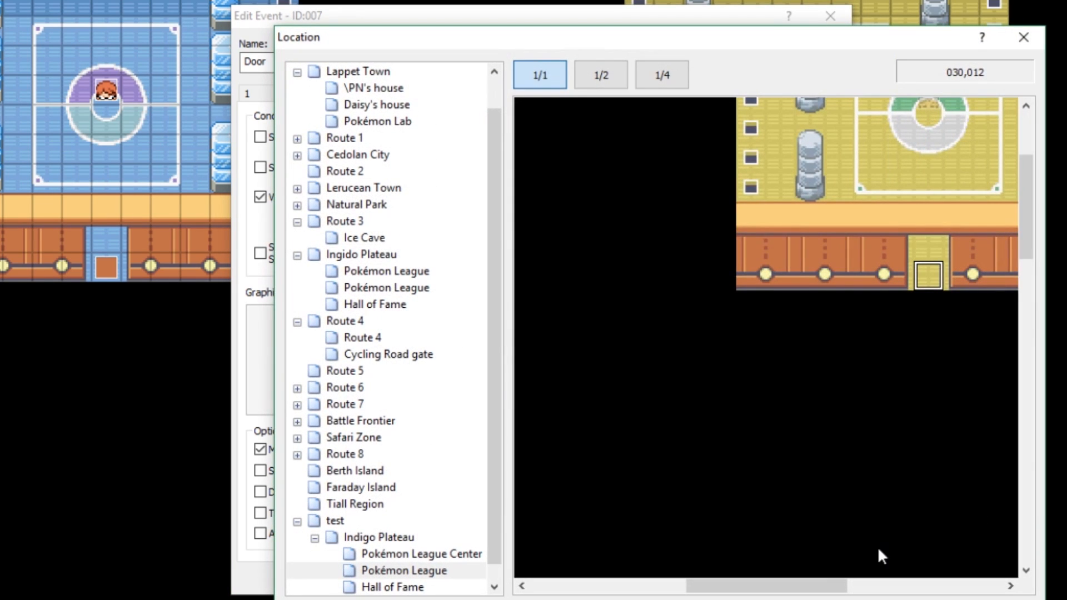
drag(800, 585, 592, 567)
drag(1027, 207, 1028, 323)
click(706, 447)
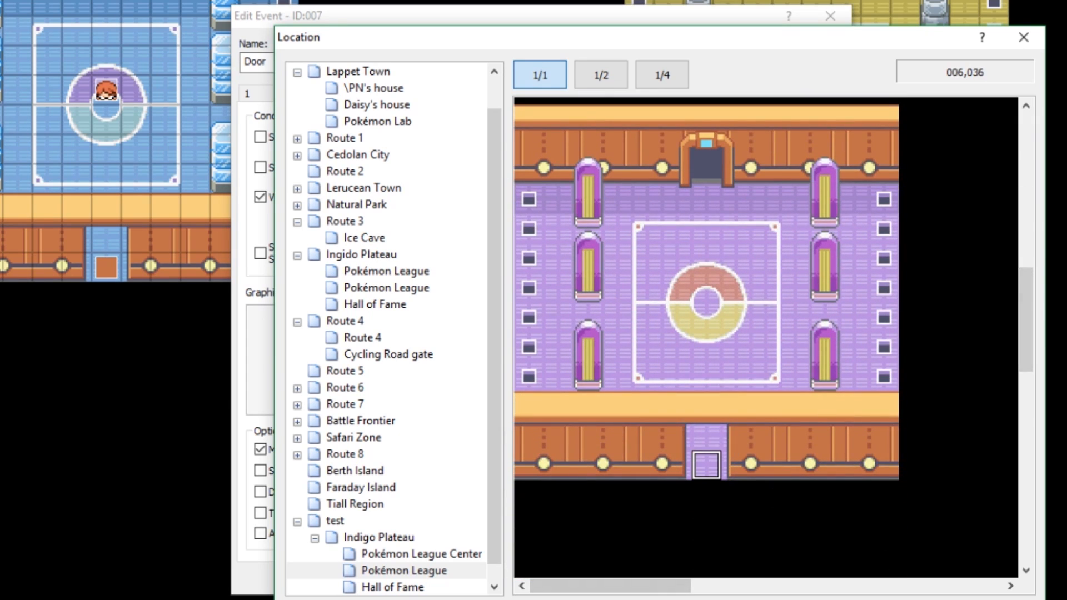
key(Return)
click(646, 442)
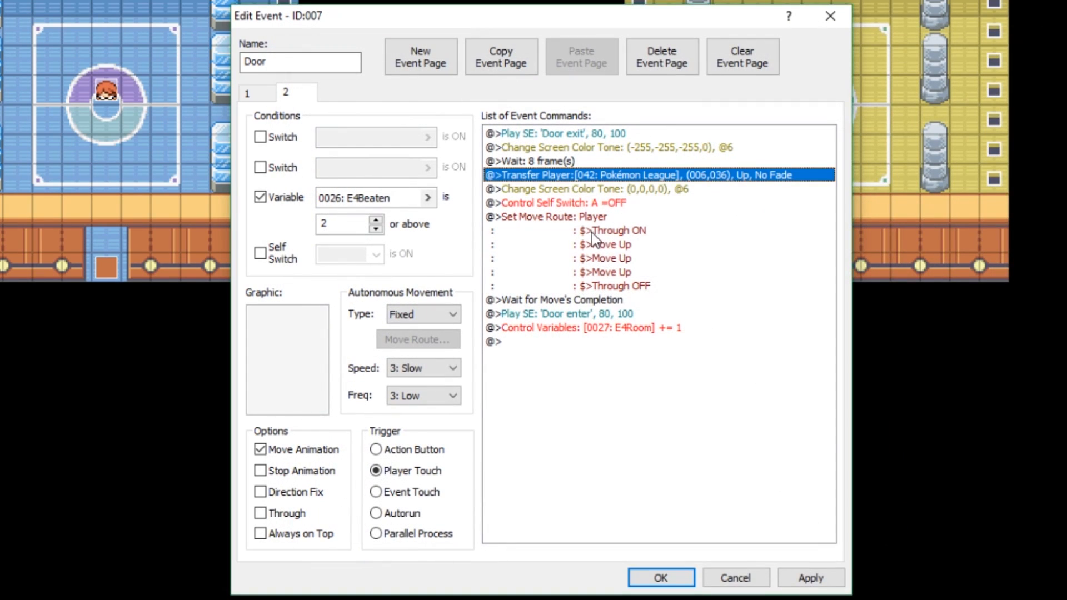
click(798, 569)
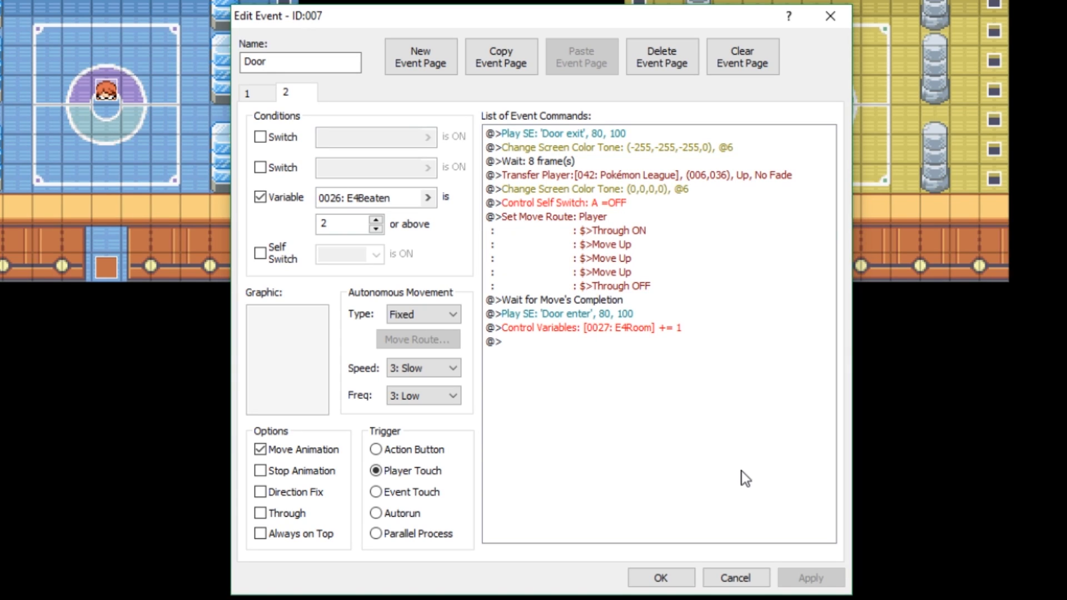
click(672, 577)
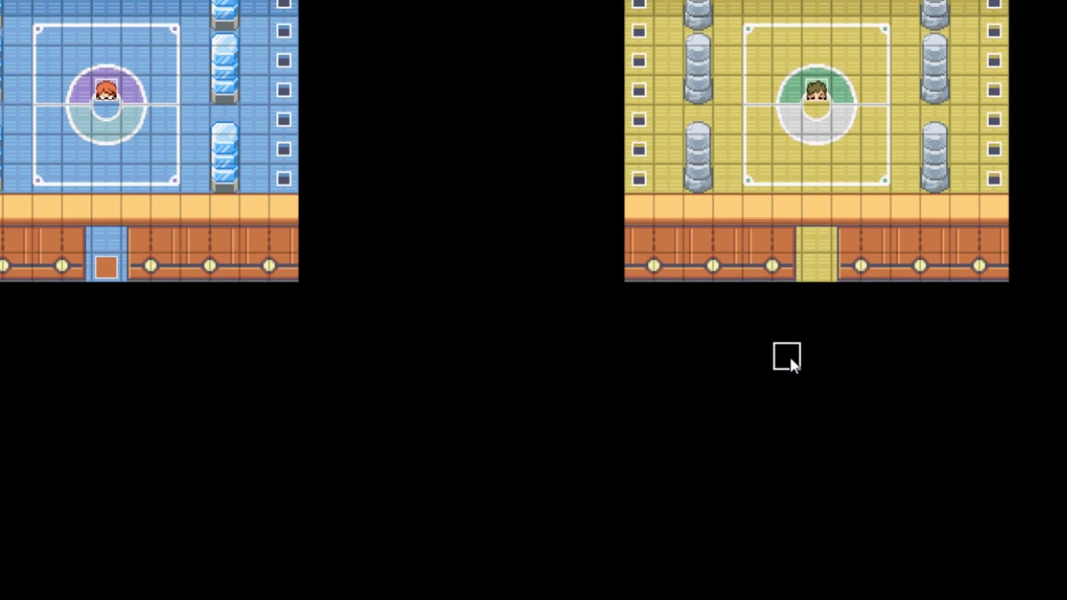
Copy the wall event from the first room's lower entrance to the second room's entrance.
click(107, 265)
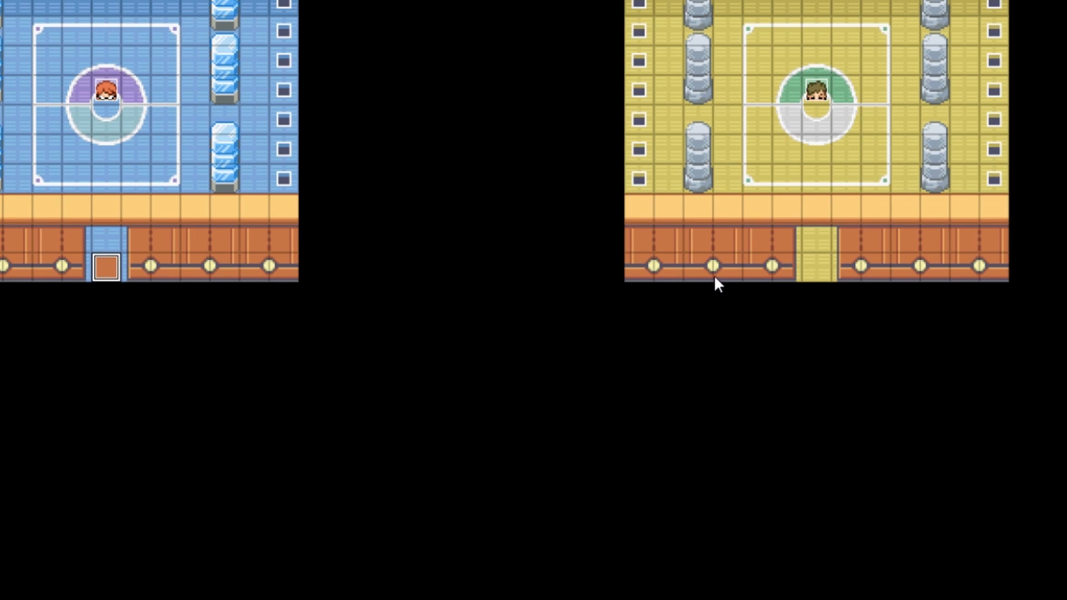
click(814, 268)
key(ctrl+v)
Keep the e4wall graphic on the copied wall event, raise its E4Room variable condition by one, and save the event.
double_click(814, 268)
double_click(291, 360)
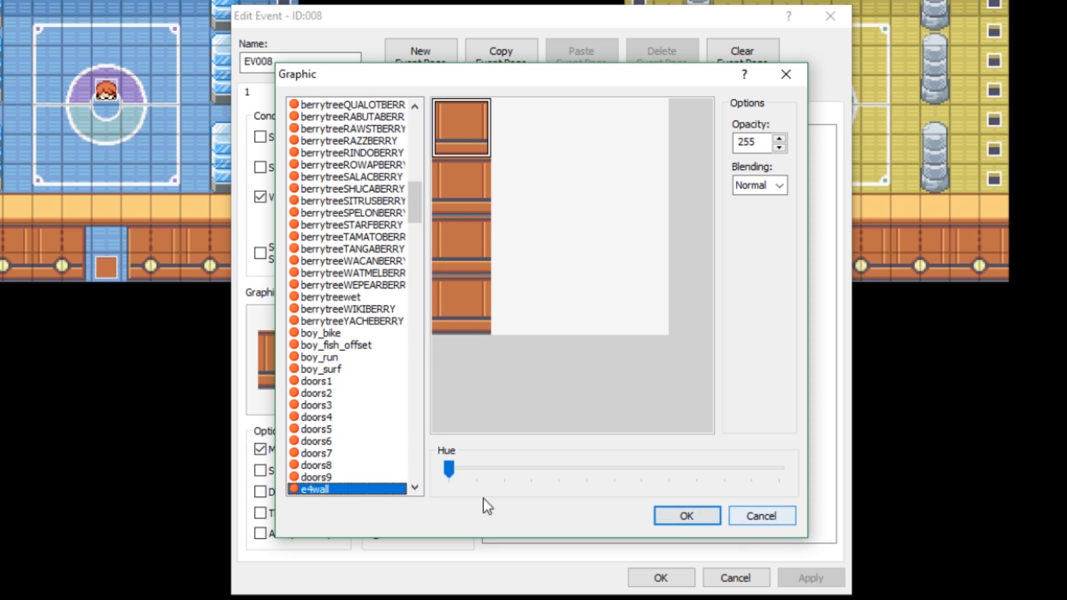
drag(410, 199, 412, 243)
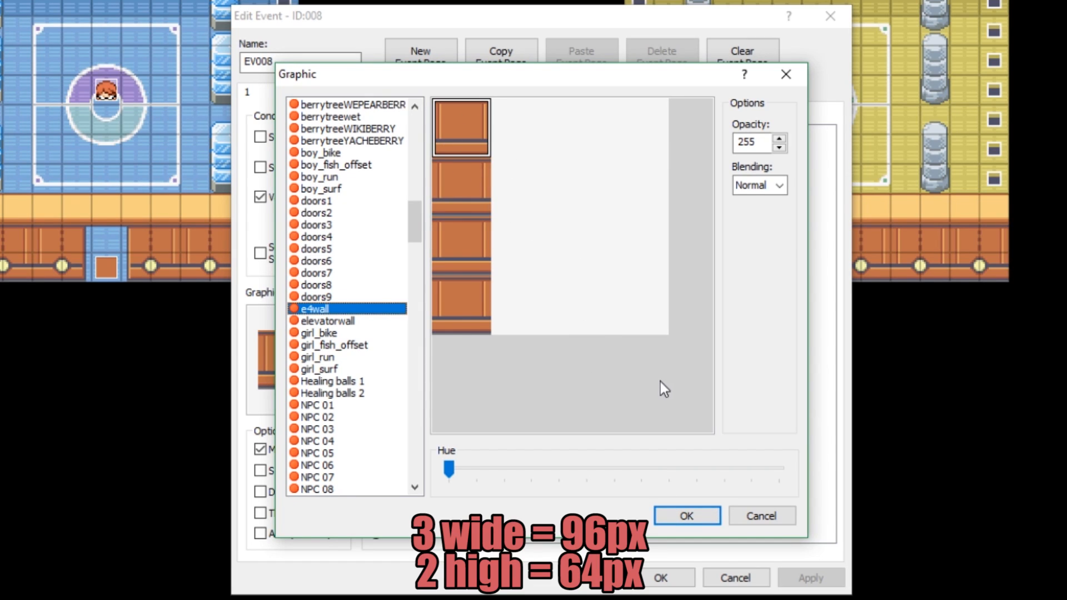
click(686, 512)
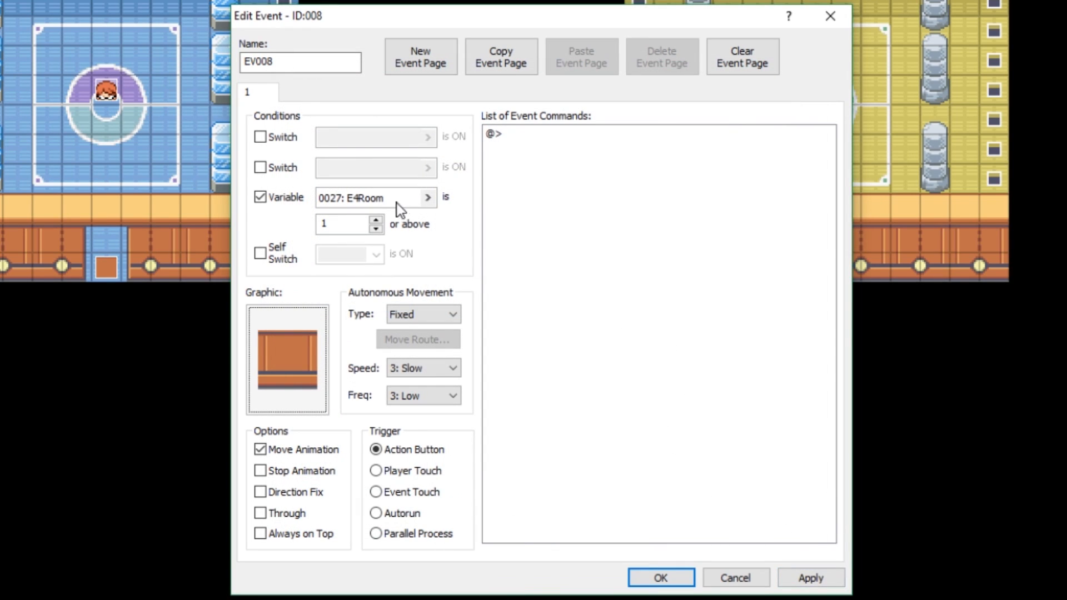
click(376, 220)
click(816, 576)
click(664, 574)
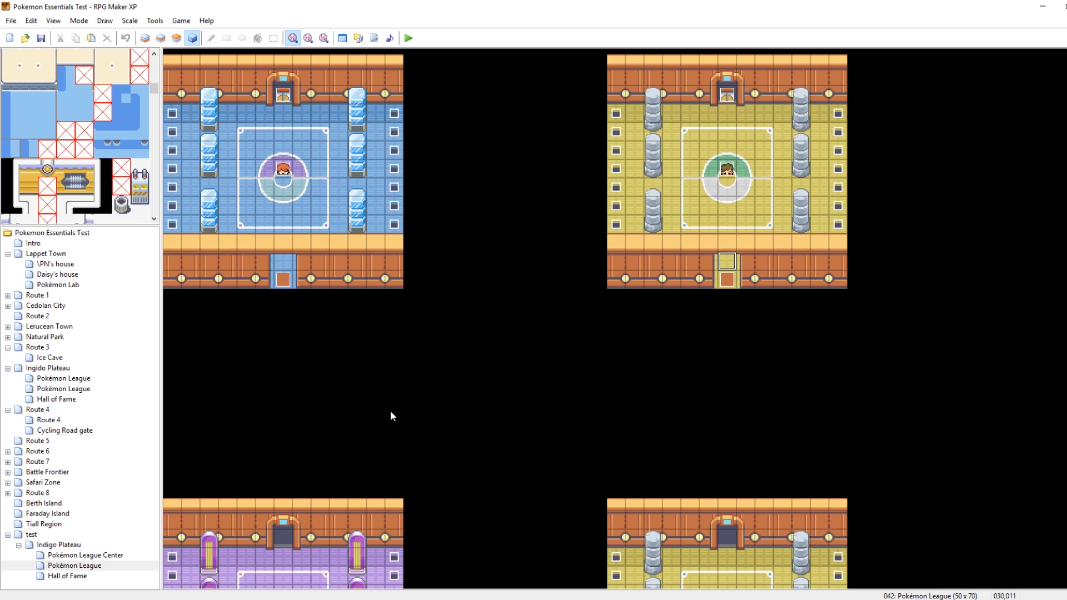
scroll(726, 261, down, 5)
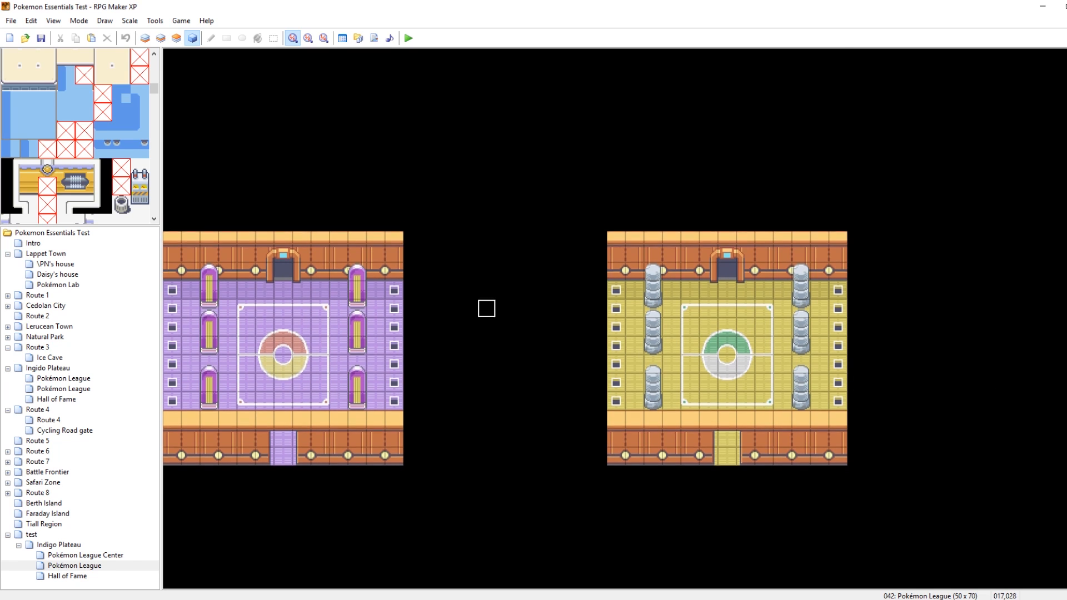
Switch to trainers.txt in Notepad++ and append a copy of both ELITEFOUR_Bruno entries at the end of the file.
scroll(848, 512, up, 4)
scroll(849, 512, down, 5)
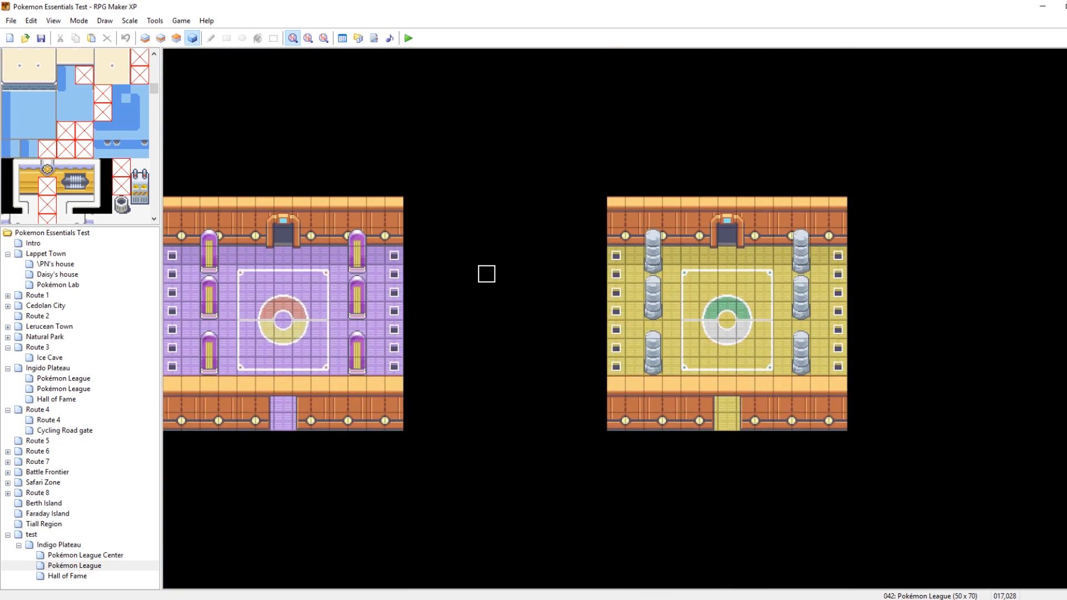
key(alt+Tab)
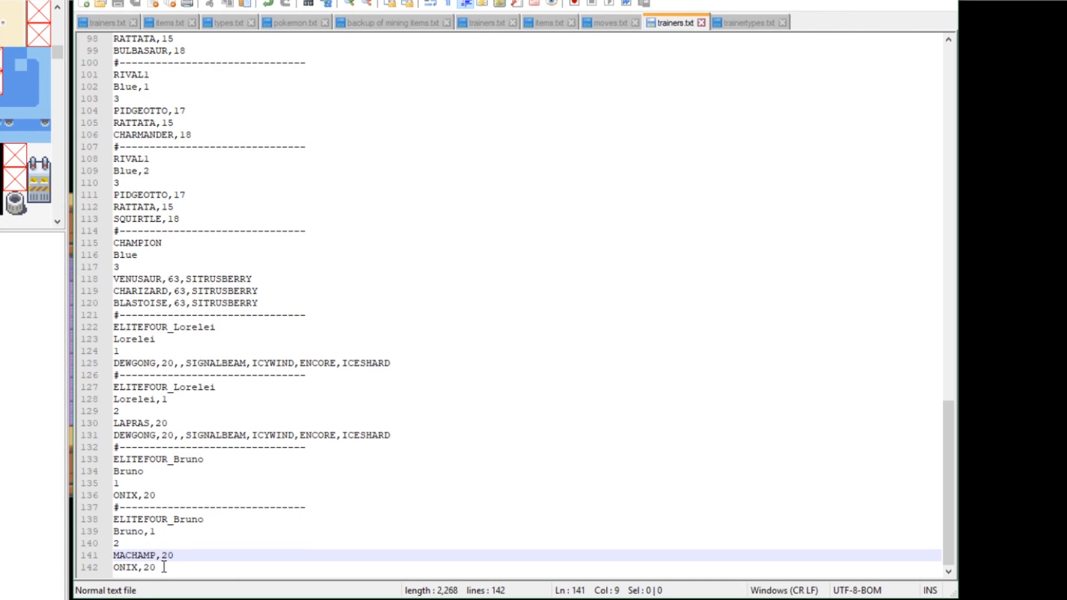
drag(164, 567, 114, 447)
key(ctrl+c)
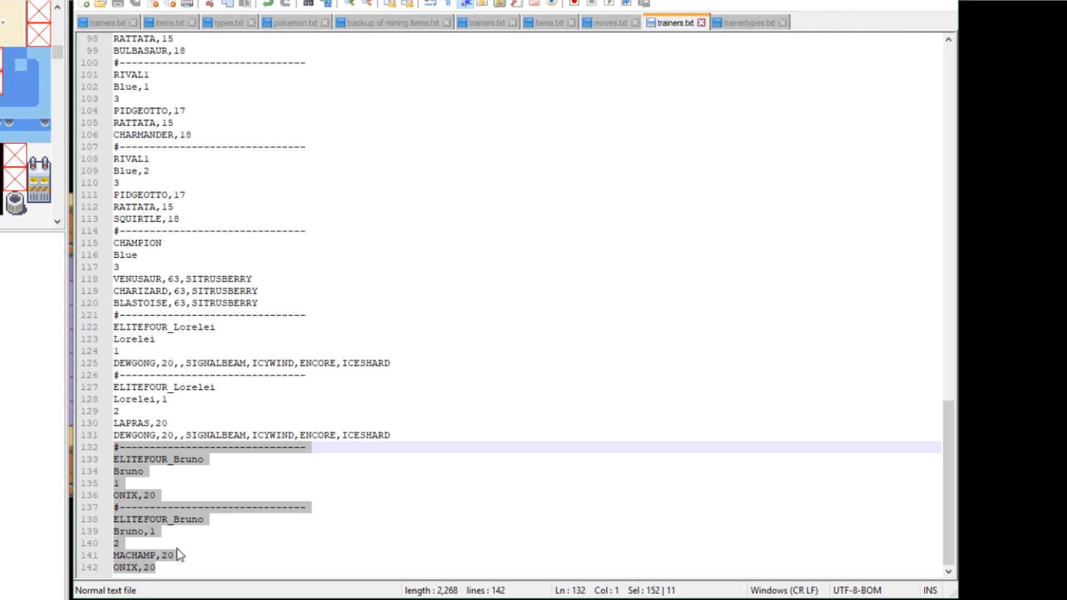
click(174, 566)
key(Return)
key(ctrl+v)
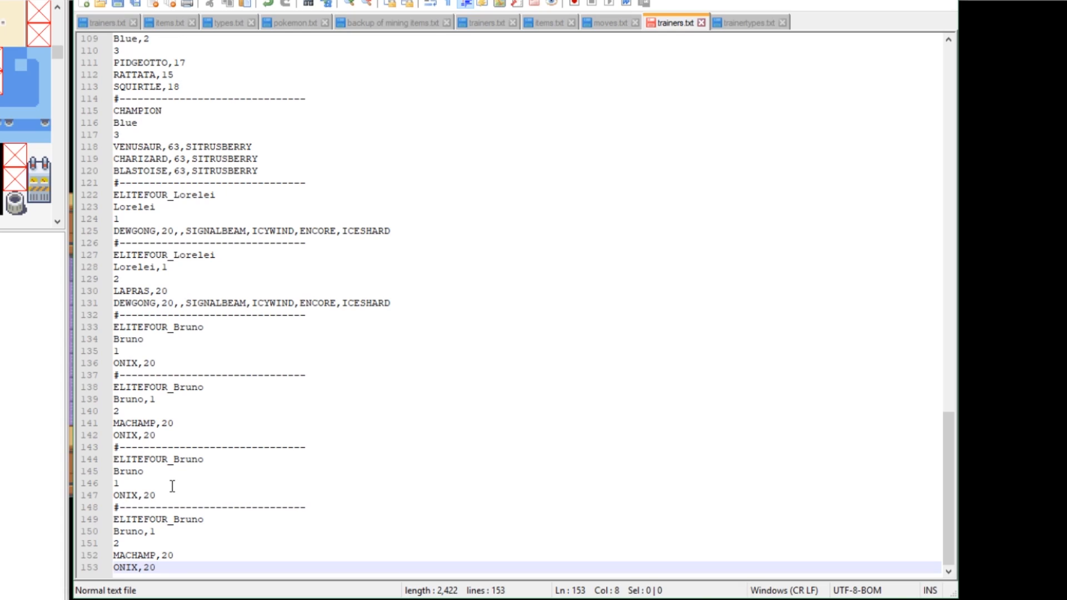
In the first pasted entry, change the trainer type to ELITEFOUR_Agatha and the trainer name to Agatha.
drag(203, 460, 176, 460)
text(Ag)
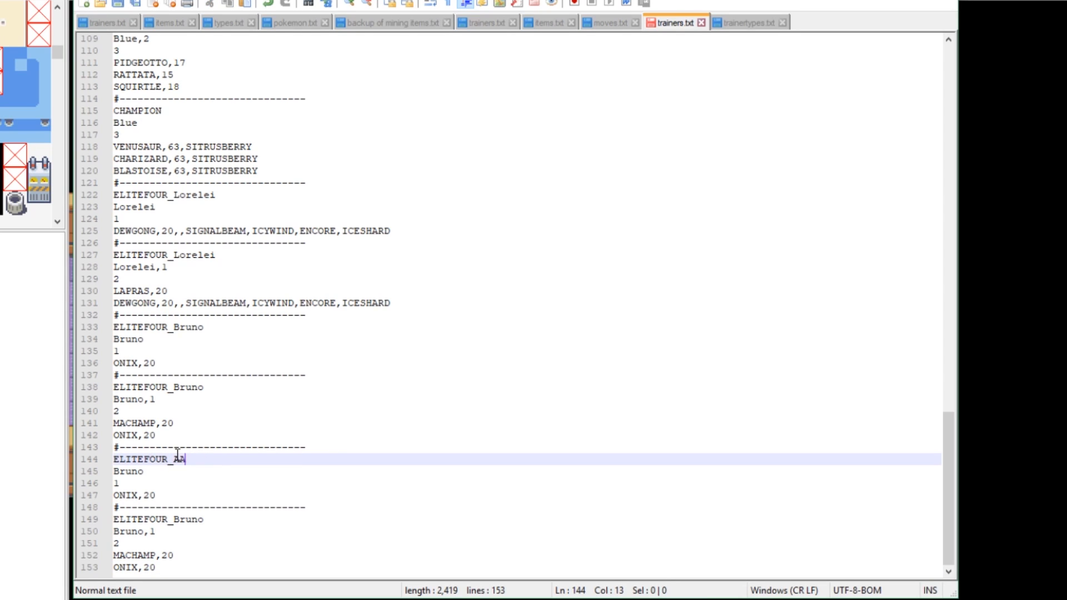
text(atha)
double_click(129, 472)
text(Agat)
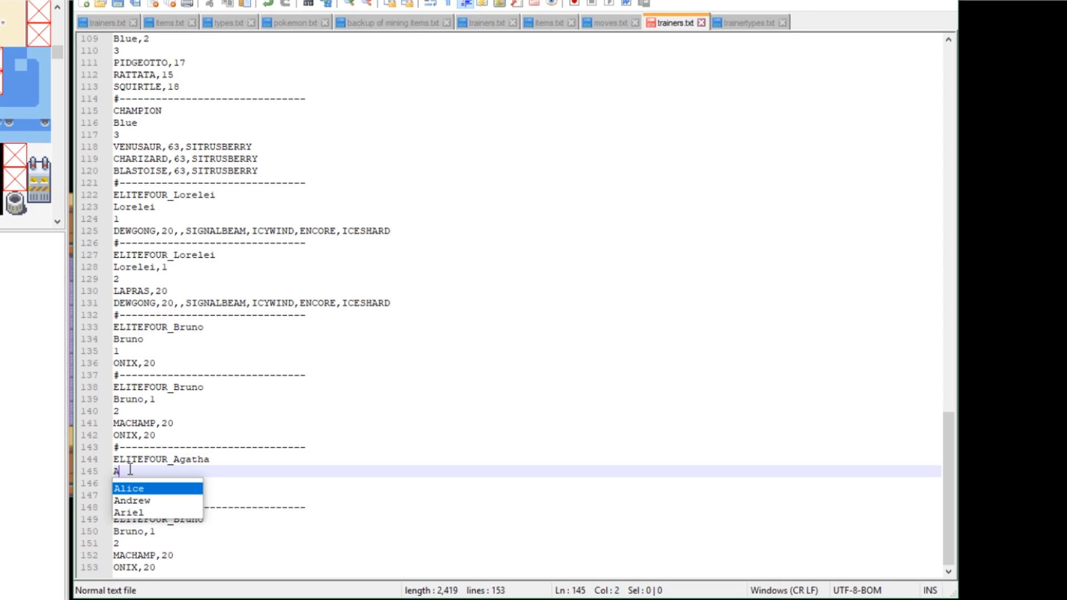
text(ha)
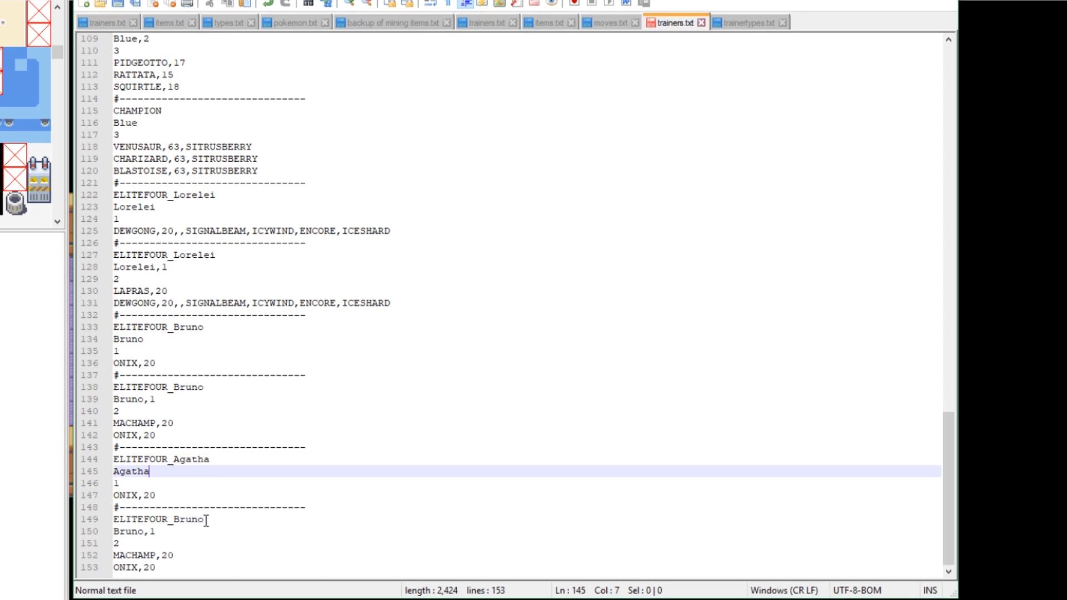
In the second pasted entry, set the trainer type to ELITEFOUR_Agatha and the name to Agatha, keeping version 1, and save.
drag(205, 519, 174, 521)
text(Agatha)
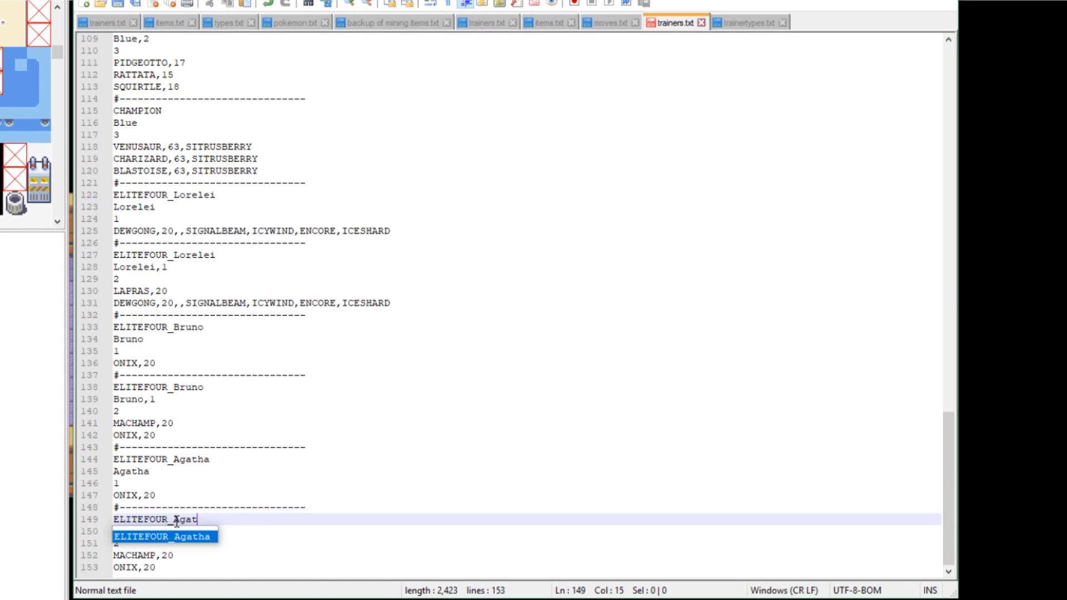
key(Escape)
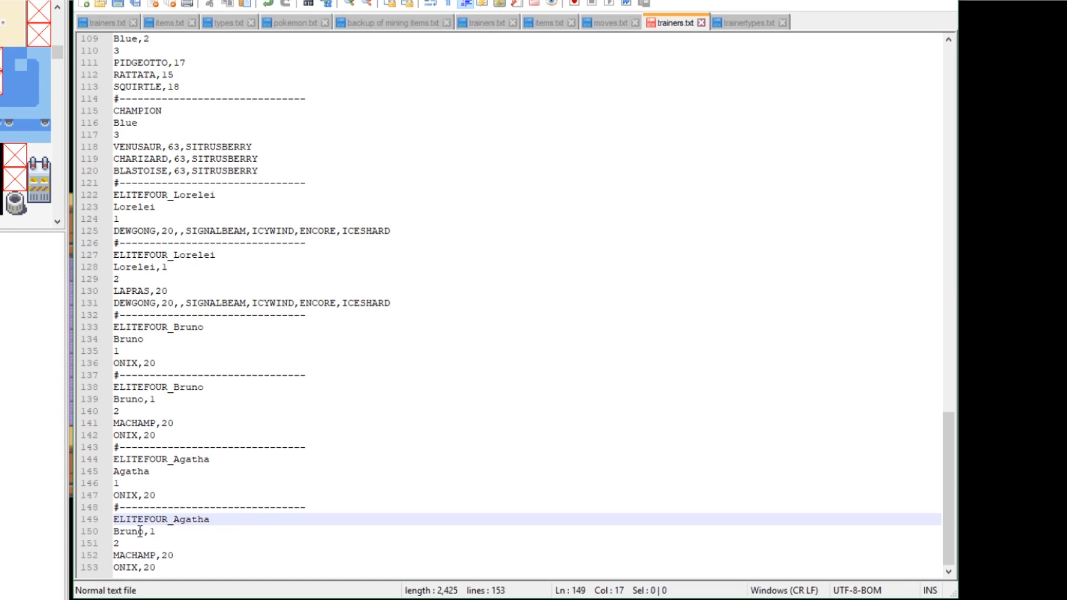
double_click(142, 531)
text(Agatha)
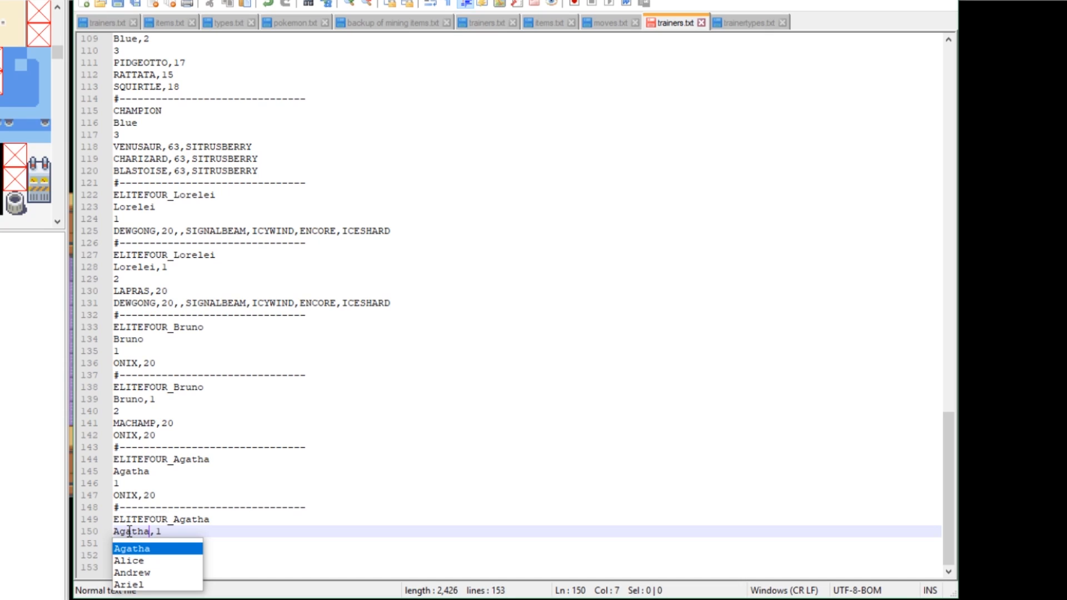
click(179, 520)
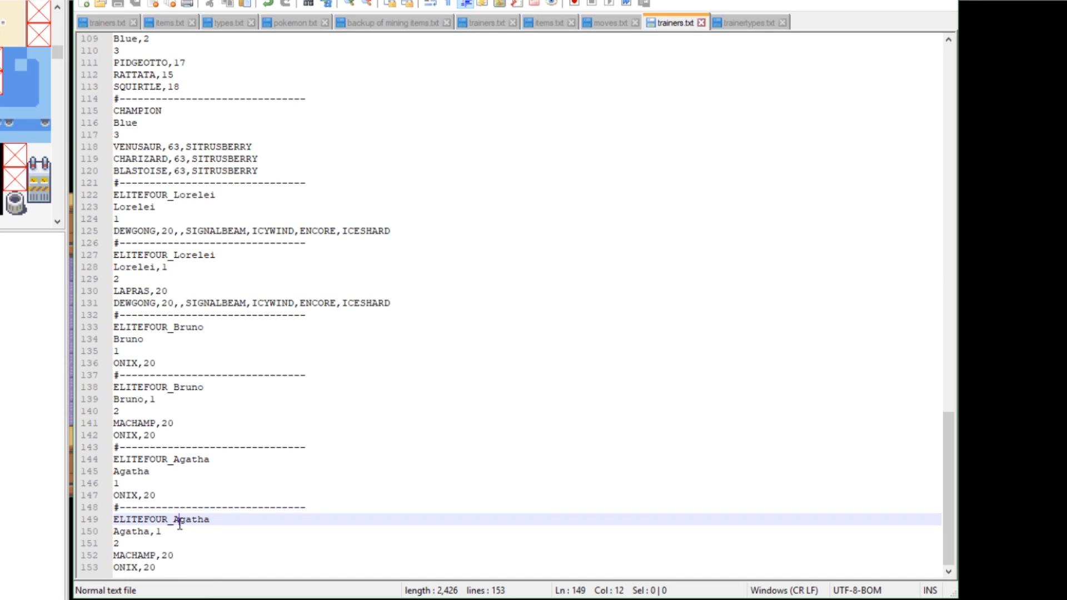
Check the spelling of the ELITEFOUR_Agatha trainer type in trainertypes.txt and return to trainers.txt.
click(742, 24)
drag(228, 531, 131, 531)
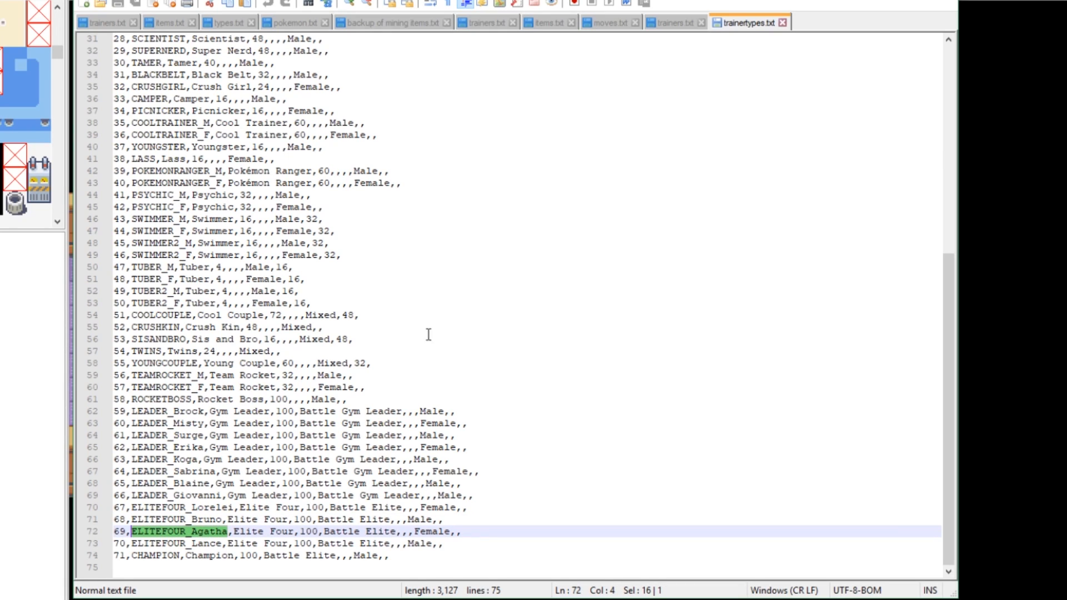
click(675, 25)
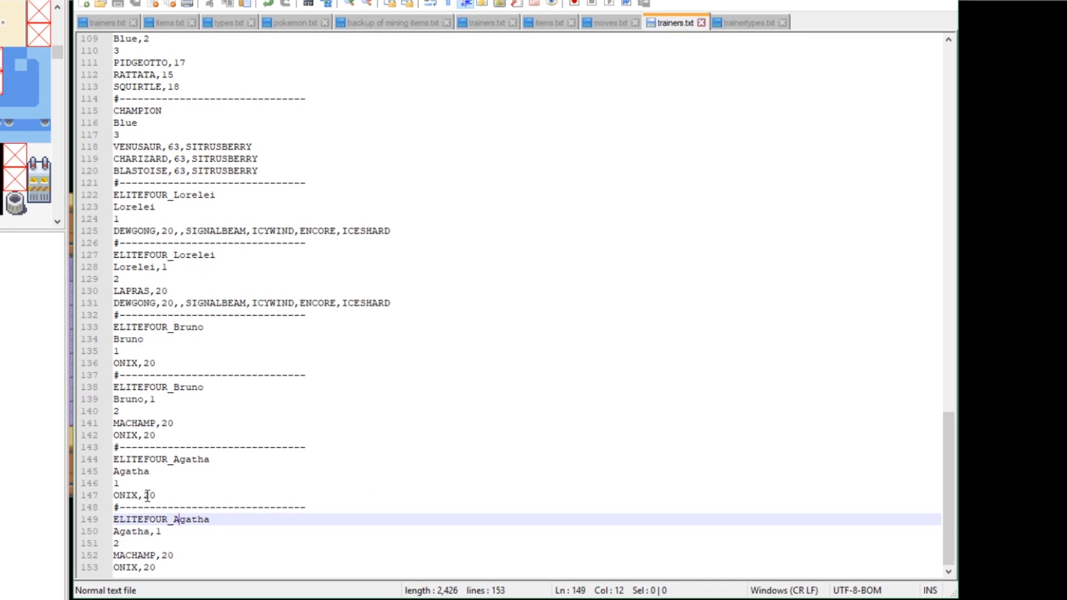
Set the Pokémon in Agatha's first entry to GENGAR and replace MACHAMP in her rematch entry with MISDREAVUS.
double_click(127, 496)
text(GENGAR)
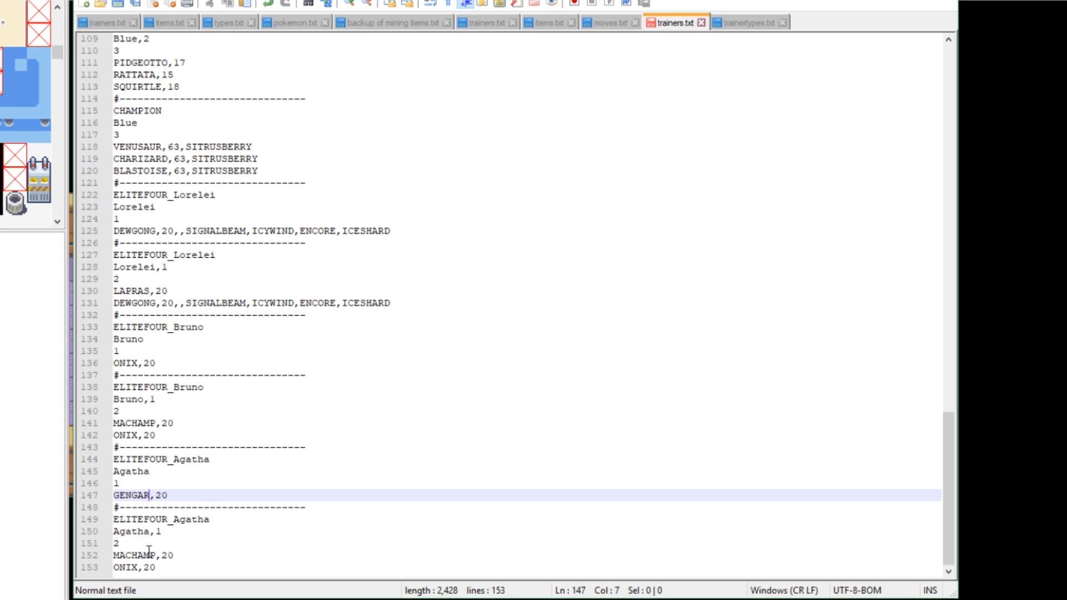
double_click(125, 555)
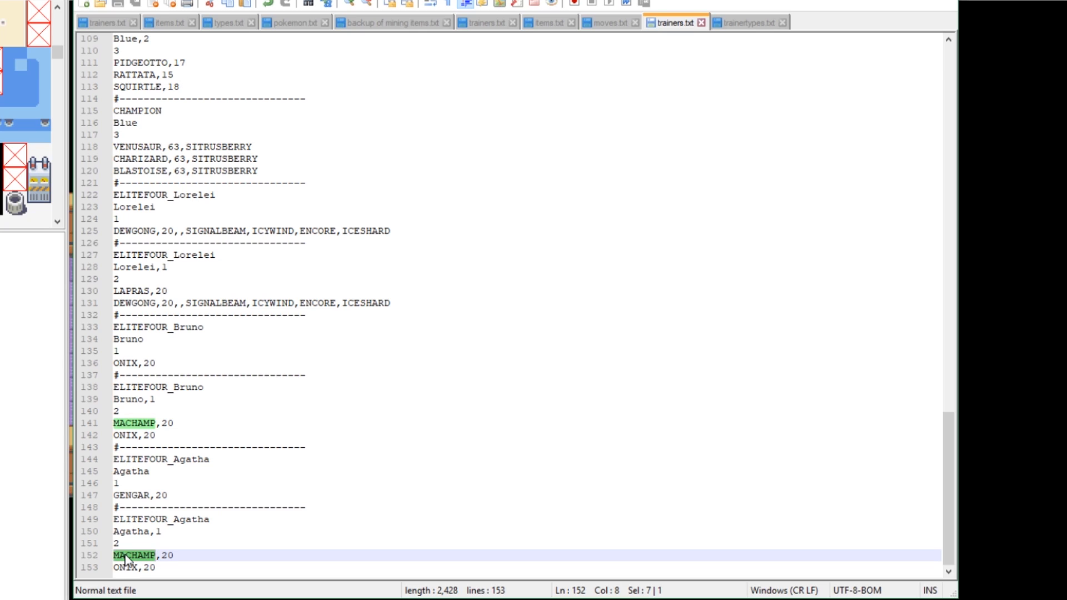
text(MISD)
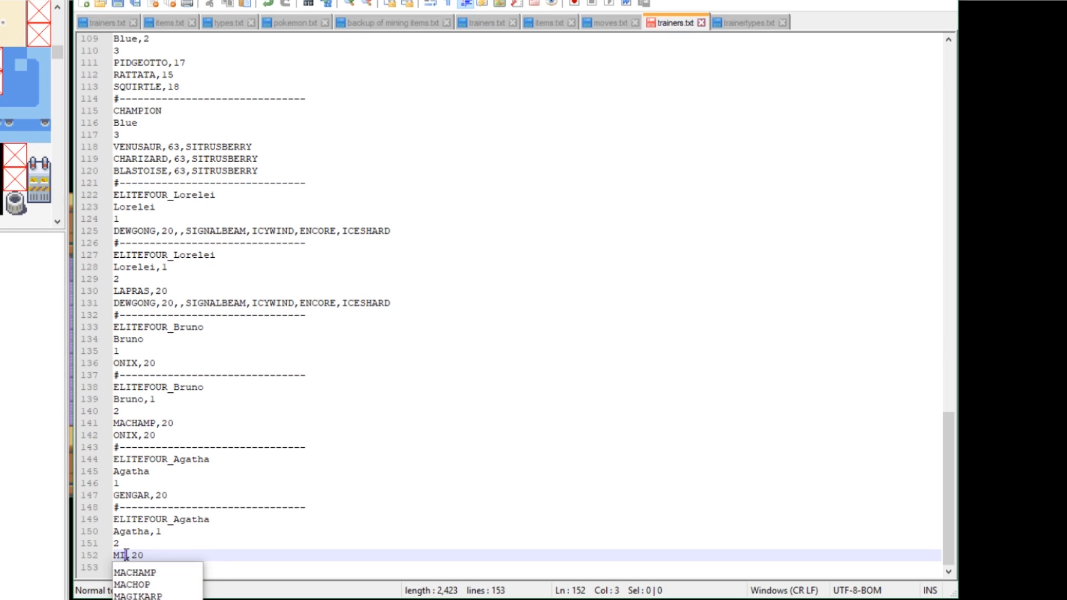
text(REA)
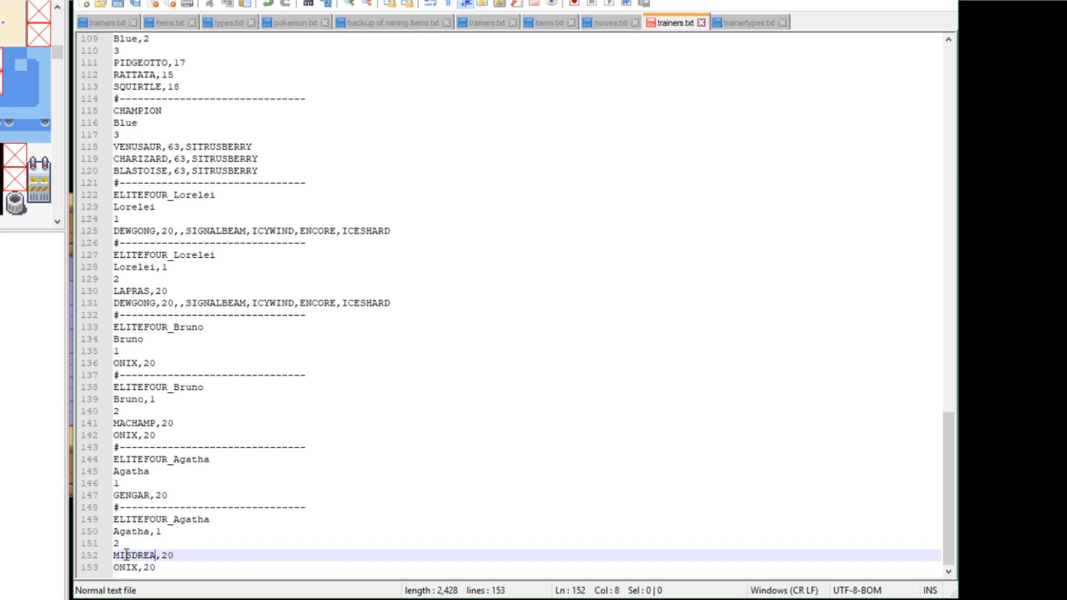
text(VUS)
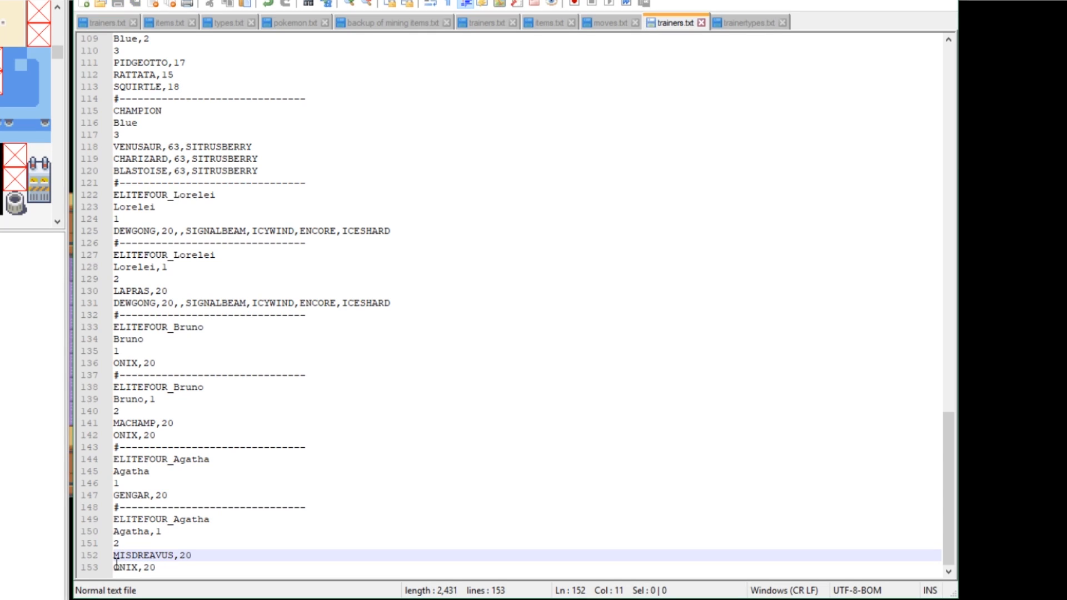
Replace ONIX in Agatha's rematch entry with GENGAR, save the file, and check both of her entries.
double_click(119, 567)
text(GNE)
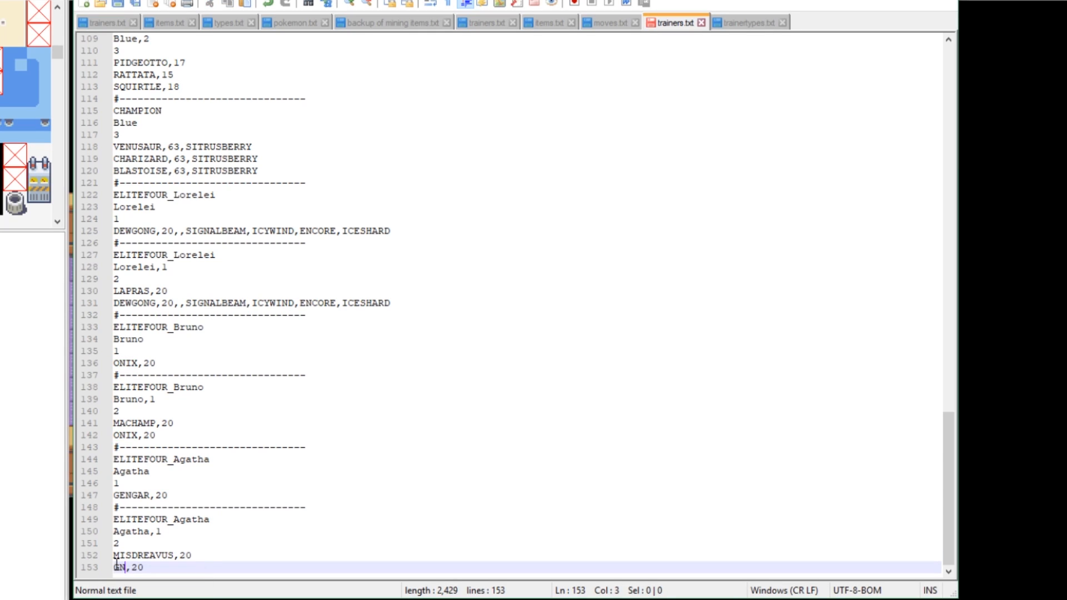
key(BackSpace)
key(BackSpace)
text(ENGAR)
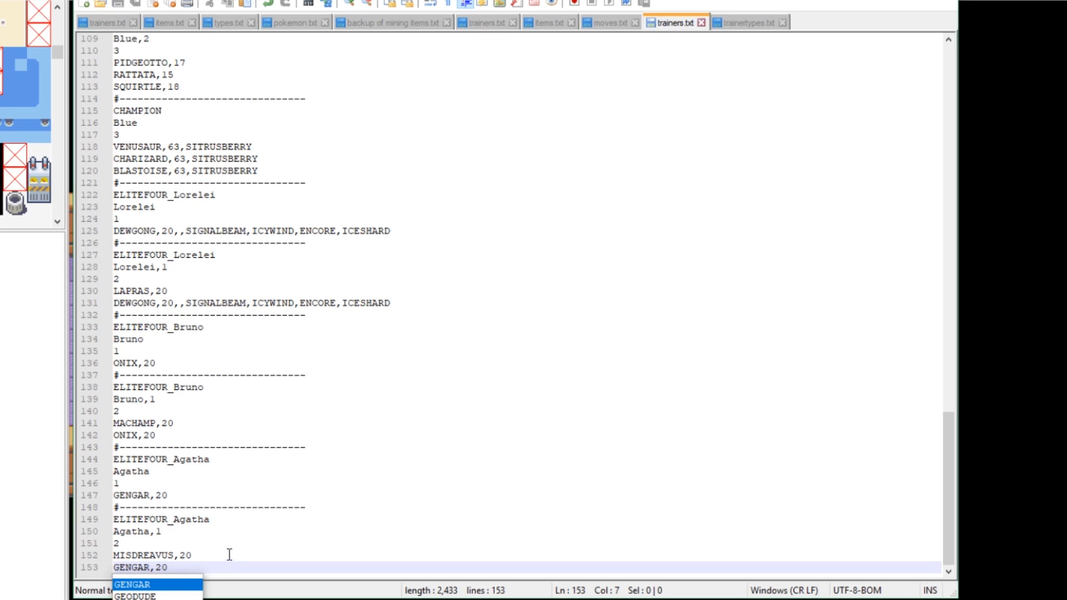
click(212, 523)
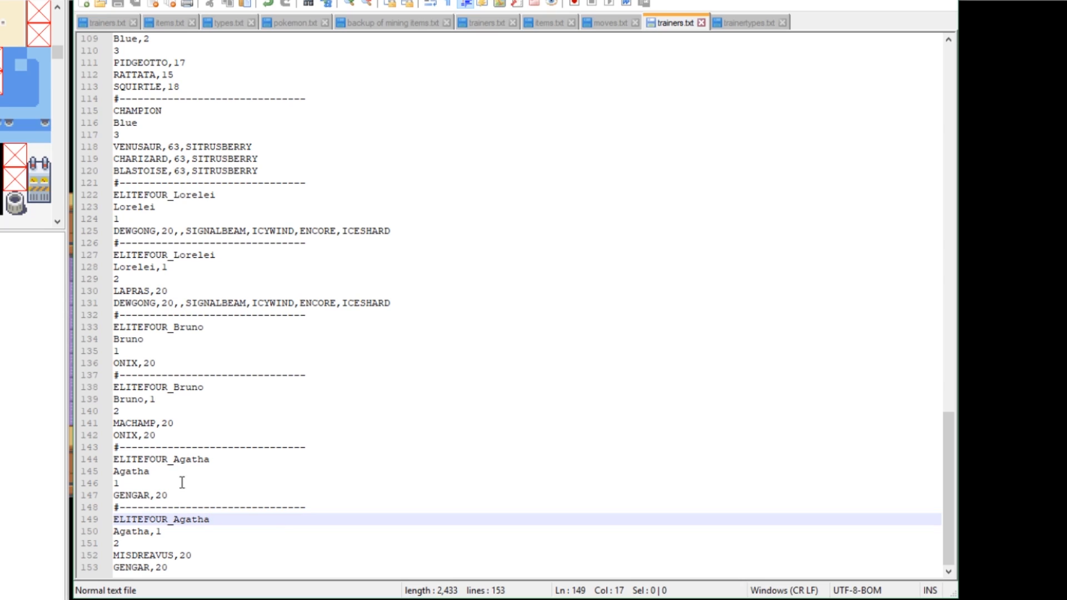
drag(181, 496, 110, 458)
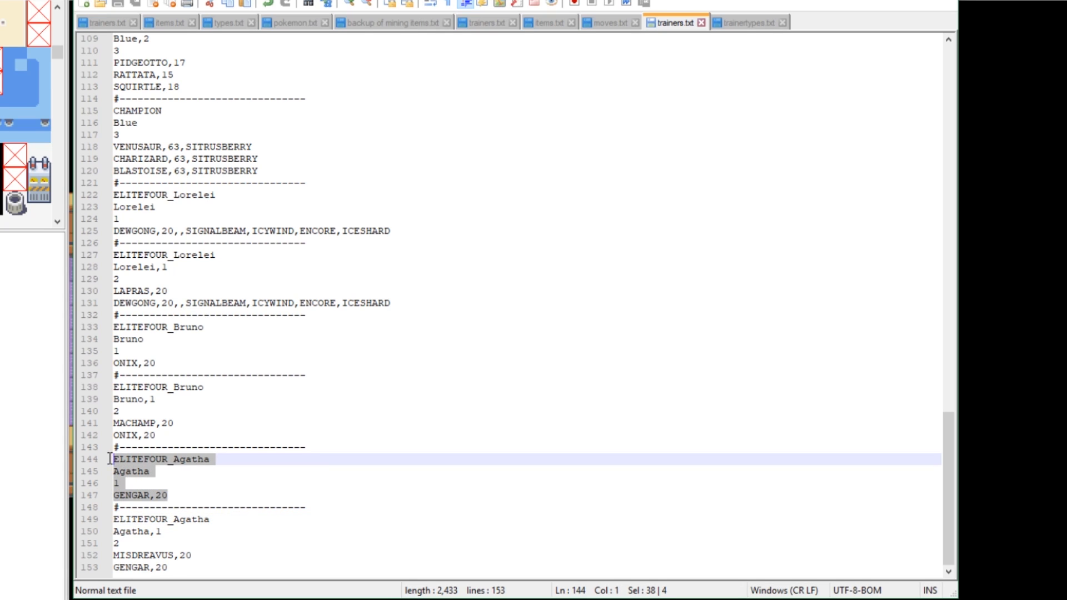
drag(176, 567, 113, 519)
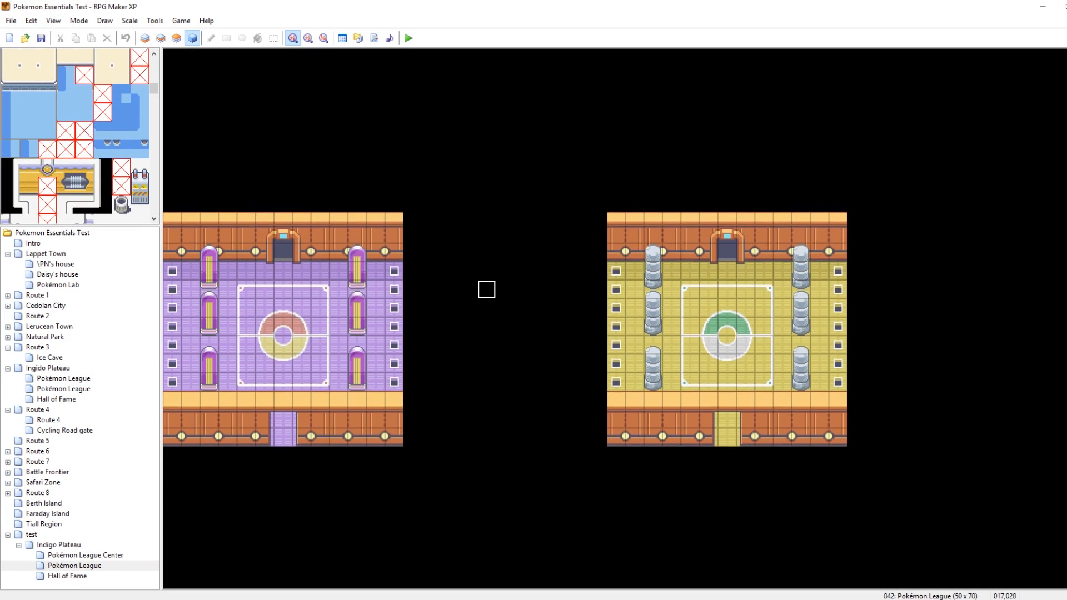
In RPG Maker XP, copy the E4 trainer event from the second room to the centre of the purple third room.
scroll(1013, 200, up, 5)
click(727, 169)
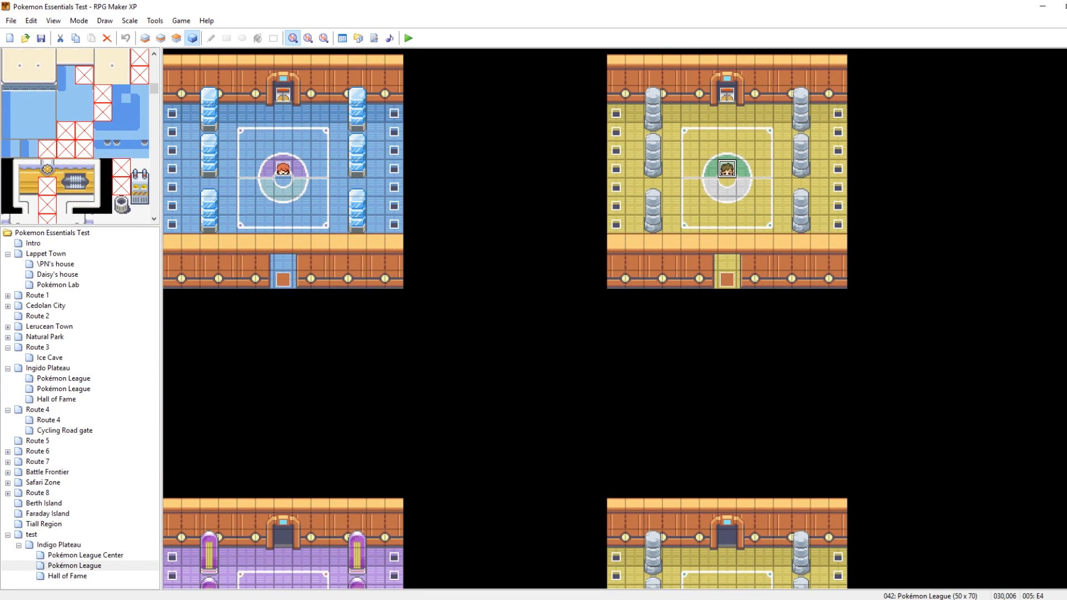
scroll(311, 322, down, 5)
click(283, 316)
key(ctrl+v)
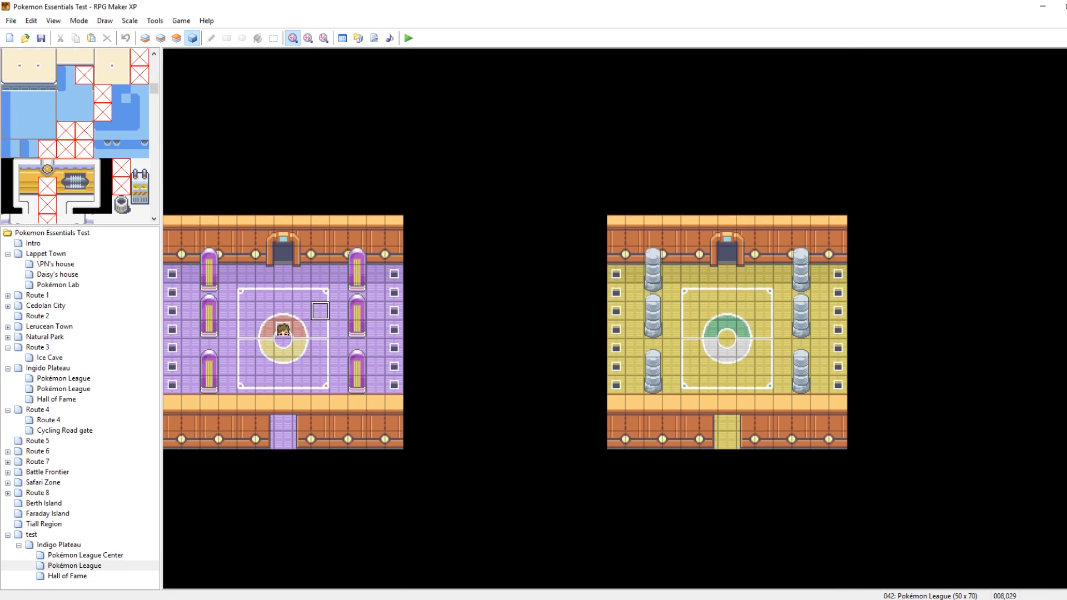
Copy the wall event from the second room's entrance to the purple third room's entrance and confirm its event settings.
scroll(797, 228, up, 5)
click(727, 257)
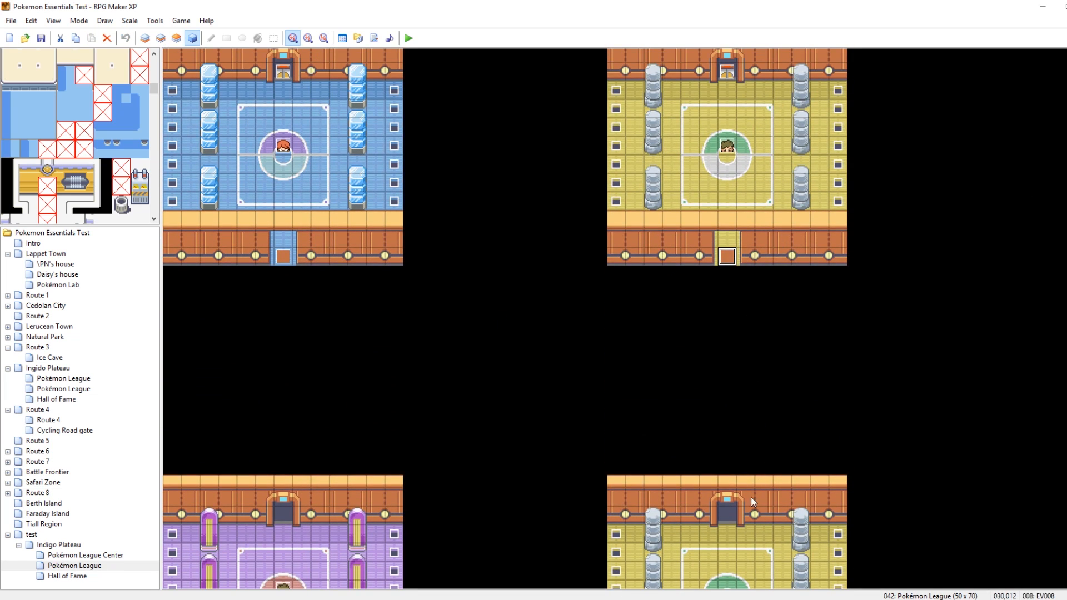
scroll(397, 432, down, 5)
click(283, 431)
double_click(282, 432)
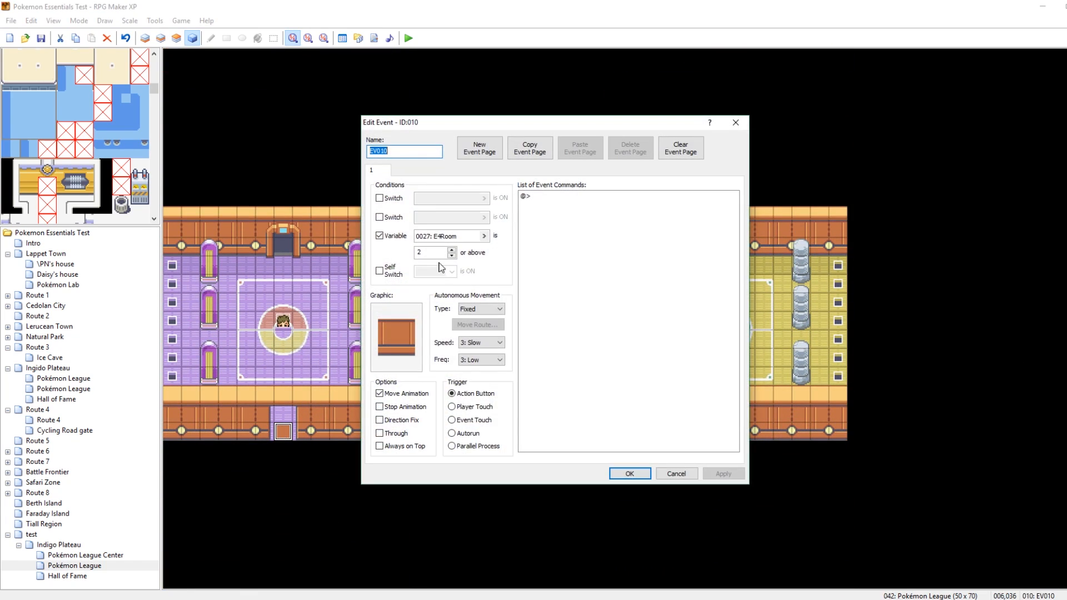
click(627, 473)
Review the E4Beaten condition and the commands on page 2 of the second room's door event.
scroll(523, 376, up, 5)
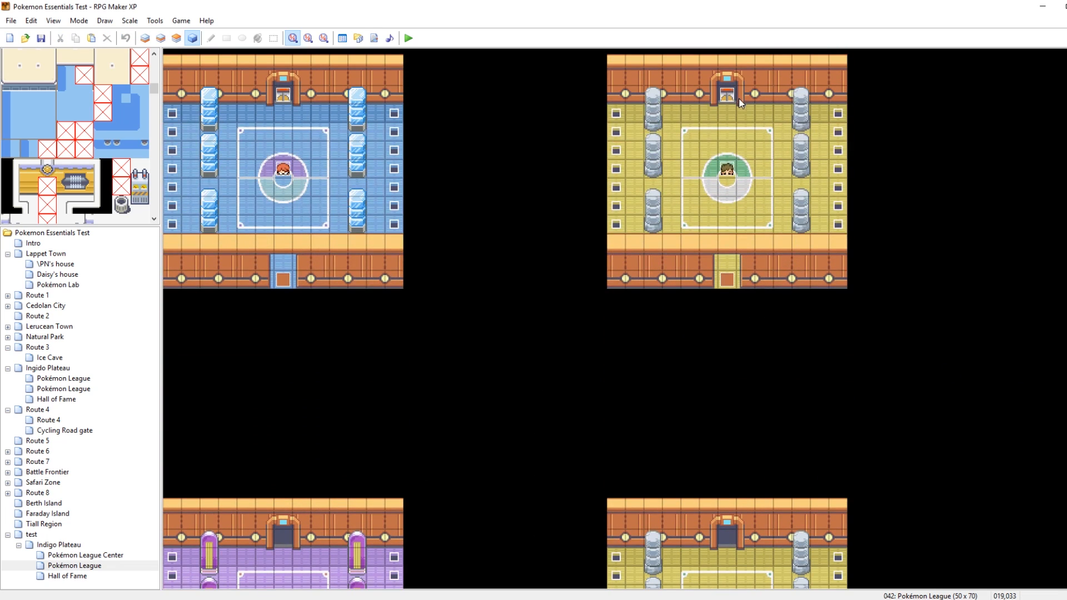
double_click(726, 95)
click(404, 171)
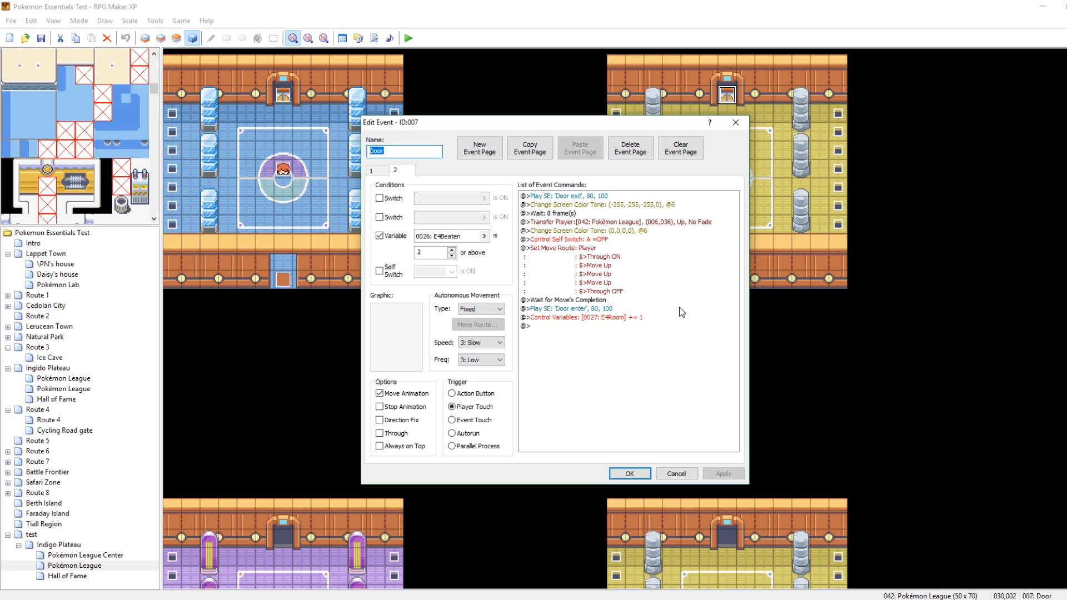
click(734, 122)
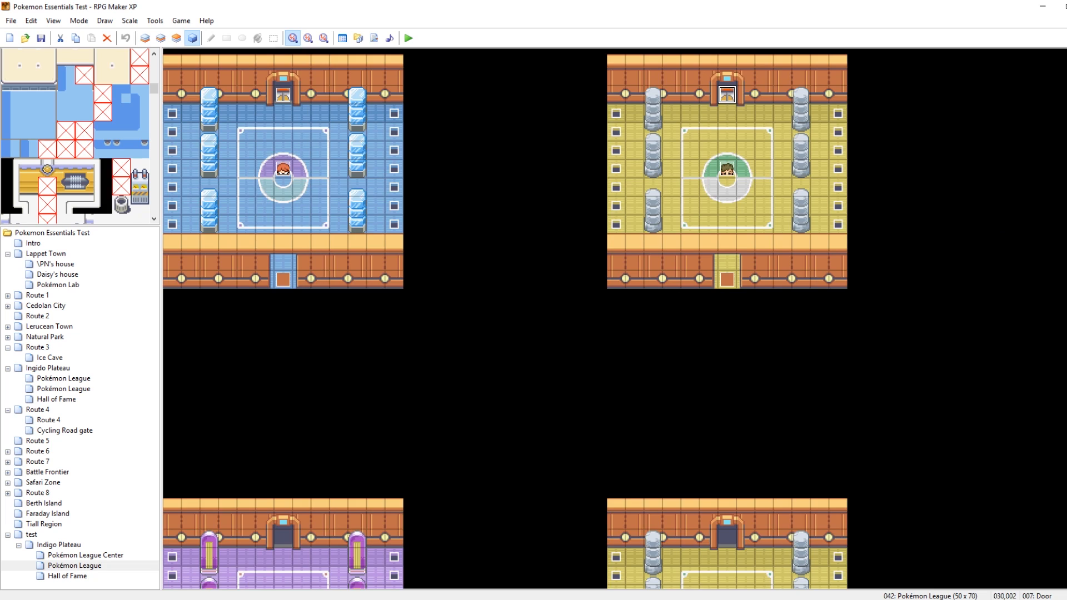
Open the E4 event in the purple third room and set its page 1 graphic to trchar069.
scroll(788, 131, down, 3)
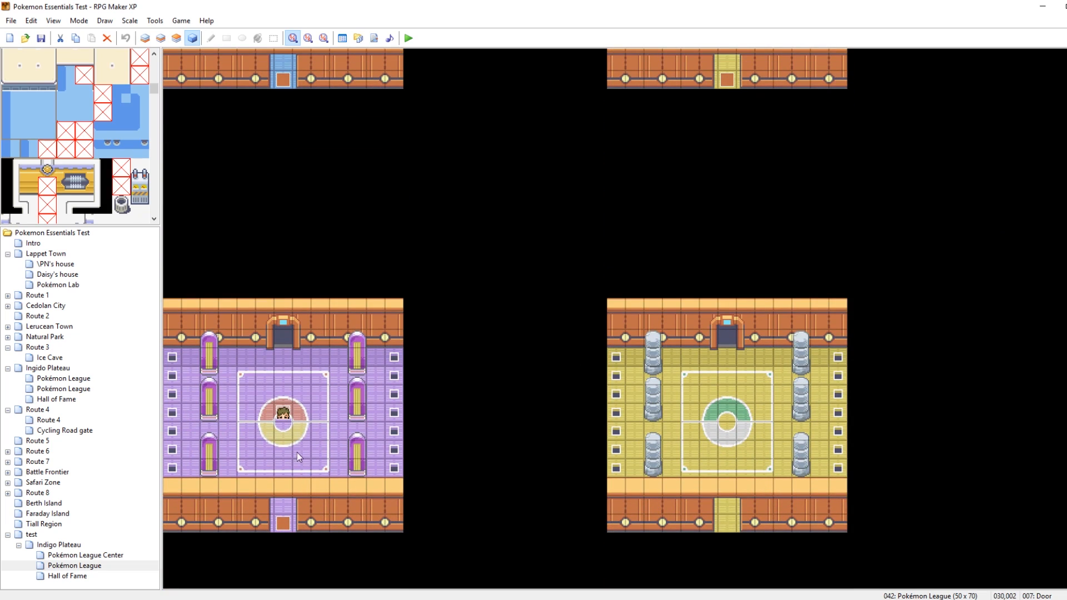
scroll(614, 316, down, 2)
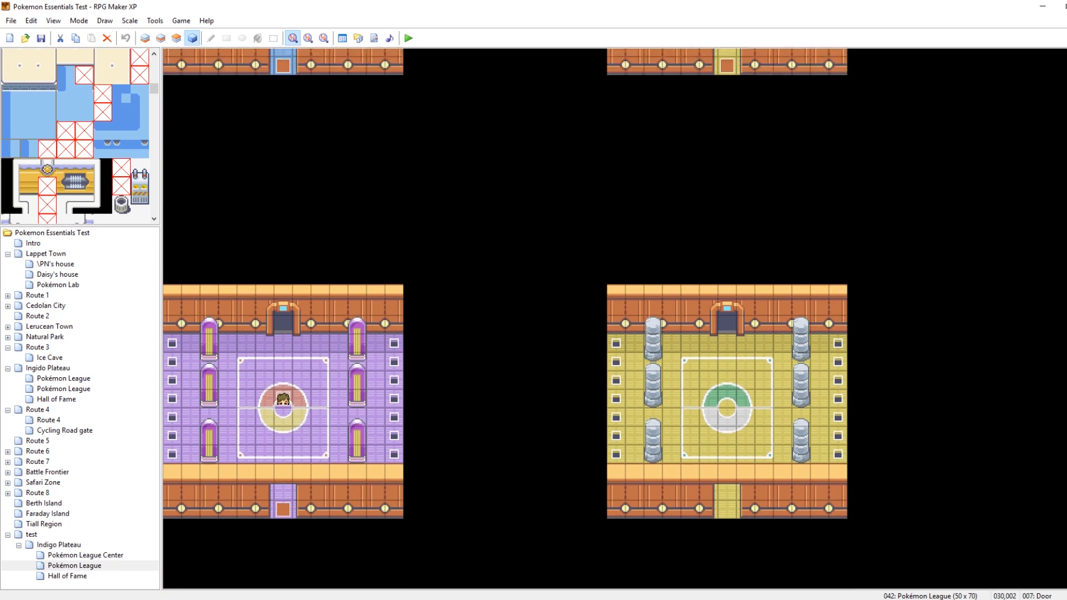
double_click(283, 302)
double_click(400, 336)
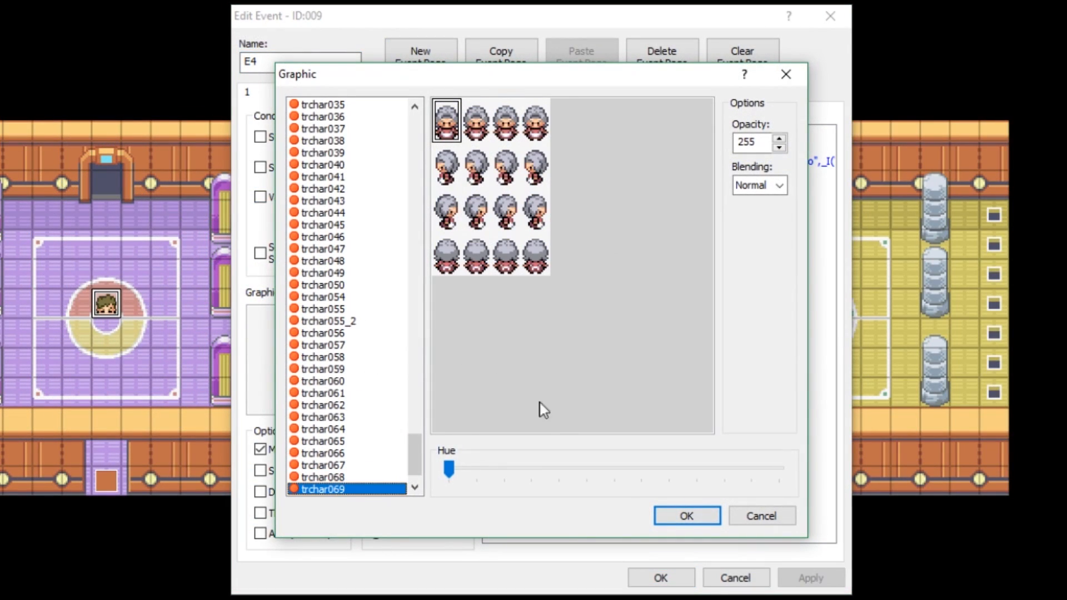
click(687, 515)
Set the graphic of the E4 event's rematch page to trchar069 as well.
click(287, 93)
double_click(304, 354)
key(Down)
click(686, 515)
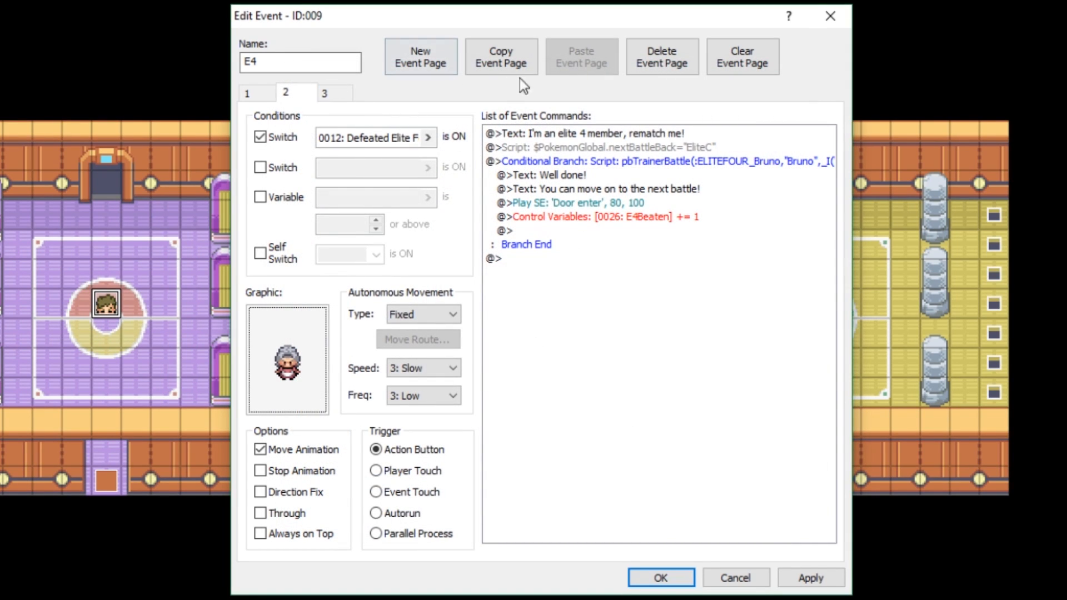
Delete page 2, the rematch page, from the third room's E4 event.
click(666, 64)
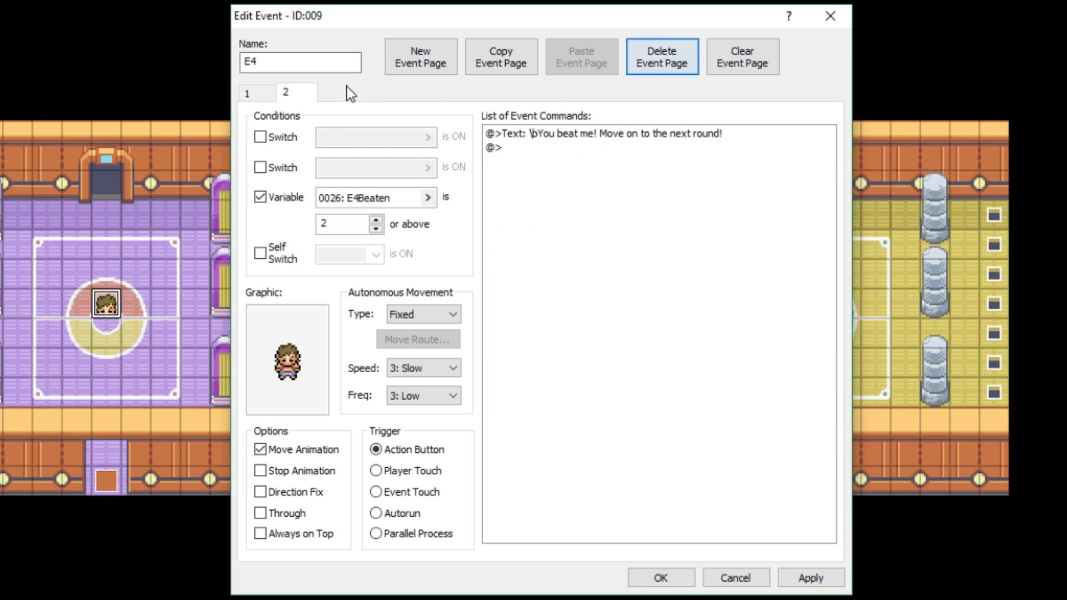
Set the graphic of the E4 event's page 2 to trchar069 and its E4Beaten condition to 3 or above.
click(254, 93)
click(285, 93)
double_click(305, 348)
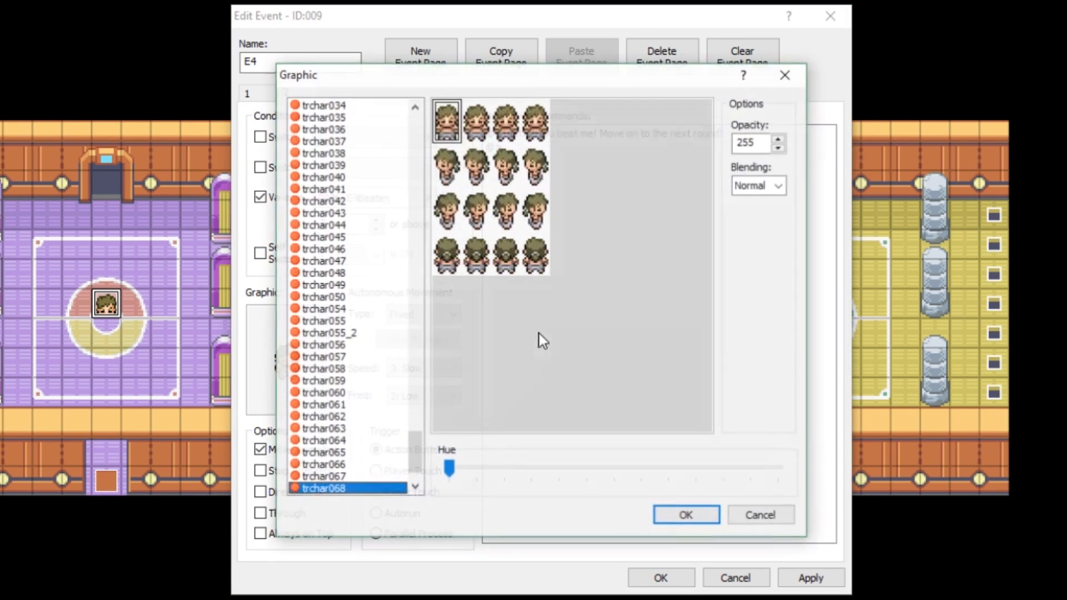
key(Down)
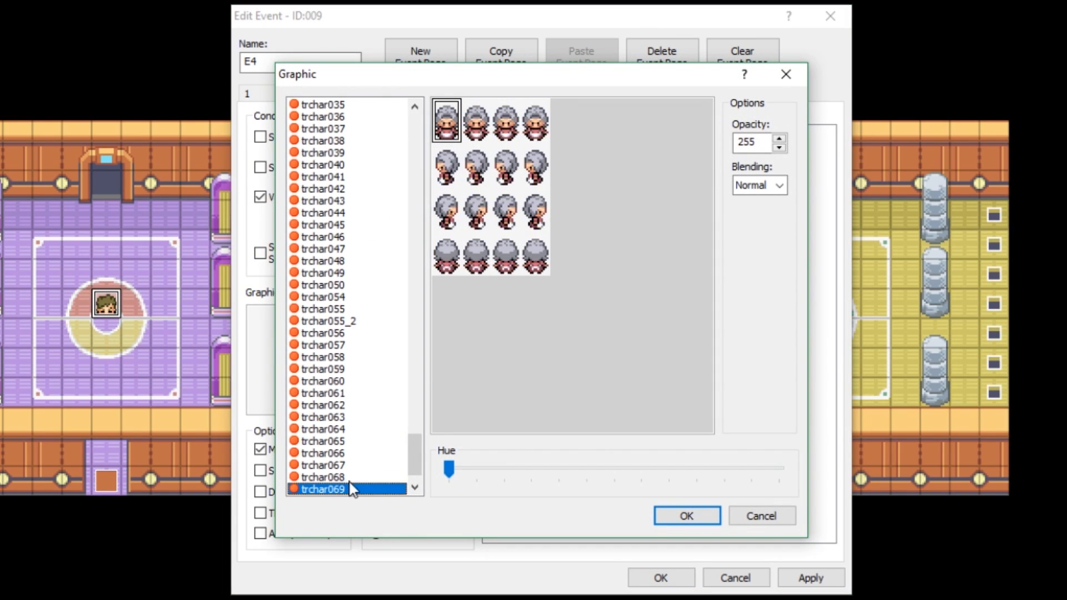
key(Return)
click(377, 219)
click(811, 577)
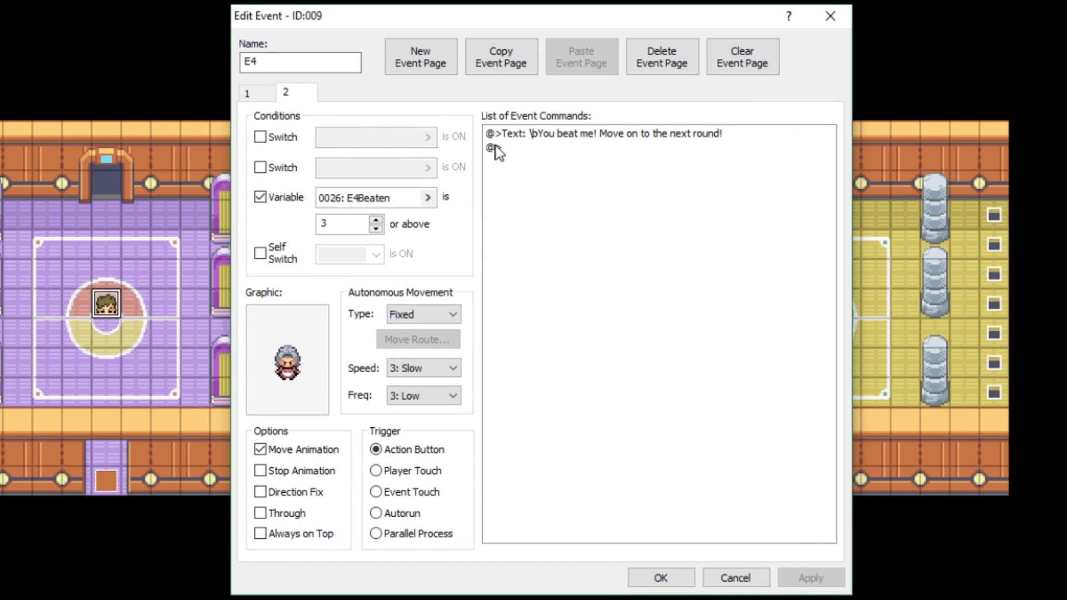
Switch to File Explorer and look up the elite battle backgrounds in the project's Graphics\Battlebacks folder.
click(258, 95)
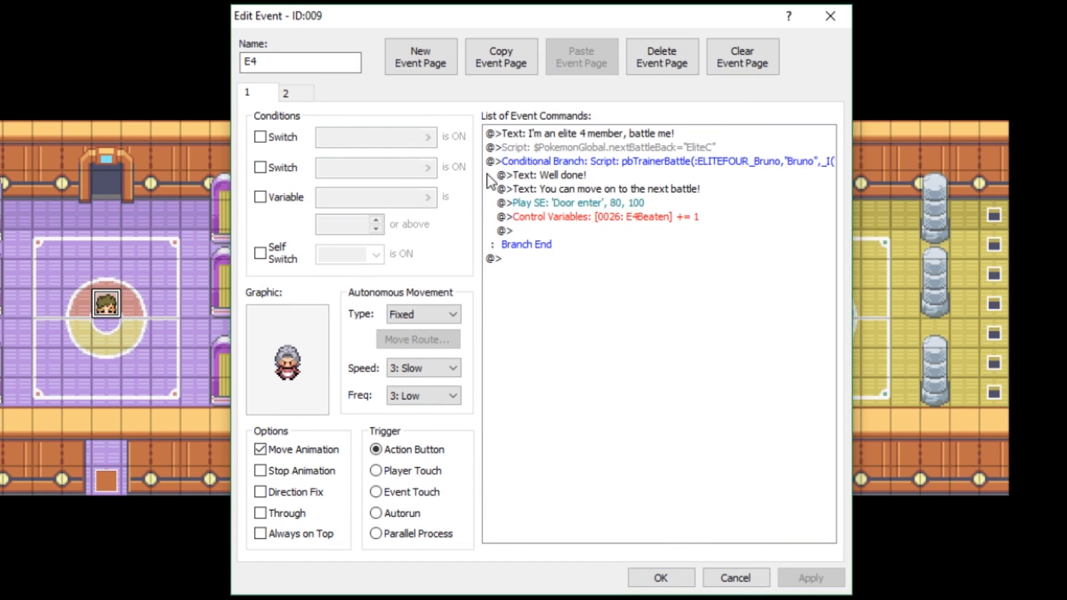
click(614, 146)
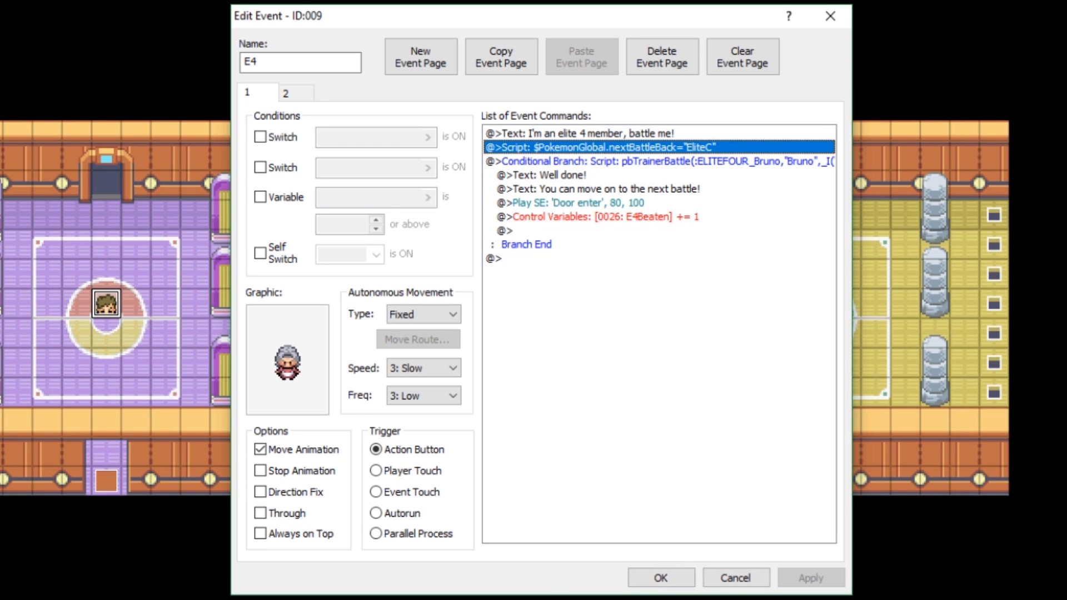
key(alt+Tab)
click(572, 141)
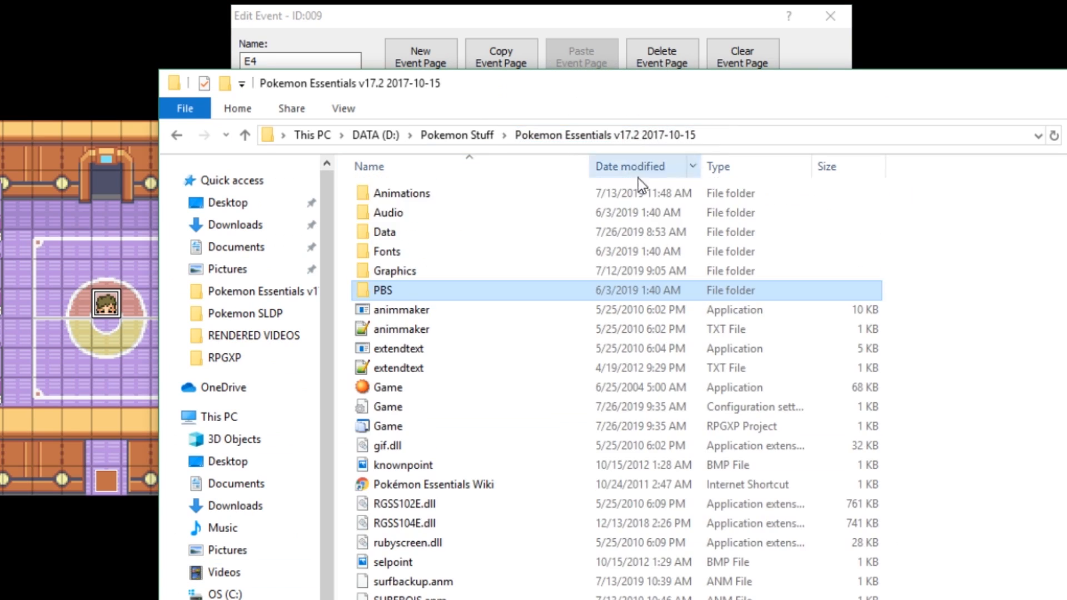
double_click(395, 270)
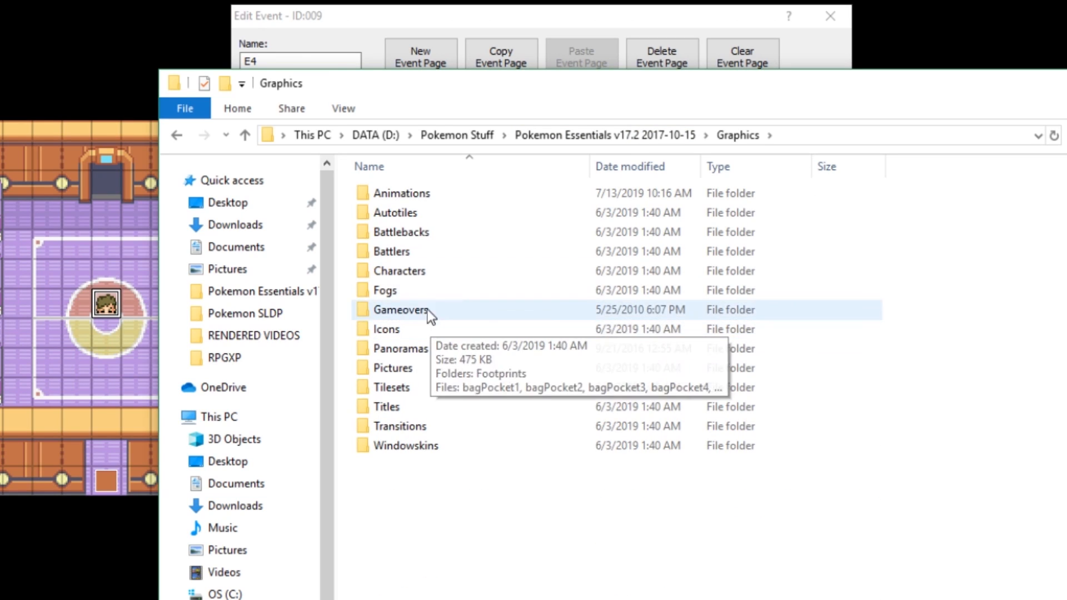
double_click(423, 233)
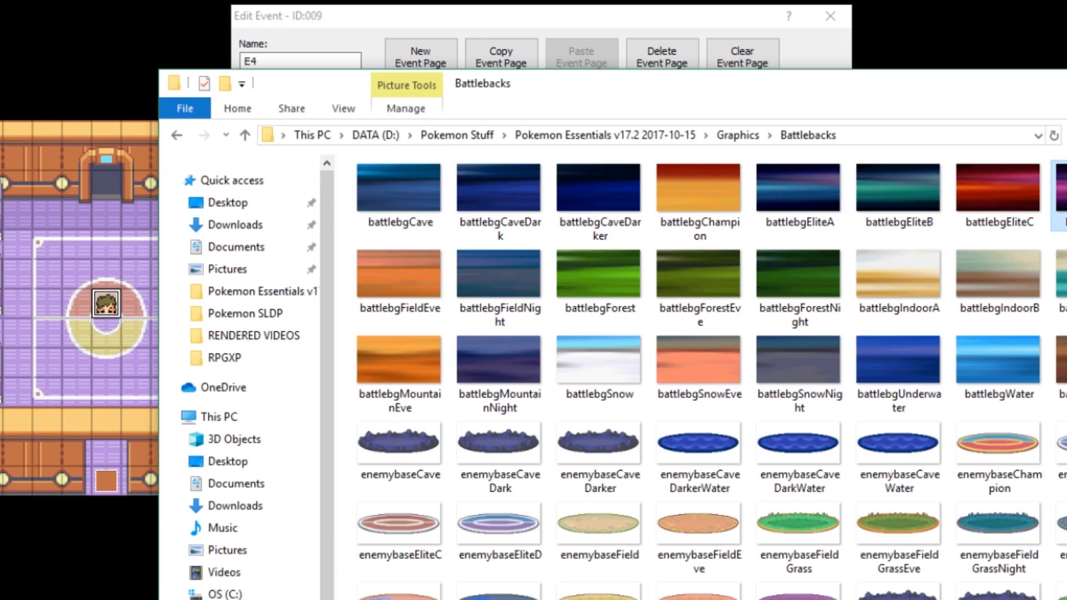
click(657, 12)
Edit the nextBattleBack script on page 1 of the E4 event to use "EliteD".
key(Up)
right_click(606, 148)
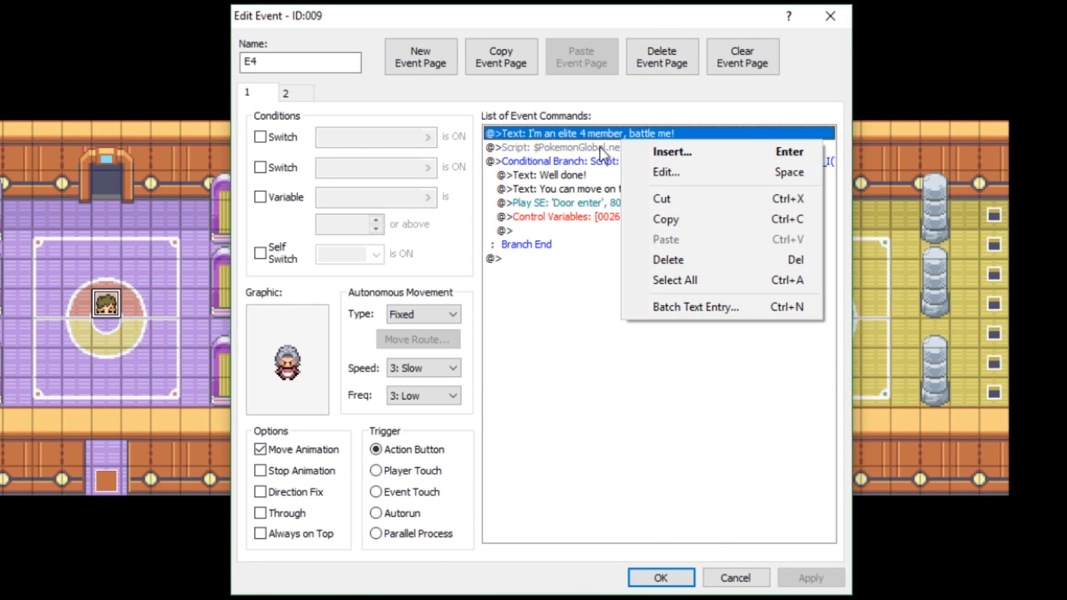
click(608, 149)
right_click(609, 150)
click(667, 178)
key(Left)
key(BackSpace)
text(D)
click(672, 426)
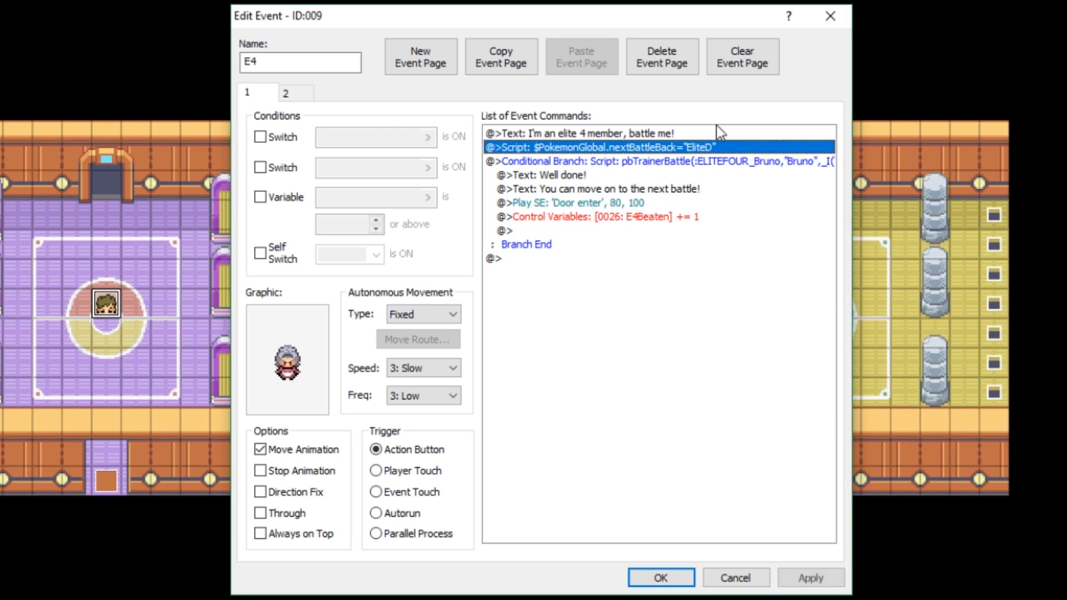
Change the trainer type in page 1's pbTrainerBattle condition to ELITEFOUR_Agatha.
click(698, 161)
right_click(697, 161)
click(731, 195)
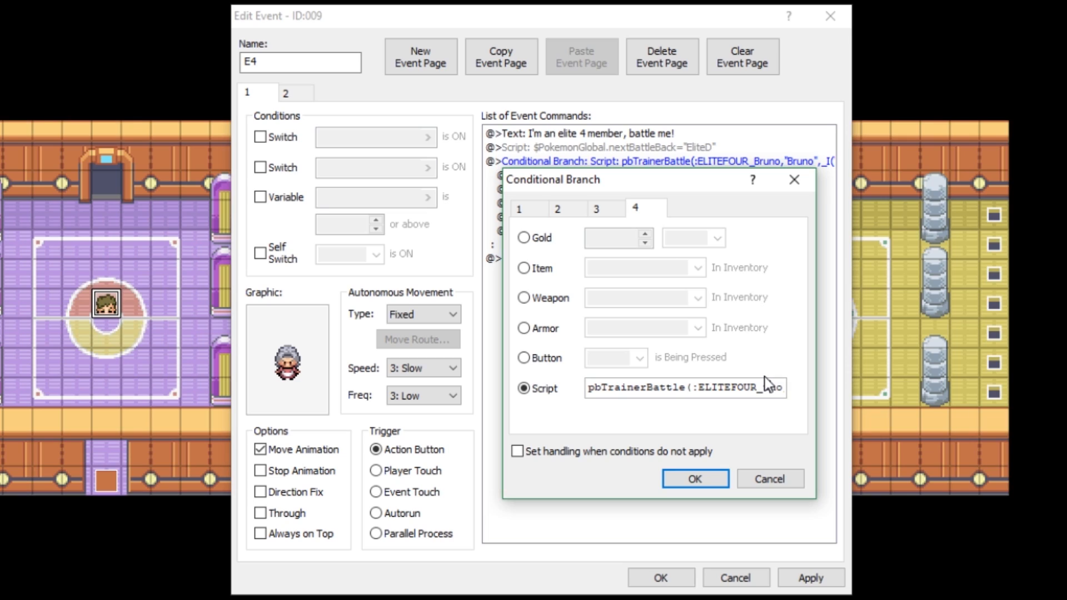
key(Right)
key(Right)
key(BackSpace)
key(BackSpace)
key(BackSpace)
key(BackSpace)
key(BackSpace)
text(Agatha)
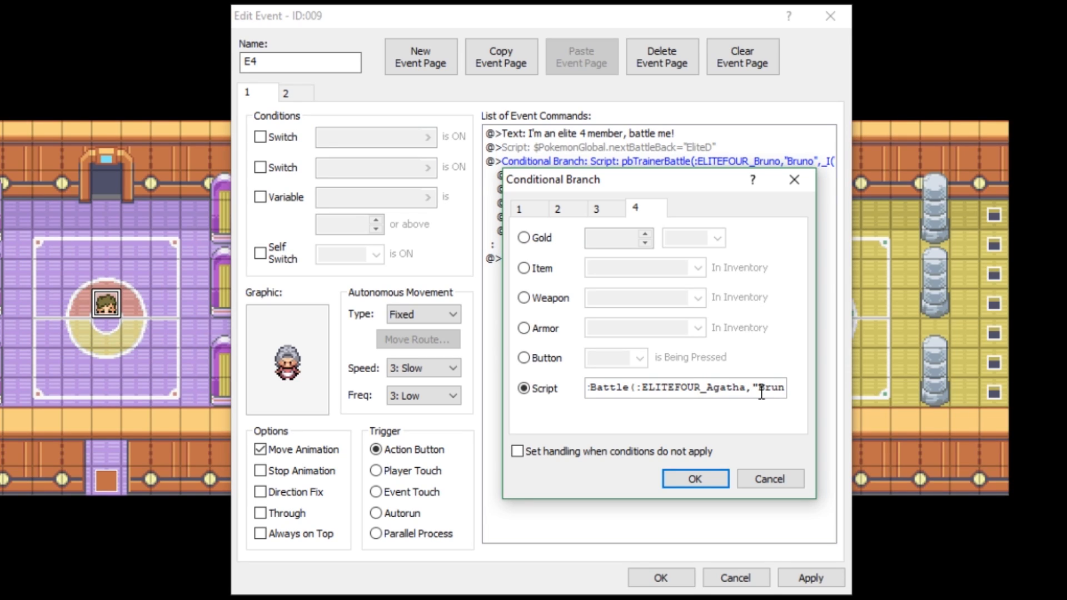
Change the trainer name in the same pbTrainerBattle condition to "Agatha" and apply the event changes.
key(Right)
key(Right)
key(Right)
key(Right)
key(Right)
key(Right)
key(Right)
key(Right)
key(BackSpace)
key(BackSpace)
key(BackSpace)
key(BackSpace)
key(BackSpace)
text(Agatha)
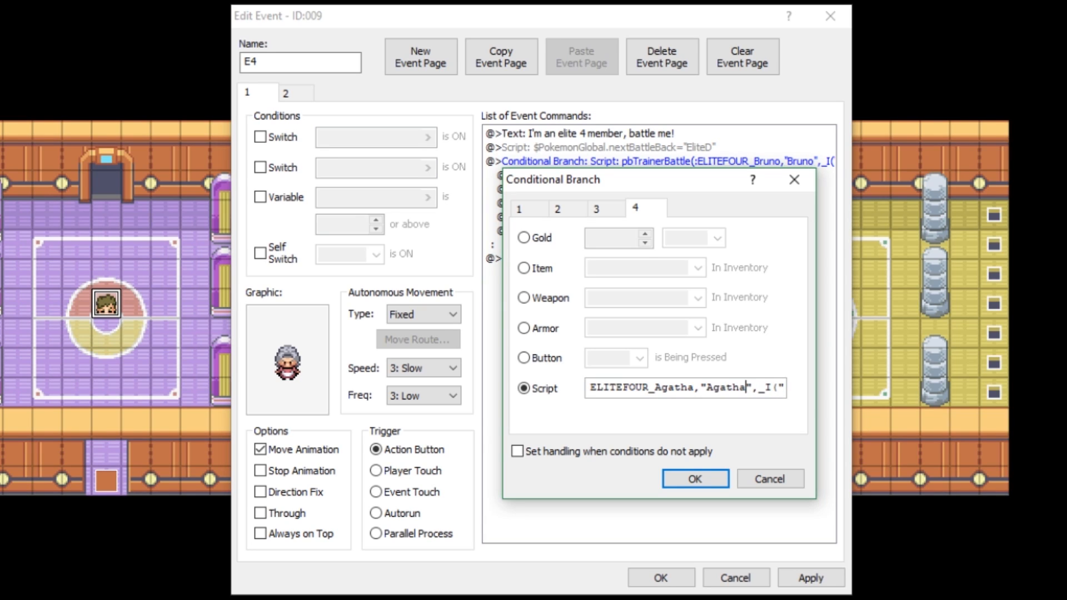
click(714, 473)
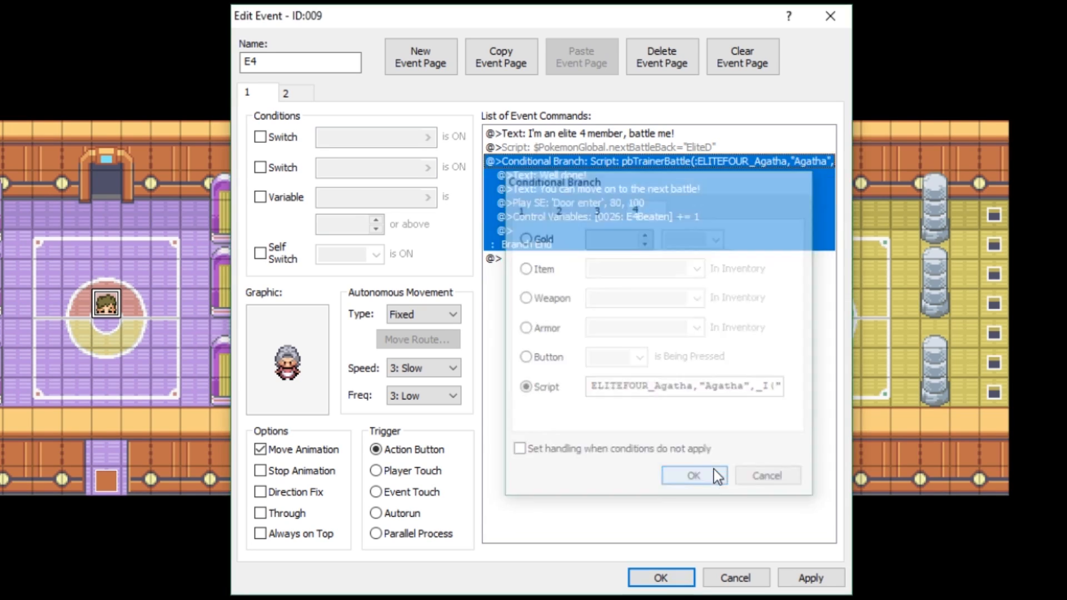
click(792, 578)
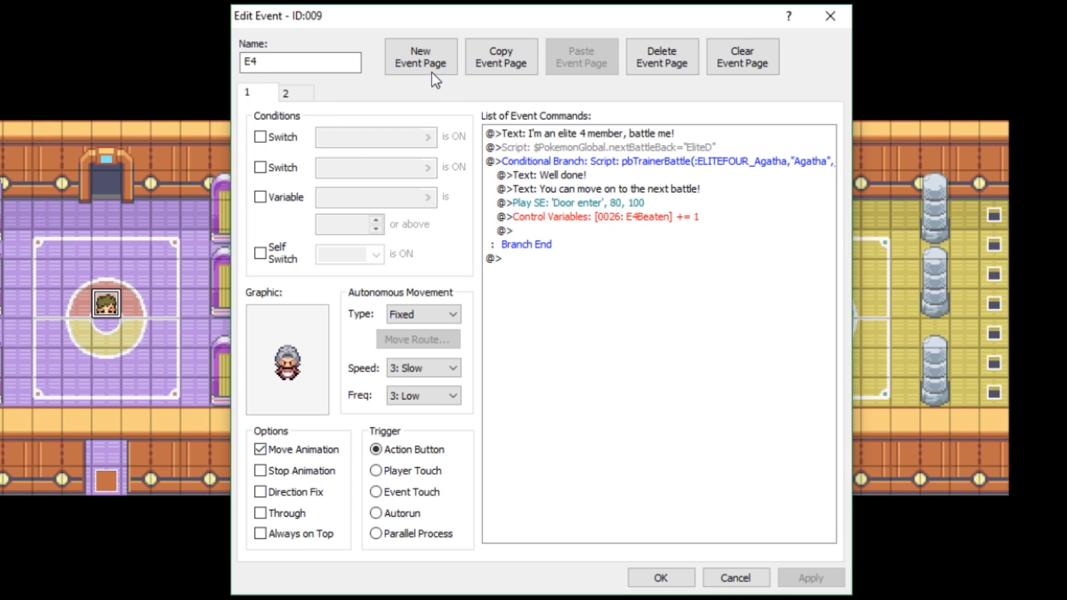
Duplicate page 1 as the rematch page 2 and require switch 0012: Defeated Elite Four to be ON.
click(517, 62)
click(570, 65)
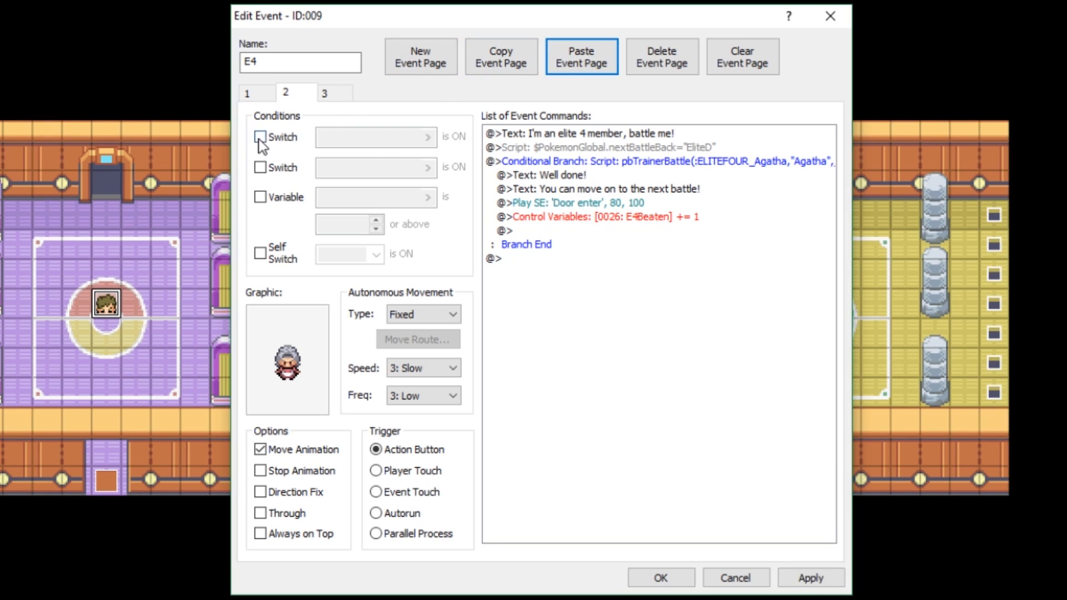
click(341, 141)
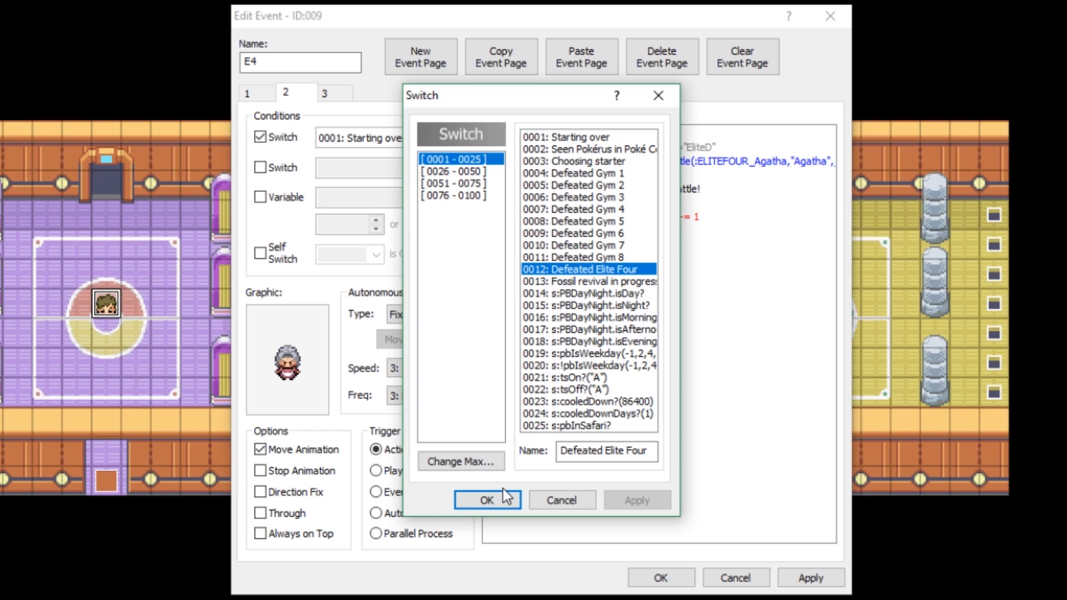
click(505, 494)
Set the last argument of the rematch page's pbTrainerBattle condition to 1 and apply the change.
click(715, 162)
right_click(716, 163)
click(755, 199)
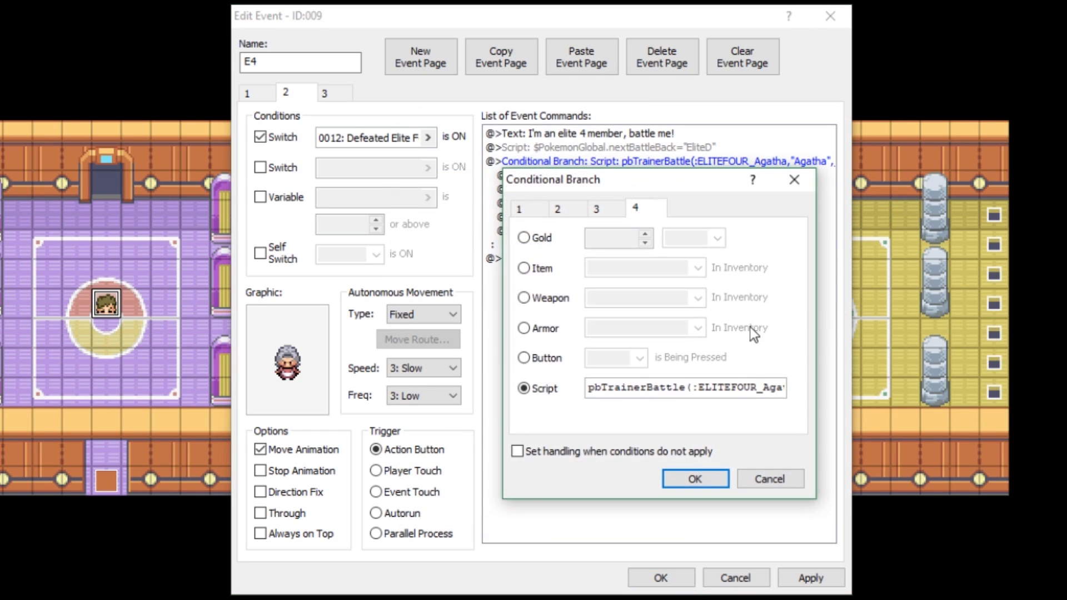
drag(733, 385, 878, 382)
key(Right)
key(Left)
key(BackSpace)
text(`)
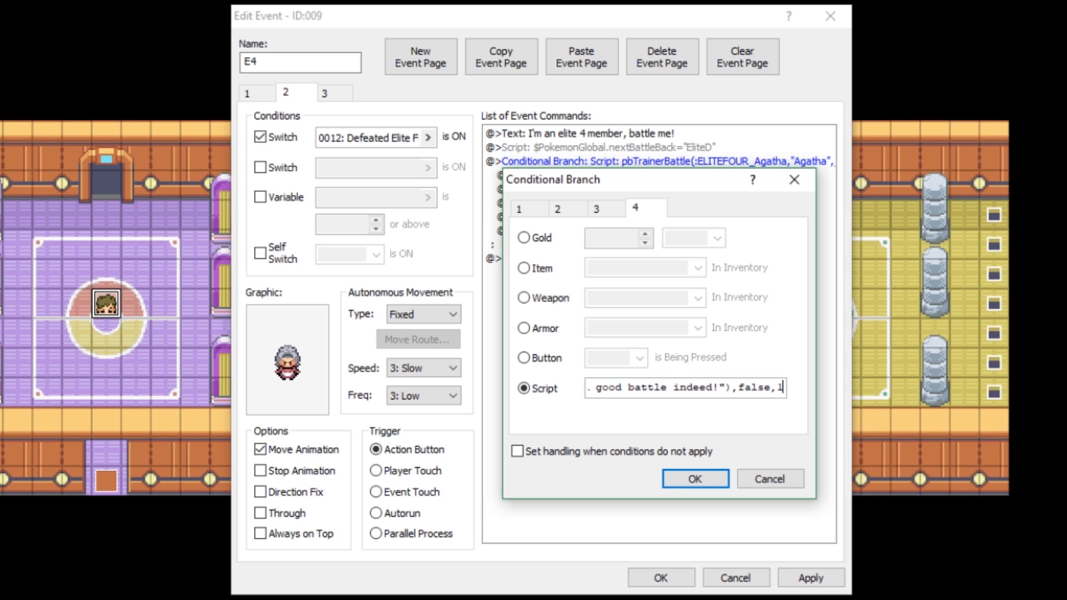
click(694, 479)
click(821, 581)
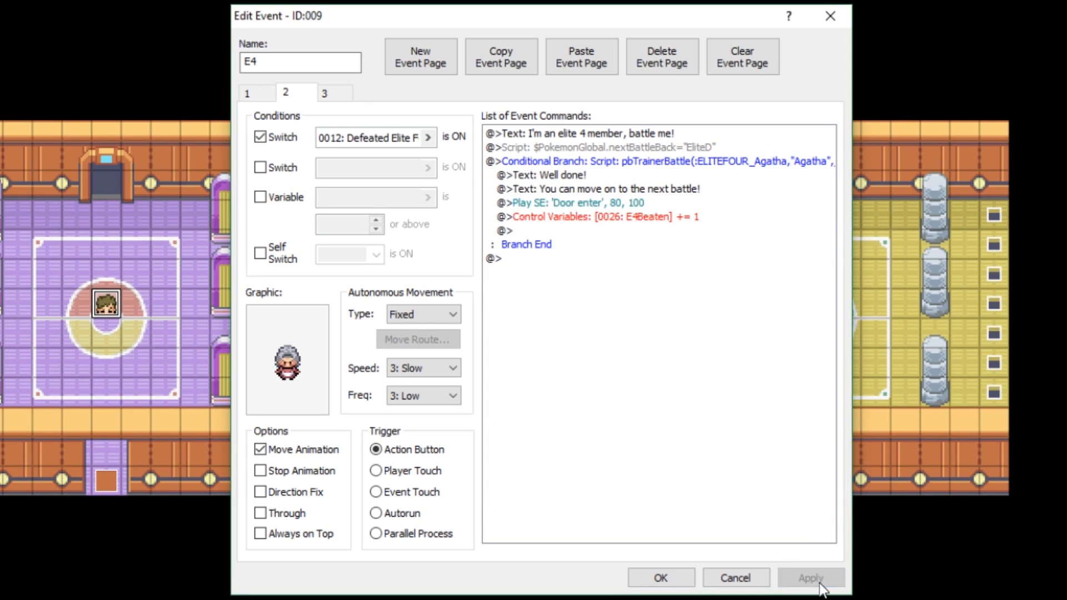
Check page 3 and page 1 of the E4 event and close the event.
click(328, 96)
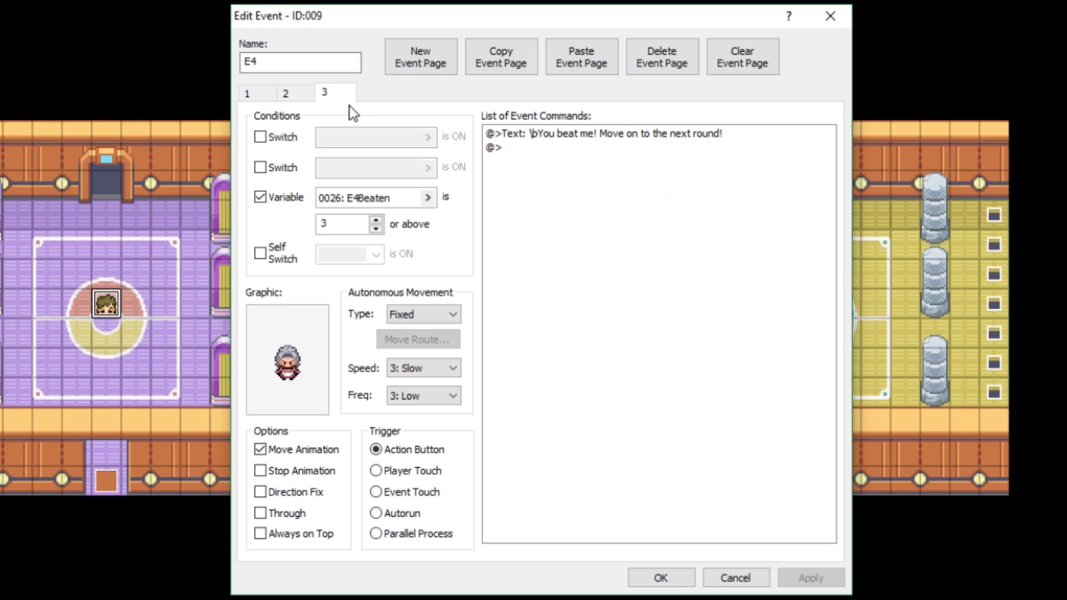
click(251, 94)
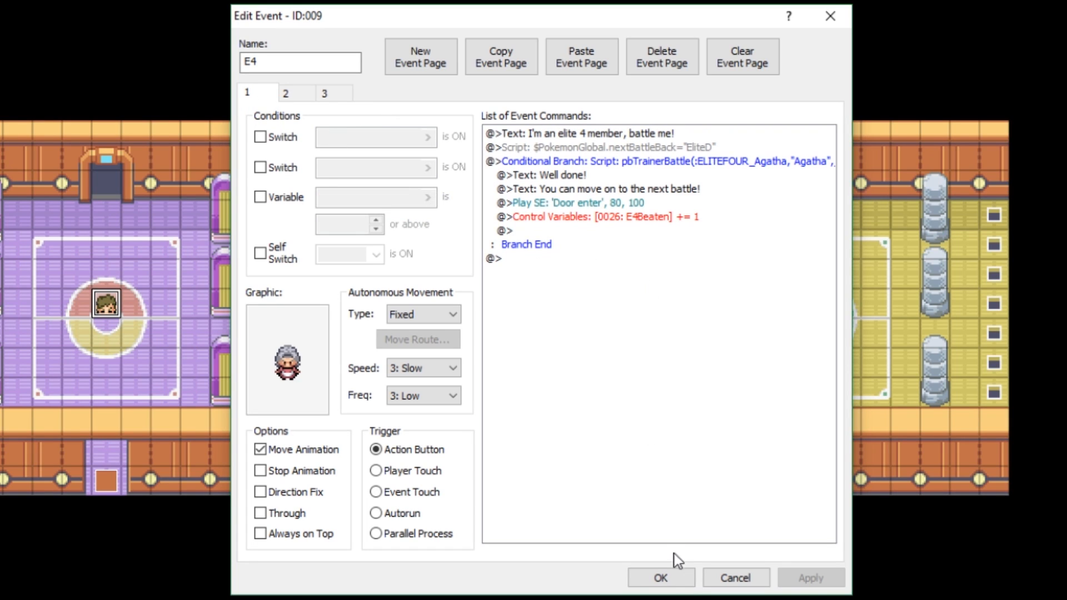
click(673, 579)
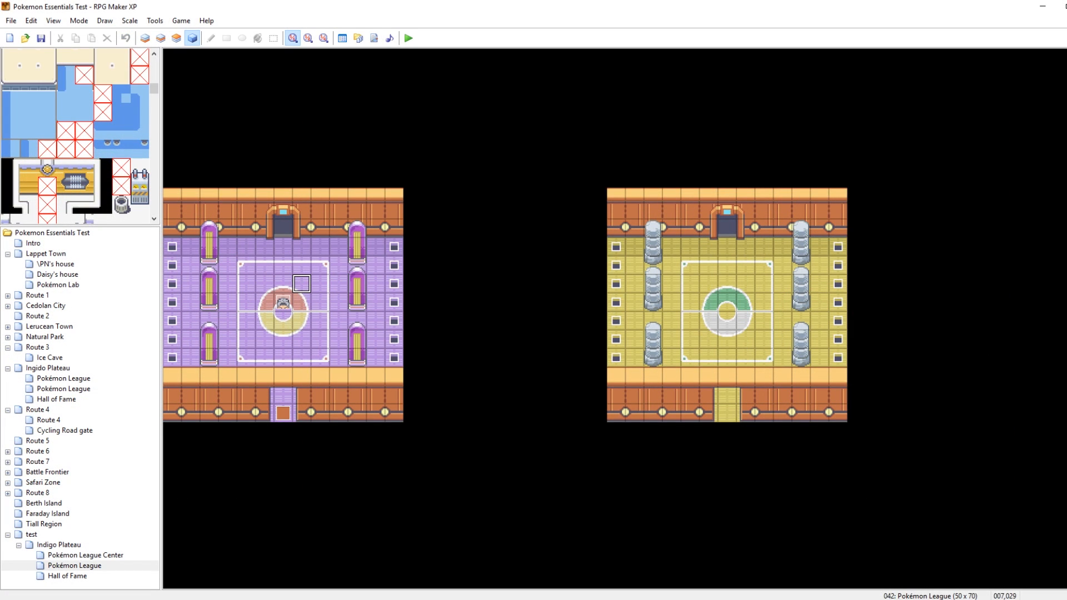
Copy the second room's door event to the purple room's doorway and set its page 2 E4Beaten condition to 3 or above.
scroll(613, 316, up, 5)
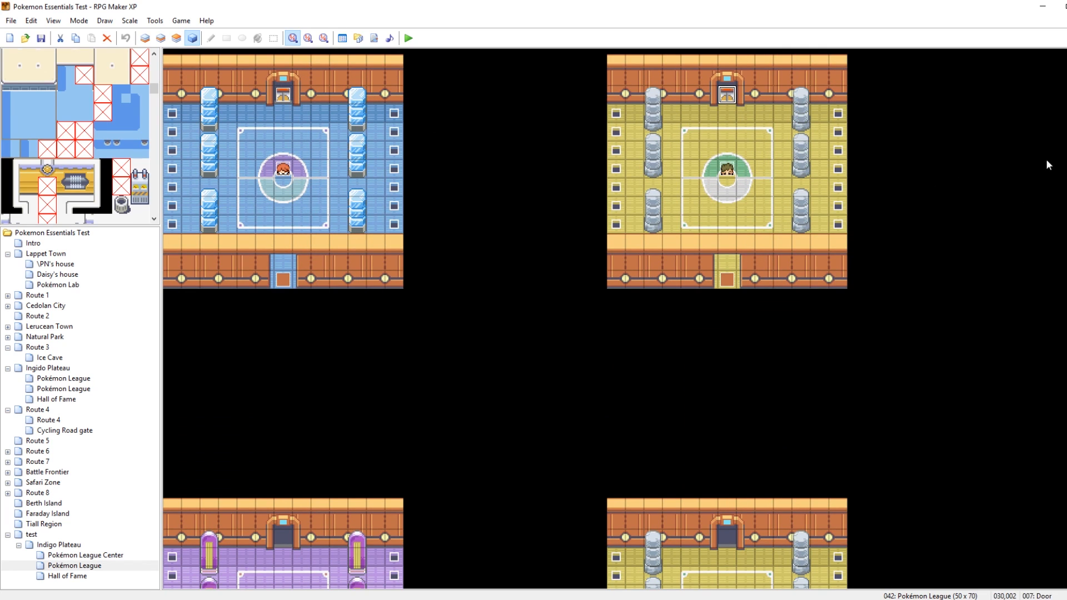
scroll(614, 316, down, 5)
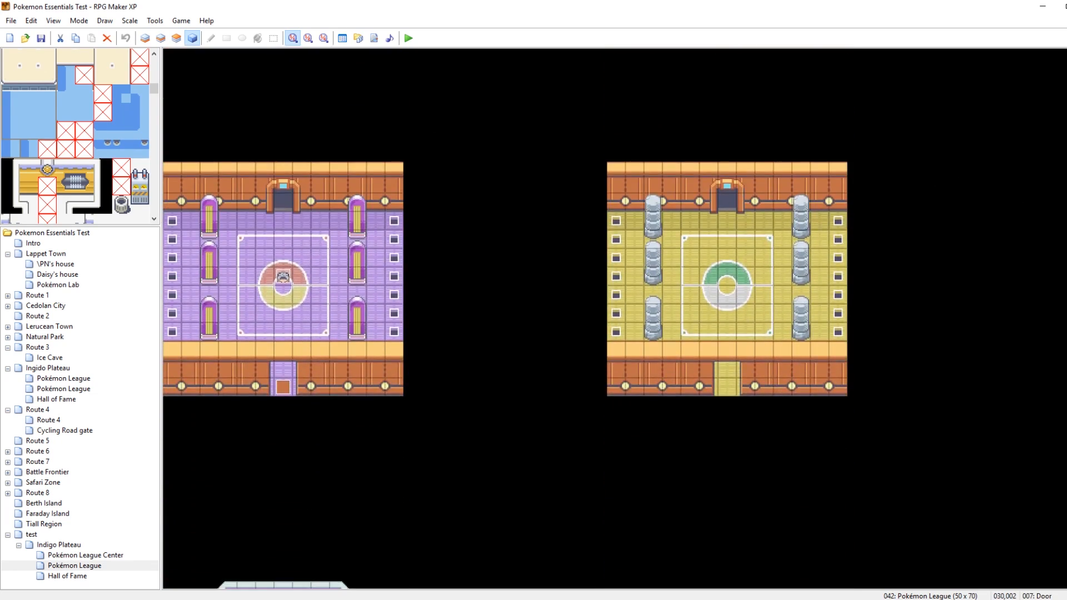
right_click(284, 204)
click(309, 209)
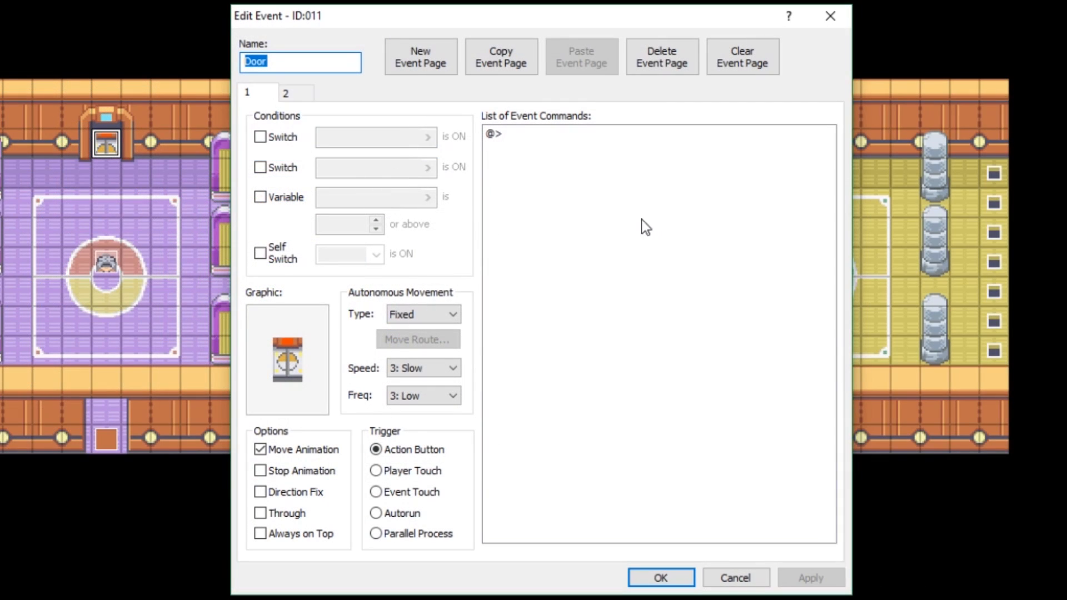
click(289, 96)
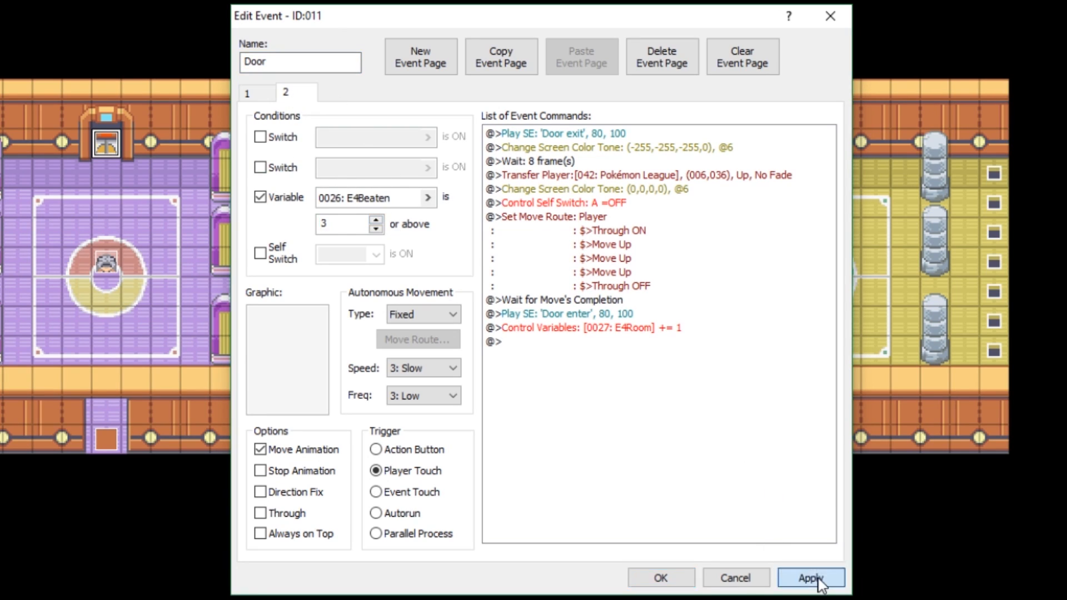
Set the door's Transfer Player destination to the fourth room's entrance at (030,036) on map 042: Pokémon League and save the event.
right_click(621, 178)
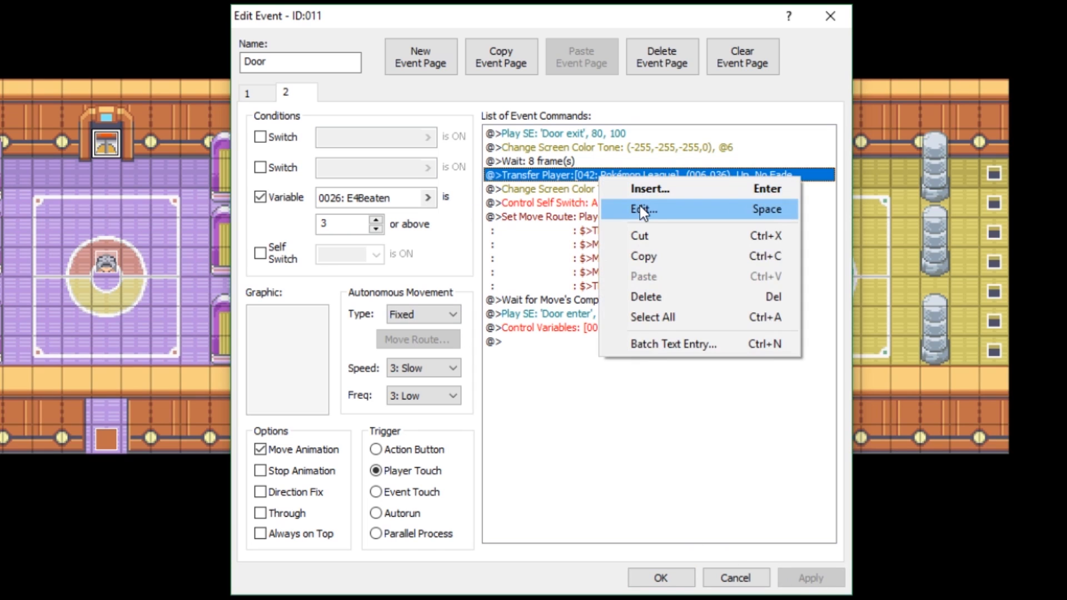
click(640, 207)
click(700, 265)
mouse_move(761, 580)
mouse_down()
mouse_move(615, 569)
mouse_move(773, 581)
mouse_up()
click(894, 493)
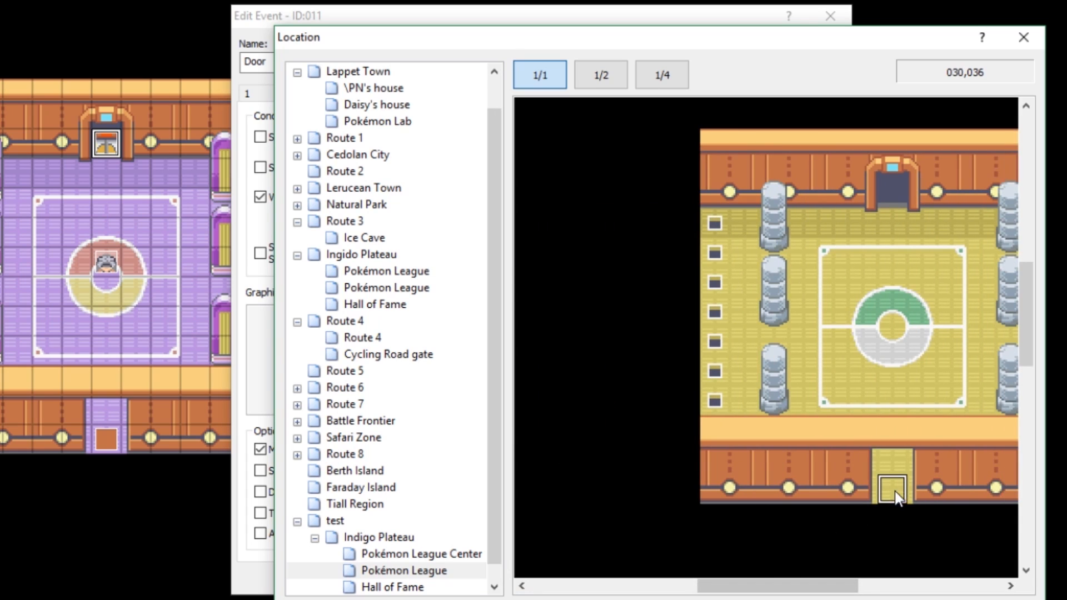
click(901, 598)
click(645, 445)
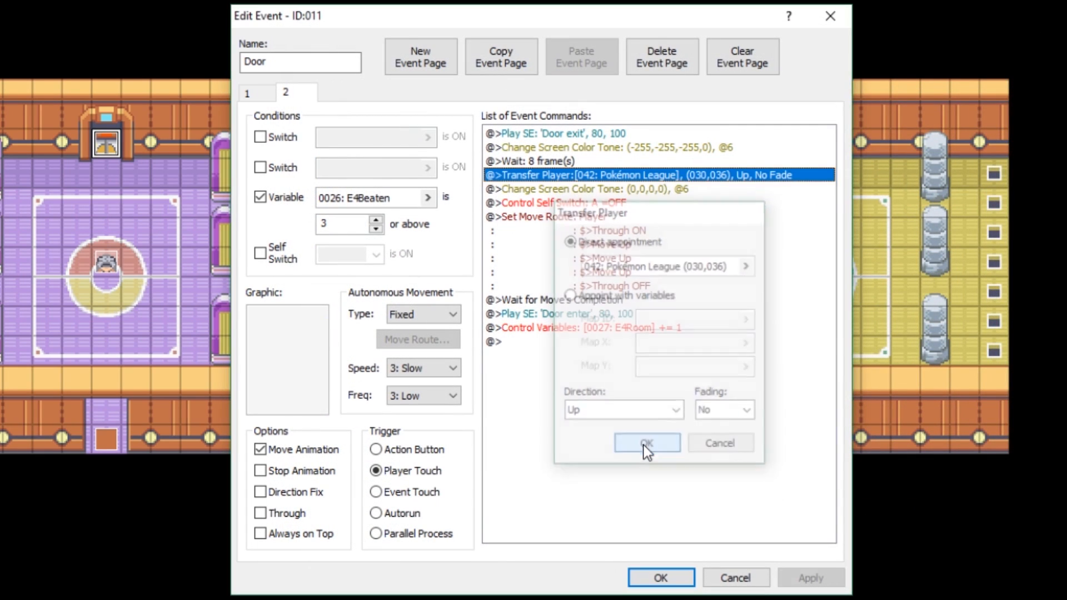
click(800, 575)
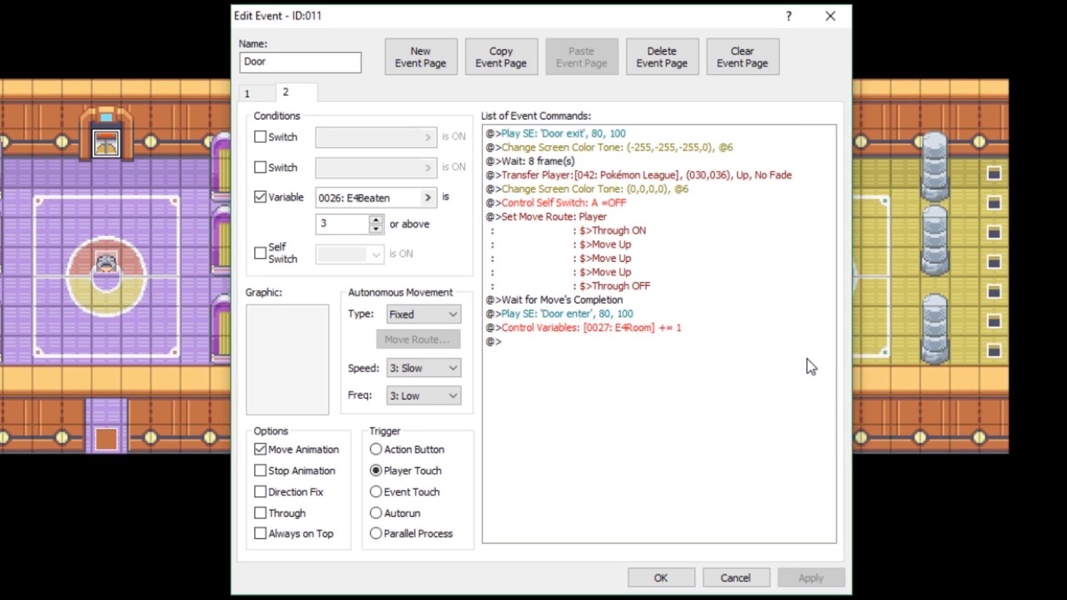
click(662, 577)
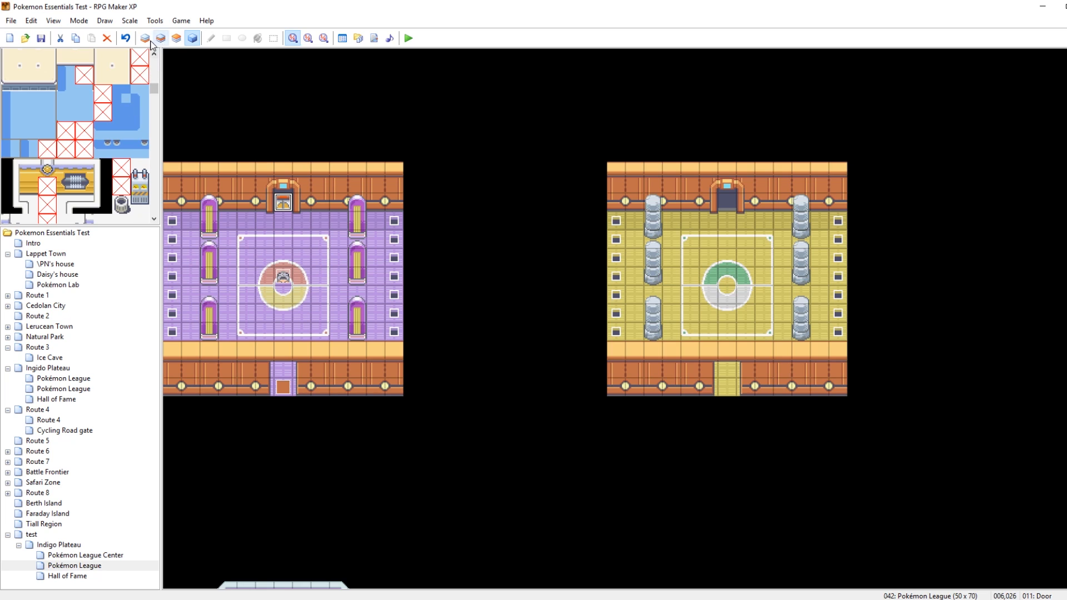
Make the map's first layer active, enlarge the tileset palette and look through it down to the teal arena tiles.
click(148, 39)
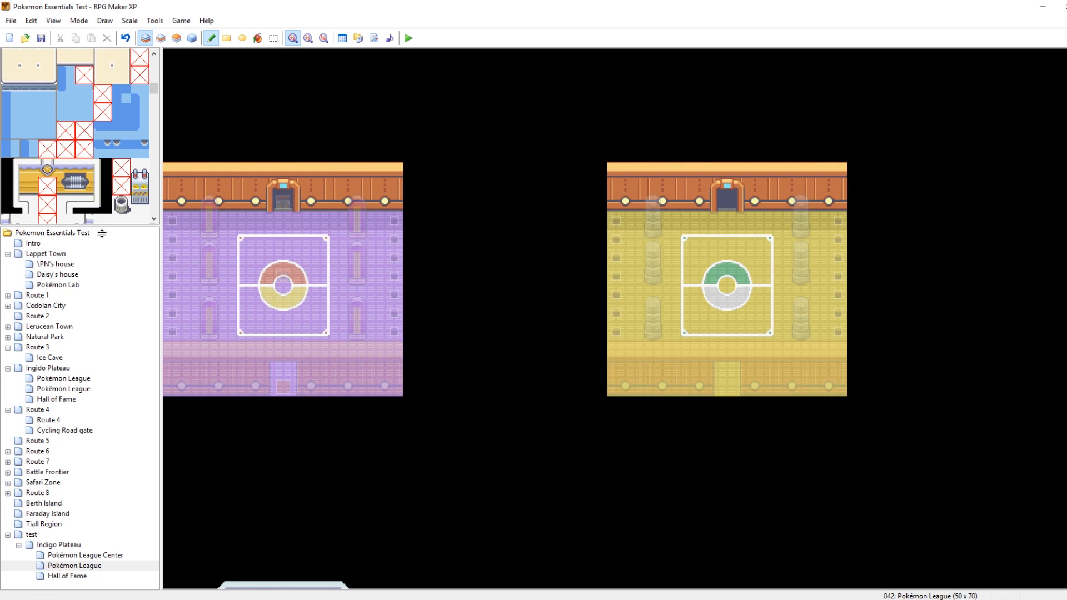
drag(102, 227, 101, 272)
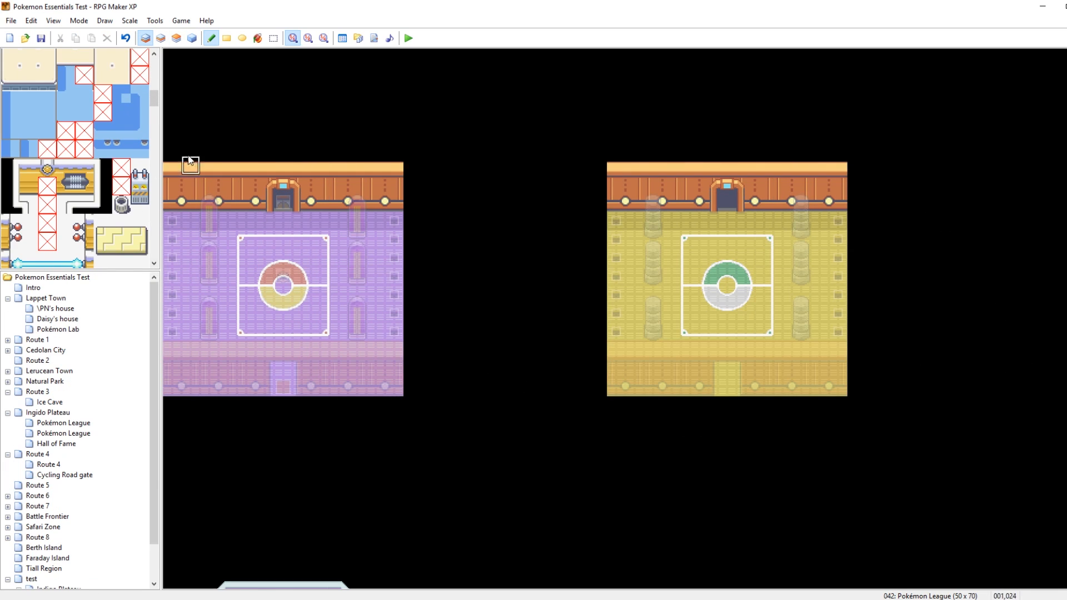
scroll(108, 172, down, 10)
scroll(109, 172, down, 10)
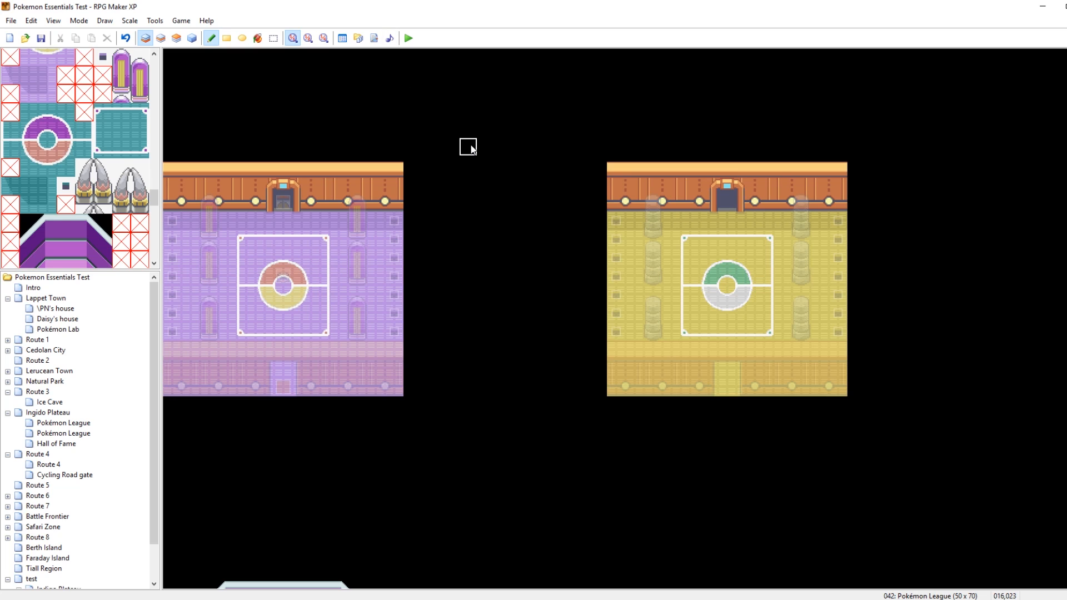
Start a playtest and walk from the Pokémon League Center into the first Elite Four room.
click(408, 38)
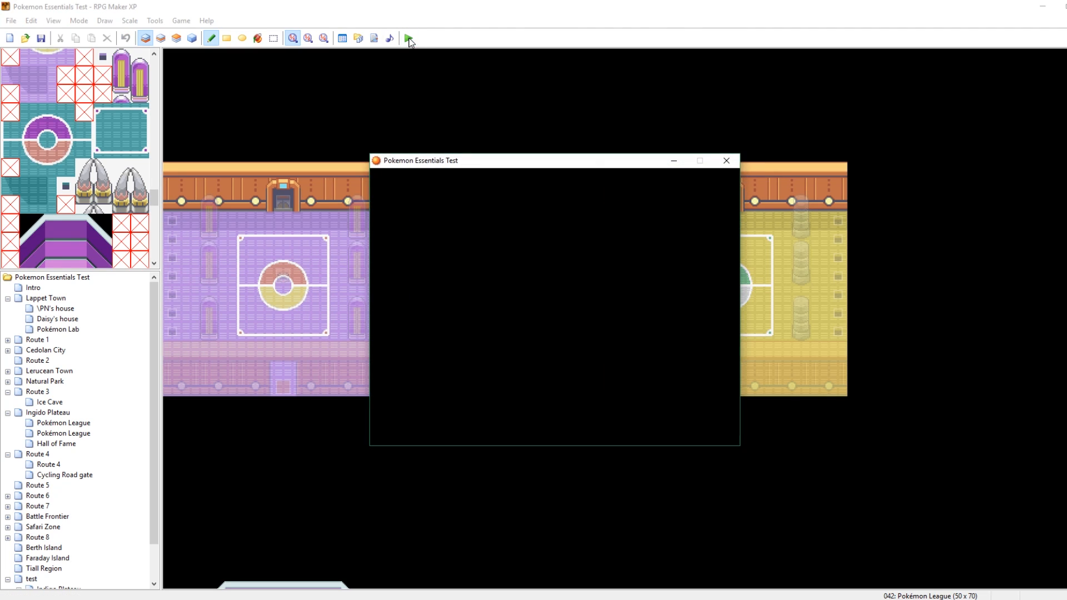
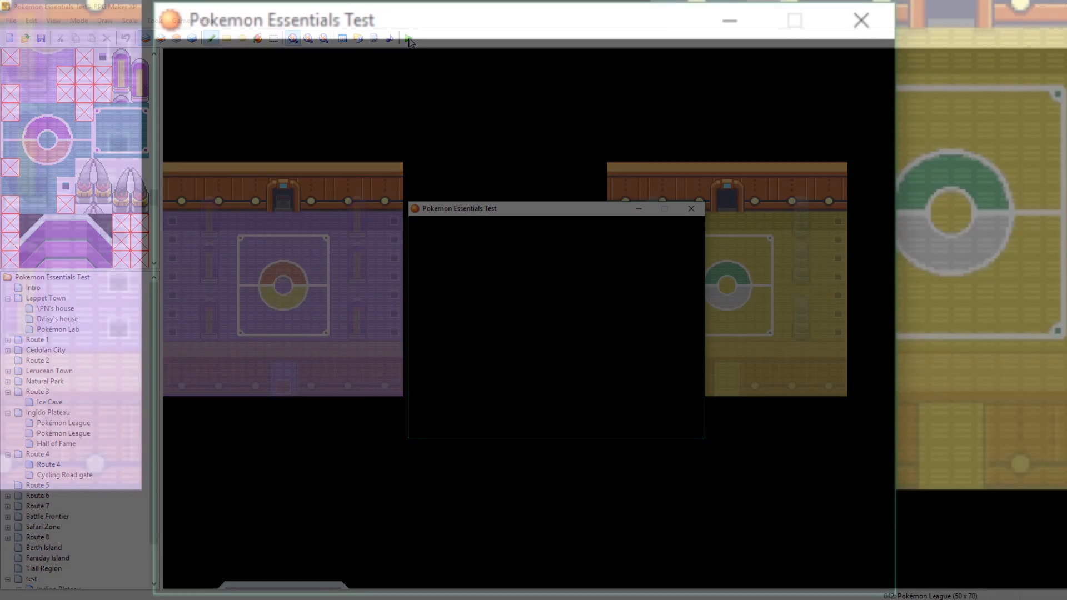
key(Up)
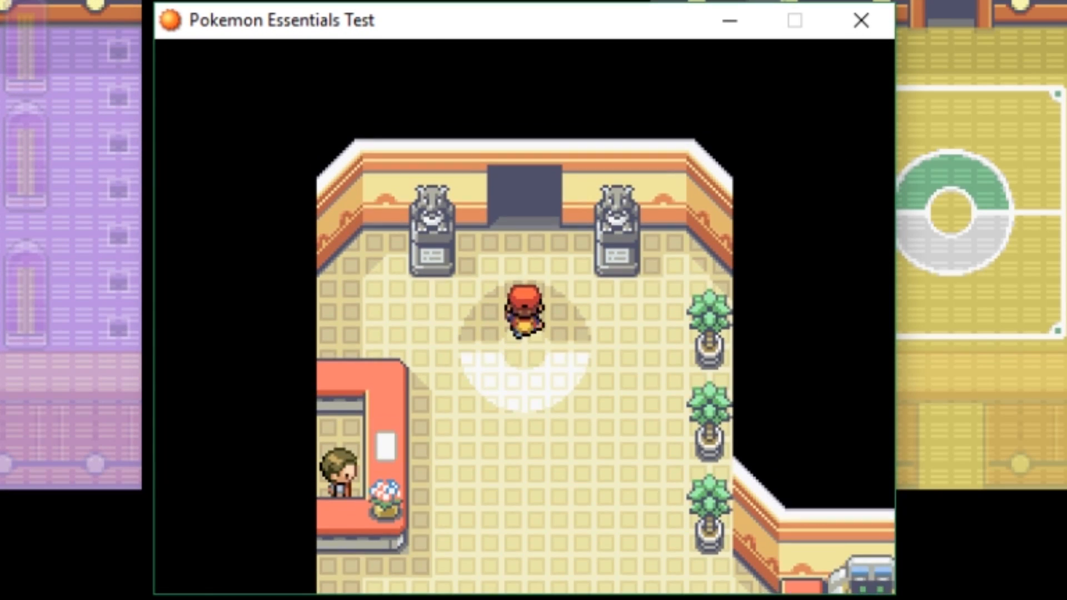
key(Up)
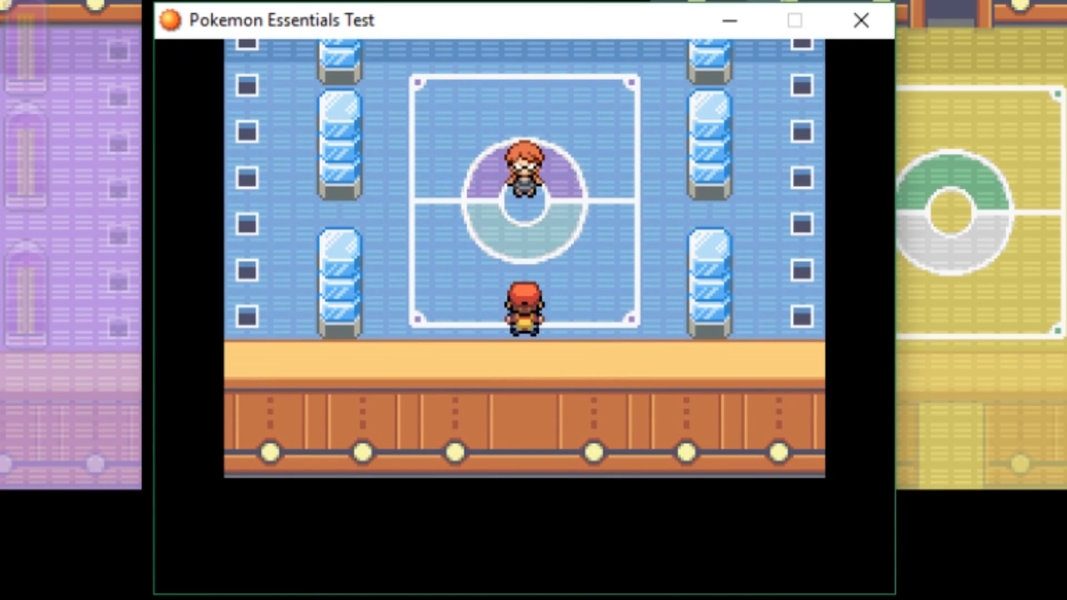
Walk around the blue room to test its entrance side and the area around Lorelei, ending face to face with her.
key(Up)
key(Left)
key(Down)
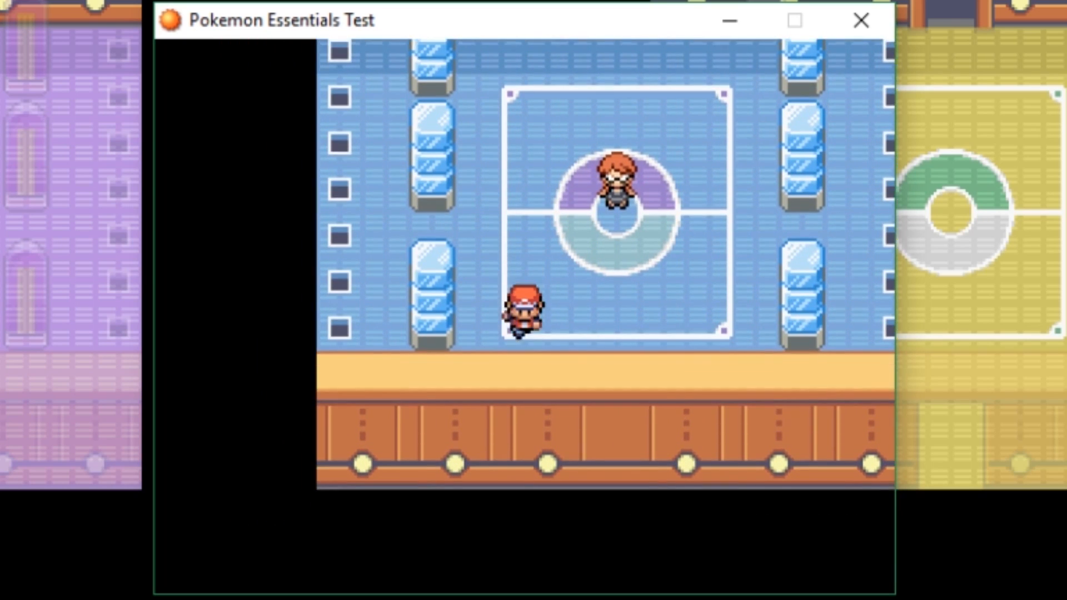
key(Right)
key(Down)
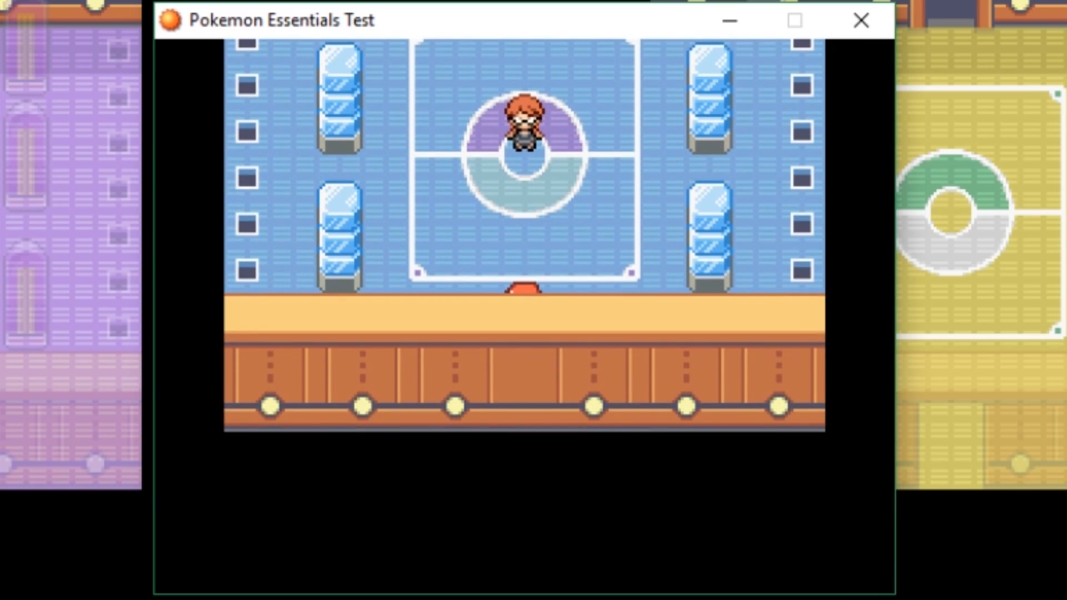
key(Left)
key(Up)
key(Up)
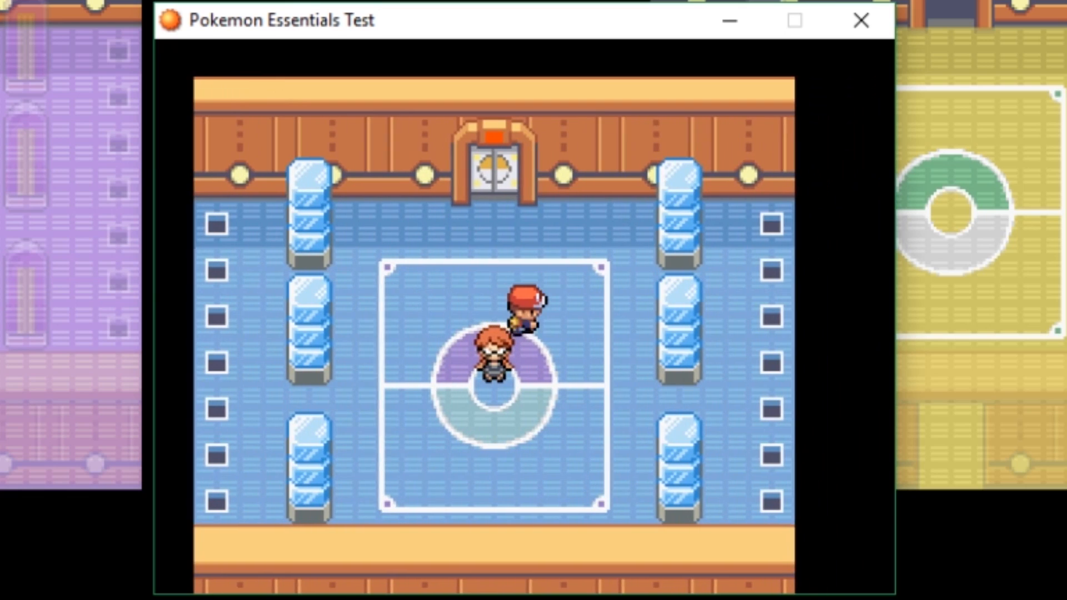
key(Down)
key(Right)
key(Up)
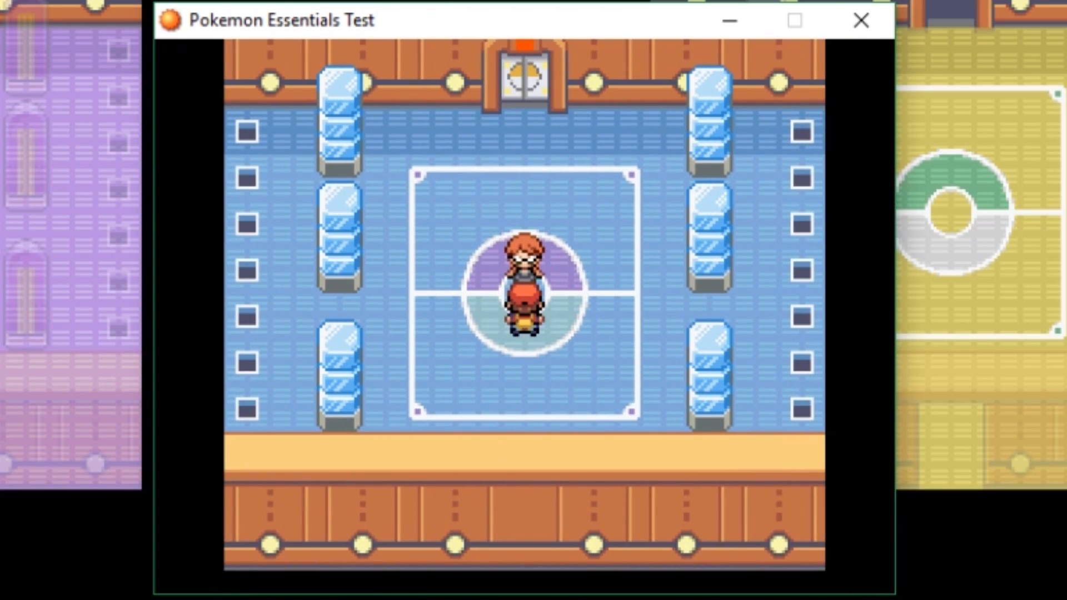
Challenge Lorelei, use the debug option to treat the battle as a win and finish her dialogue.
key(c)
key(c)
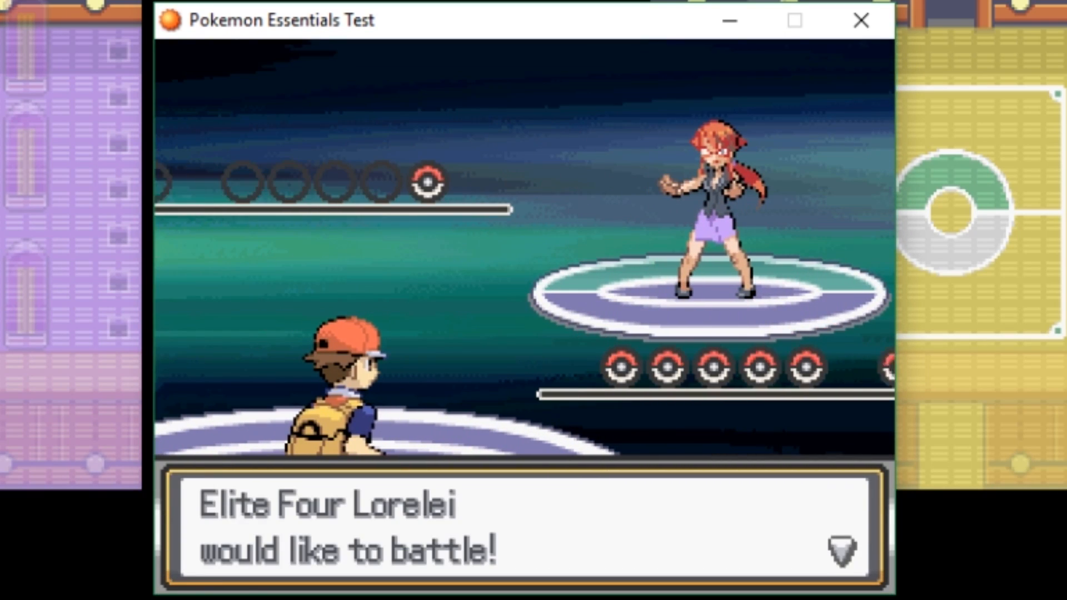
key(c)
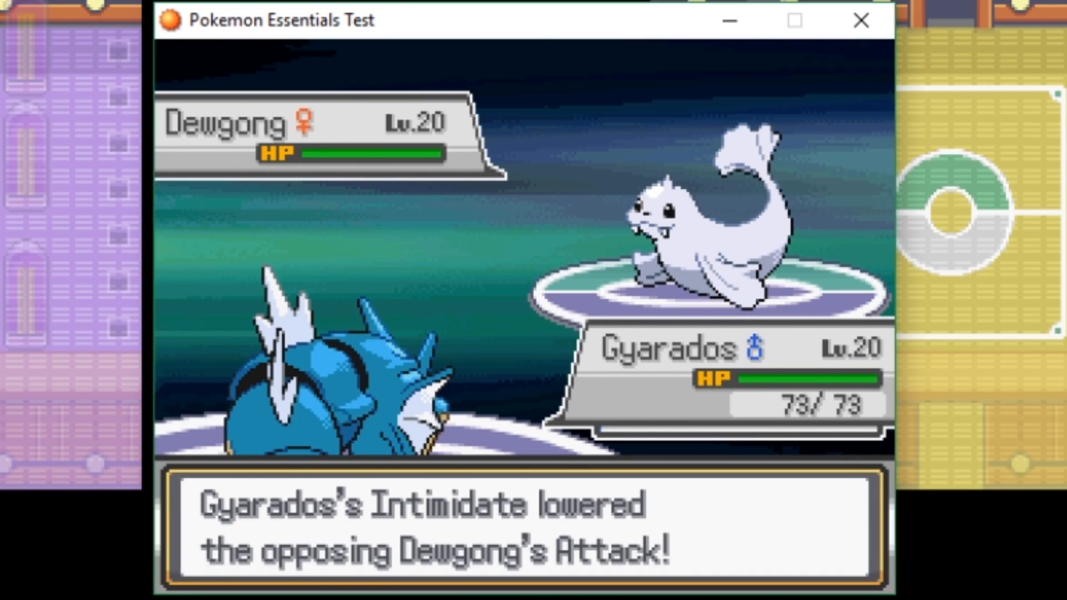
key(Down)
key(Right)
key(ctrl+c)
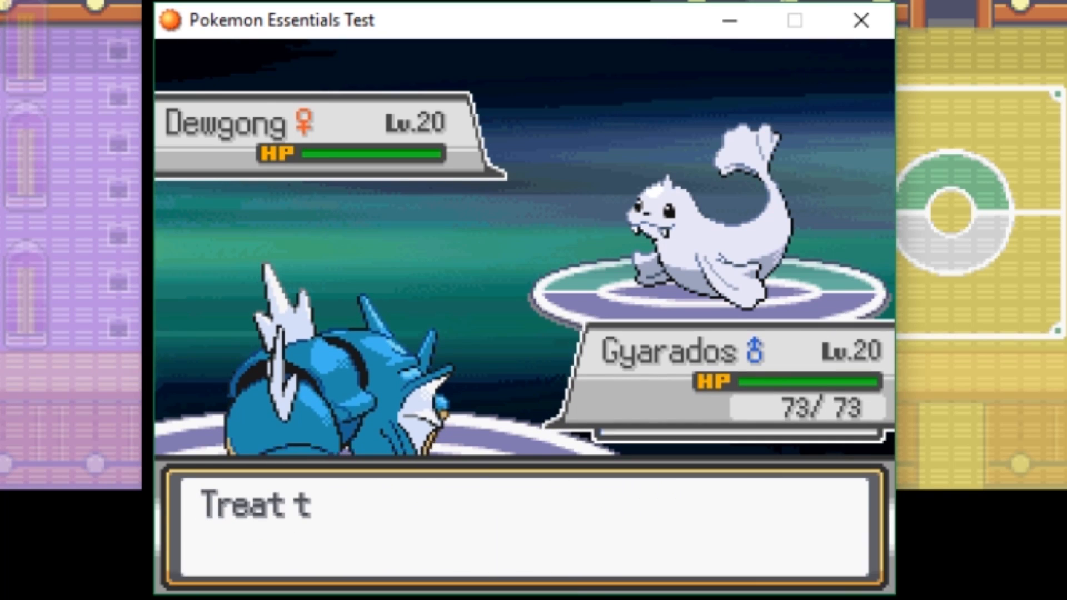
key(Return)
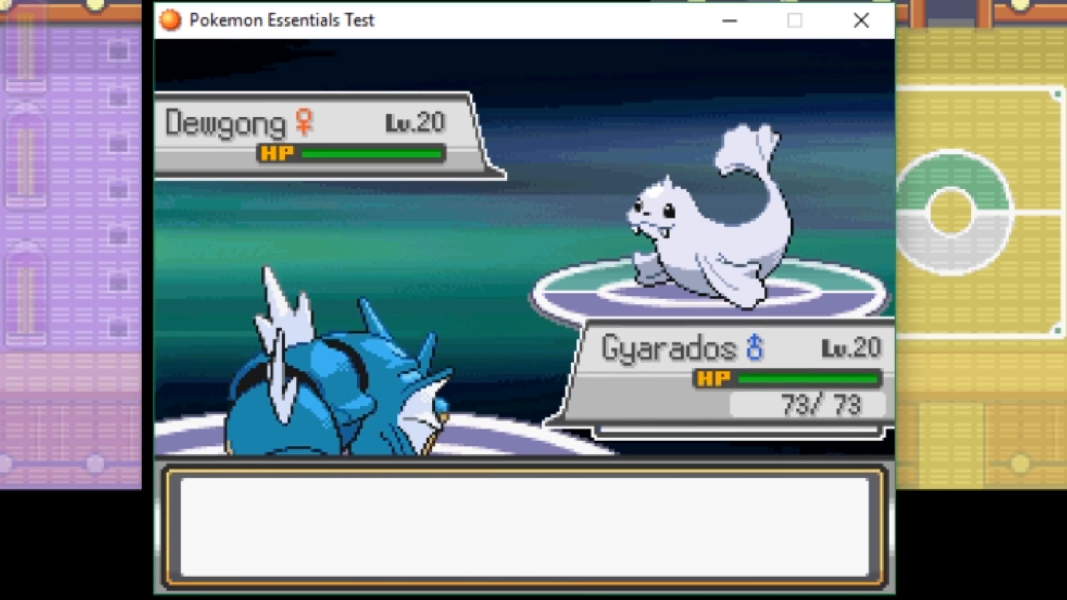
key(Return)
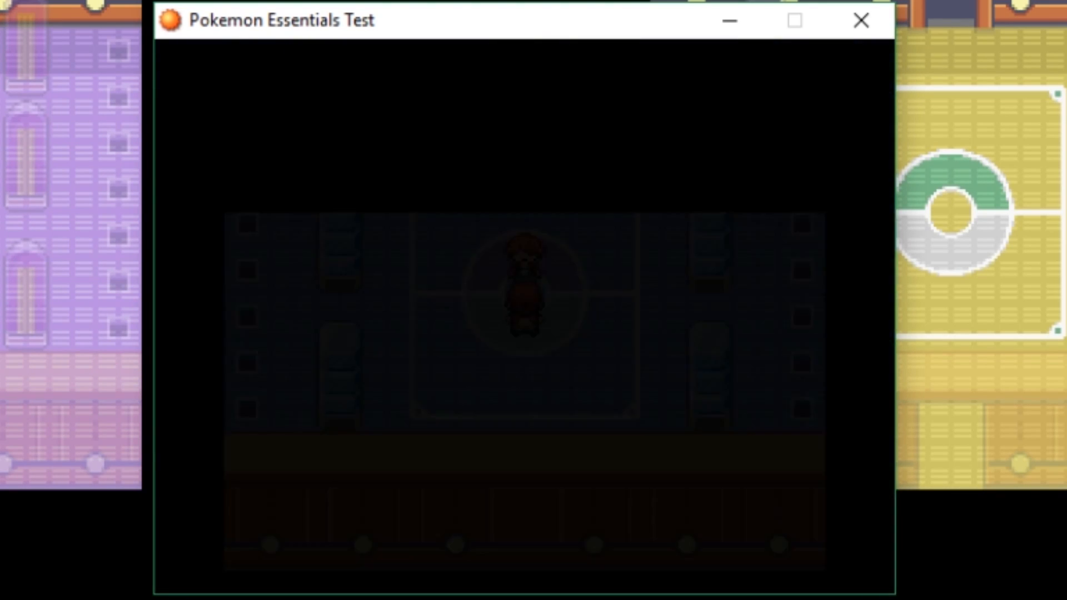
key(Return)
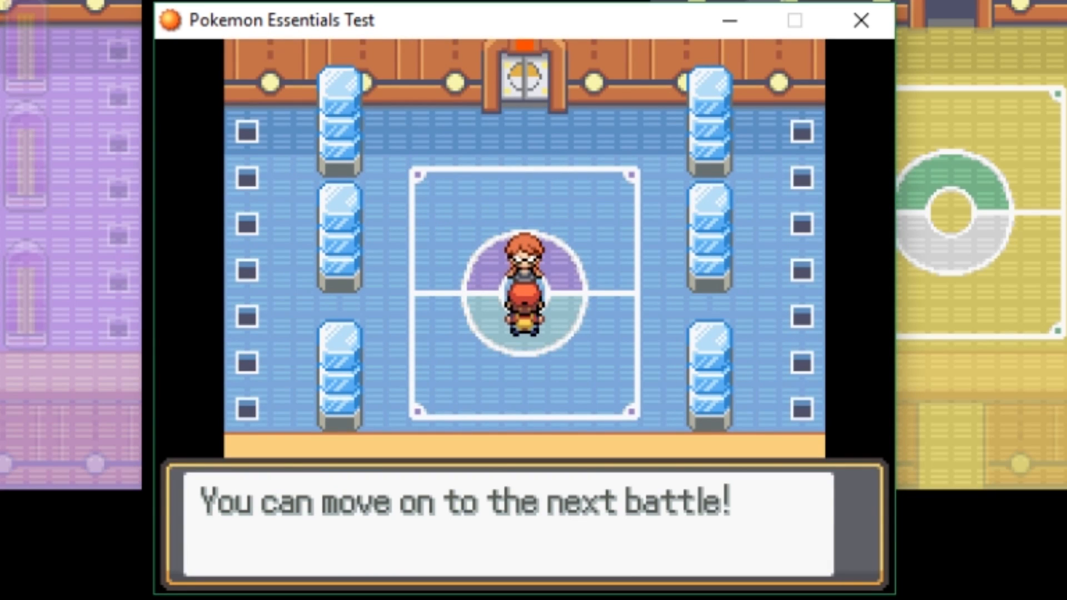
key(Return)
Check the Defeated Elite Four switch in the debug field options' switch list and leave the debug menu.
key(F9)
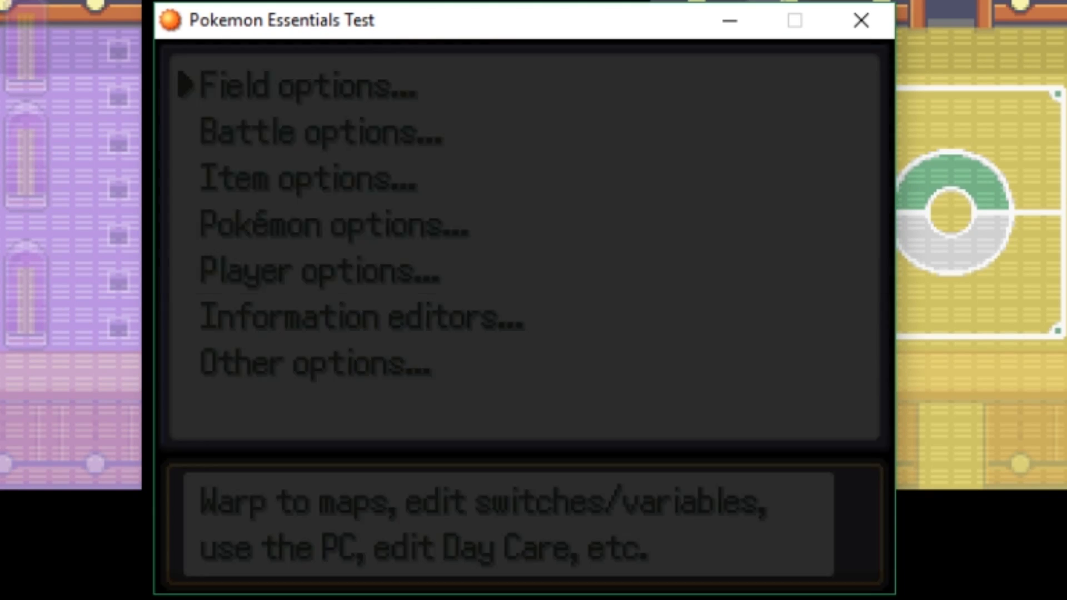
key(Return)
key(Down)
key(Down)
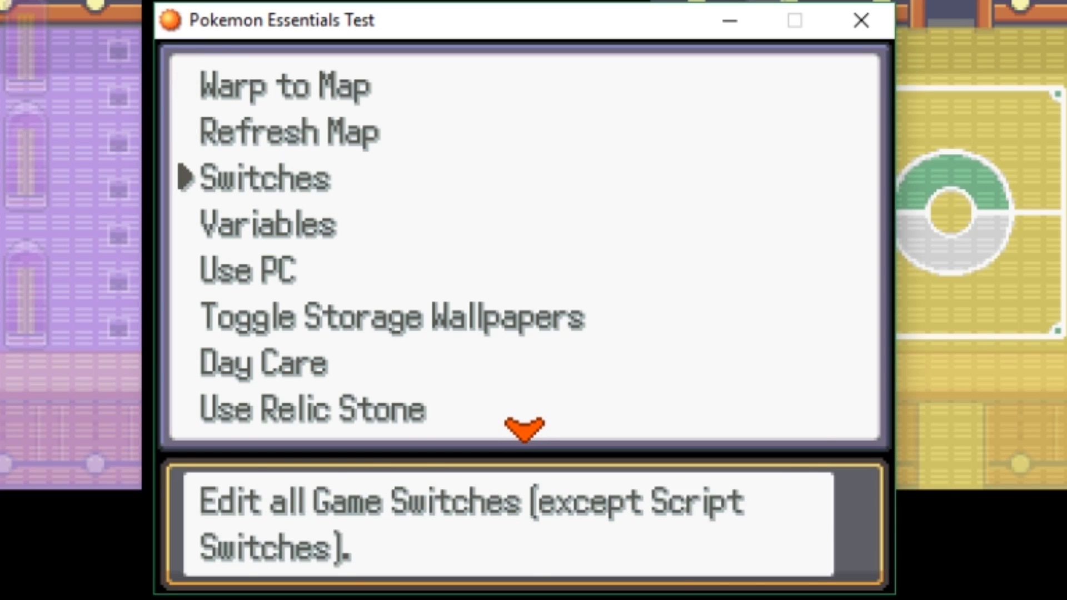
key(Return)
key(Page_Down)
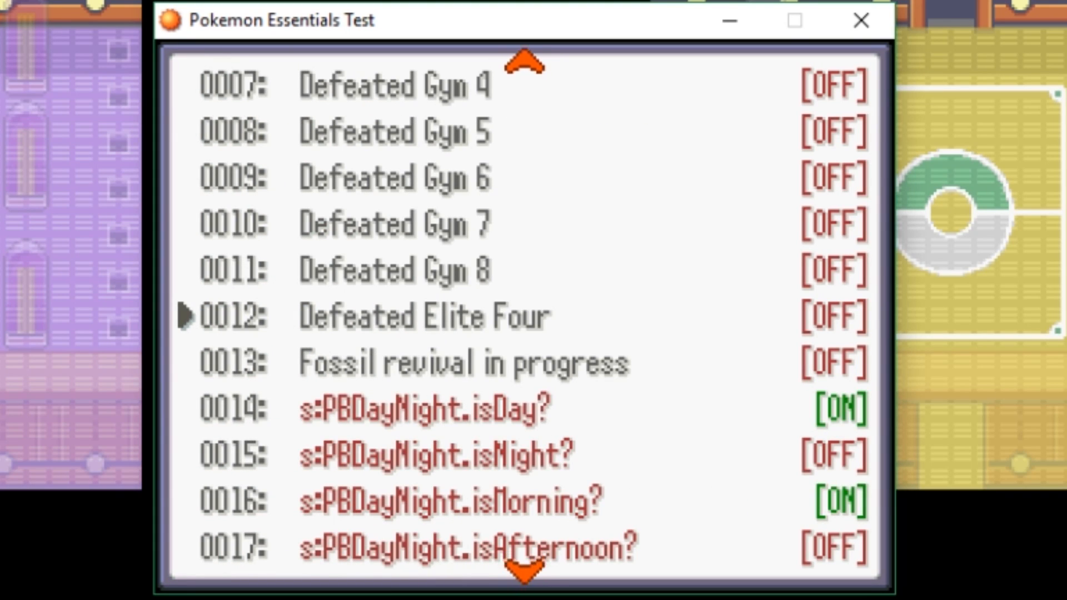
key(Escape)
key(Escape)
key(Escape)
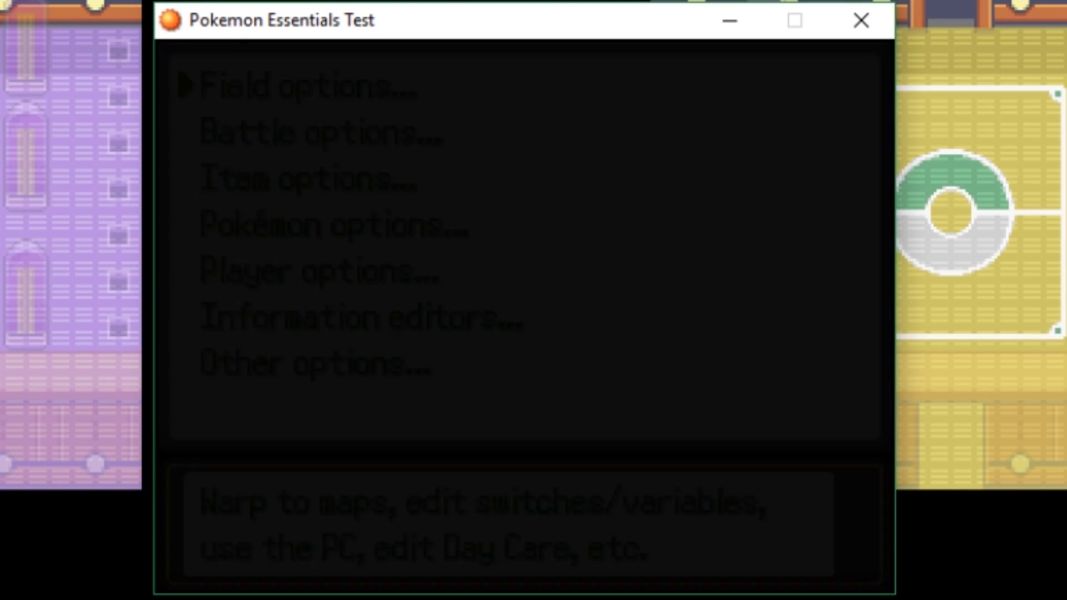
Walk around Lorelei and through the blue room's opened door into Bruno's room.
key(Left)
key(Up)
key(Up)
key(Right)
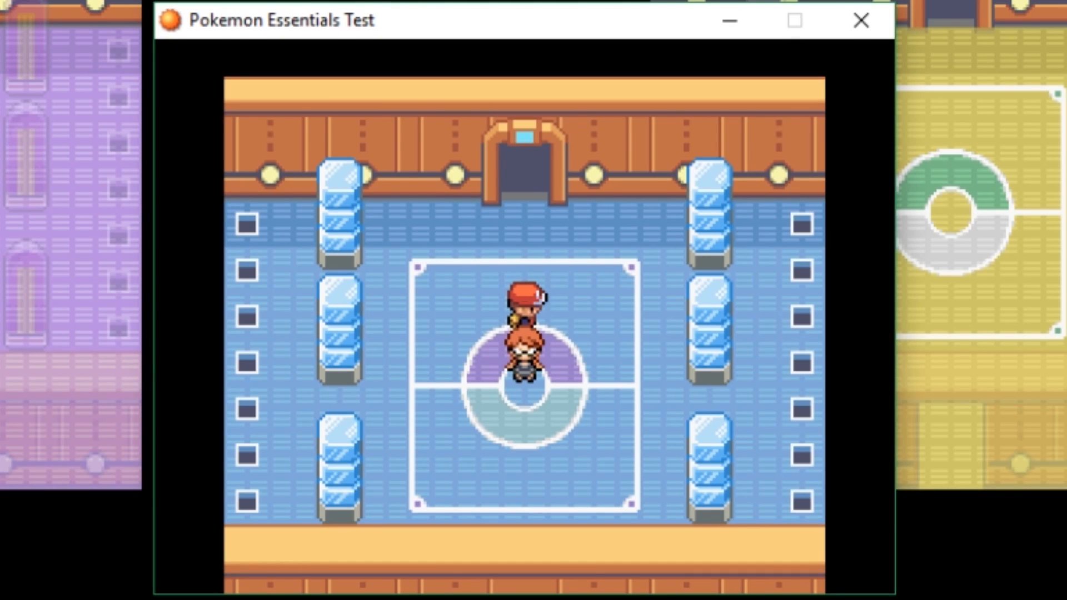
key(Up)
key(Up)
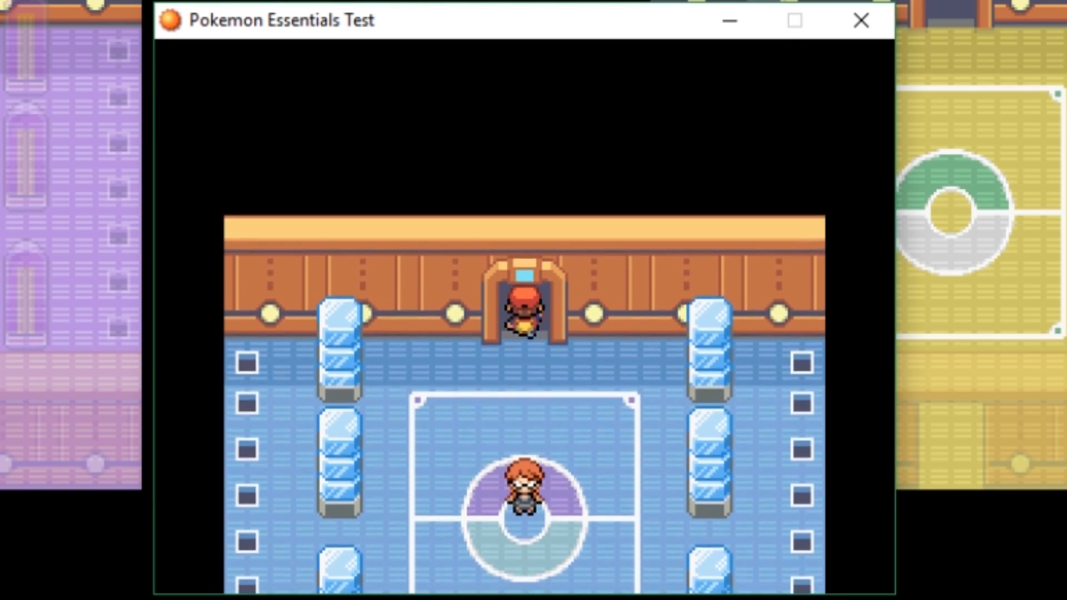
key(Up)
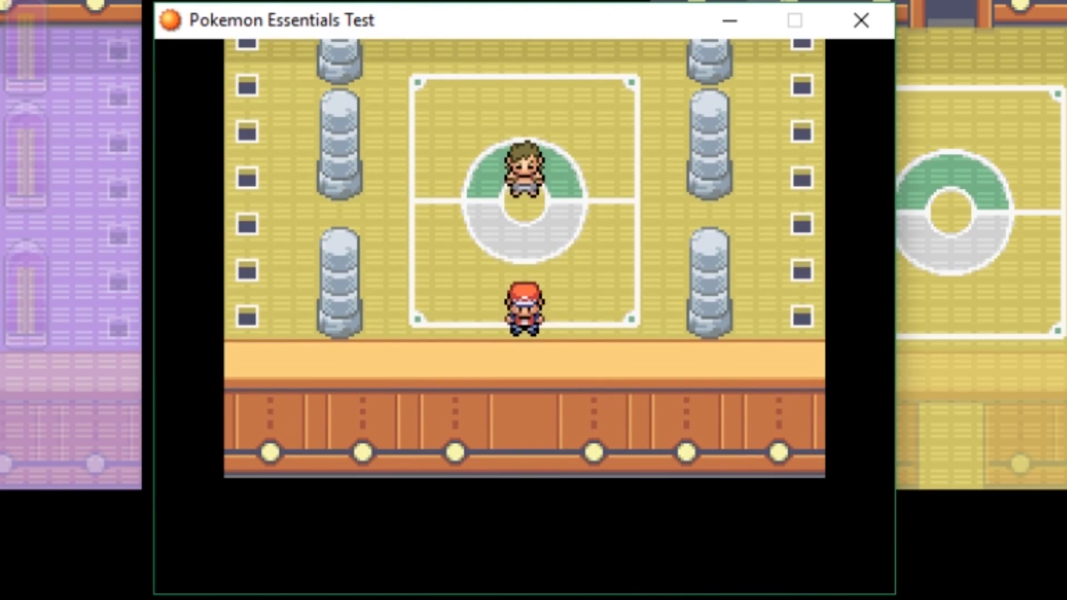
Test the entrance side of Bruno's yellow room and walk up to stand beside him, facing him.
key(Down)
key(Up)
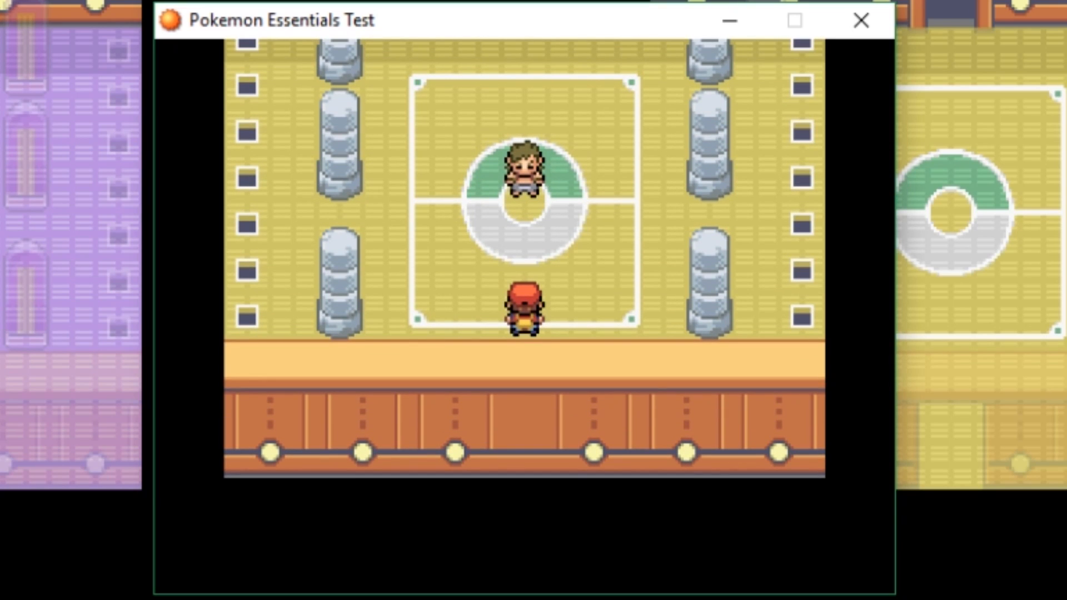
key(Up)
key(Up)
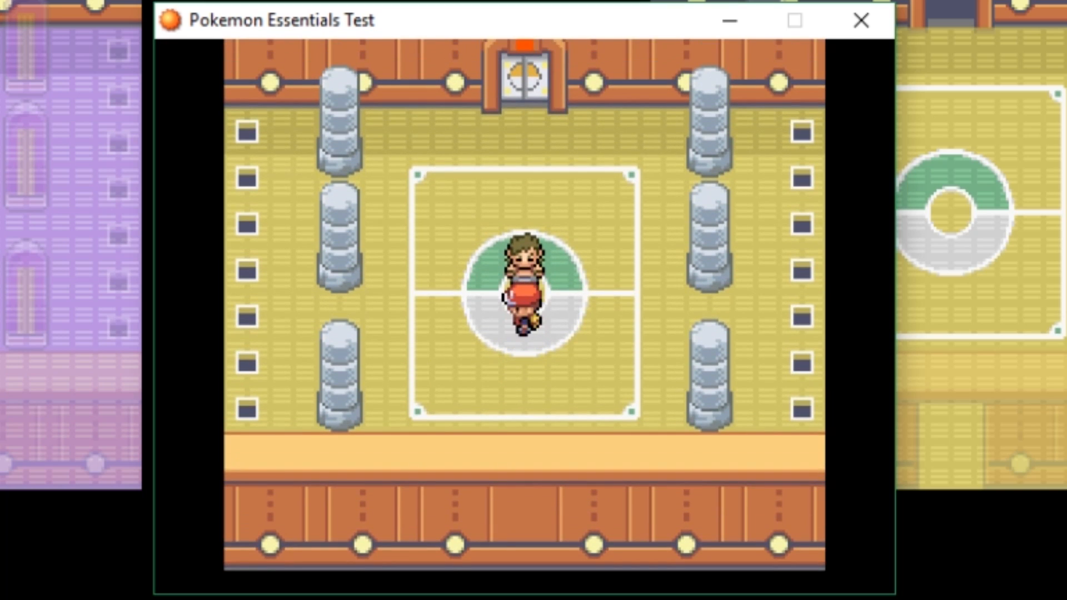
key(Left)
key(Up)
key(Right)
Challenge Bruno from the side, treat the battle as a win and finish his dialogue.
key(c)
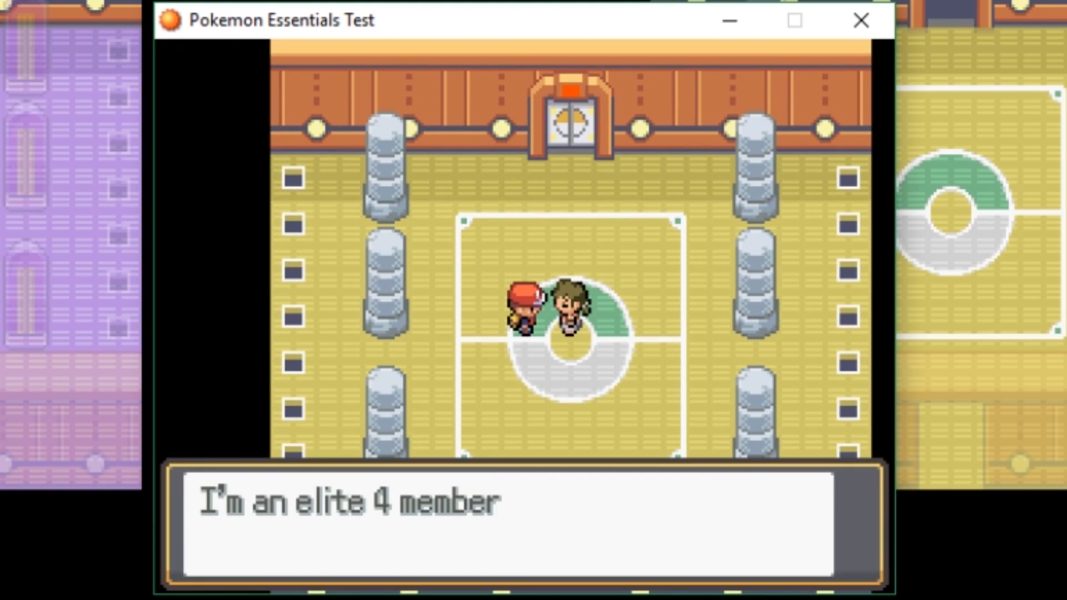
key(c)
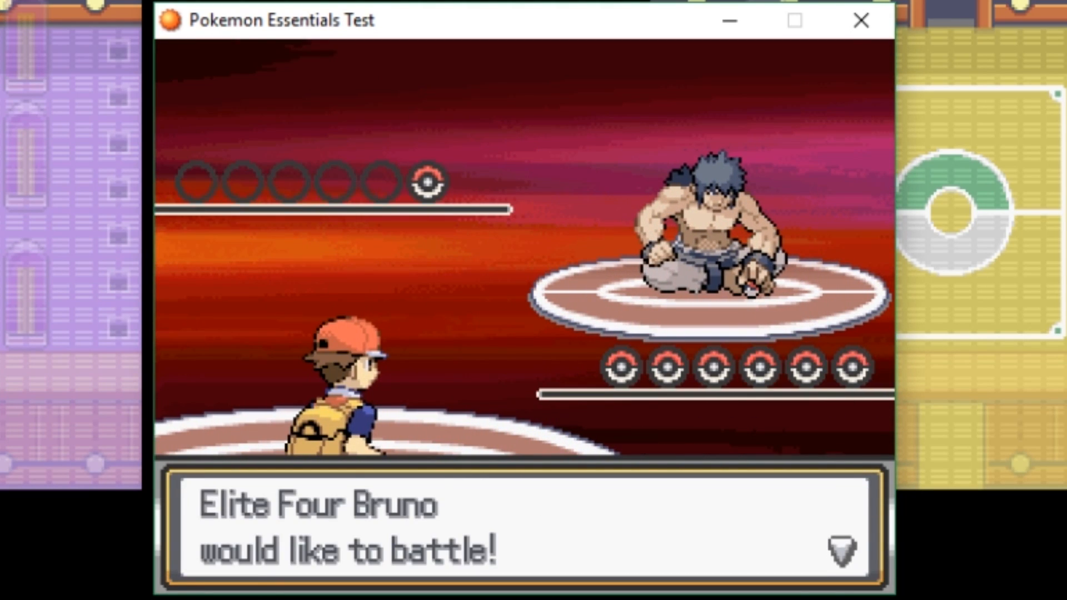
key(Return)
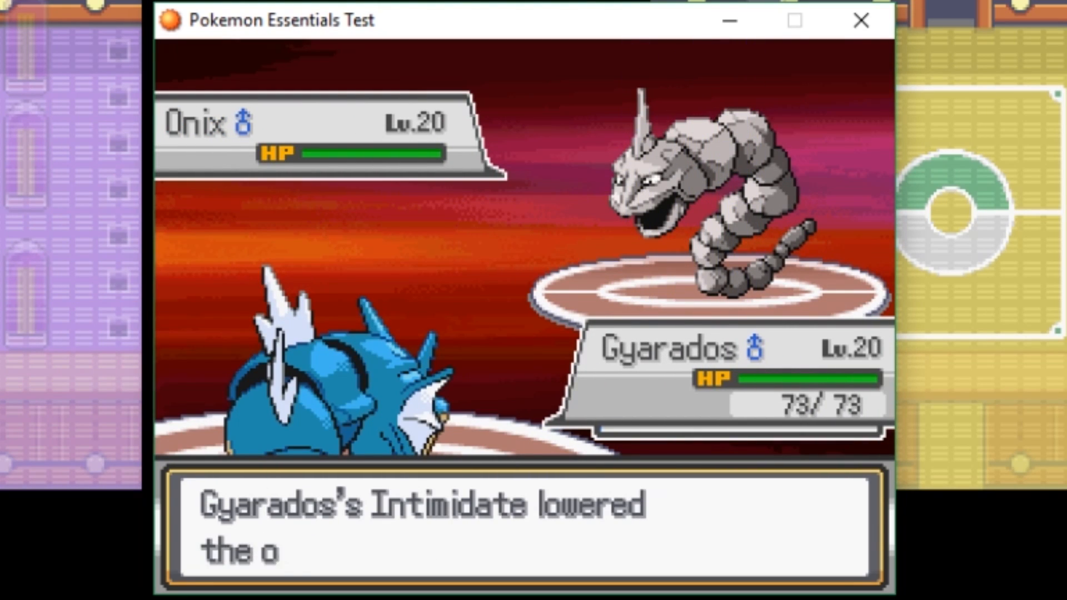
key(Right)
key(Down)
key(Return)
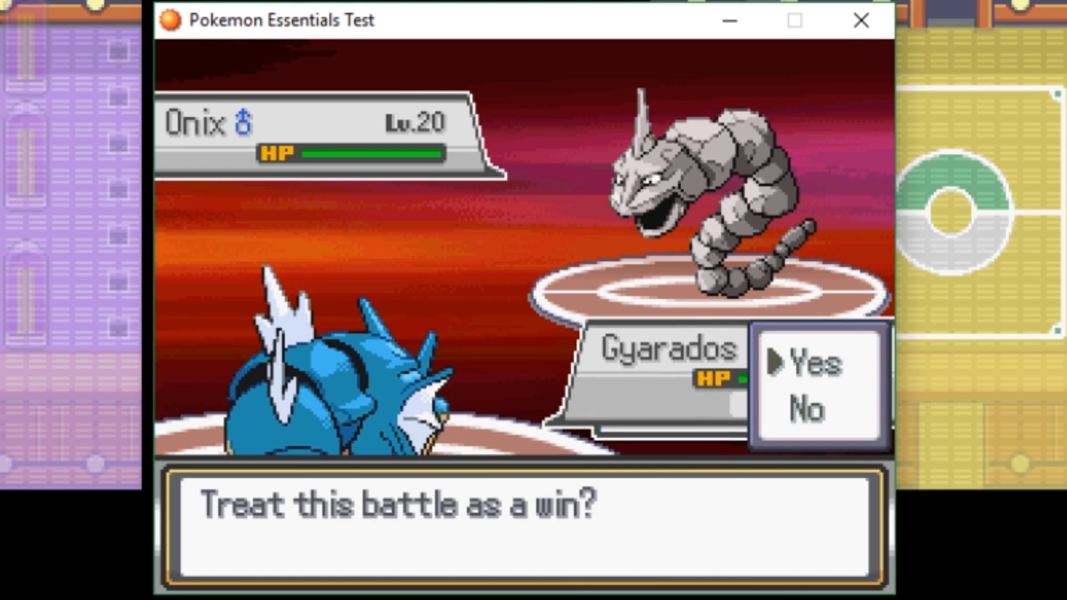
key(Return)
key(Return)
key(Return)
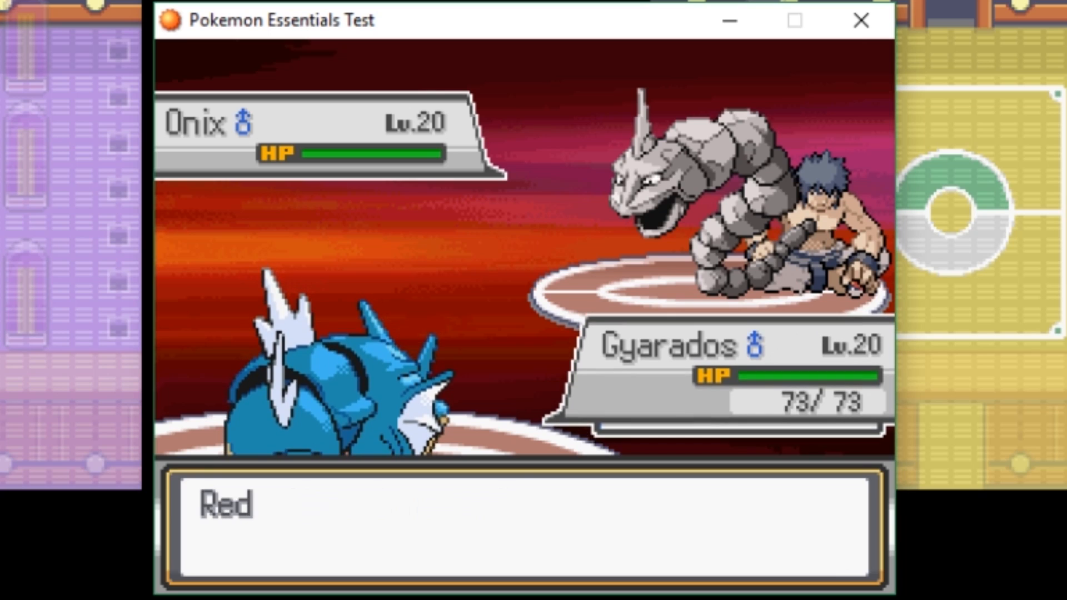
key(Return)
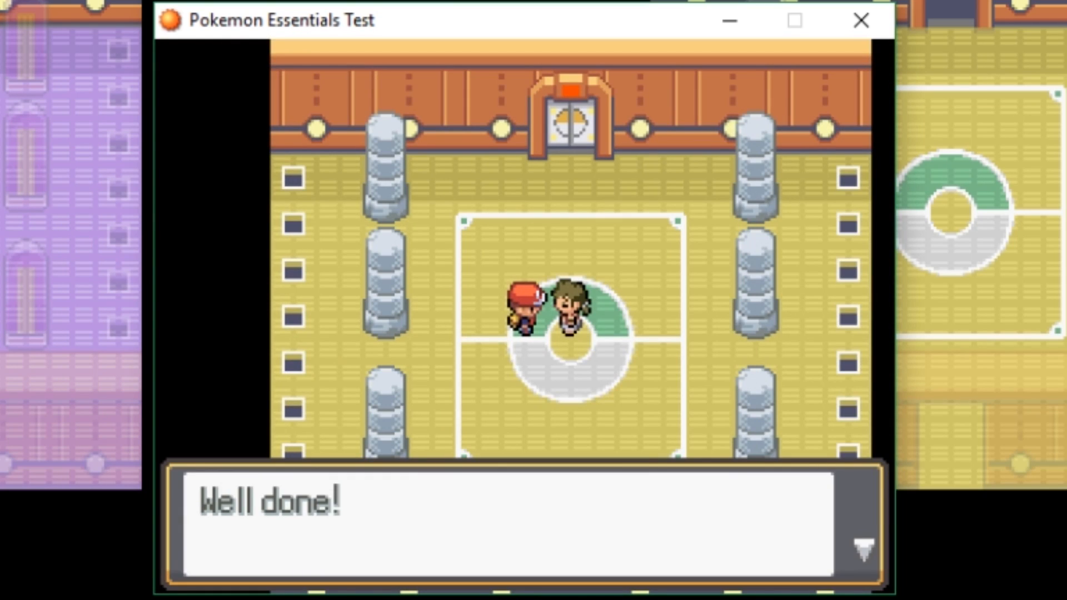
key(Return)
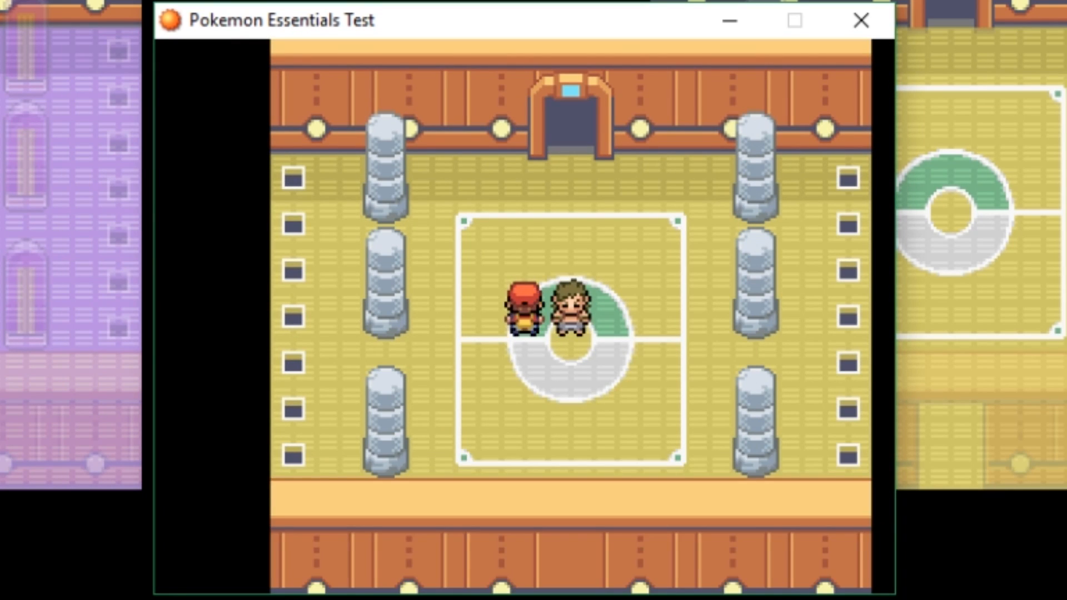
Walk through the yellow room's opened door into Agatha's purple room.
key(Up)
key(Right)
key(Up)
key(Up)
key(Up)
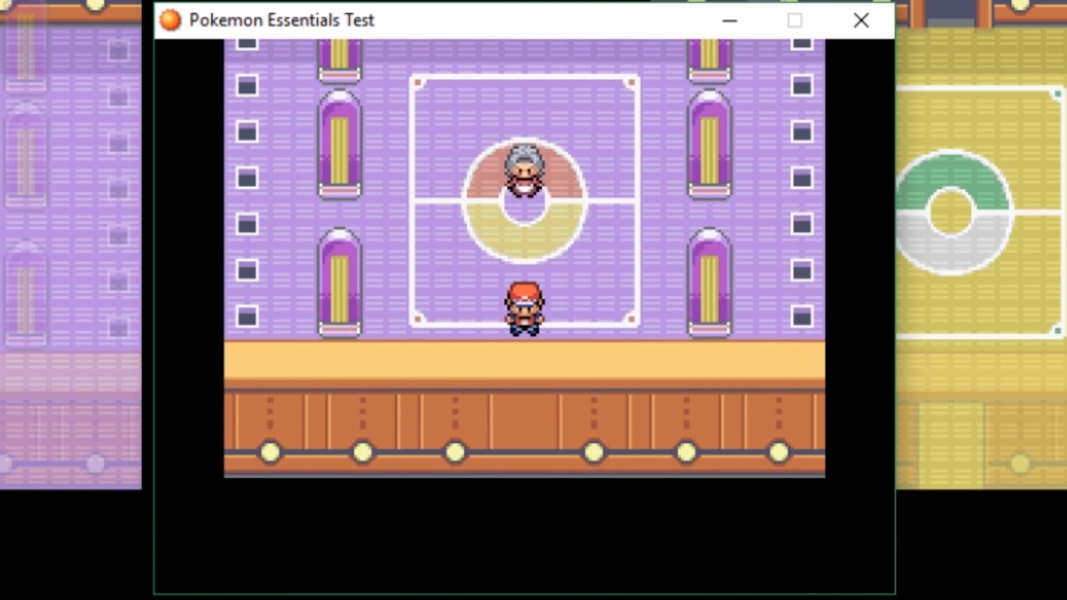
Test the entrance side of Agatha's purple room and walk around the court to stand directly in front of Agatha, facing her.
key(Down)
key(Up)
key(Up)
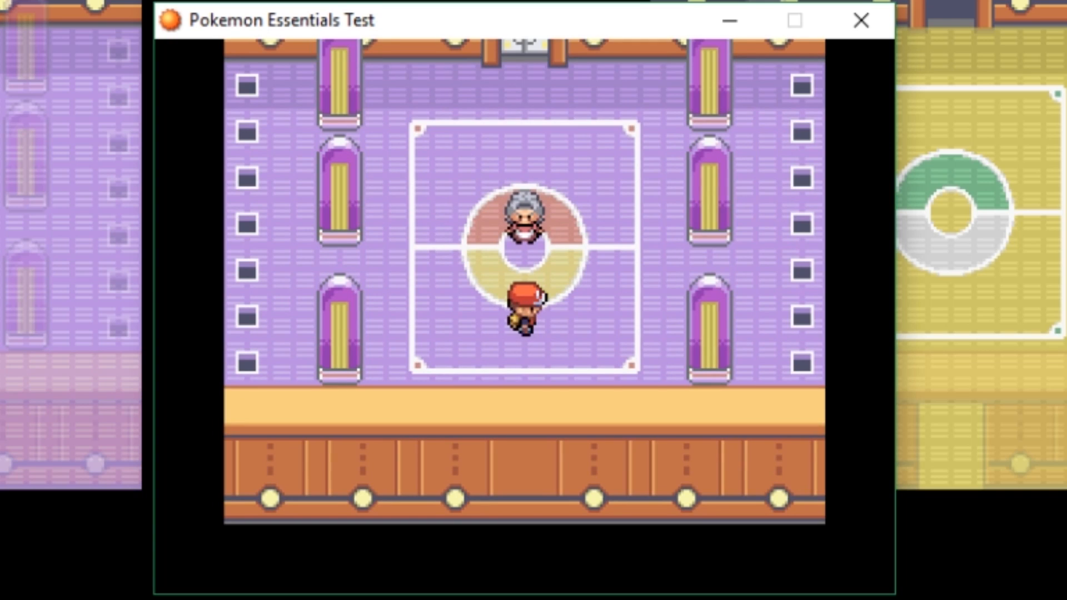
key(Right)
key(Up)
key(Up)
key(Up)
key(Left)
key(Up)
key(Down)
key(Right)
key(Down)
key(Down)
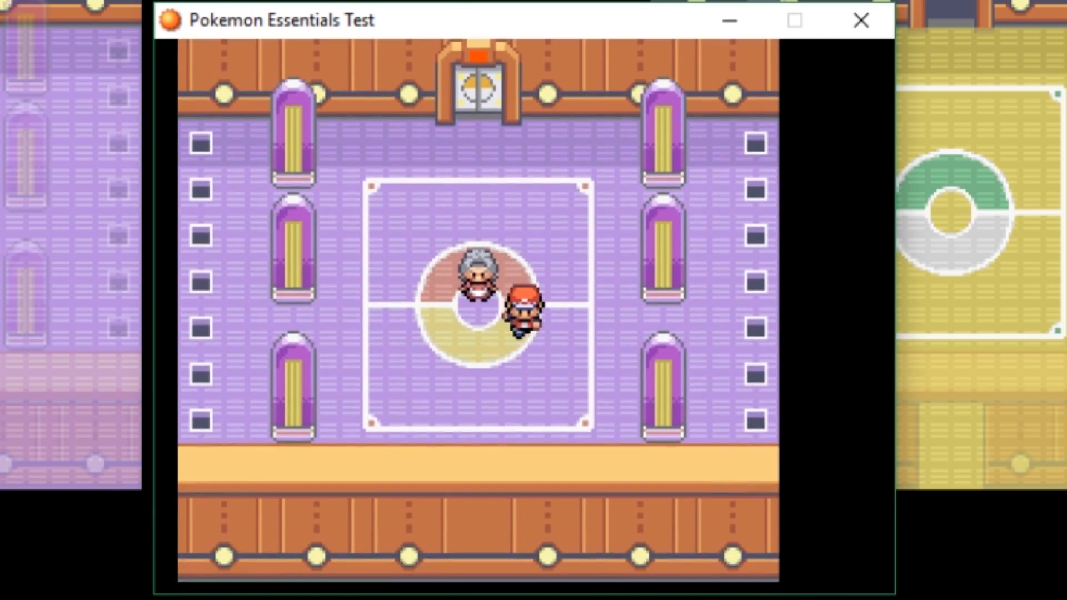
key(Left)
key(Up)
Challenge Agatha from the front, treat the battle as a win and finish her dialogue.
key(c)
key(c)
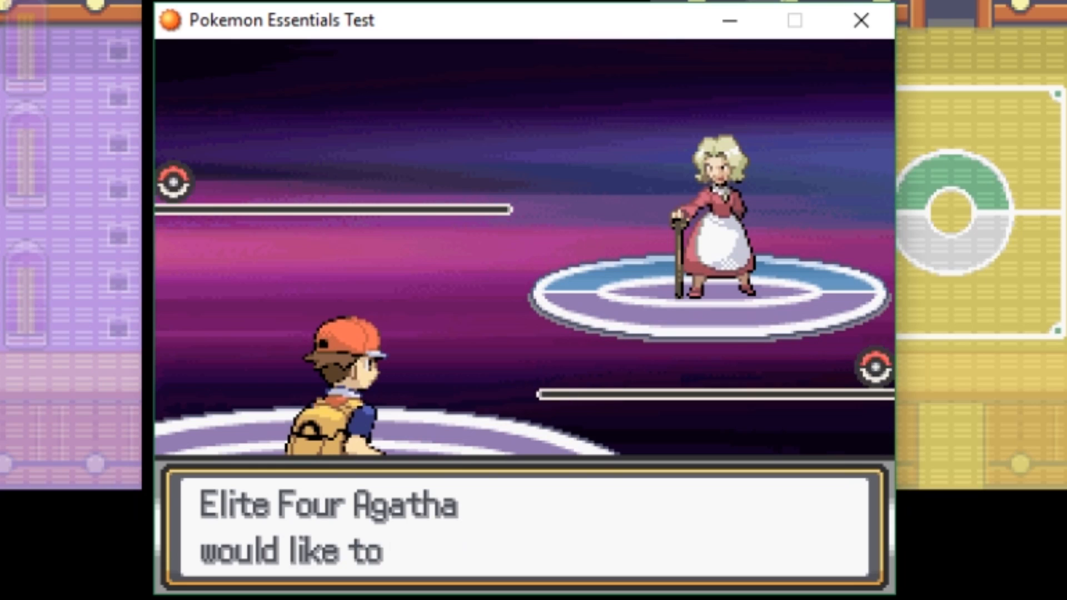
key(c)
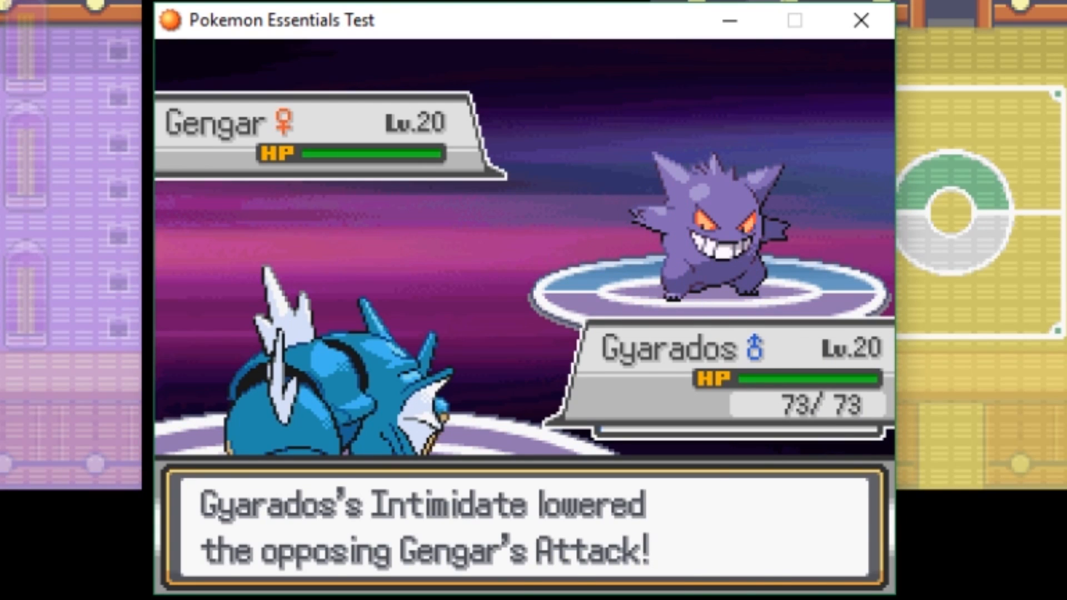
key(Down)
key(Right)
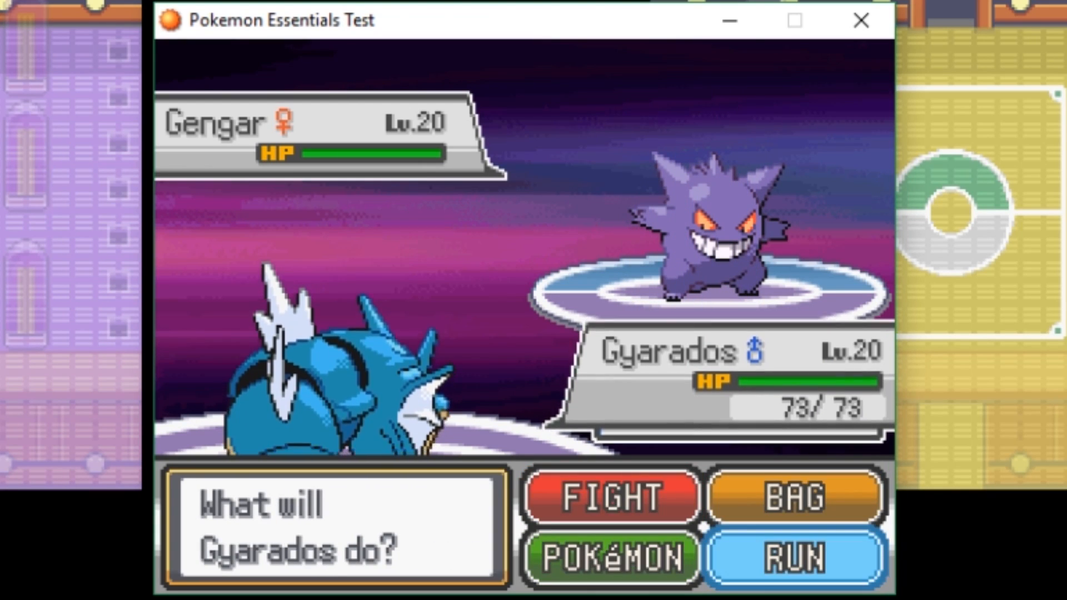
key(Return)
key(Return)
key(Return)
key(Return)
key(Return)
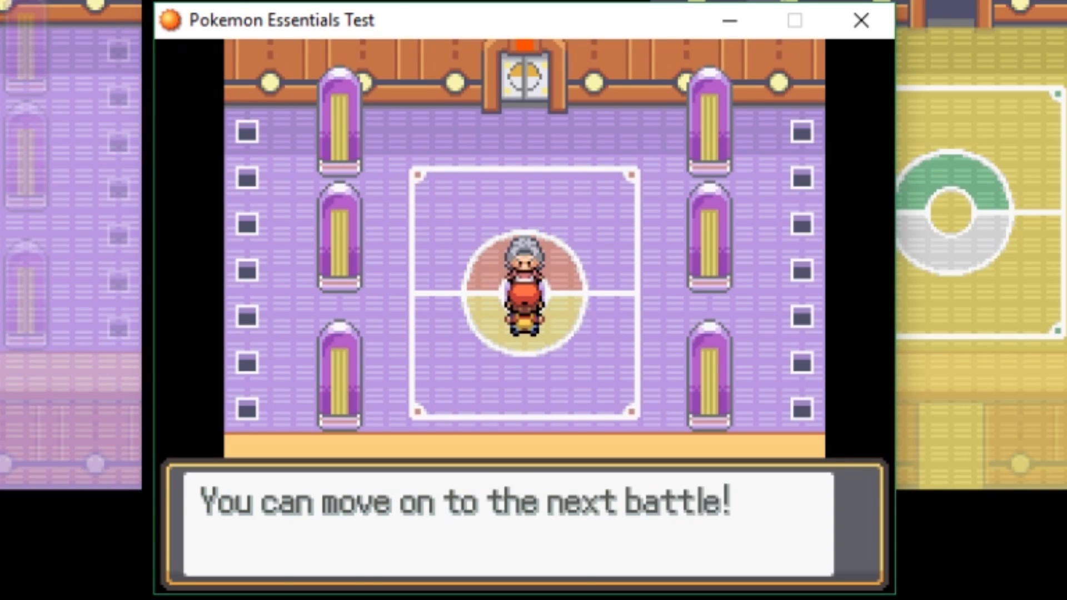
key(Return)
Walk around Agatha to the spot behind her, below the opened door, and bring up the pause menu.
key(Left)
key(Up)
key(Up)
key(Right)
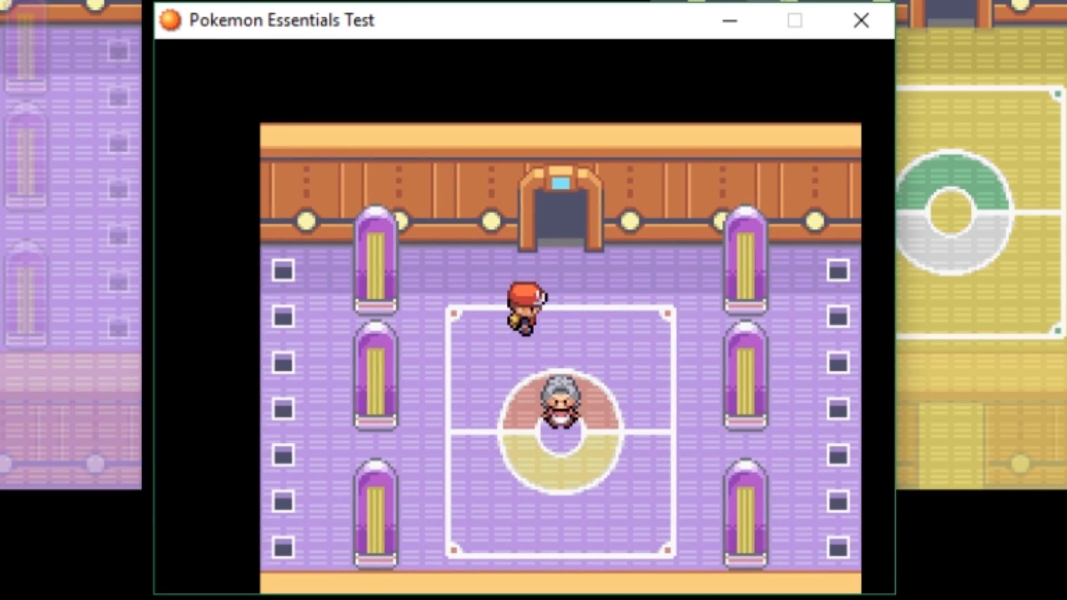
key(Up)
key(Down)
key(Escape)
key(Down)
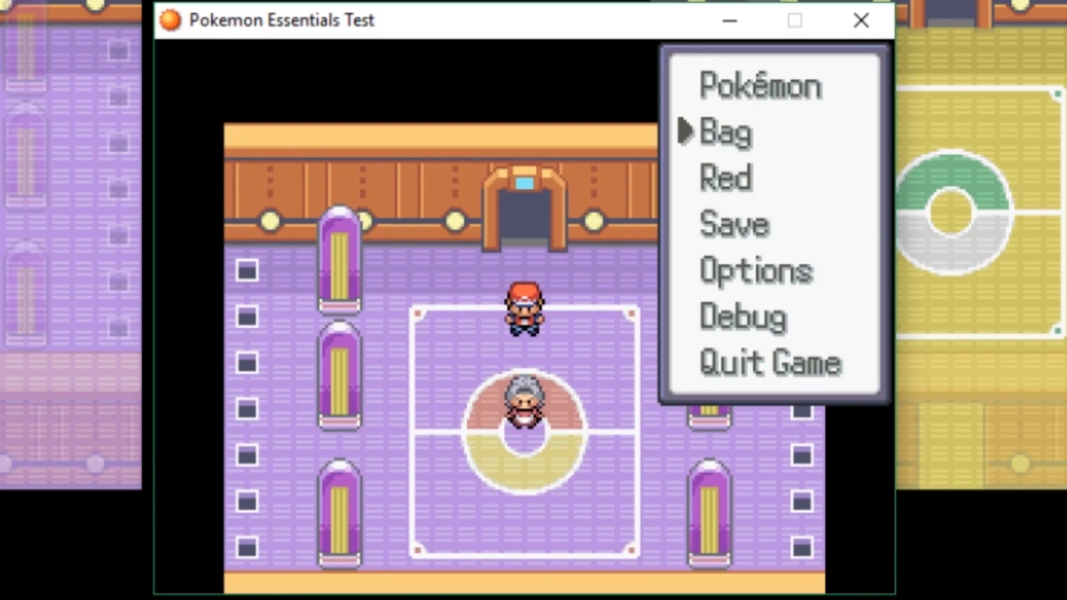
key(Return)
key(Return)
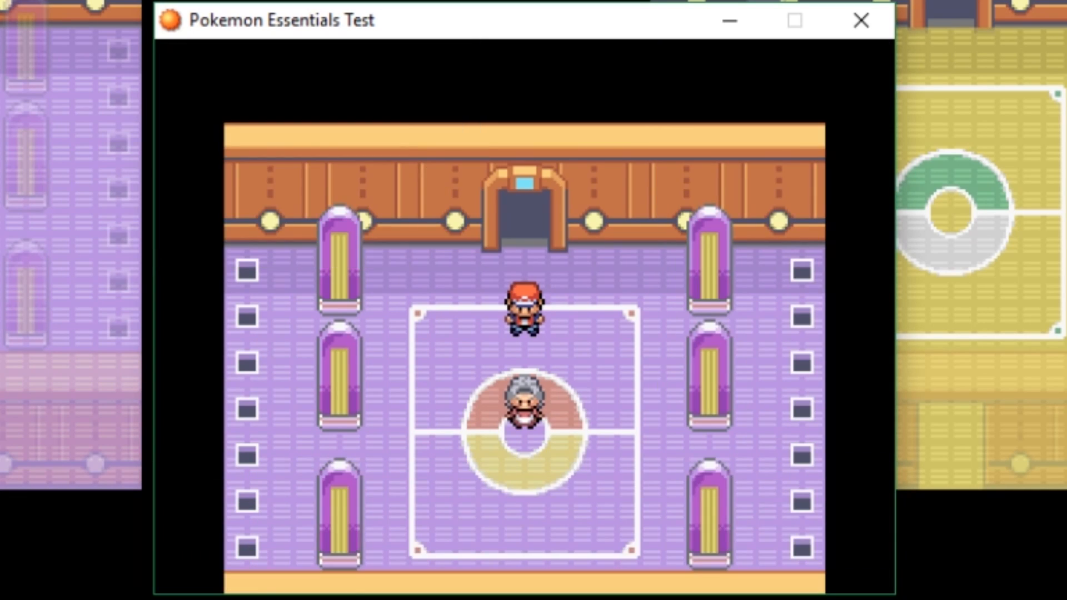
Walk through the purple room's opened door into the last yellow room and end the playtest.
key(Up)
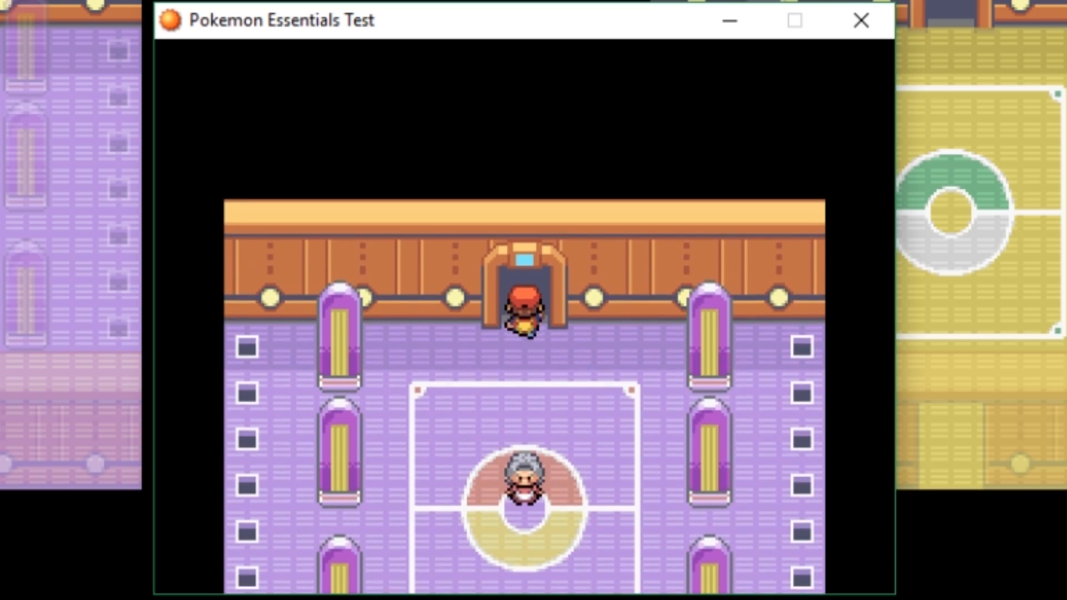
key(Up)
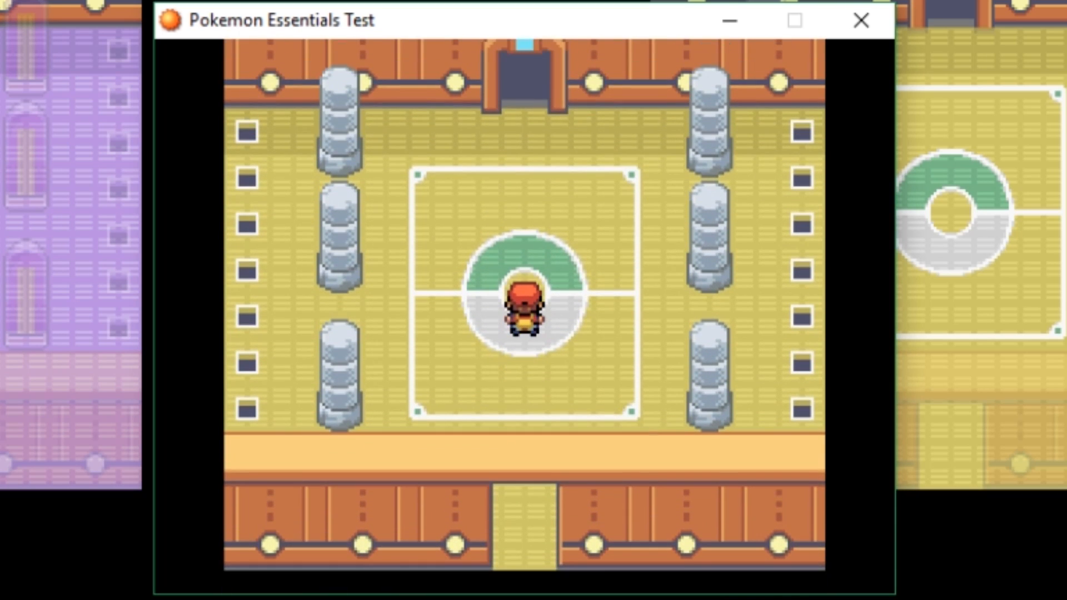
click(862, 21)
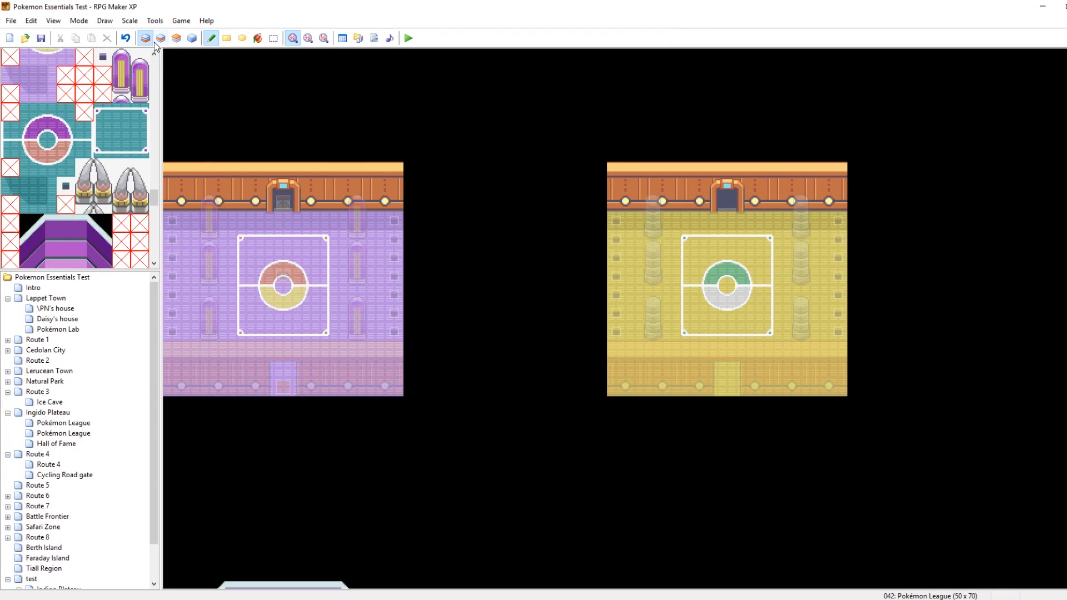
Check the width and height in the Pokémon League map's properties without changing them.
scroll(159, 190, up, 5)
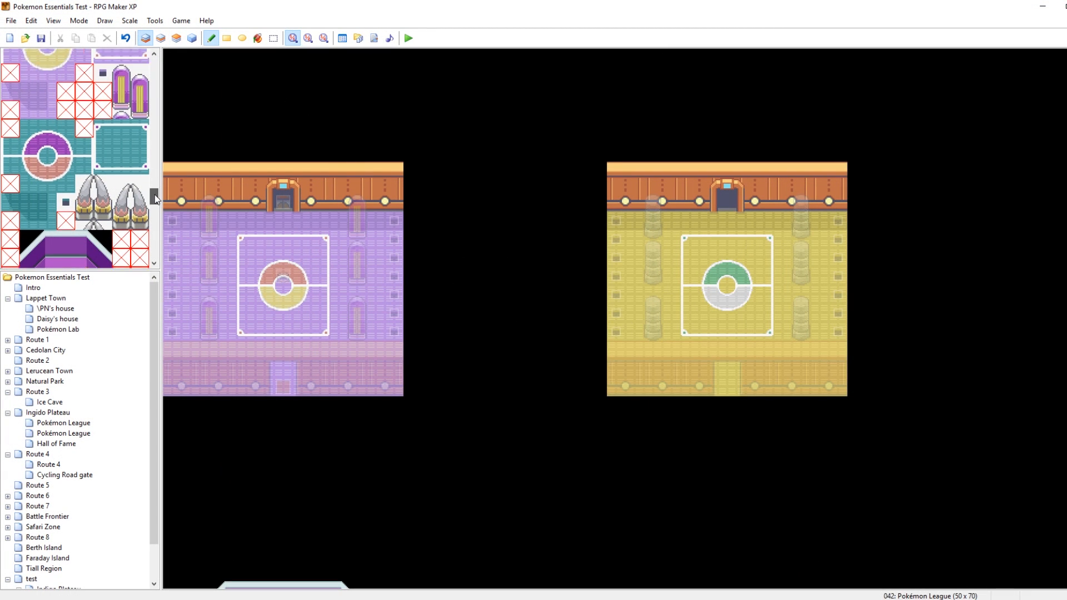
scroll(79, 398, down, 2)
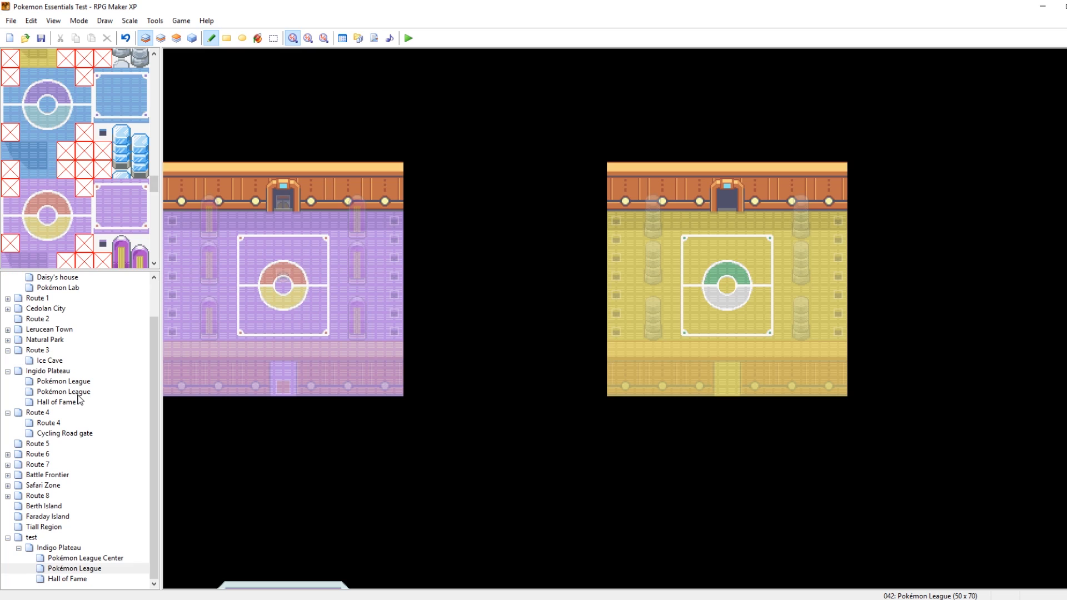
right_click(67, 573)
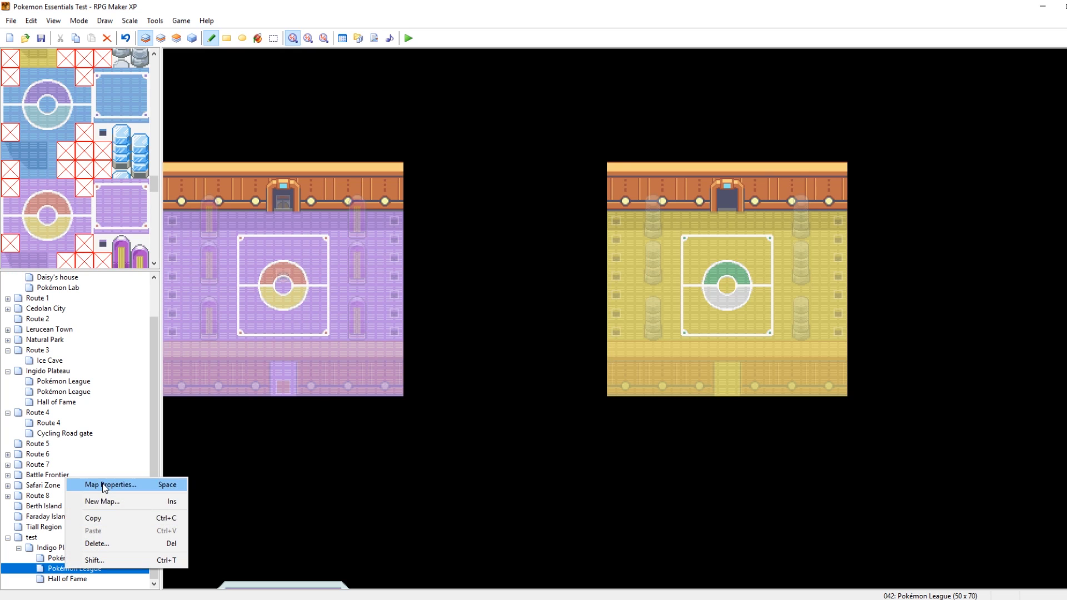
click(105, 484)
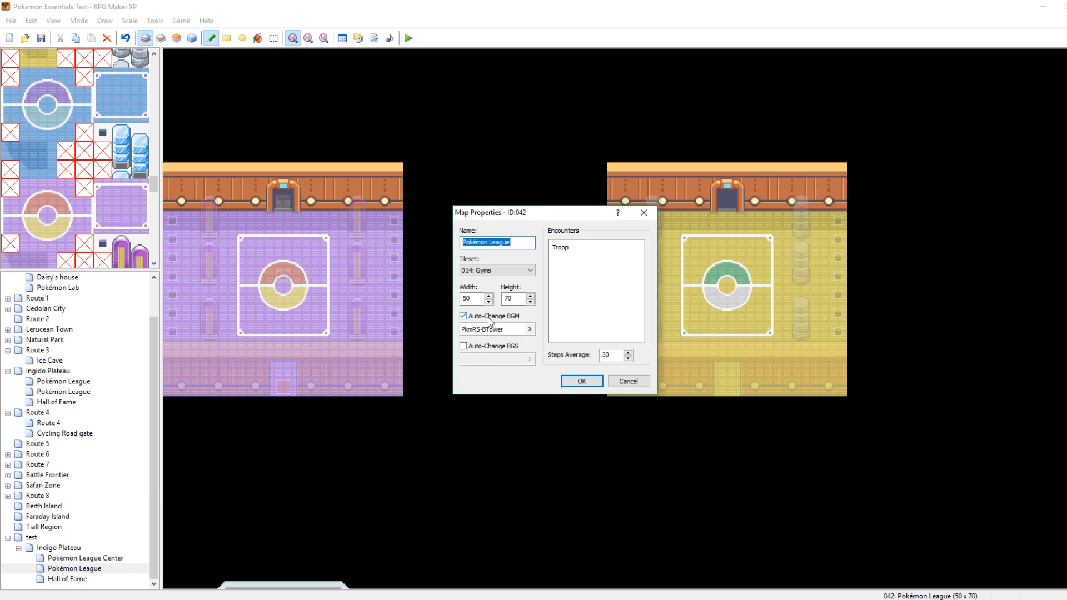
drag(479, 301, 458, 299)
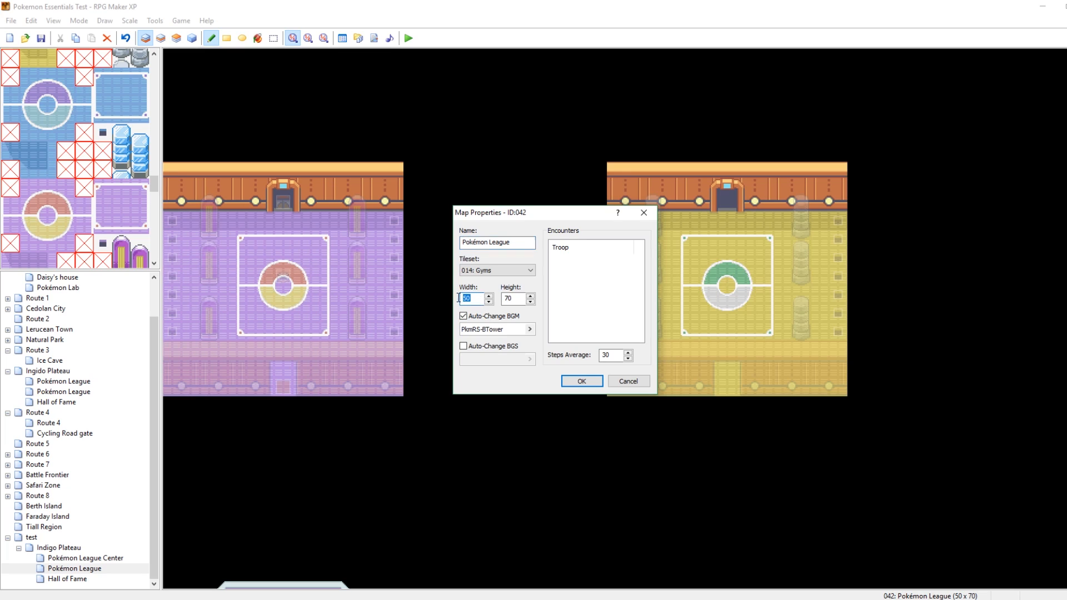
double_click(515, 300)
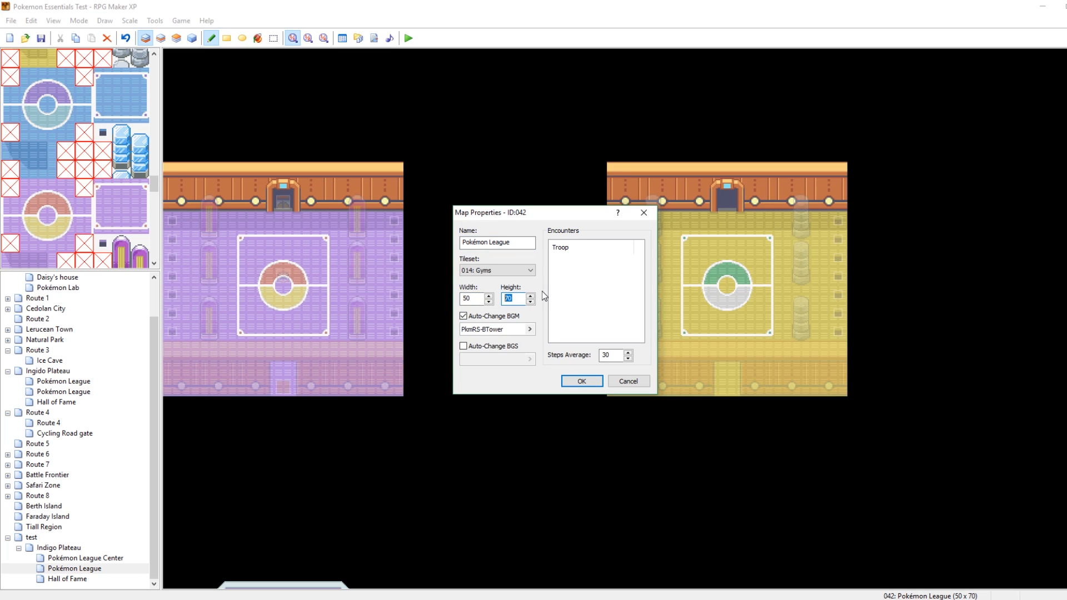
click(643, 212)
Repaint the court circle and the left midline edge of the unfinished yellow room with the teal gym floor tiles.
scroll(614, 317, up, 5)
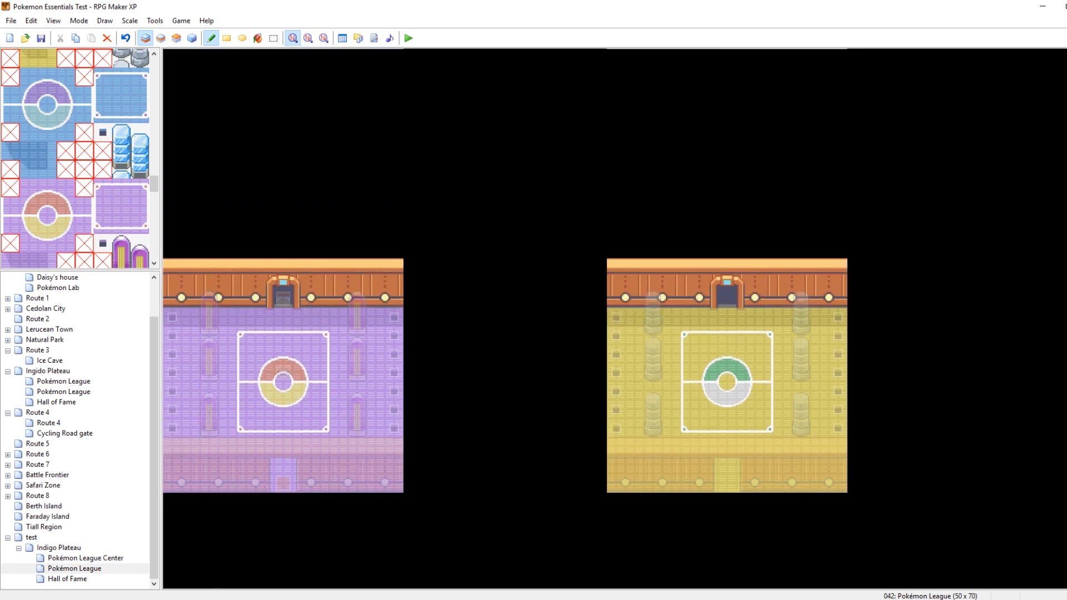
scroll(614, 318, down, 10)
scroll(613, 317, down, 1)
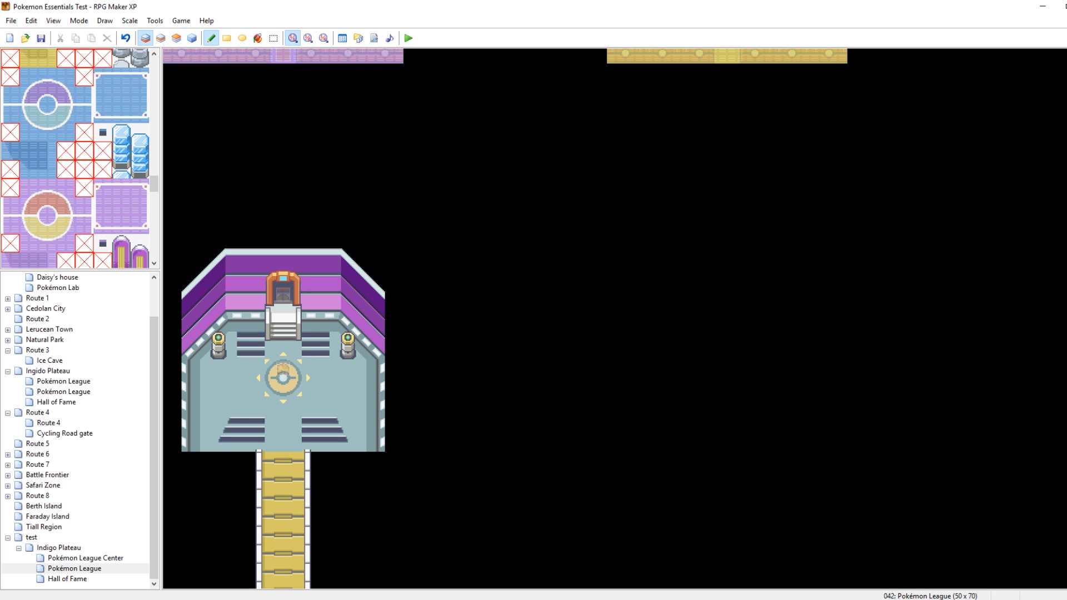
scroll(614, 318, up, 6)
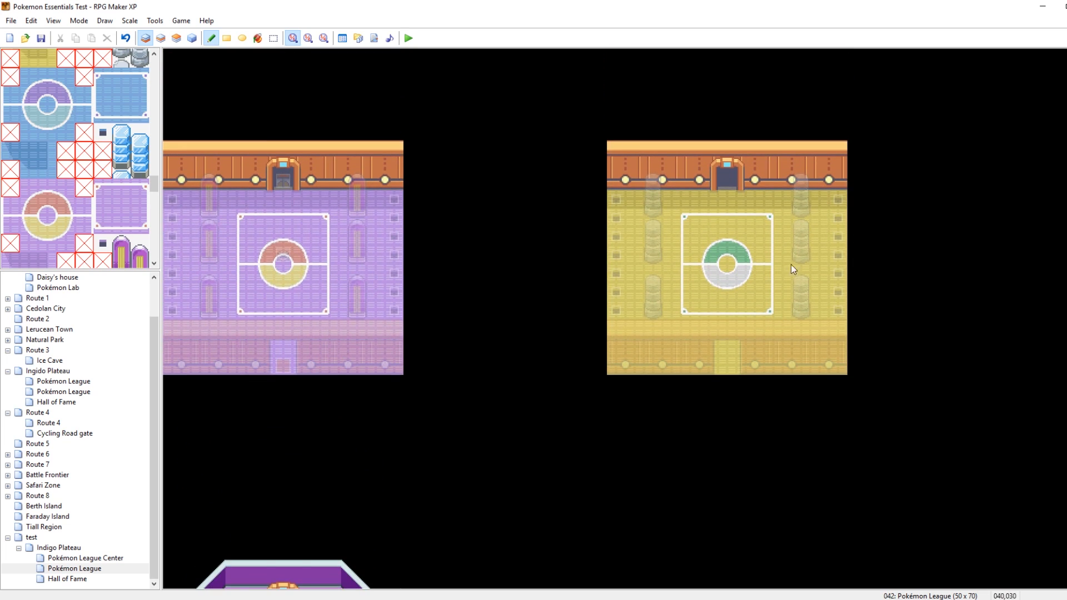
scroll(68, 167, up, 1)
scroll(68, 167, down, 2)
mouse_move(153, 183)
mouse_down()
mouse_move(153, 146)
mouse_move(158, 198)
mouse_up()
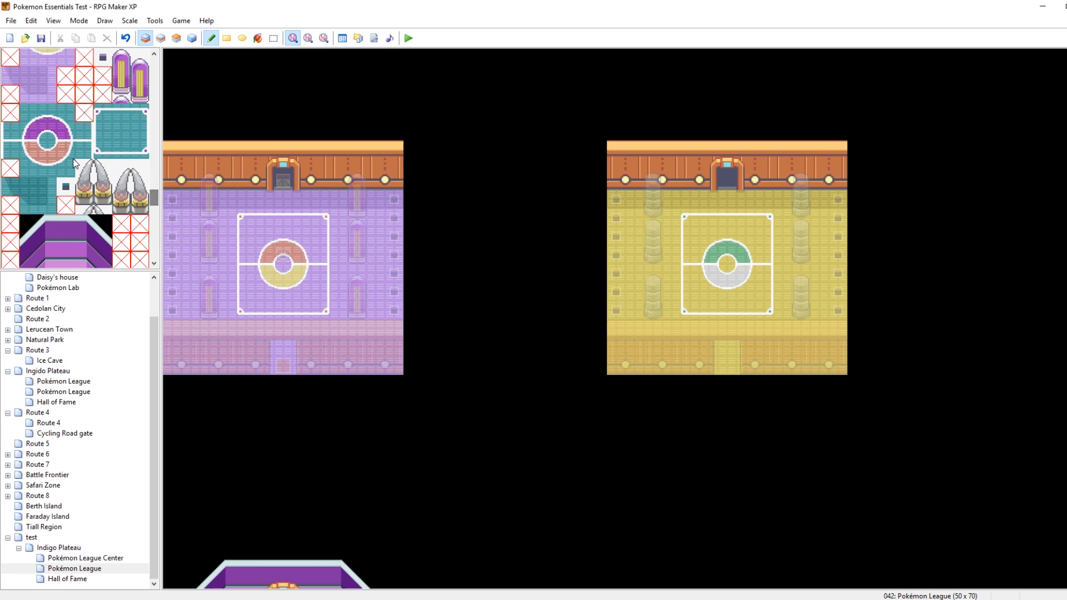
mouse_move(68, 163)
mouse_down()
mouse_move(28, 111)
mouse_move(13, 150)
mouse_up()
click(703, 236)
click(691, 255)
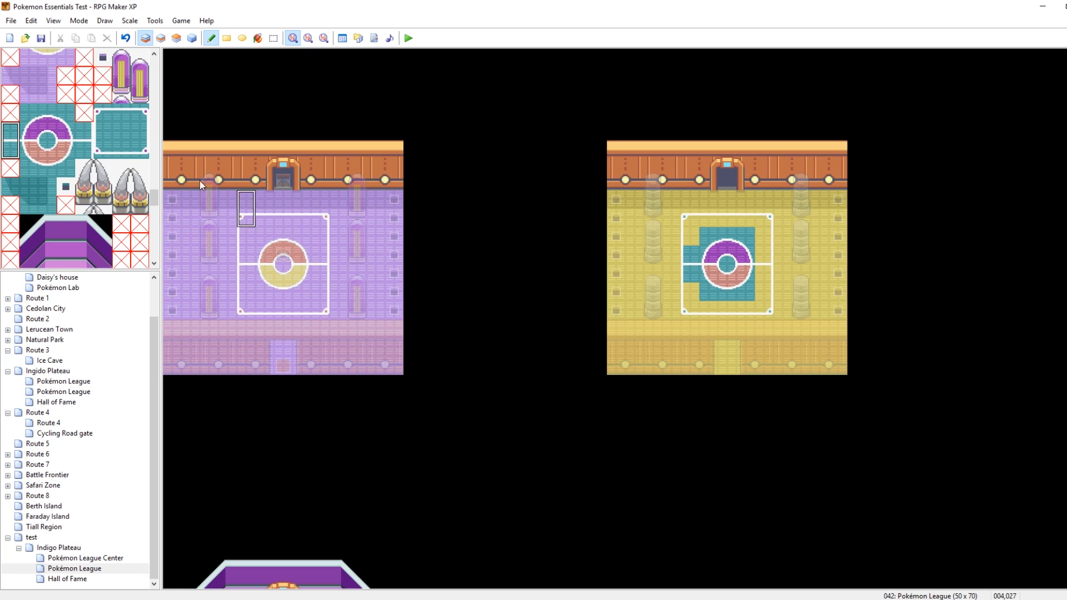
Repaint the court's right midline edge, upper corners and top border with the matching teal tiles.
drag(83, 153, 104, 133)
click(764, 261)
click(690, 218)
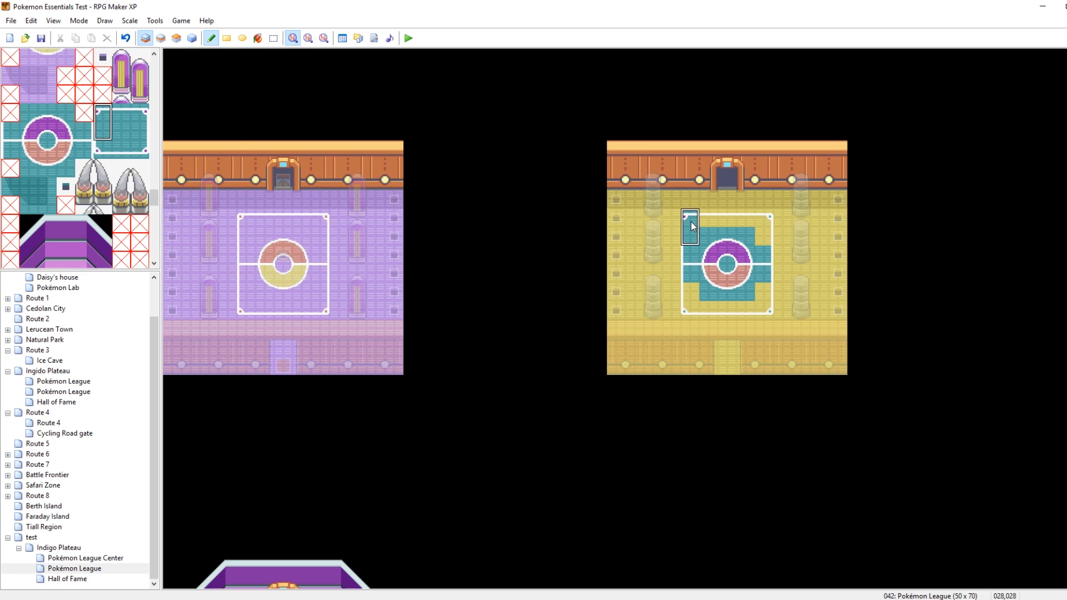
mouse_move(708, 218)
mouse_down()
mouse_move(745, 218)
mouse_move(763, 236)
mouse_up()
Repaint the court's lower corners, lower side borders and bottom border with the teal border tiles.
click(140, 119)
click(139, 149)
drag(133, 156, 121, 151)
click(754, 310)
right_click(150, 134)
click(144, 132)
click(761, 292)
drag(107, 140, 106, 152)
click(690, 293)
click(121, 150)
drag(728, 309, 707, 309)
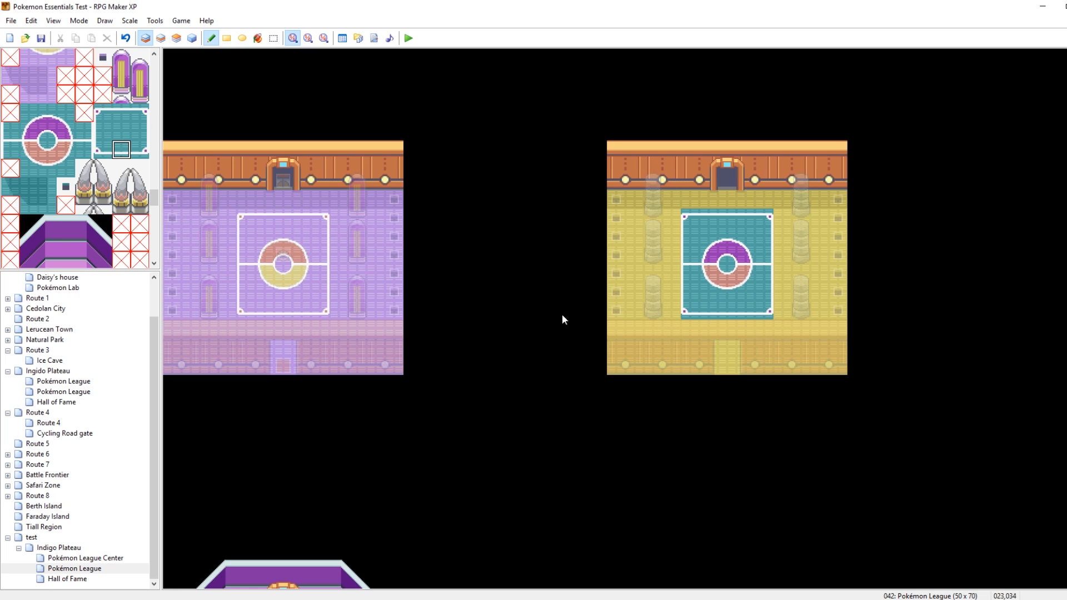
Fill the yellow floor around the court with plain teal tiles and the row below the back wall with shaded teal tiles.
click(121, 131)
mouse_move(615, 218)
mouse_down()
mouse_move(656, 219)
mouse_move(615, 239)
mouse_move(618, 253)
mouse_move(669, 252)
mouse_up()
right_drag(669, 252, 609, 215)
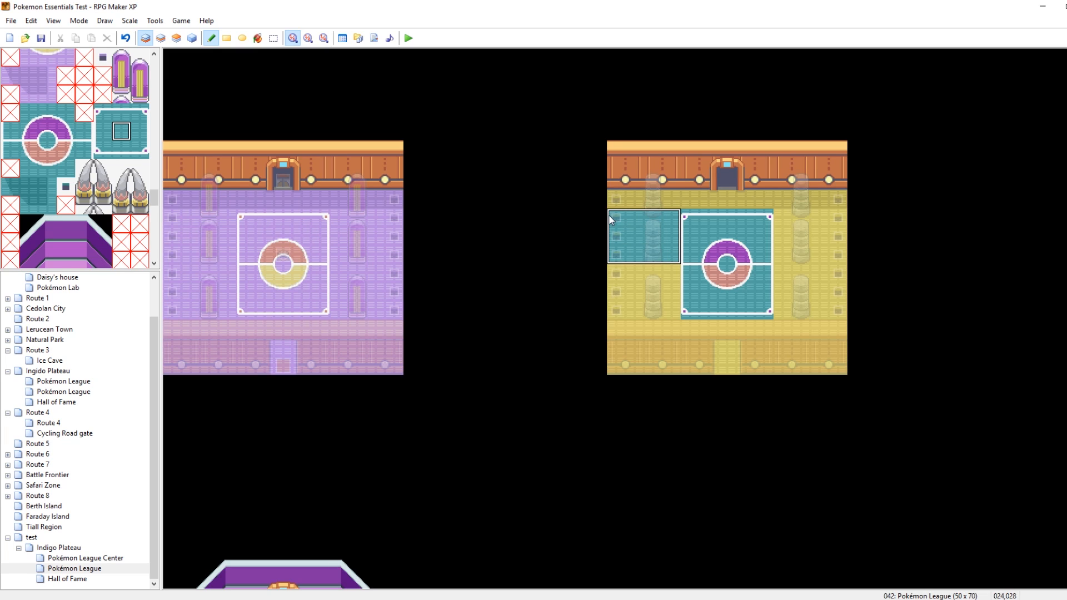
mouse_move(614, 230)
mouse_down()
mouse_move(618, 322)
mouse_move(779, 329)
mouse_move(781, 211)
mouse_up()
click(32, 187)
drag(611, 202, 808, 207)
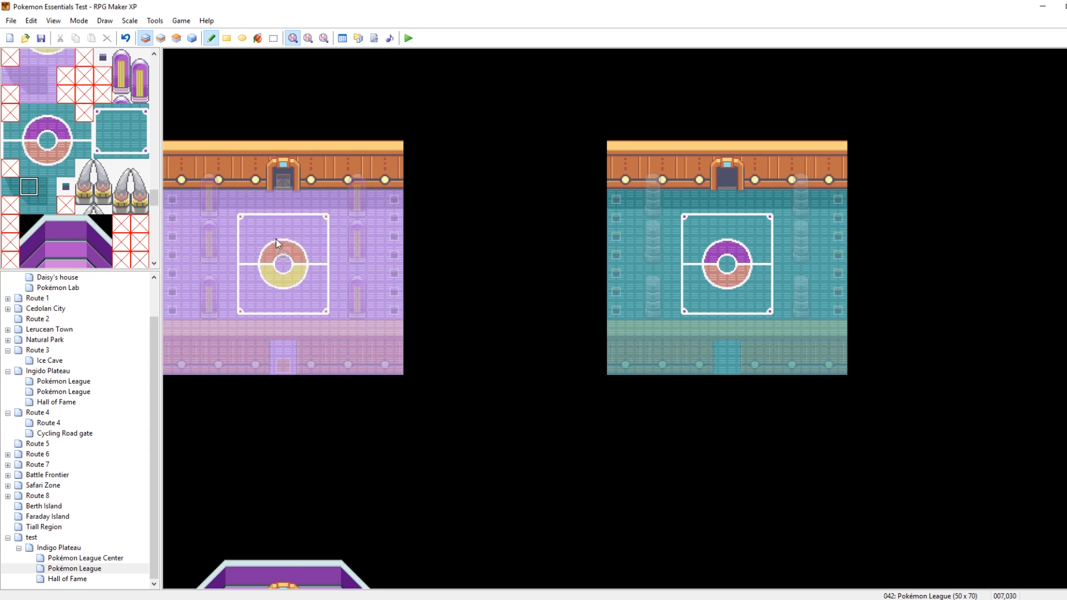
Replace the middle and lower pairs of grey pillars with curved horn statues on the second layer.
drag(123, 203, 123, 166)
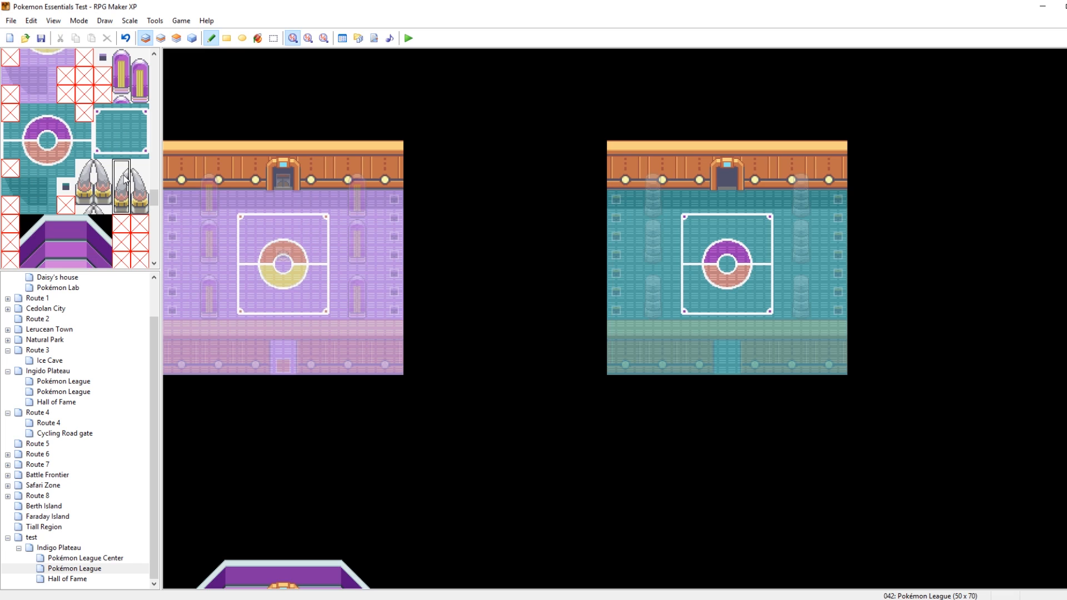
click(161, 37)
click(653, 272)
drag(140, 205, 140, 172)
click(801, 272)
click(797, 221)
right_drag(652, 310, 654, 271)
click(654, 223)
Replace the upper pair of grey pillars with horn statues and save the project.
drag(101, 201, 102, 167)
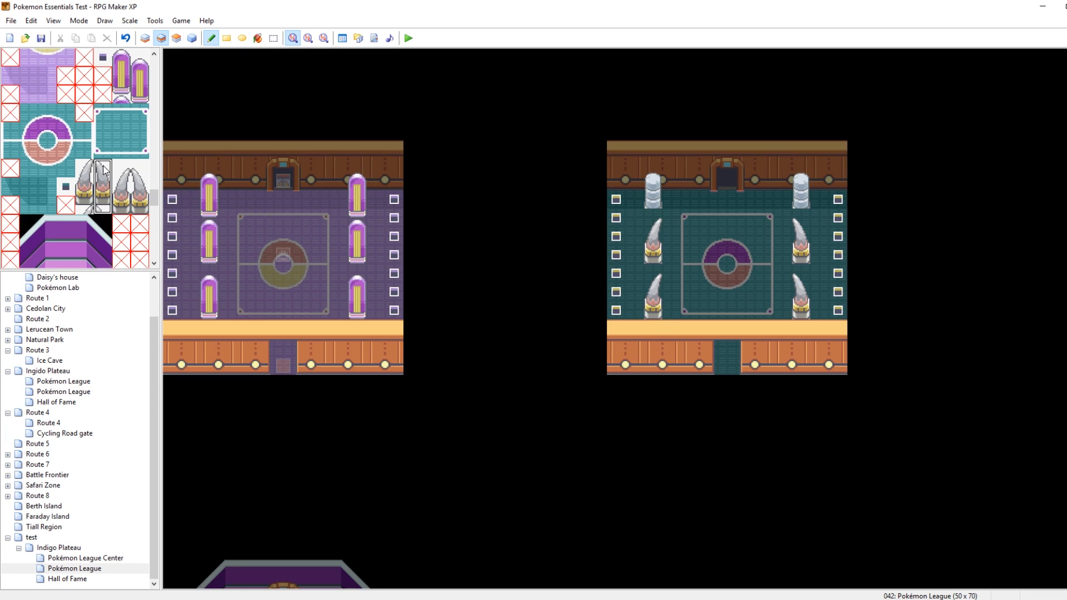
click(804, 187)
drag(92, 205, 86, 177)
right_click(772, 279)
key(ctrl+s)
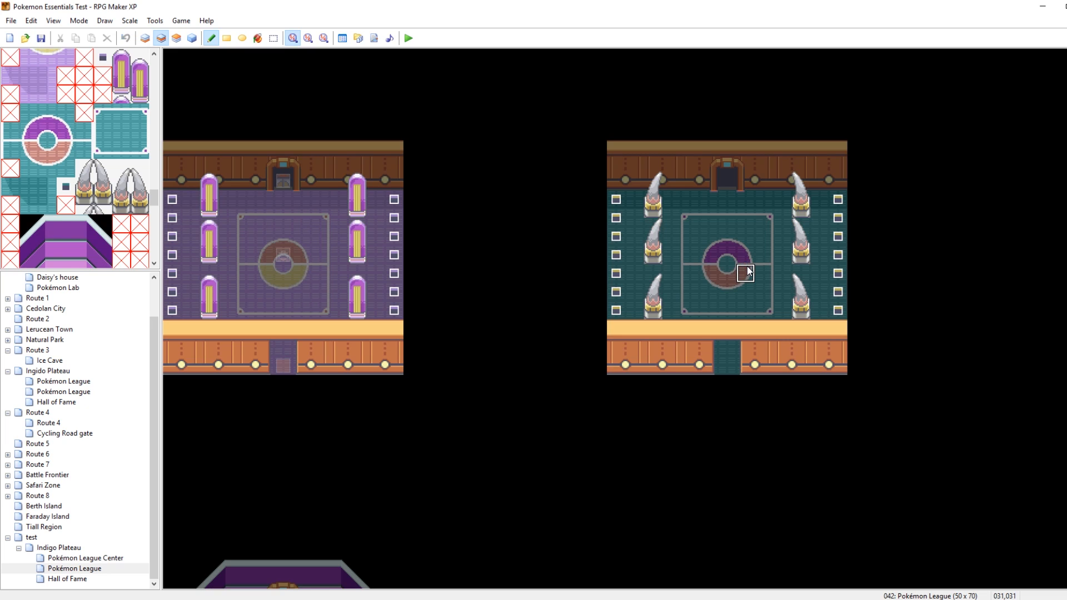
Paint a teal floor corridor on the first layer, running below the horn-statue room, up past its right side and out to the right.
key(F4)
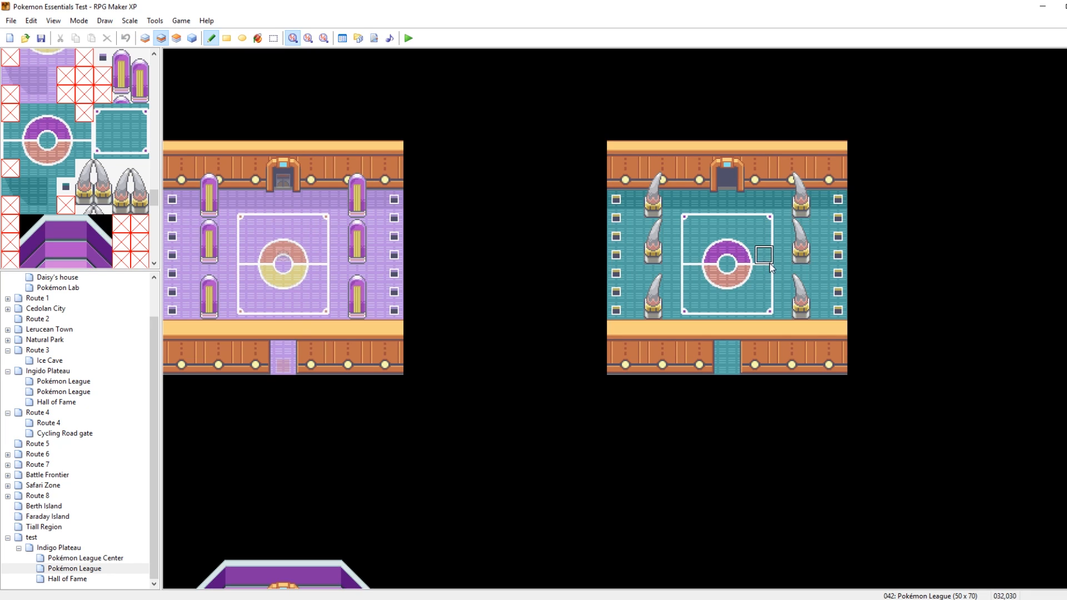
key(F4)
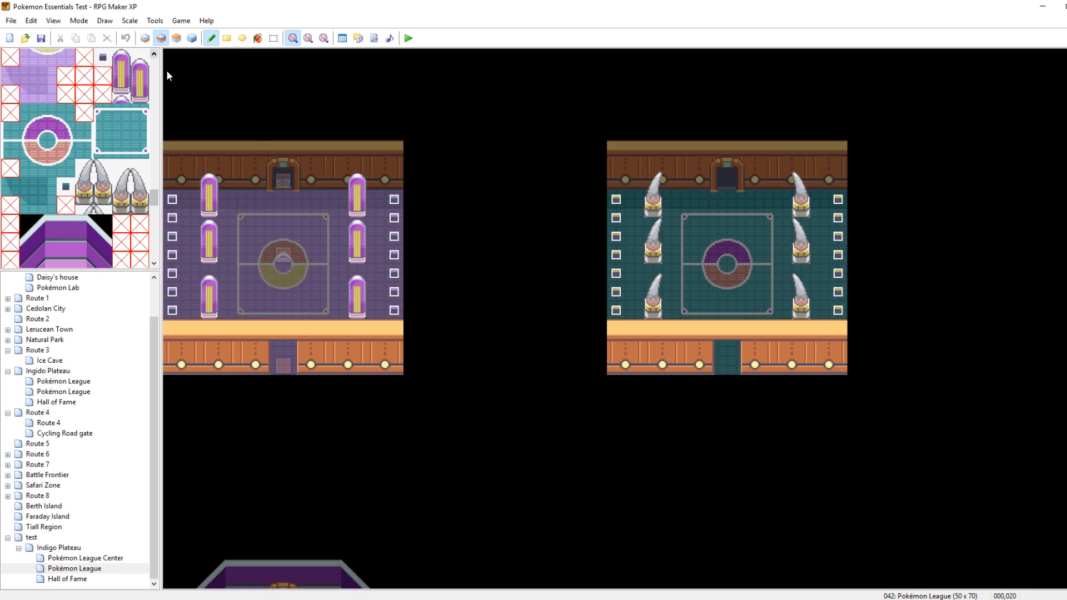
click(145, 37)
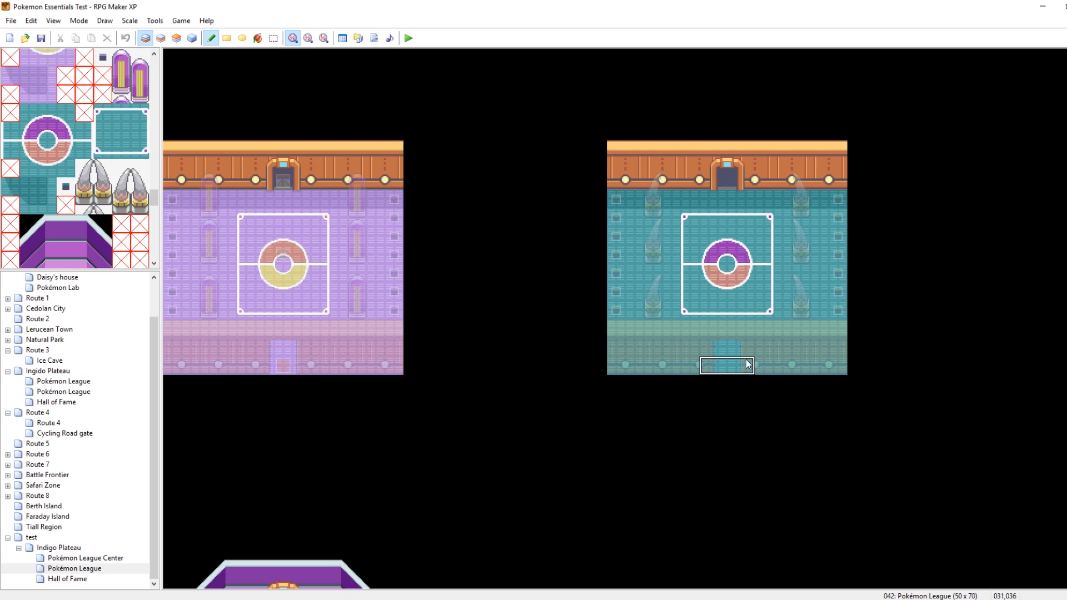
mouse_move(753, 379)
mouse_down()
mouse_move(744, 414)
mouse_move(723, 399)
mouse_move(657, 396)
mouse_move(655, 410)
mouse_move(819, 409)
mouse_move(822, 389)
mouse_move(658, 428)
mouse_move(895, 437)
mouse_move(888, 288)
mouse_move(895, 297)
mouse_up()
key(ctrl+z)
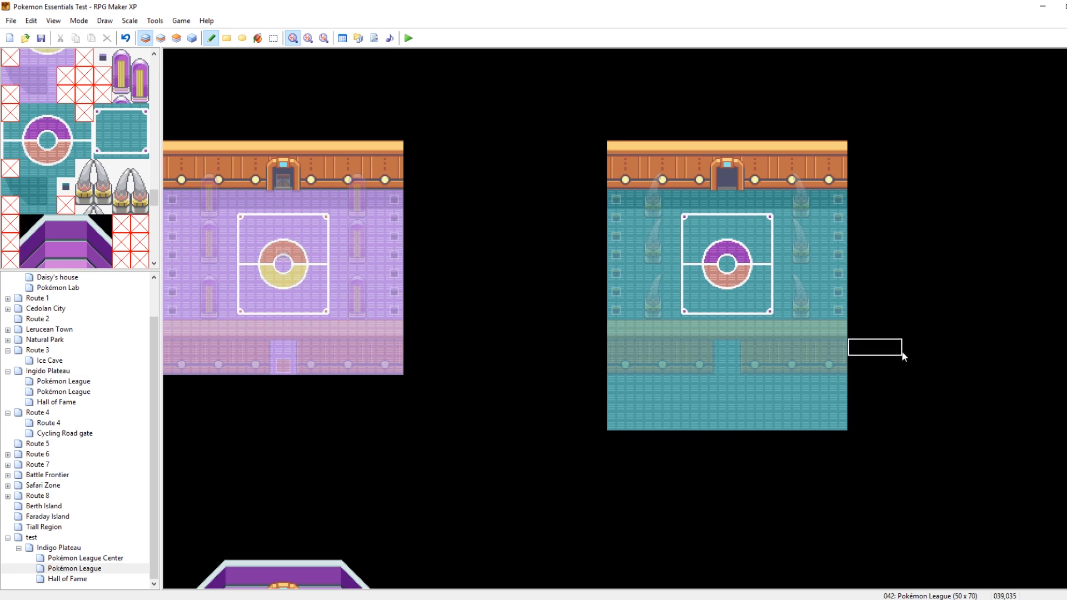
mouse_move(894, 425)
mouse_down()
mouse_move(912, 421)
mouse_move(907, 331)
mouse_move(891, 413)
mouse_move(892, 349)
mouse_move(917, 389)
mouse_up()
key(ctrl+z)
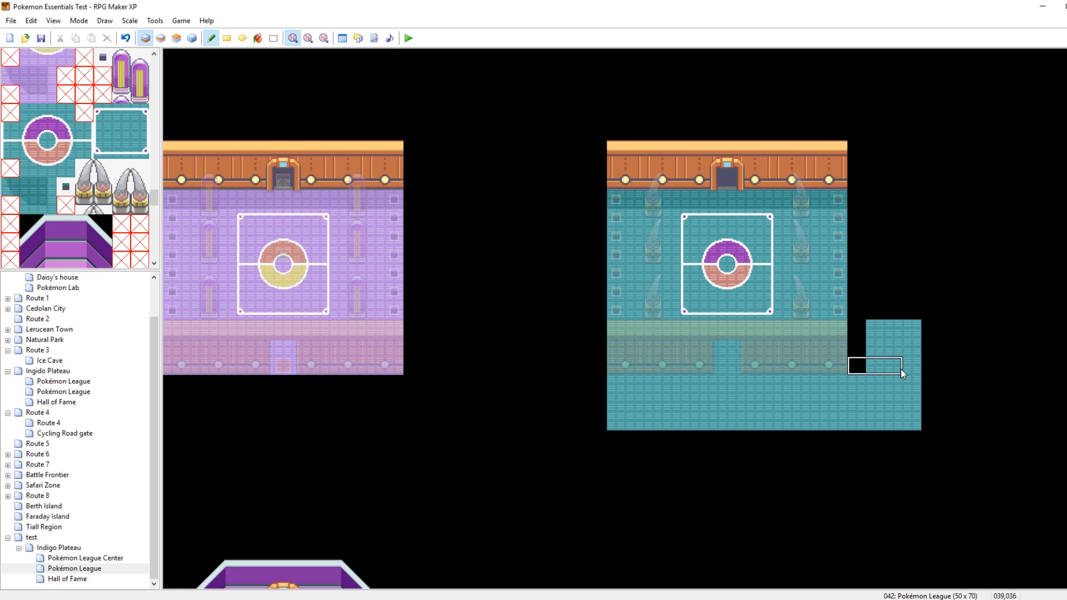
mouse_move(921, 332)
mouse_down()
mouse_move(915, 294)
mouse_move(997, 295)
mouse_move(992, 273)
mouse_move(889, 273)
mouse_move(903, 255)
mouse_move(997, 264)
mouse_up()
click(1008, 309)
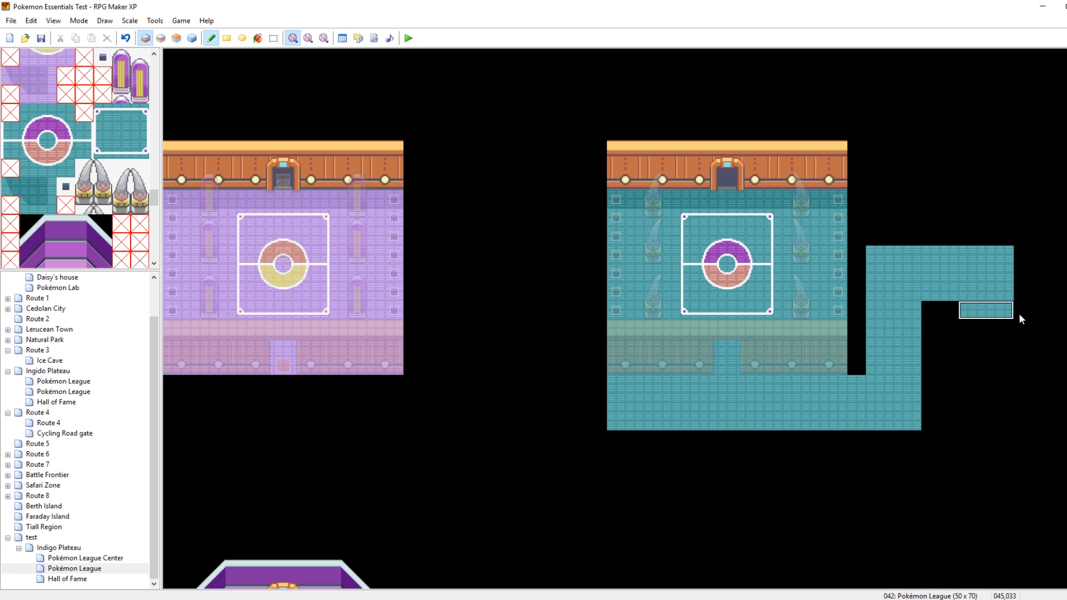
Copy the teal room's back wall tiles and paint them along the upper edge of the corridor's upper section.
click(160, 37)
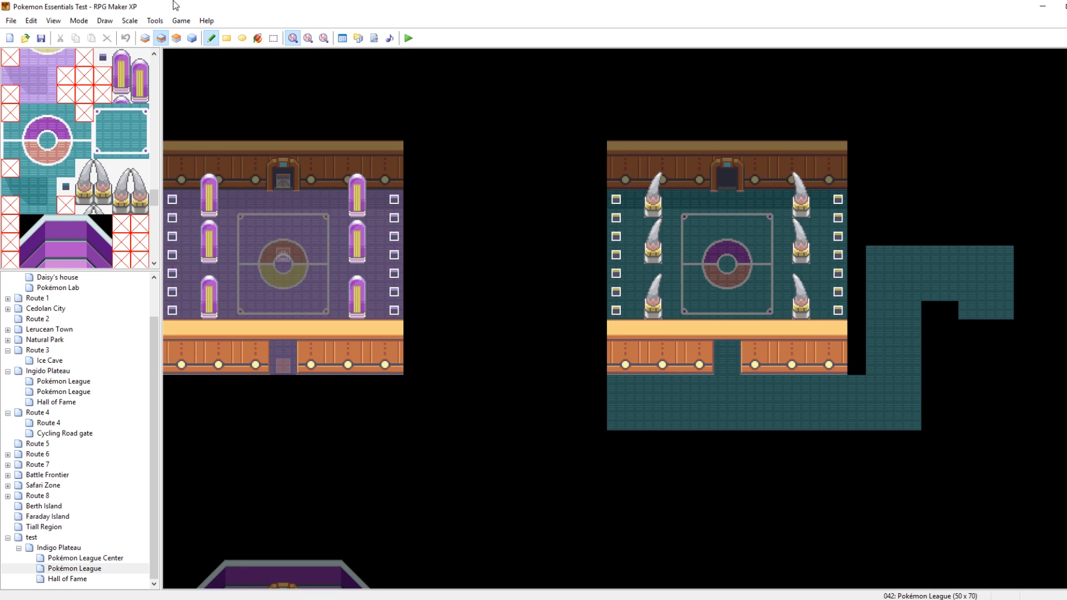
click(147, 38)
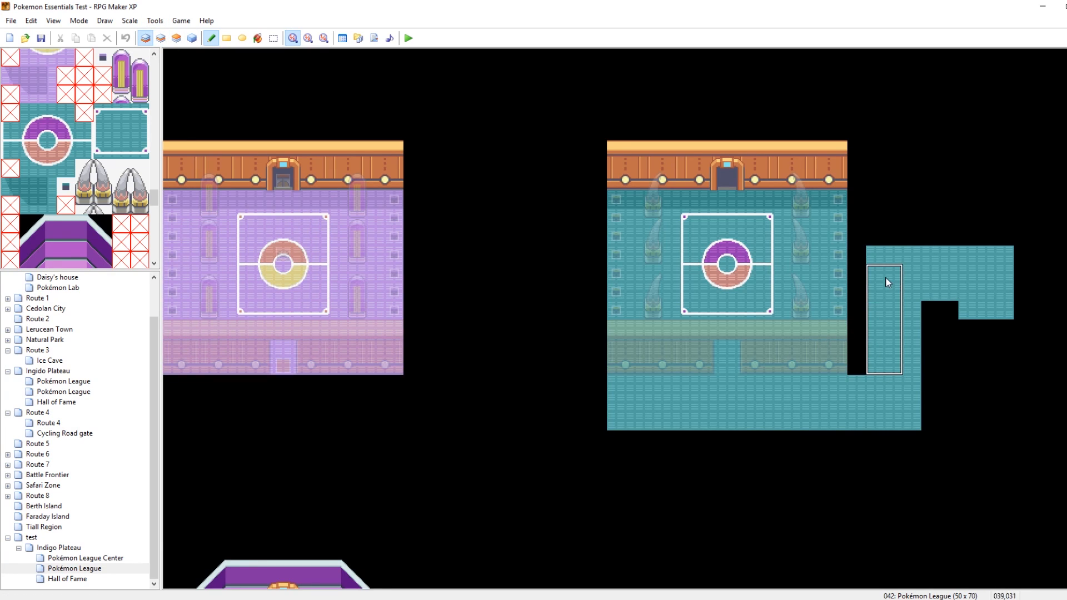
scroll(81, 208, down, 3)
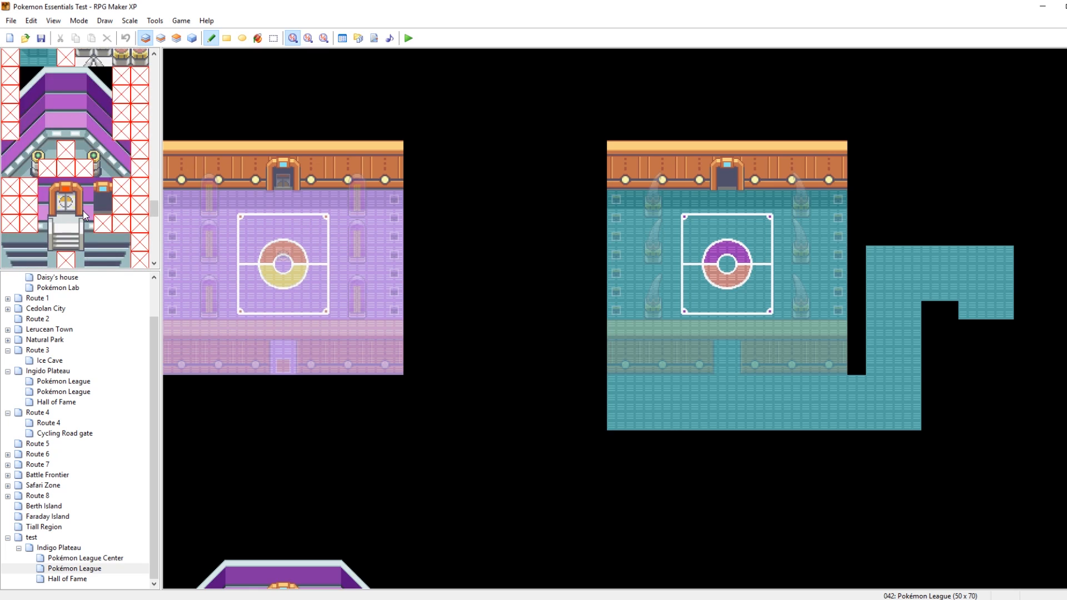
scroll(82, 212, up, 5)
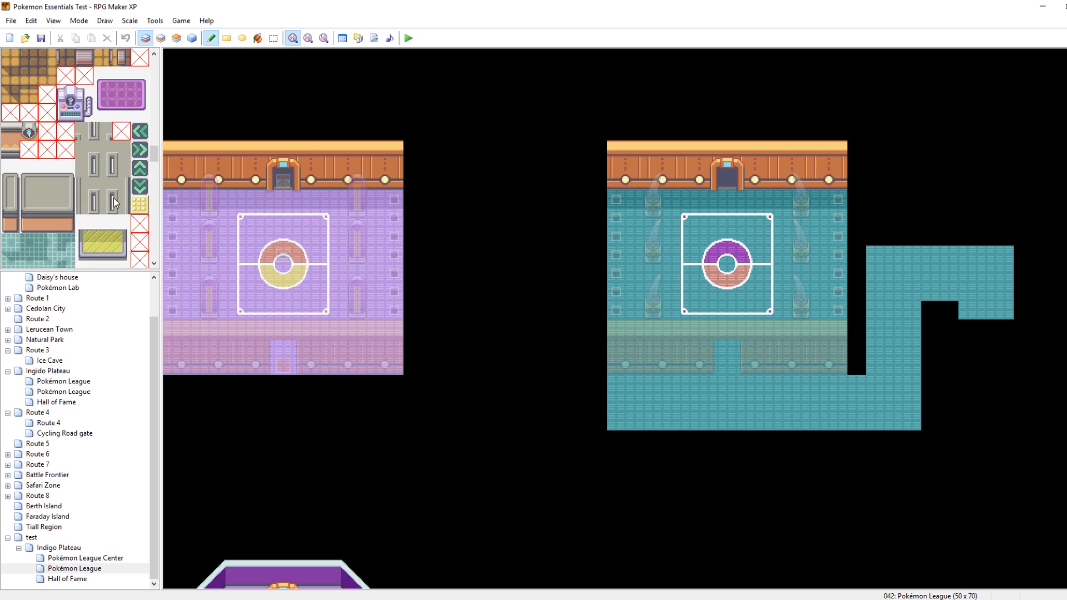
scroll(113, 198, down, 2)
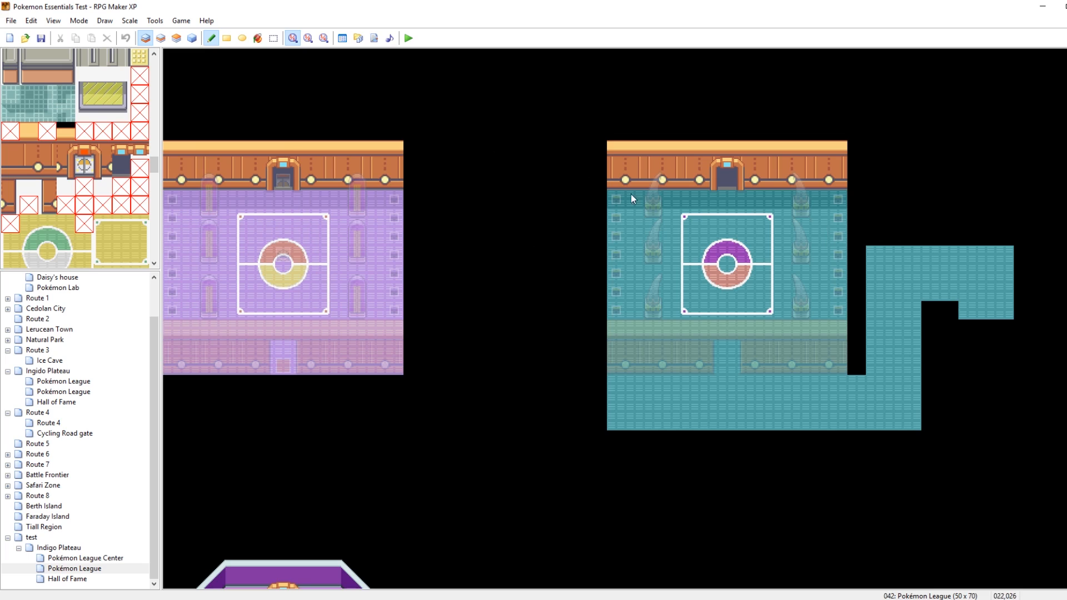
right_drag(621, 151, 658, 181)
drag(902, 236, 998, 238)
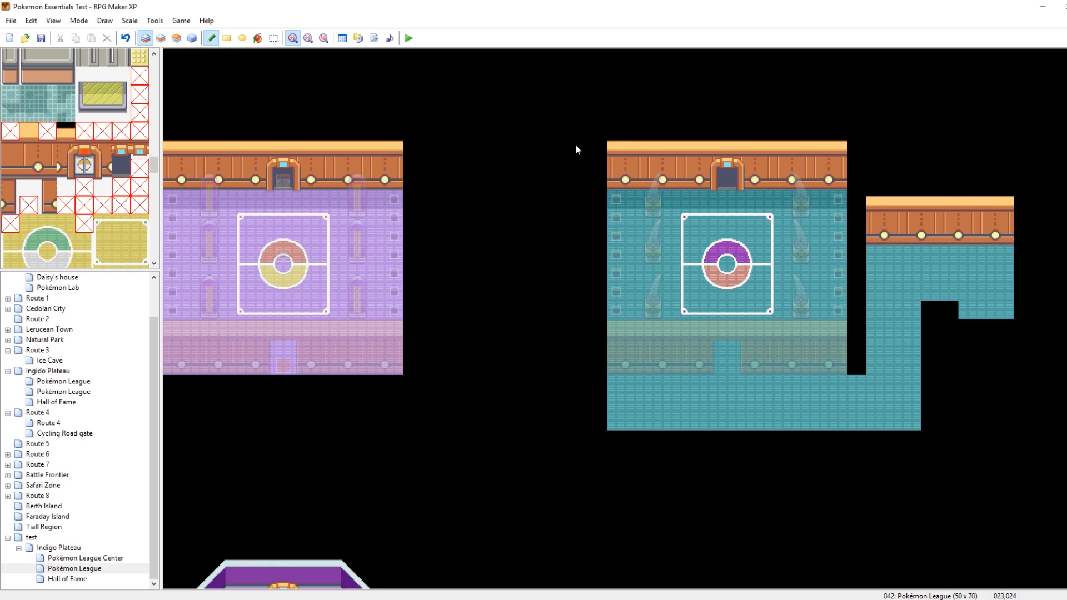
Copy the teal room's front wall onto the second layer along the lower edge of the corridor below the room.
click(160, 38)
right_drag(615, 328, 638, 368)
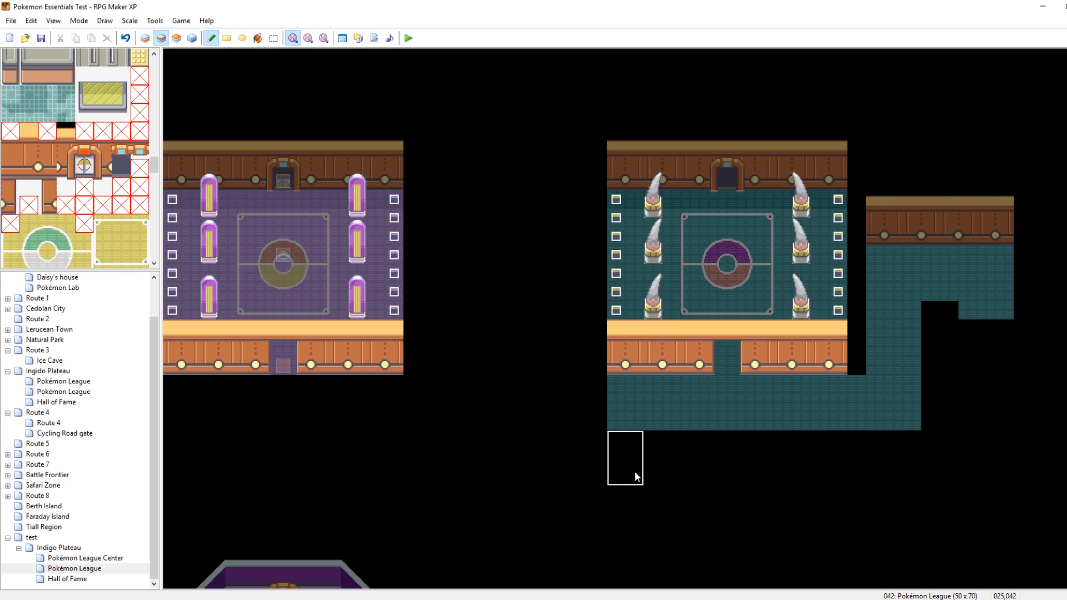
drag(637, 464, 905, 470)
drag(979, 347, 1006, 351)
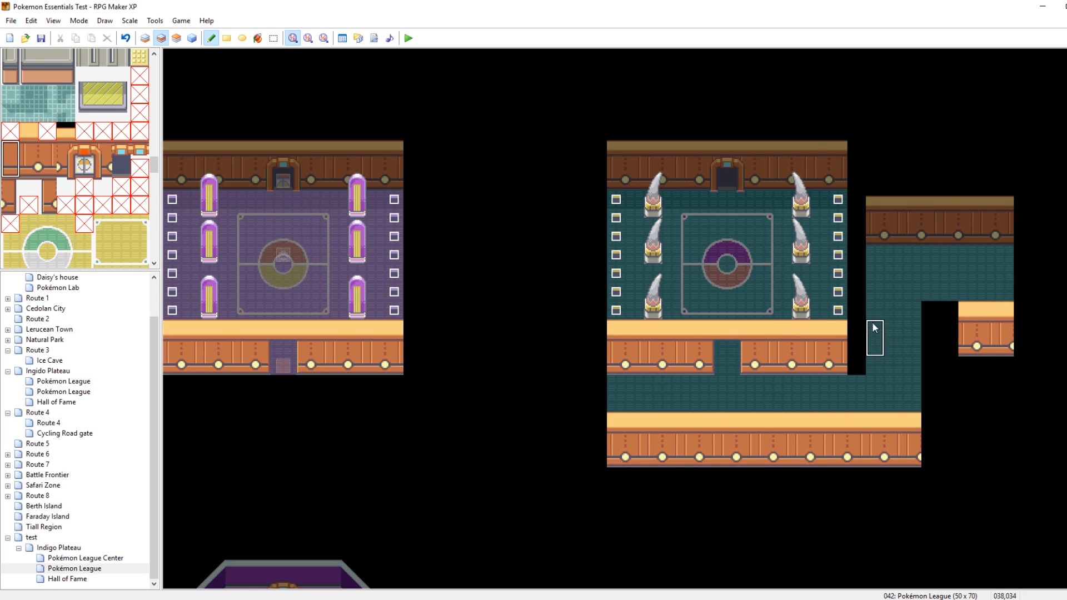
right_click(1003, 420)
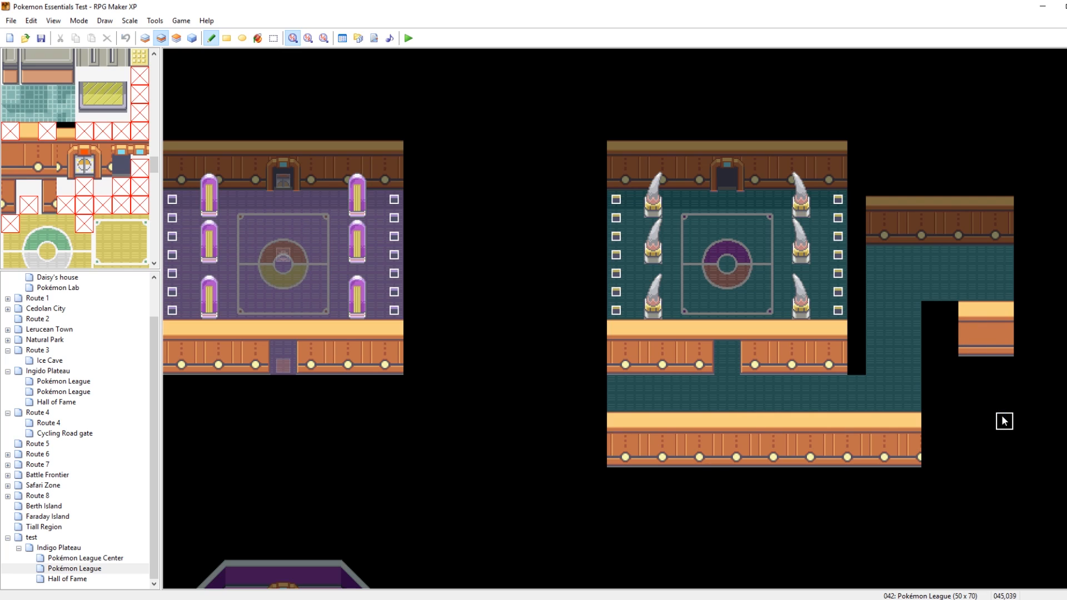
mouse_move(967, 384)
mouse_down()
mouse_move(965, 305)
mouse_move(992, 341)
mouse_move(986, 329)
mouse_up()
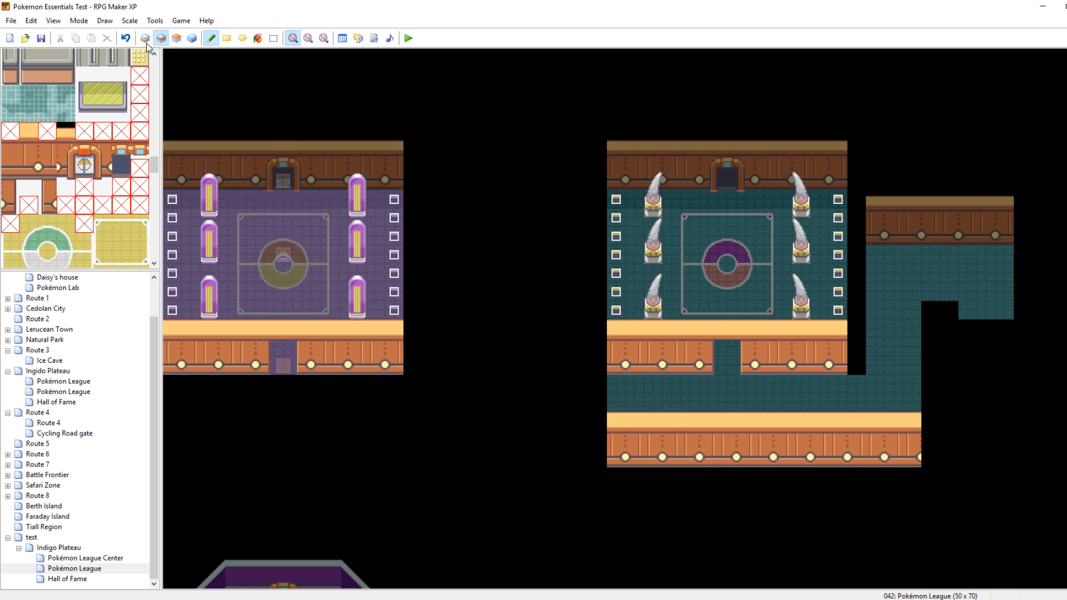
Erase the extra row of teal floor tiles below the corridor's right end on the first layer.
key(F5)
drag(963, 312, 987, 333)
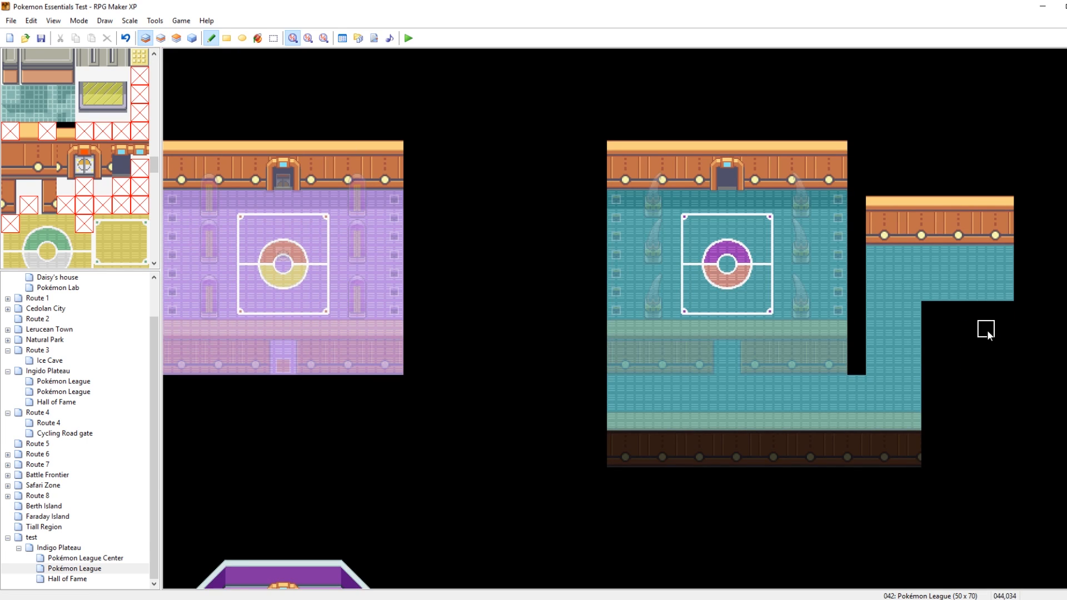
right_drag(968, 309, 1000, 311)
Copy the wall-block event from the purple room's entrance to the teal room's entrance.
click(192, 38)
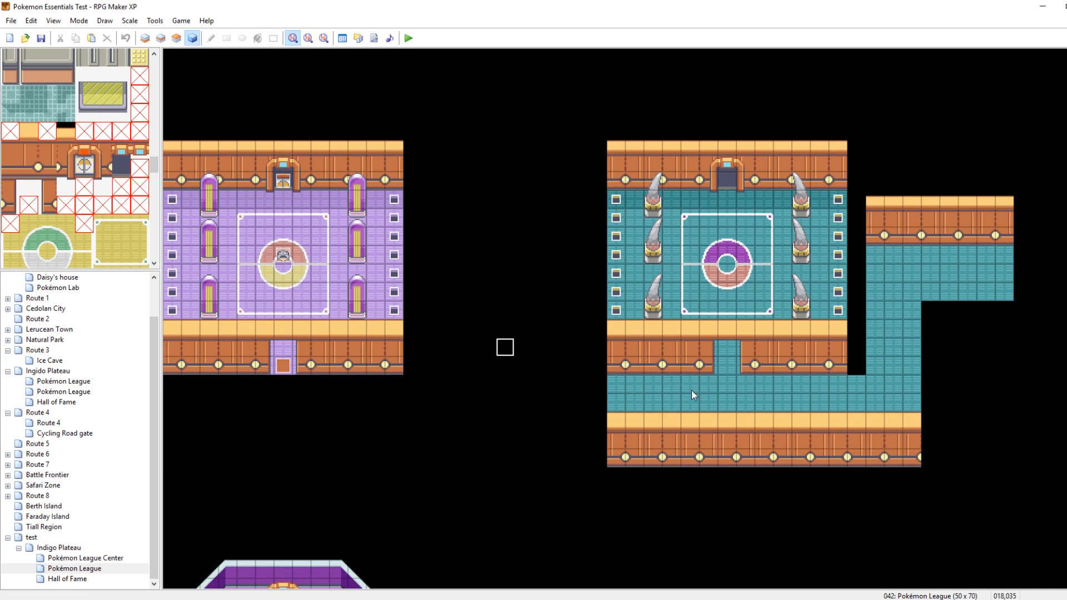
click(281, 367)
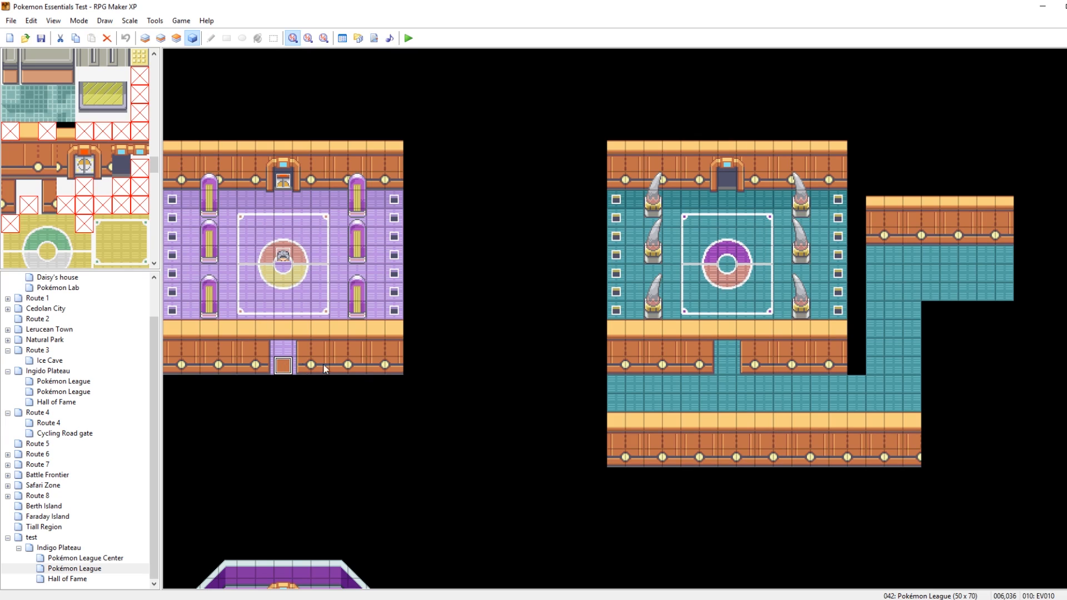
key(ctrl+c)
click(721, 363)
key(ctrl+v)
Raise the E4Room variable condition of the event at the teal room's entrance by one.
double_click(722, 363)
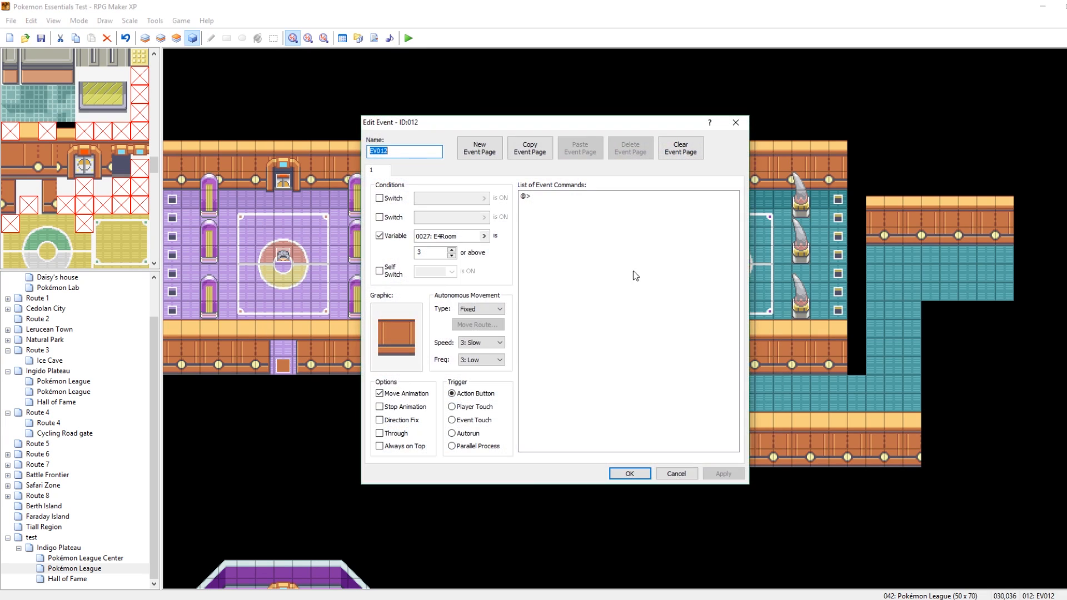
click(451, 250)
click(722, 473)
click(629, 474)
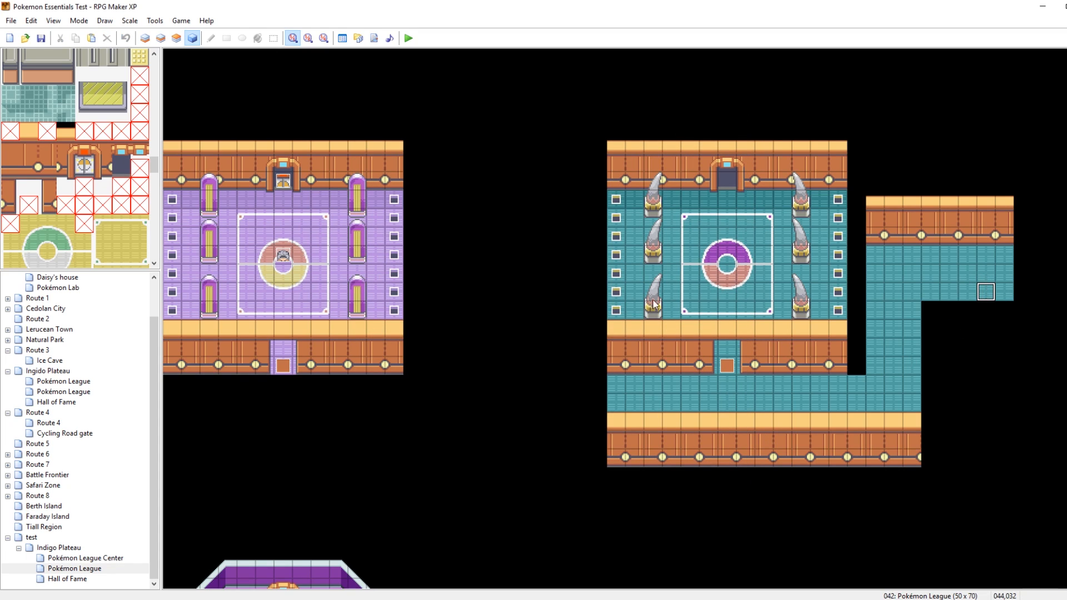
Edit the player's move route on page 2 of the purple room's Door event, deleting two Move Up commands after the first.
double_click(286, 183)
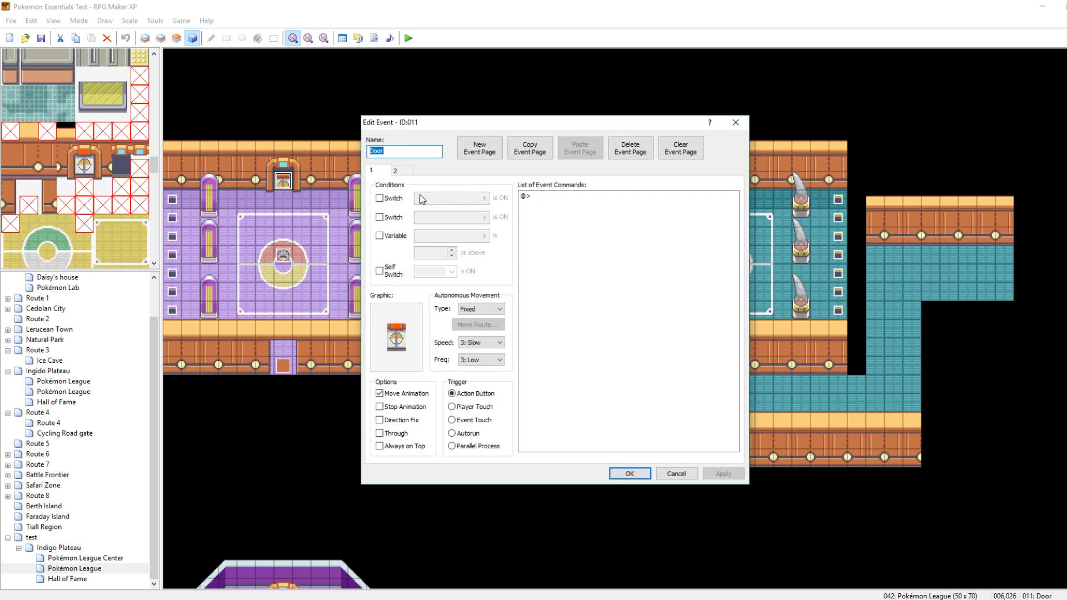
click(395, 171)
drag(564, 125, 395, 109)
right_click(404, 234)
click(473, 249)
click(318, 244)
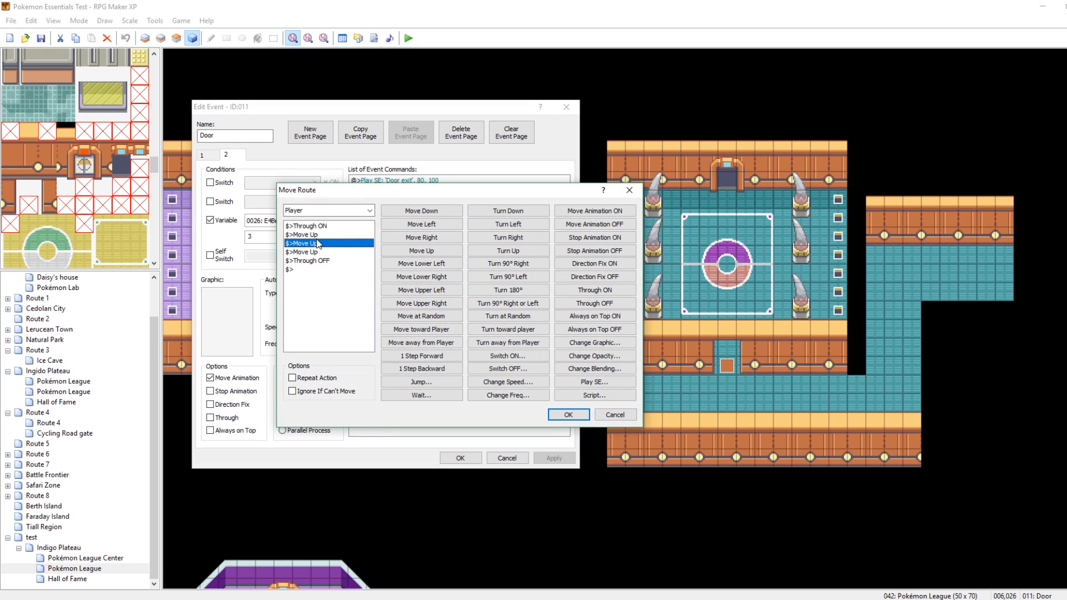
key(Delete)
key(Delete)
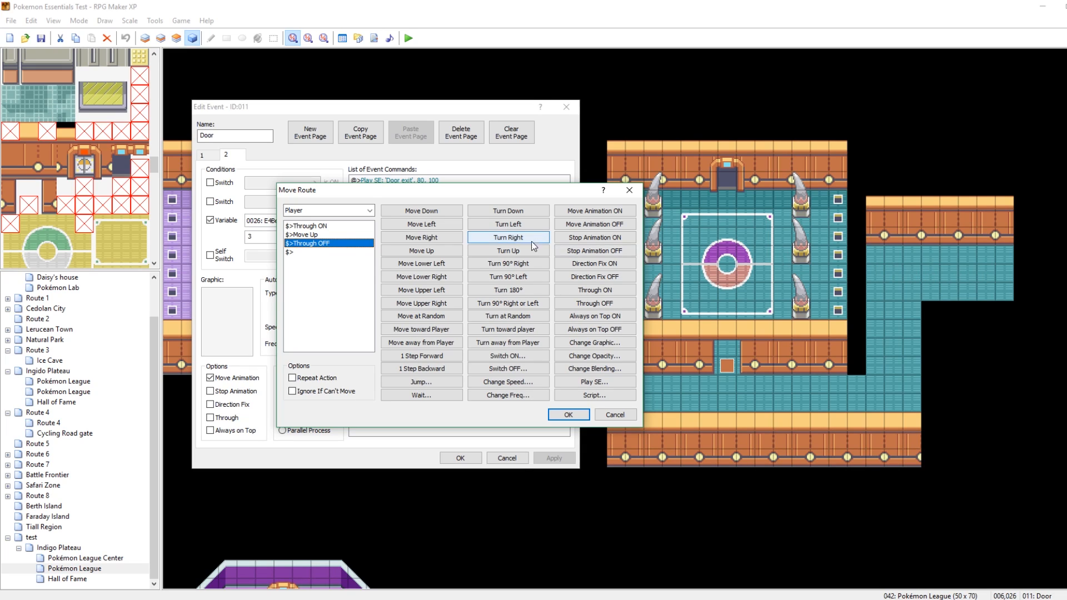
Insert five Move Left commands before Through OFF in the player's move route.
click(416, 225)
click(416, 224)
click(417, 225)
click(416, 225)
click(417, 225)
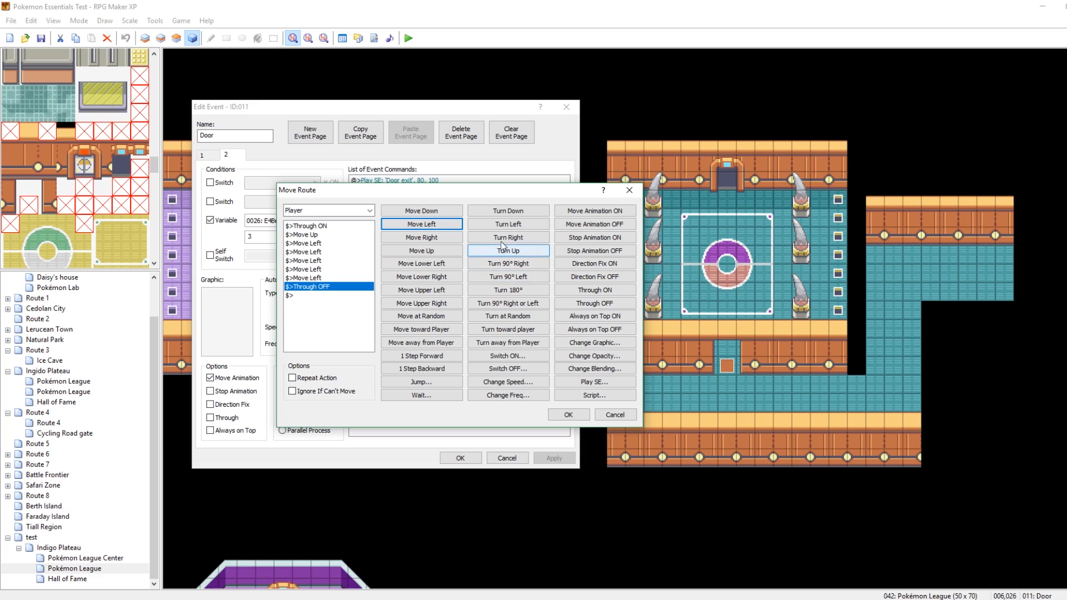
Insert six Move Down commands before Through OFF in the player's move route.
click(416, 213)
click(415, 213)
click(415, 213)
click(415, 214)
click(415, 213)
click(415, 213)
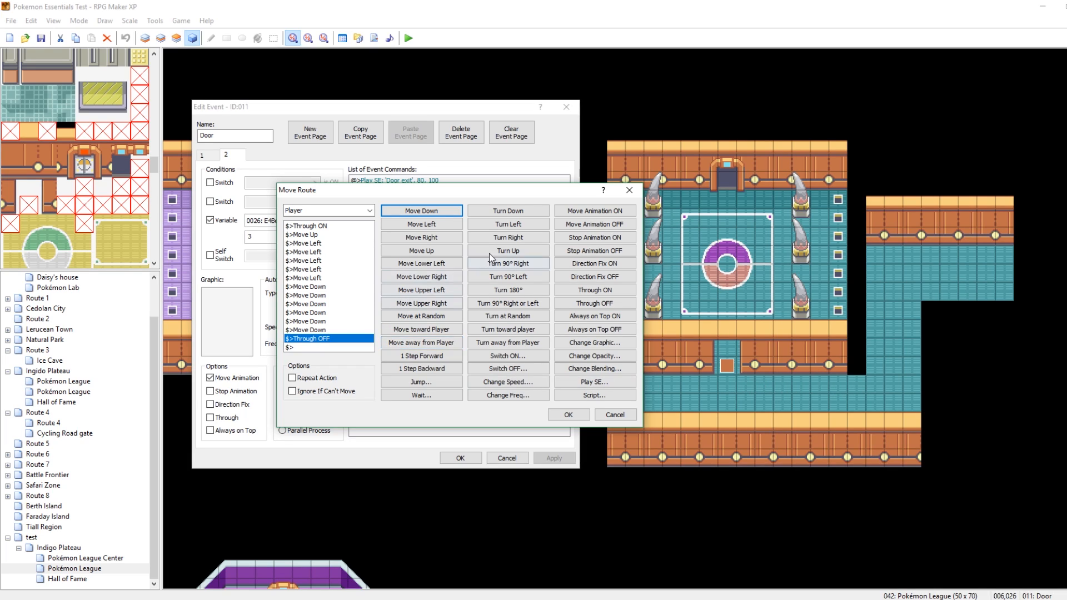
Insert nine Move Left commands after the downward moves, before Through OFF.
click(414, 224)
click(414, 224)
click(414, 225)
click(414, 225)
click(414, 225)
click(414, 224)
click(414, 224)
click(413, 224)
click(413, 225)
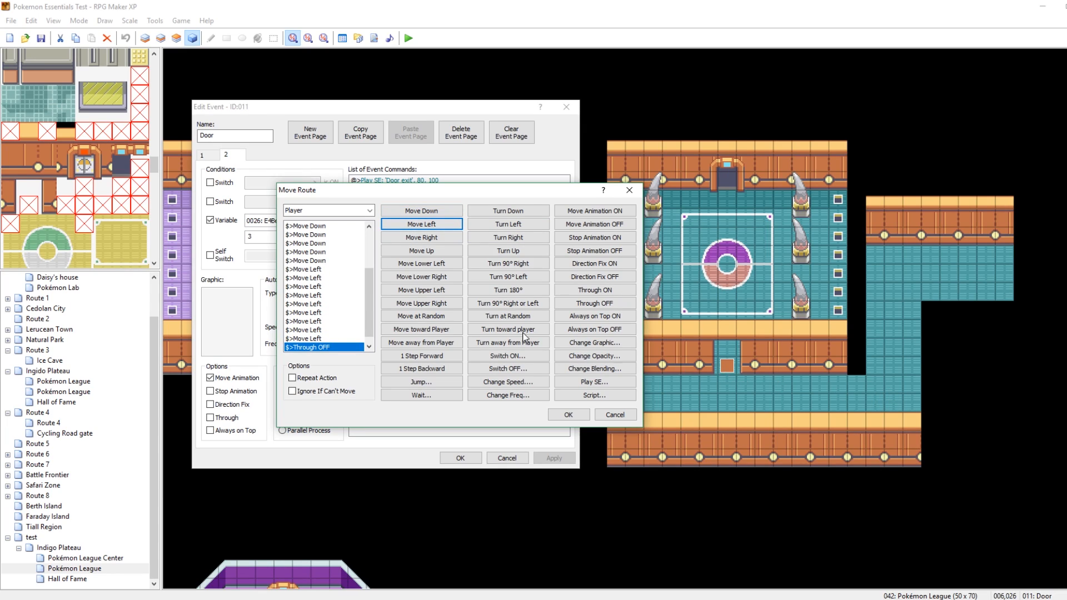
Finish the route with four Move Up commands before Through OFF and save the Door event.
click(422, 250)
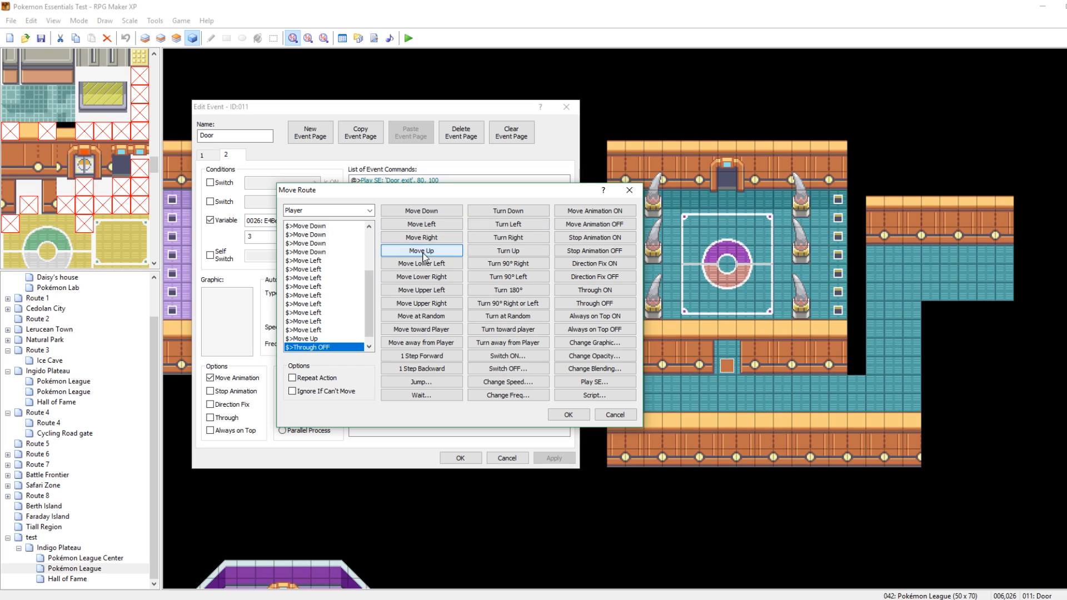
click(411, 252)
click(411, 251)
click(411, 253)
click(567, 414)
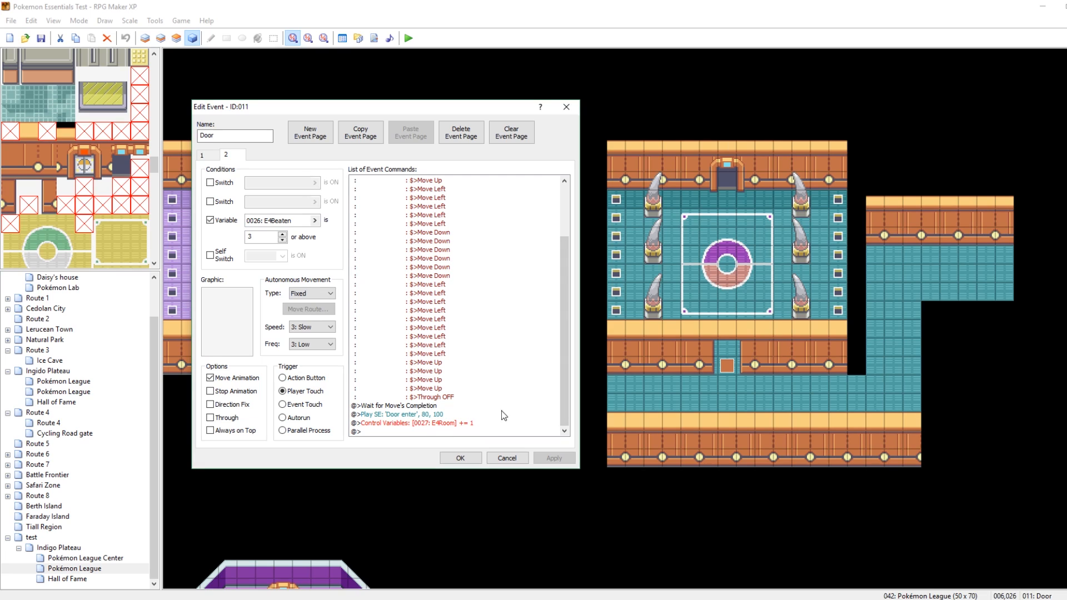
click(461, 458)
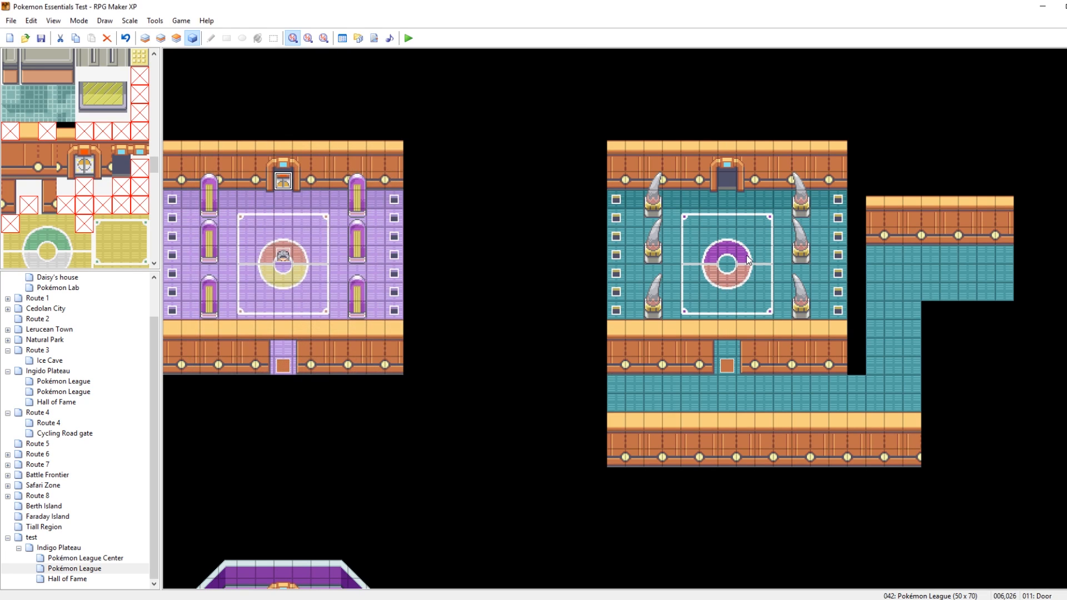
Playtest the game from the saved position in the purple room and walk the player up through the back door.
click(408, 39)
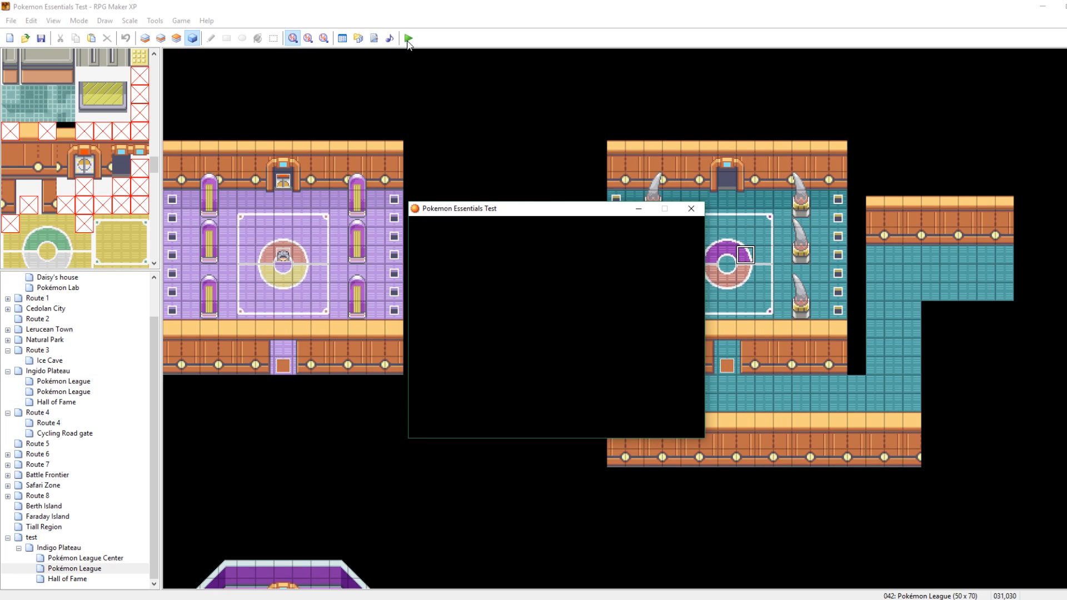
key(Return)
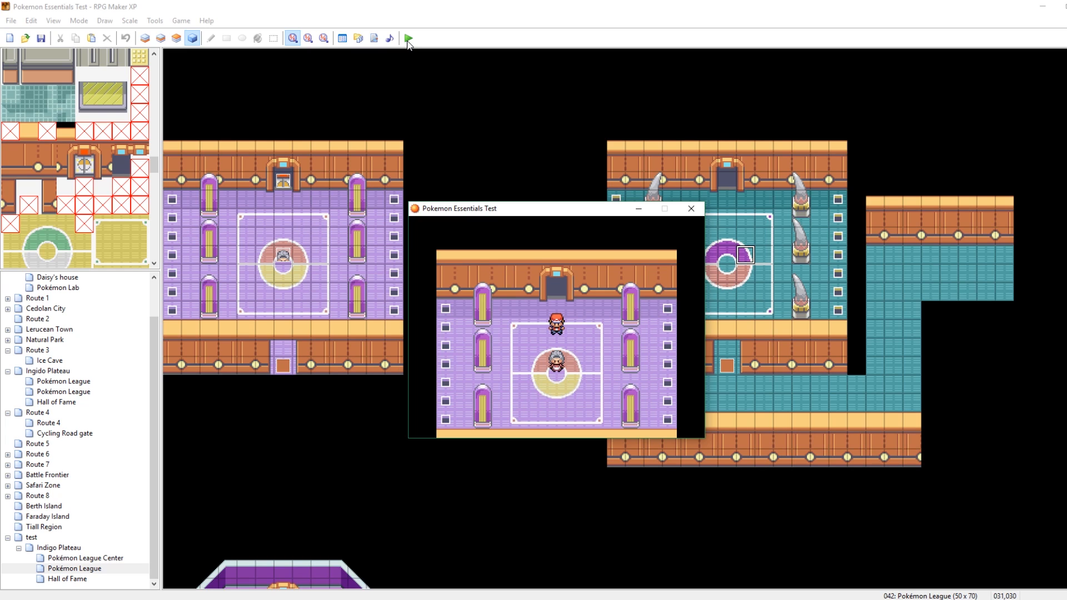
key(Up)
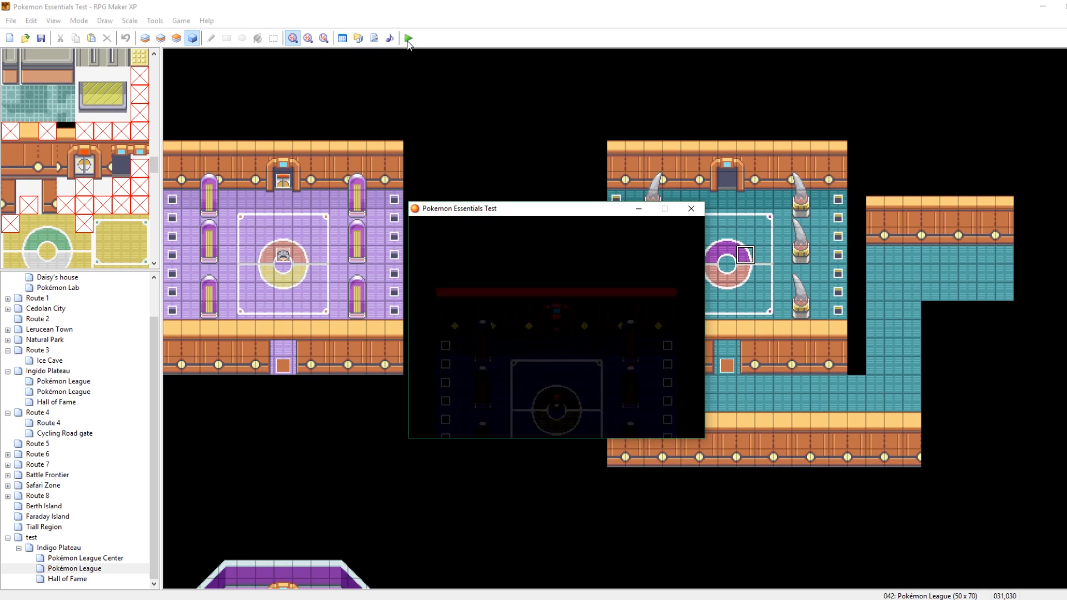
Check the arrival point in the running playtest and close the game.
key(Left)
key(Down)
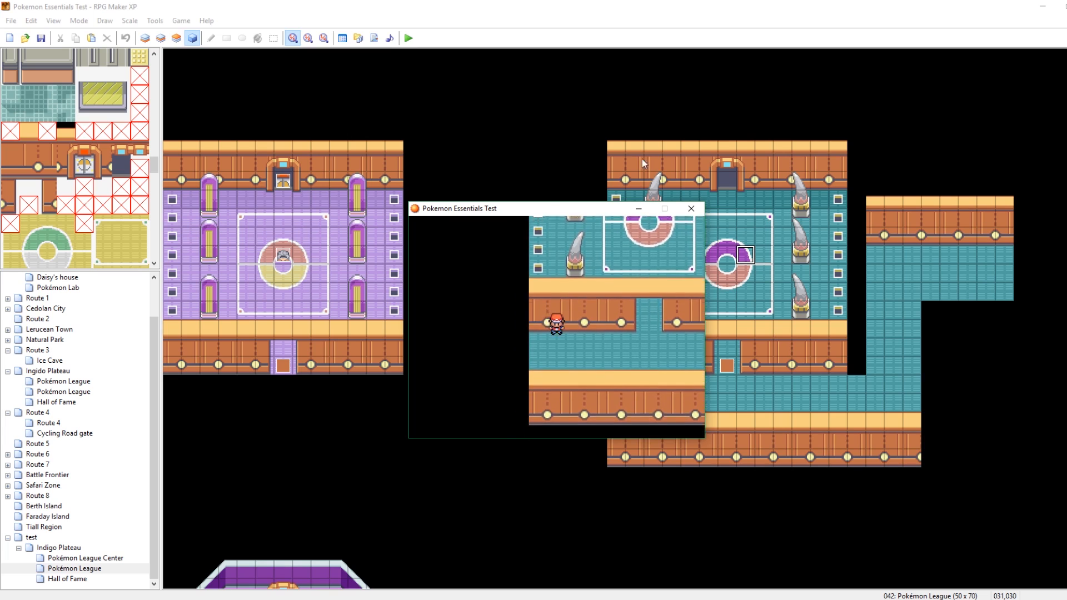
key(alt+F4)
Set the Transfer Player destination on page 2 of the purple room's Door event to tile 044,032 of the Pokémon League map.
double_click(283, 181)
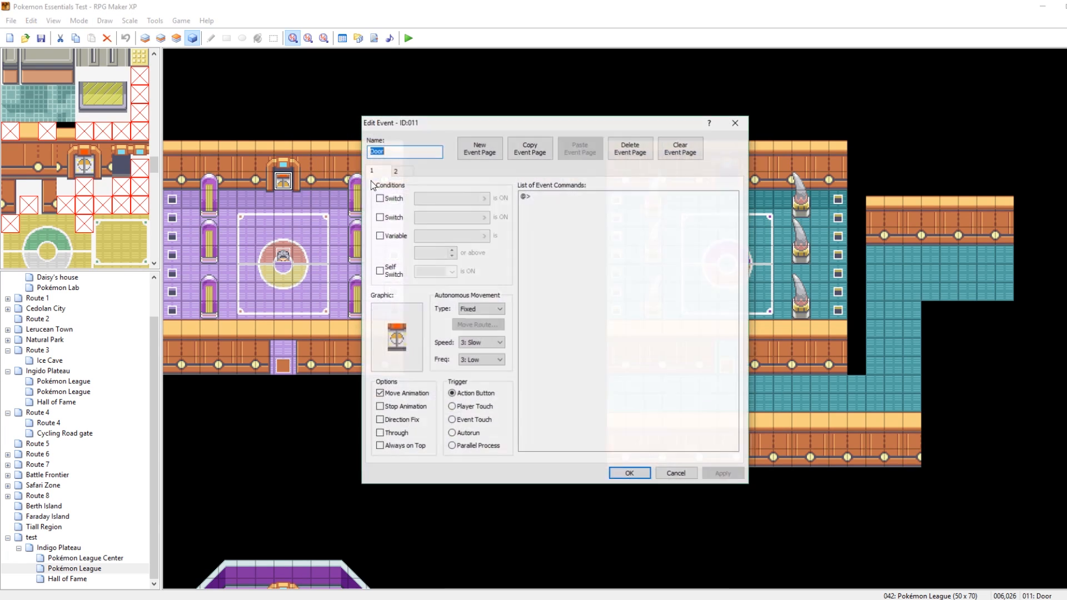
click(601, 222)
right_click(602, 222)
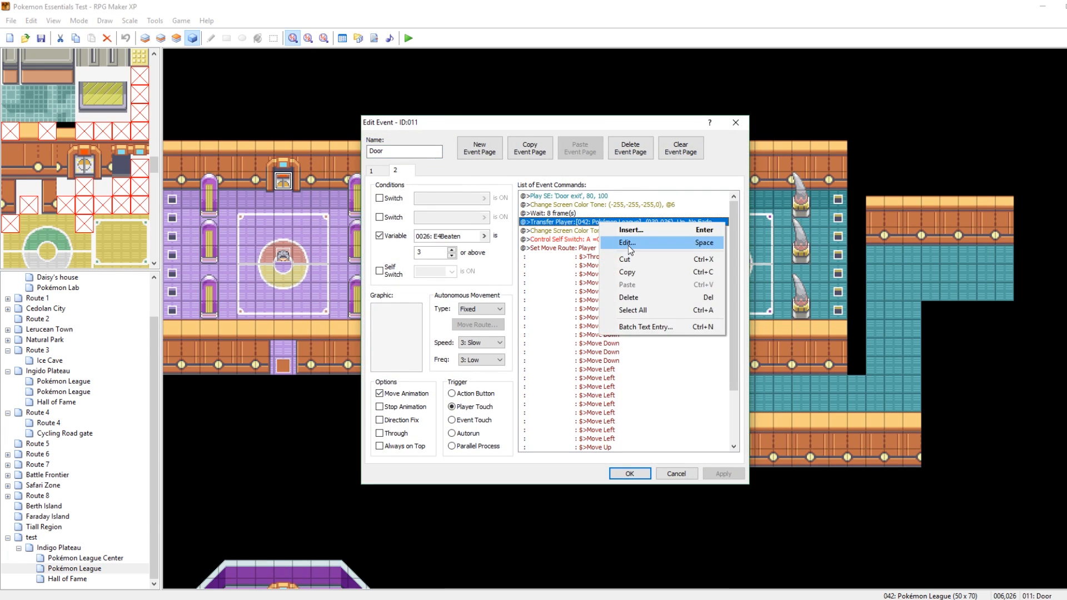
click(628, 248)
click(627, 282)
drag(696, 479, 792, 479)
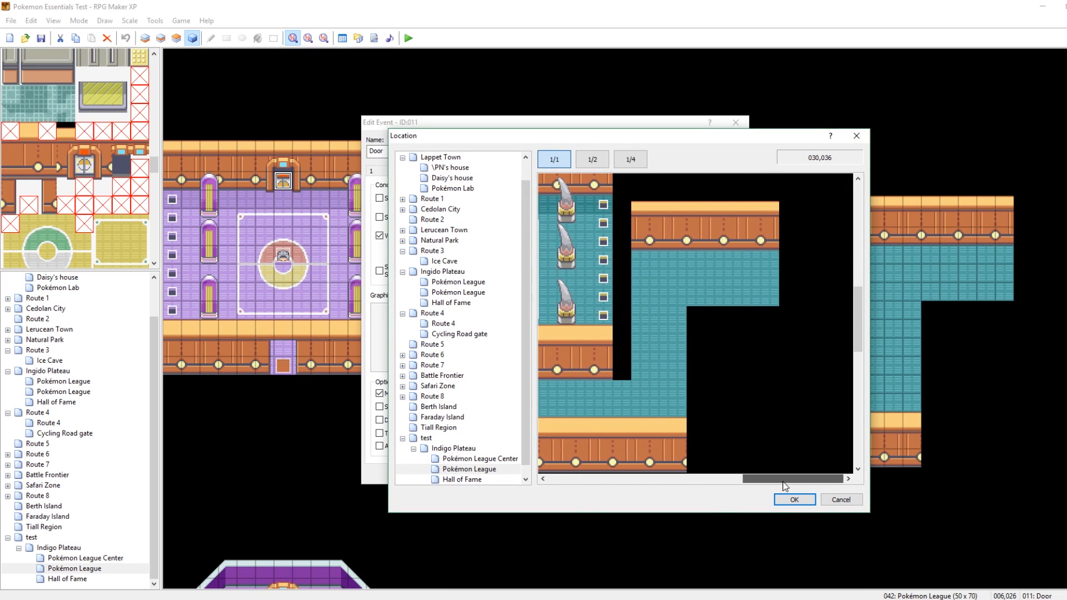
click(751, 297)
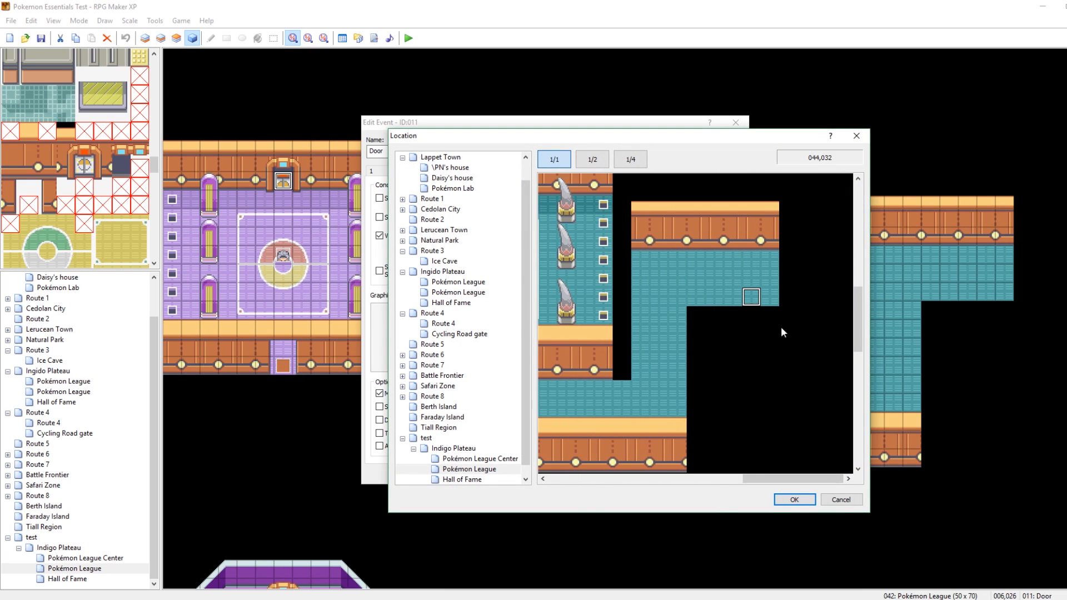
click(794, 500)
click(620, 391)
click(723, 473)
click(630, 473)
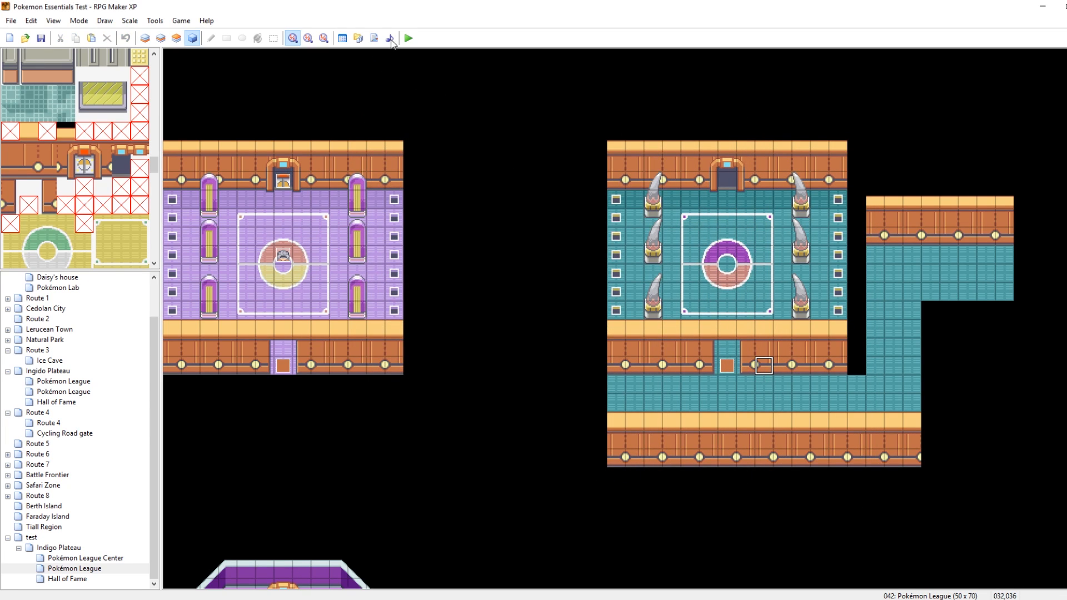
Start a playtest, continue the saved game and pass through the purple room's door into the teal hallway.
click(408, 37)
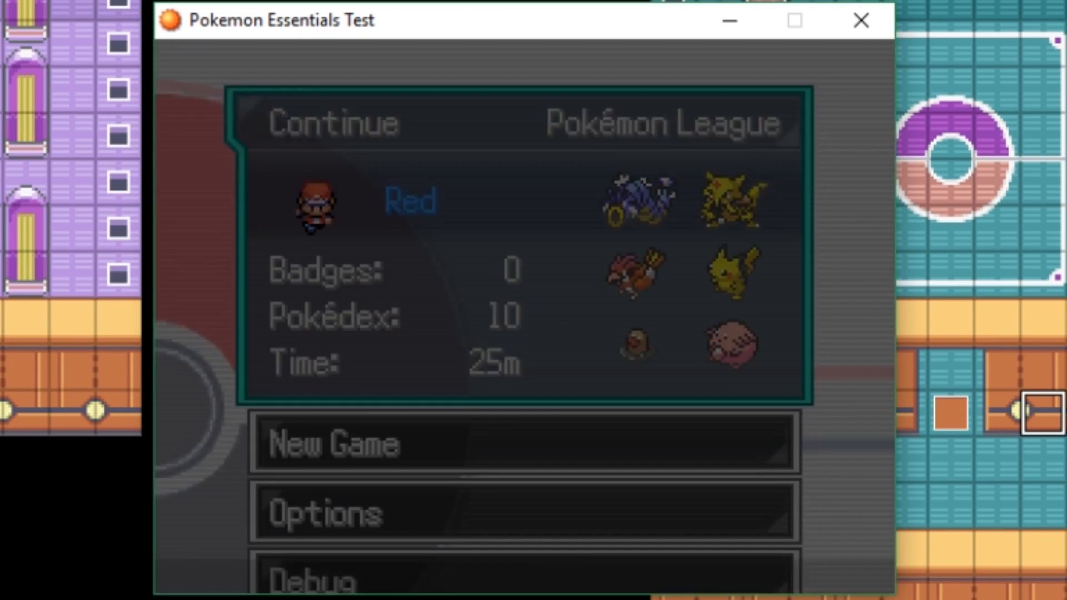
key(Up)
key(Up)
key(Left)
key(Left)
key(Left)
key(Left)
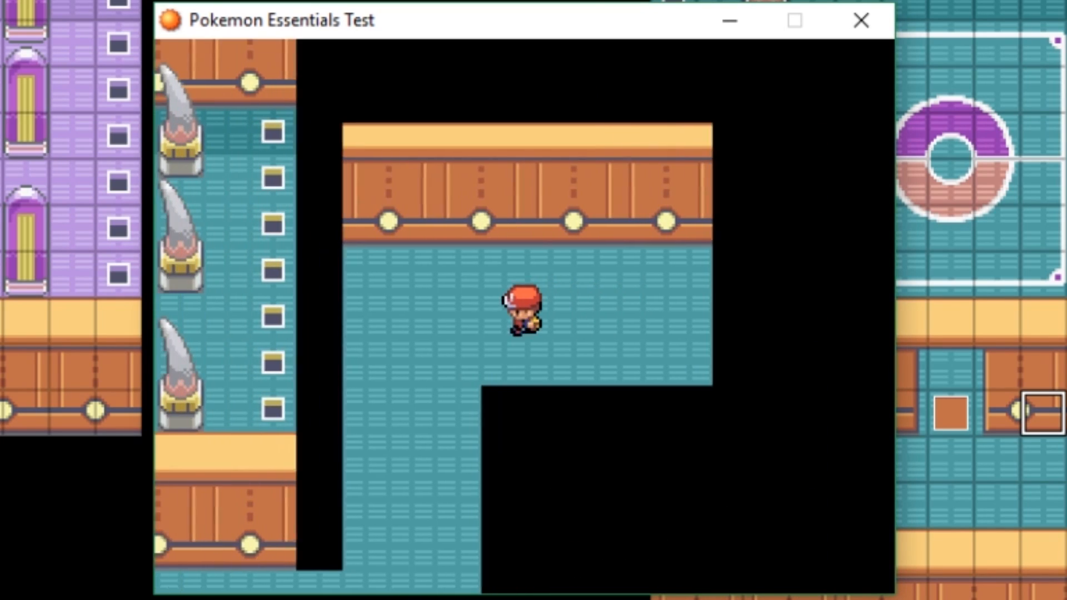
Follow the teal hallway down and around into the teal battle room up to its centre circle, and close the playtest.
key(Down)
key(Down)
key(Down)
key(Down)
key(Down)
key(Down)
key(Down)
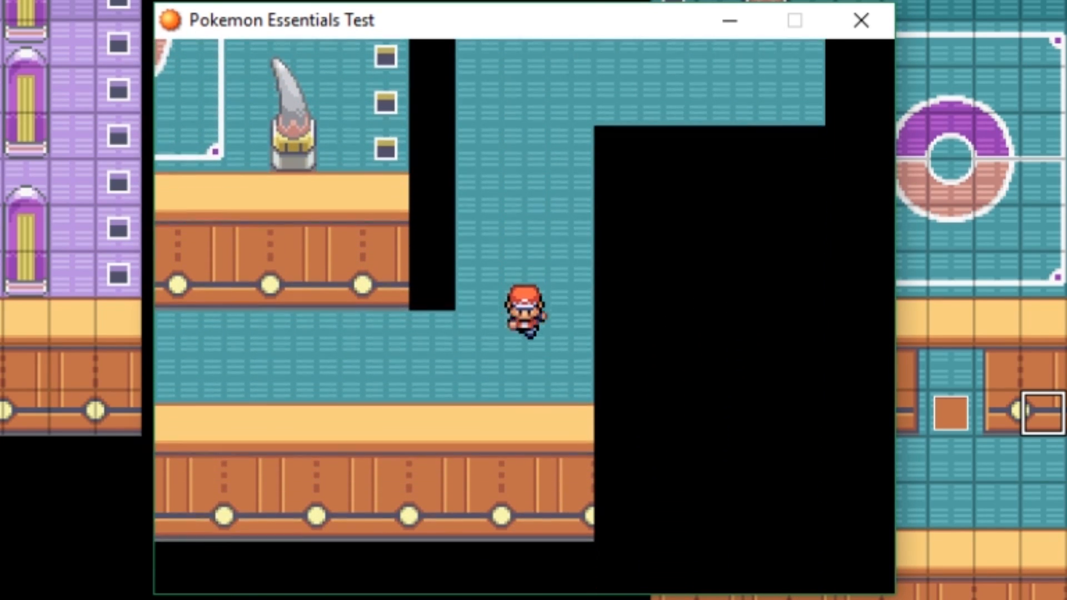
key(Right)
key(Right)
key(Right)
key(Right)
key(Right)
key(Left)
key(Left)
key(Left)
key(Left)
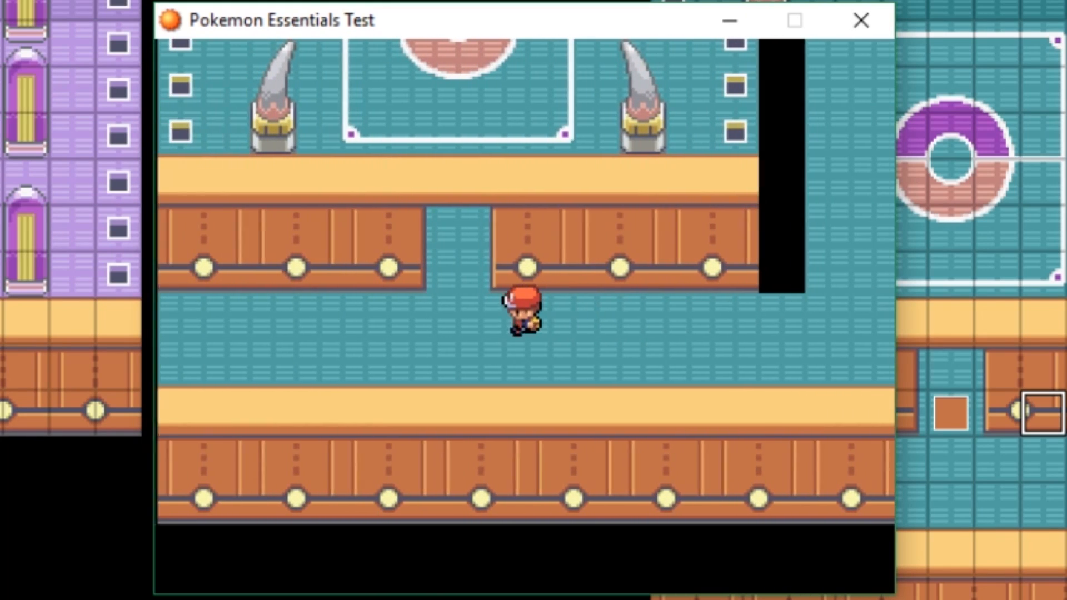
key(Up)
key(Up)
key(Up)
key(Up)
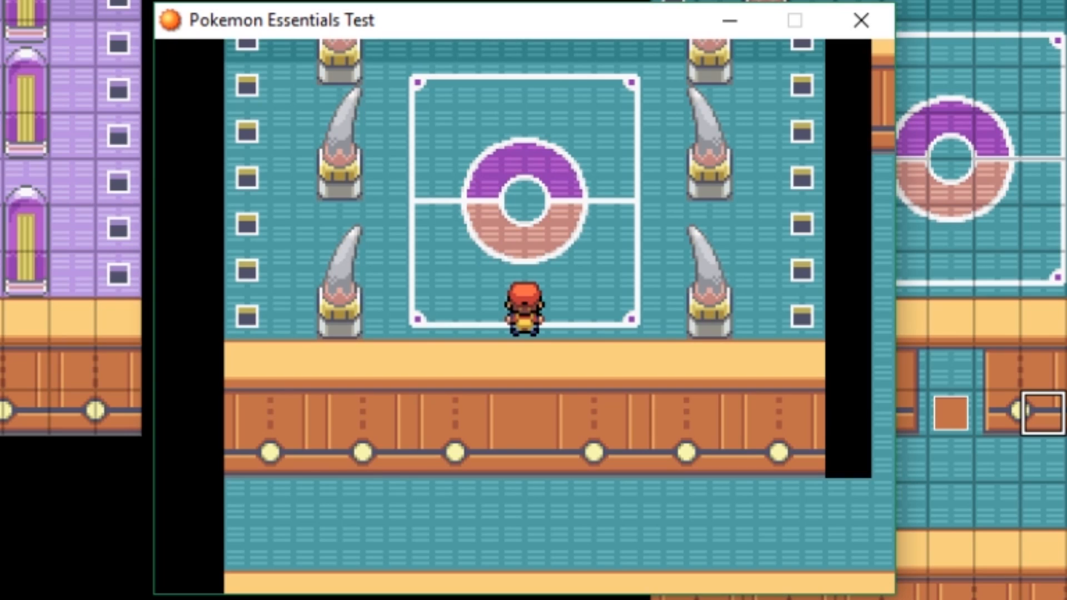
key(Up)
key(Up)
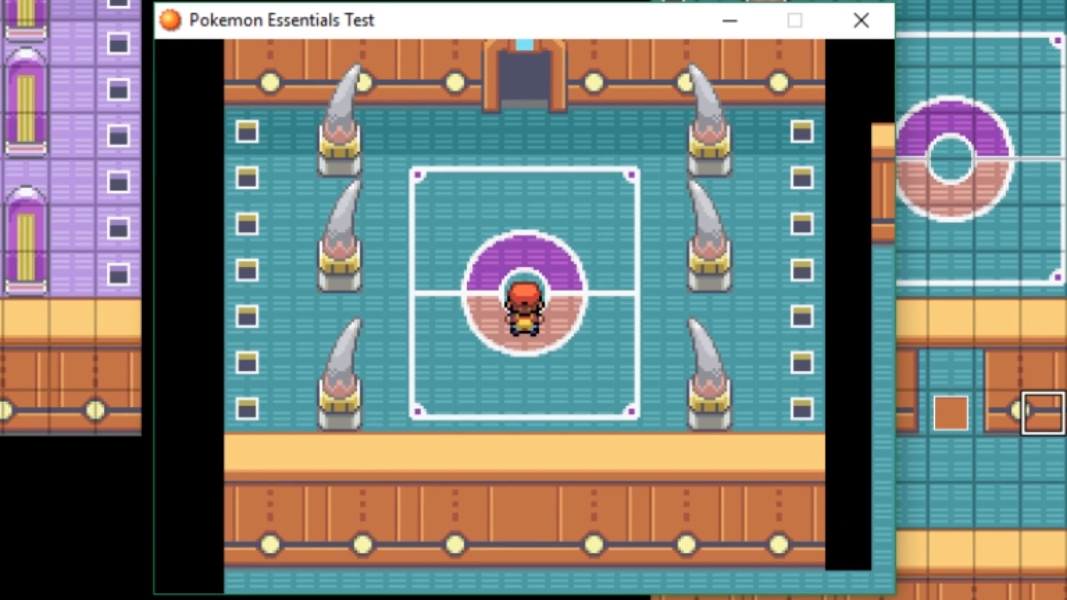
click(861, 21)
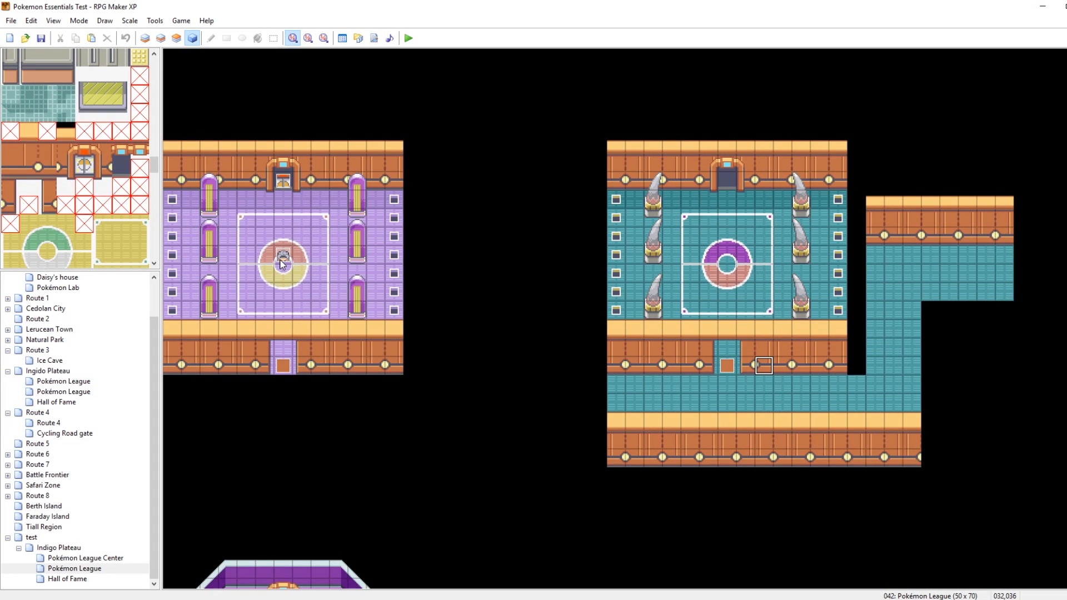
Copy the purple room's E4 trainer event to the teal room's centre circle and set its first page's graphic to trchar070.
click(282, 259)
click(729, 258)
double_click(729, 258)
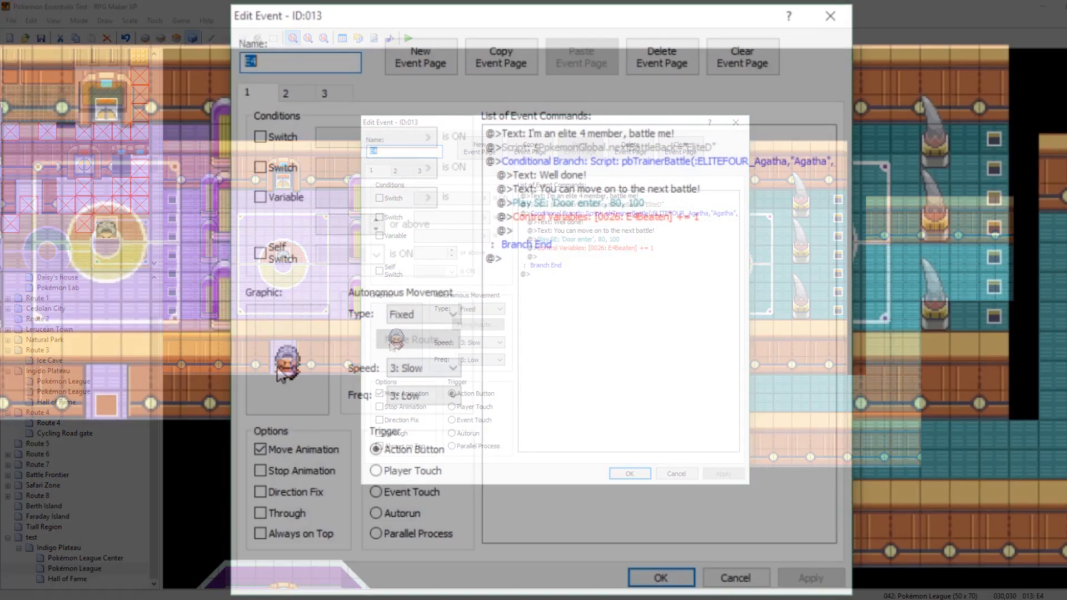
double_click(281, 367)
key(Down)
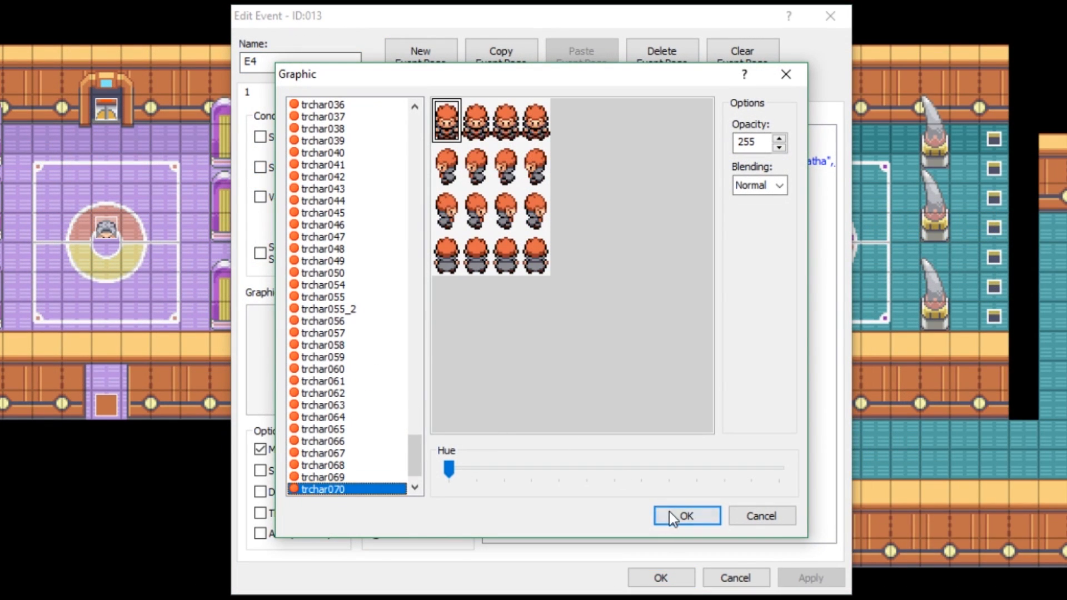
click(685, 515)
Delete the copied E4 event's second page, conditioned on switch 0012, and apply the changes.
click(421, 56)
click(285, 92)
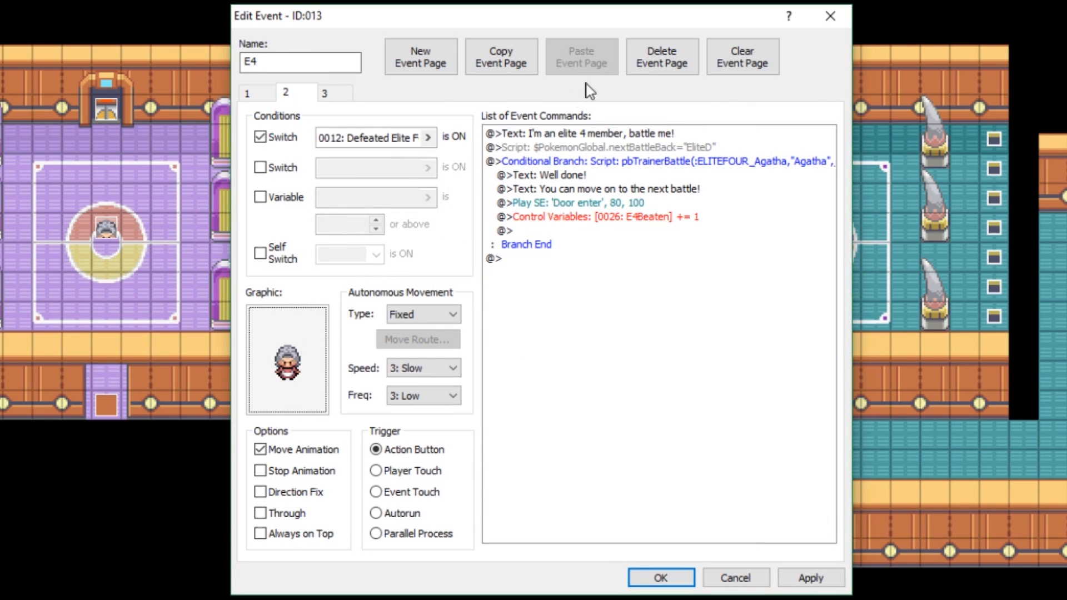
click(656, 58)
click(810, 578)
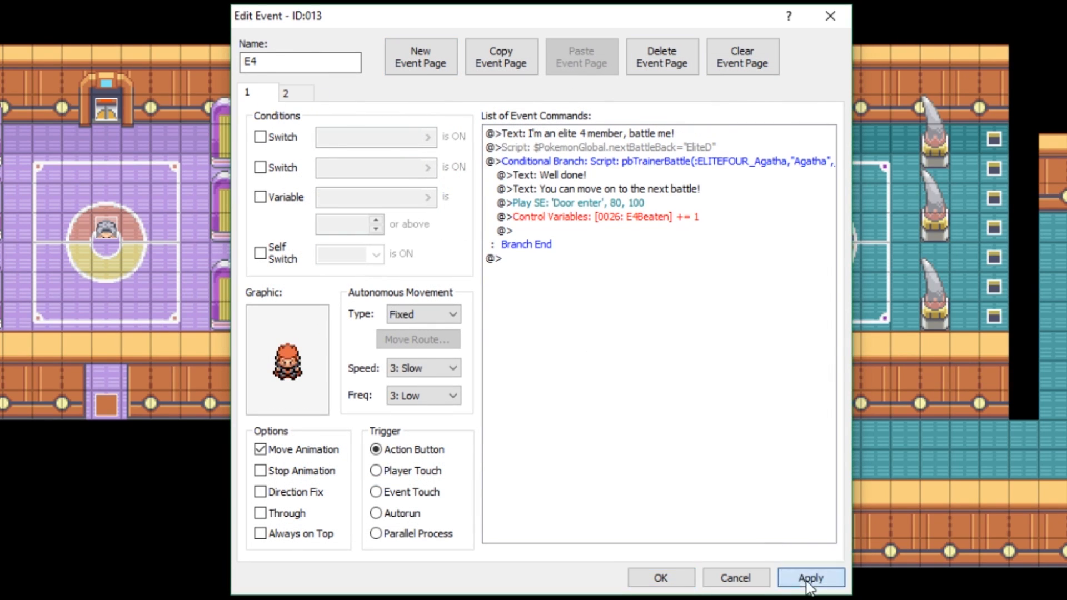
click(658, 577)
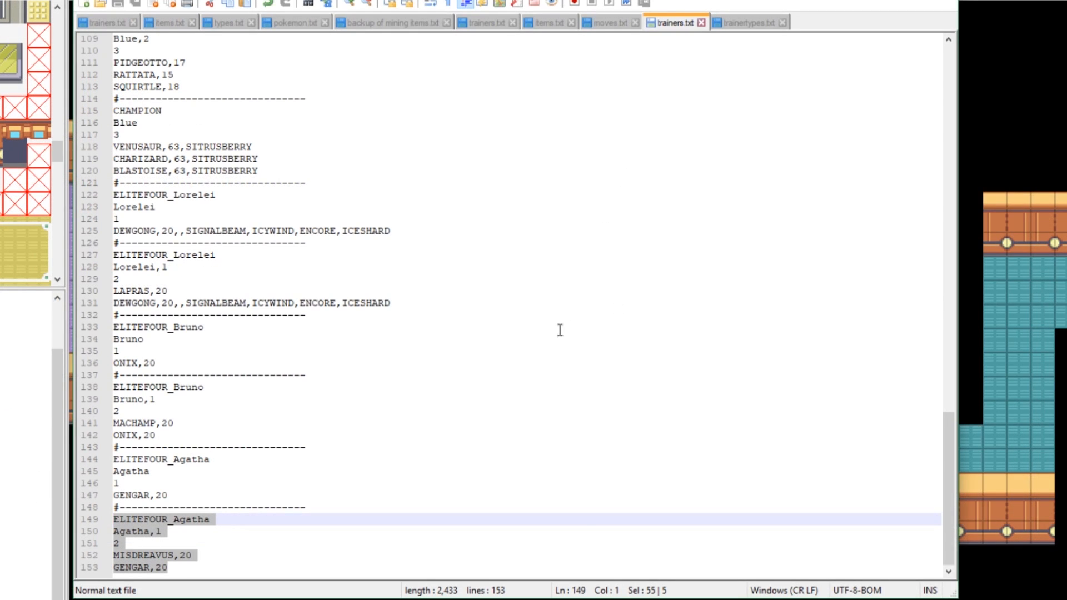
Switch to trainers.txt in the text editor and duplicate both ELITEFOUR_Agatha entries, including separators, at the end of the file.
drag(208, 562, 105, 450)
key(ctrl+c)
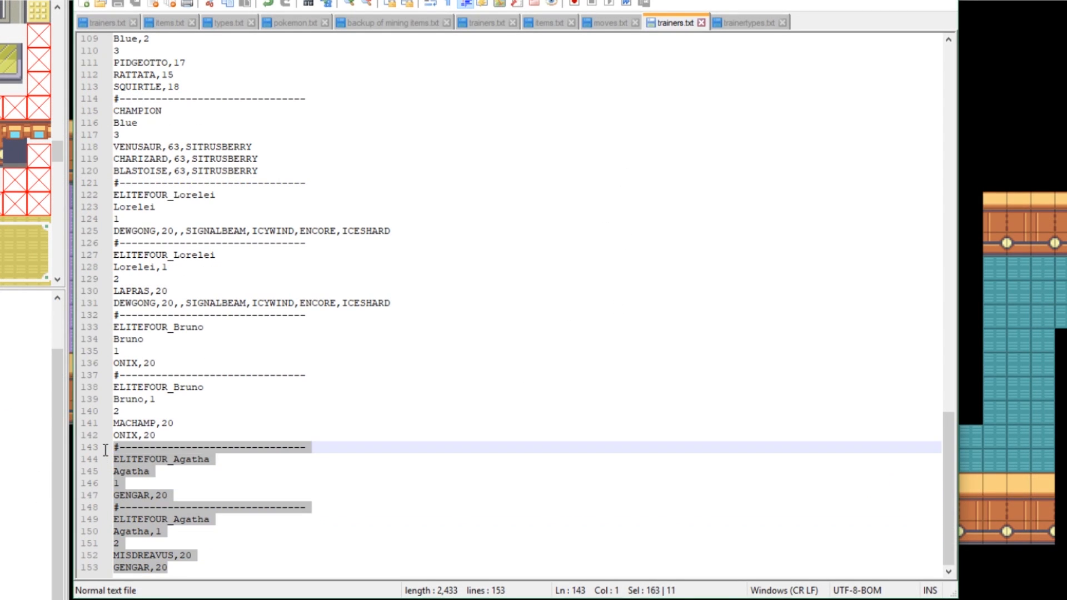
click(185, 568)
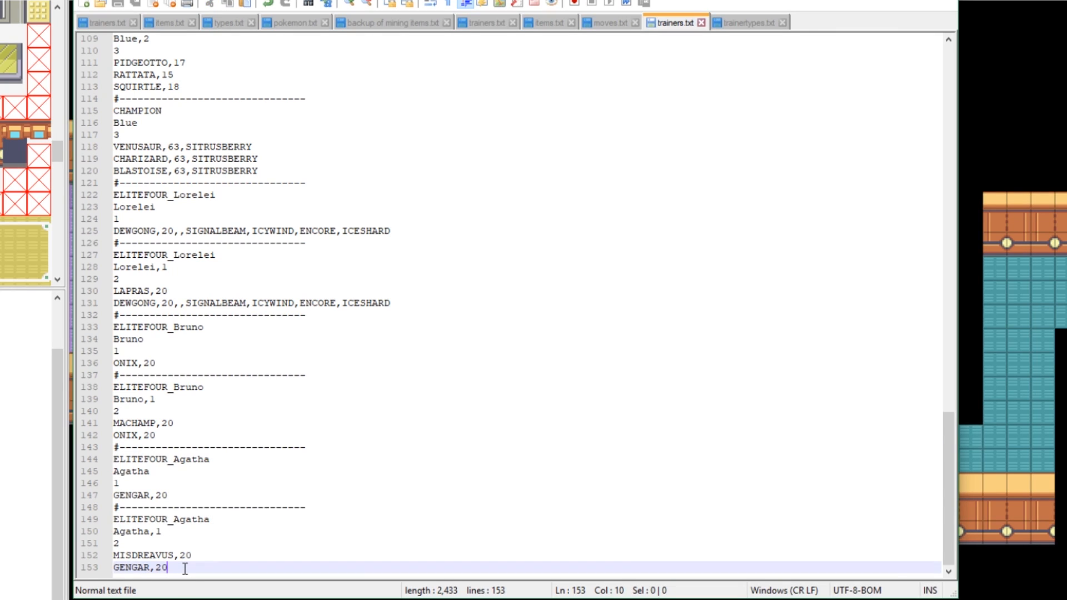
key(Return)
key(ctrl+v)
Change the first duplicated entry to trainer type ELITEFOUR_Lance, name Lance, with DRAGONITE as its Pokémon.
drag(210, 459, 179, 459)
text(L)
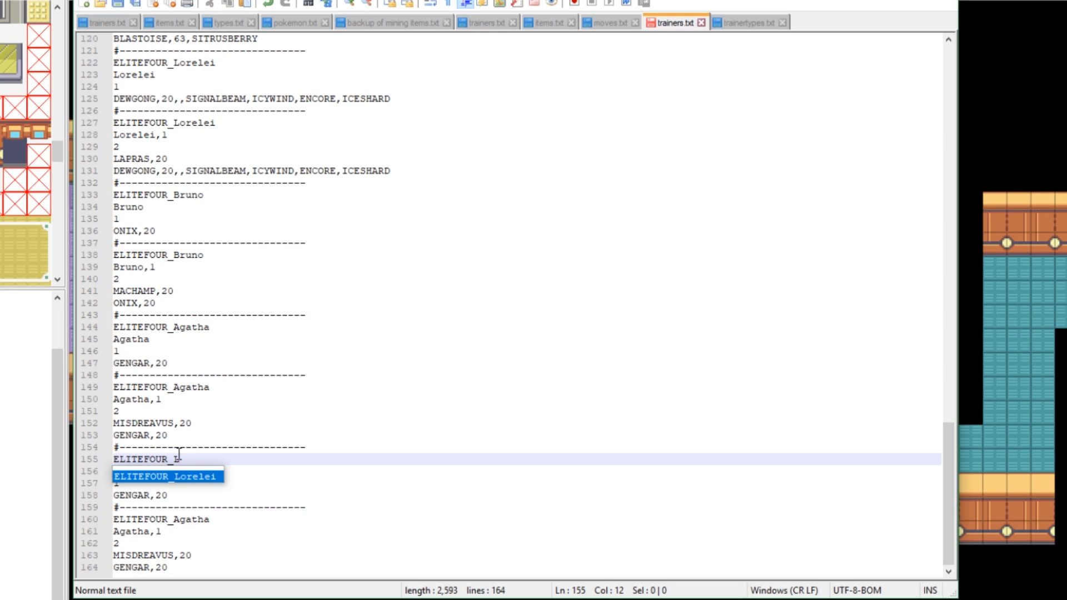
text(ance)
double_click(135, 474)
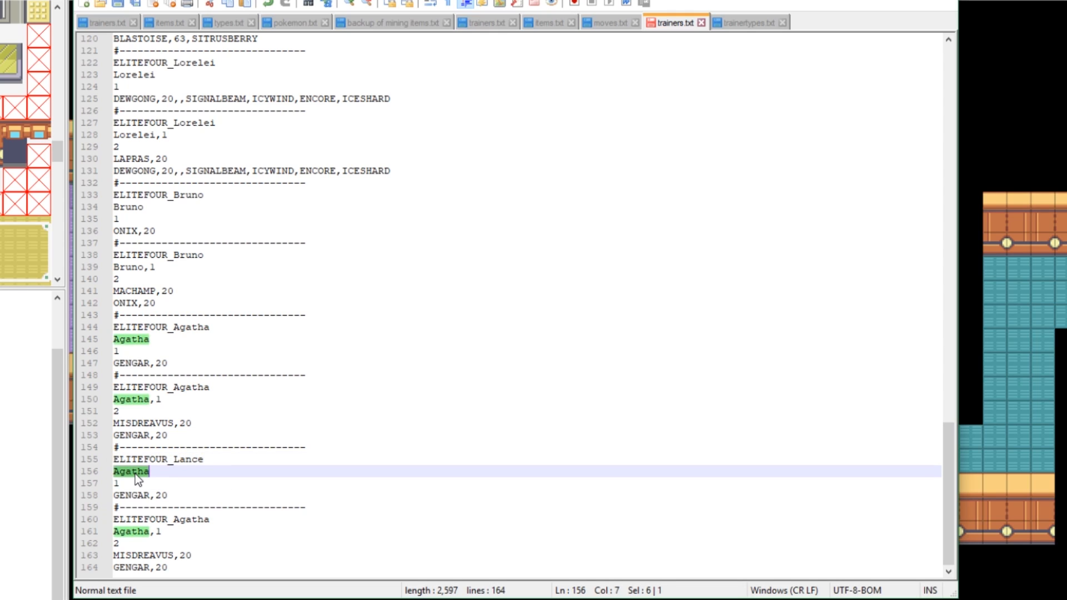
text(Lance)
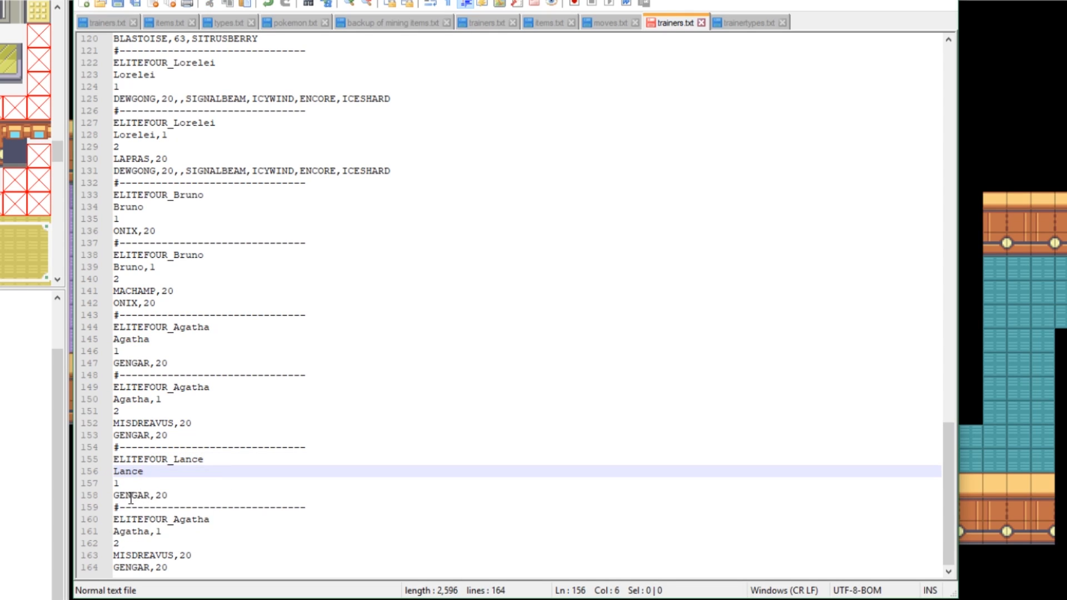
double_click(130, 495)
text(DRAGONI)
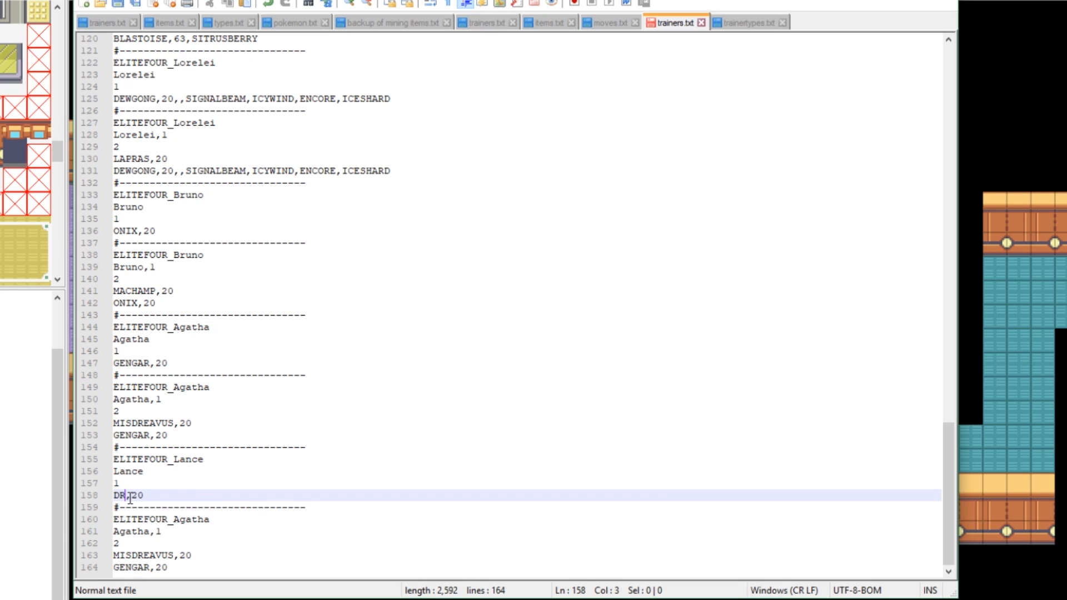
text(TE)
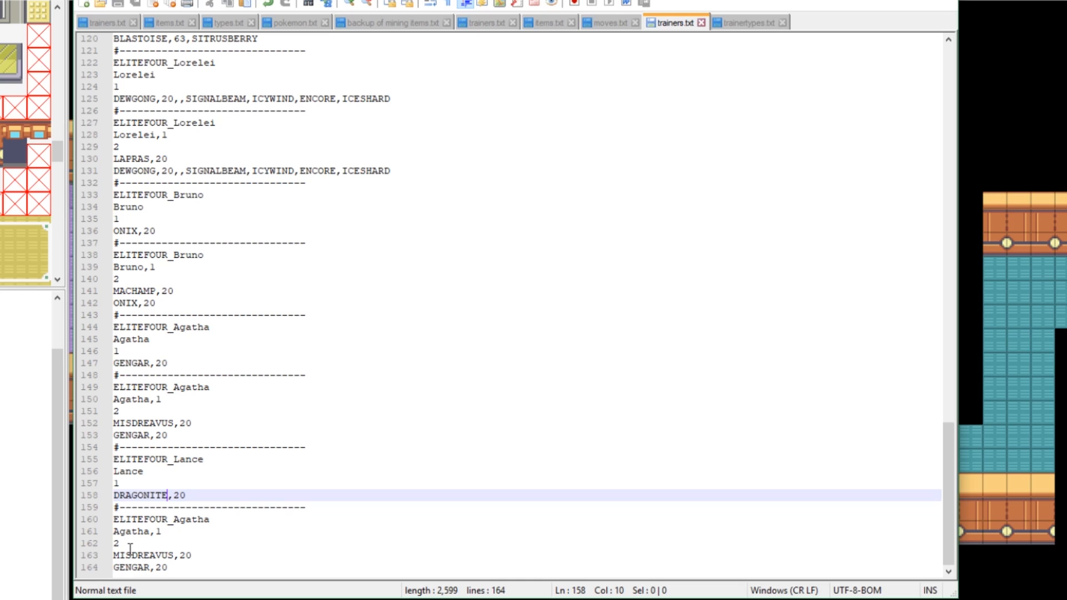
Change the second duplicated entry to trainer type ELITEFOUR_Lance with the name Lance.
drag(217, 520, 174, 519)
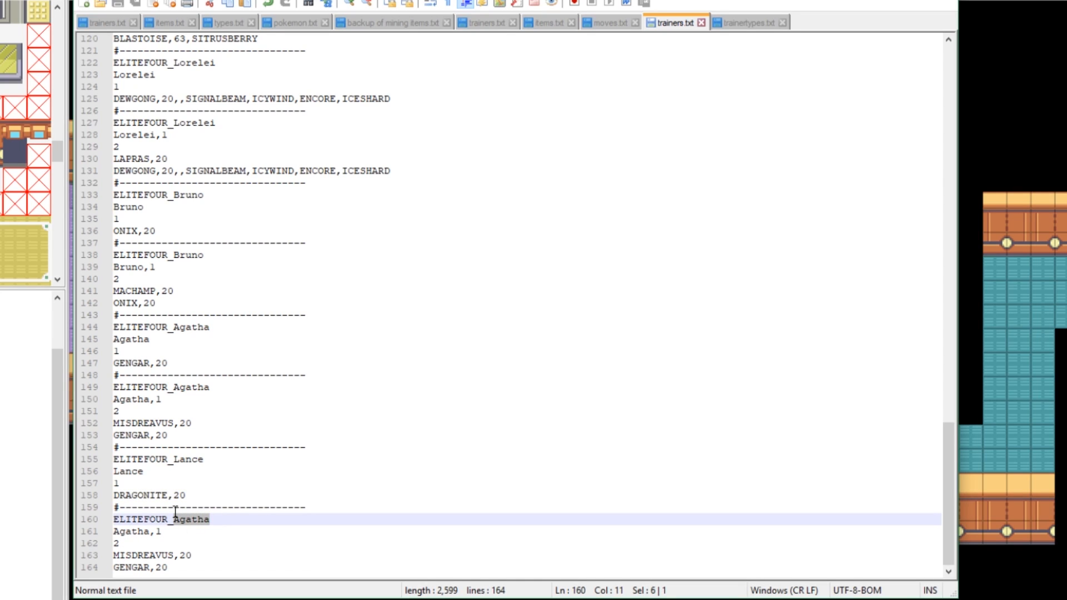
text(LANCE)
key(Escape)
double_click(130, 531)
text(L)
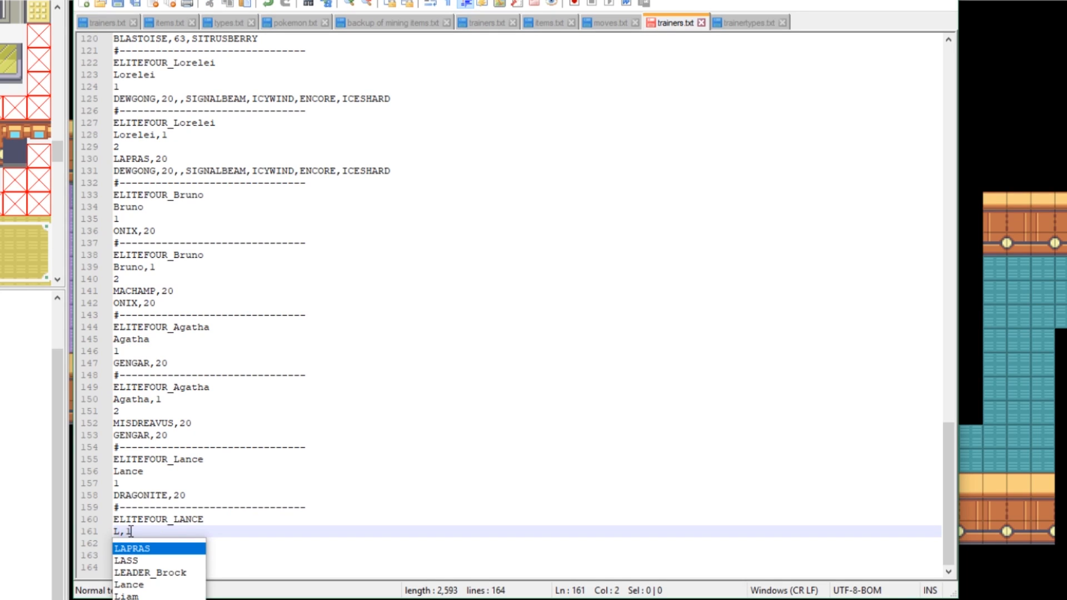
text(an)
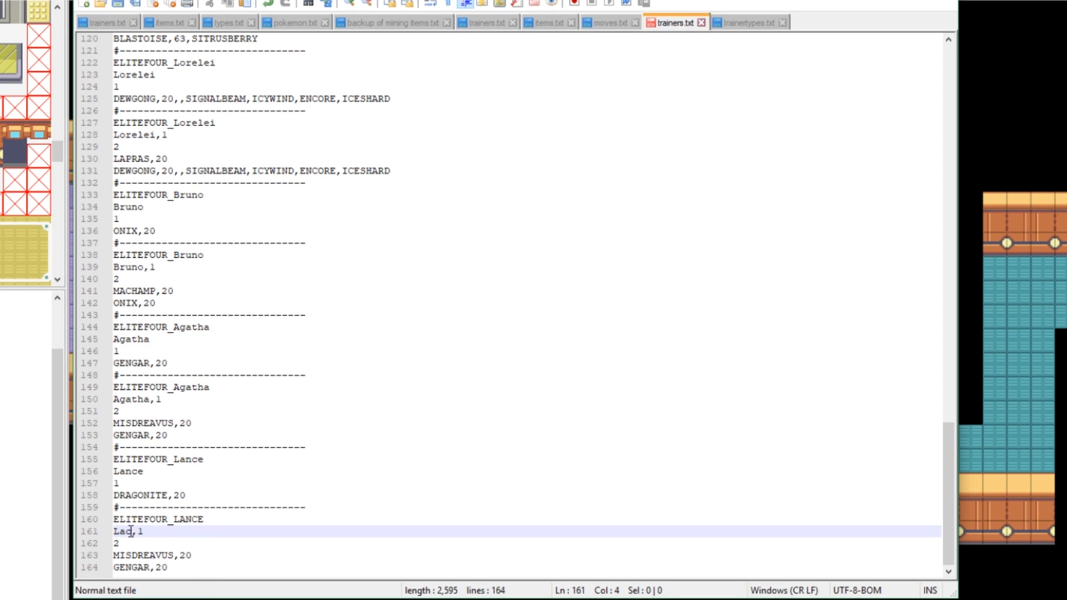
text(ce)
drag(204, 519, 180, 519)
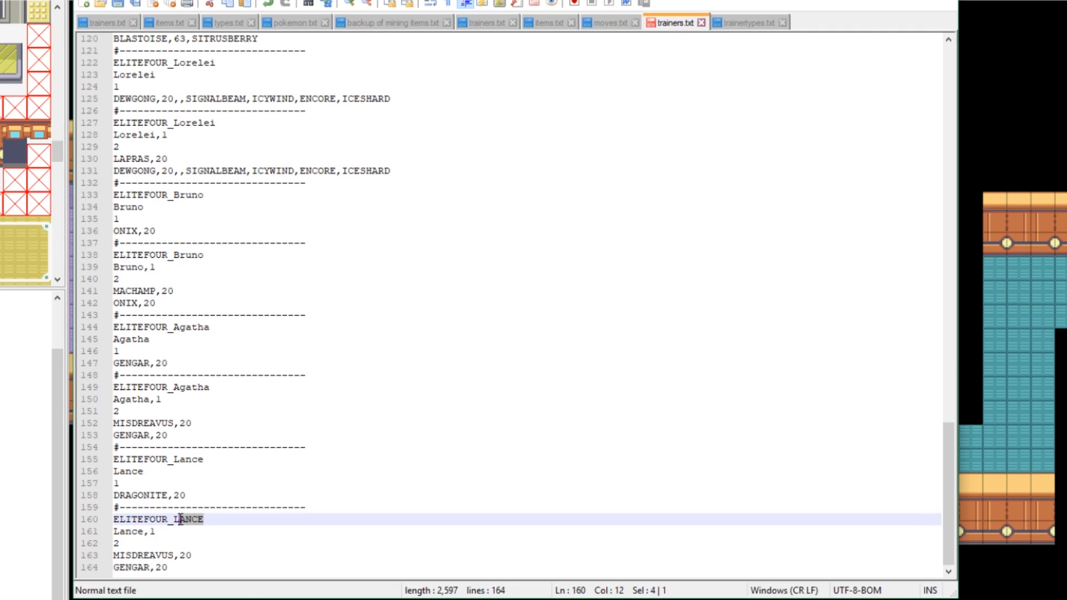
text(ance)
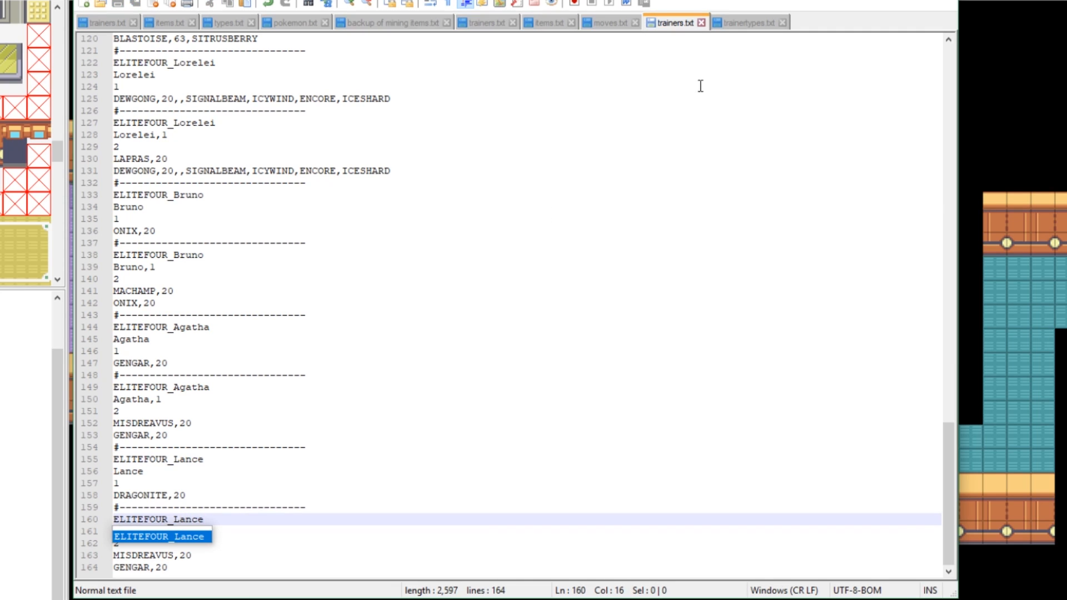
Check the spelling of Lance's trainer type in trainertypes.txt and return to trainers.txt.
click(729, 25)
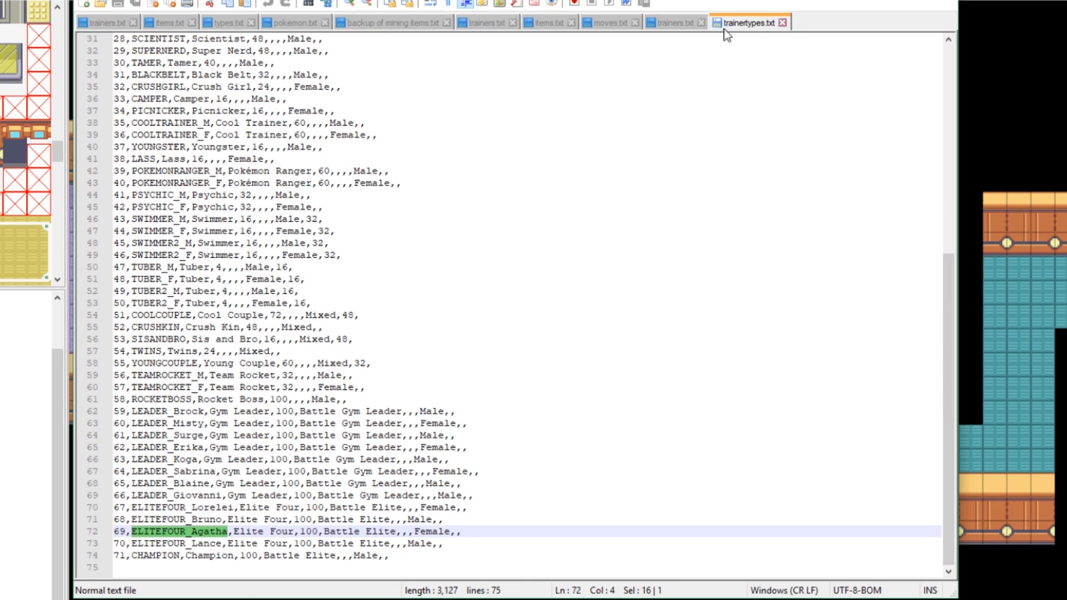
click(190, 544)
click(670, 22)
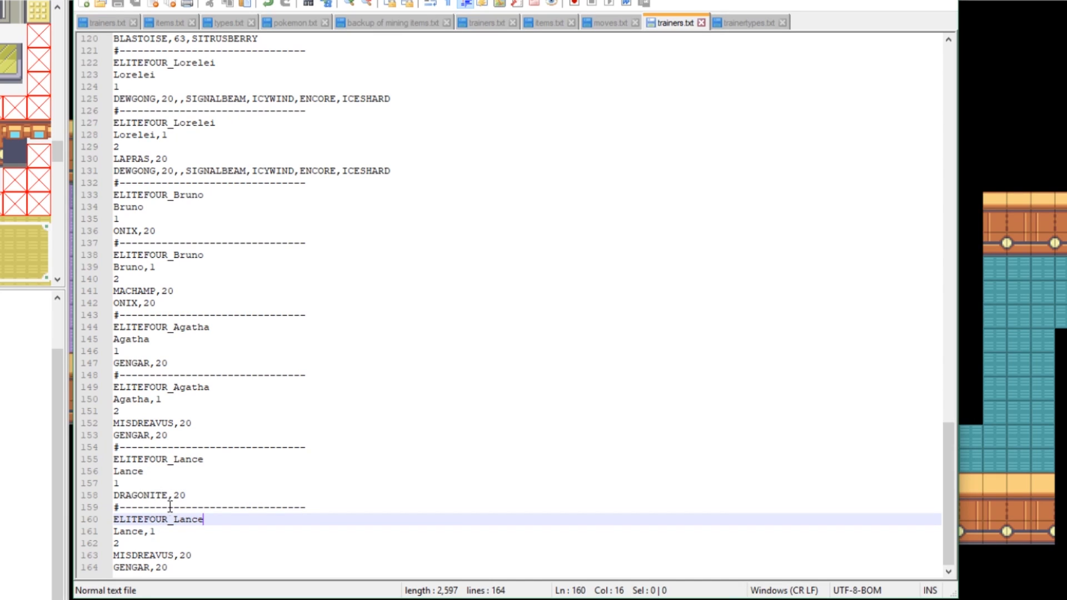
Replace the two Pokémon in Lance's second entry with AERODACTYL and DRAGONITE.
double_click(129, 554)
text(AERODACTYL)
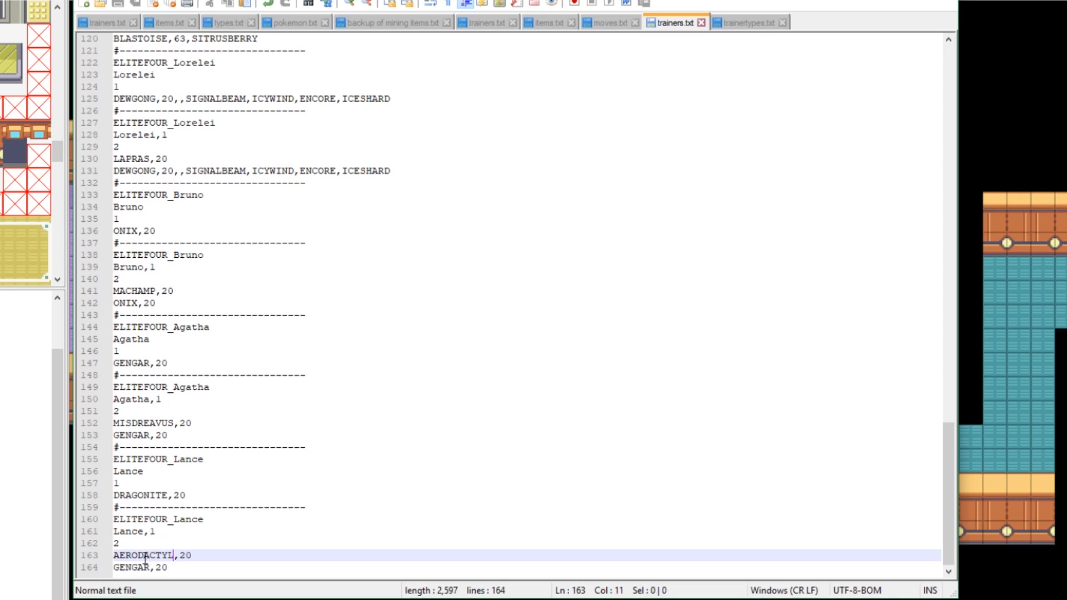
double_click(135, 566)
text(DRAGON)
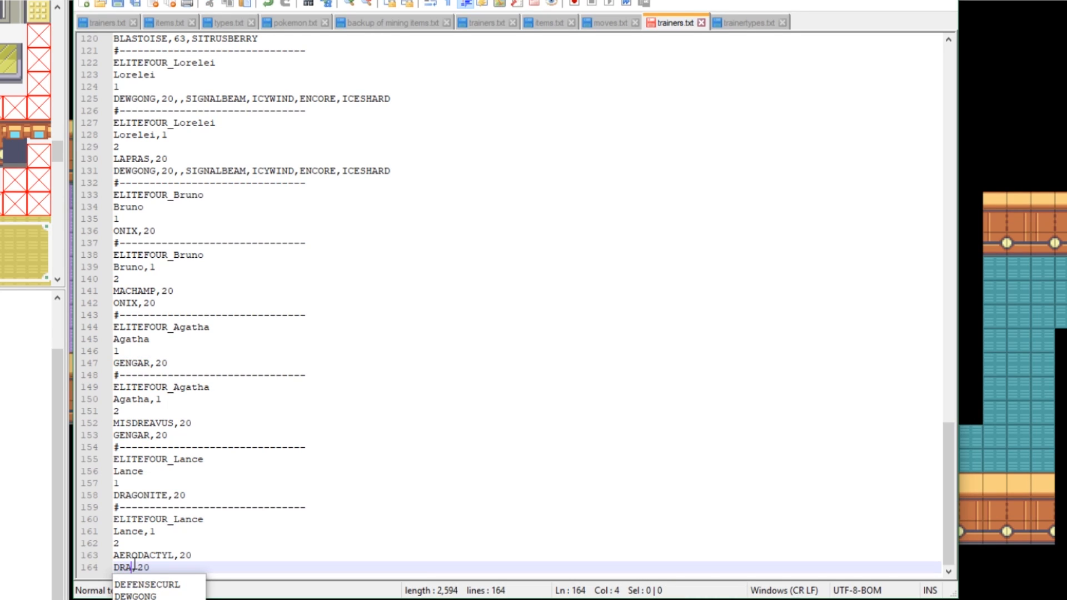
text(ITE)
click(195, 548)
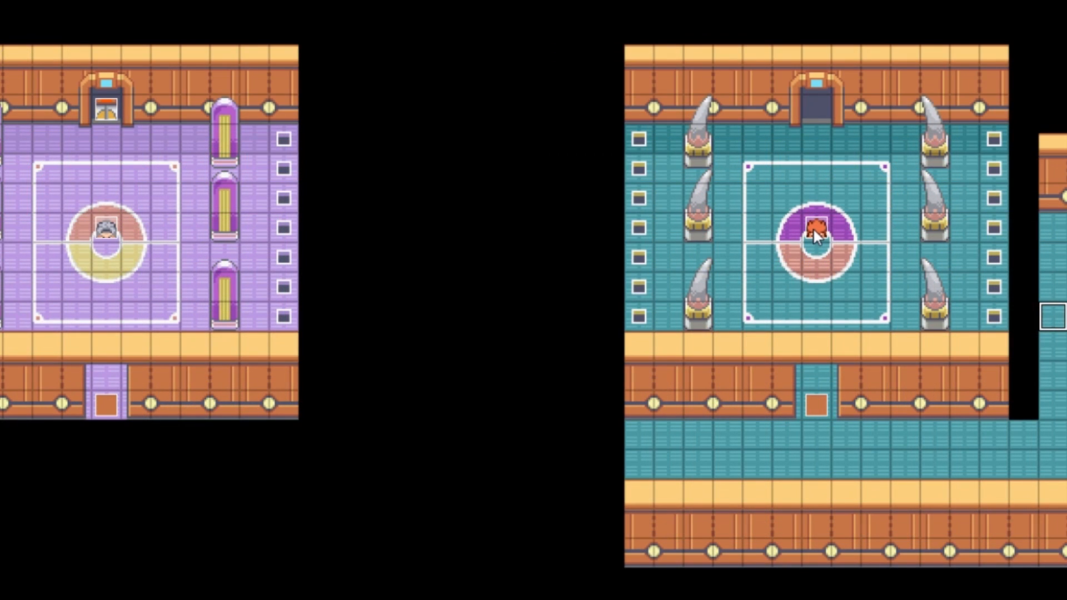
Change the battle background in Lance's event script to EliteA, checking the name against the Battlebacks folder.
double_click(812, 228)
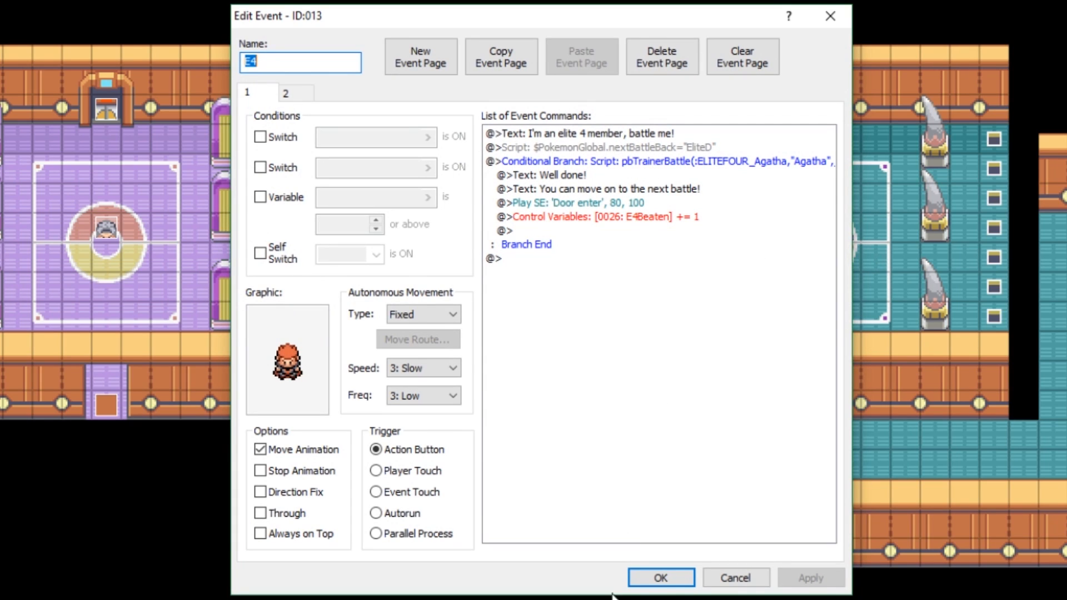
click(607, 147)
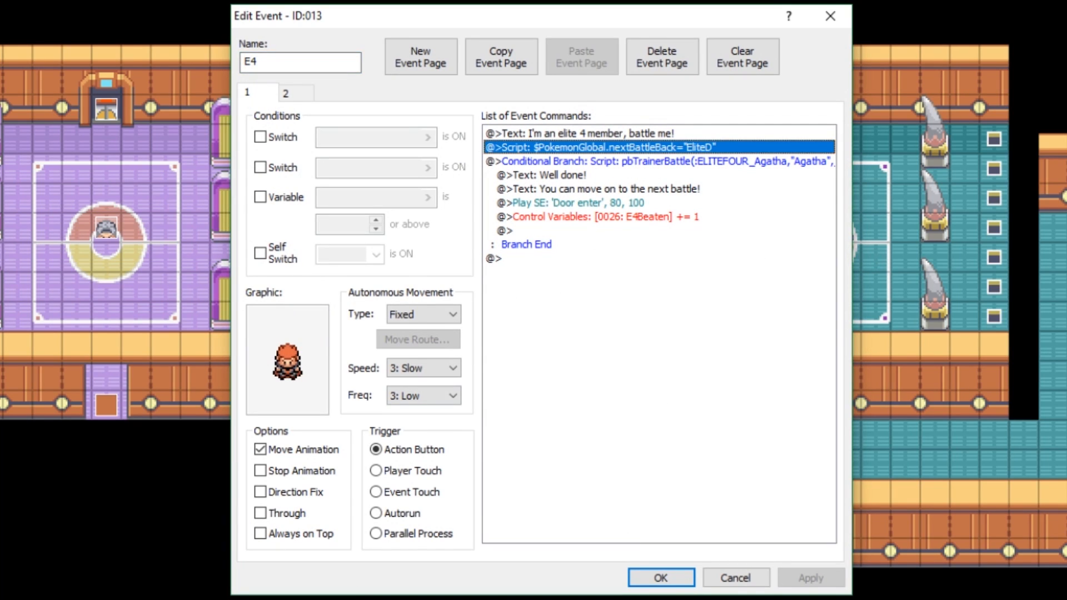
key(alt+Tab)
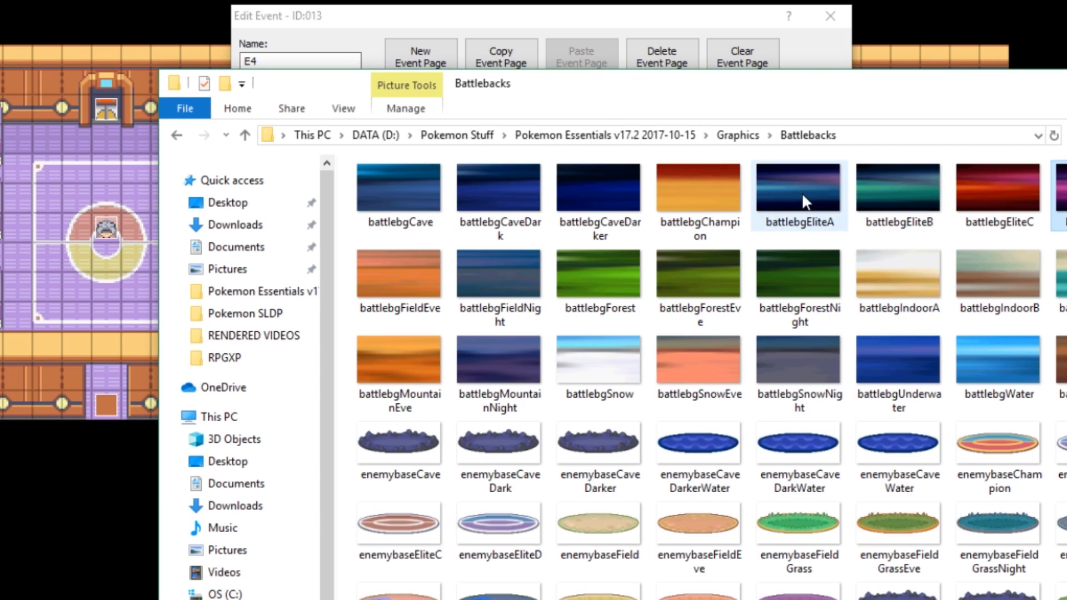
key(alt+Tab)
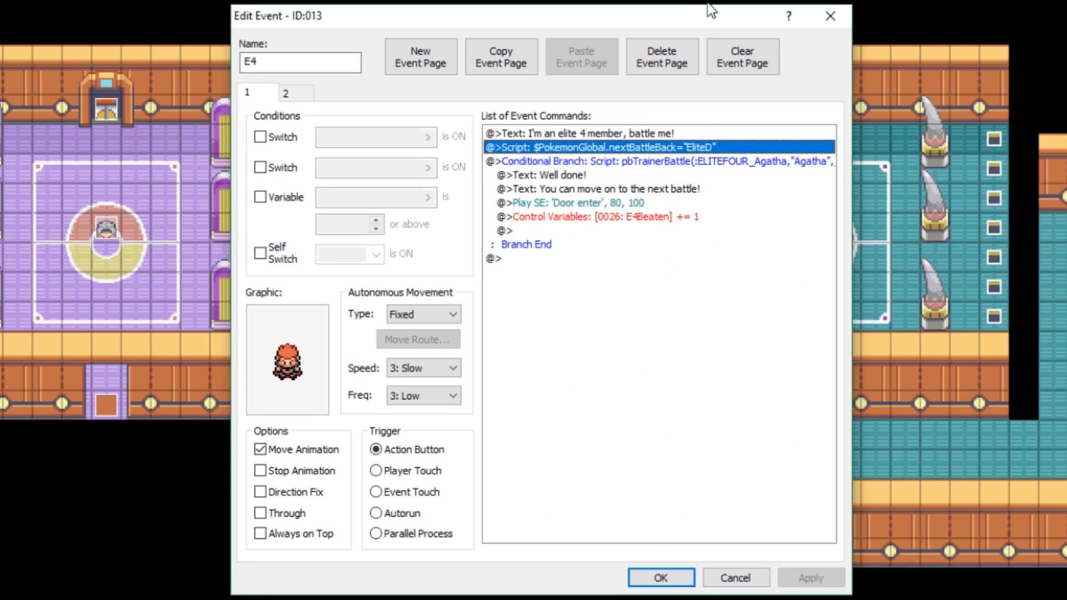
right_click(684, 147)
click(710, 178)
key(Left)
key(BackSpace)
text(A)
click(675, 426)
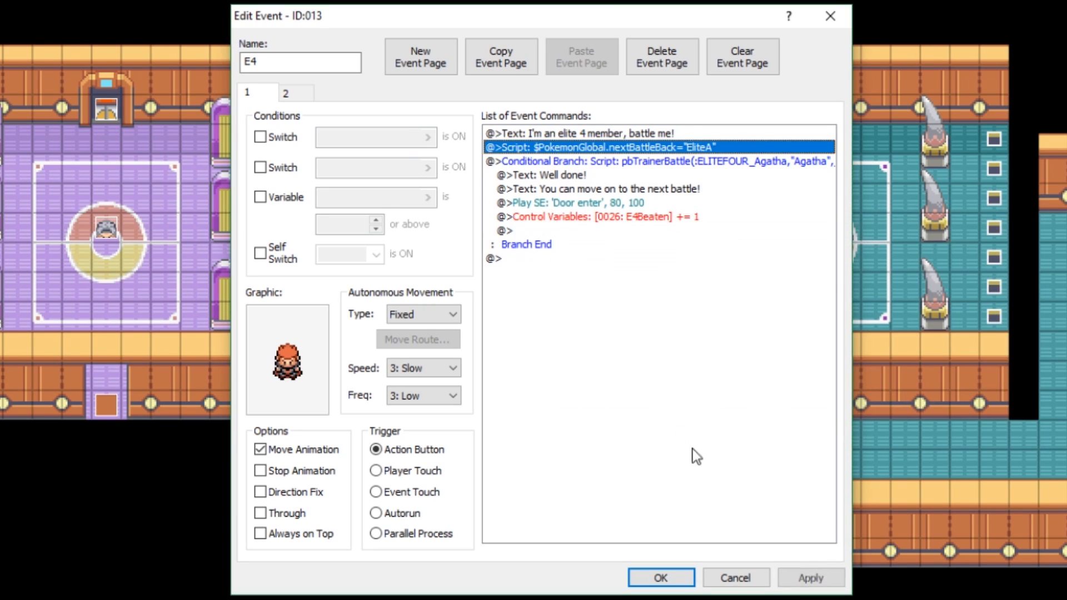
click(810, 578)
key(alt+Tab)
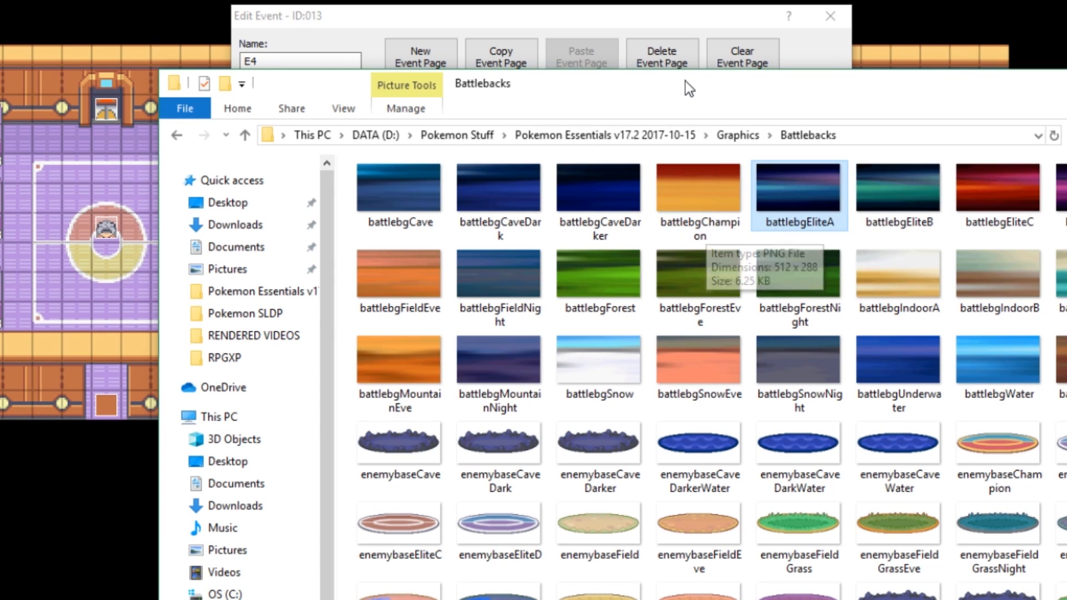
click(656, 25)
Change the trainer type in the event's pbTrainerBattle condition to ELITEFOUR_Lance.
click(730, 163)
right_click(728, 160)
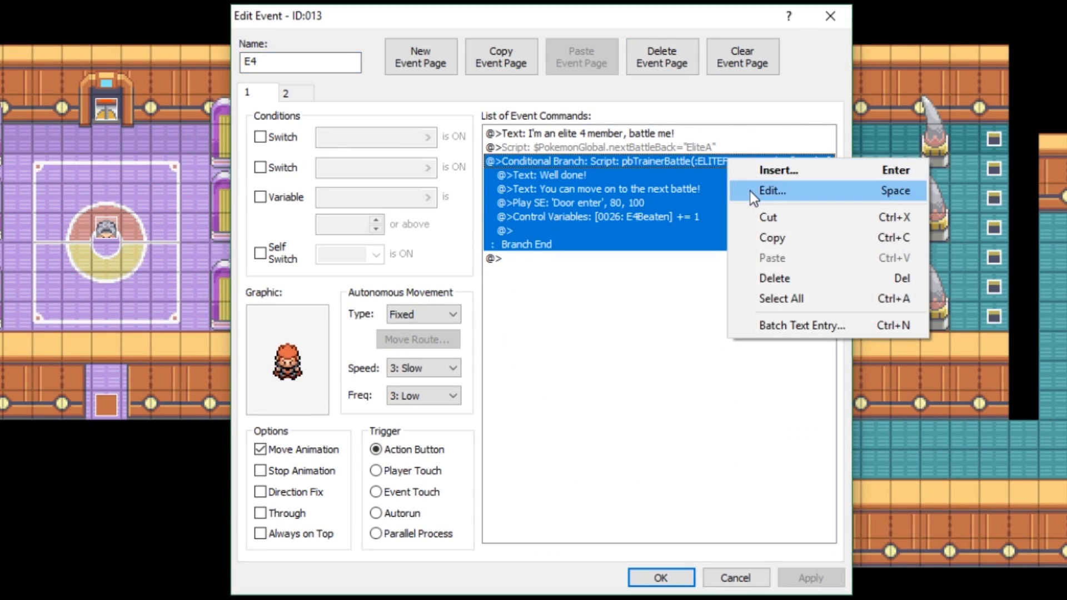
click(749, 191)
drag(765, 391, 729, 378)
click(729, 379)
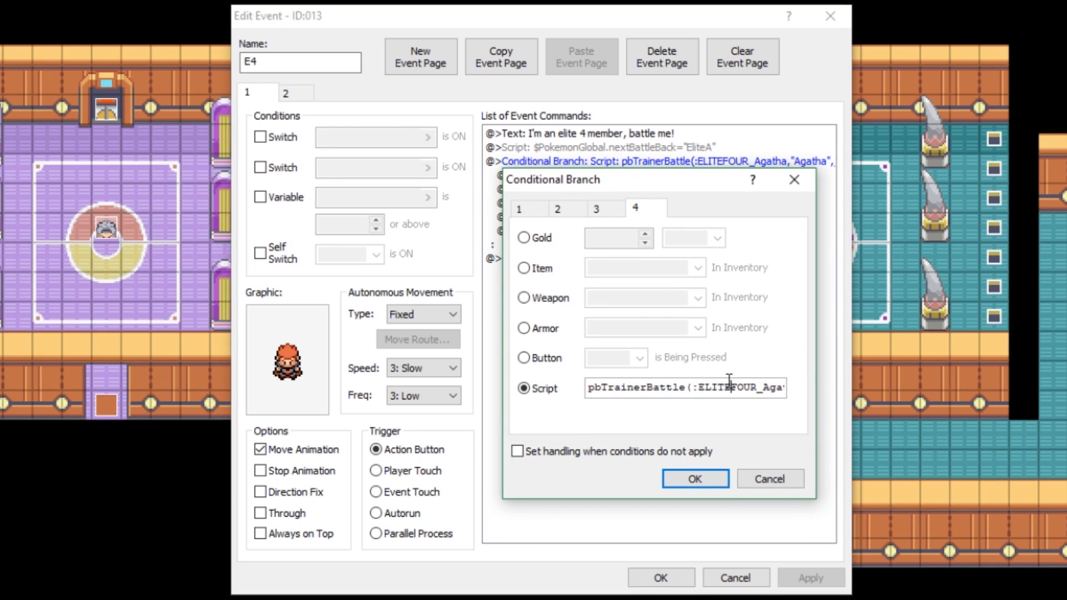
key(Right)
key(Right)
key(BackSpace)
key(BackSpace)
key(BackSpace)
key(BackSpace)
key(BackSpace)
key(BackSpace)
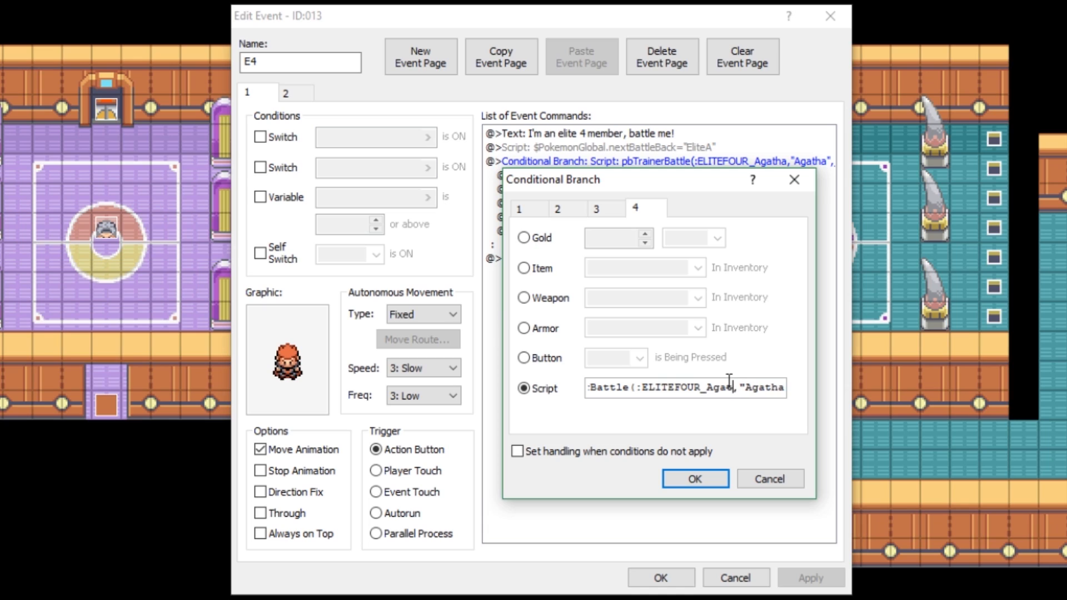
text(Lance)
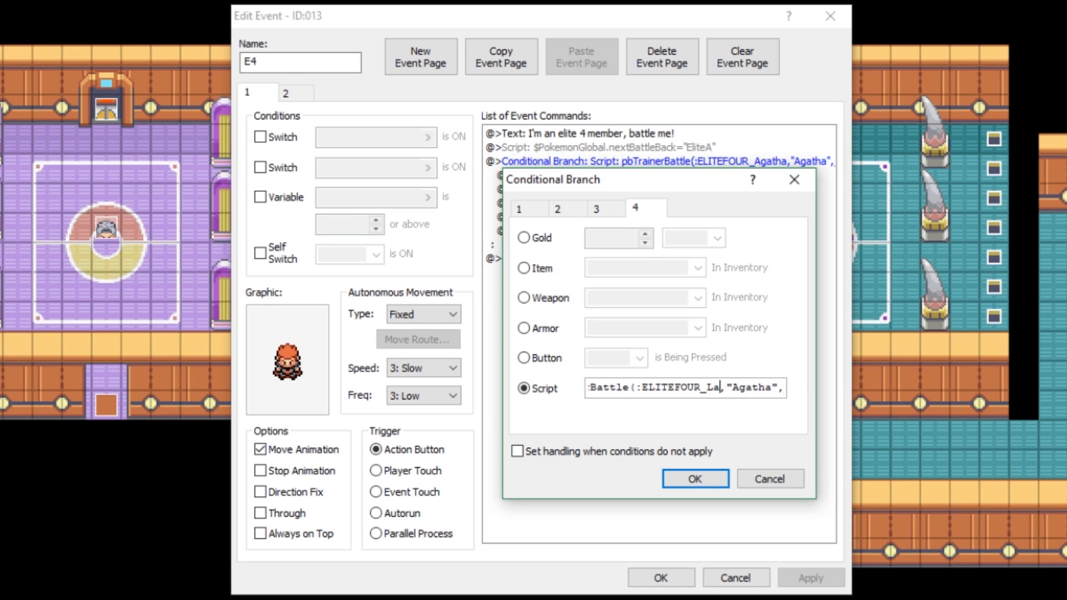
Change the trainer name in the same battle condition to Lance and apply the event changes.
key(Right)
key(Right)
key(Right)
key(Right)
key(Right)
key(Right)
key(Right)
key(Right)
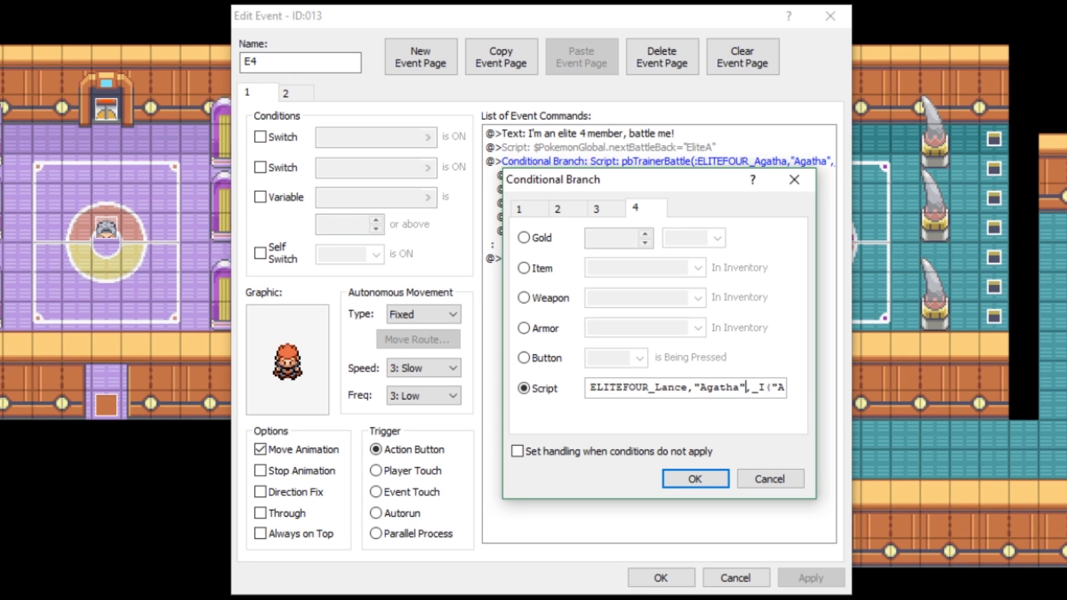
key(BackSpace)
key(BackSpace)
key(BackSpace)
key(BackSpace)
key(BackSpace)
key(BackSpace)
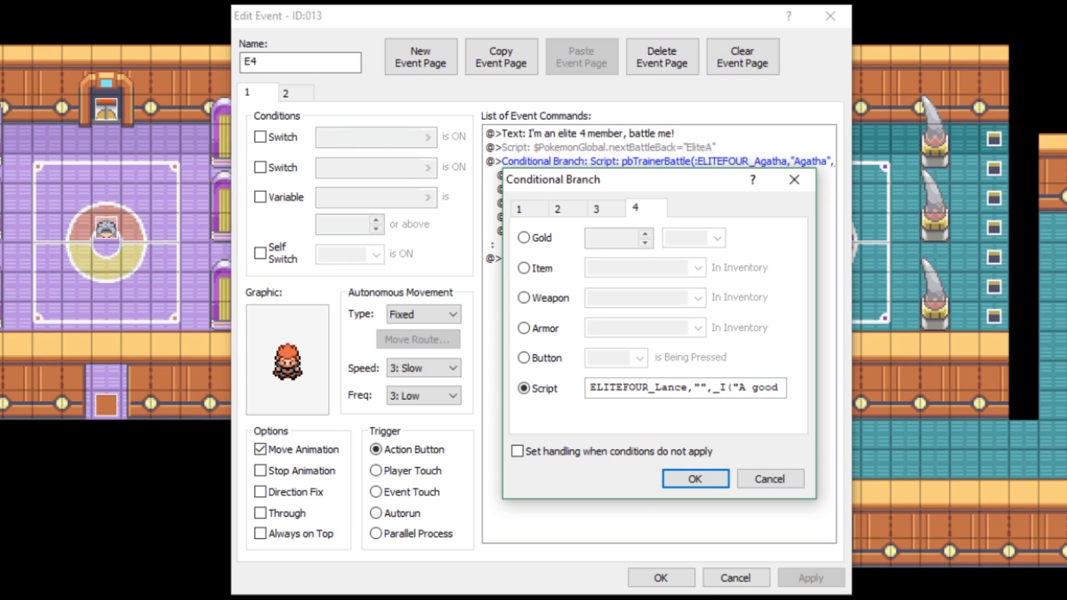
text(Lance)
click(694, 479)
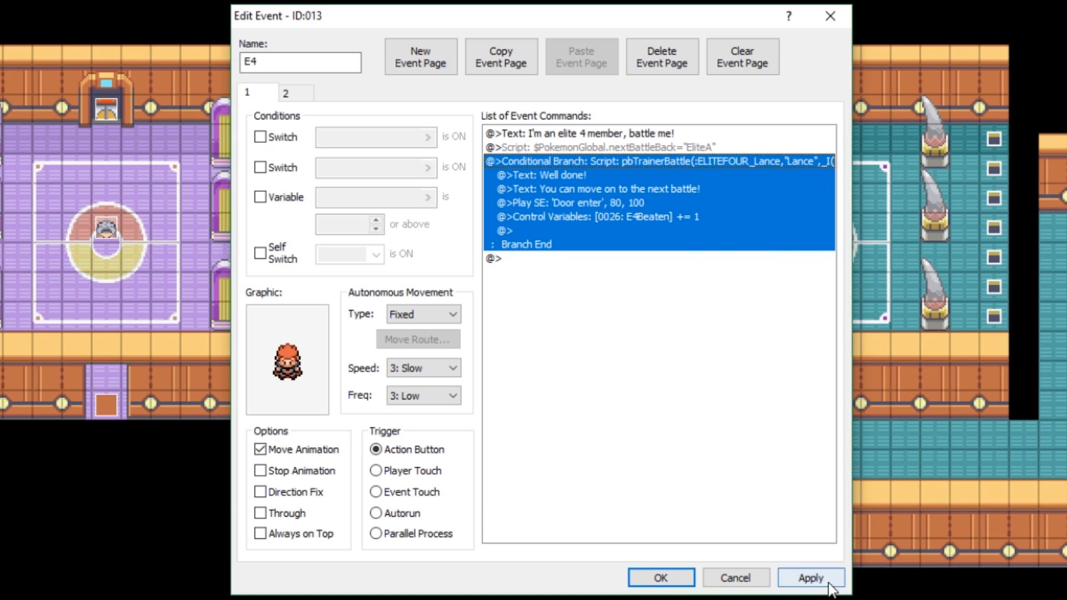
click(811, 577)
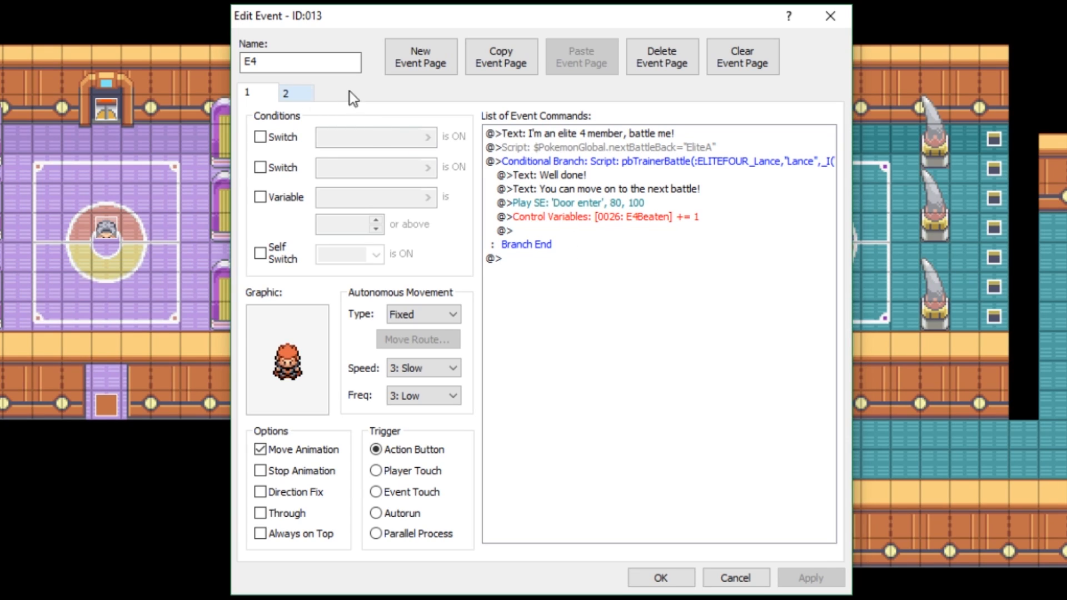
Duplicate Lance's first event page and make the copy require switch 0012: Defeated Elite Four, saving the event.
click(499, 60)
click(581, 62)
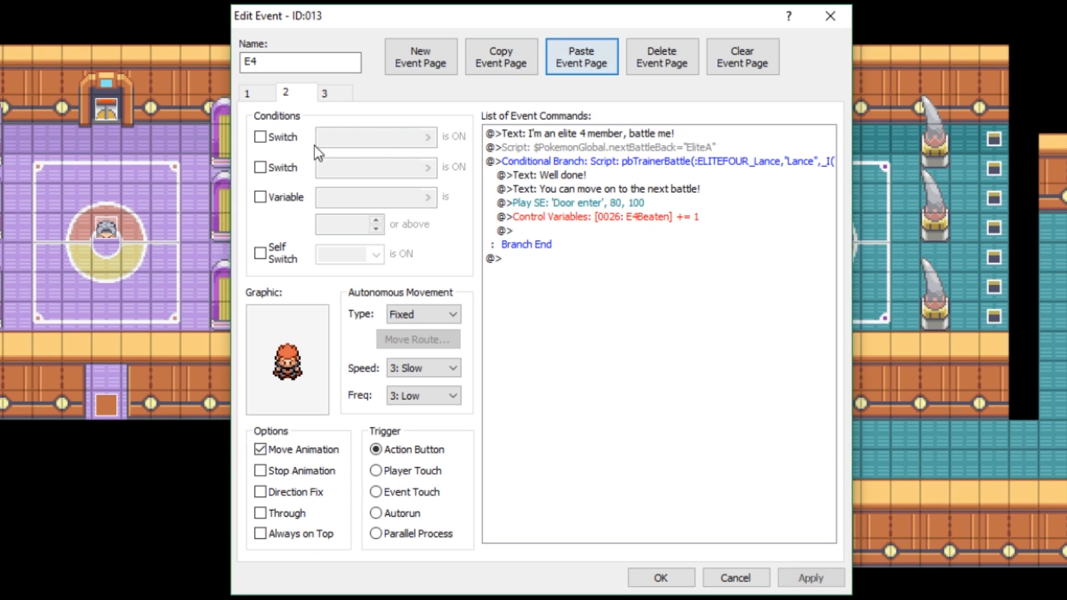
click(260, 136)
click(356, 141)
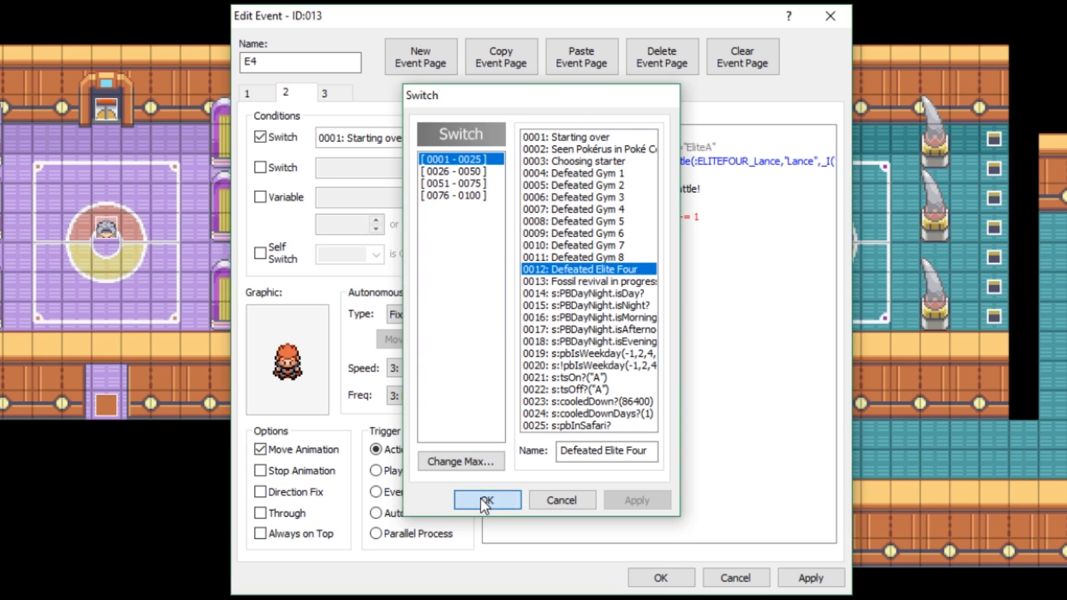
click(486, 500)
click(809, 578)
click(661, 578)
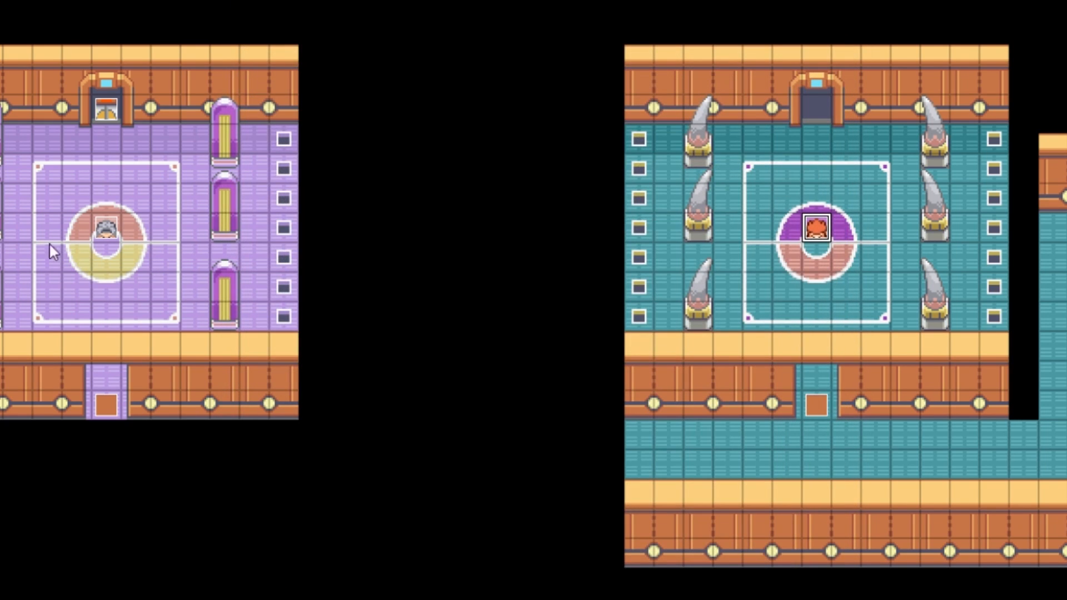
After viewing Agatha's event for comparison, set the final pbTrainerBattle argument on Lance's second page to 1 and apply it.
double_click(92, 229)
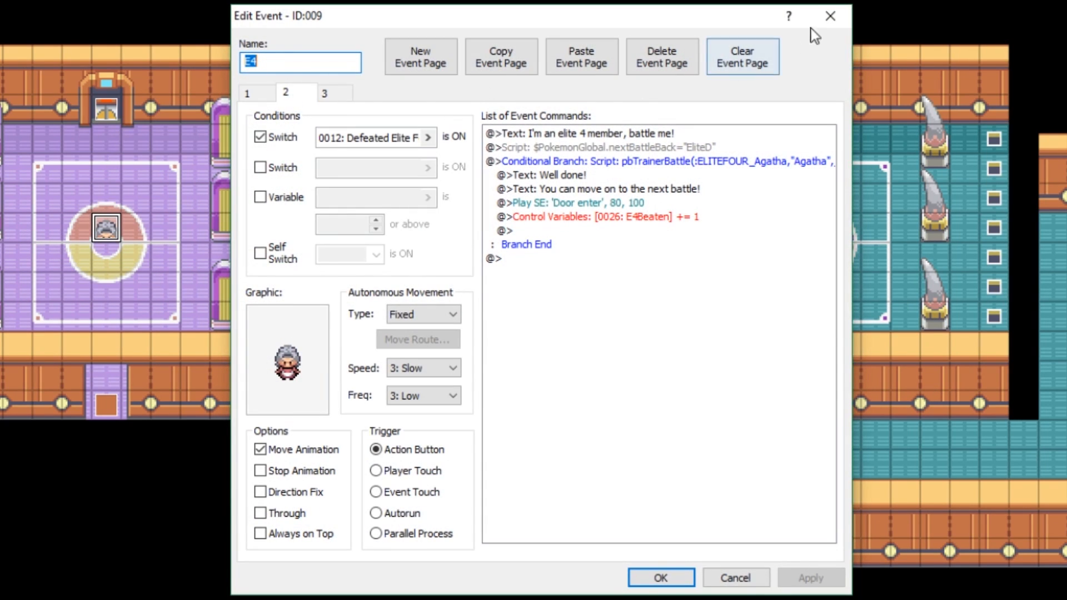
click(830, 15)
double_click(818, 229)
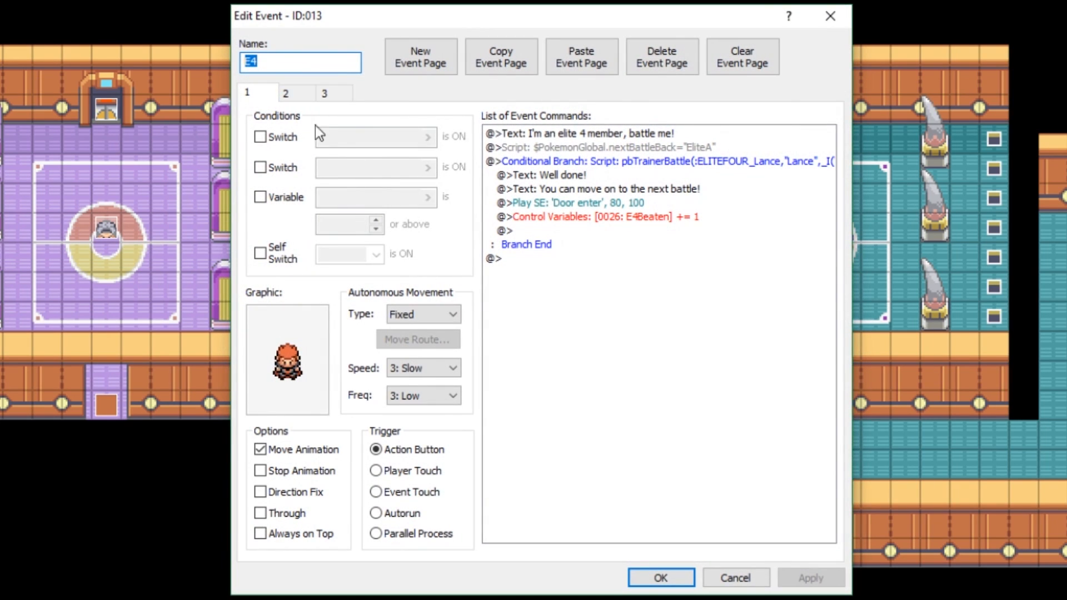
click(295, 95)
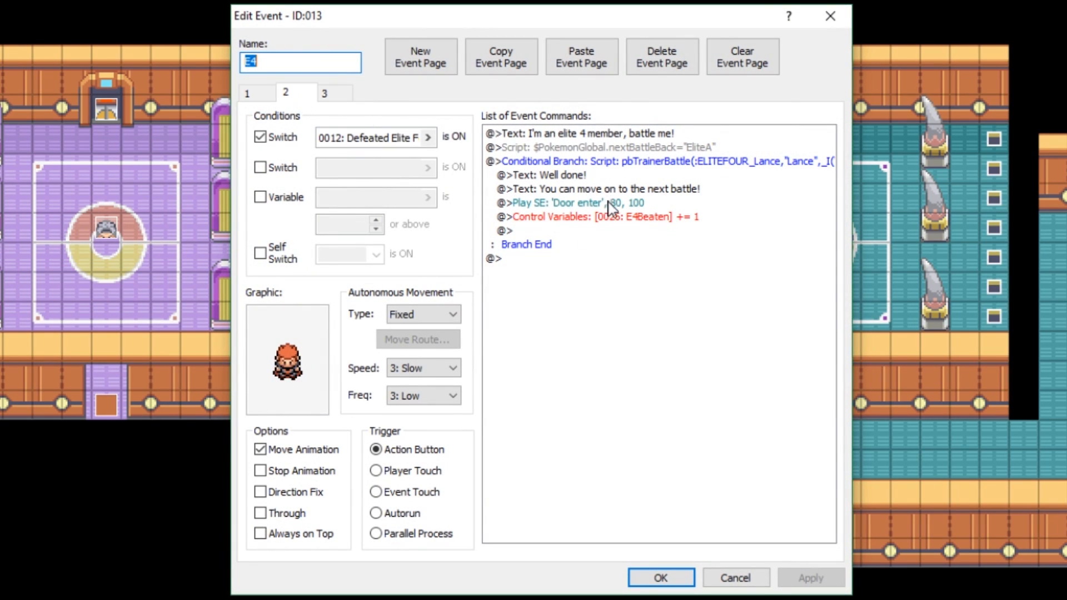
right_click(626, 162)
click(668, 196)
drag(739, 389, 871, 385)
key(Left)
key(BackSpace)
text(1)
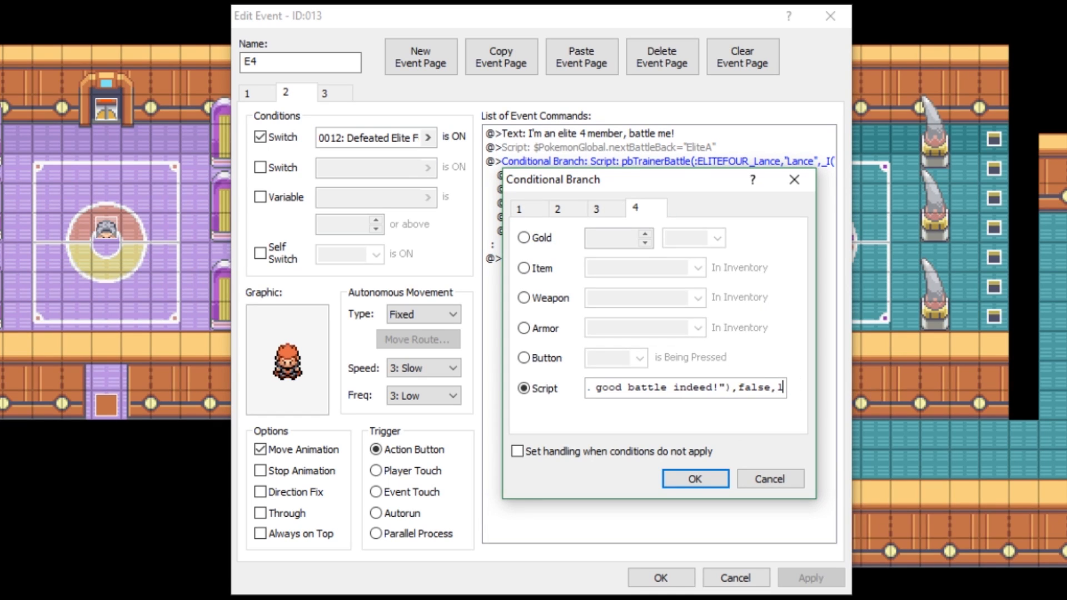
click(695, 477)
click(821, 576)
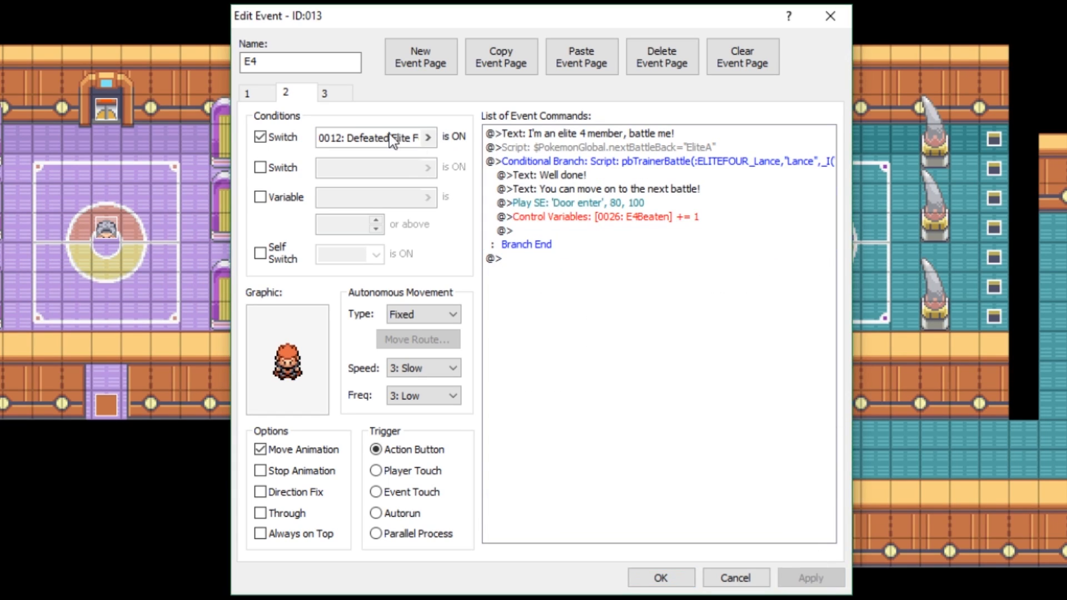
Give Lance's third event page his sprite, require E4Beaten to be 4 or above, and save the event.
click(327, 93)
click(307, 348)
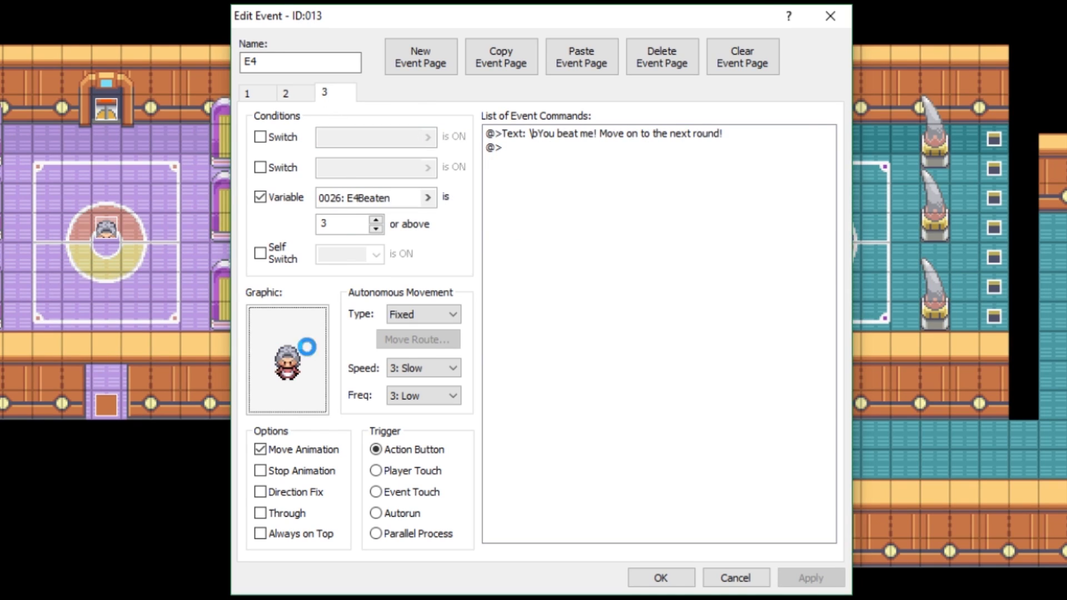
double_click(354, 452)
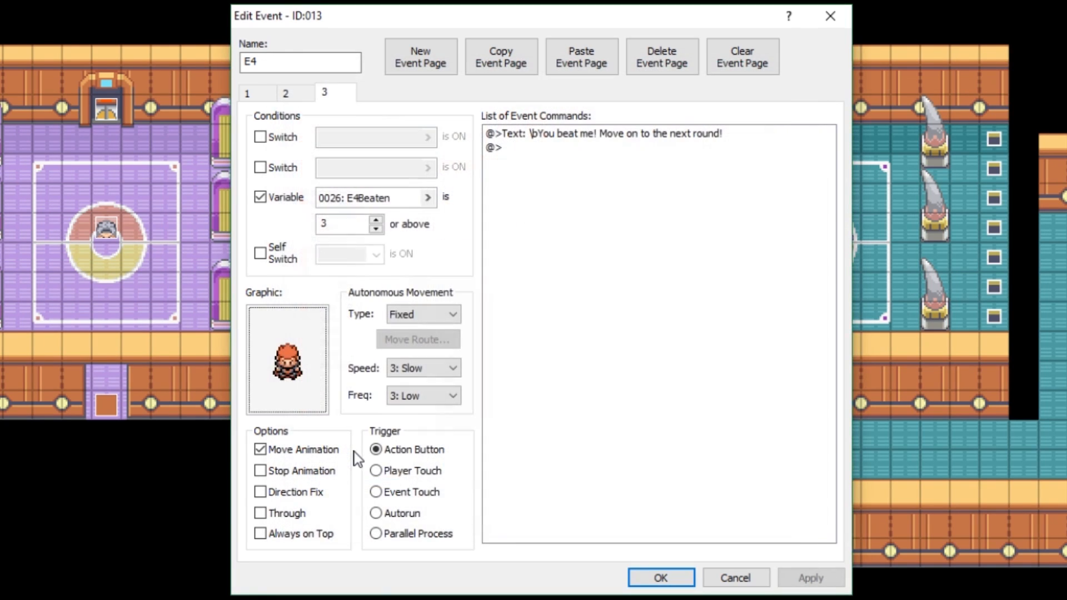
click(377, 222)
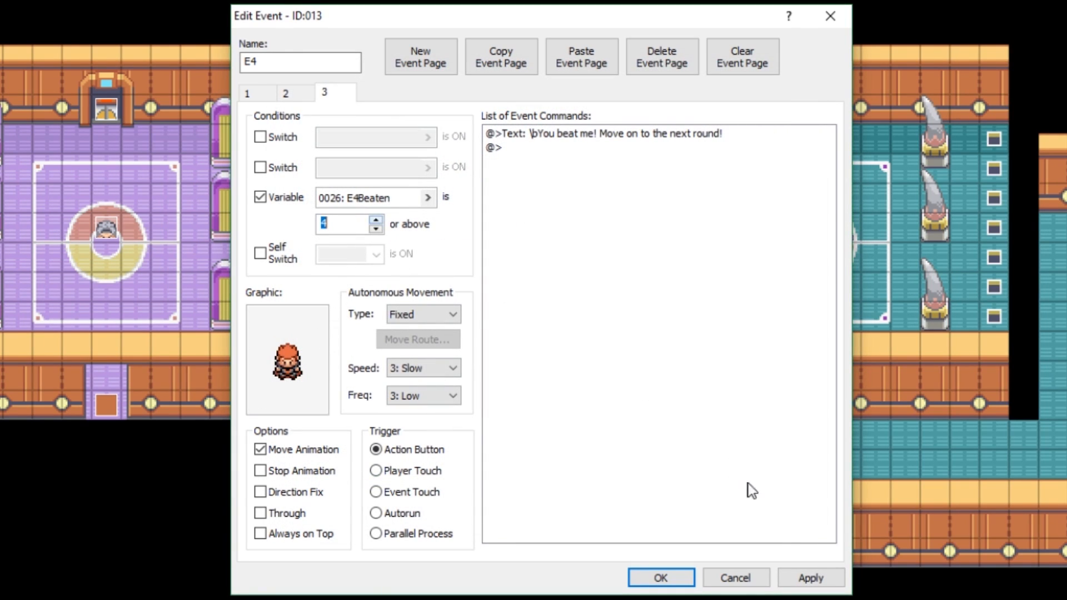
click(815, 573)
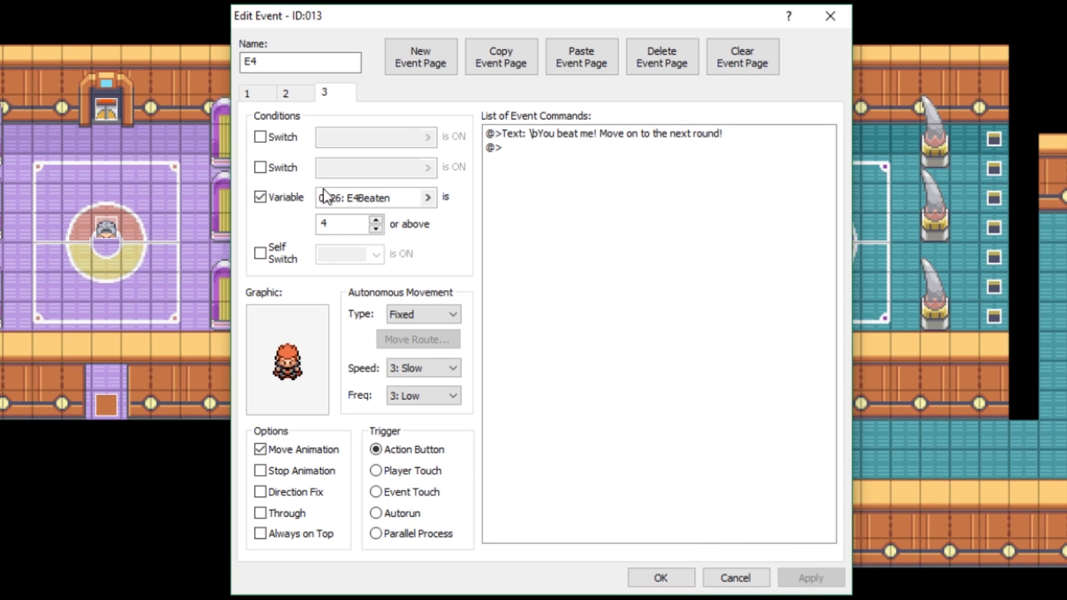
click(661, 578)
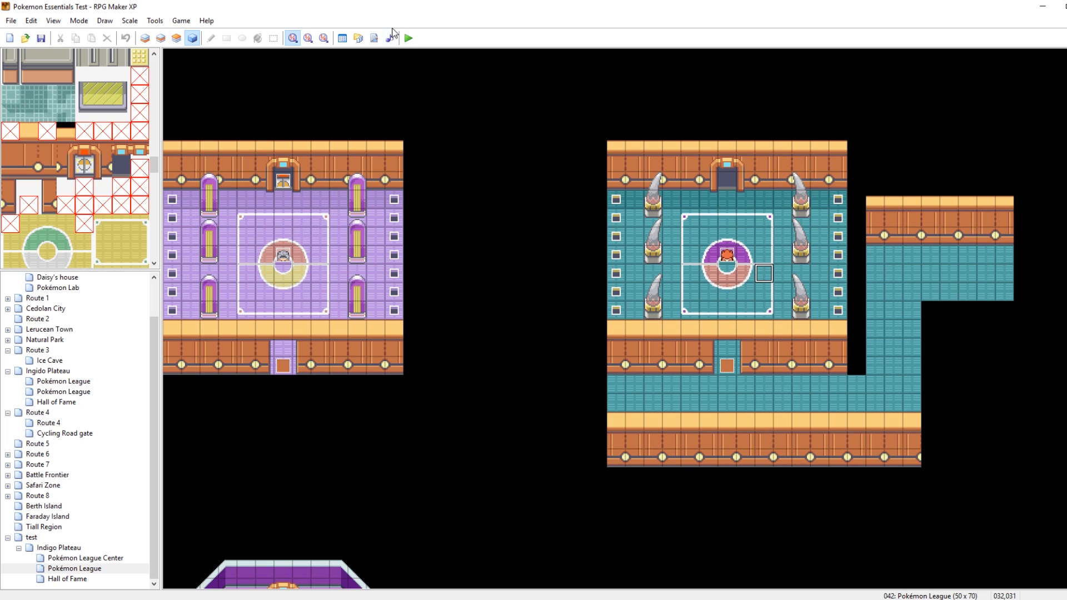
Start a playtest, continue the saved game and walk up to the doorway behind Agatha.
click(408, 38)
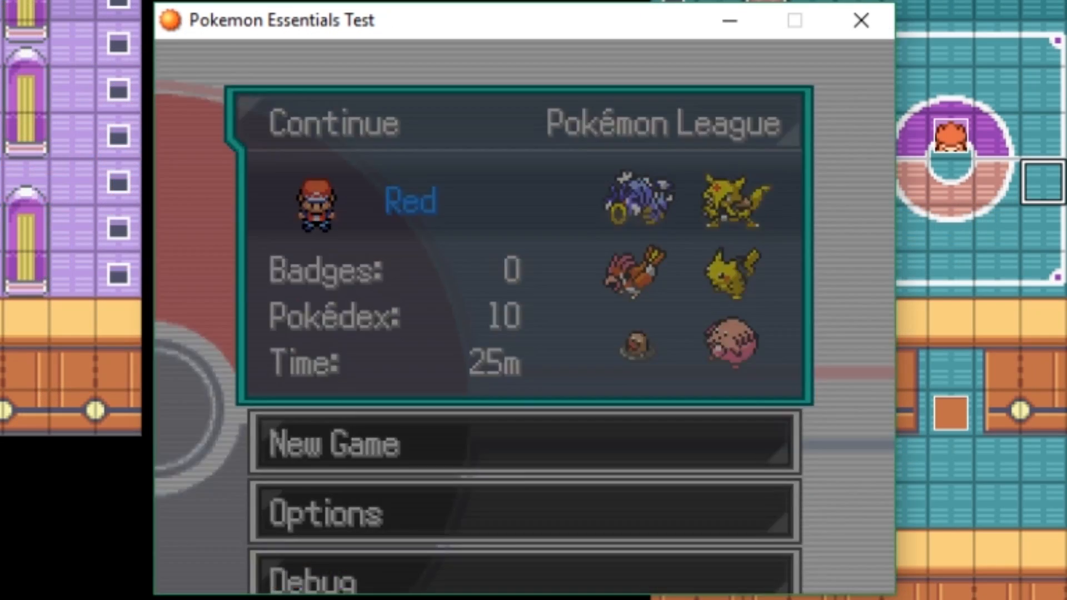
key(Return)
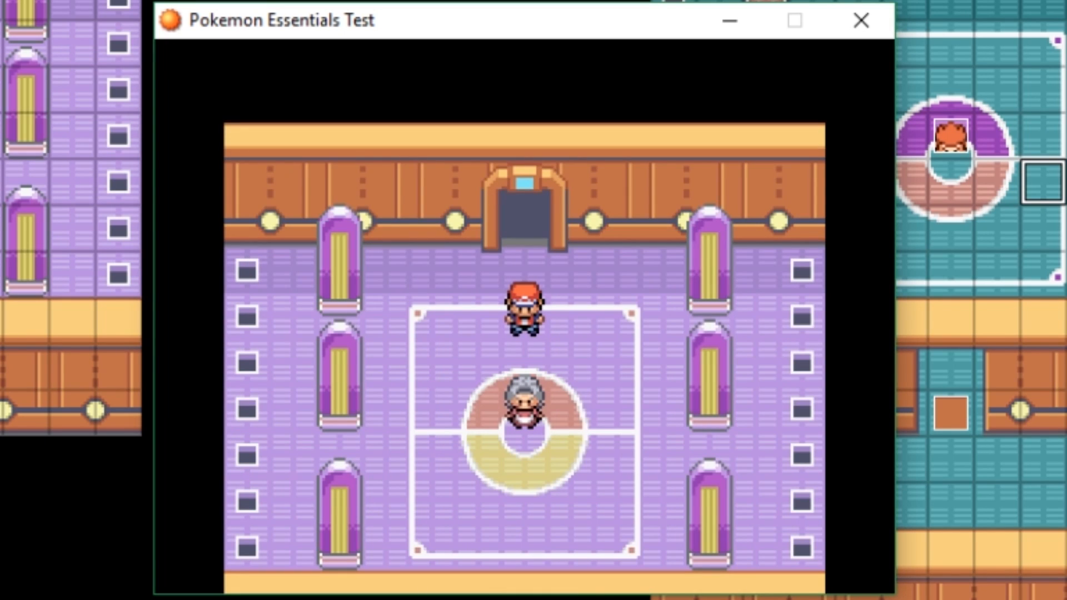
key(Up)
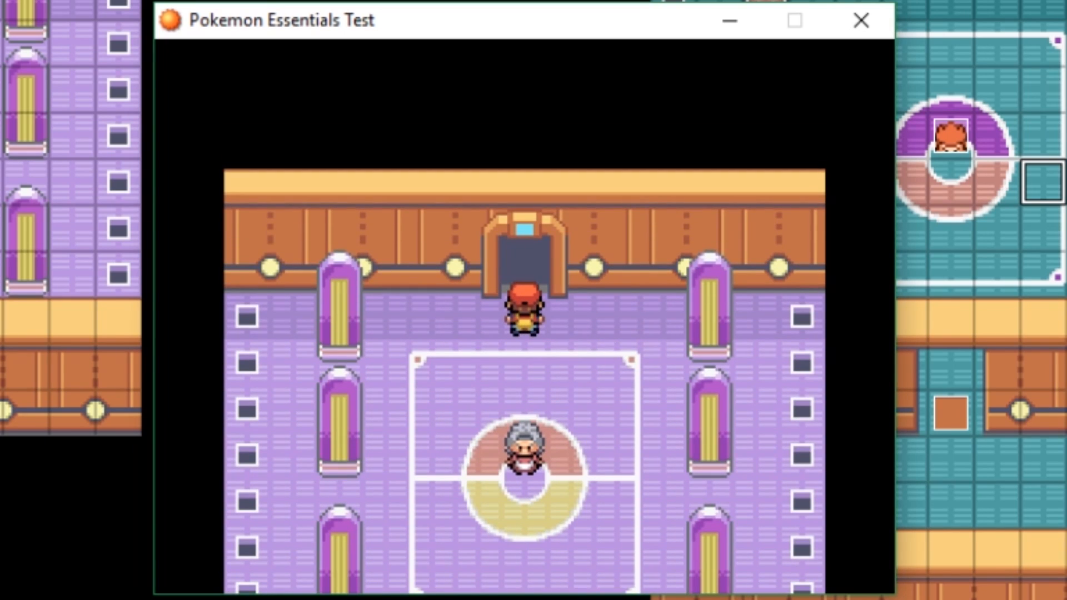
key(Down)
key(x)
key(x)
Examine the E4Beaten and E4Room game variables in the debug field options, and return to the game.
key(F9)
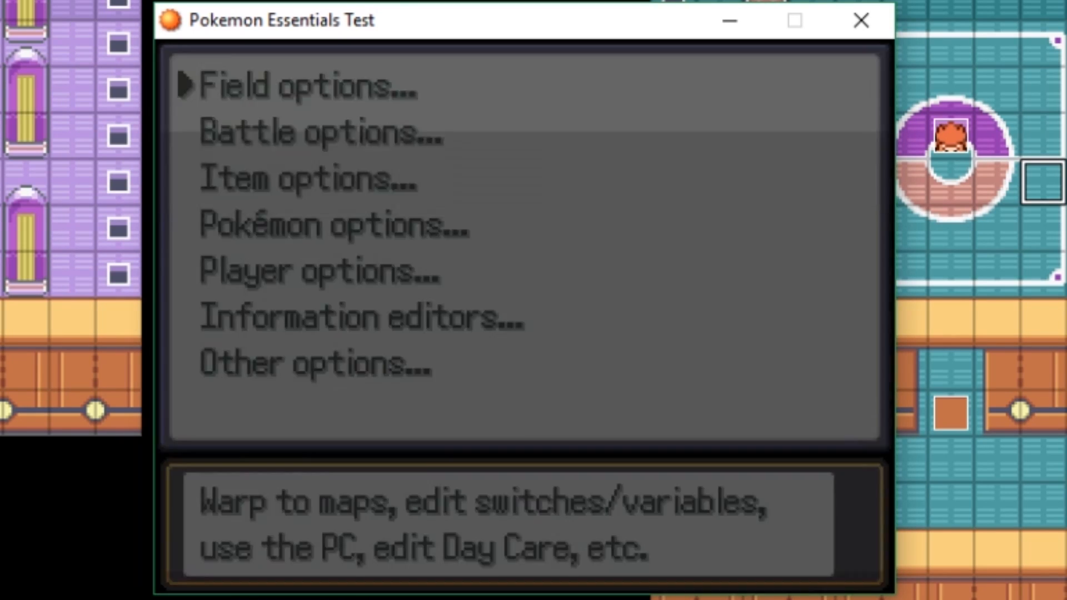
key(Return)
key(Down)
key(Down)
key(Down)
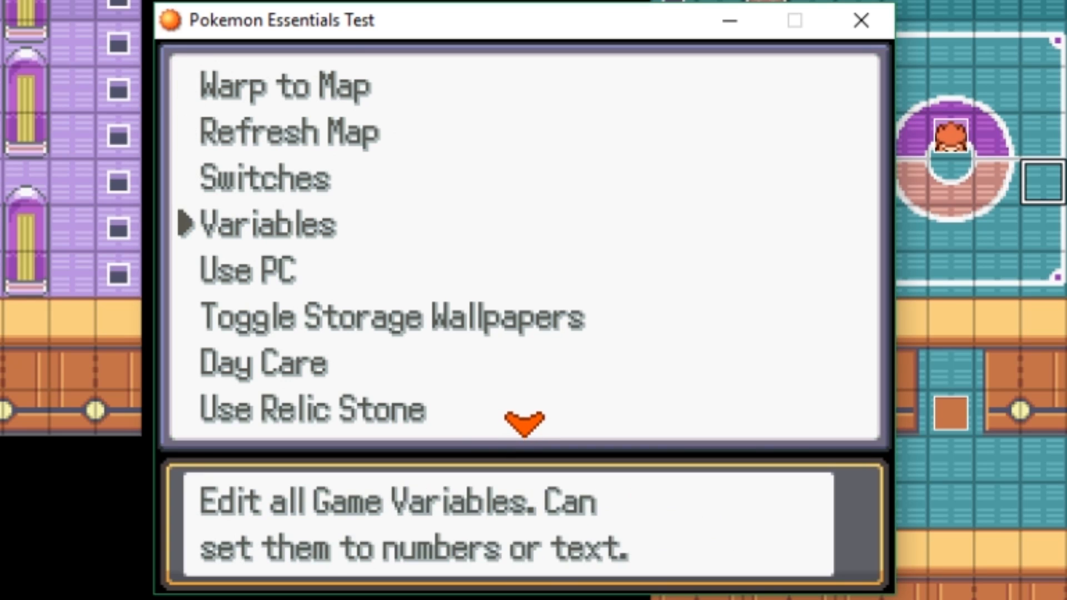
key(Return)
key(Down)
key(Down)
key(Down)
key(Down)
key(Down)
key(Down)
key(Down)
key(Down)
key(Down)
key(Down)
key(Down)
key(Down)
key(Down)
key(Down)
key(Down)
key(Down)
key(Down)
key(Down)
key(Down)
key(Down)
key(Down)
key(Down)
key(Down)
key(Down)
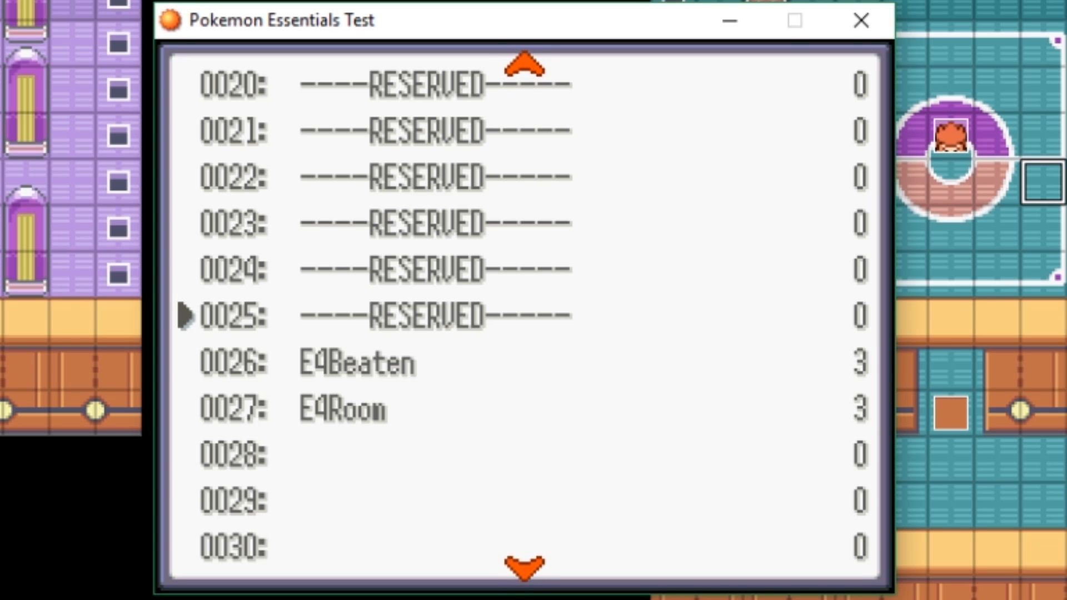
key(Escape)
key(Escape)
key(Escape)
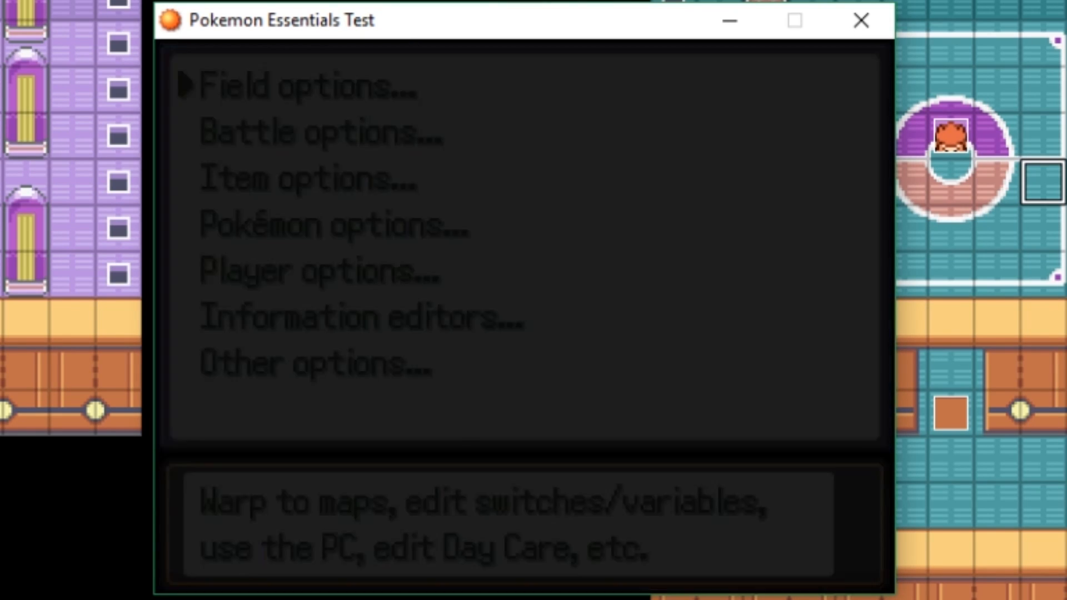
Walk the player along the teal corridor and through the entrance into Lance's room.
key(Up)
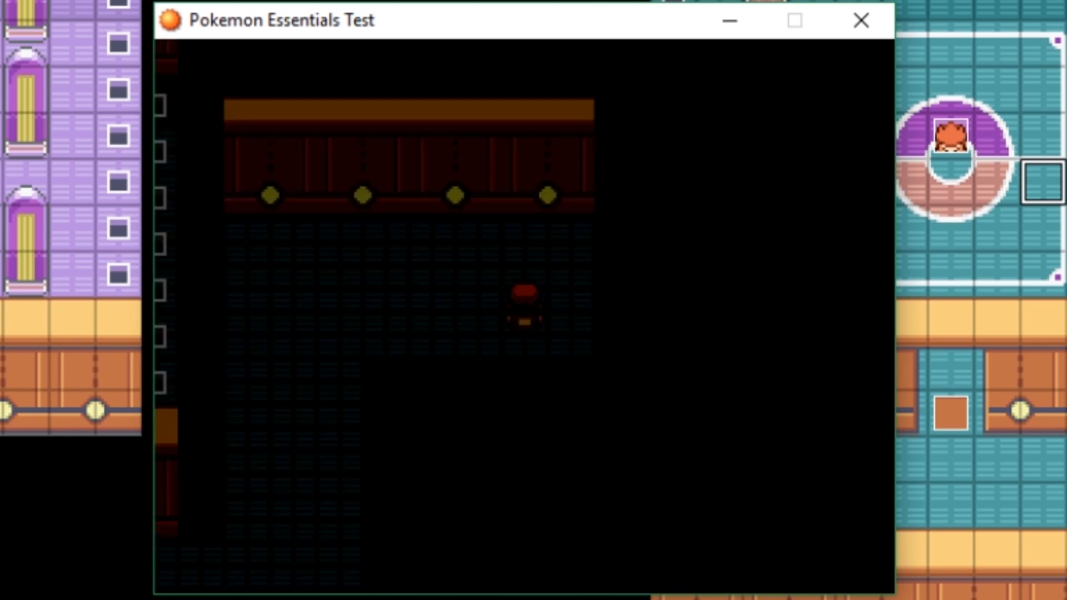
key(Down)
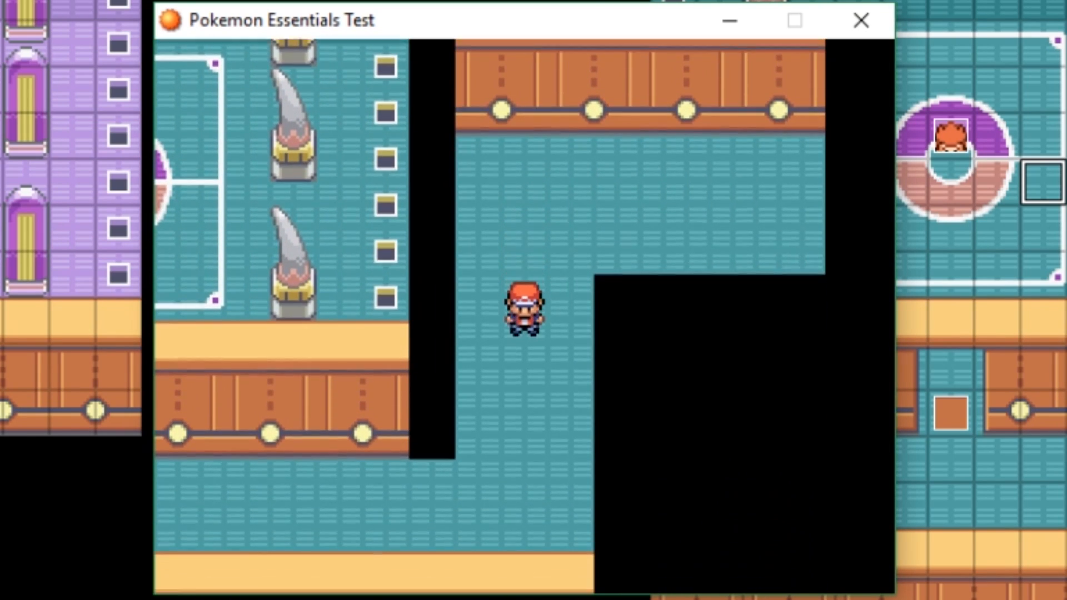
key(Left)
key(Left)
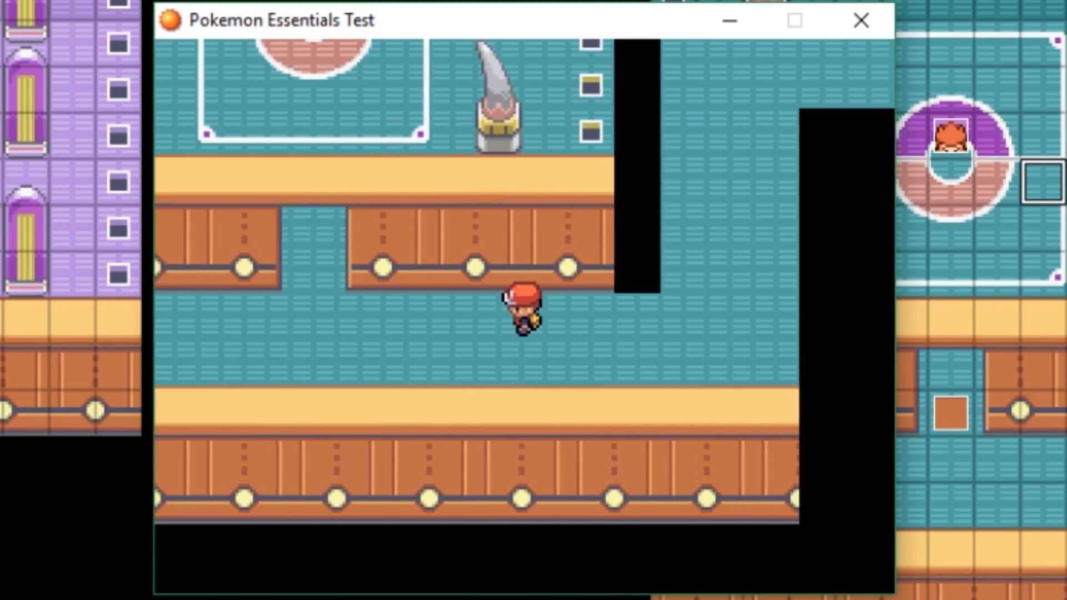
key(Up)
key(Up)
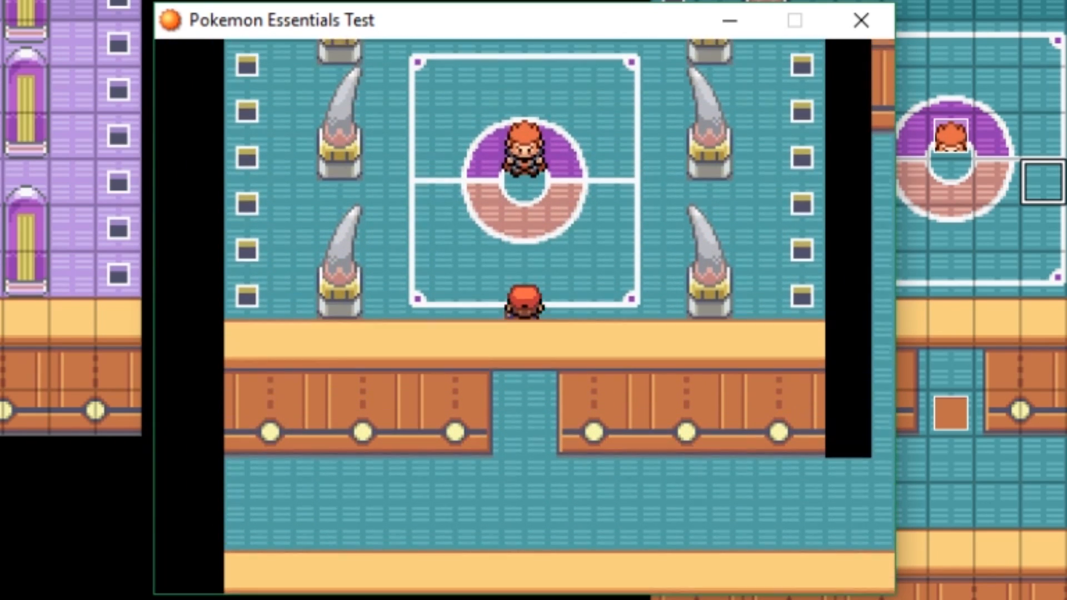
key(Down)
key(Up)
Examine the E4Beaten and E4Room game variables from inside Lance's room, and return to the game.
key(Escape)
key(Escape)
key(F9)
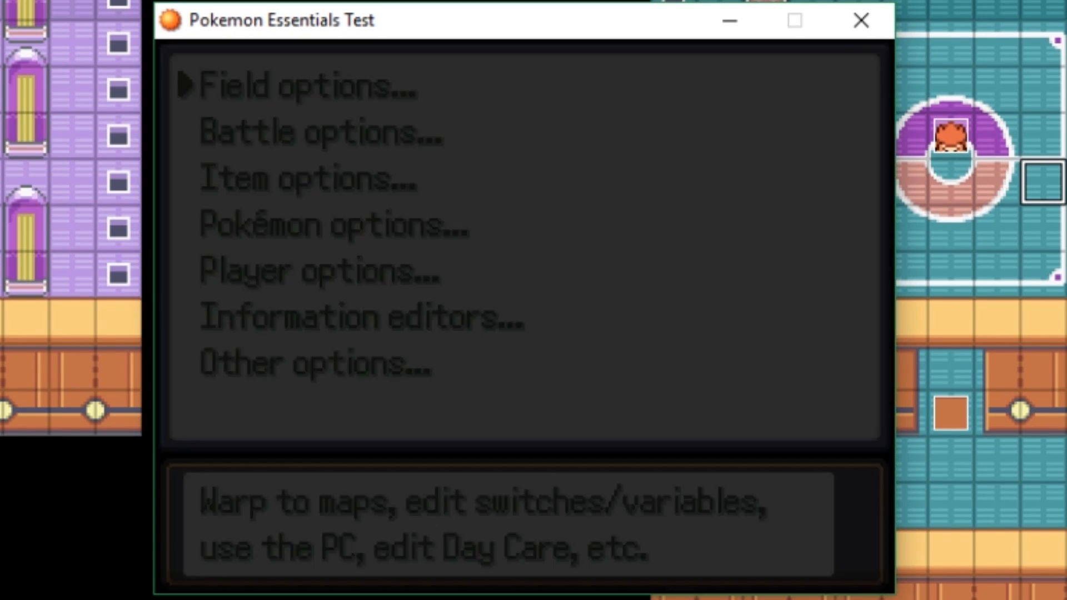
key(Return)
key(Down)
key(Down)
key(Down)
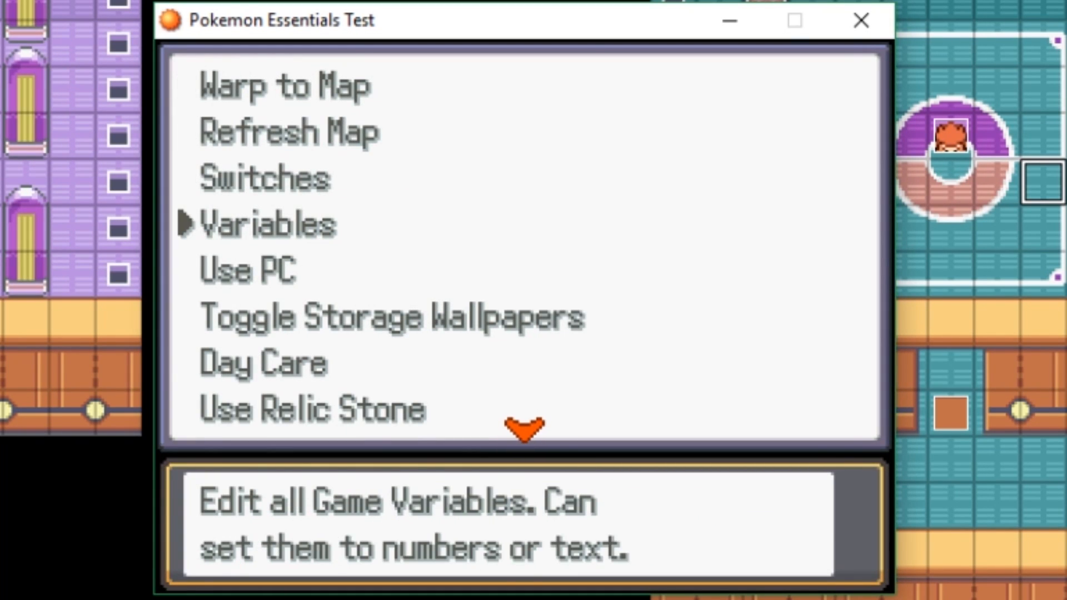
key(Return)
key(Page_Down)
key(Page_Down)
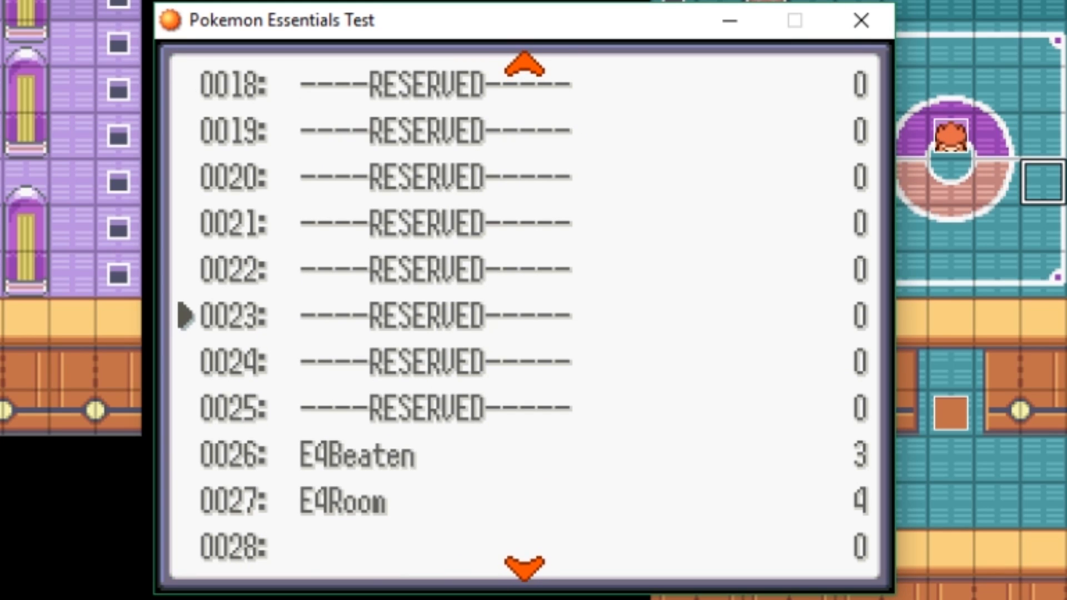
key(Escape)
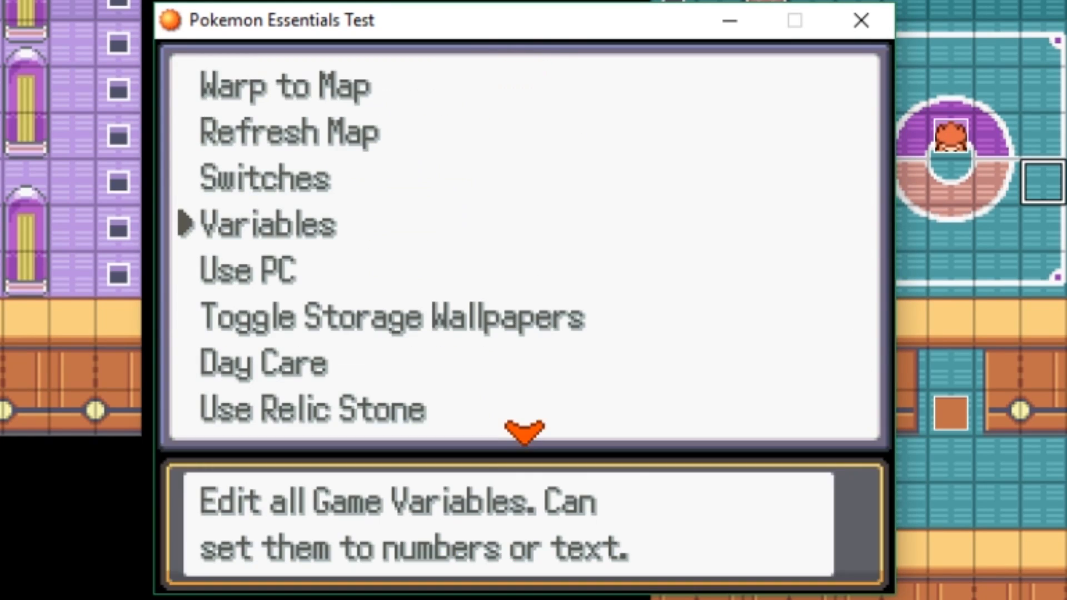
key(Escape)
key(Escape)
Walk up to Lance, talk to him and start his trainer battle.
key(Up)
key(Up)
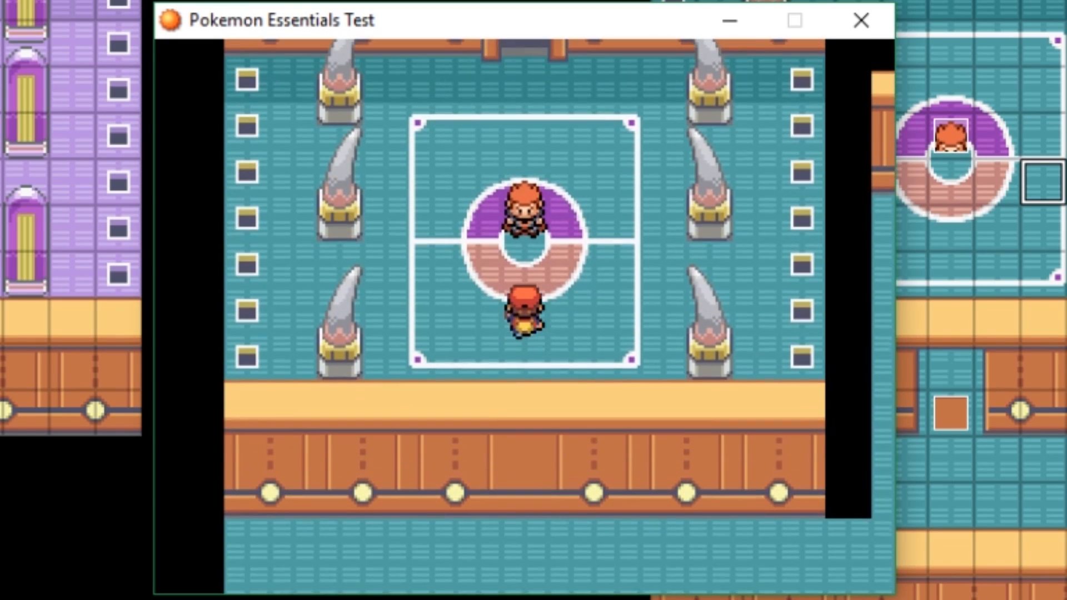
key(c)
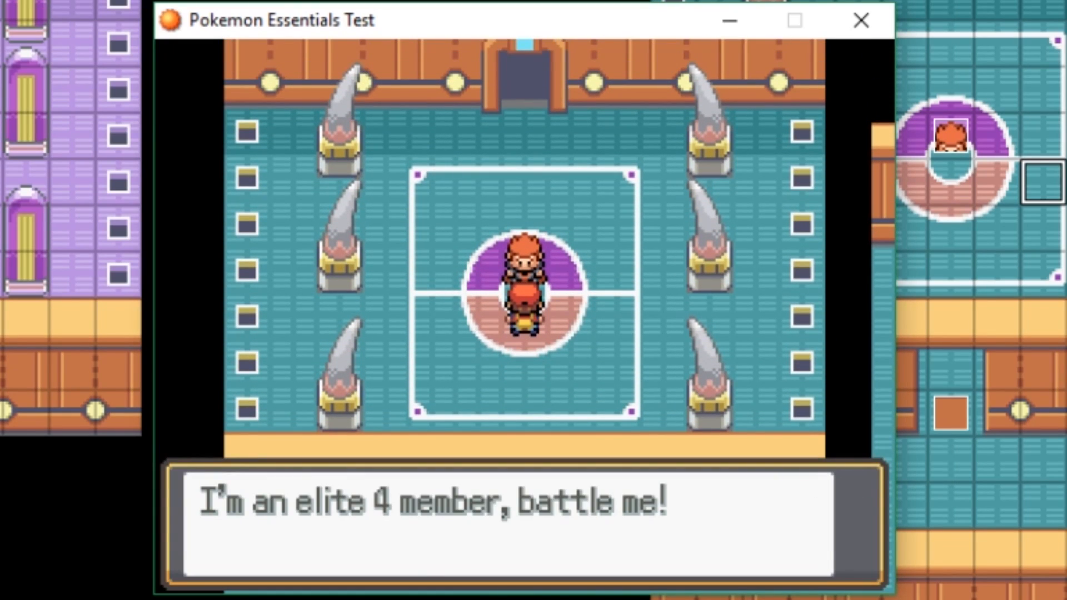
key(c)
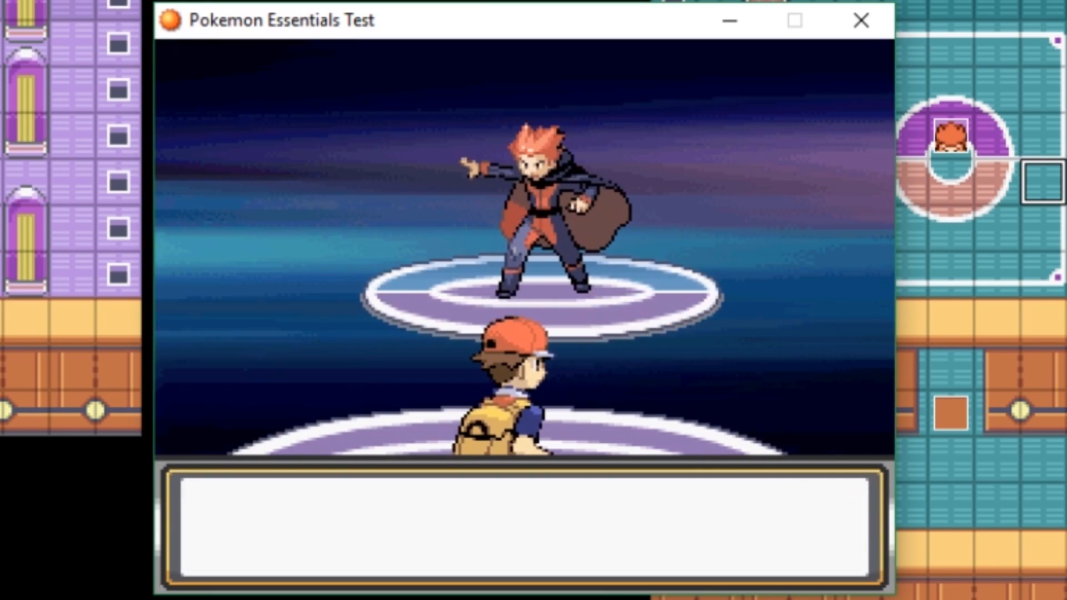
key(c)
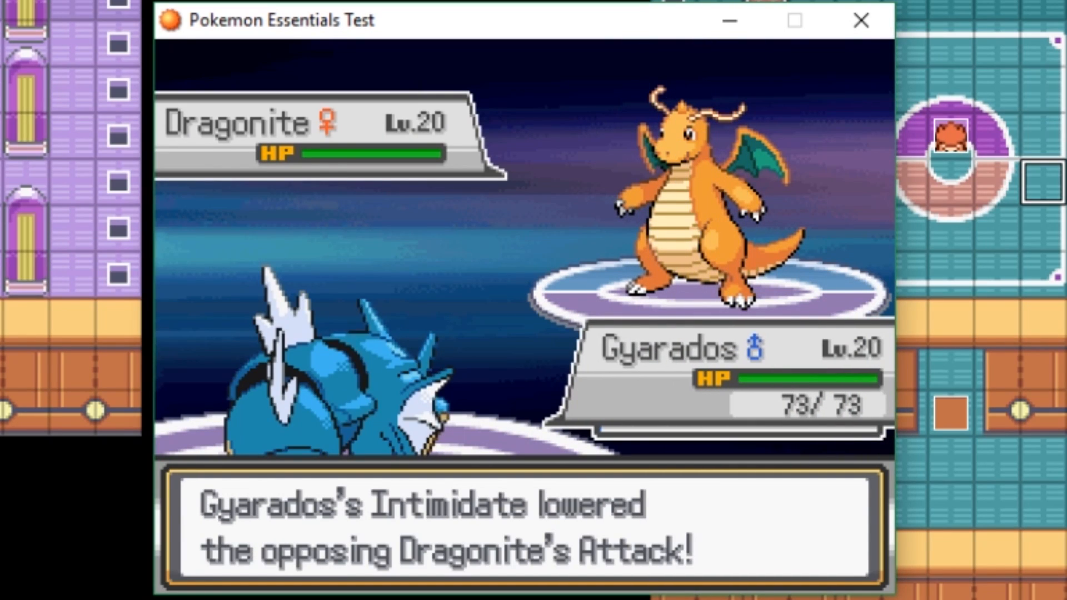
End the battle against Lance with the Run command and advance through his closing dialogue.
key(Return)
key(Down)
key(Right)
key(Return)
key(Return)
key(Return)
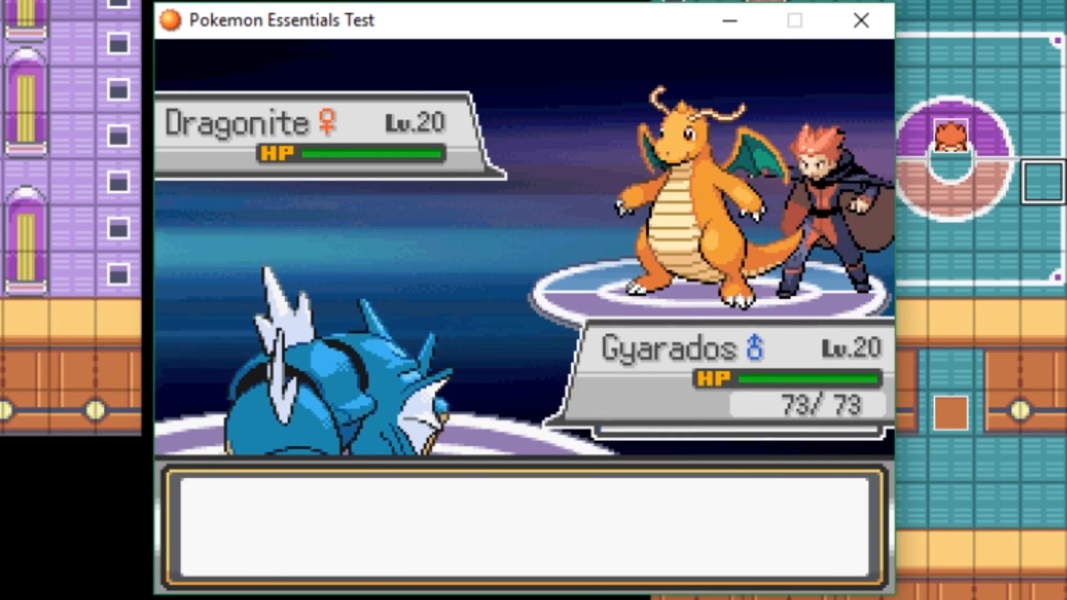
key(Return)
key(Return)
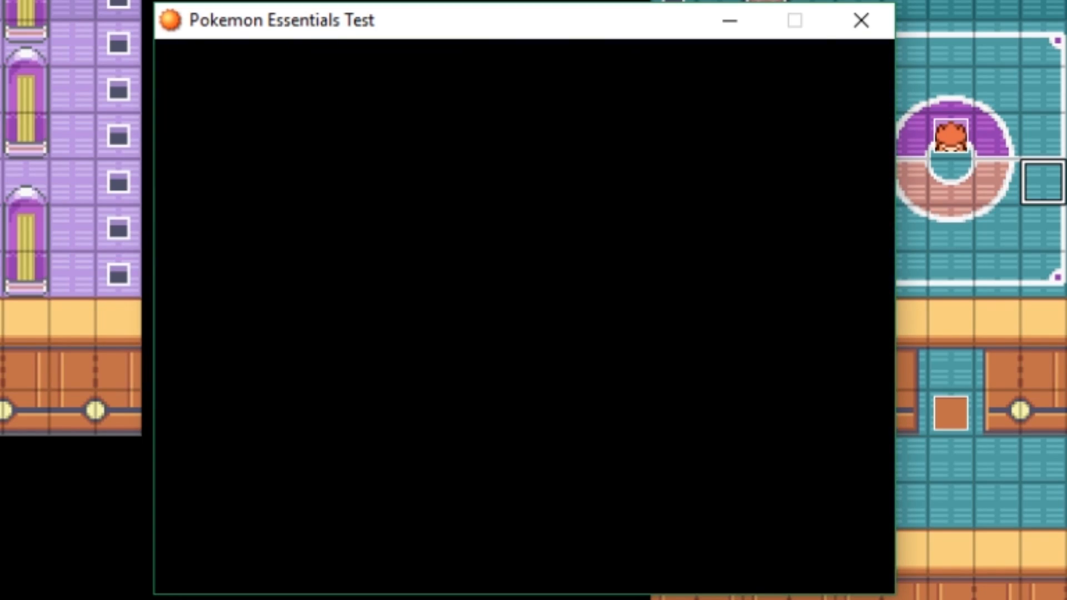
key(Return)
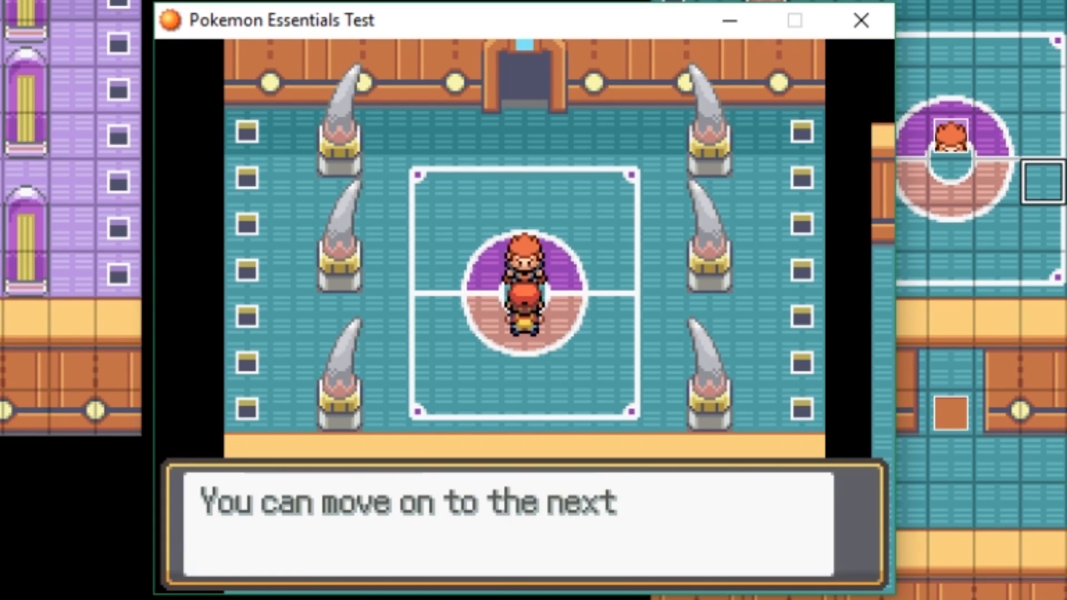
key(Return)
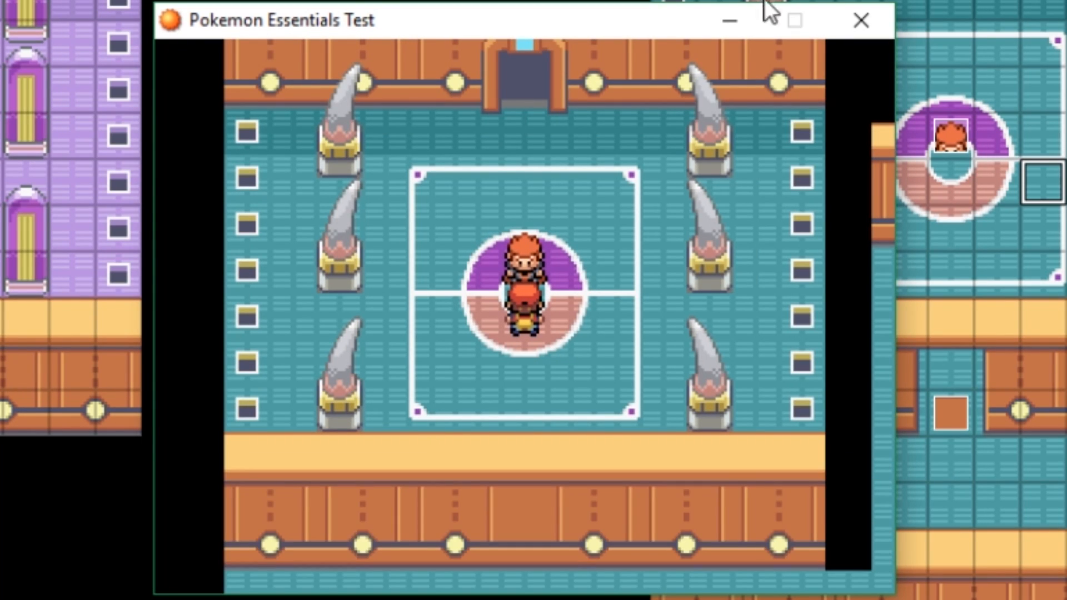
Examine the E4Beaten and E4Room variables after Lance's battle, and close the playtest.
key(F9)
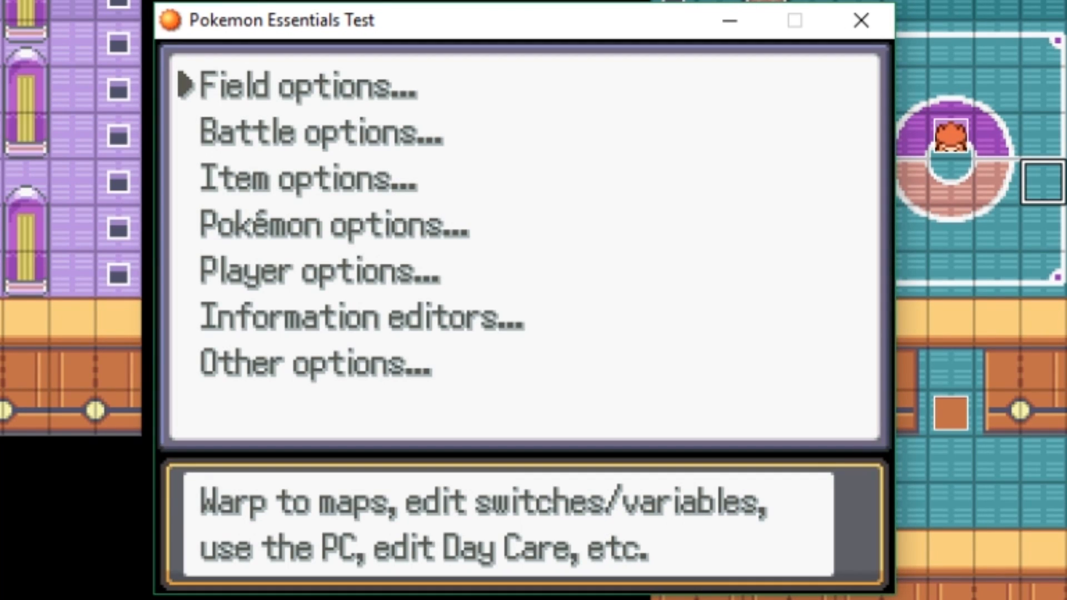
key(Down)
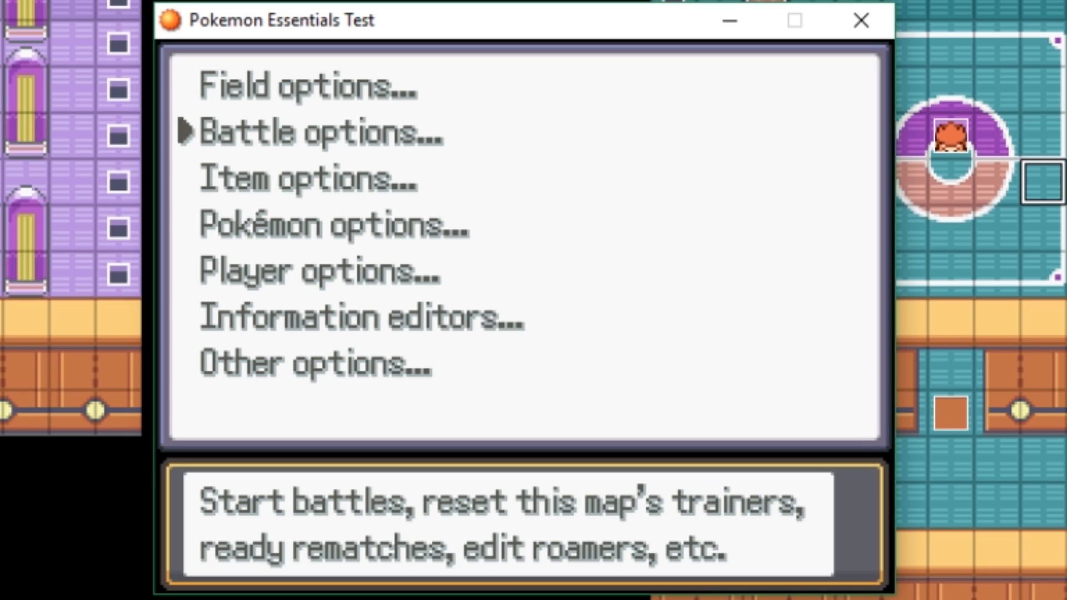
key(Down)
key(Up)
key(Up)
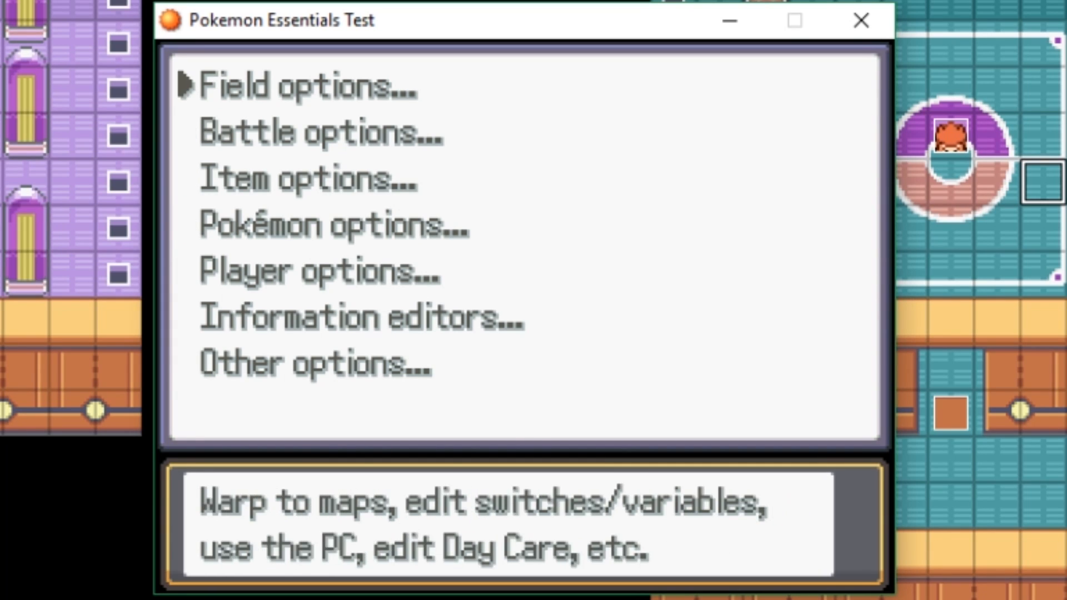
key(Return)
key(Down)
key(Down)
key(Down)
key(Return)
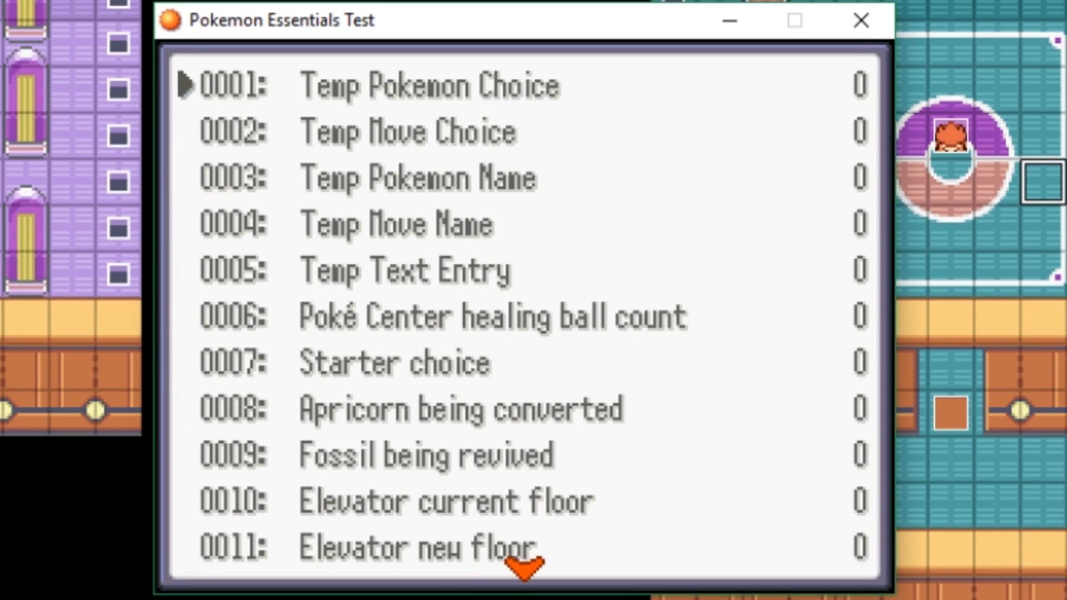
key(Down)
key(Down)
key(Down)
key(Down)
key(Down)
key(Down)
key(Down)
key(Down)
key(Down)
key(Down)
key(Down)
key(Down)
key(Down)
key(Down)
key(Down)
key(Down)
key(Down)
key(Down)
key(Down)
key(Down)
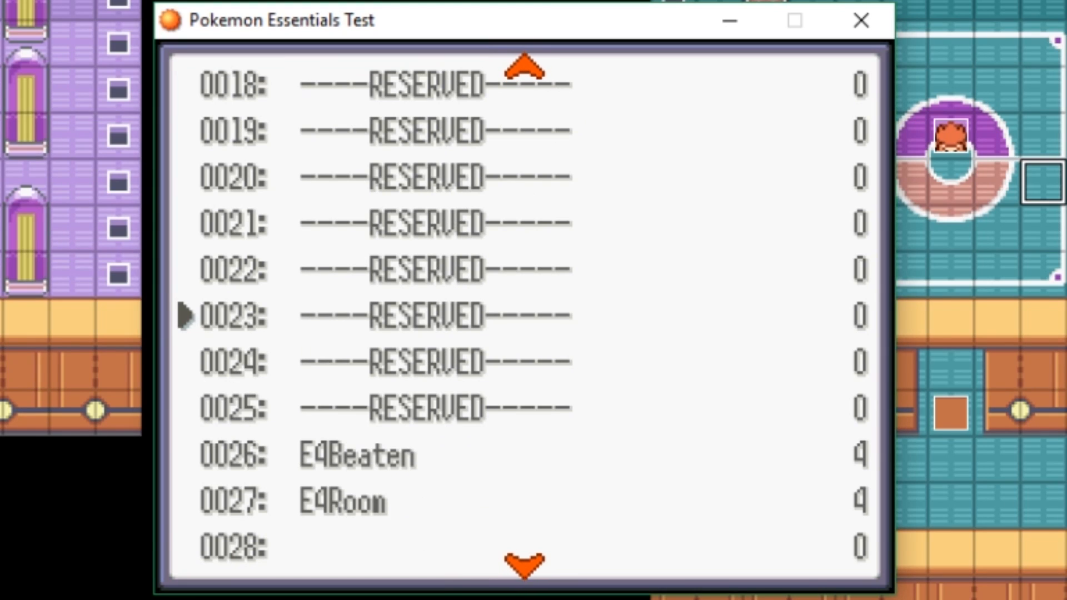
click(856, 29)
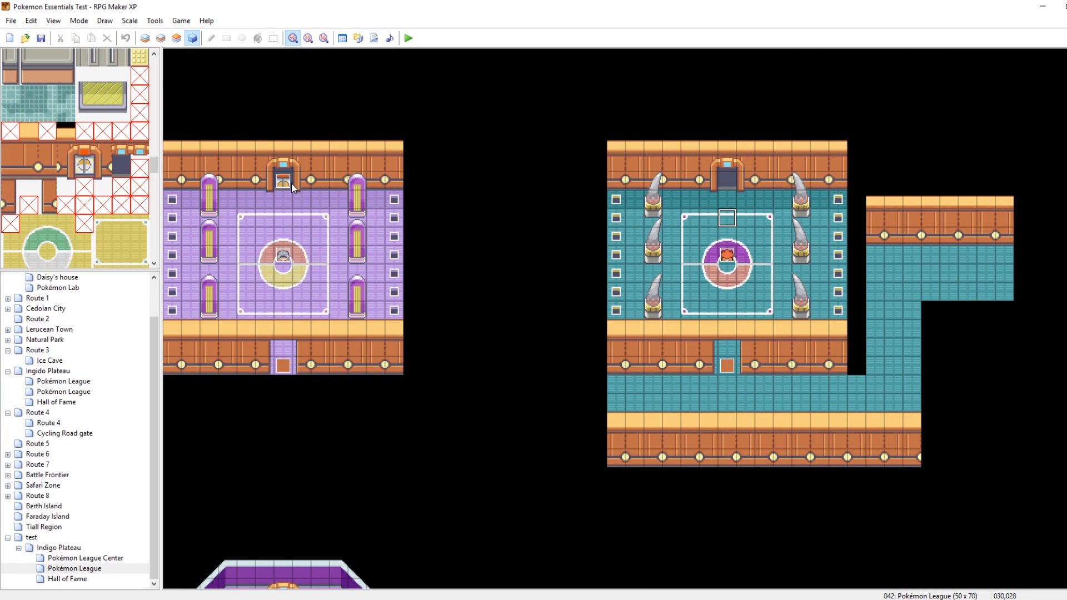
Copy the door event from Agatha's room onto Lance's doorway and require E4Beaten 4 or above on its second page.
click(286, 183)
double_click(722, 179)
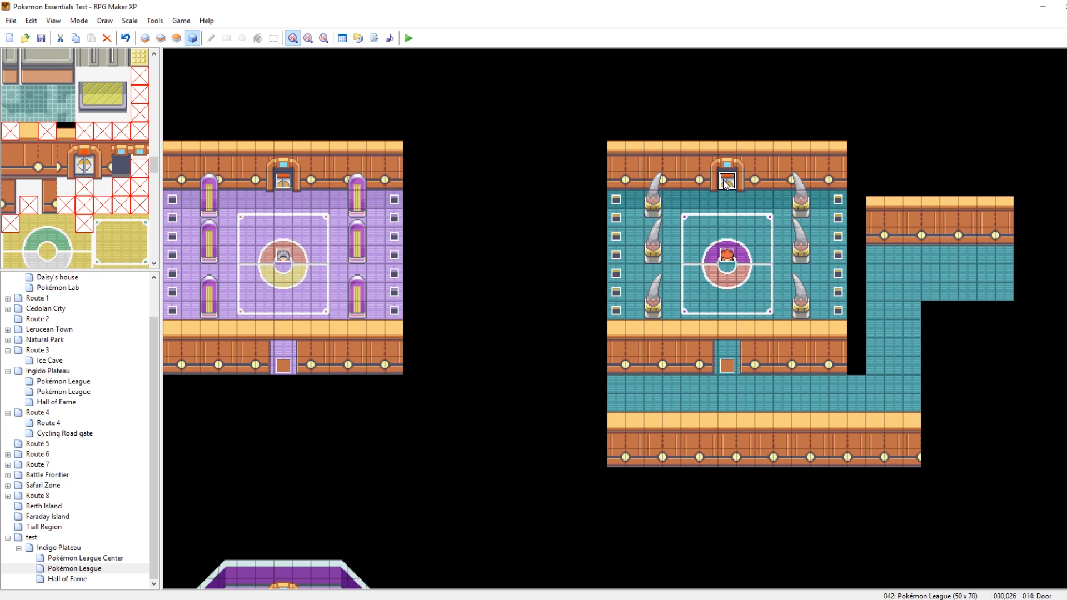
click(413, 175)
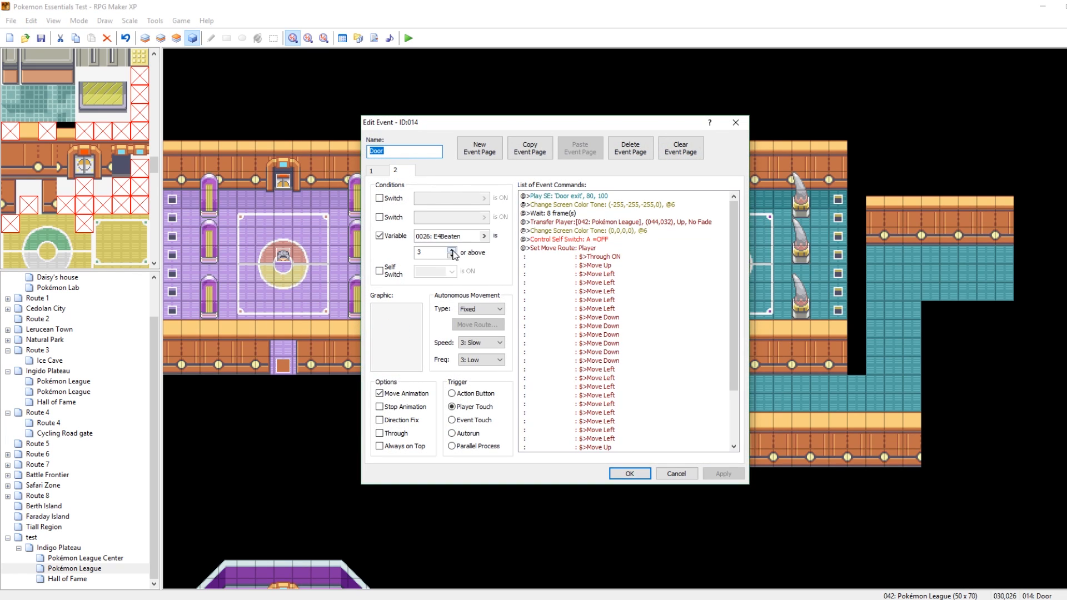
click(723, 474)
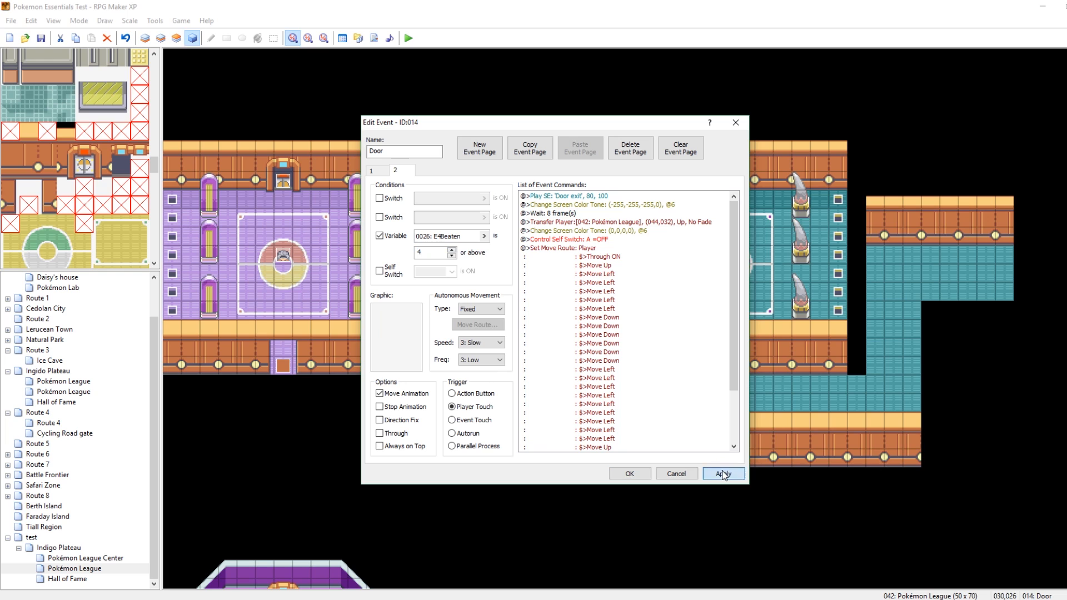
Shorten the player's move route in Lance's door event to Through ON, three Move Up commands and Through OFF.
right_click(584, 251)
click(597, 265)
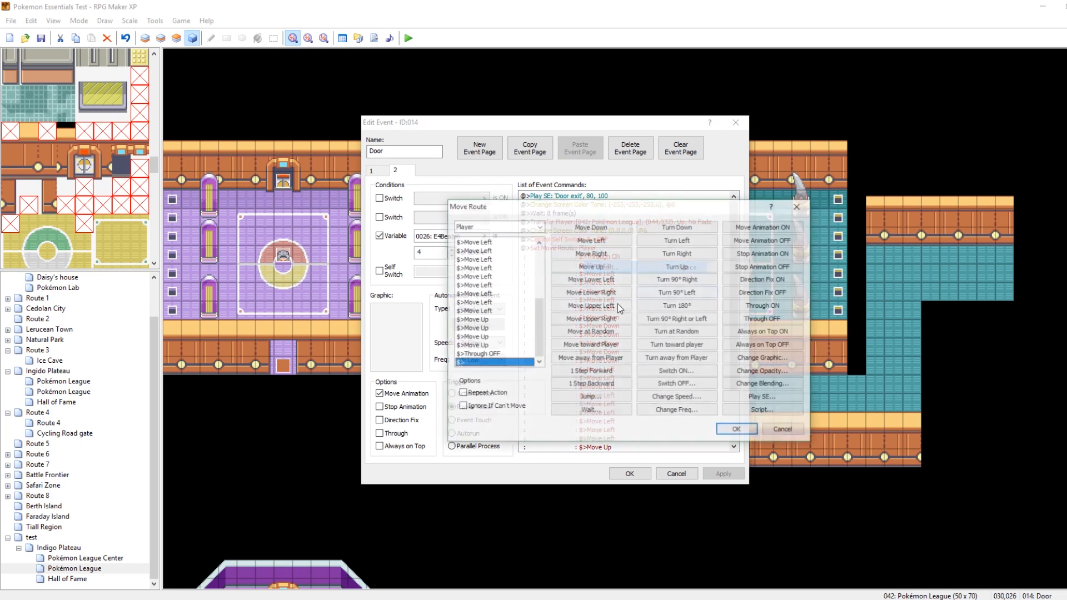
scroll(491, 261, up, 5)
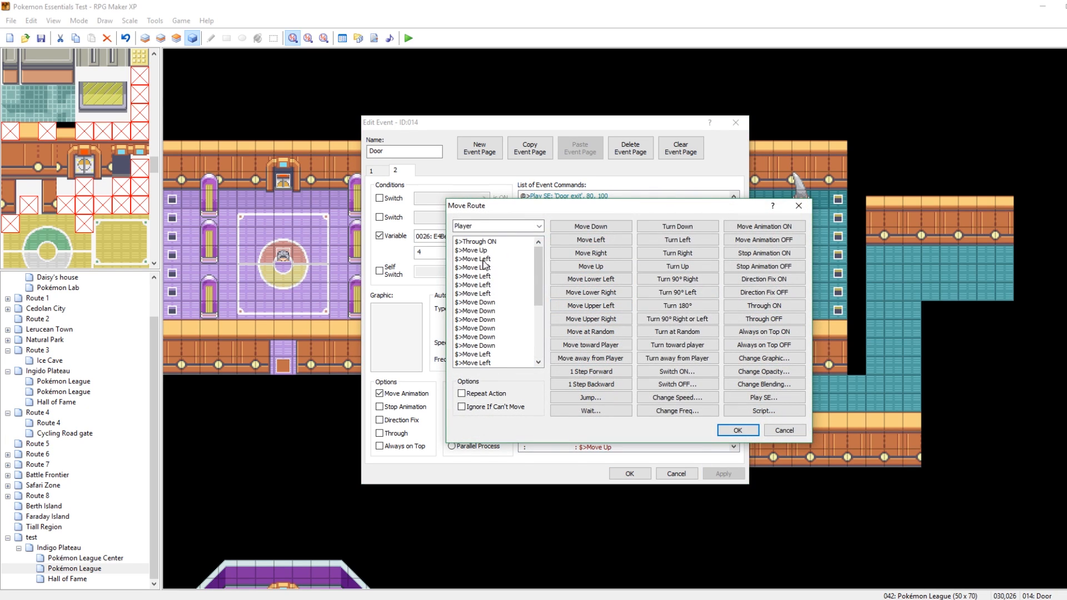
click(484, 259)
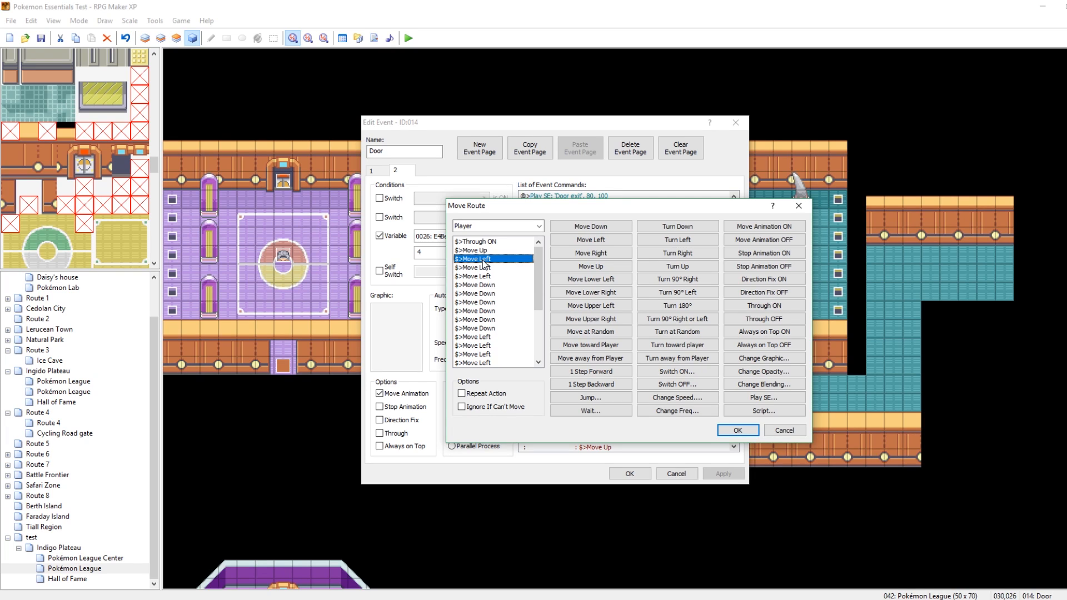
key(Delete)
key(Delete)
key(Delete)
key(Delete)
key(Delete)
key(Delete)
key(Delete)
key(Delete)
key(Delete)
key(Delete)
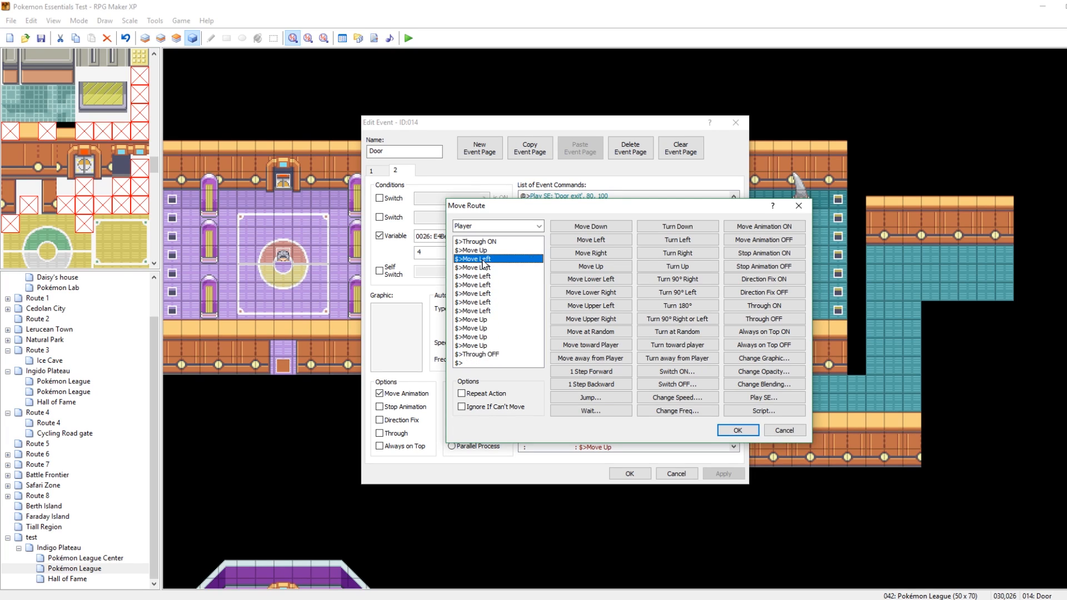
key(Delete)
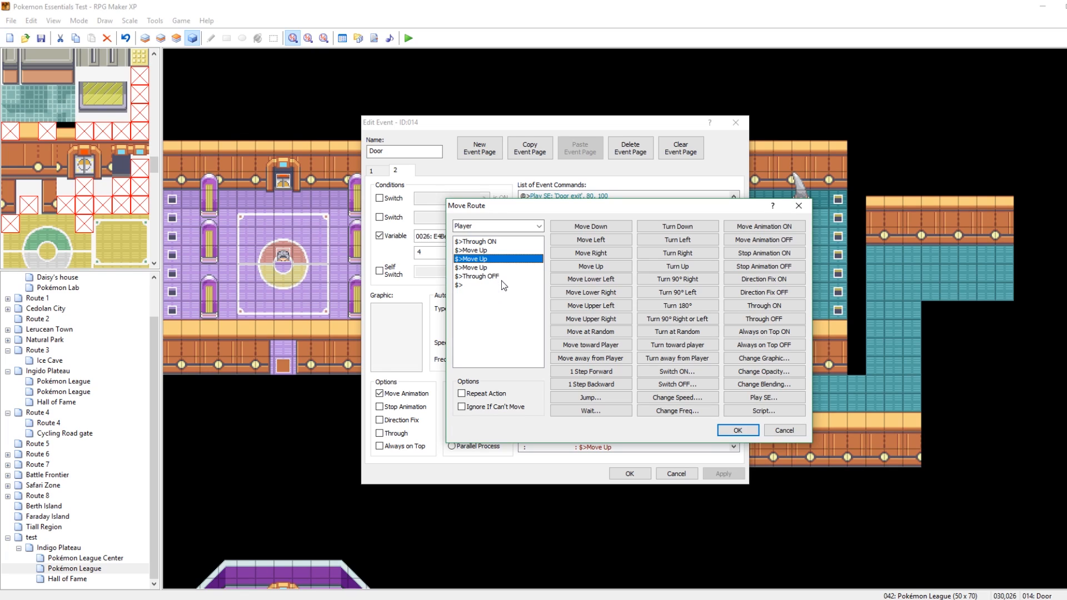
click(745, 428)
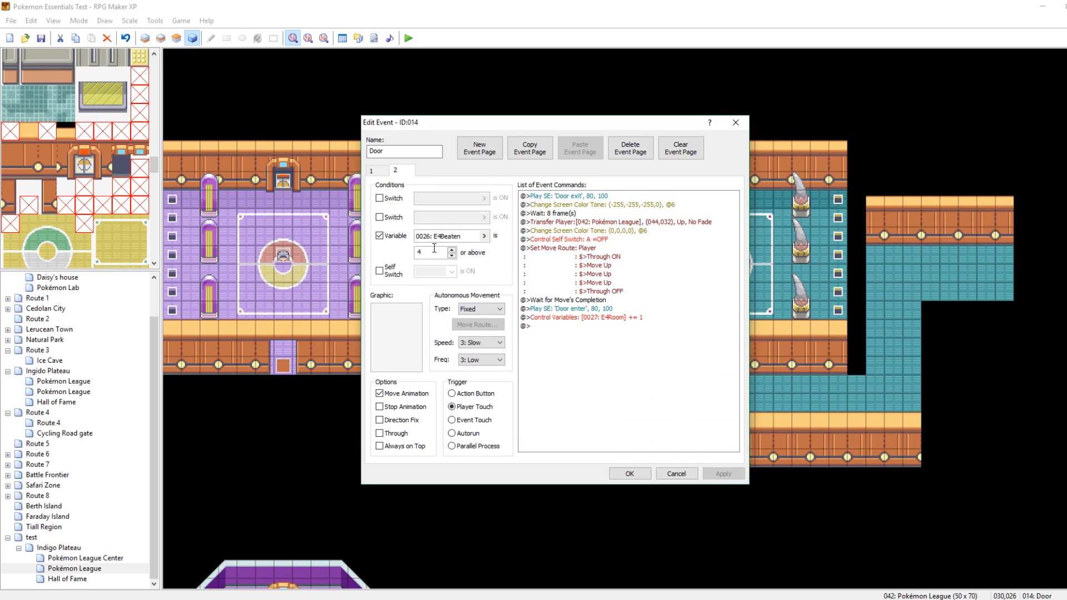
Delete the 'Door enter' sound effect and the E4Room increment from Lance's door event, and apply the changes.
click(564, 310)
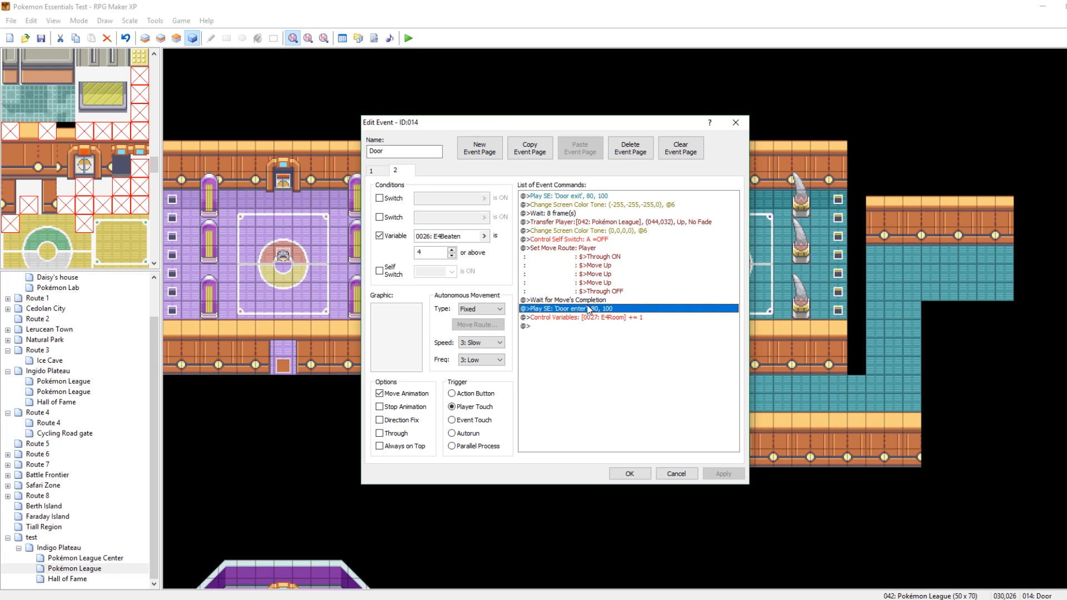
key(Delete)
key(Delete)
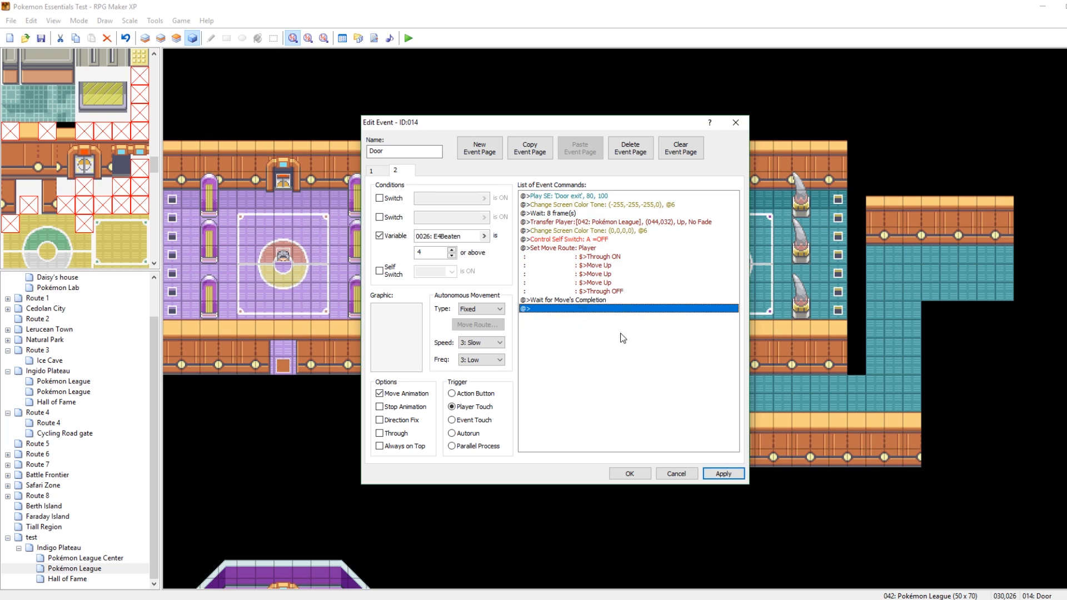
click(721, 474)
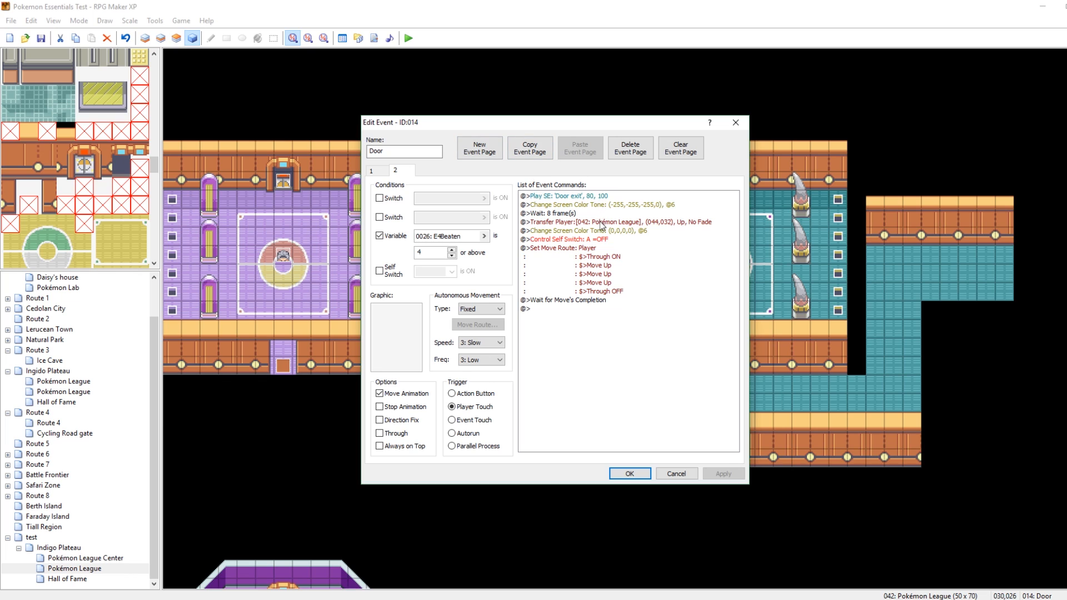
Retarget the Transfer Player command in Lance's door event to 006,065 on the Pokémon League map, the champion walkway's lower end, and save the event.
right_click(733, 222)
click(757, 239)
click(655, 279)
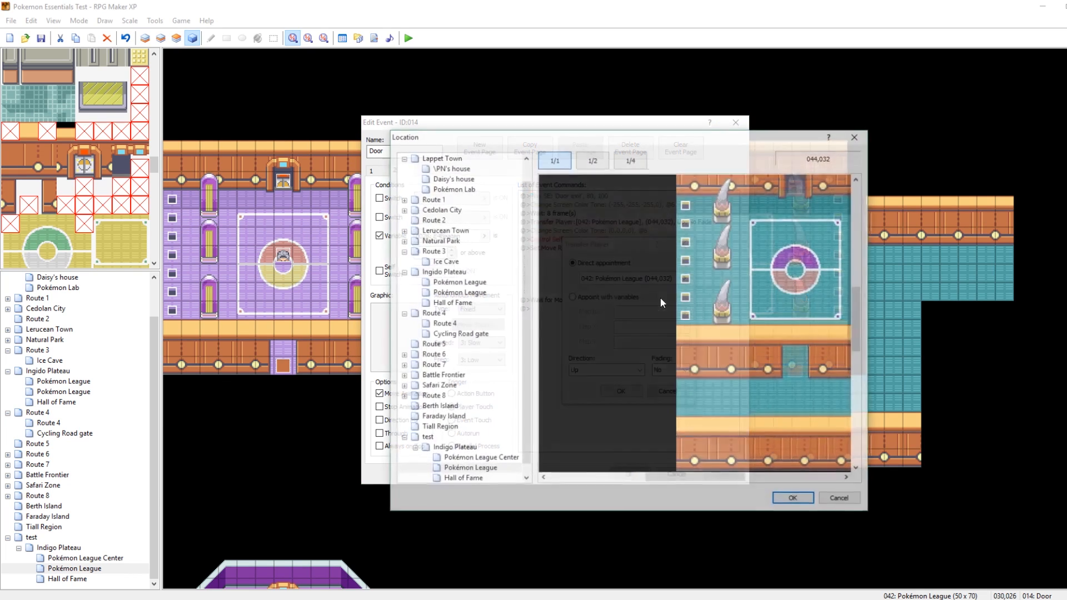
drag(861, 301, 863, 412)
click(659, 395)
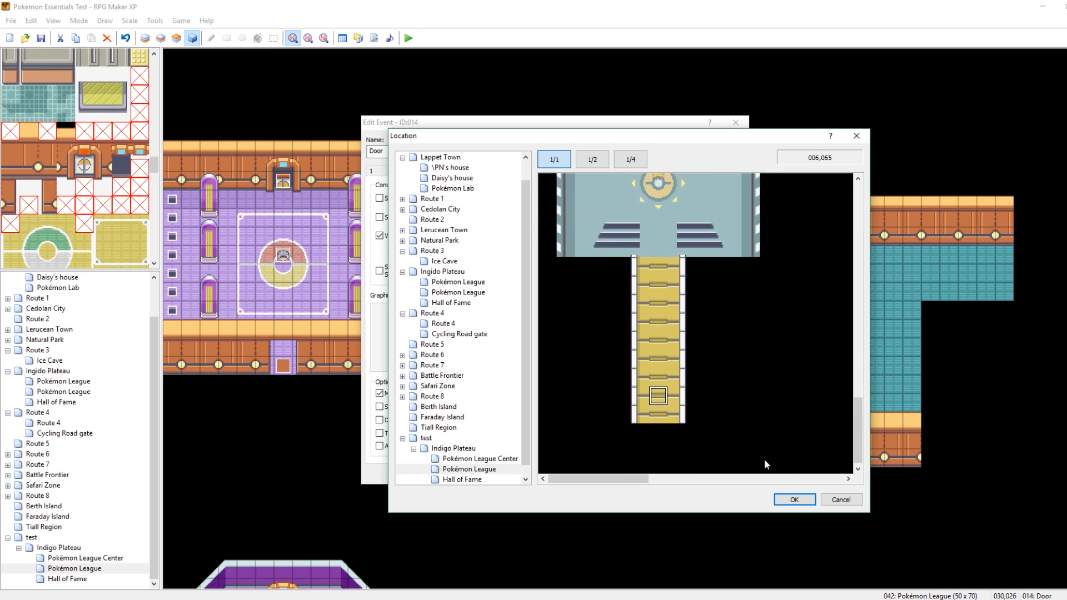
click(794, 500)
click(613, 394)
click(732, 470)
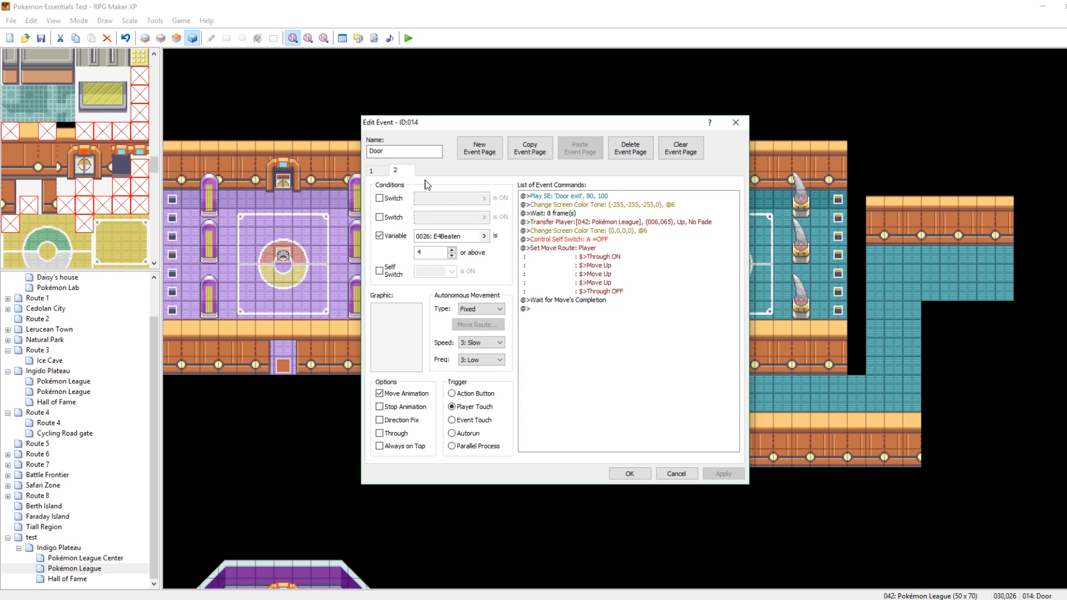
click(634, 471)
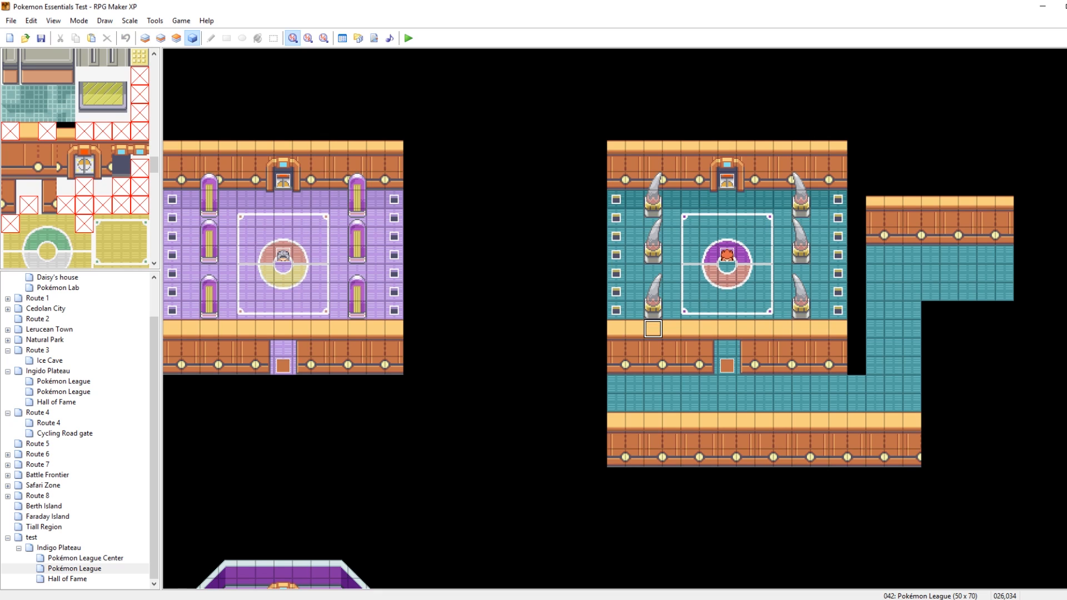
Look over the champion's chamber and Lance's room on the map, and review the commands of Lance's battle event.
scroll(652, 328, down, 7)
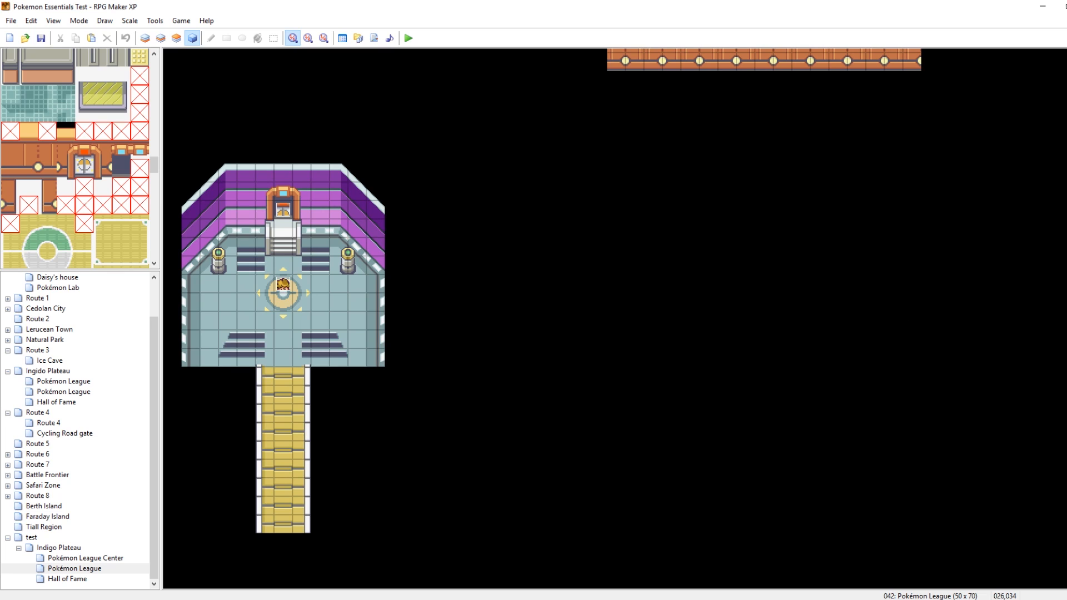
scroll(653, 270, up, 6)
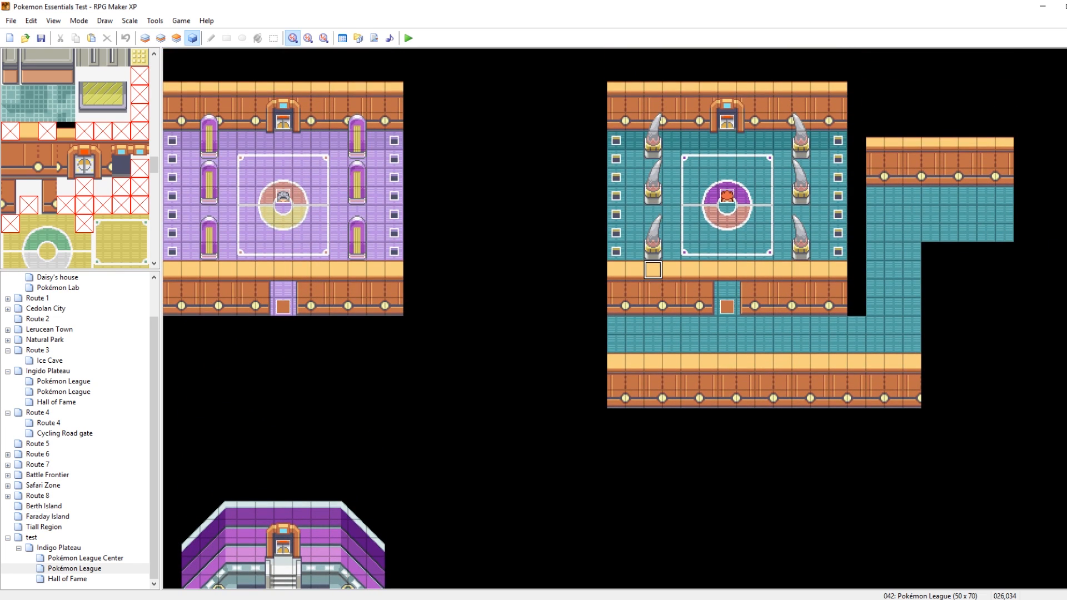
scroll(653, 270, down, 5)
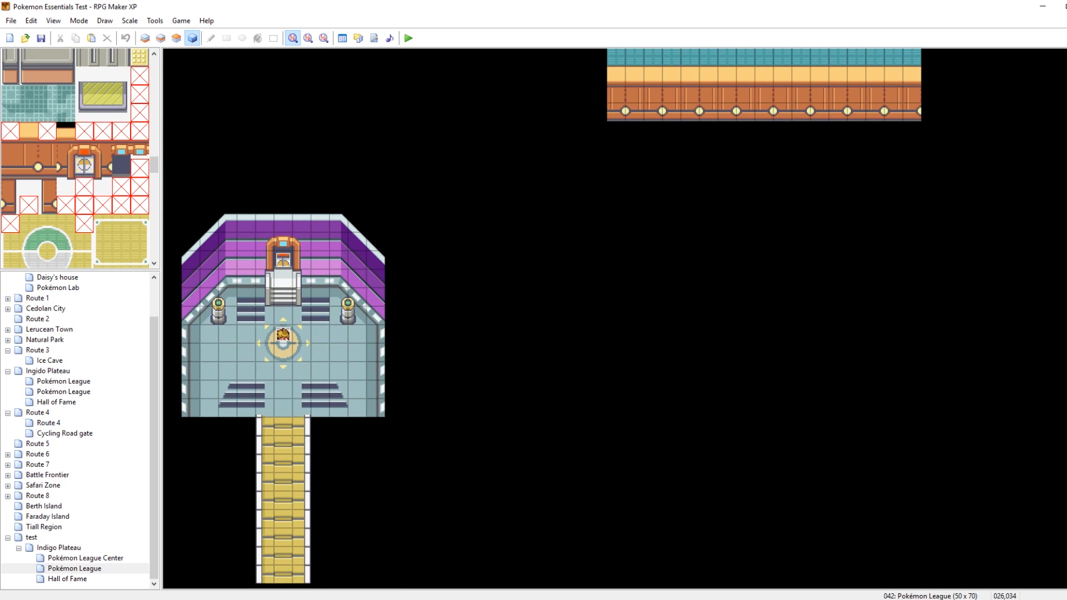
scroll(550, 323, up, 1)
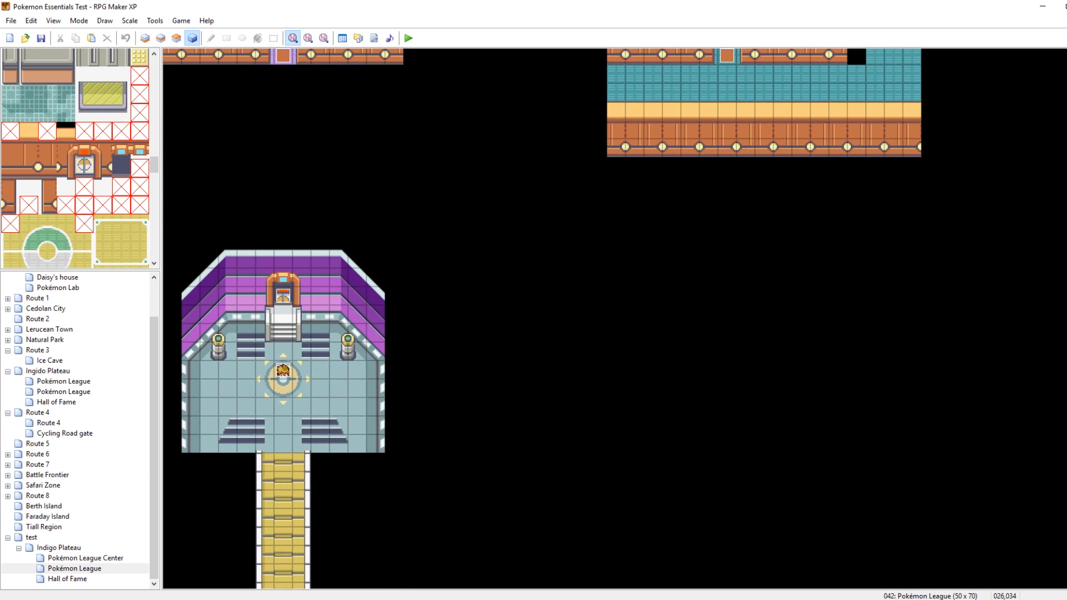
scroll(551, 323, up, 5)
scroll(550, 323, down, 4)
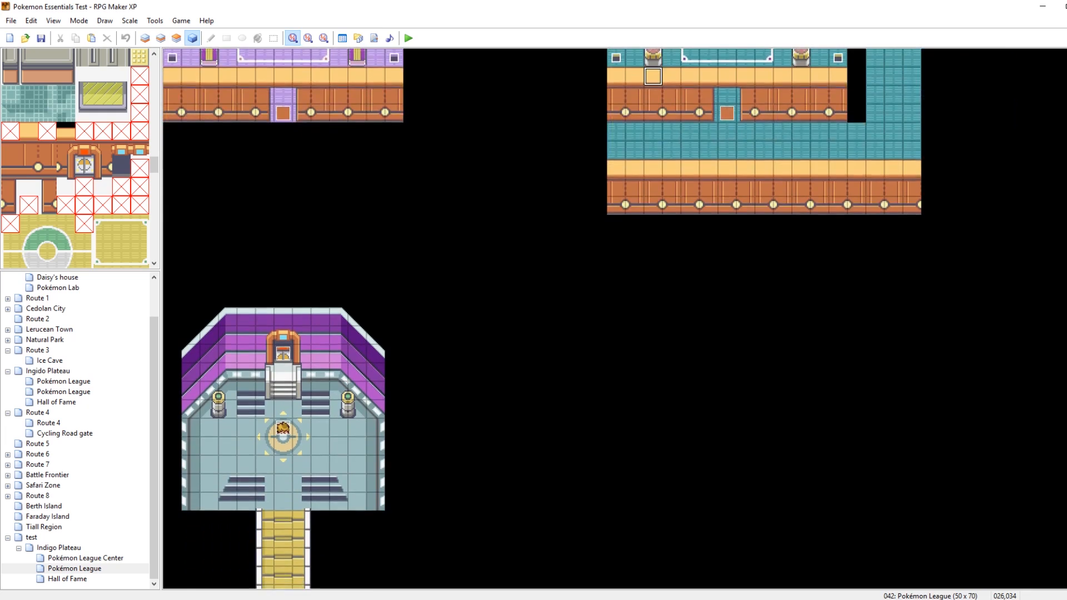
scroll(653, 268, up, 5)
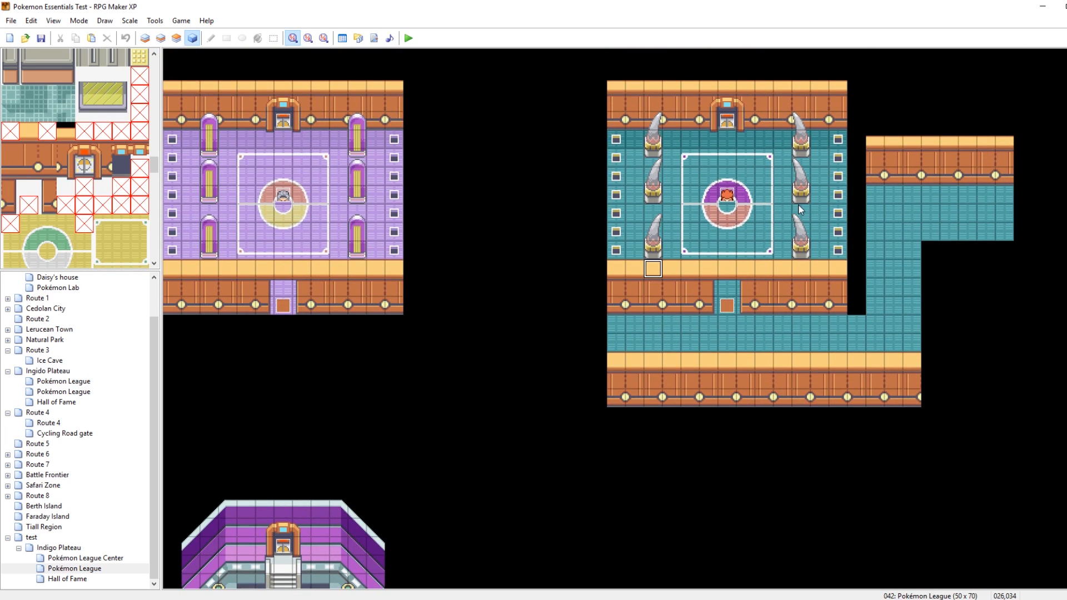
double_click(727, 195)
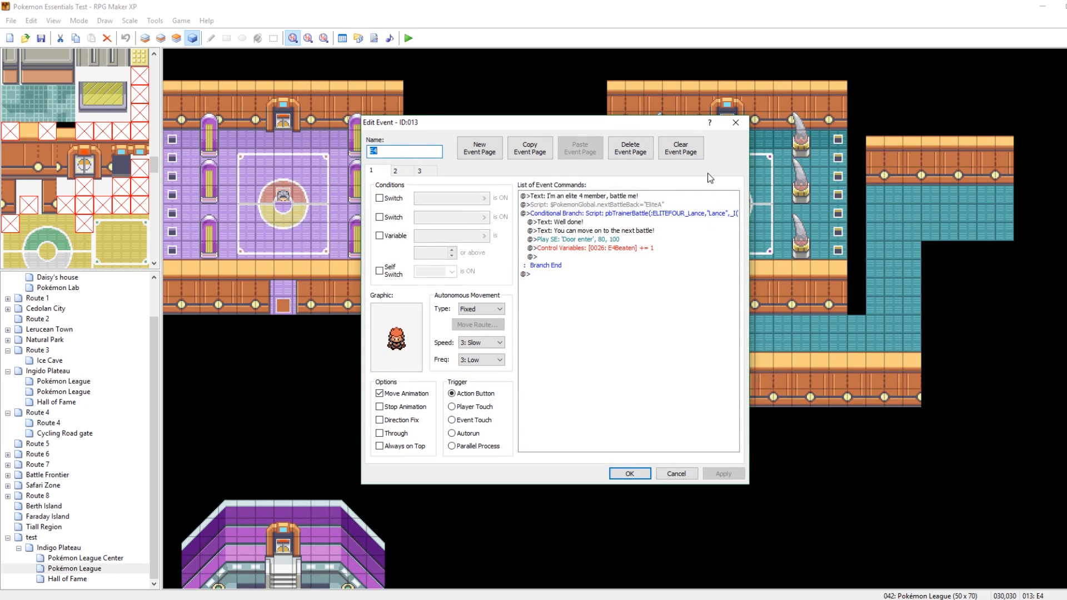
click(737, 124)
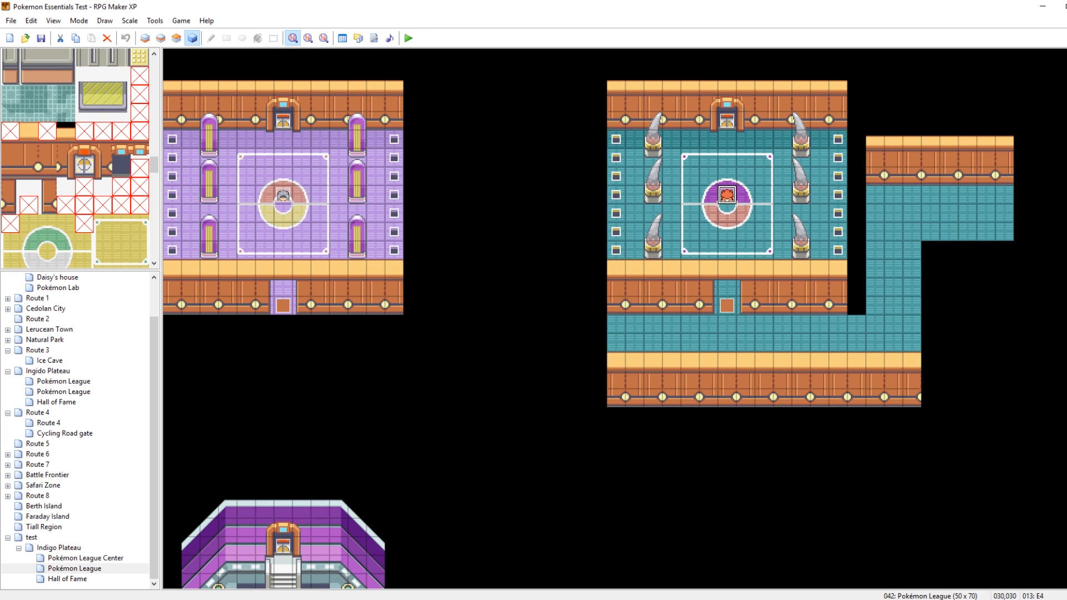
Paste a copy of Lance's E4 event onto the champion chamber's entrance tile, just above the yellow walkway.
scroll(878, 389, down, 5)
double_click(284, 316)
click(736, 122)
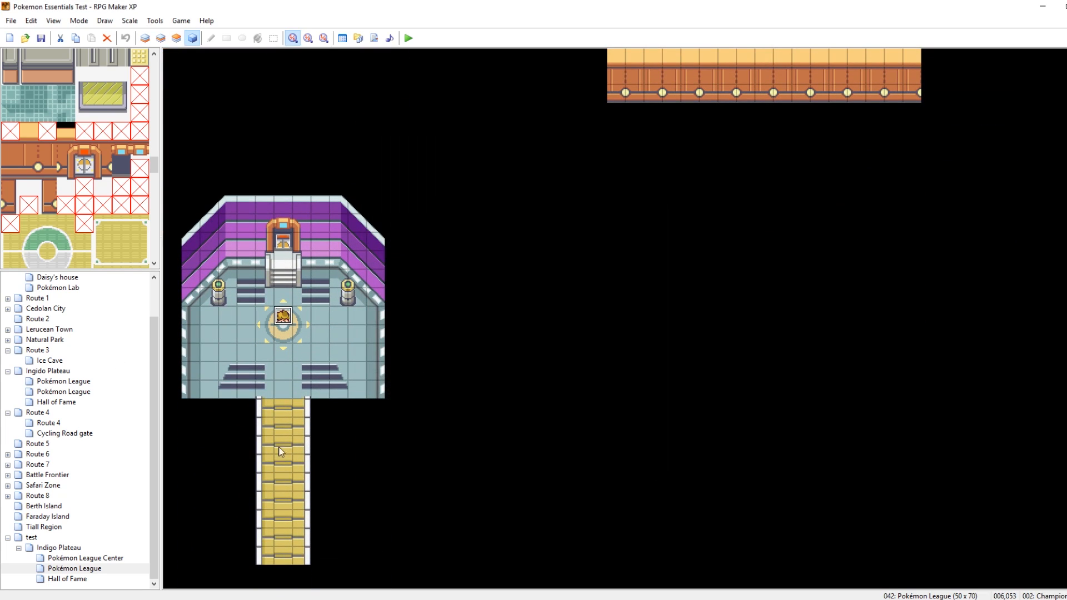
click(283, 389)
key(ctrl+v)
Change the pasted event's opening text to "I'm the champion!" and apply it.
double_click(283, 389)
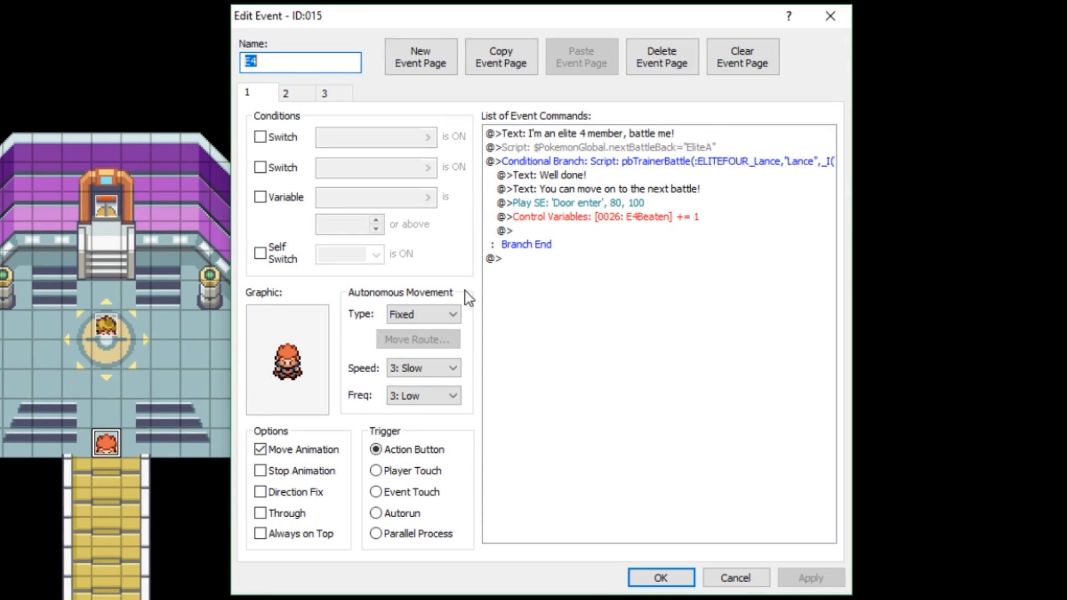
right_click(557, 131)
click(615, 160)
drag(680, 314, 562, 315)
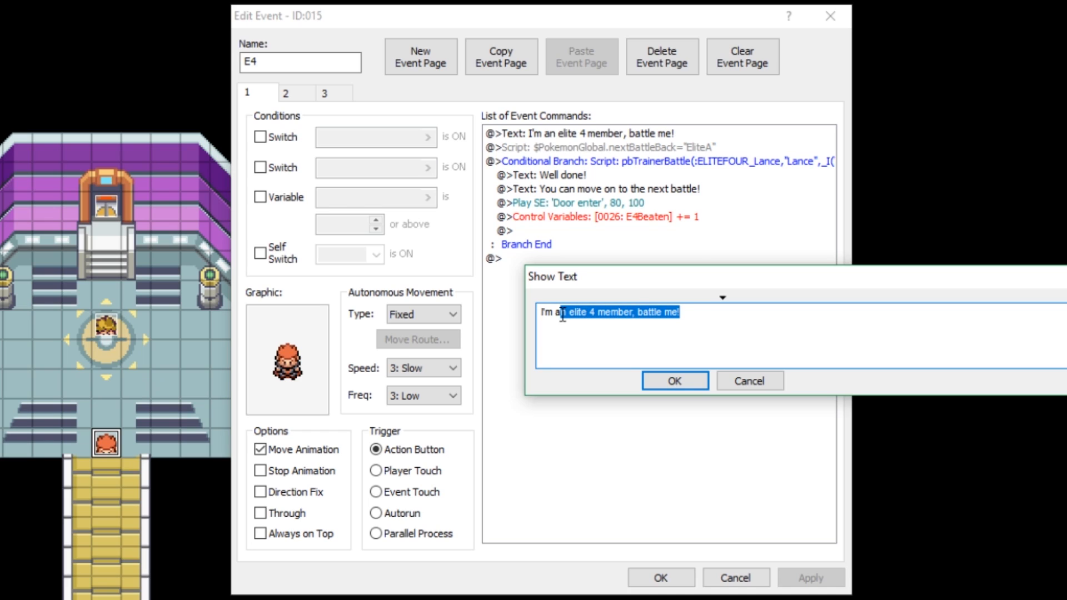
key(BackSpace)
key(BackSpace)
text(the champion)
click(675, 381)
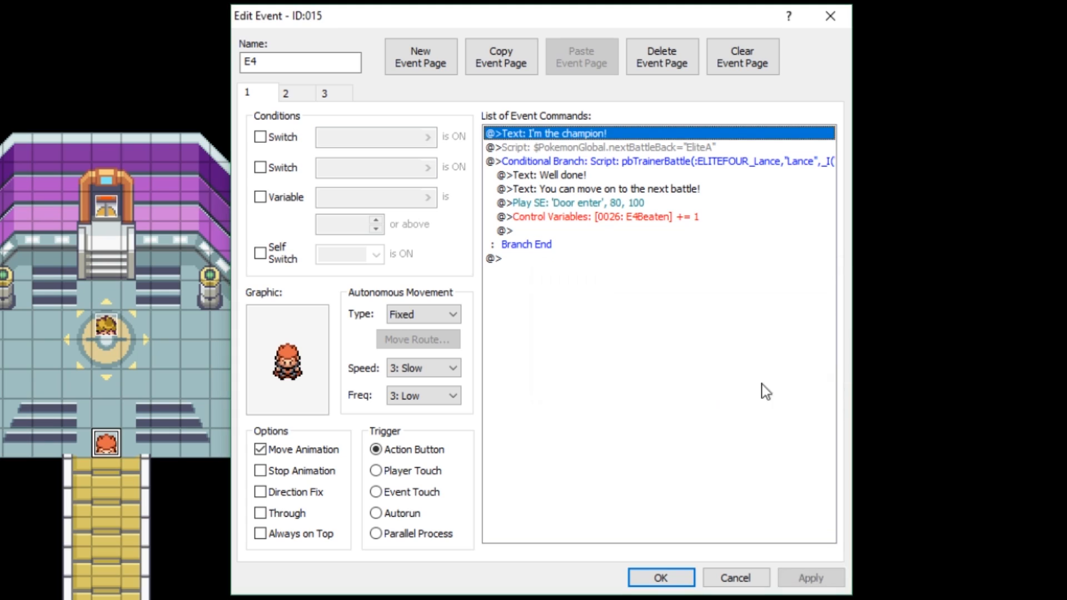
click(816, 578)
Set the nextBattleBack script value in the pasted event to "Champion" and save the event.
right_click(659, 148)
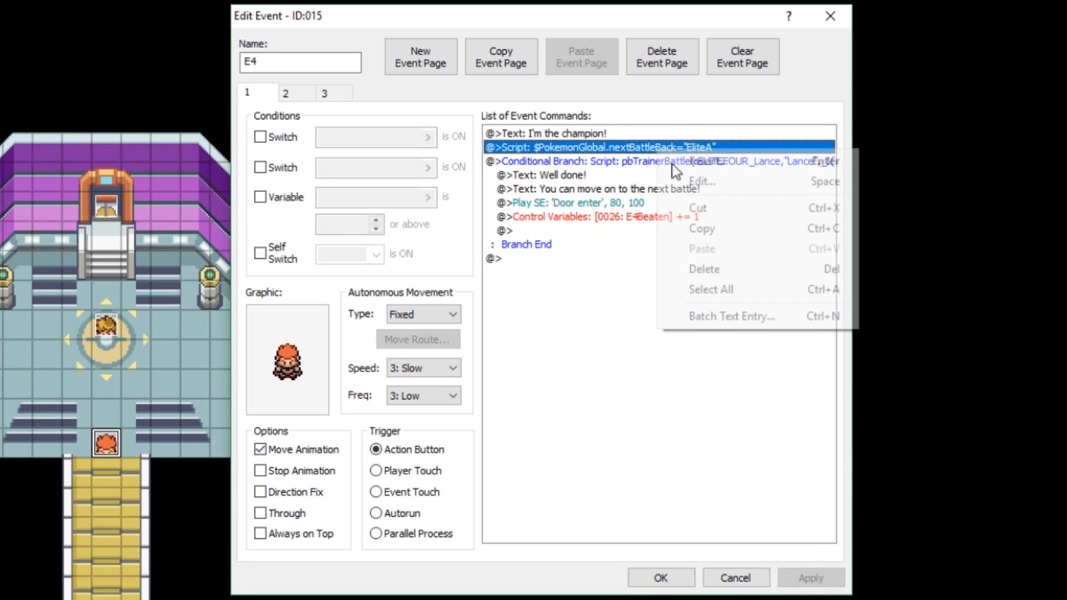
click(703, 188)
drag(738, 262, 781, 254)
text(Cha)
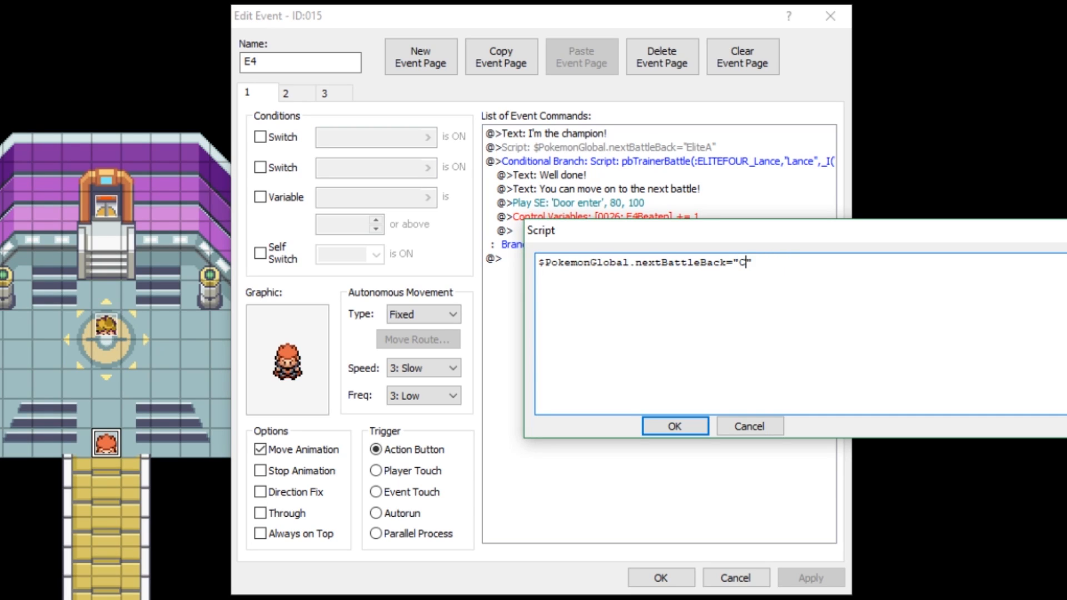
text(mpion)
click(685, 427)
click(809, 578)
click(660, 577)
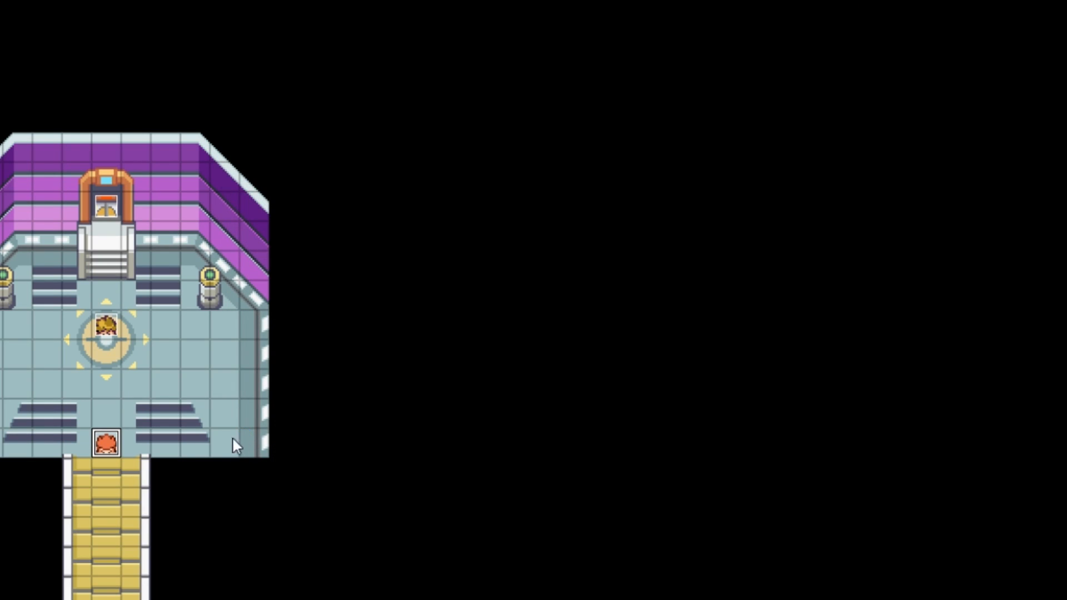
Remove the character graphic from the champion entrance event, set its trigger to Player Touch, and apply the changes.
double_click(105, 444)
text(E4)
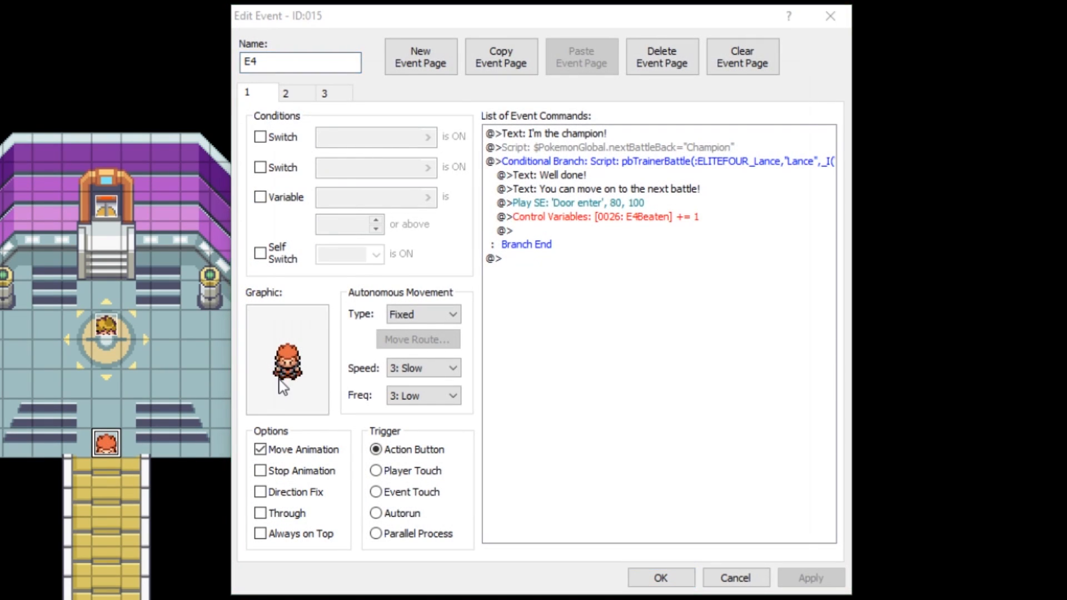
double_click(276, 381)
drag(412, 452, 412, 114)
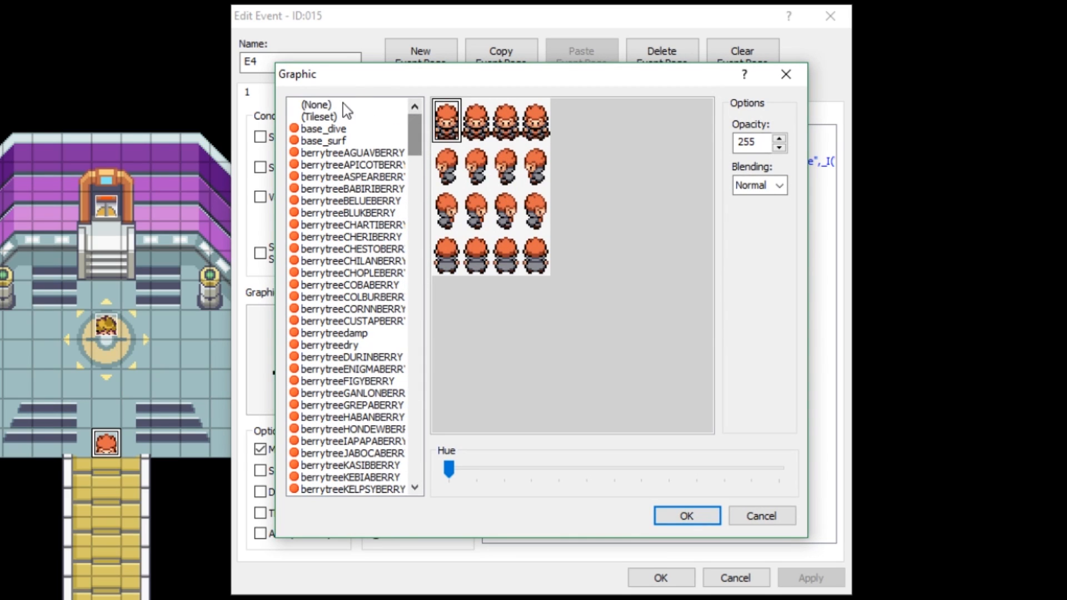
click(345, 105)
click(687, 517)
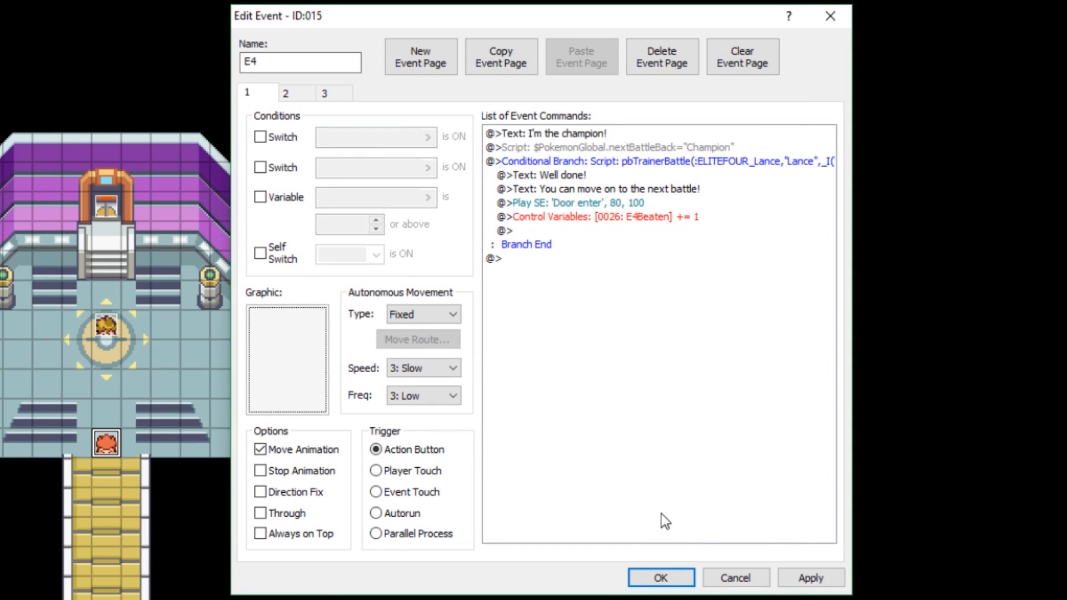
click(378, 469)
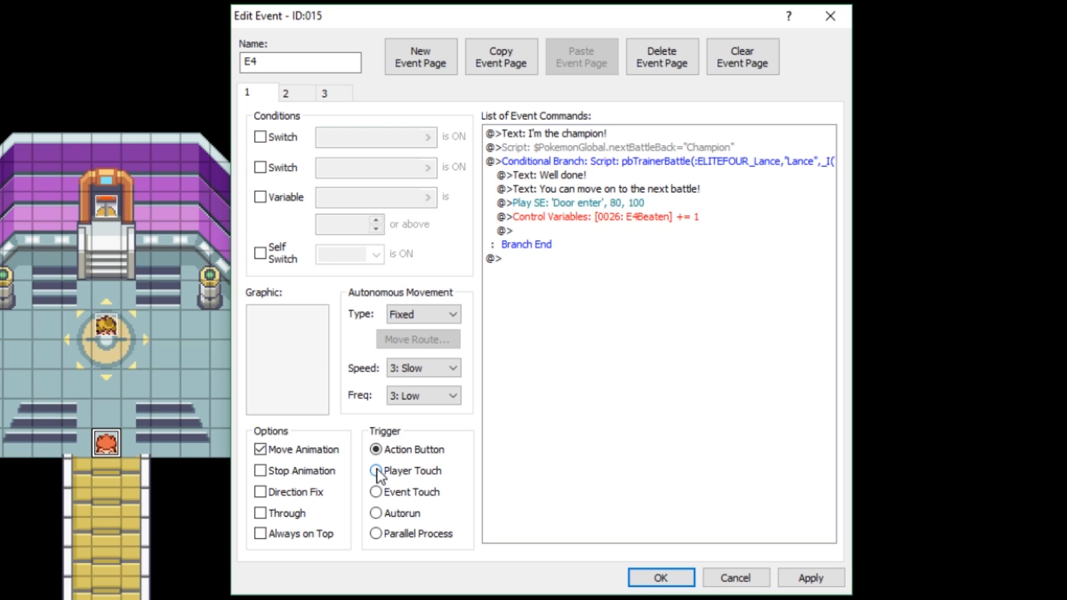
click(809, 578)
Insert a player move route with two Move Up commands before the "I'm the champion!" text.
right_click(538, 136)
click(572, 147)
click(570, 189)
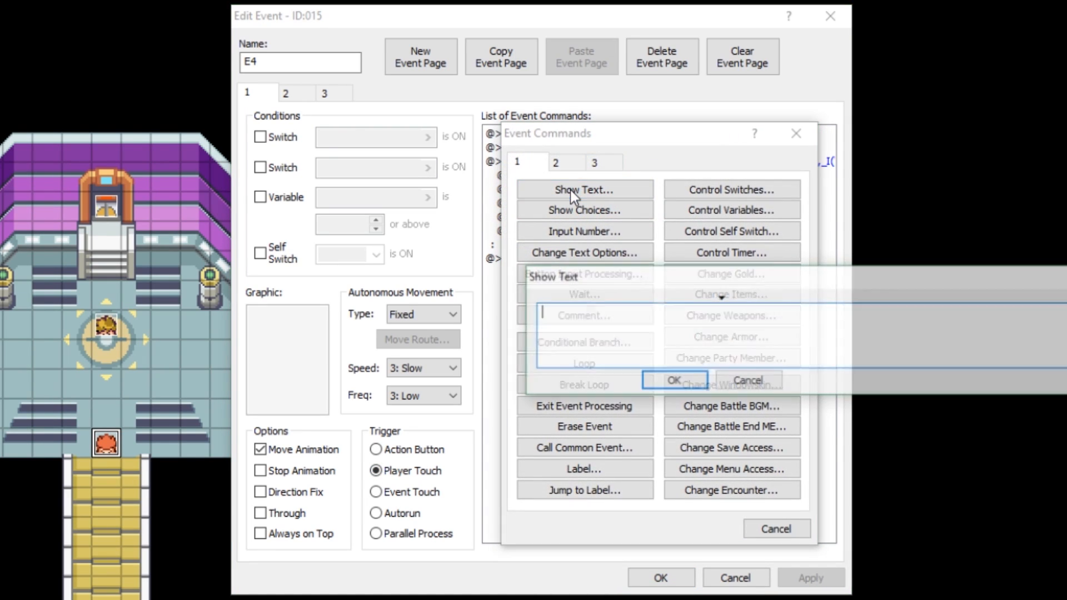
click(747, 380)
click(555, 163)
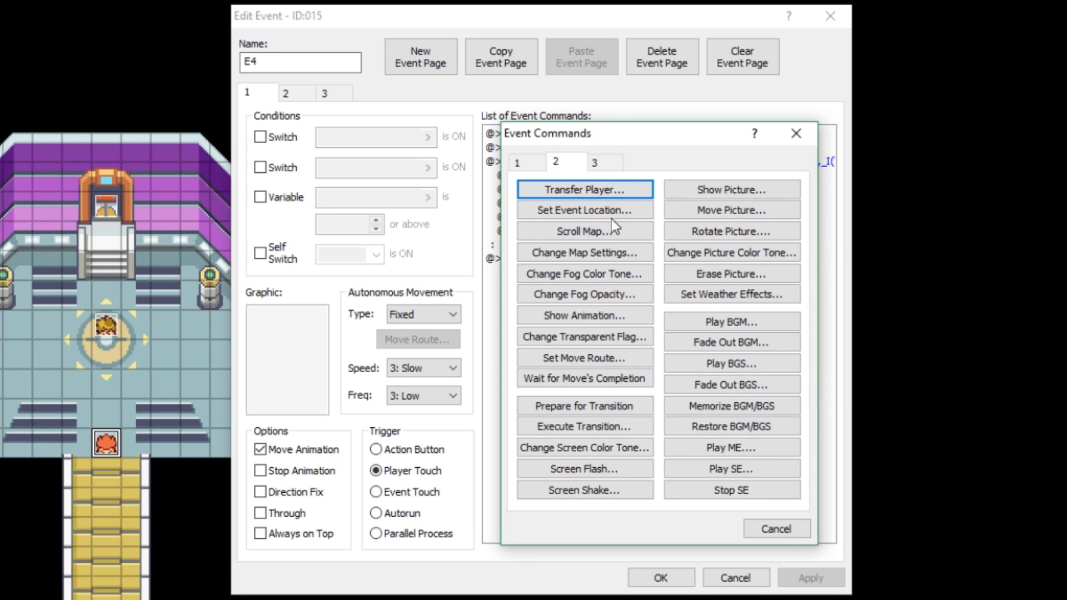
click(583, 358)
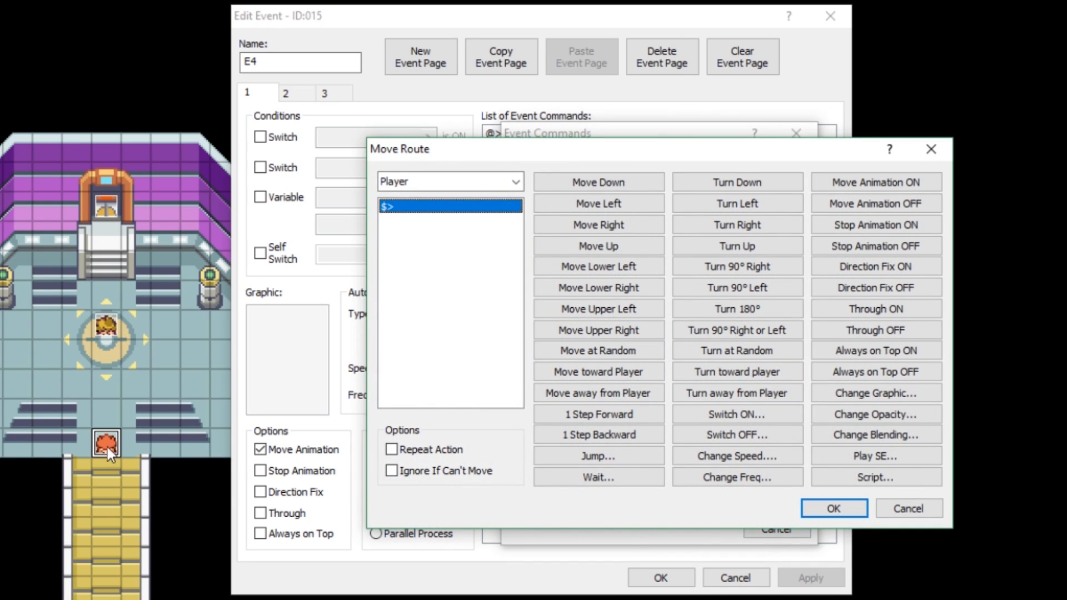
double_click(595, 245)
click(819, 510)
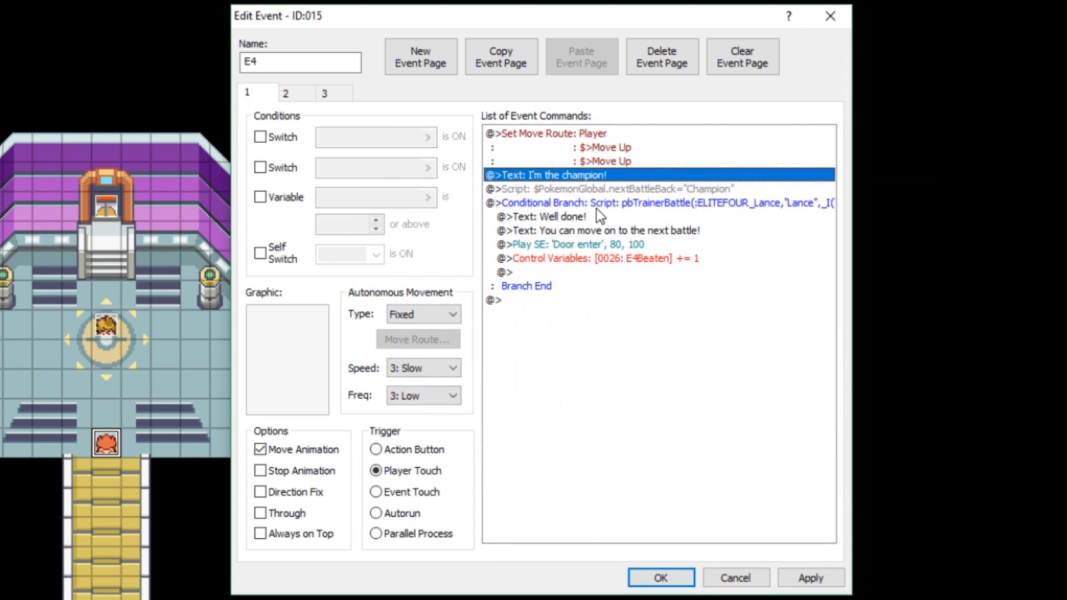
Insert a Wait for Move's Completion command after the player's move route.
right_click(581, 179)
click(641, 187)
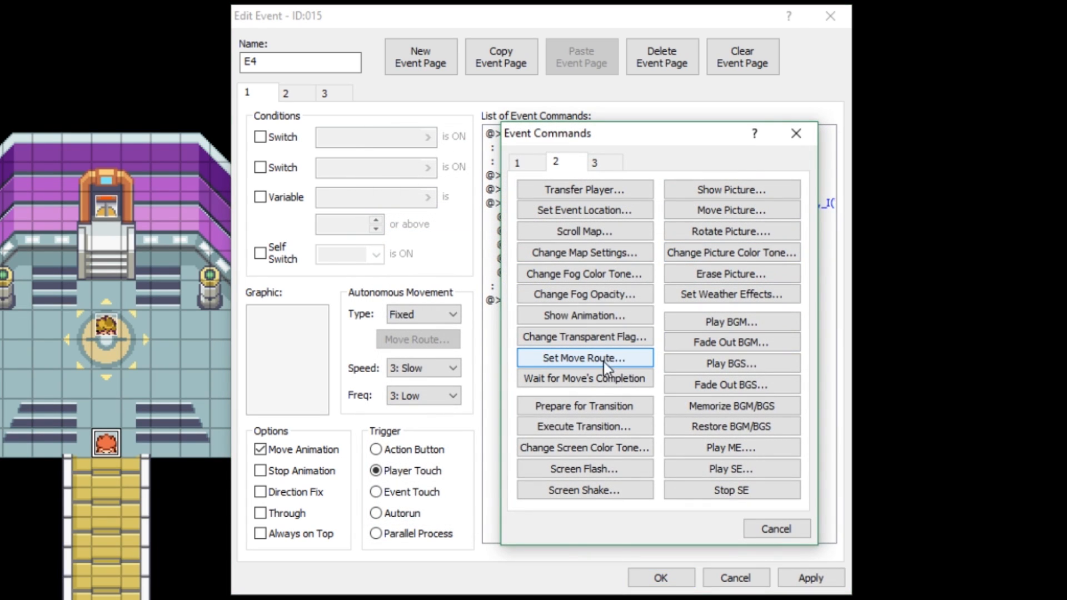
click(584, 378)
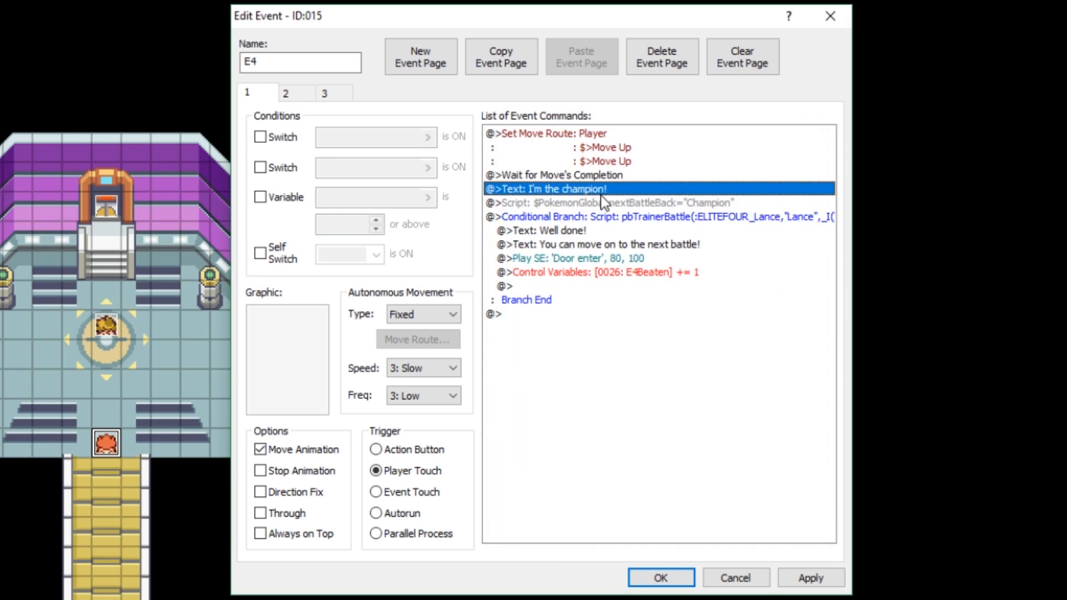
Insert a 20-frame Wait command before the "I'm the champion!" text.
right_click(565, 193)
click(572, 198)
click(525, 162)
click(578, 293)
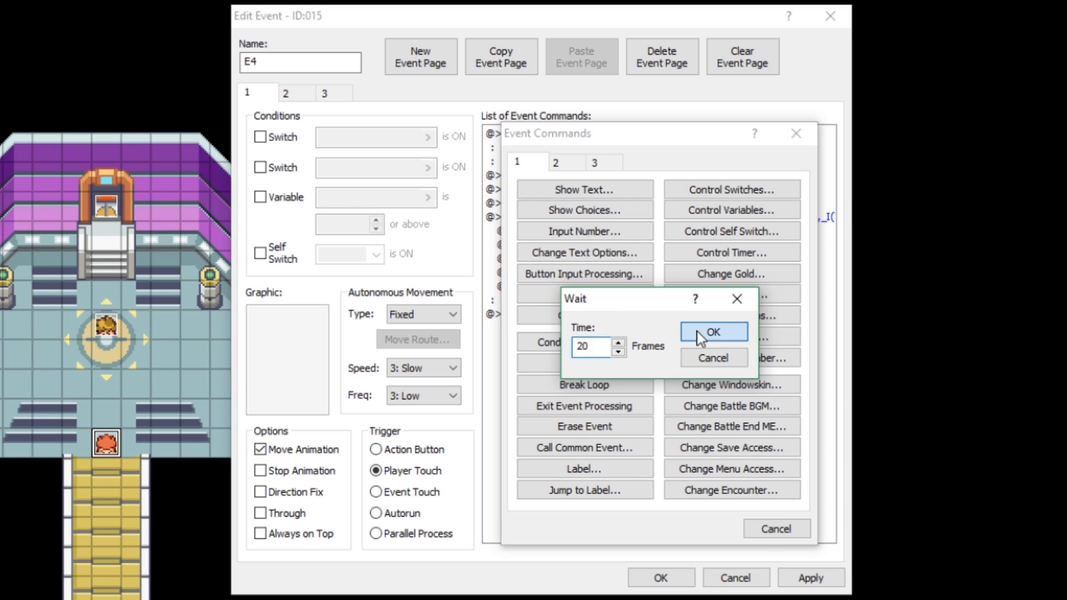
click(698, 331)
Delete the Wait for Move's Completion command, set the Wait command to 30 frames, and apply the changes.
click(583, 176)
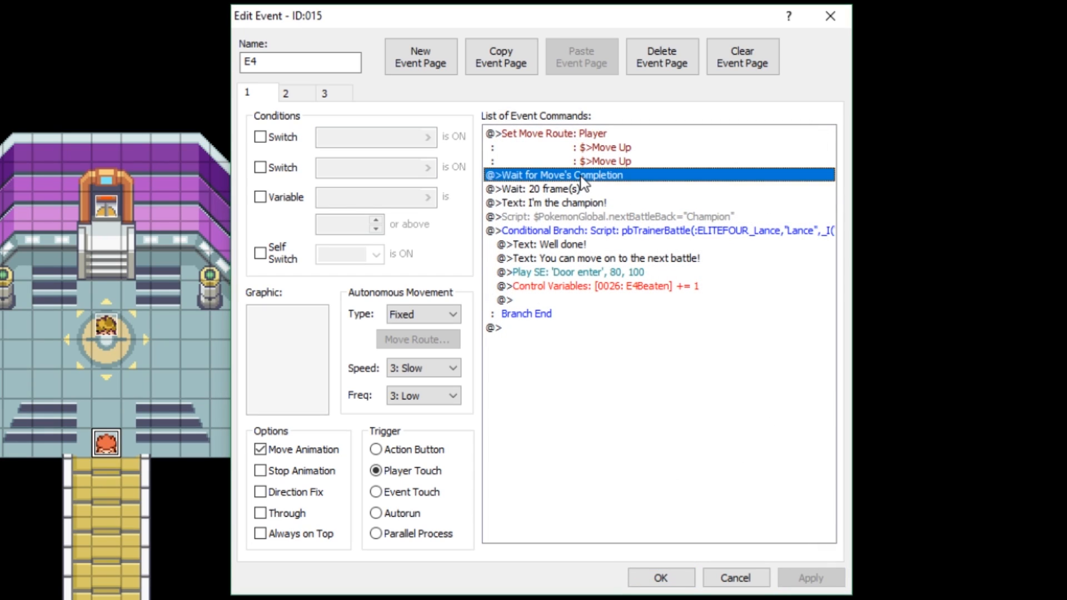
key(Delete)
right_click(582, 176)
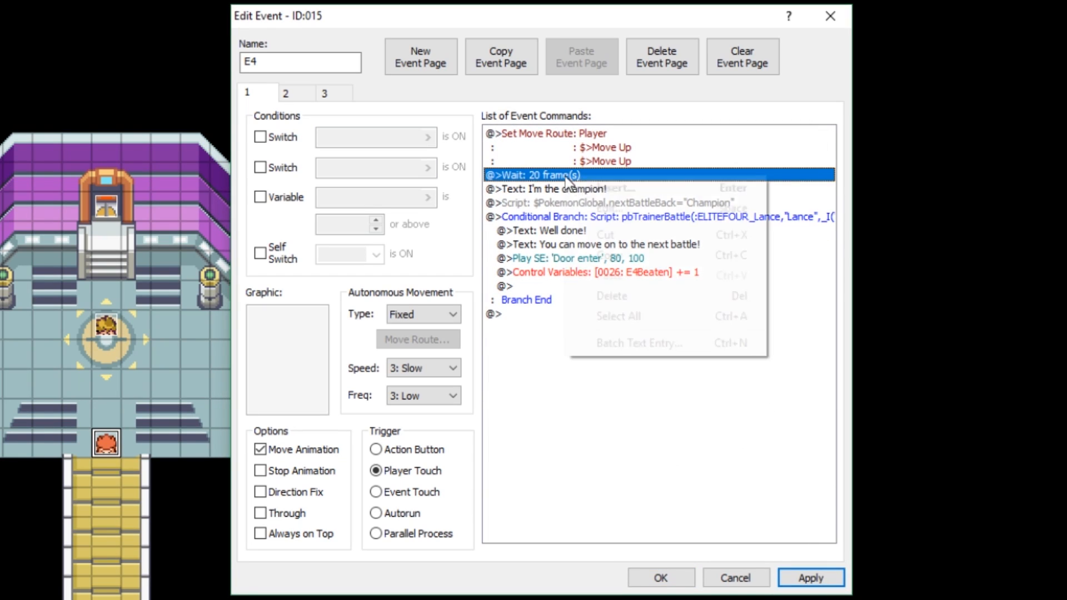
click(591, 207)
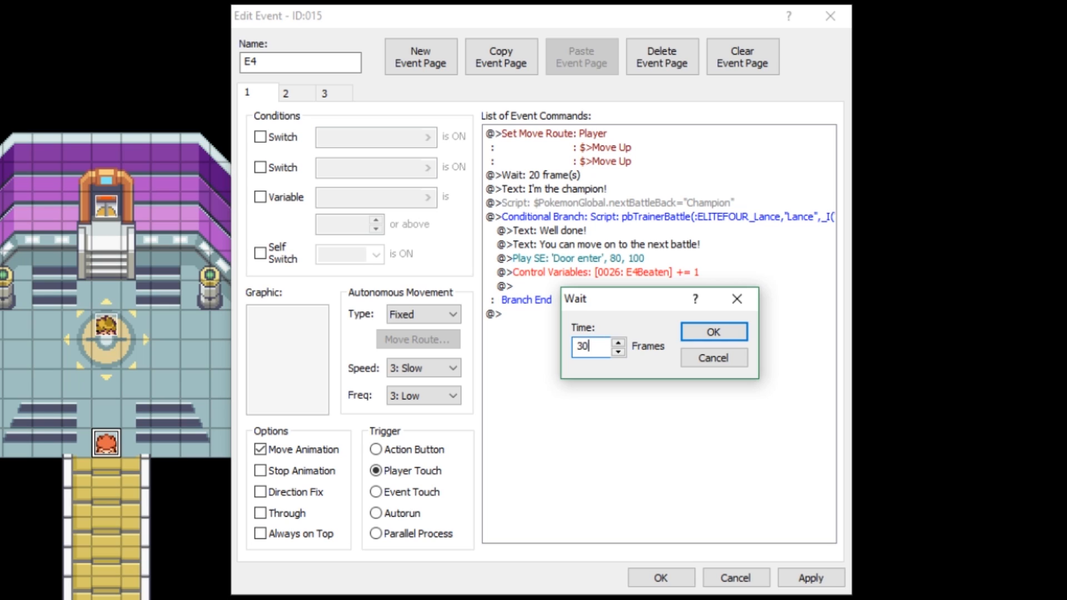
click(713, 331)
click(810, 578)
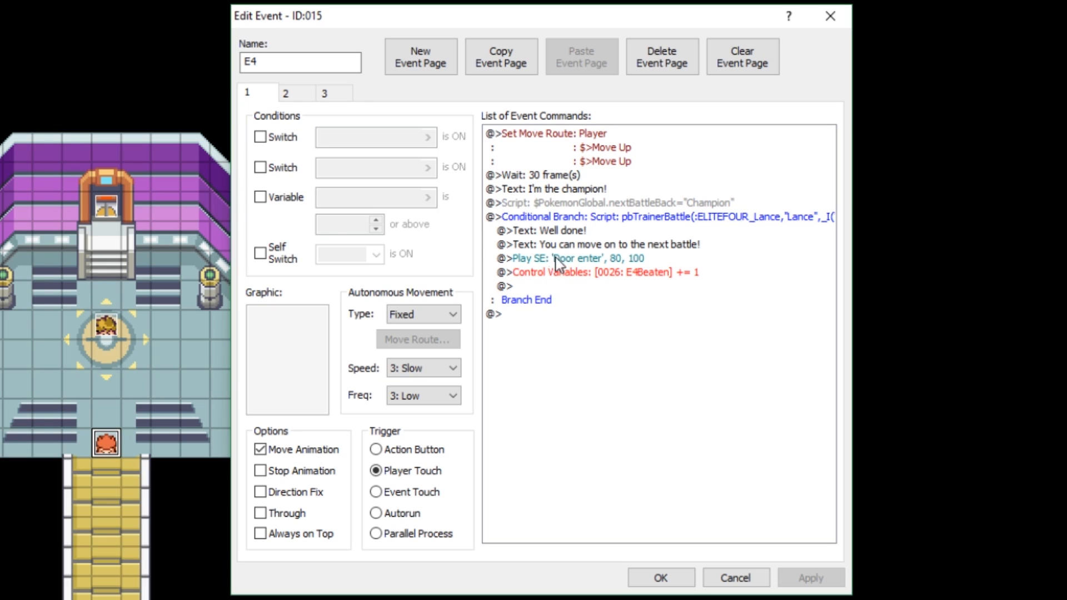
Change the text after "Well done!" to "You can register in the hall of fame!", apply the change and close the event.
right_click(562, 244)
click(624, 276)
drag(700, 313, 559, 311)
key(BackSpace)
text(can register io)
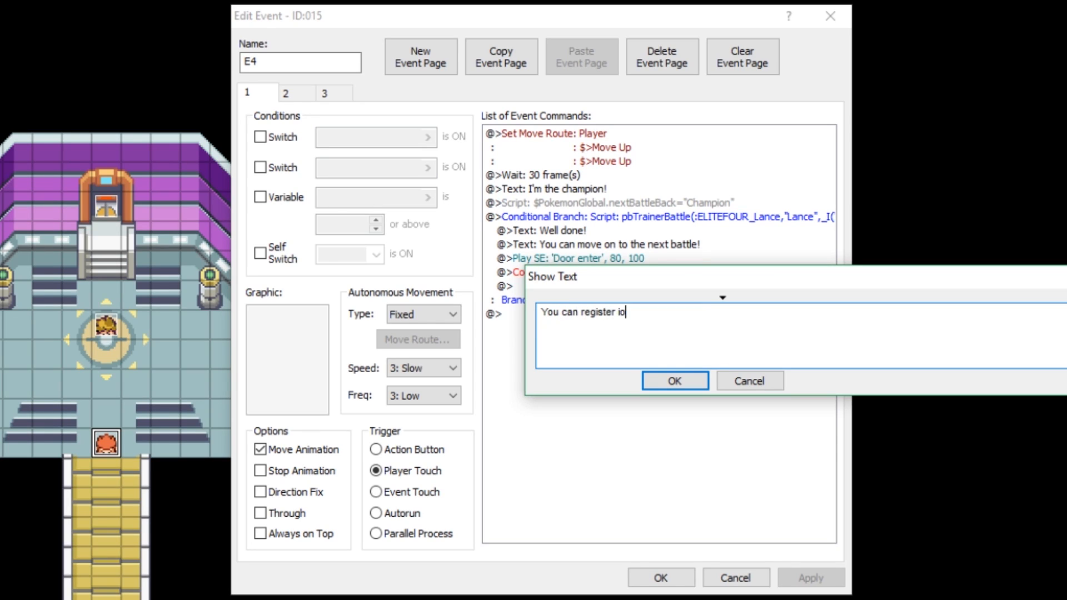
key(BackSpace)
text(n the hall of fame!)
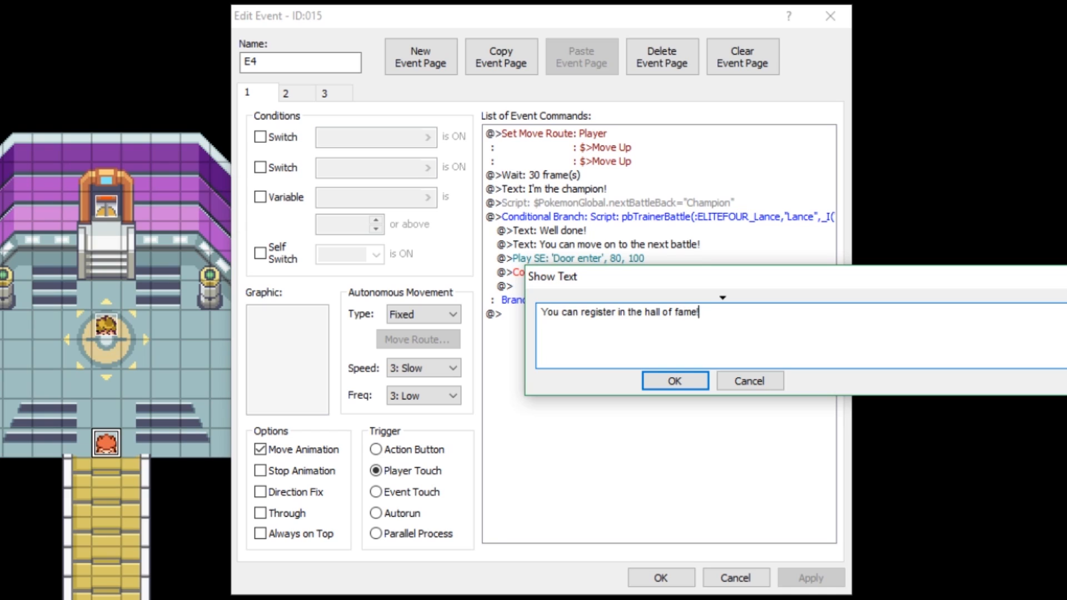
click(676, 381)
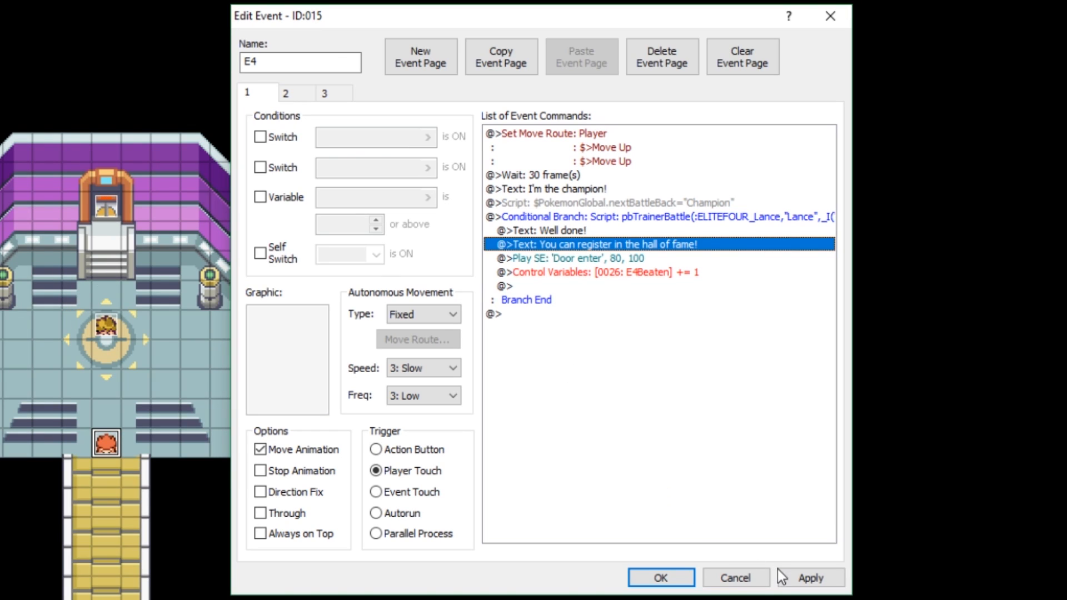
click(794, 577)
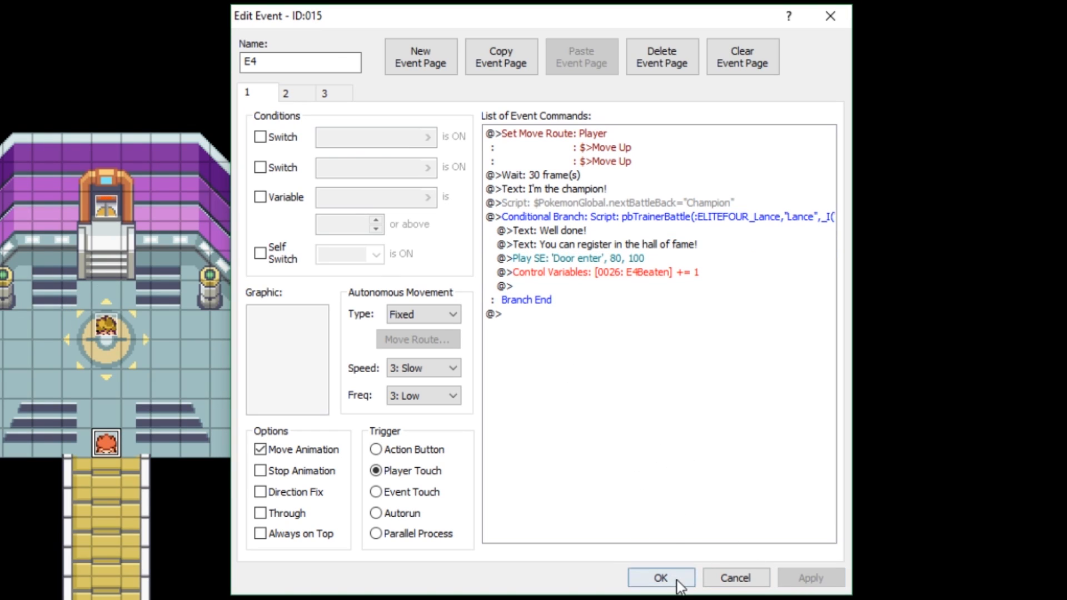
click(658, 578)
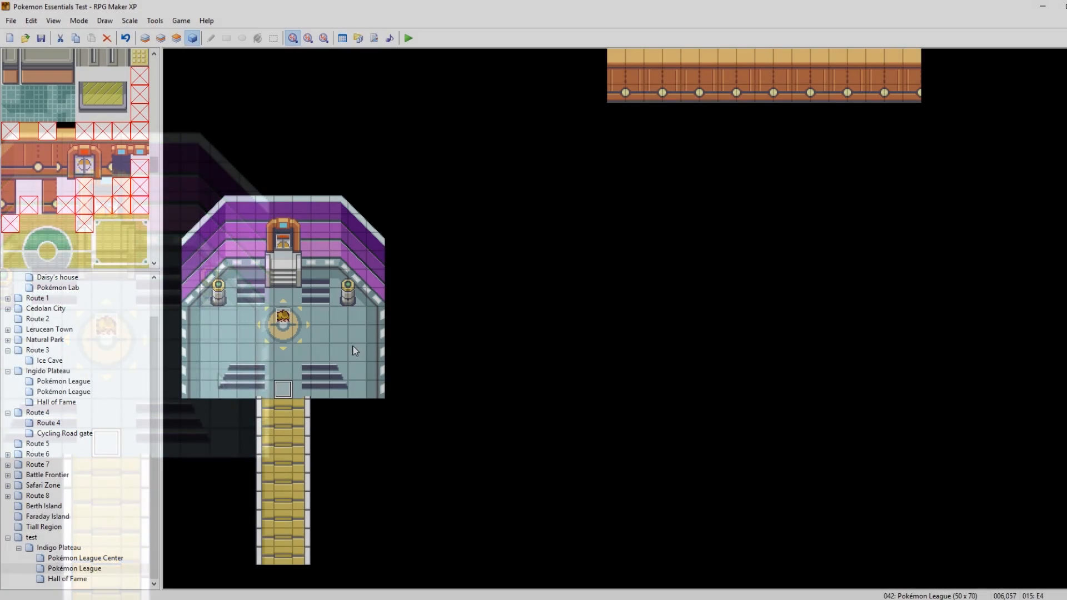
Review the commands of the Champion event and the E4 trigger event in the champion's chamber.
double_click(283, 316)
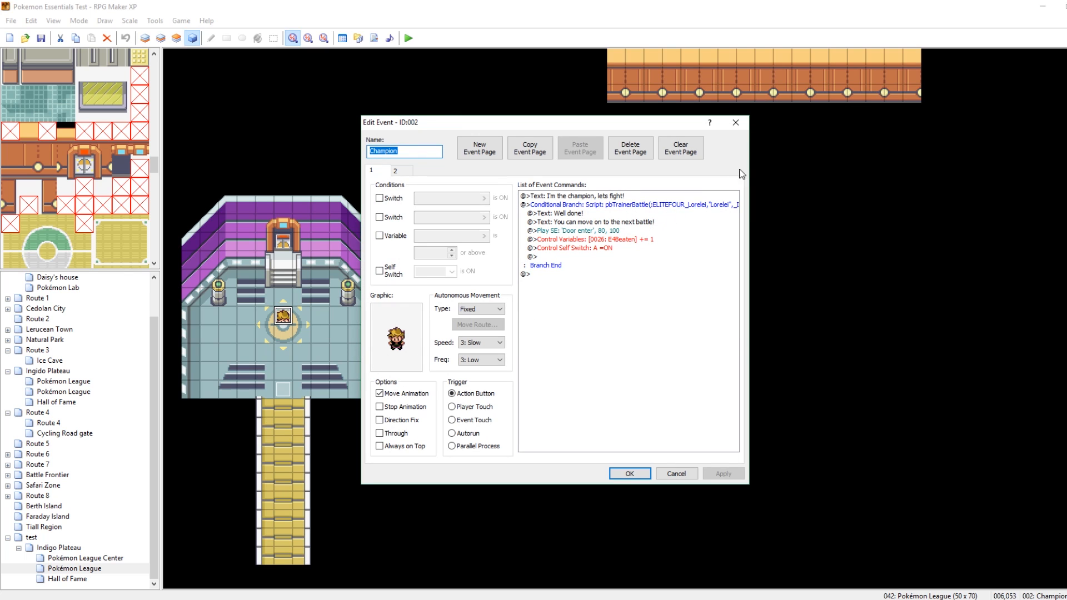
click(739, 128)
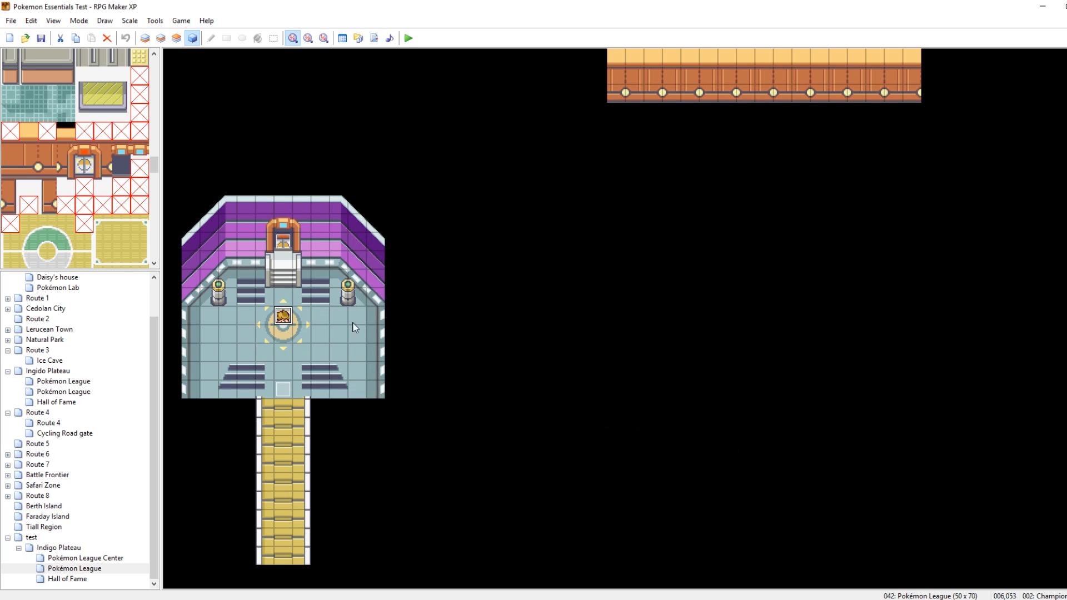
double_click(283, 390)
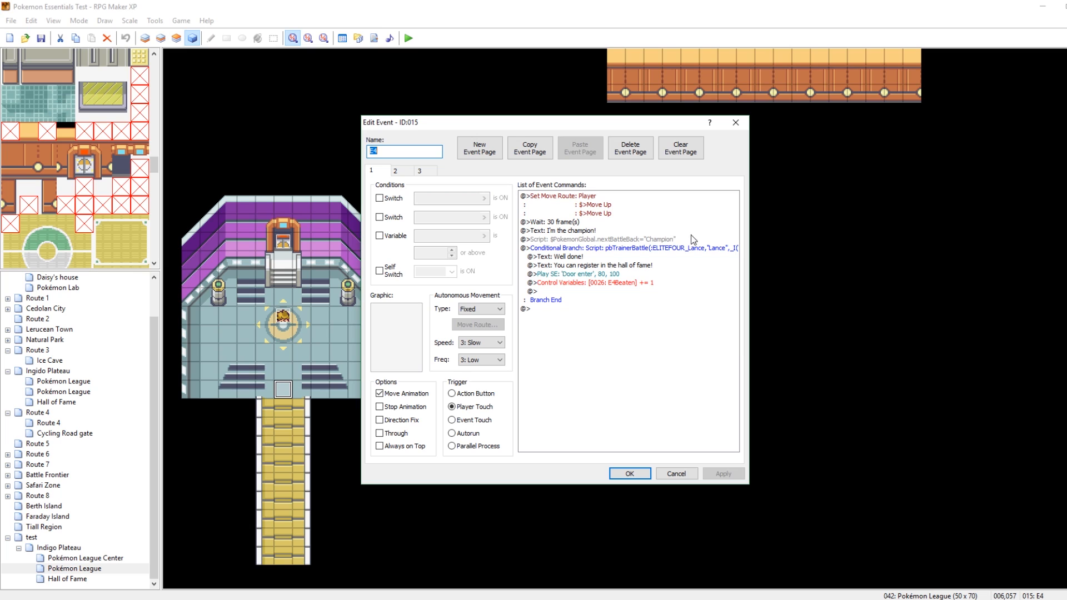
click(734, 122)
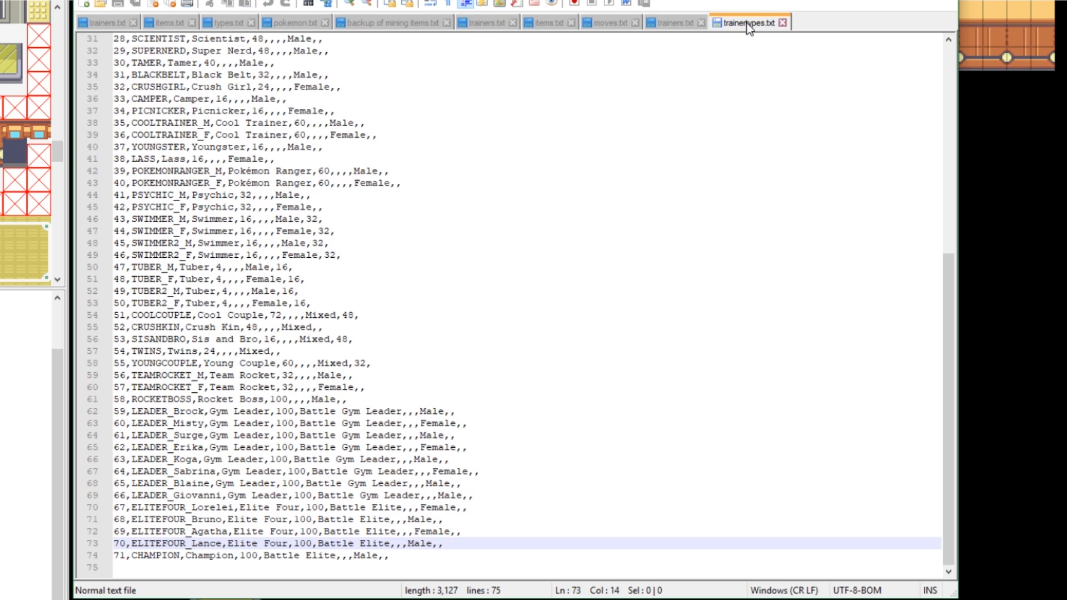
In the text editor, set the CHAMPION Blue entry's Pokémon count in trainers.txt to 1 and delete its CHARIZARD and BLASTOISE lines.
double_click(156, 555)
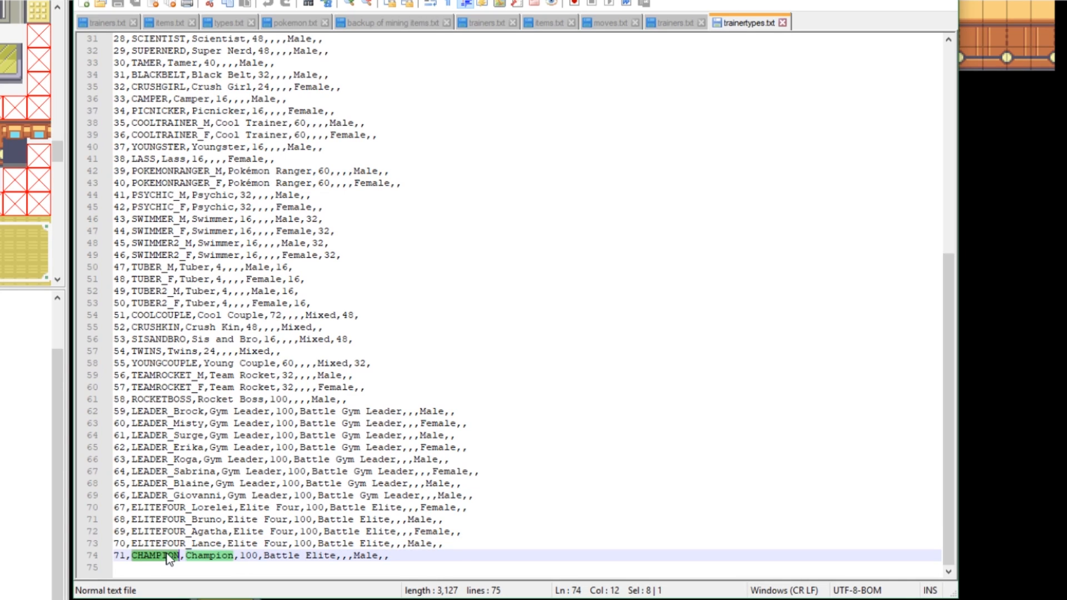
click(674, 23)
scroll(396, 338, up, 1)
scroll(396, 338, up, 4)
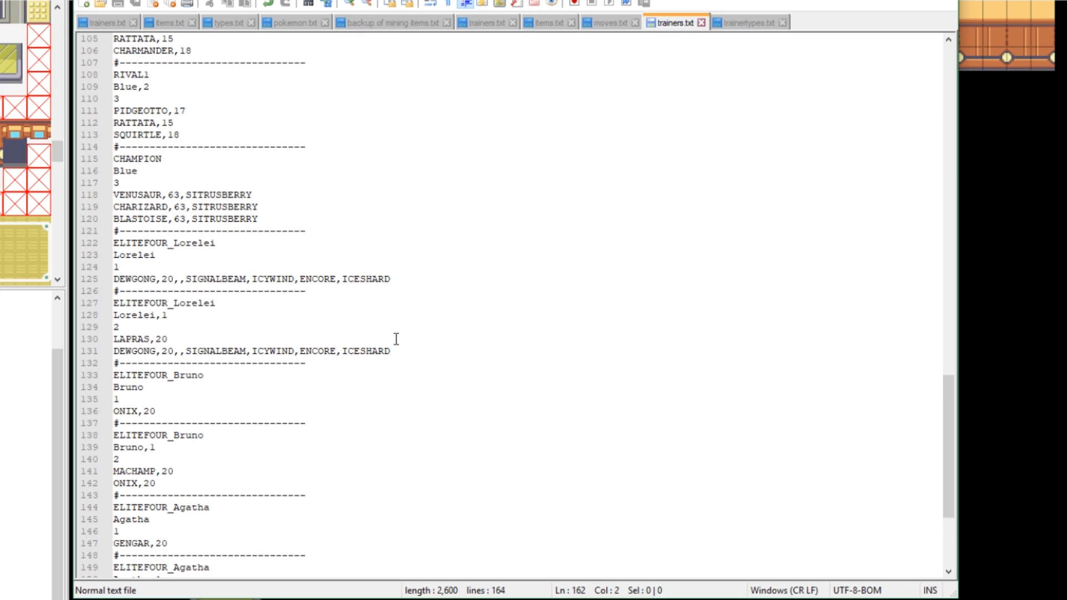
scroll(396, 337, up, 2)
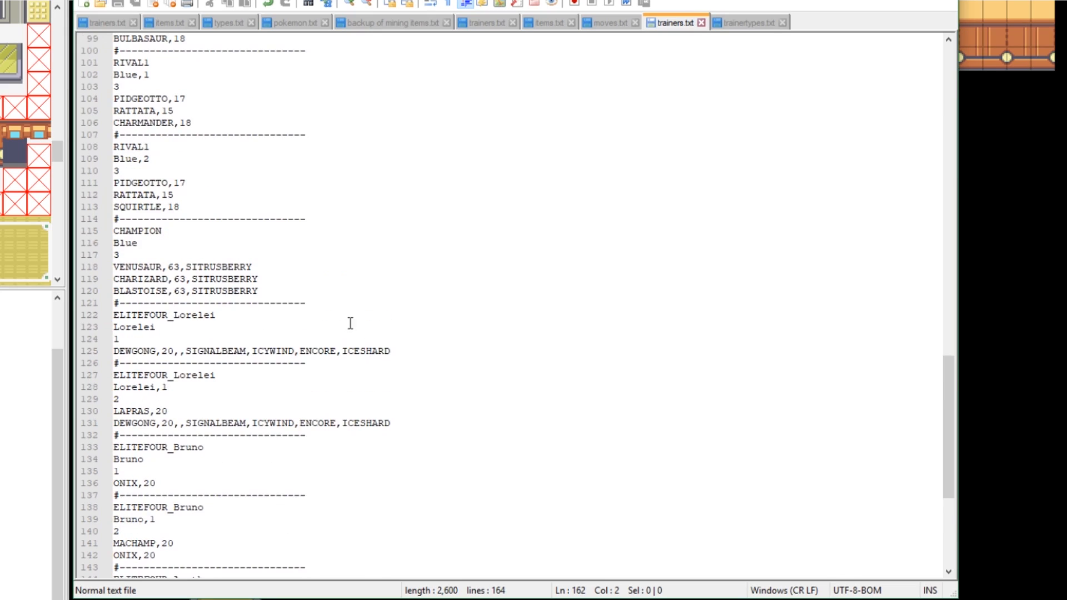
click(143, 245)
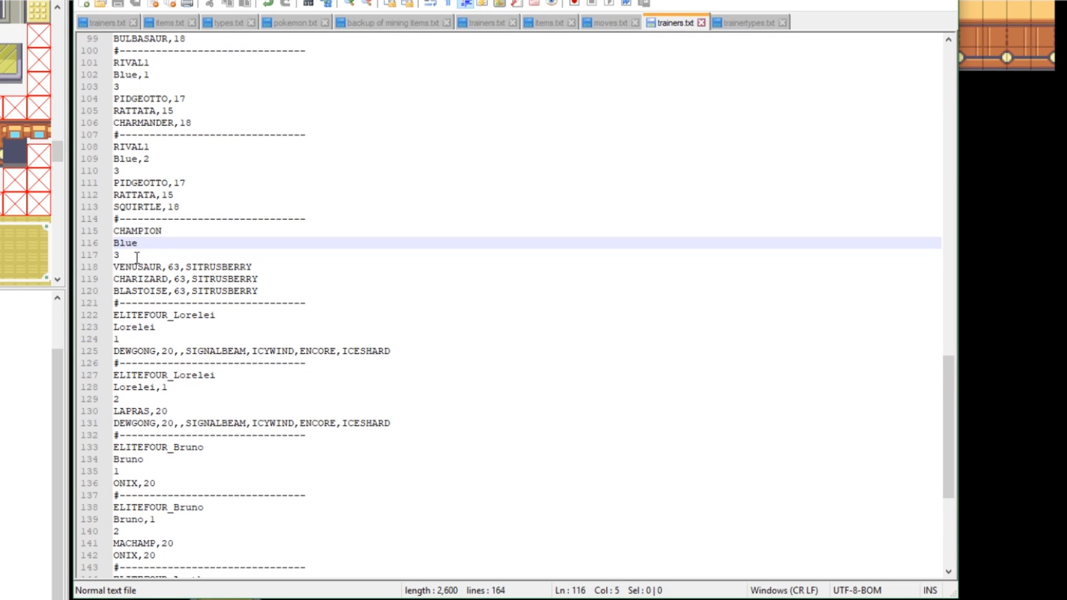
click(139, 258)
key(BackSpace)
text(1)
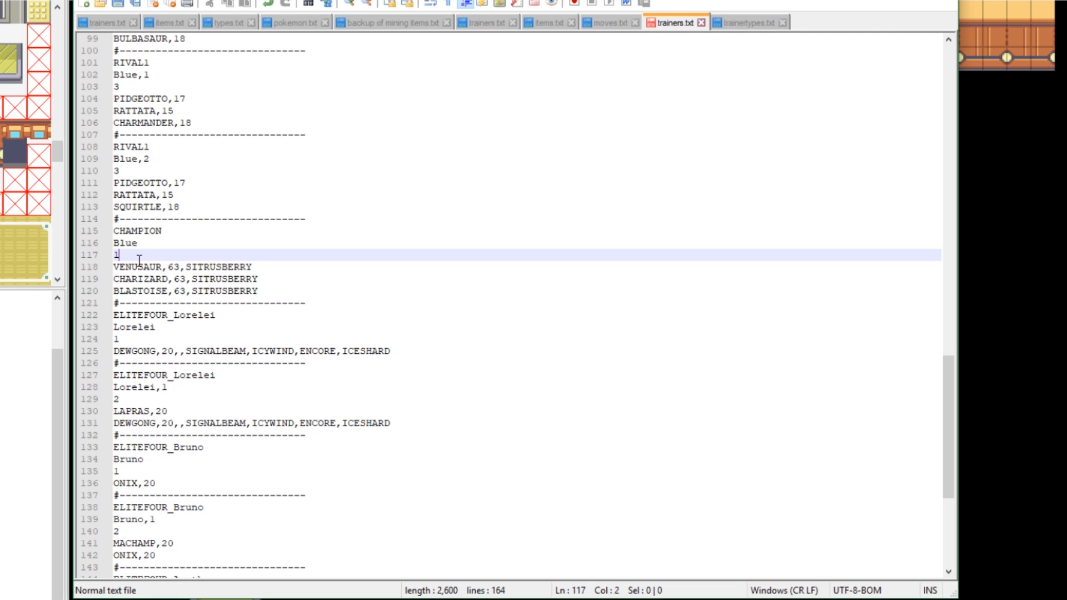
drag(266, 290, 107, 279)
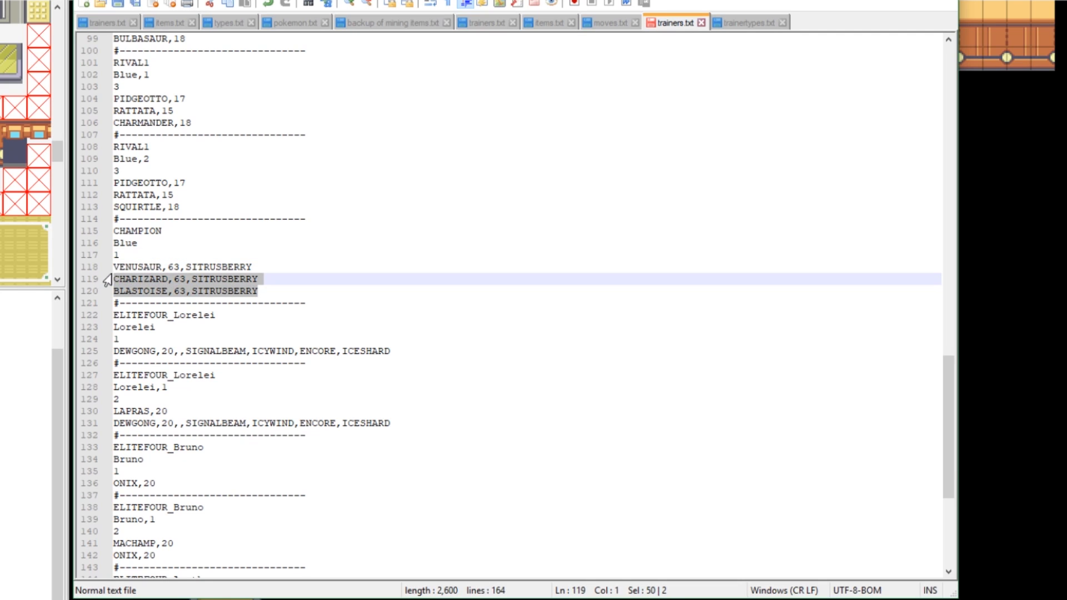
key(BackSpace)
key(BackSpace)
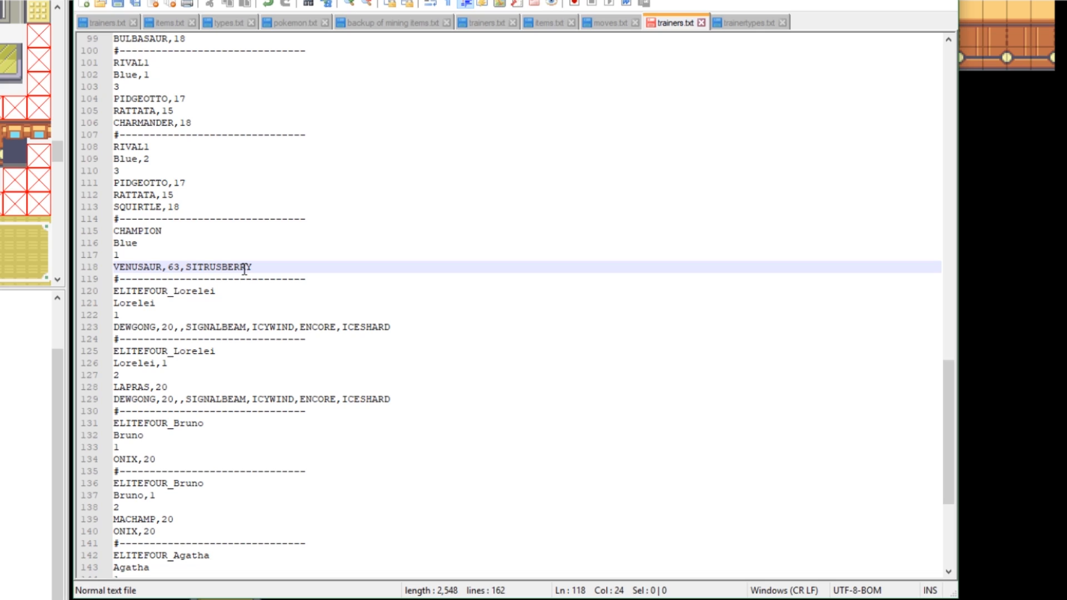
Duplicate the CHAMPION Blue entry directly below the original and change the copy's name line to "Blue,1".
drag(258, 267, 105, 224)
key(ctrl+c)
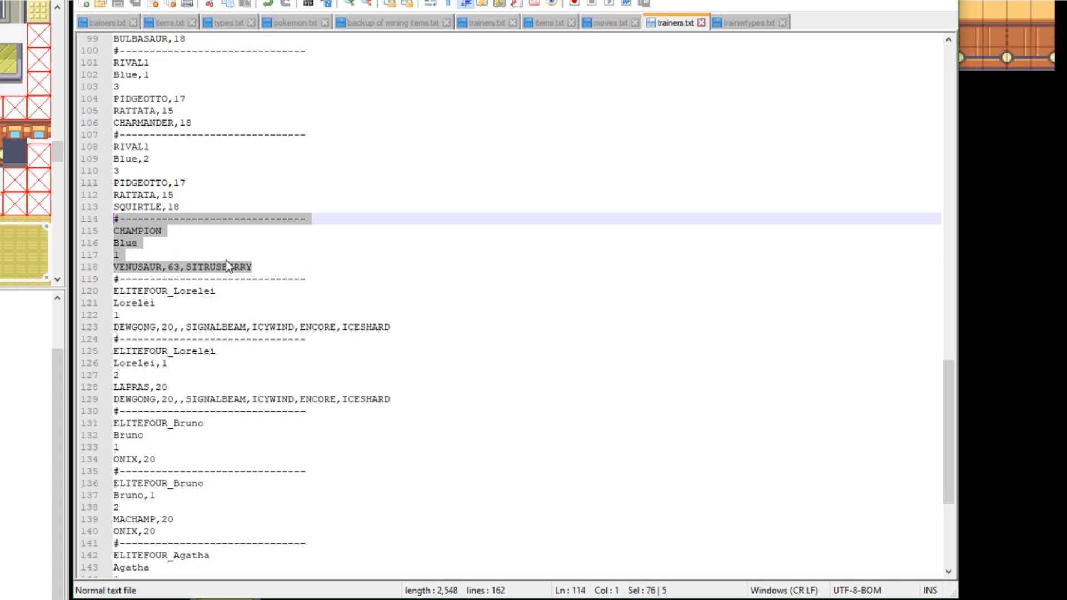
click(271, 265)
key(Return)
key(ctrl+v)
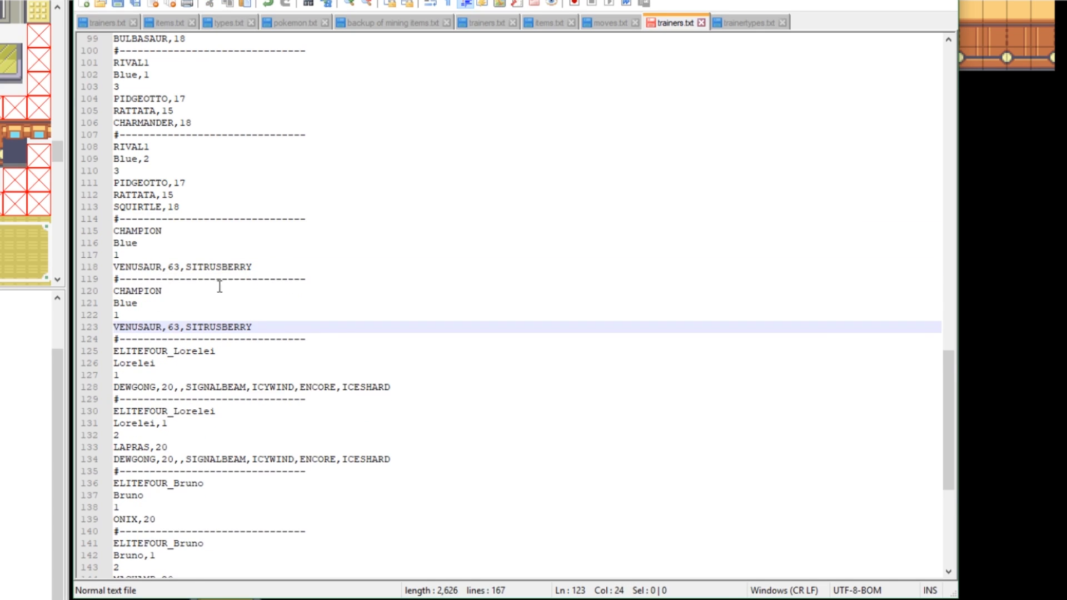
click(172, 300)
text(,1)
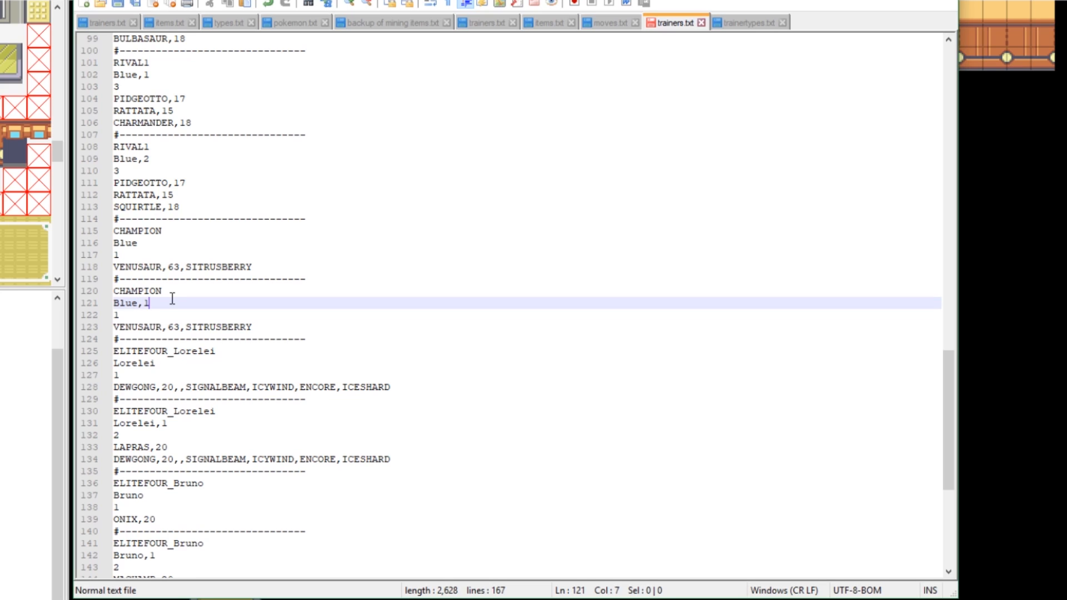
Set the Pokémon count of the "Blue,1" entry to 2 and add a level 20 Snorlax above VENUSAUR.
click(142, 317)
key(BackSpace)
text(2)
key(Return)
text(SNORLAZ)
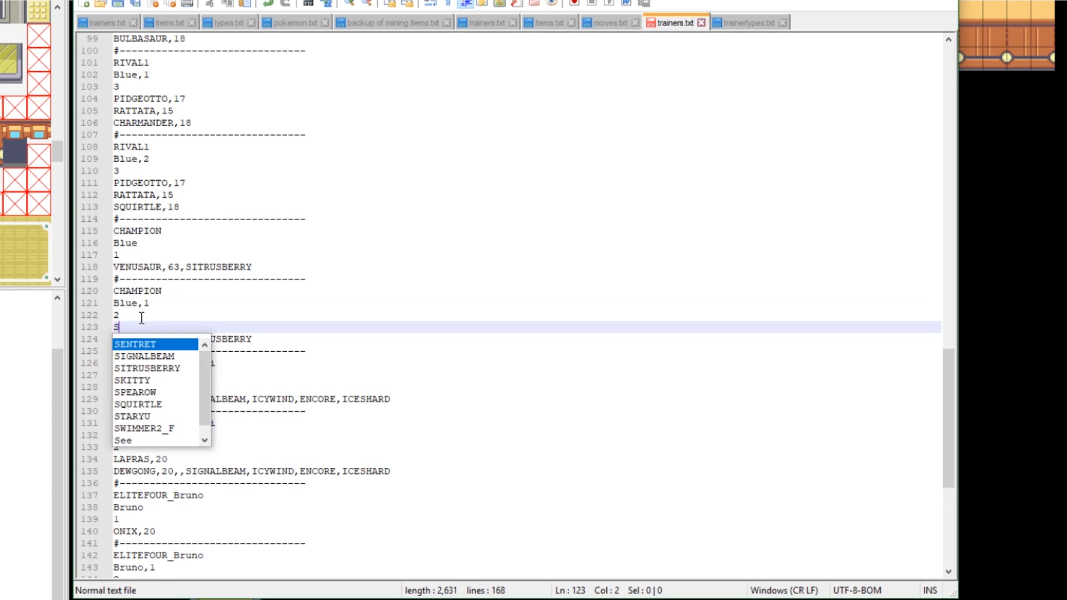
text(,20)
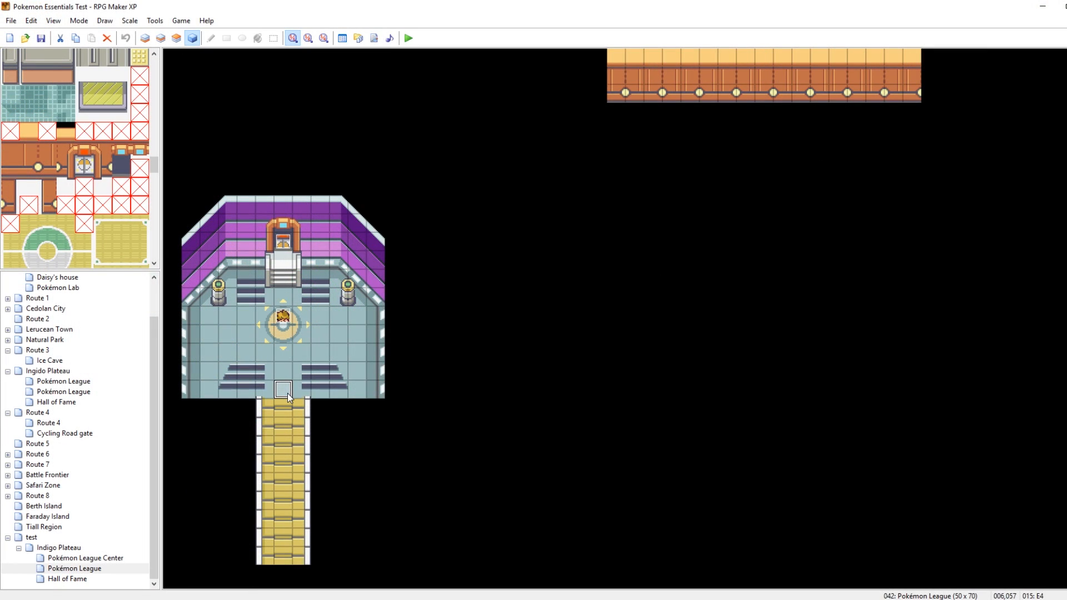
In RPG Maker XP, delete event pages 2 and 3 of the champion chamber's E4 event, keeping only page 1.
double_click(286, 390)
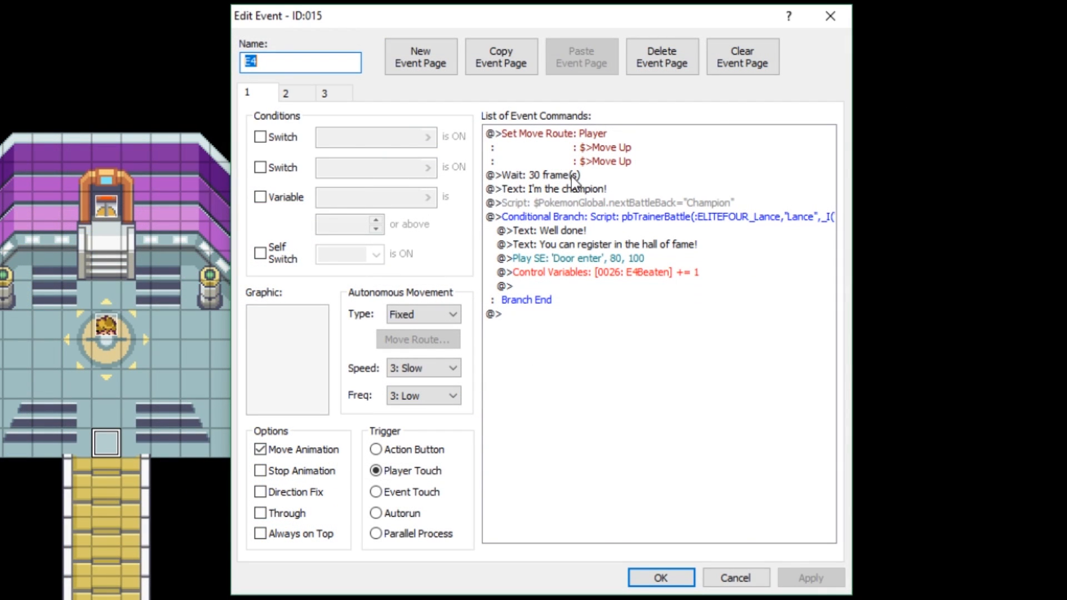
click(298, 100)
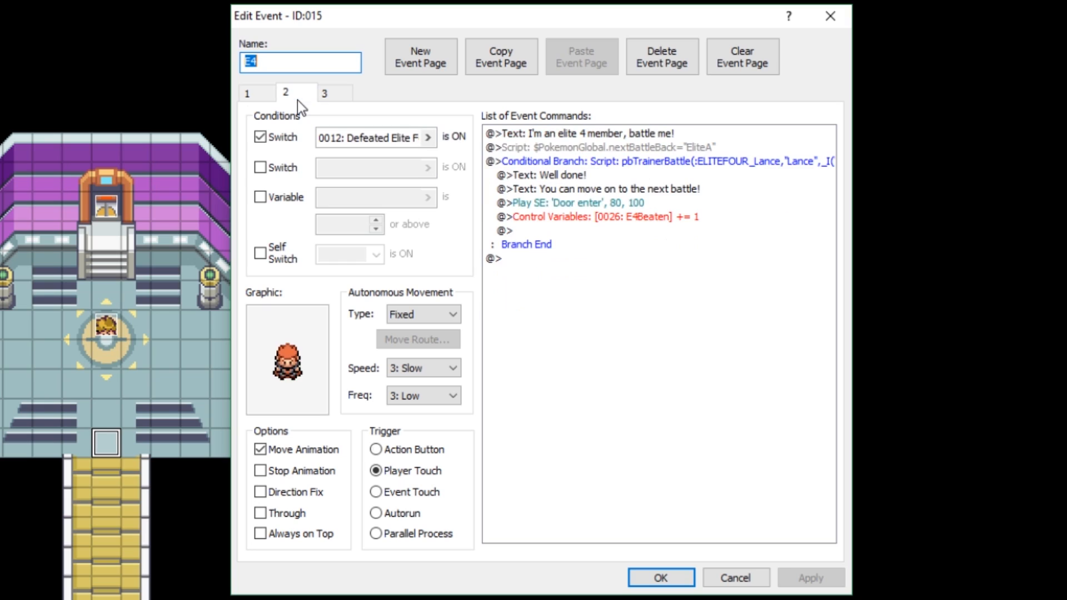
click(638, 67)
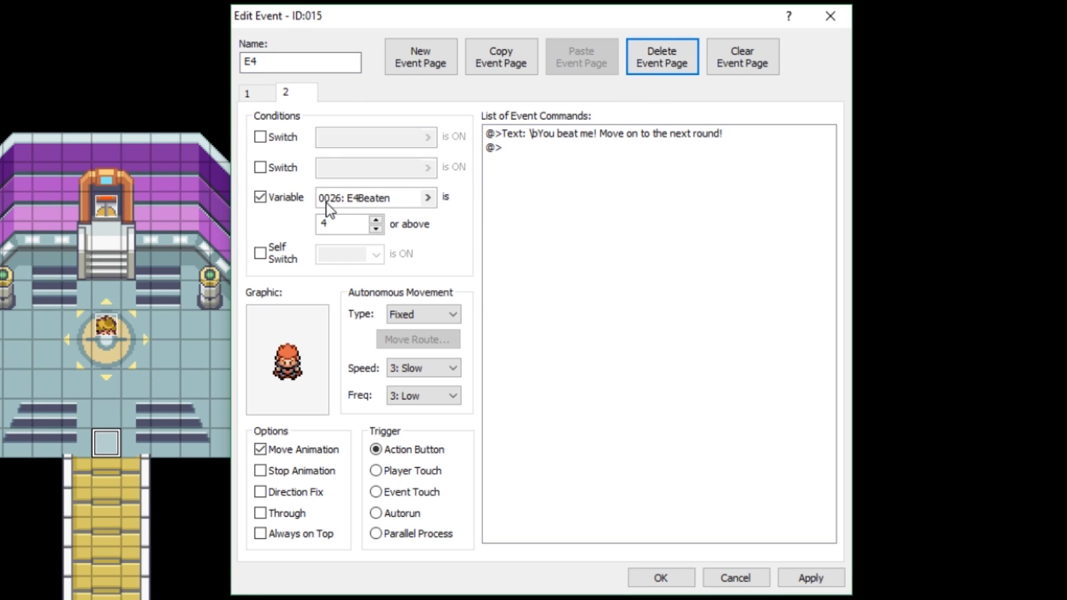
click(677, 63)
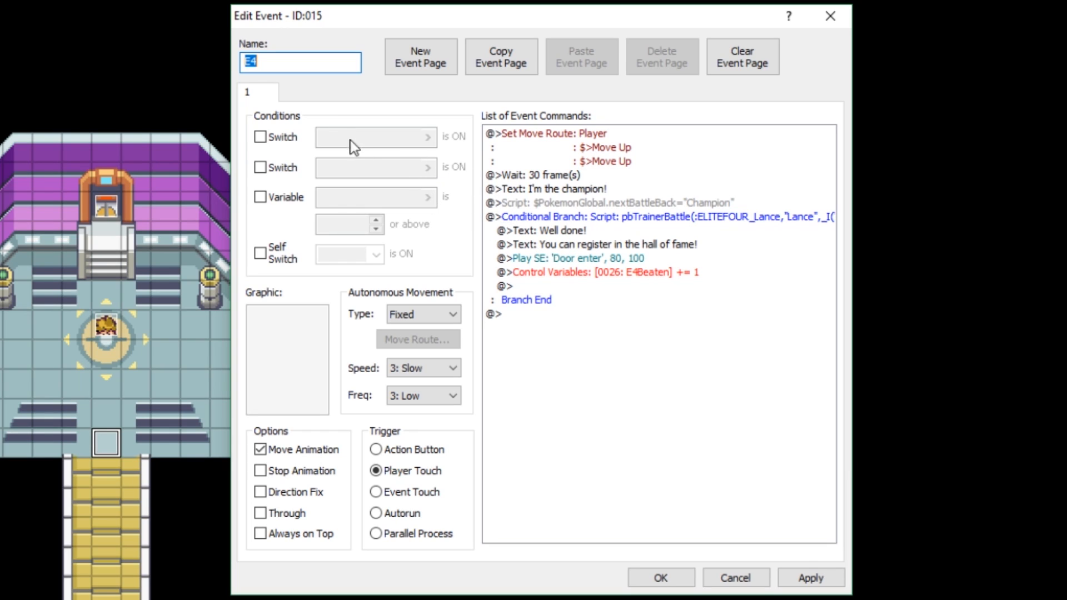
Replace the trainer type ELITEFOUR_Lance with CHAMPION in the conditional branch's pbTrainerBattle script.
right_click(655, 218)
click(697, 254)
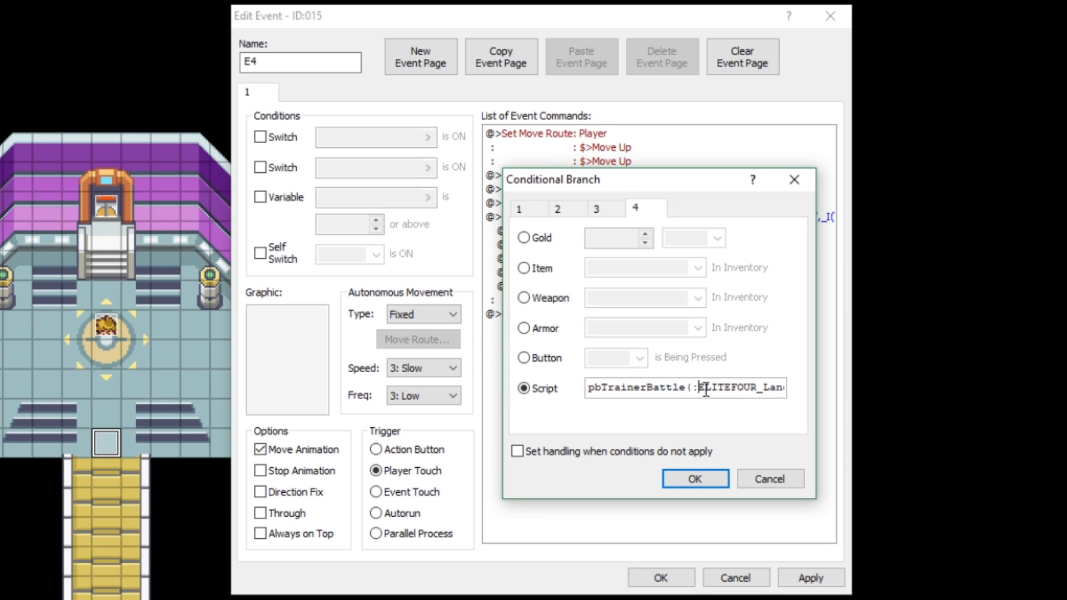
drag(697, 391, 763, 390)
key(Delete)
key(Delete)
key(Delete)
key(Delete)
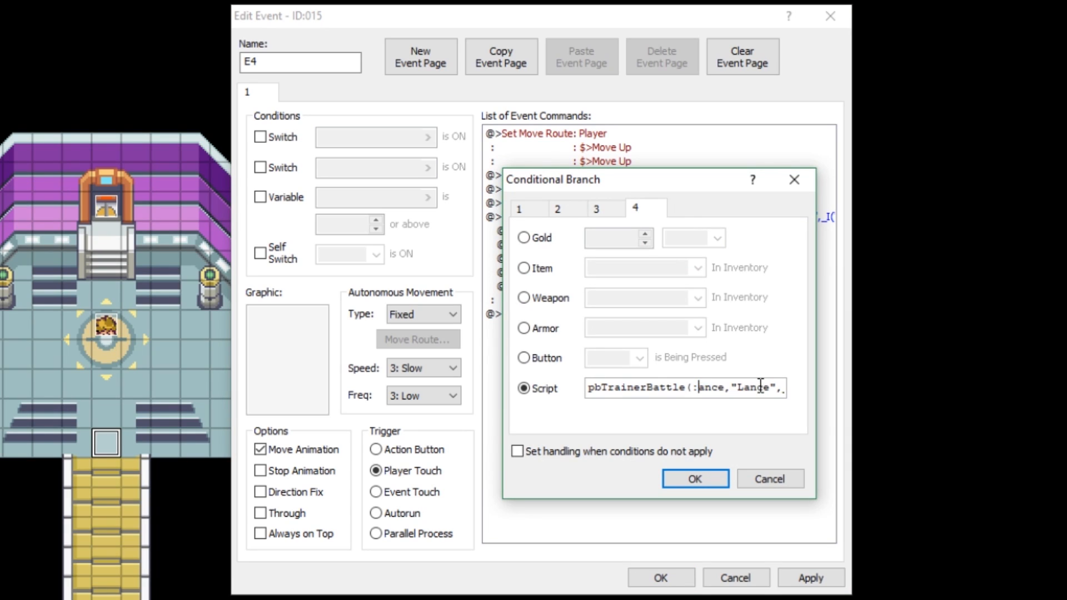
key(Delete)
key(Delete)
text(CHAM)
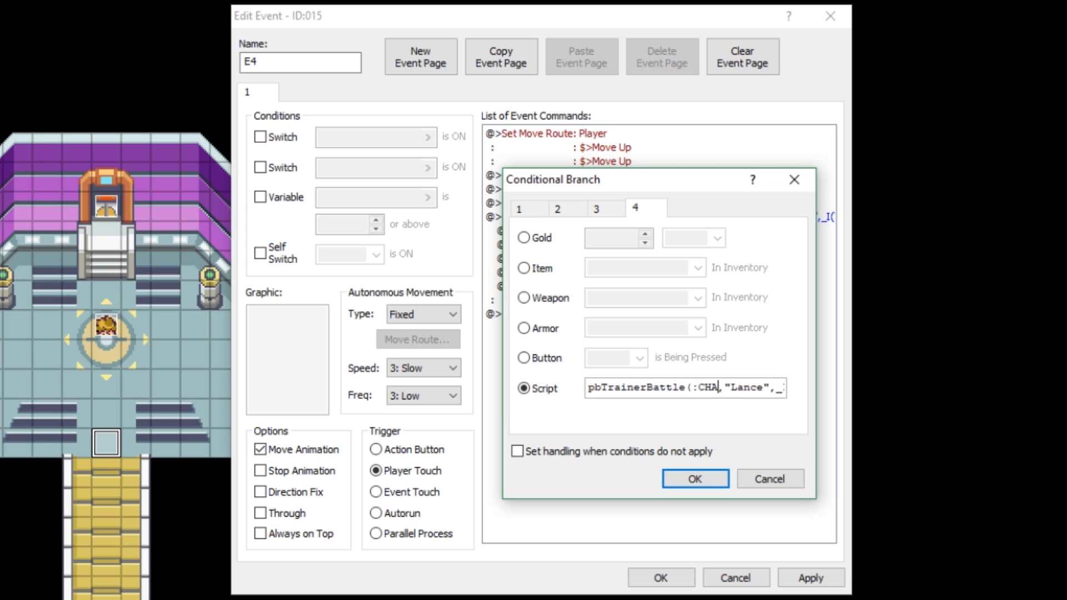
text(PION)
Change the trainer name in the pbTrainerBattle script to "Blue", apply the change and close the event.
key(Delete)
key(Delete)
key(Delete)
key(Delete)
key(Delete)
text(Blue)
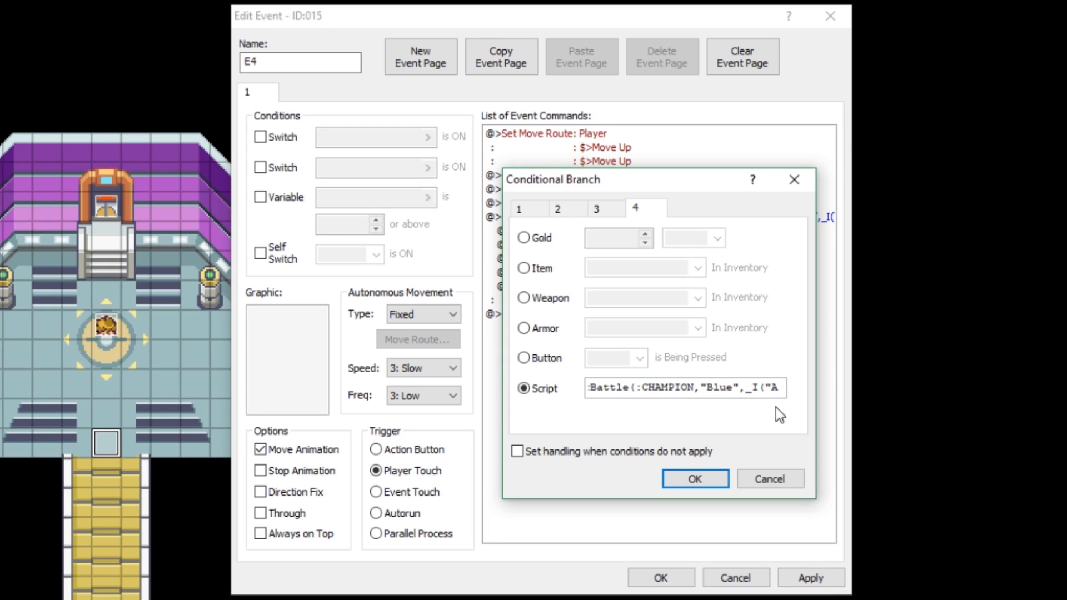
click(698, 477)
click(786, 578)
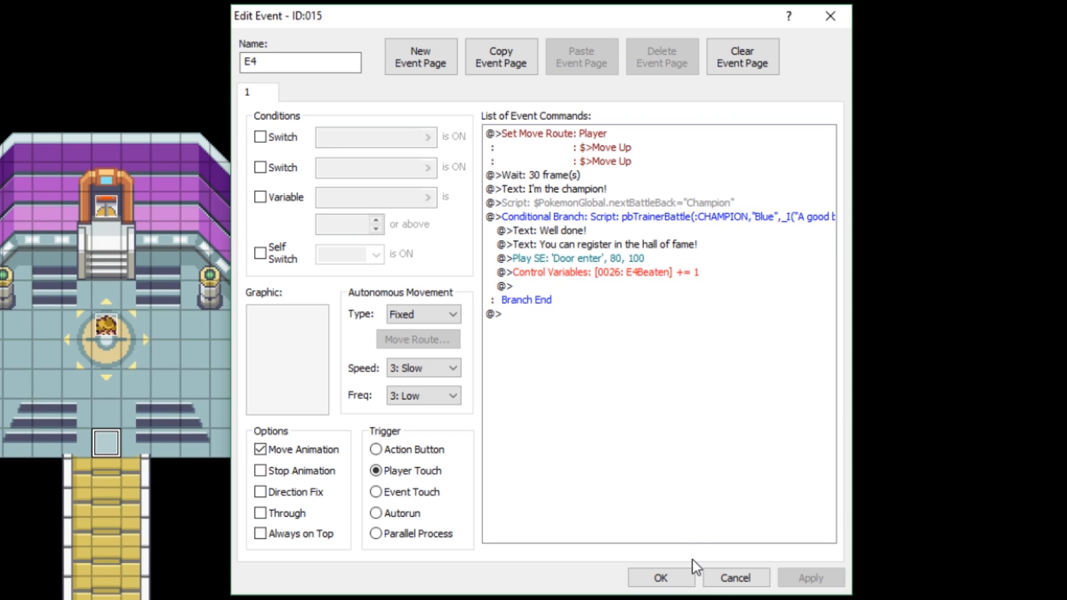
click(683, 575)
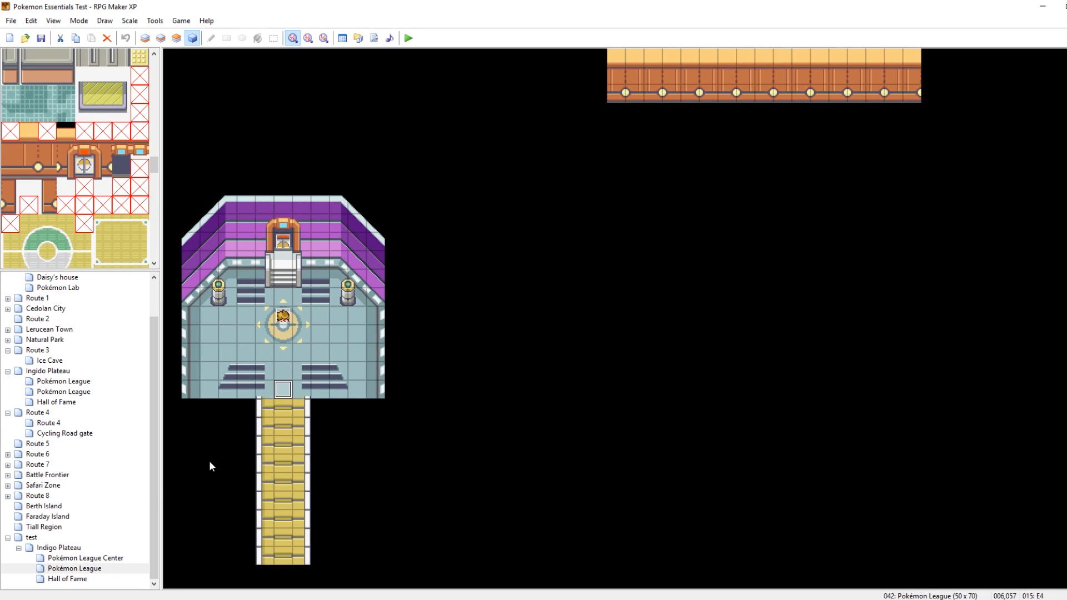
Review the Hall of Fame map's autorun event, examining its switches, defeat counter, player move route, Hall of Fame entry, credits and party recovery commands.
click(77, 579)
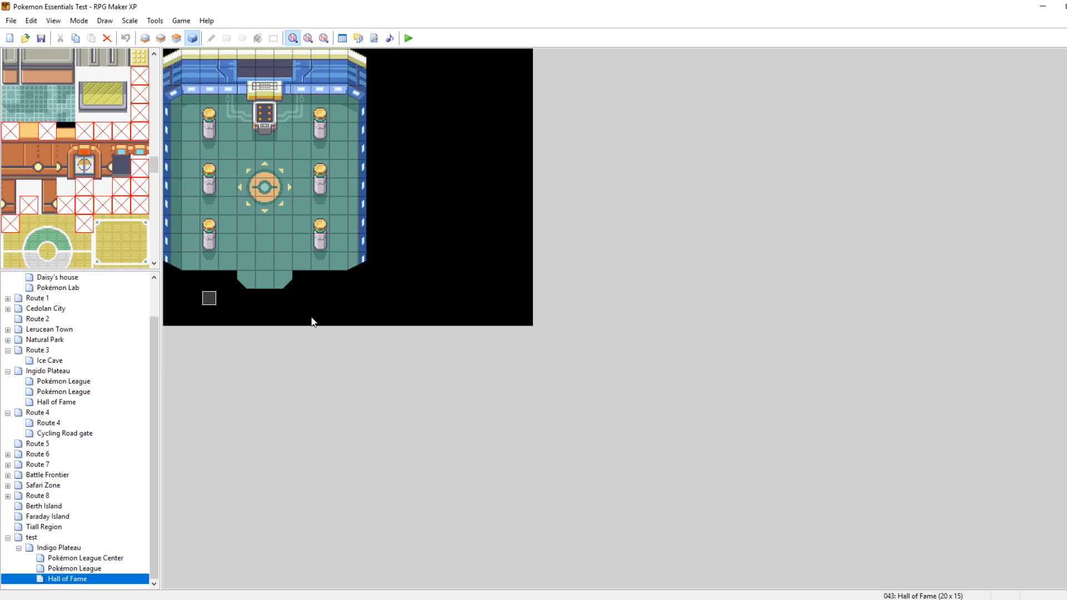
double_click(209, 298)
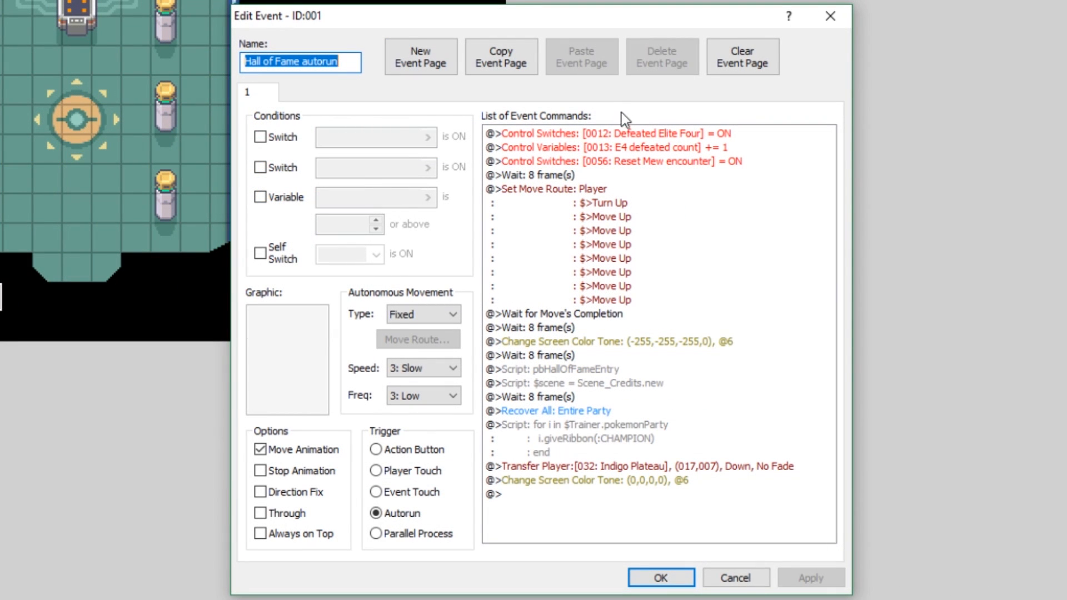
click(608, 145)
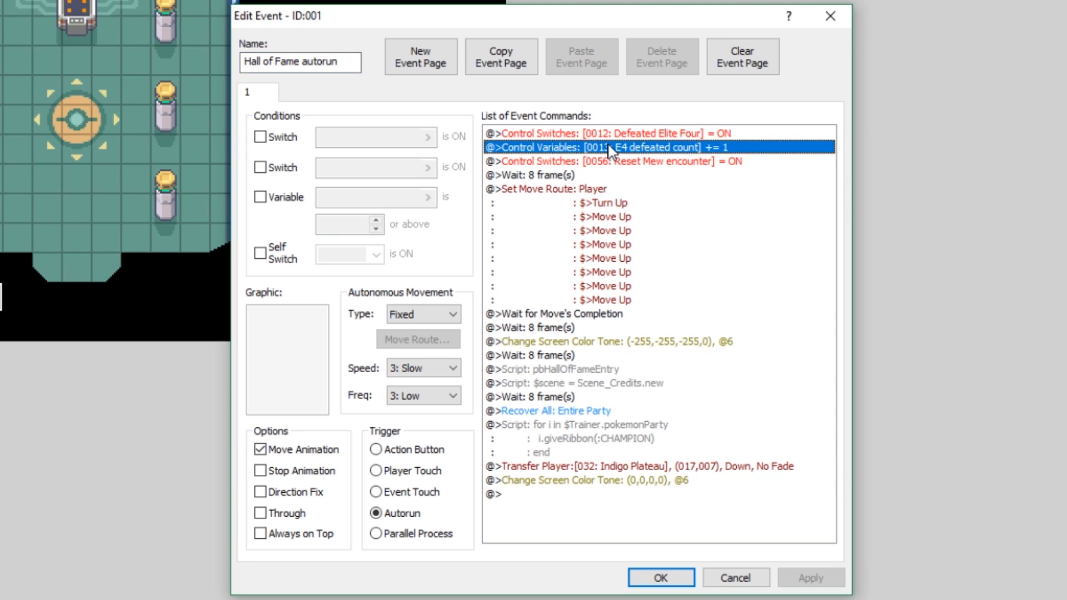
click(638, 162)
click(603, 189)
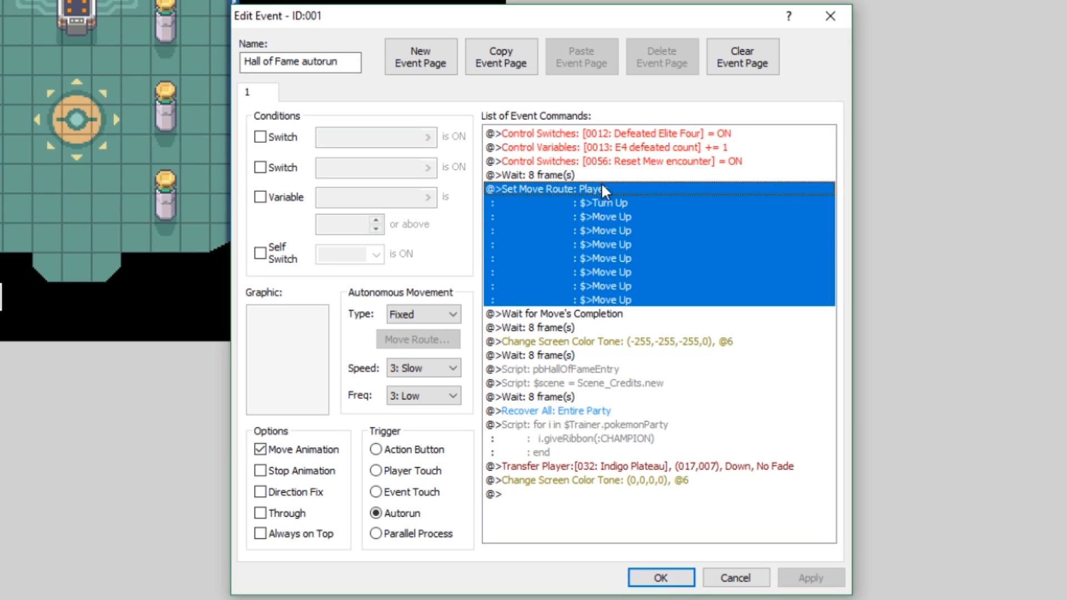
click(590, 371)
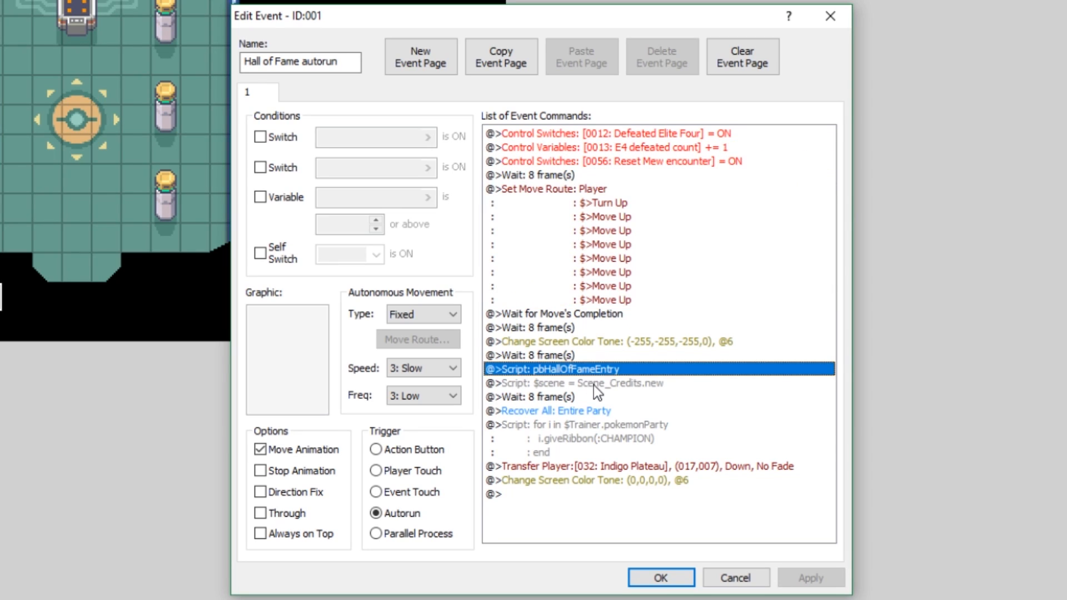
click(593, 384)
click(584, 412)
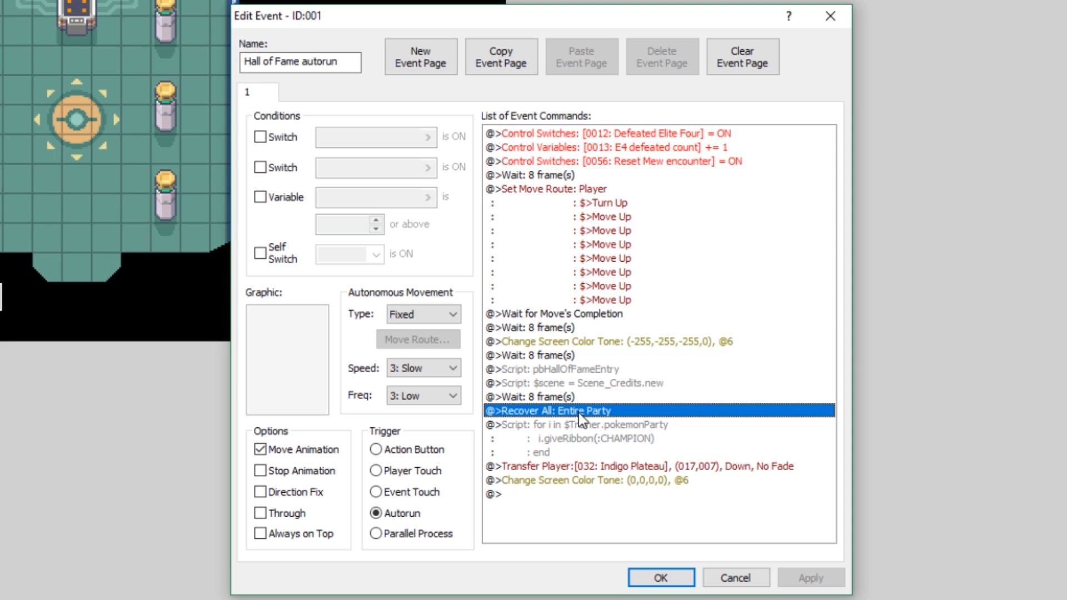
click(830, 17)
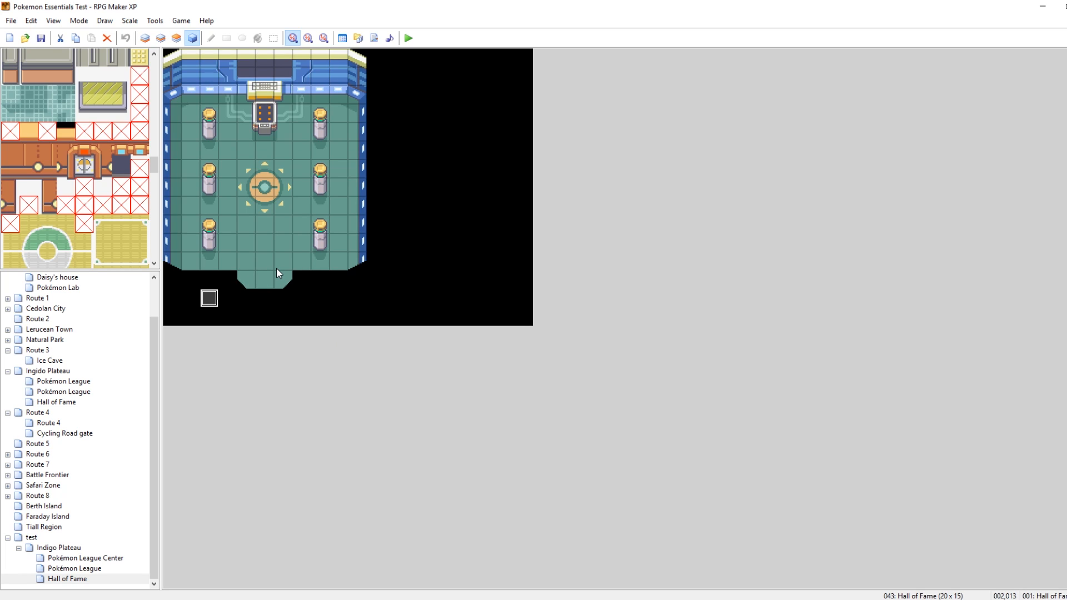
In the Pokémon League map's E4 event, begin a player move route after the E4Beaten command with a single Move Left.
click(75, 569)
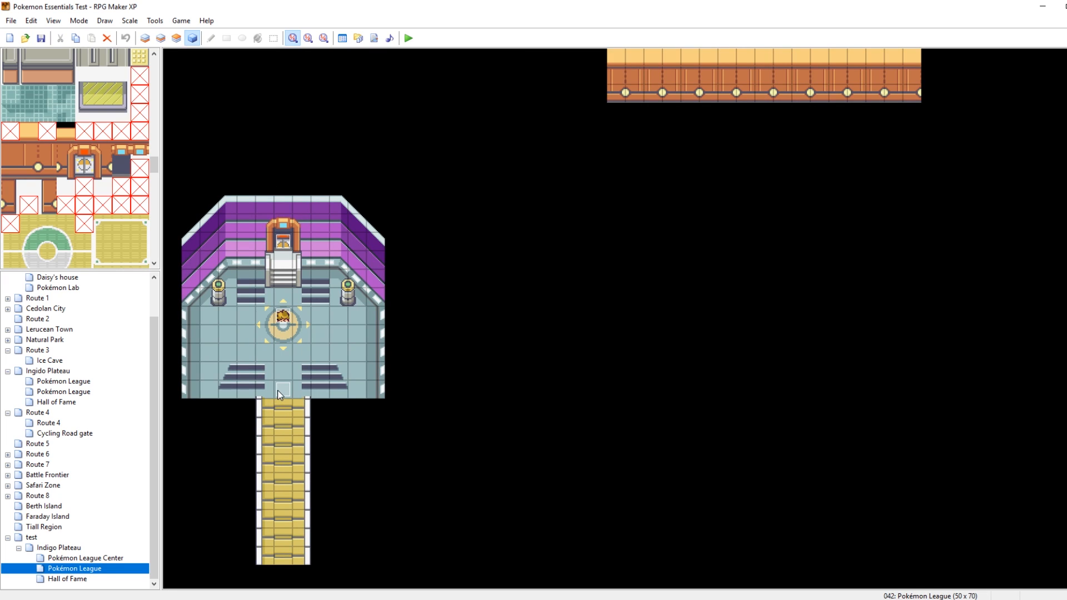
double_click(282, 390)
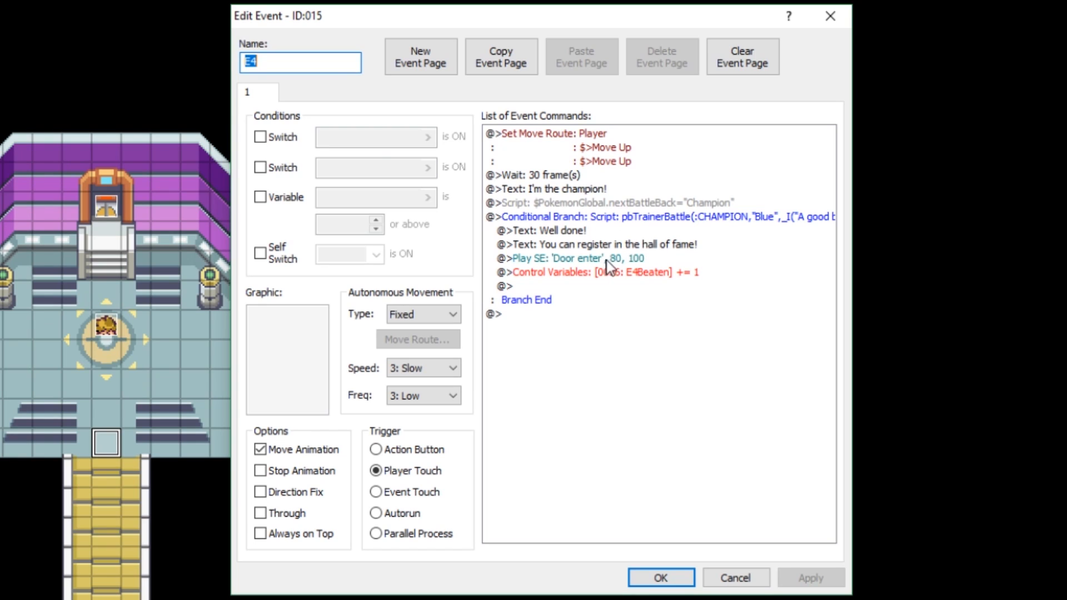
double_click(588, 284)
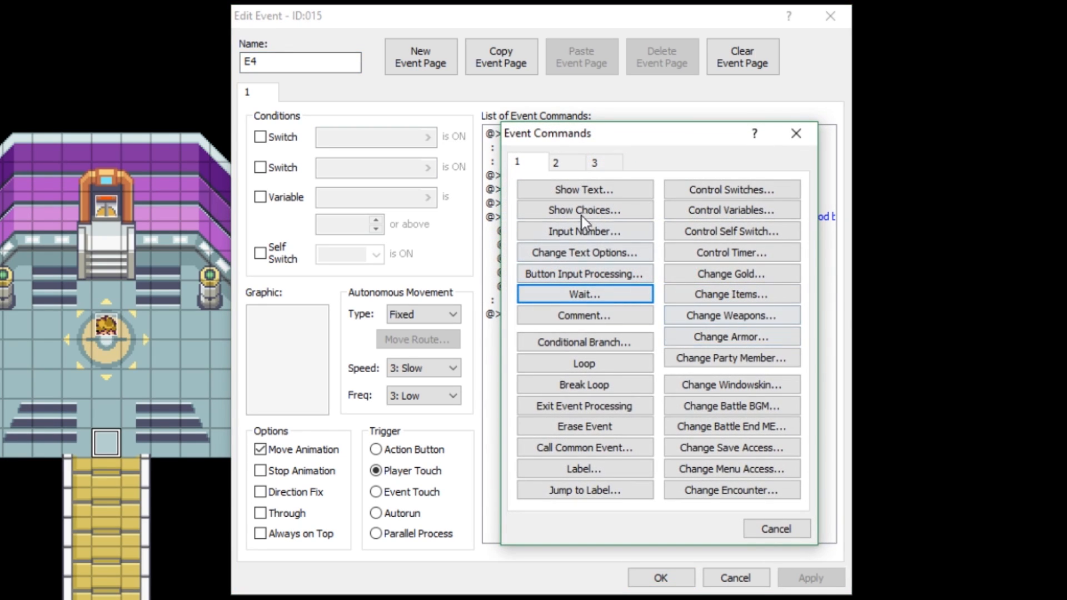
click(568, 162)
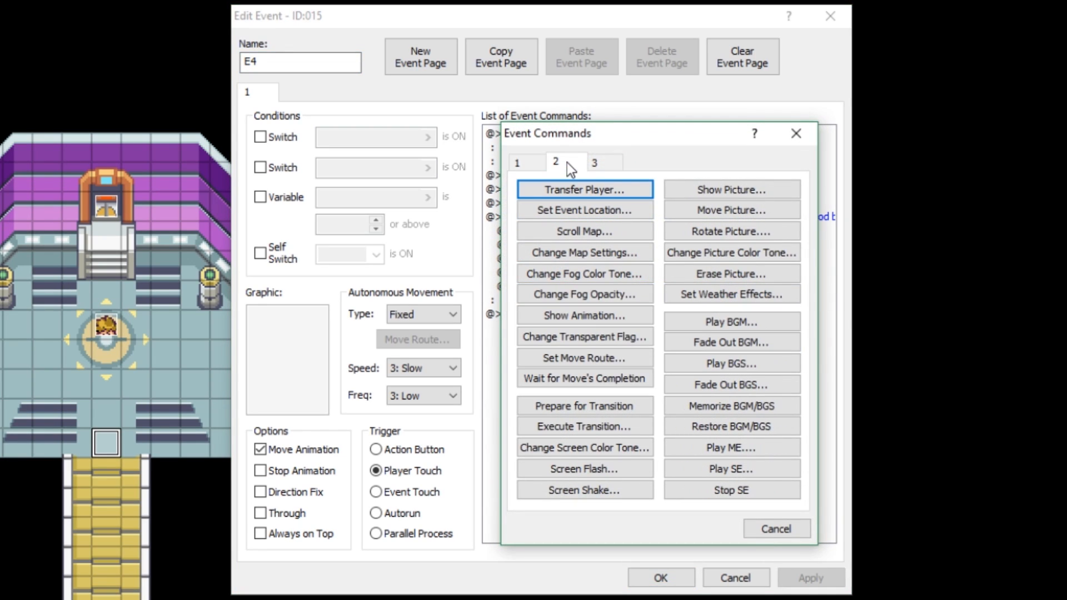
click(598, 359)
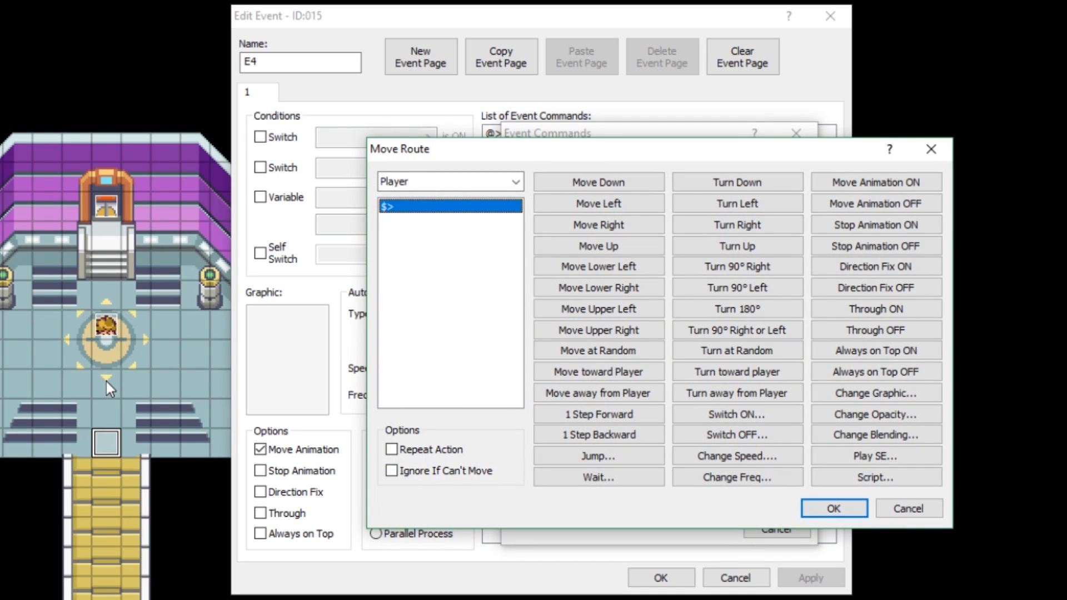
click(581, 204)
click(581, 206)
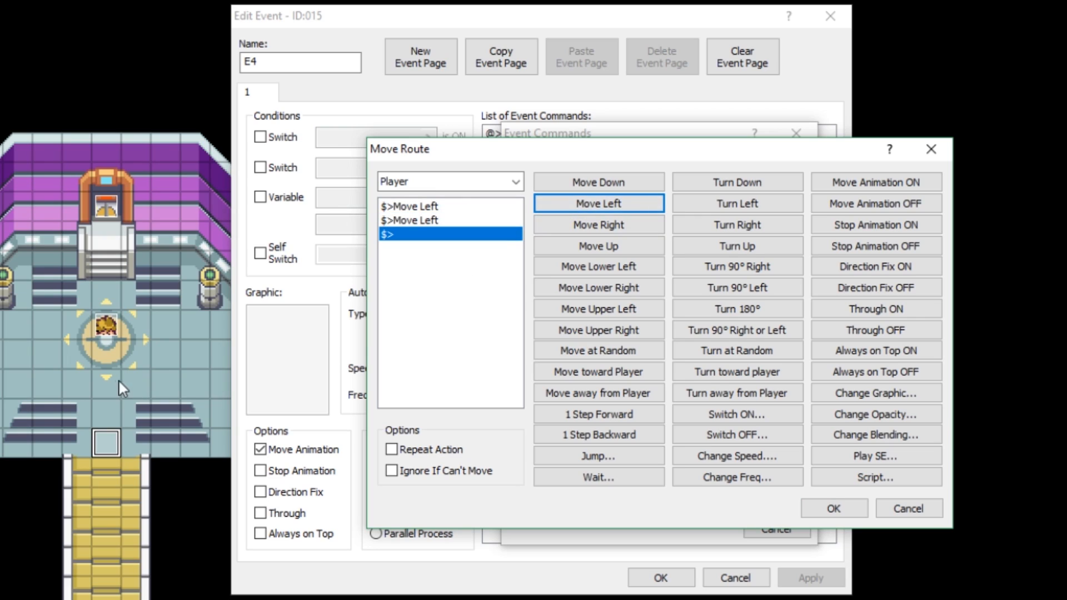
click(435, 217)
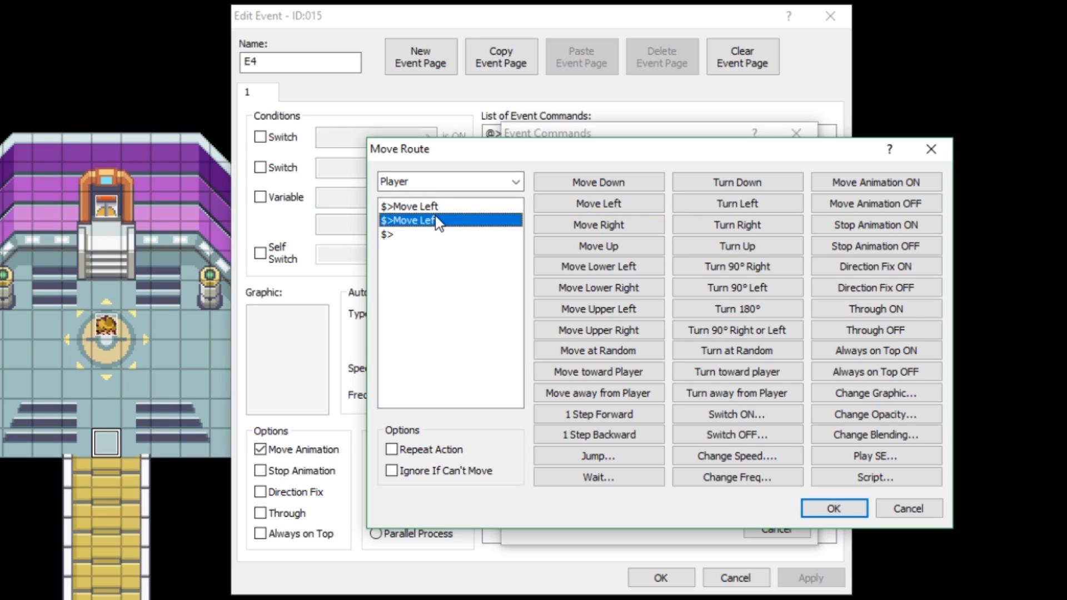
key(Delete)
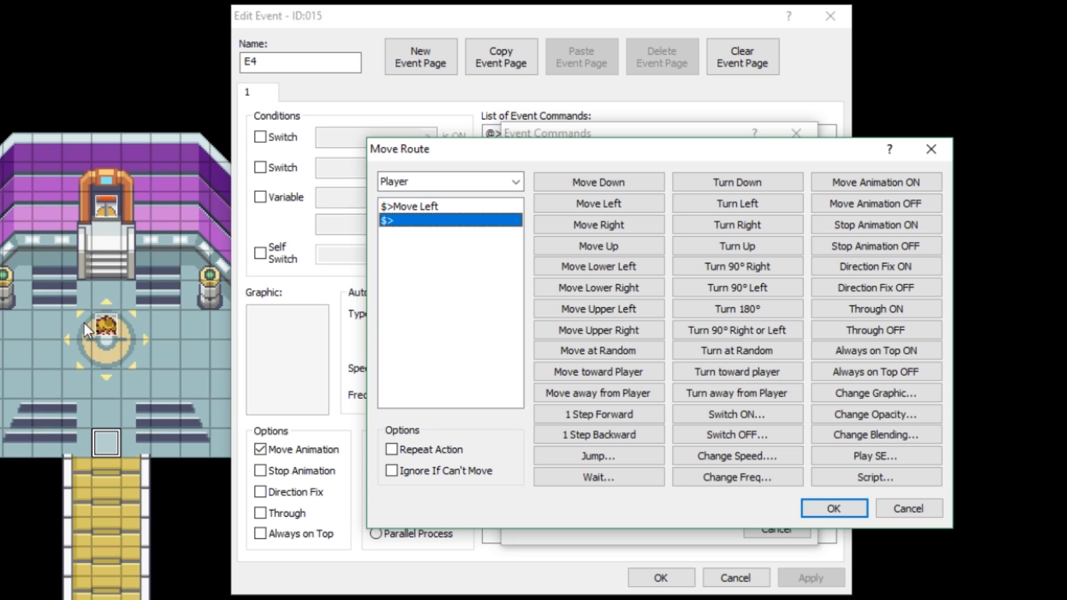
Continue the player's move route with three Move Up, one Move Right and three more Move Up commands.
click(585, 245)
click(584, 246)
click(584, 245)
click(588, 223)
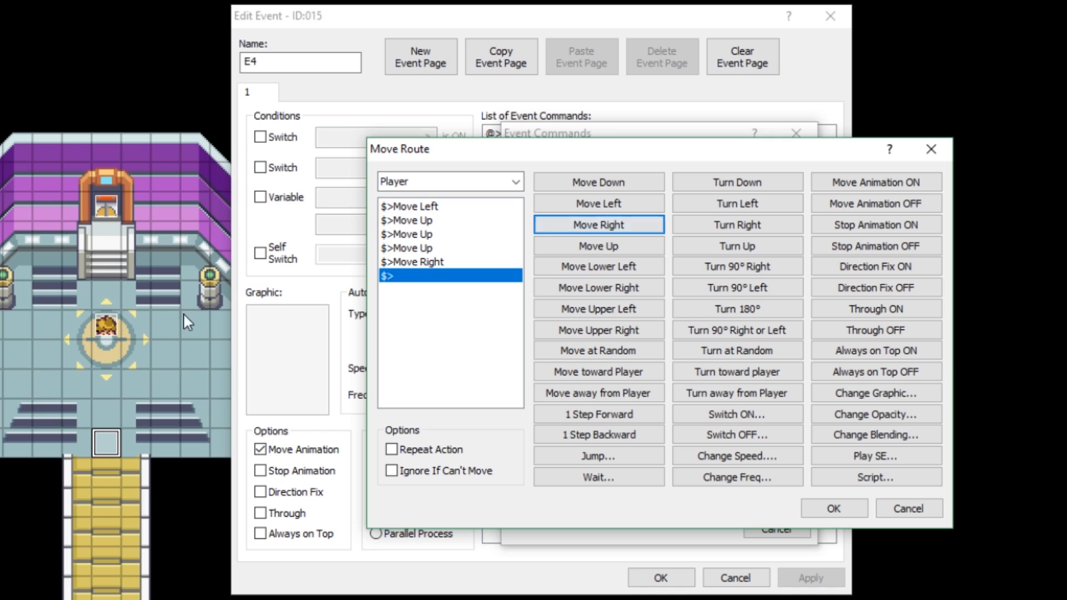
click(581, 245)
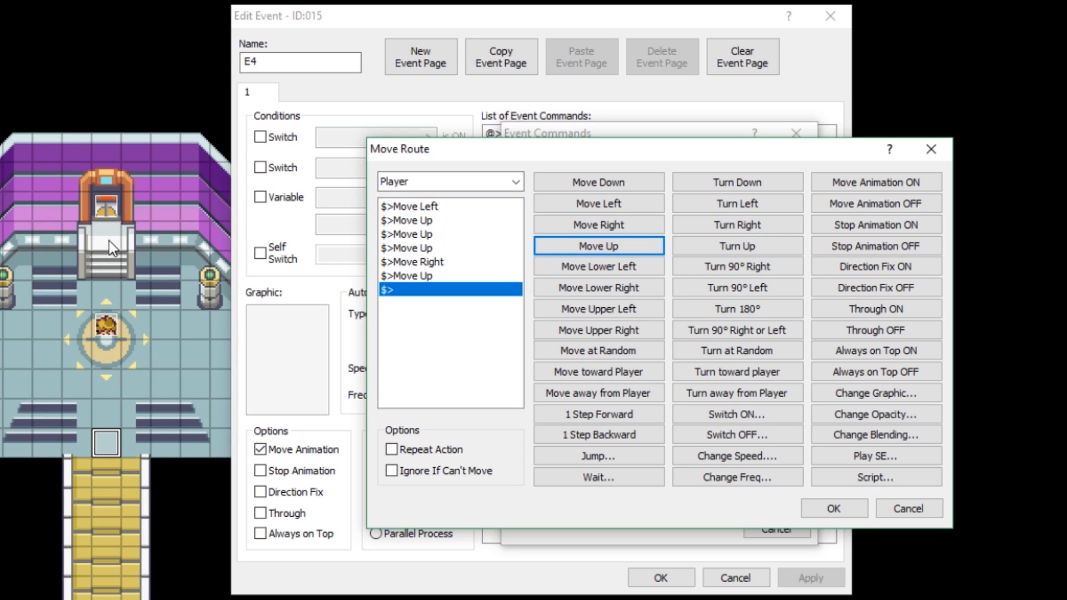
click(591, 245)
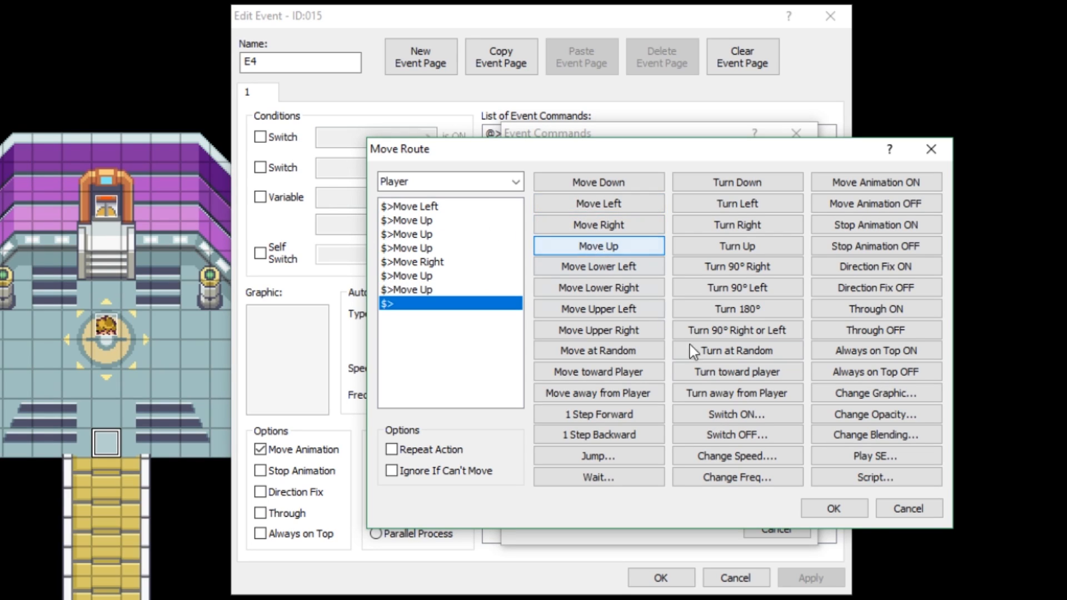
click(835, 507)
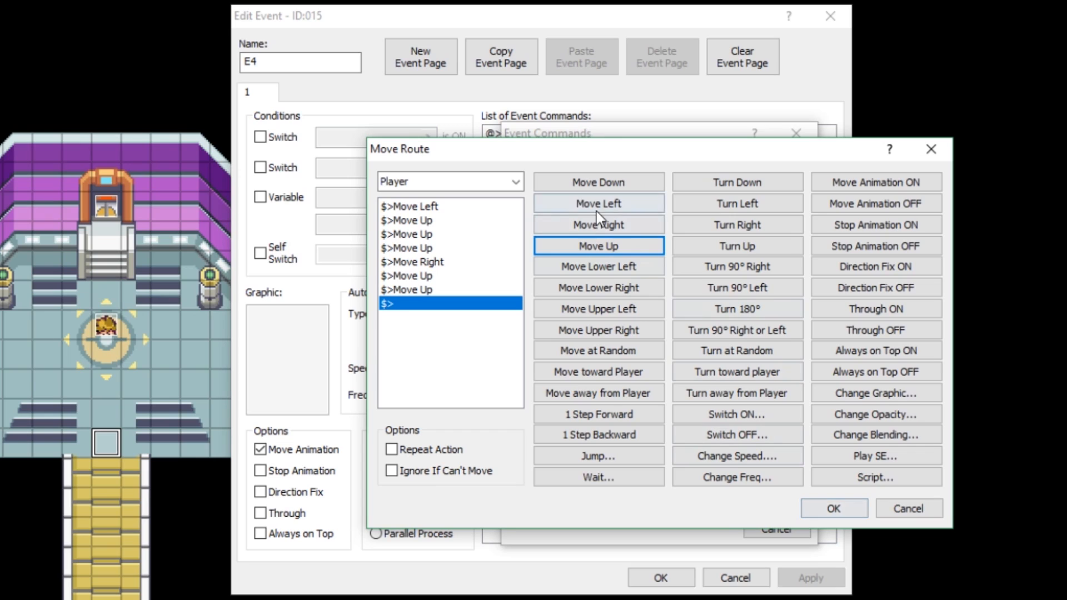
click(593, 243)
Put Through ON at the start of the move route and Through OFF at its end, and apply the route to the event.
click(448, 207)
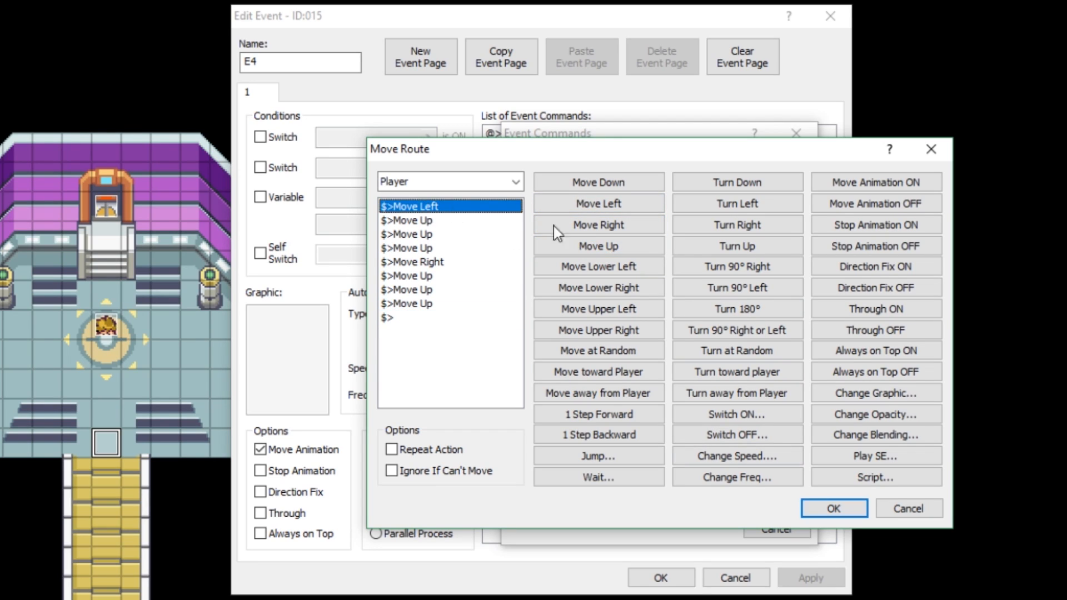
click(878, 311)
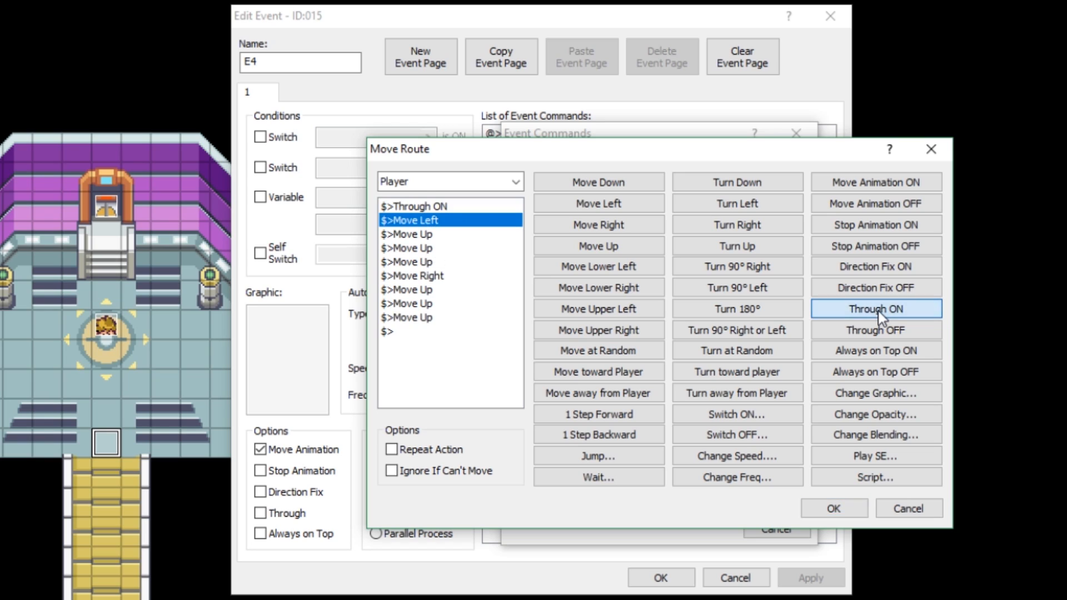
click(403, 332)
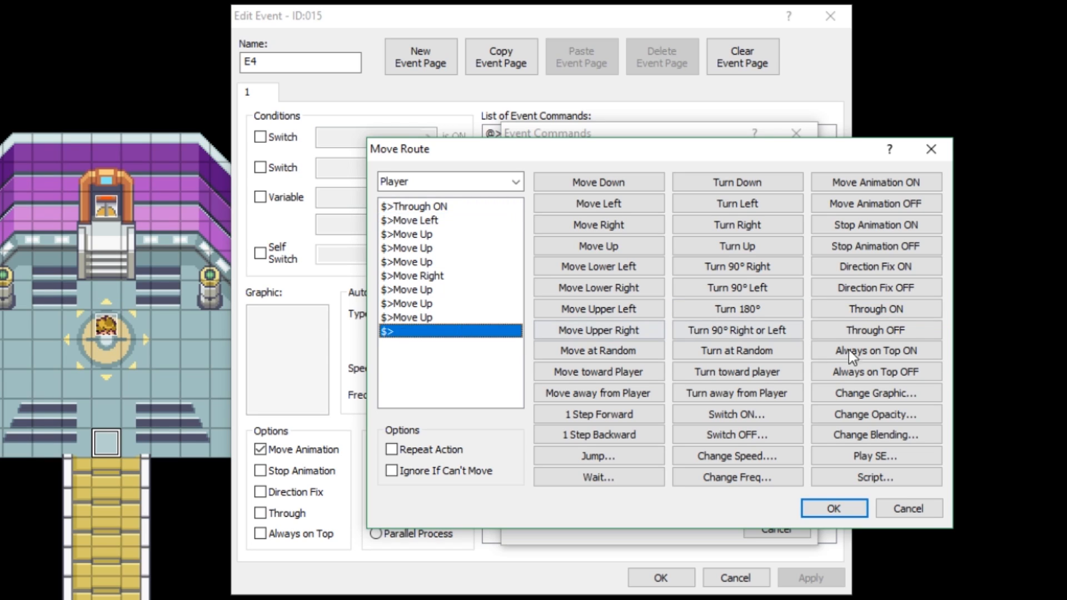
click(892, 333)
click(842, 507)
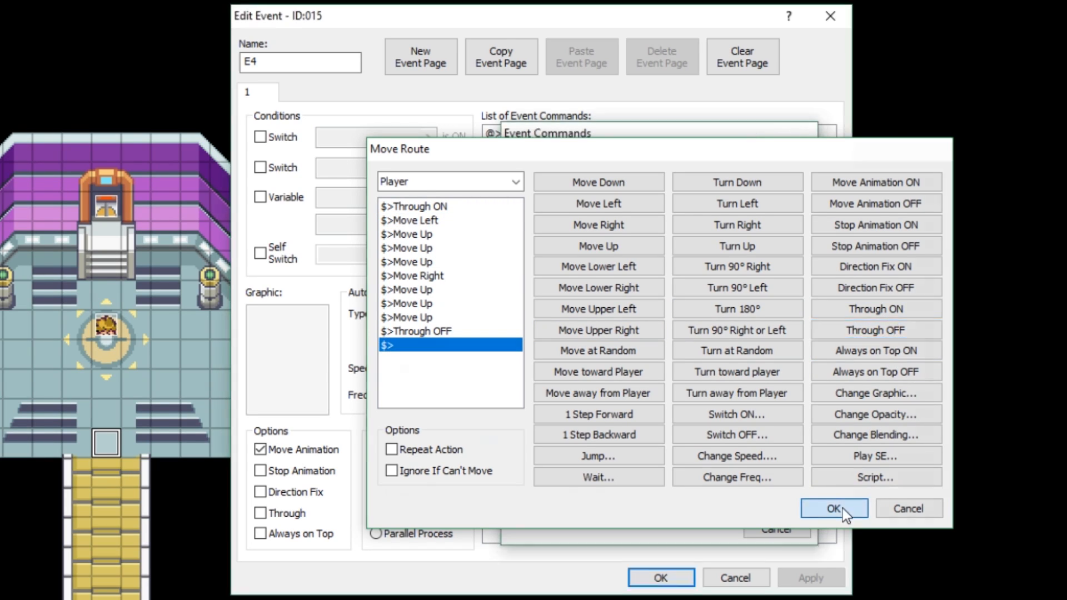
click(809, 578)
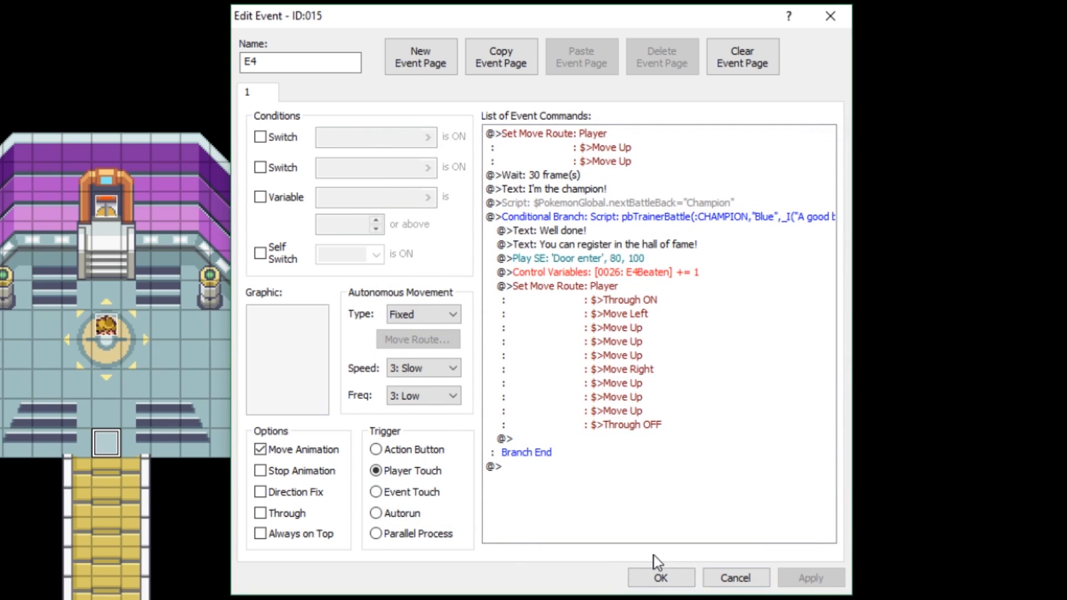
Insert a Wait for Move's Completion command after the player's move route inside the battle branch.
double_click(554, 439)
right_click(553, 441)
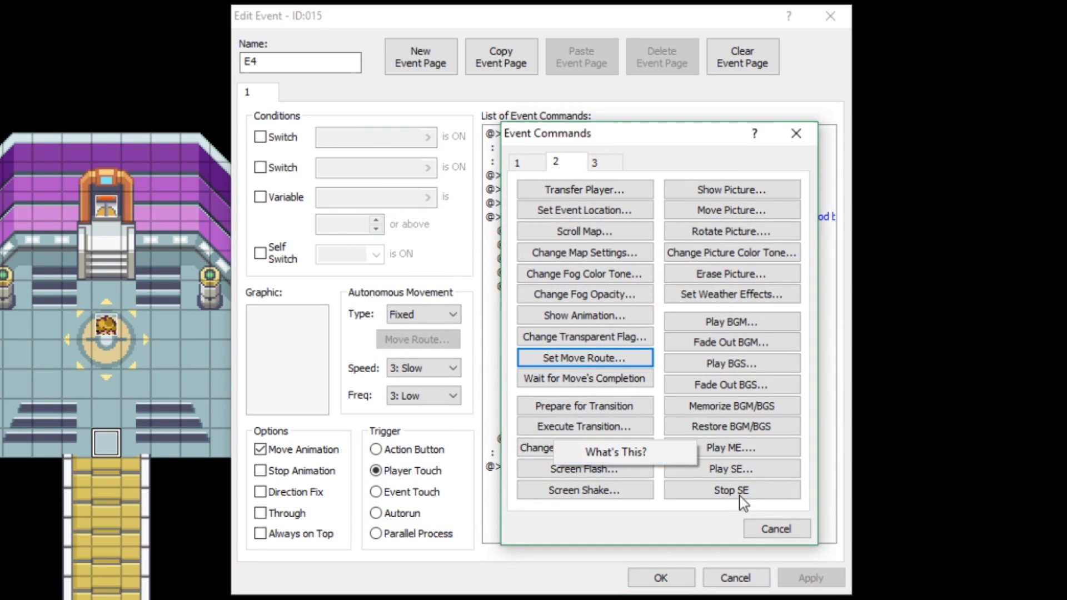
click(775, 527)
right_click(597, 441)
click(631, 447)
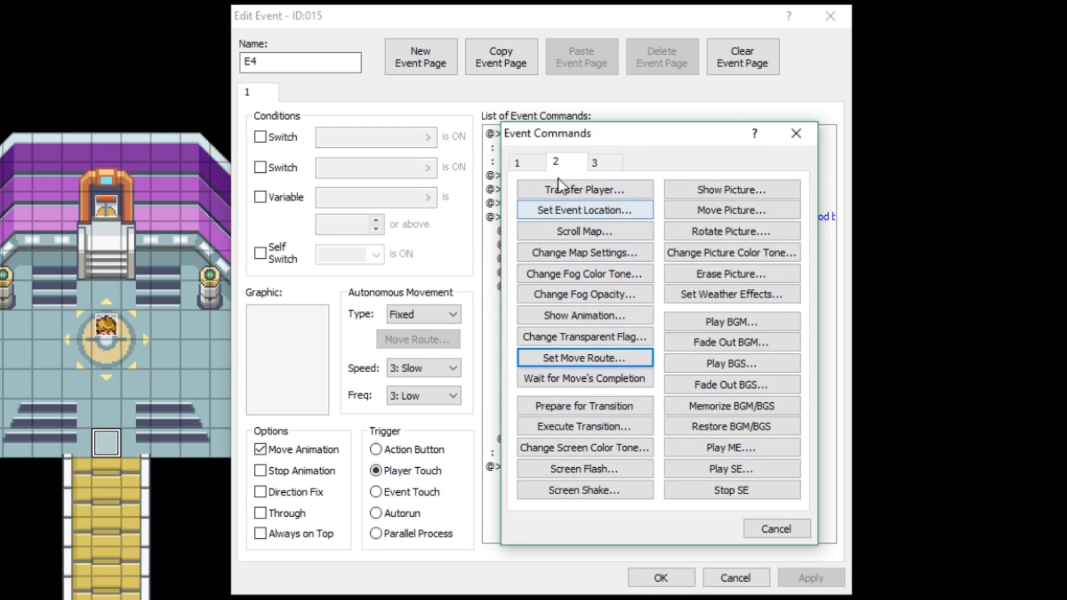
click(581, 380)
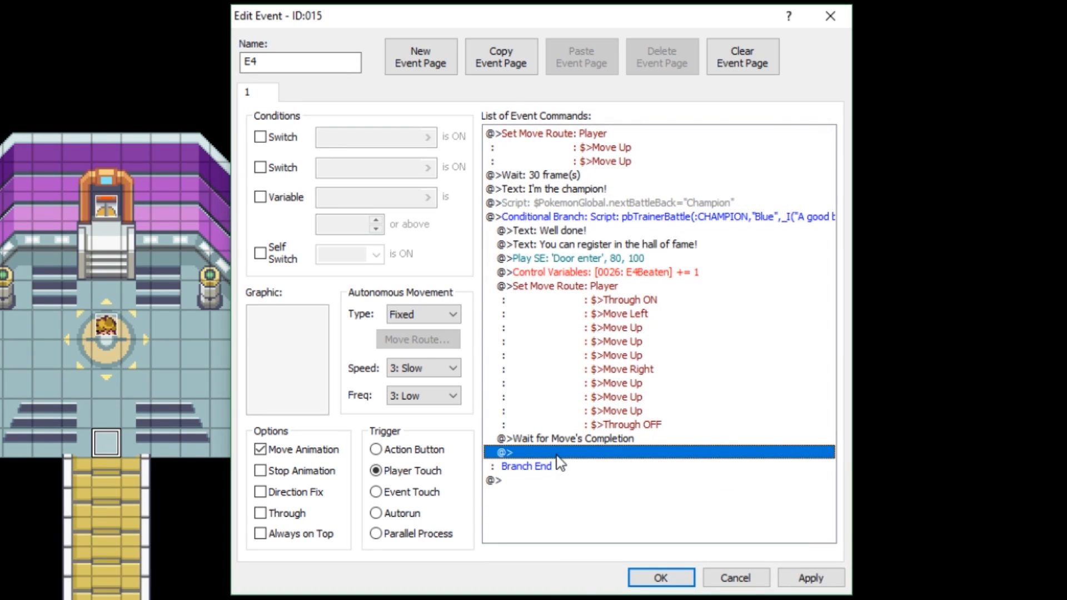
Add a Transfer Player command after the wait, targeting the entrance tile (005,012) of the test region's Hall of Fame map.
right_click(591, 464)
click(622, 468)
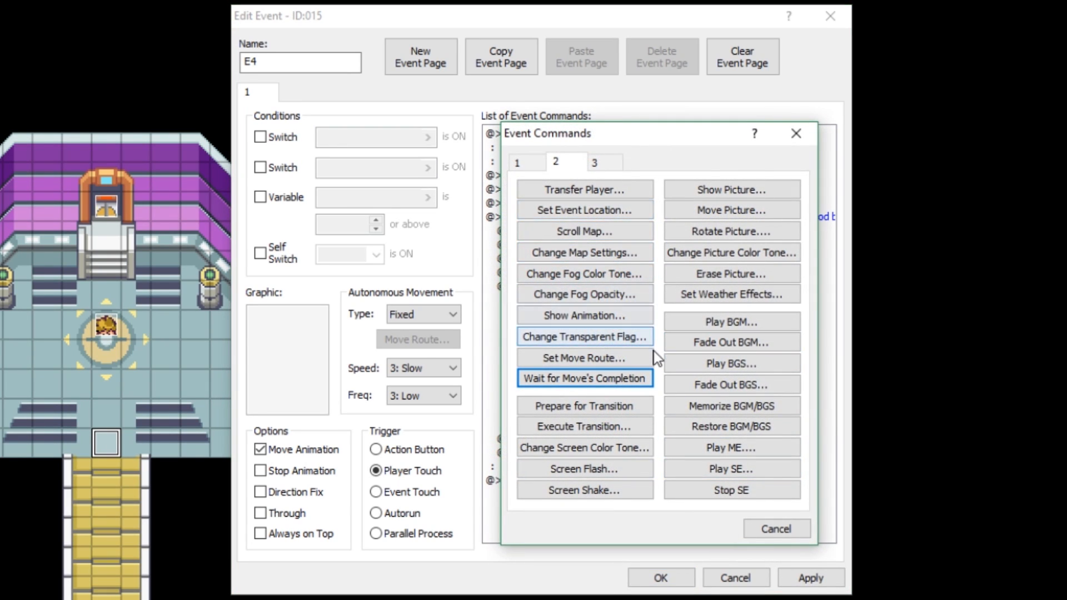
click(540, 188)
click(617, 268)
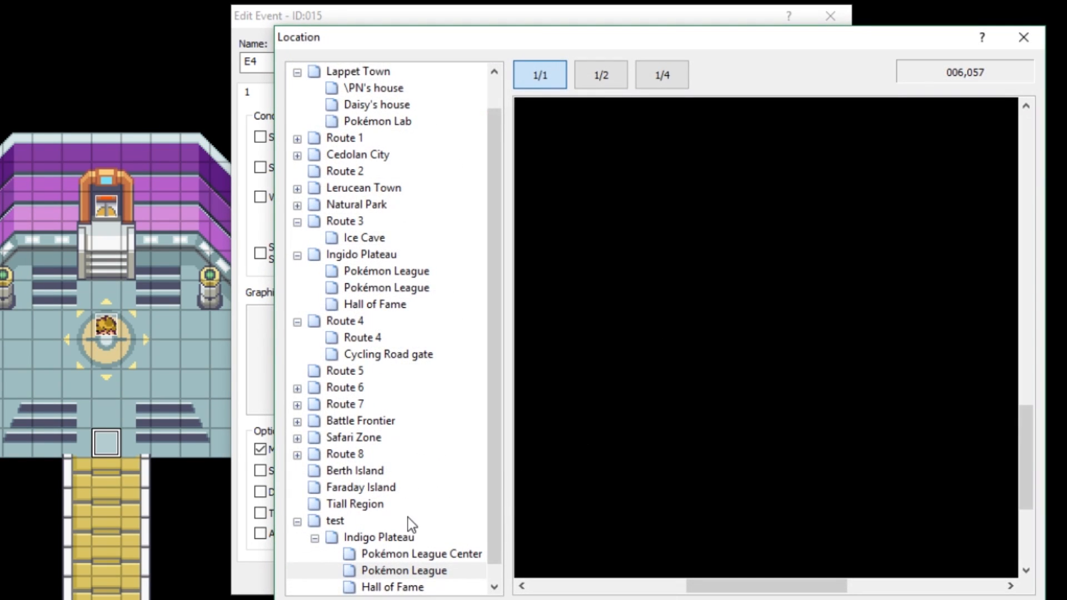
scroll(411, 528, down, 1)
click(410, 568)
click(639, 468)
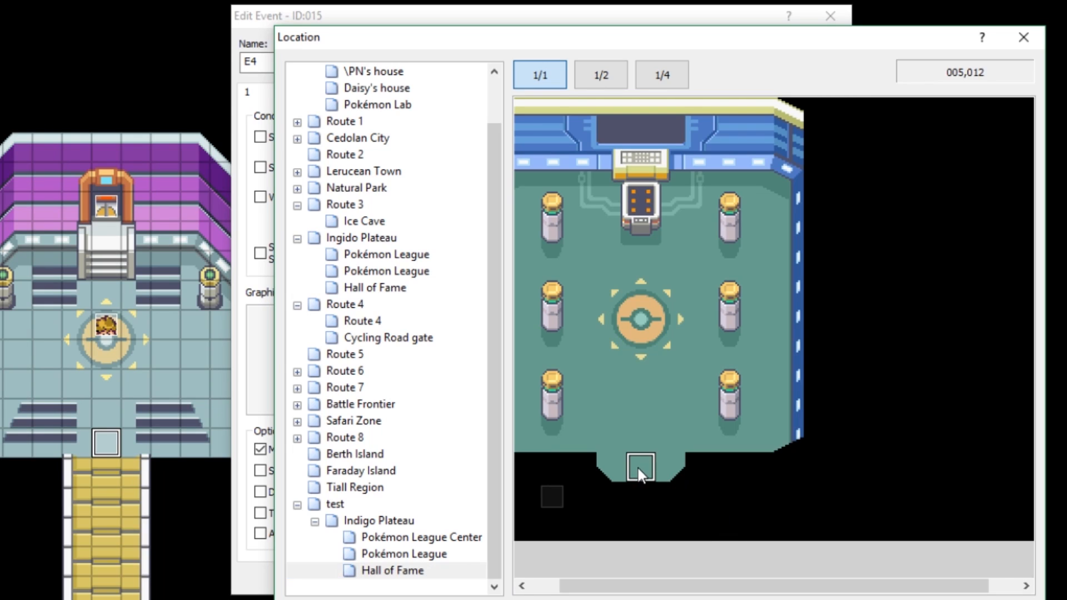
key(Return)
Set the transfer direction to Up, confirm the command, and apply and close the E4 event.
click(675, 412)
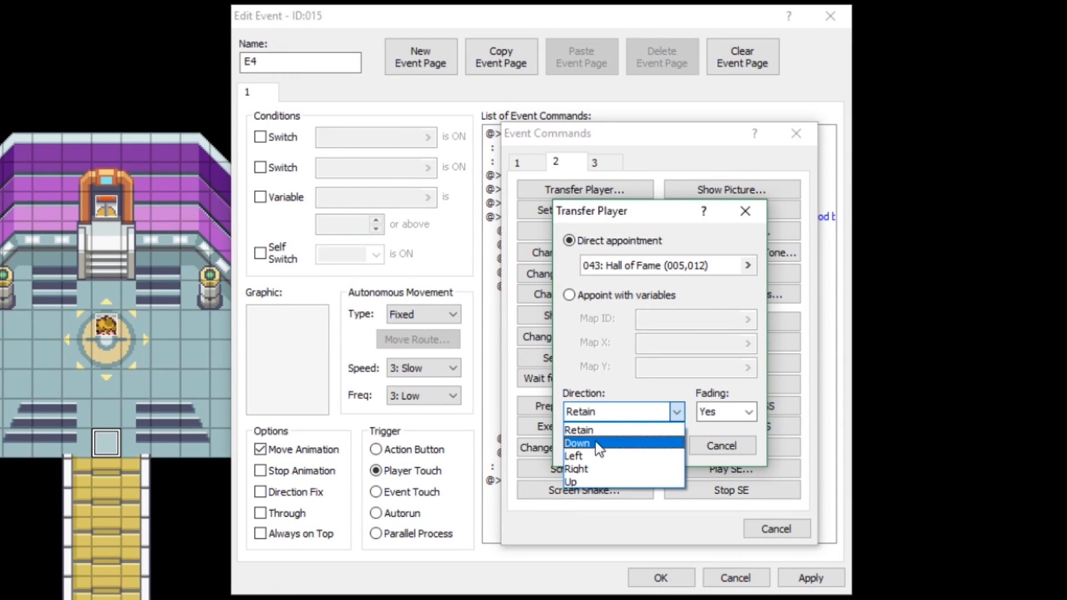
click(581, 482)
click(644, 444)
click(811, 577)
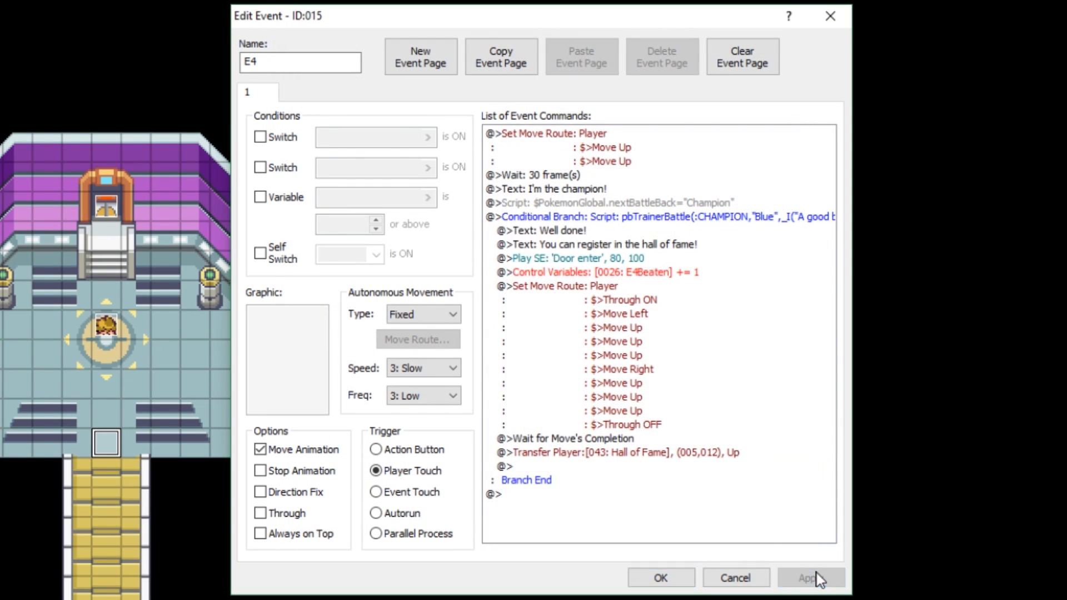
click(660, 577)
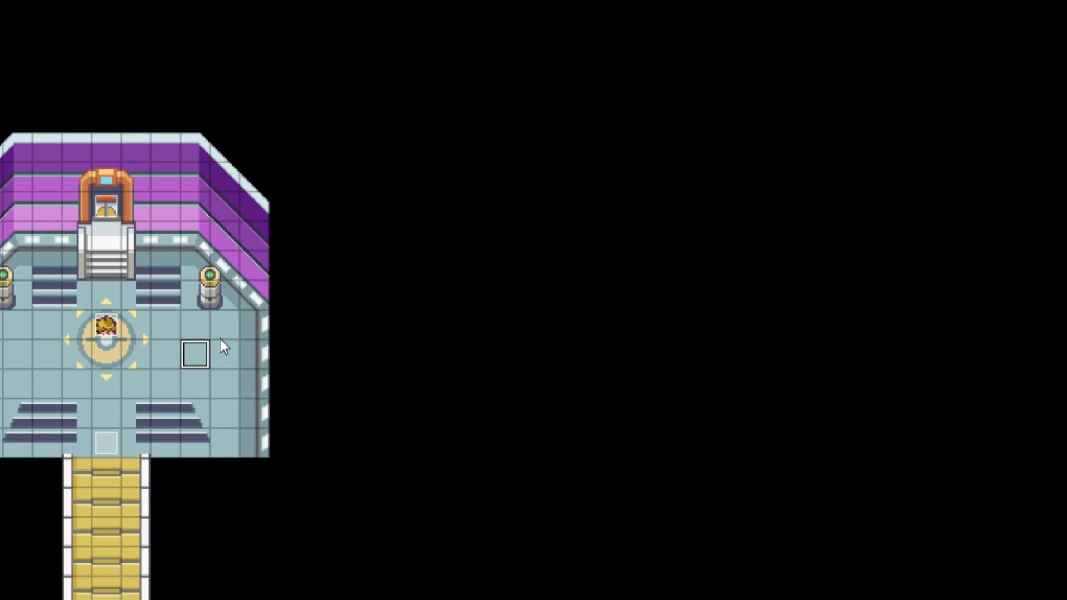
Start a playtest of the game and load the saved game.
key(F12)
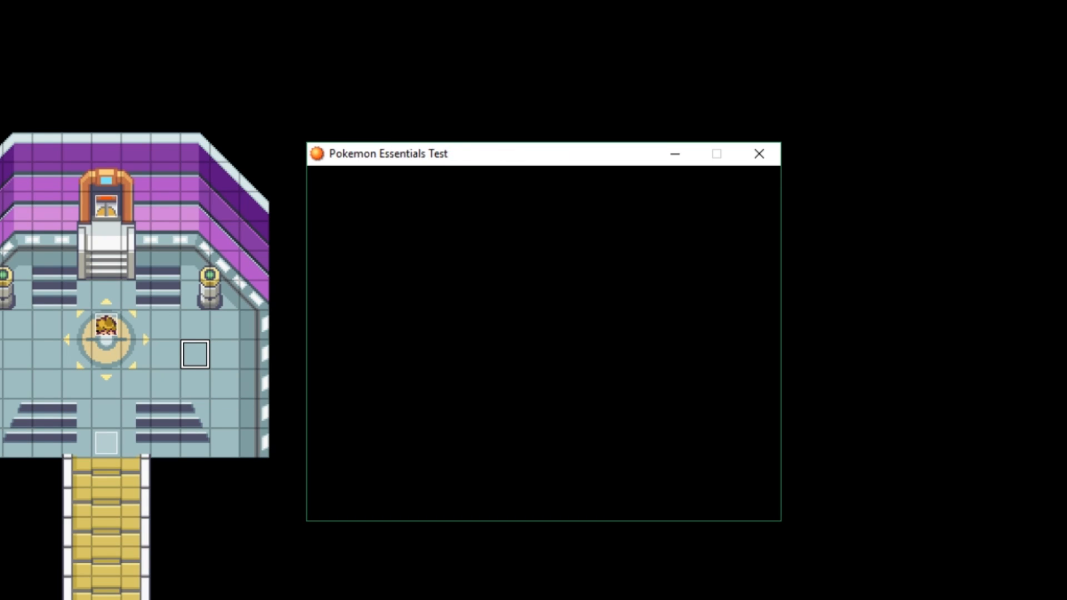
key(Return)
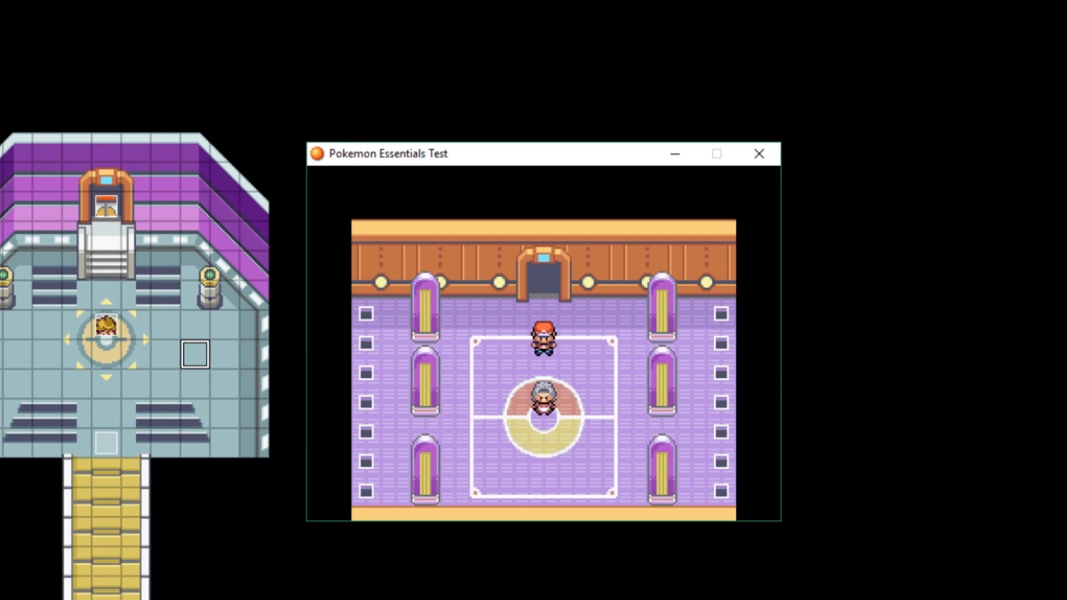
Walk the player out of the purple room and along the corridor to the Elite Four member in the next room.
key(Up)
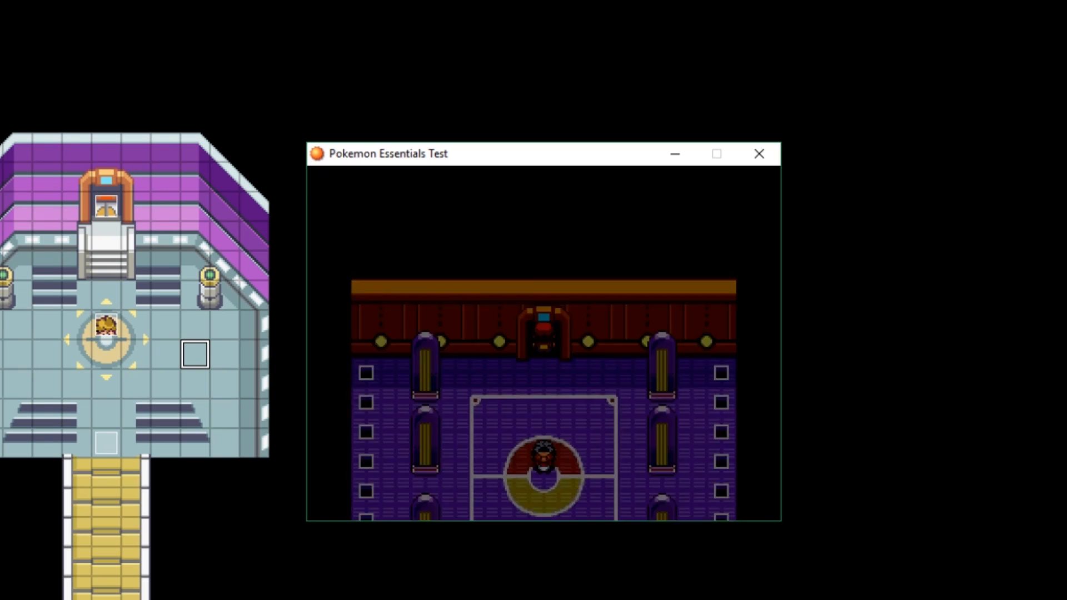
key(Left)
key(Down)
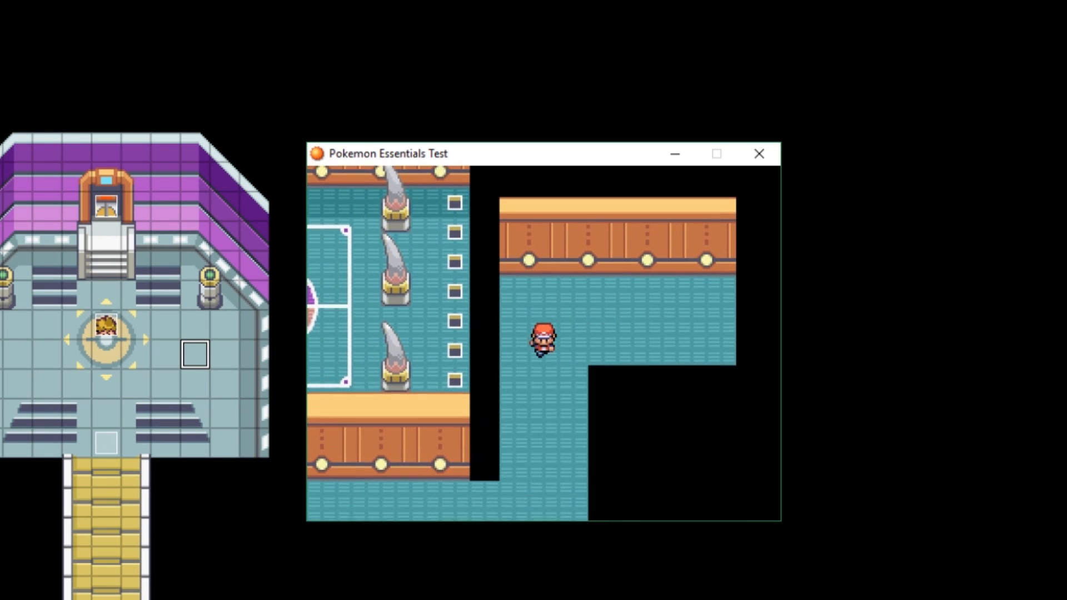
key(Left)
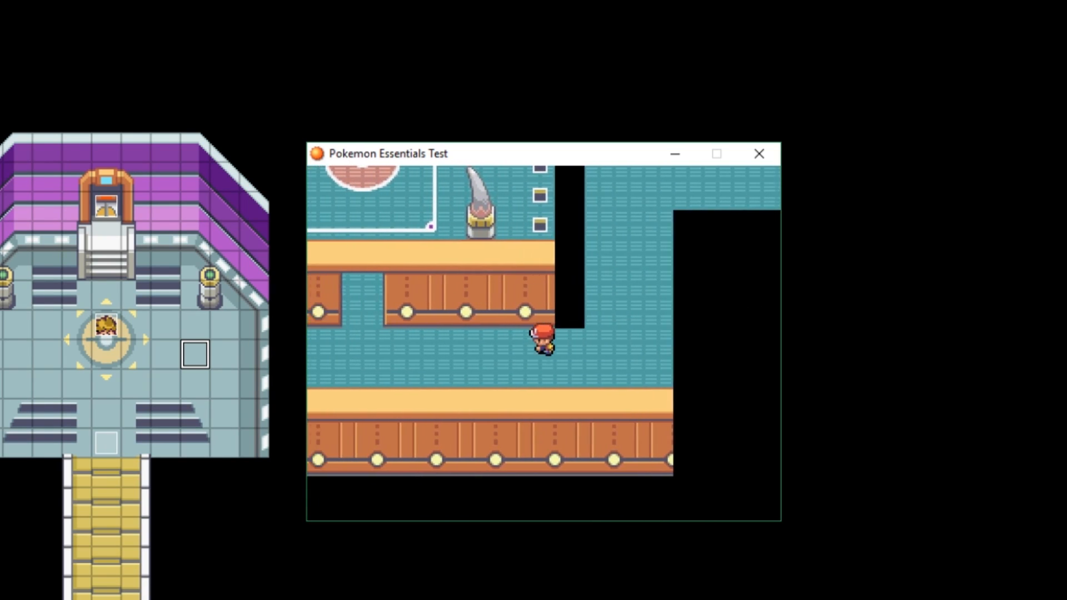
key(Up)
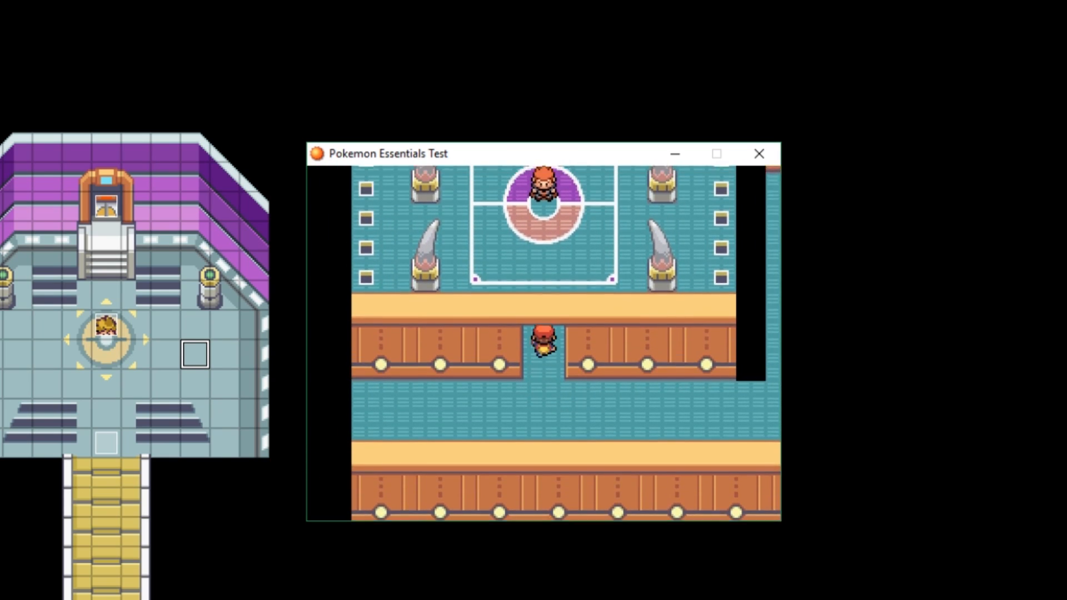
key(Up)
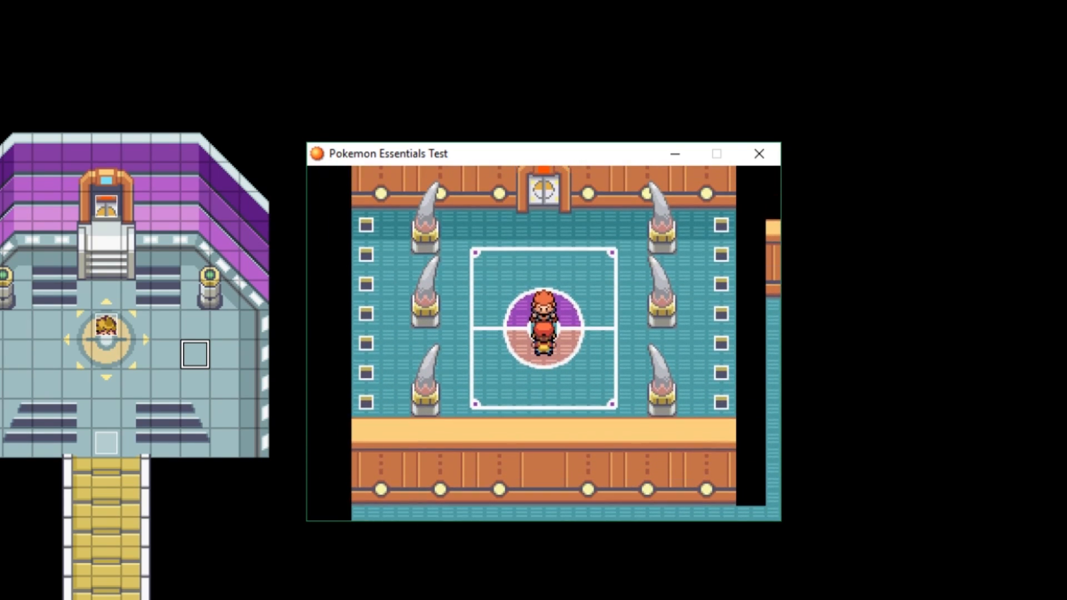
Talk to the Elite Four member and play through the battle and its dialogue.
key(Return)
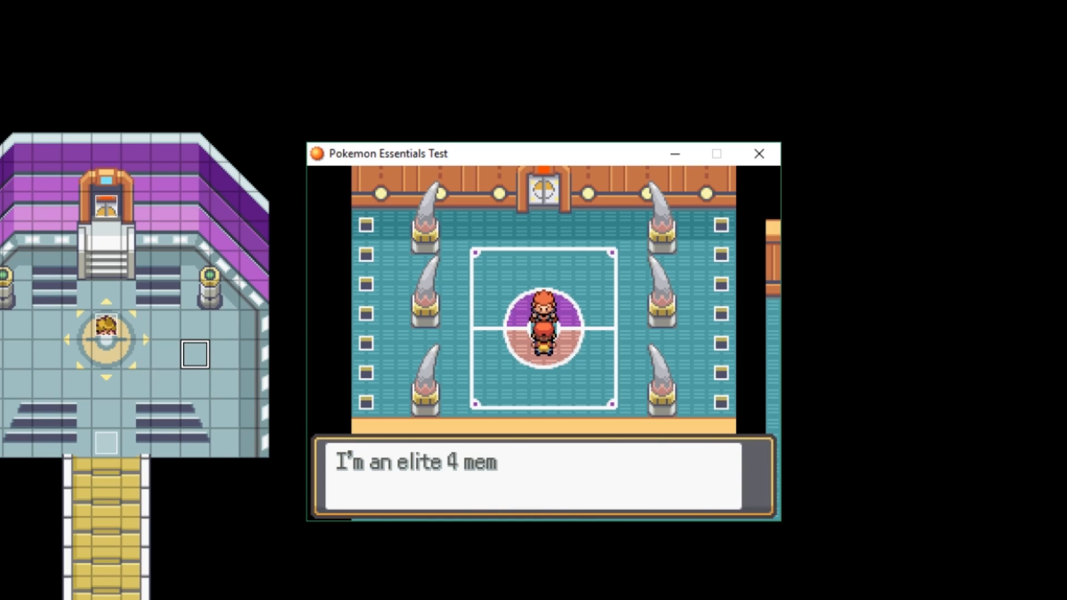
key(Return)
key(Return)
key(Return)
key(Return)
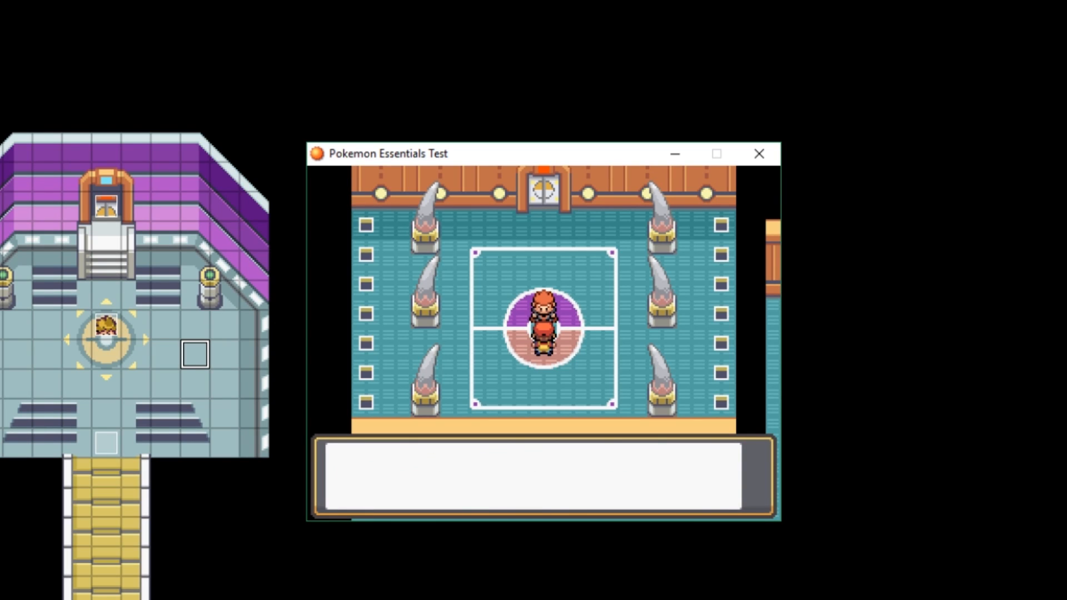
key(Return)
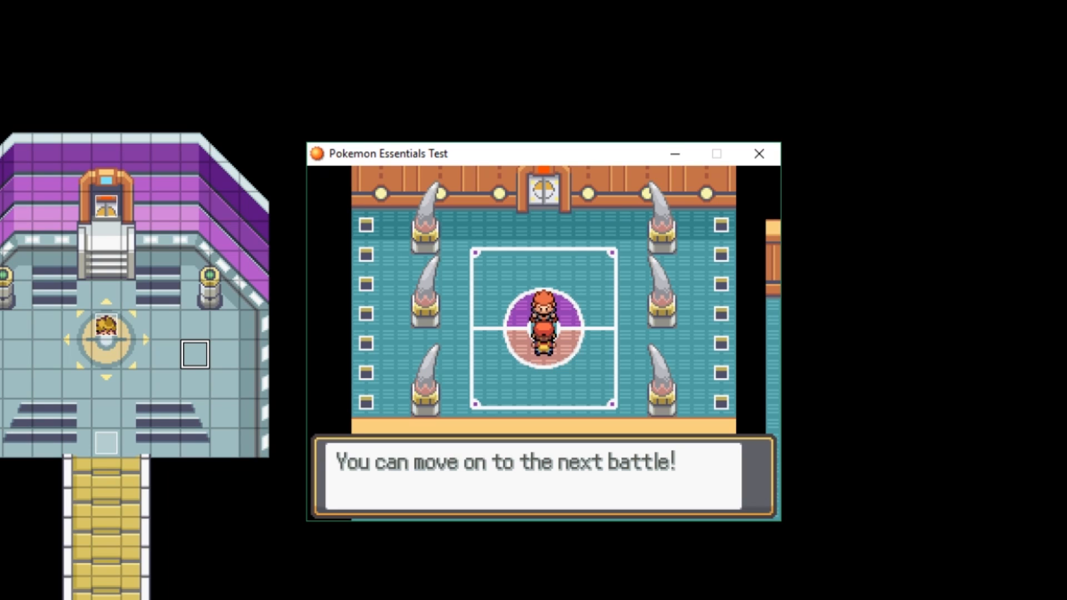
key(Return)
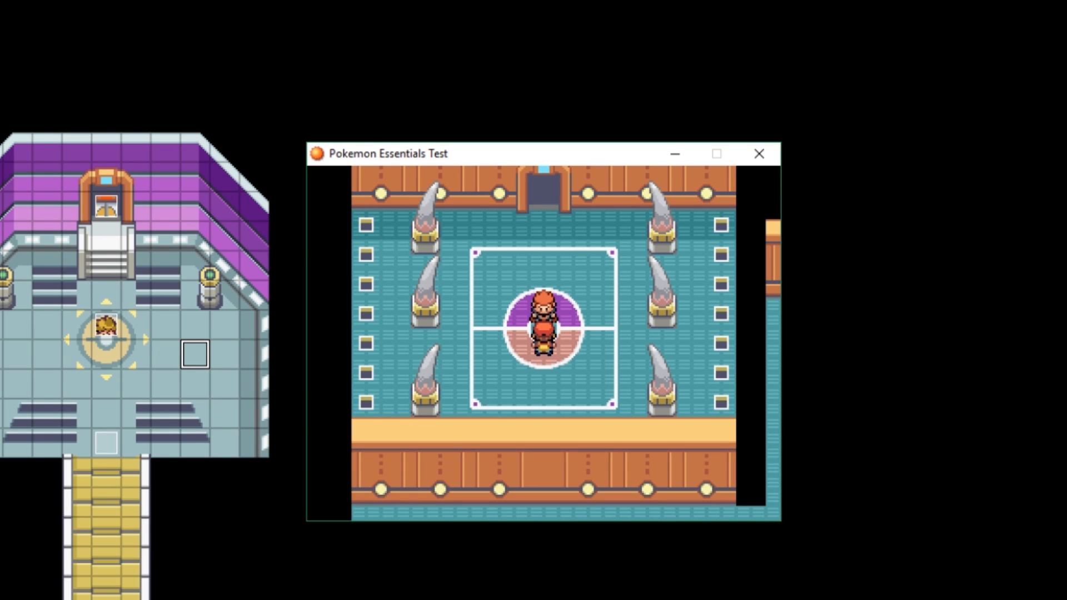
Walk through the open doorway and up the champion room's walkway to trigger the champion event.
key(Up)
key(Up)
key(Up)
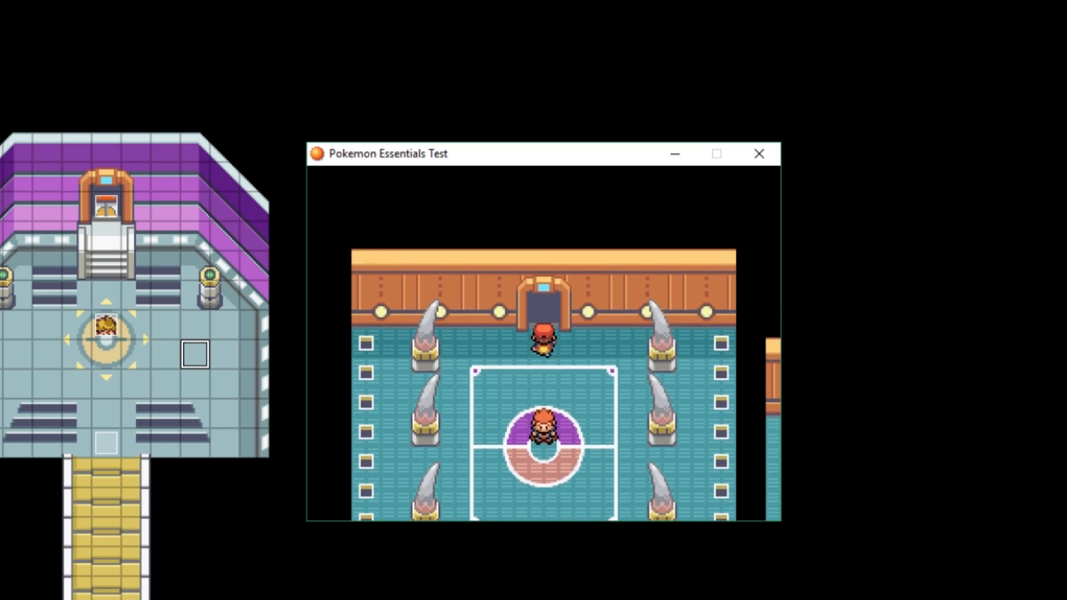
key(Up)
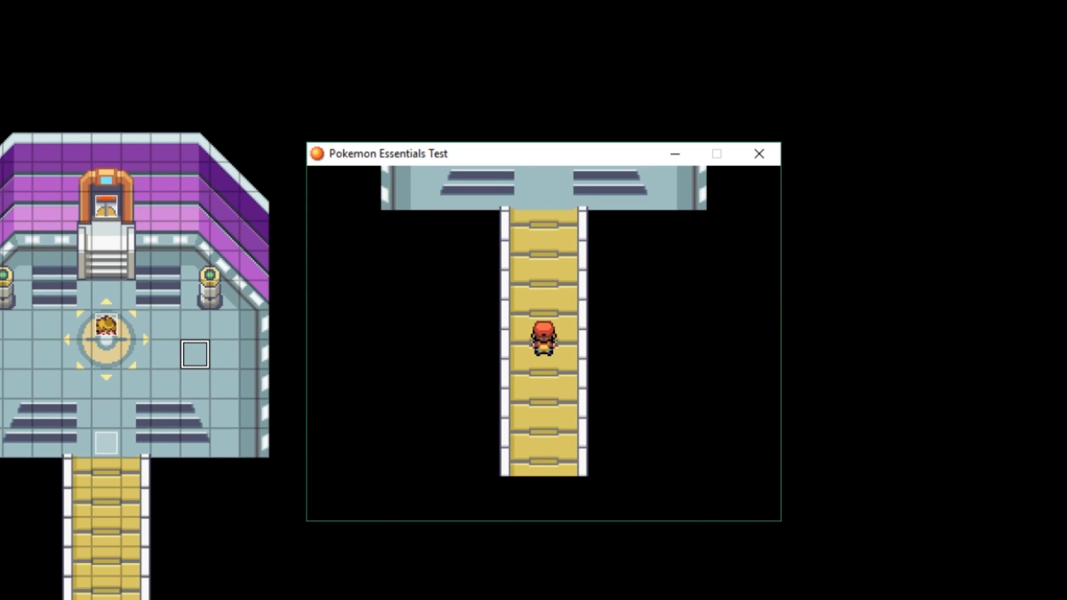
key(Up)
key(Up)
key(Up)
key(Up)
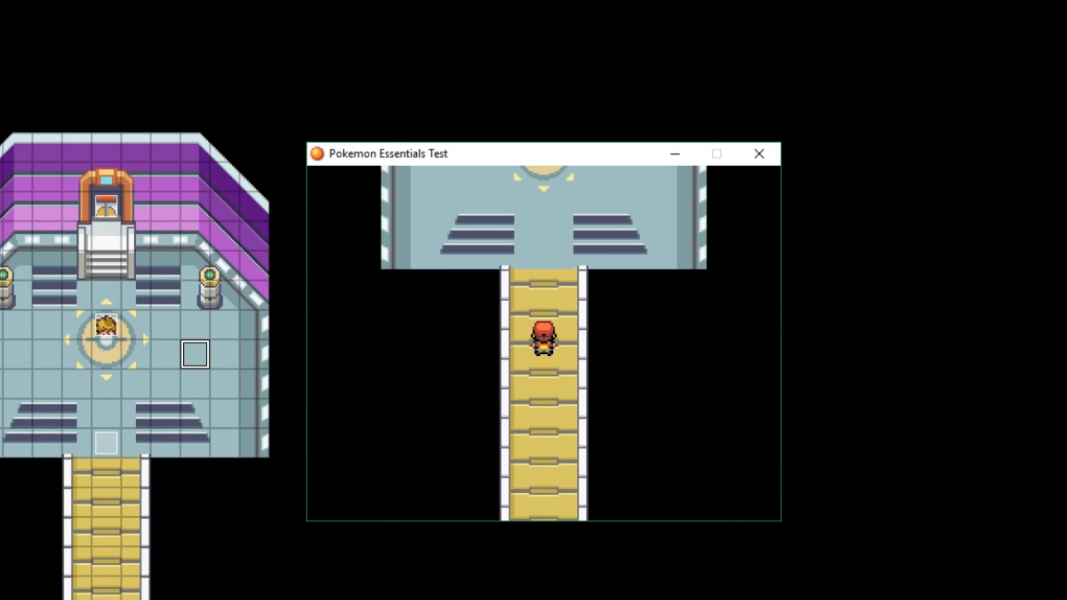
key(Up)
key(Up)
key(Up)
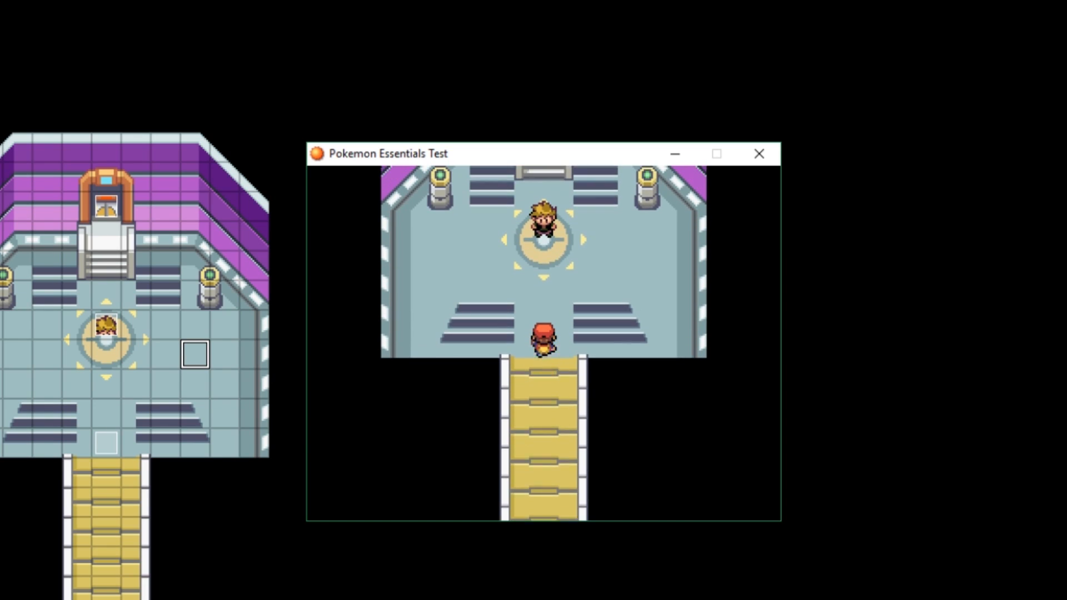
key(Up)
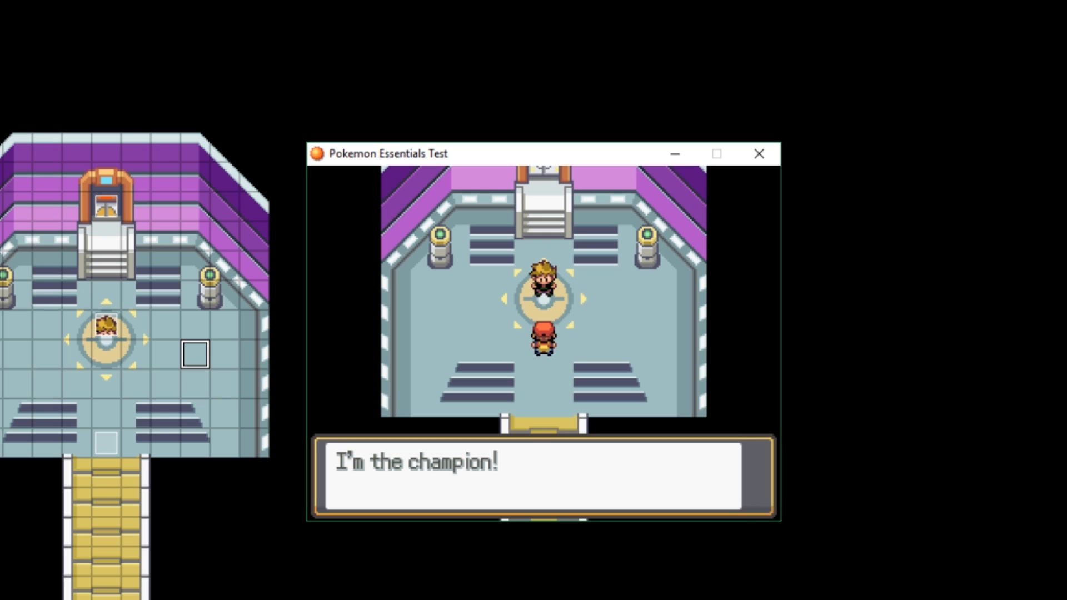
Start the battle against Champion Blue and choose to treat it as won.
key(Return)
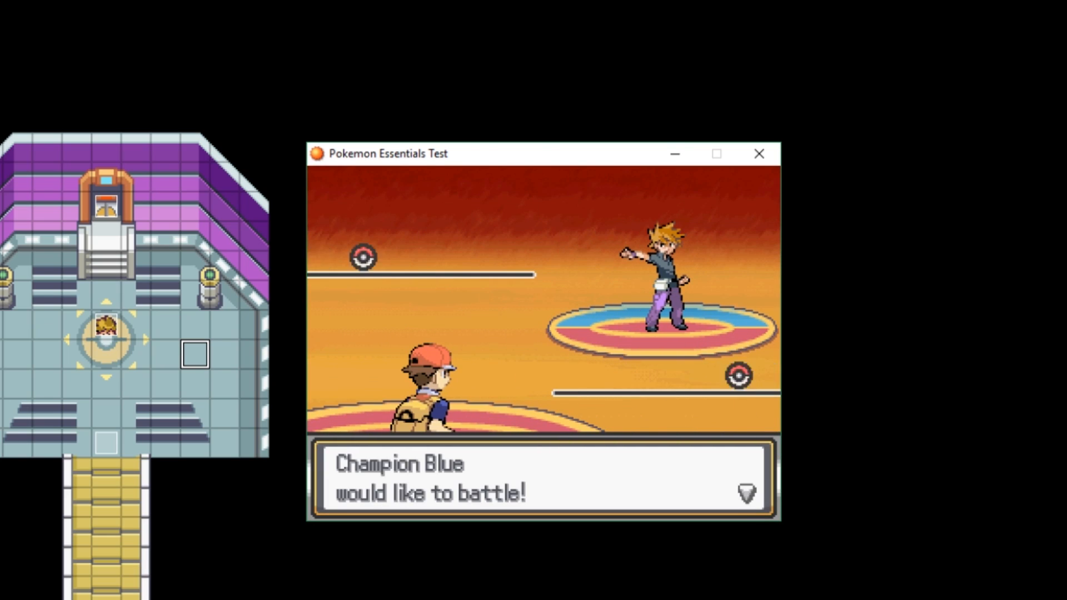
key(Return)
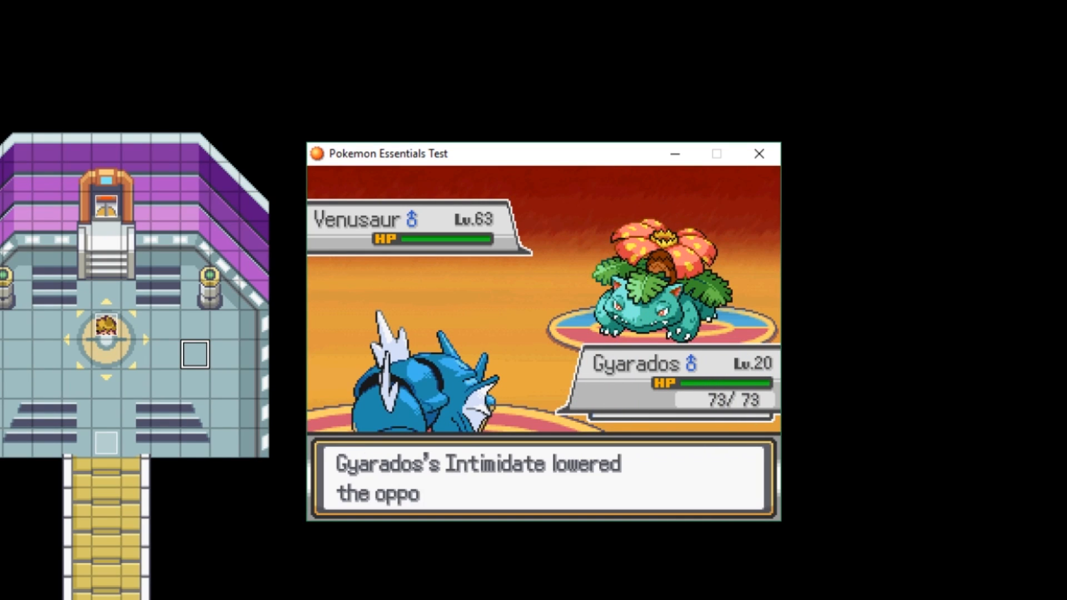
key(Right)
key(Return)
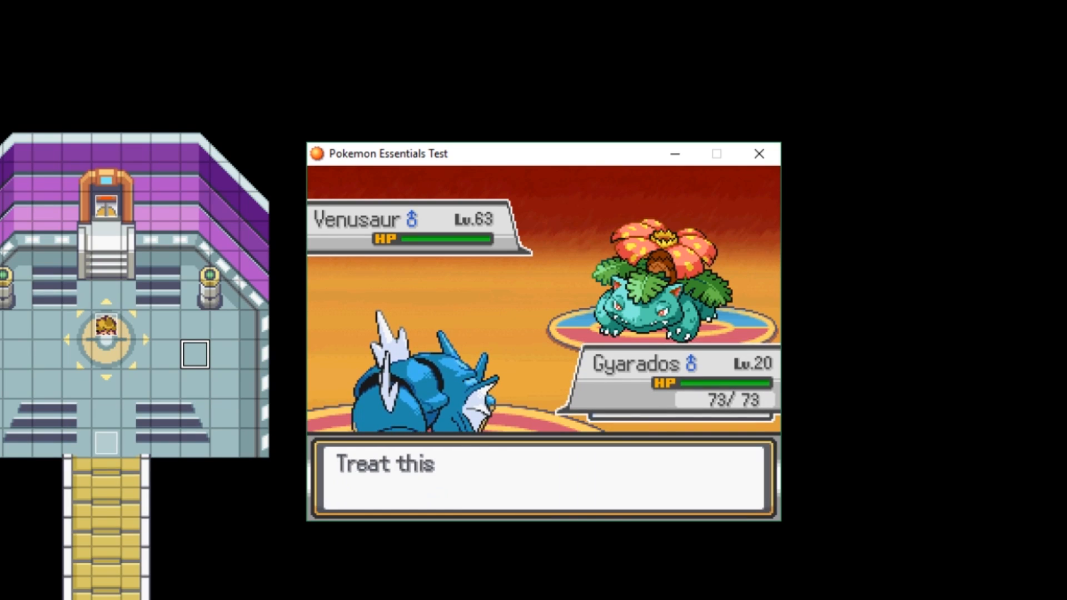
key(Return)
key(Return)
key(Return)
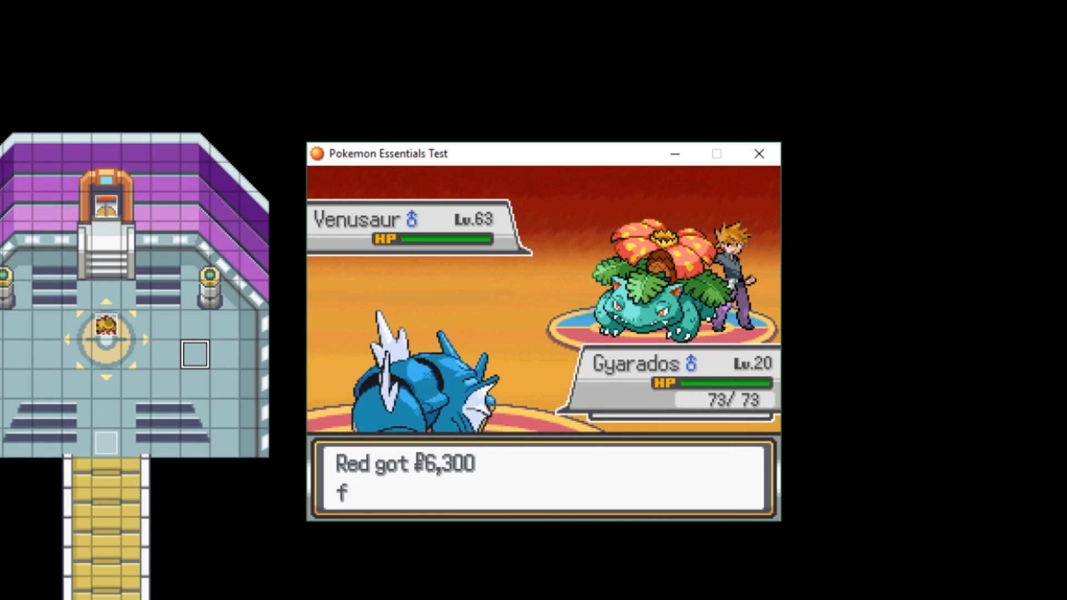
Advance through the champion's post-battle messages and let the event carry the player into the Hall of Fame.
key(Return)
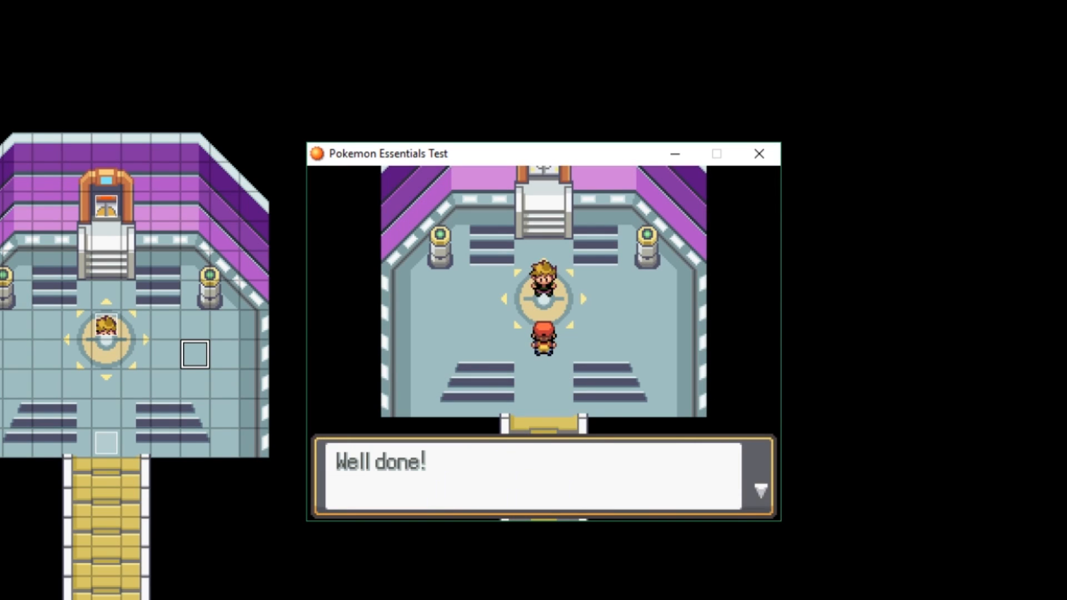
key(Return)
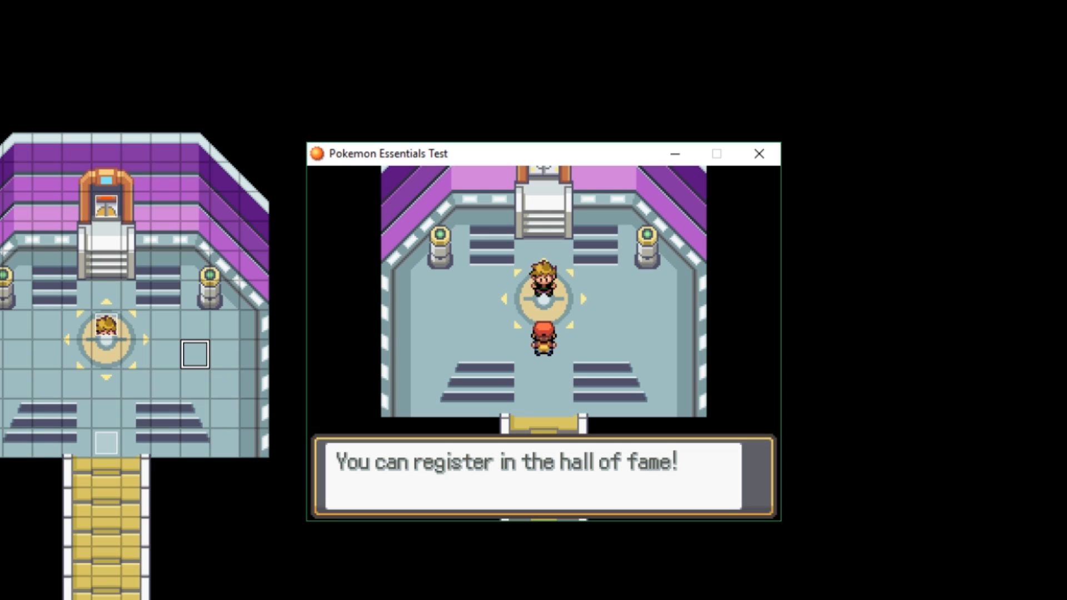
key(Return)
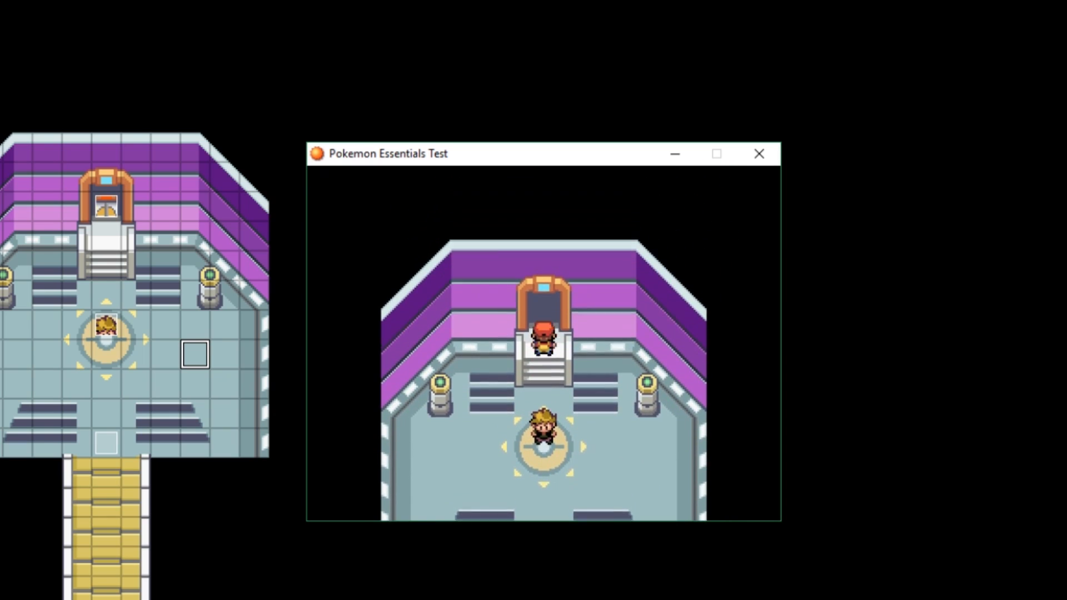
key(Up)
key(Up)
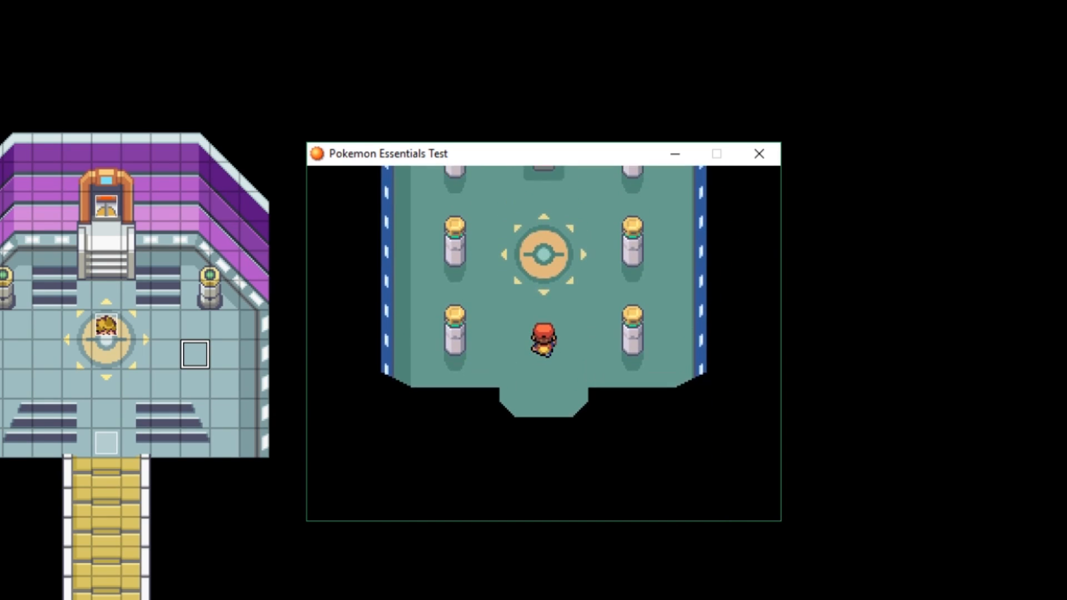
Play through the Hall of Fame registration up to the closing scene, and close the playtest.
key(Return)
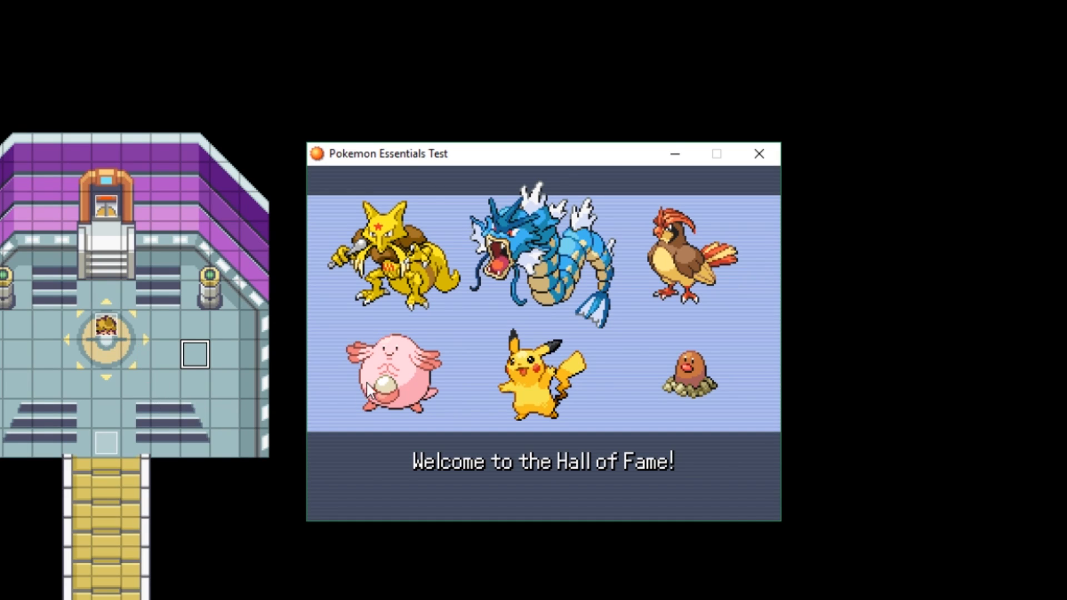
key(Return)
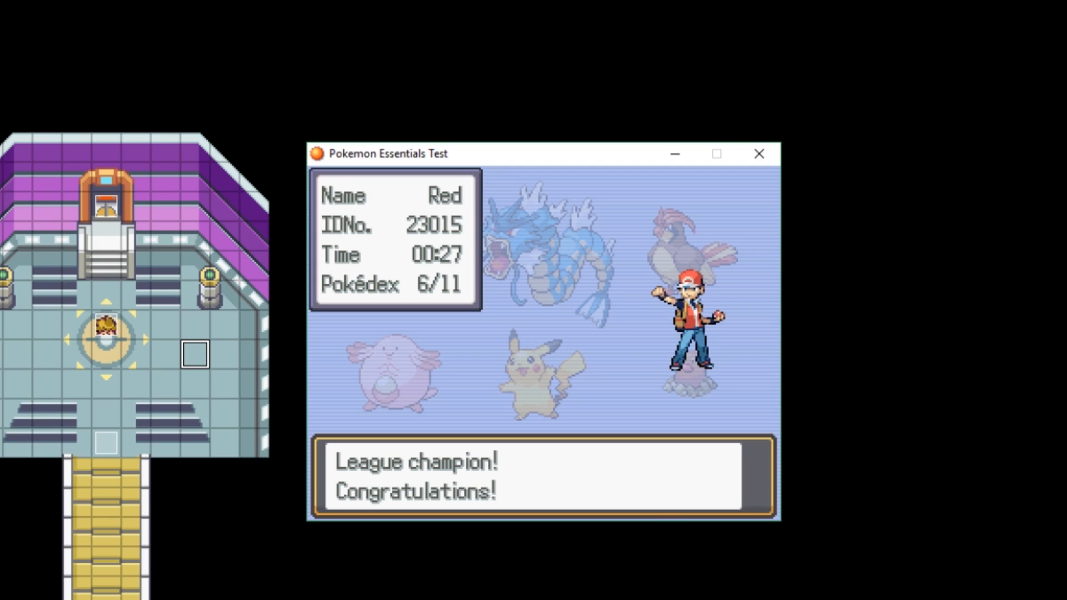
key(Return)
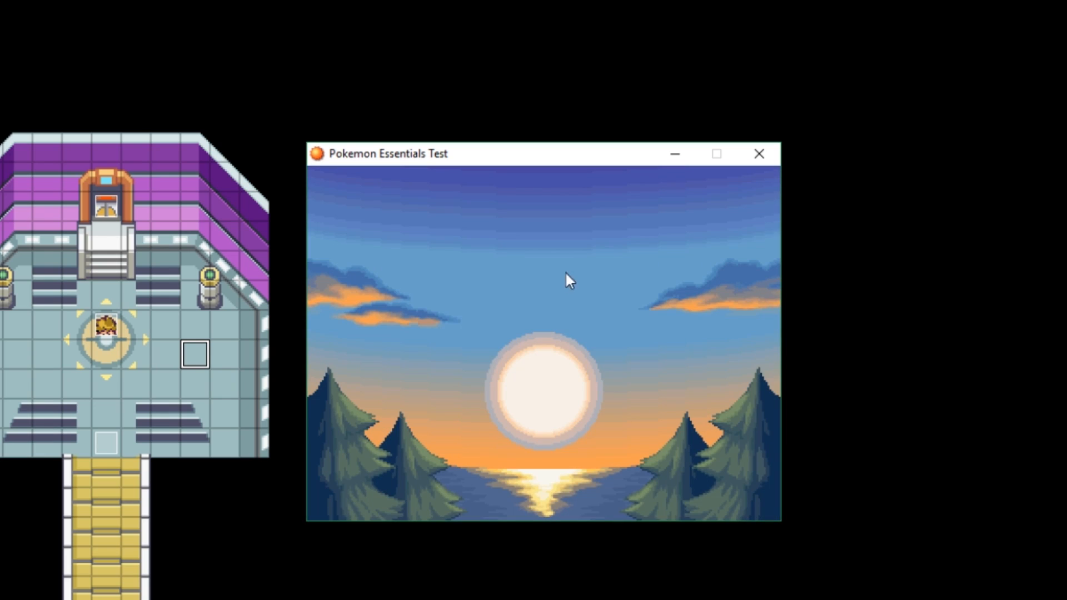
click(755, 160)
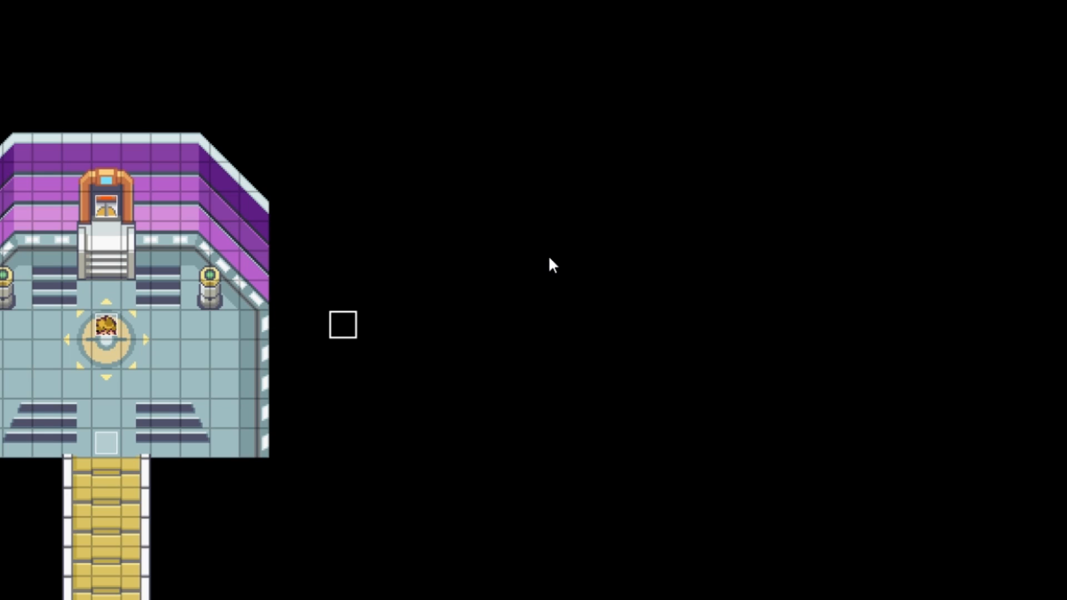
double_click(100, 327)
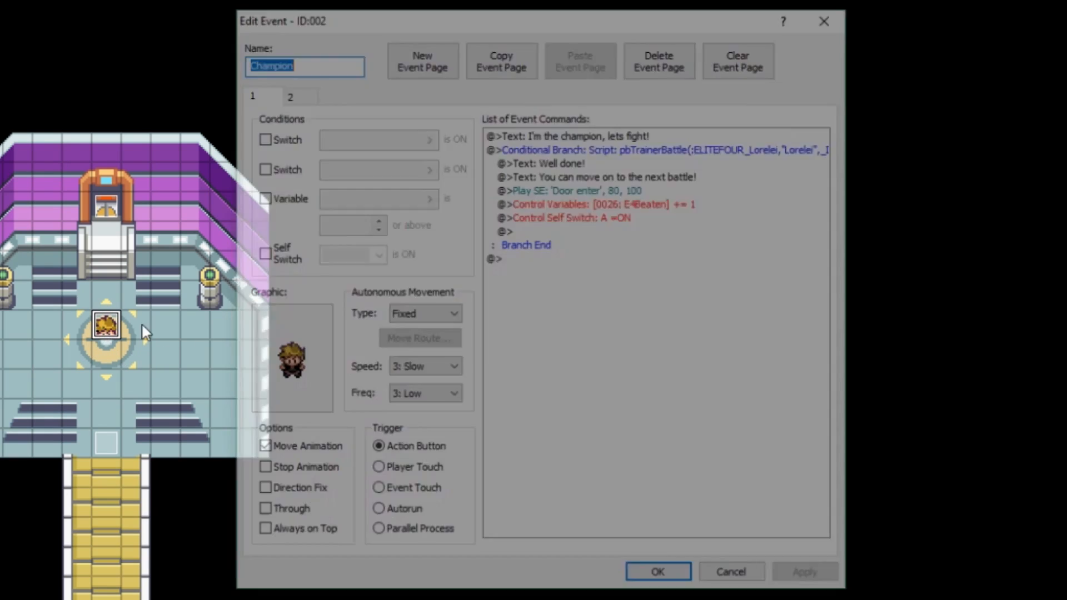
click(292, 95)
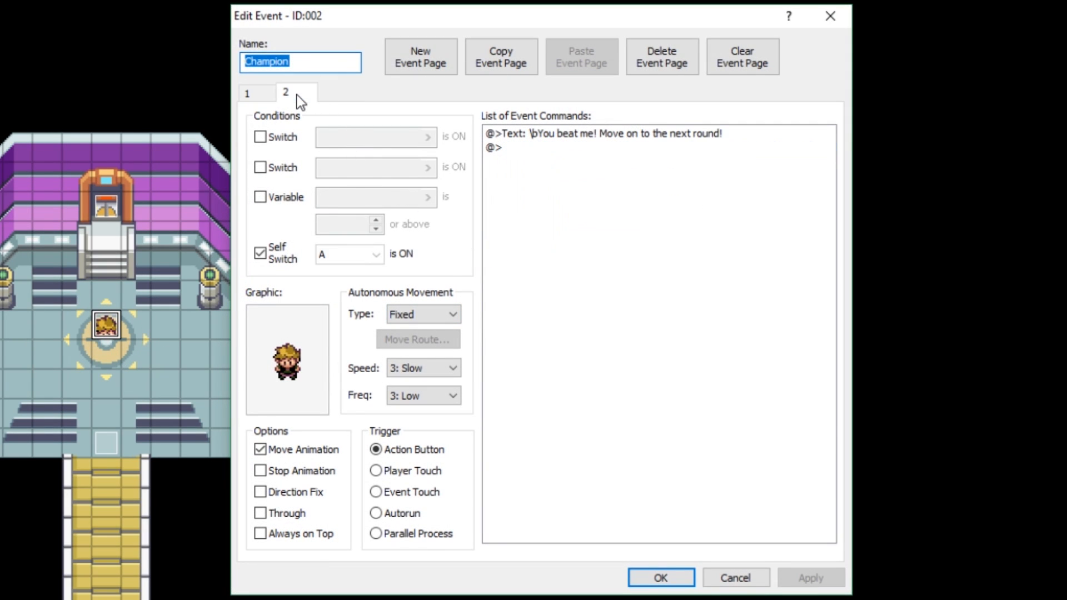
click(655, 67)
click(498, 61)
click(584, 55)
click(260, 137)
click(361, 138)
click(658, 95)
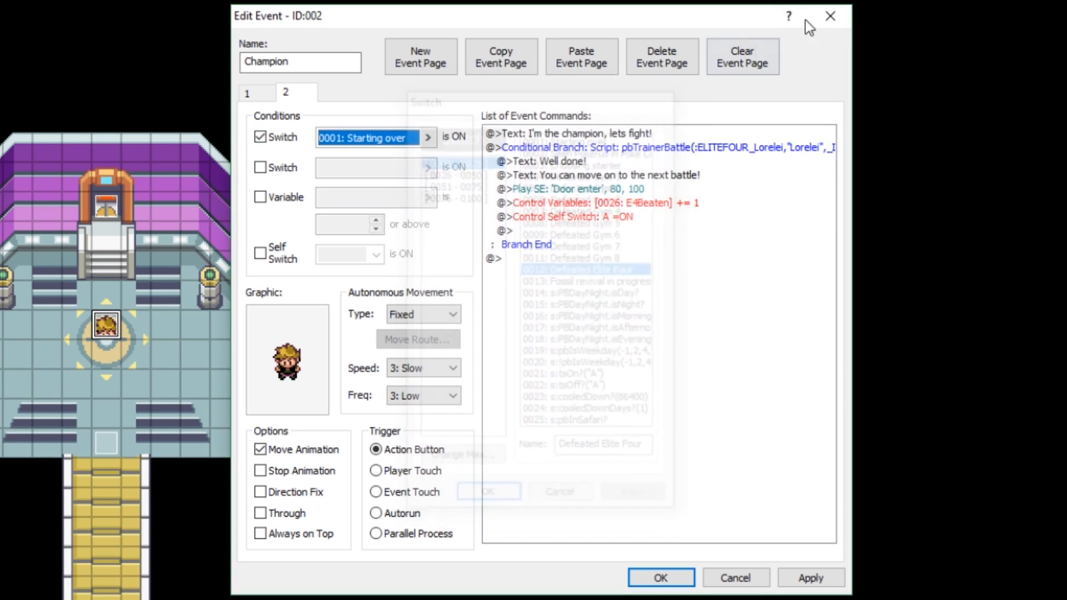
click(830, 15)
Duplicate the E4 event's page as page 2 and condition it on switch 0012: Defeated Elite Four being ON.
double_click(106, 444)
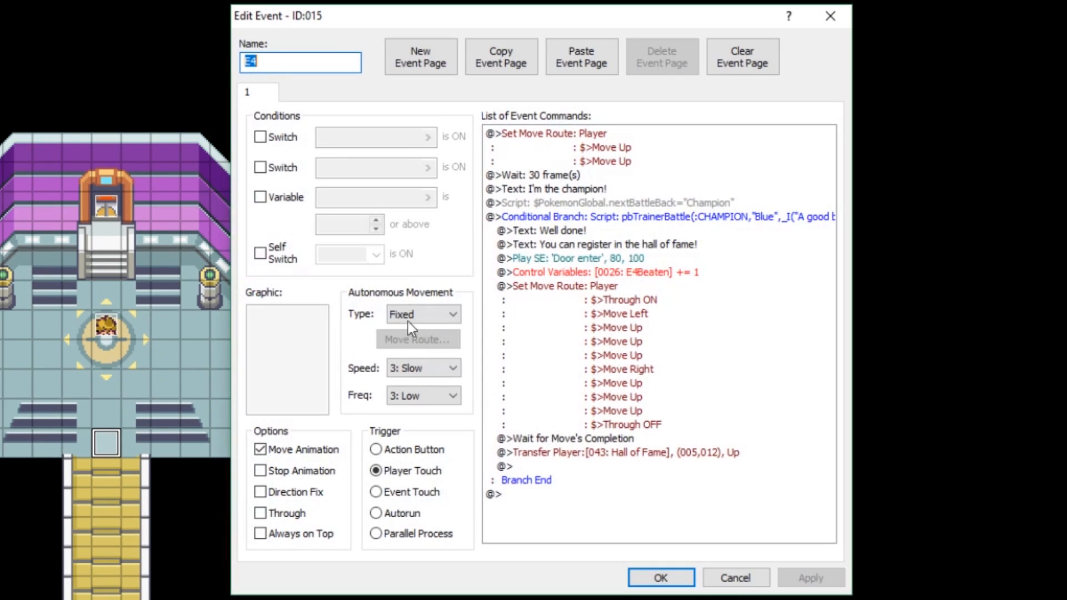
click(497, 63)
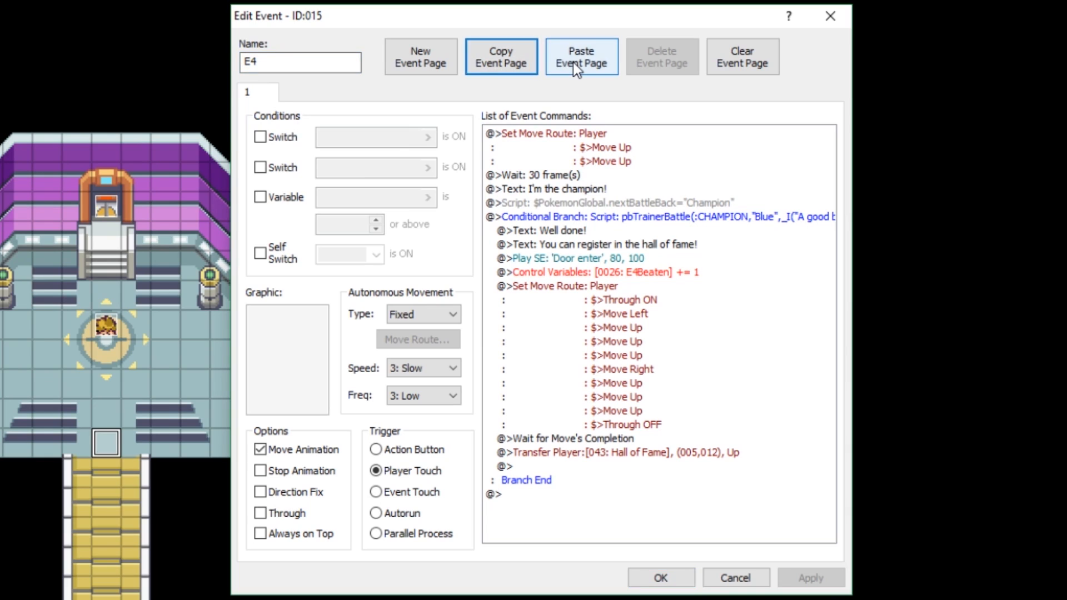
click(572, 63)
click(260, 136)
click(353, 138)
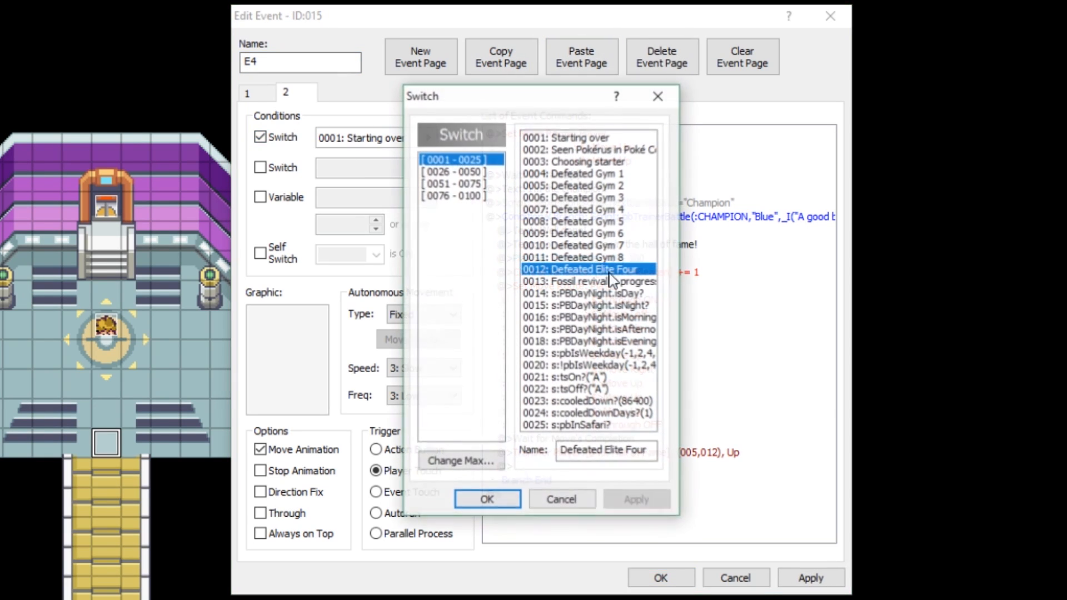
click(489, 503)
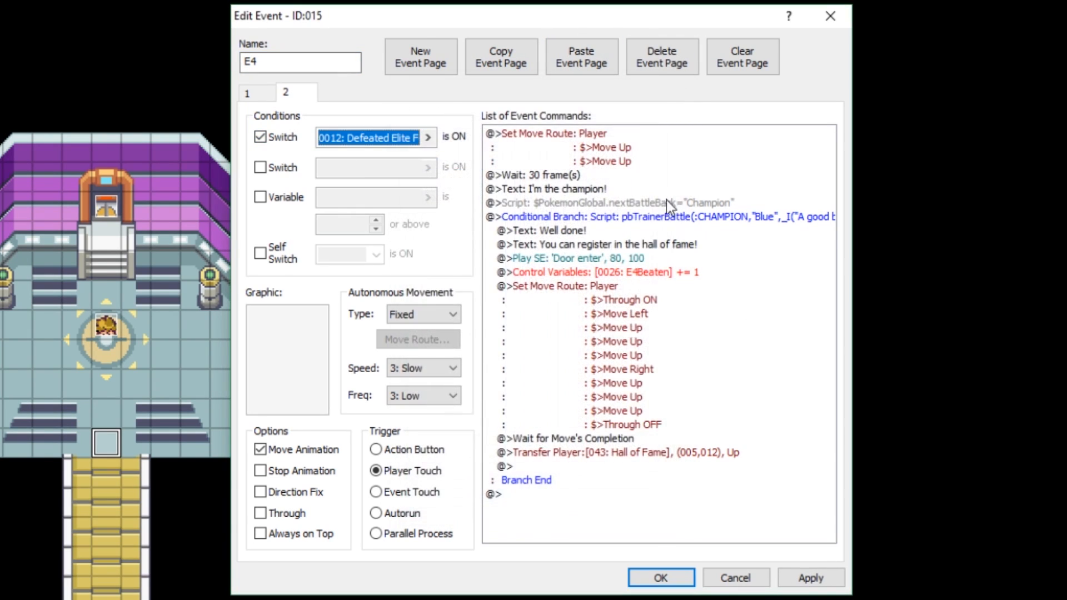
Set the numeric argument of champion Blue's pbTrainerBattle script to 1 in page 2's conditional branch.
right_click(642, 212)
click(689, 238)
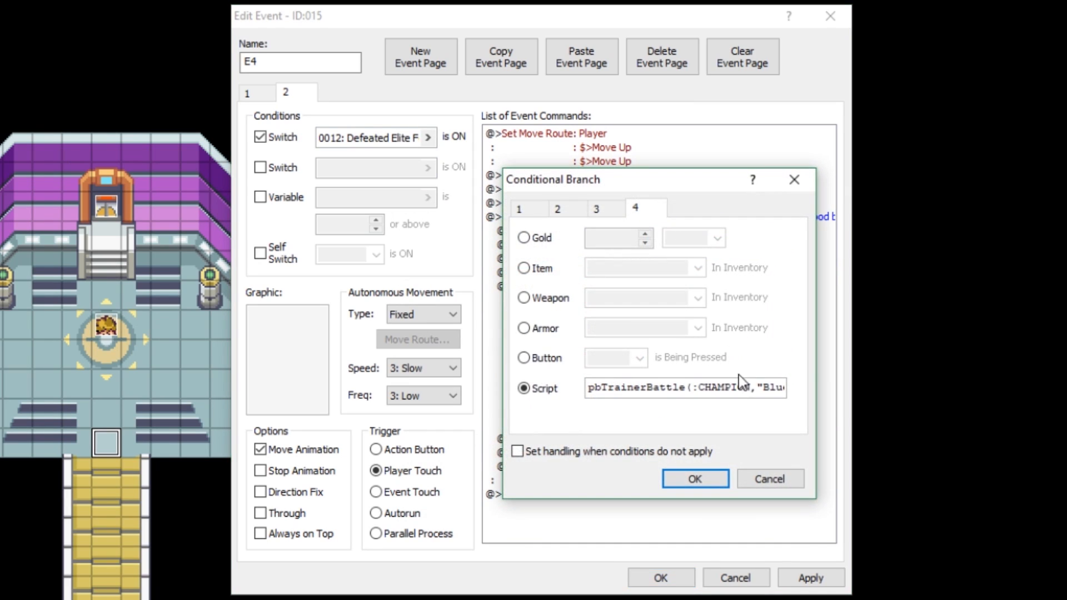
drag(756, 388, 877, 393)
key(Left)
key(BackSpace)
text(1)
click(696, 480)
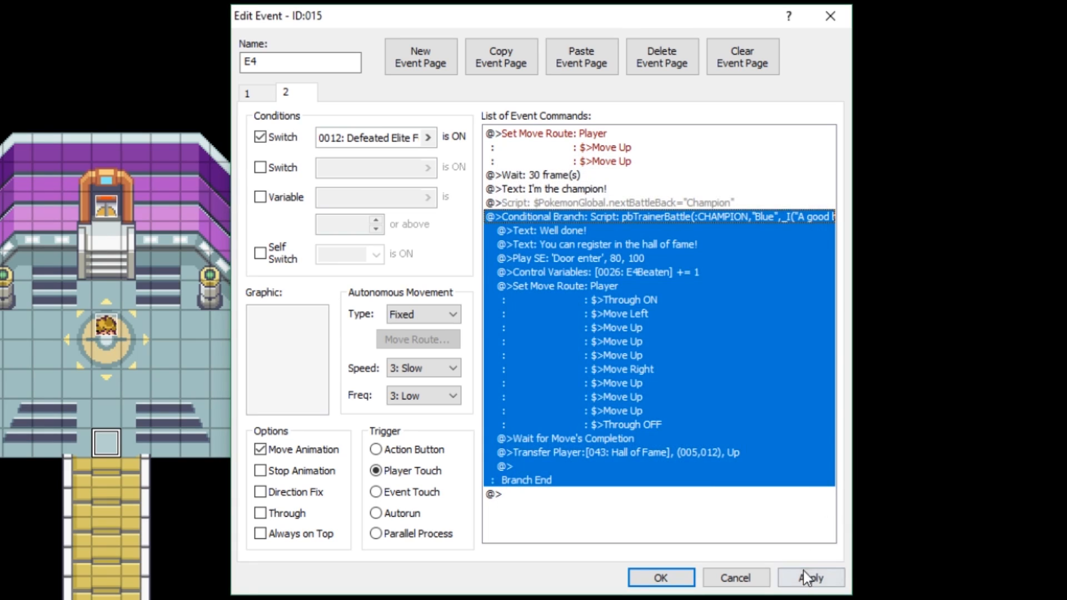
Save the E4 event, and open the Hall of Fame map's autorun event to review its pbHallOfFameEntry and Scene_Credits script commands.
click(809, 577)
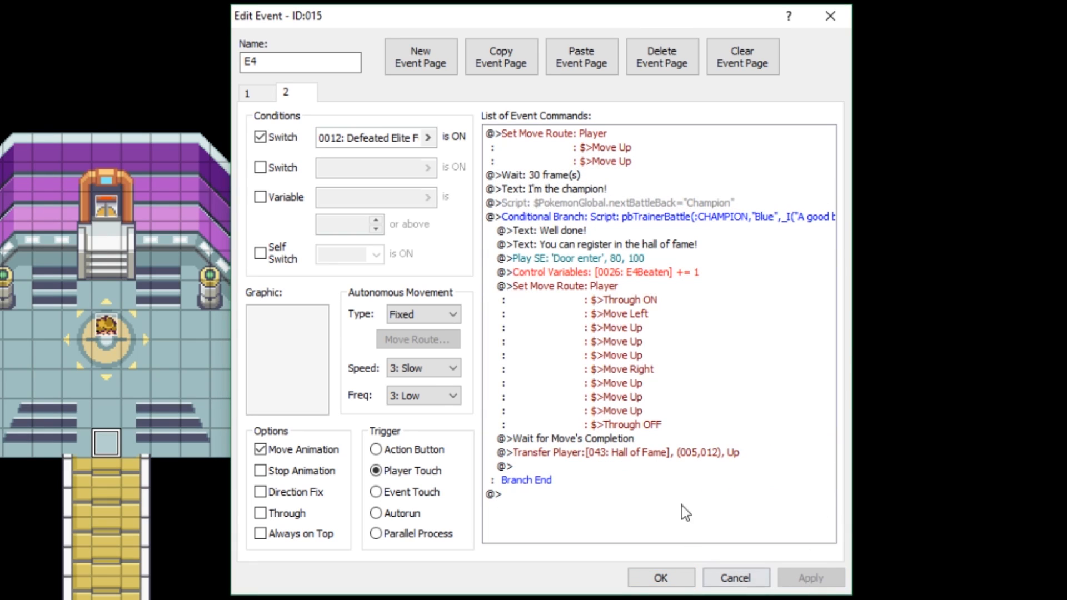
click(660, 578)
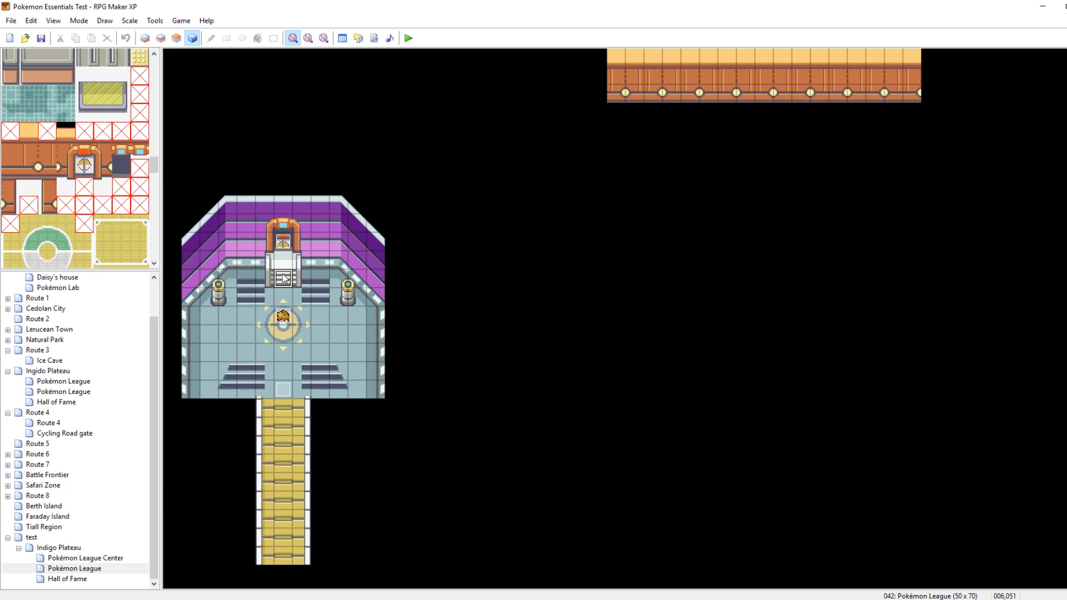
click(83, 580)
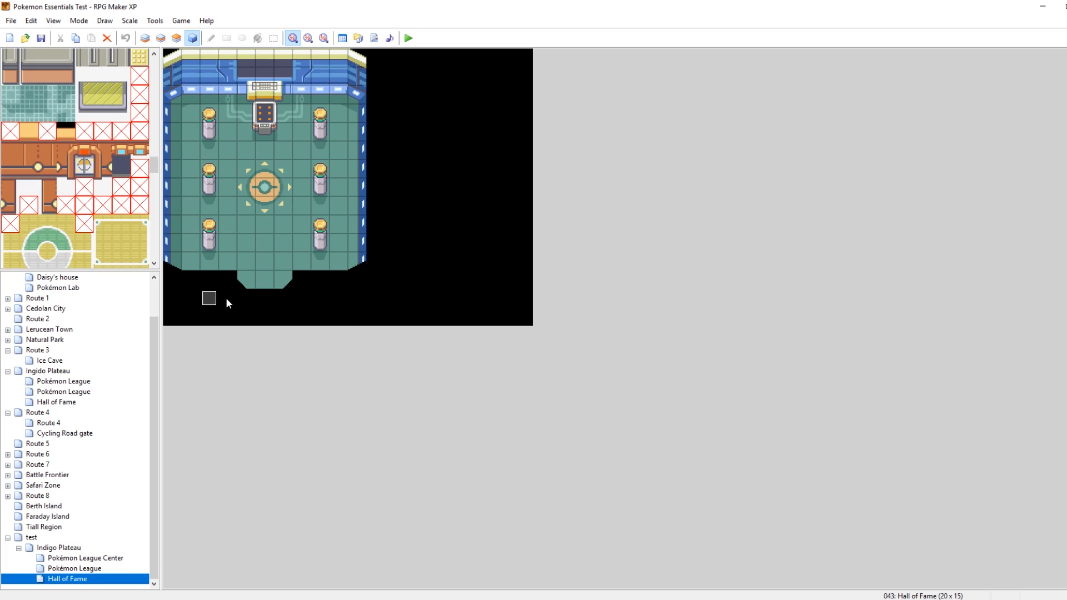
double_click(210, 299)
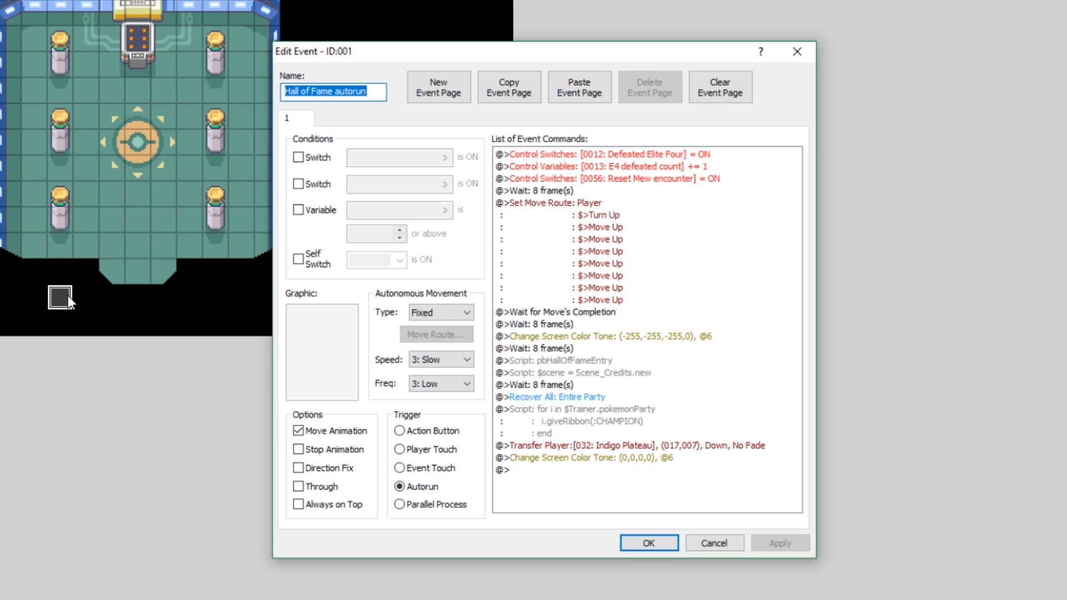
click(562, 362)
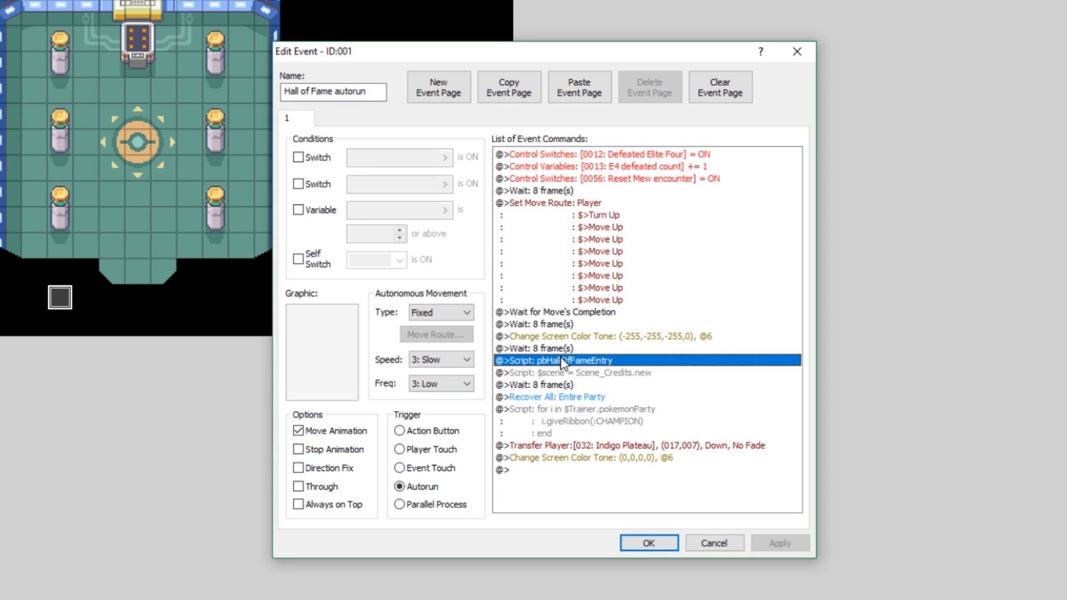
click(595, 373)
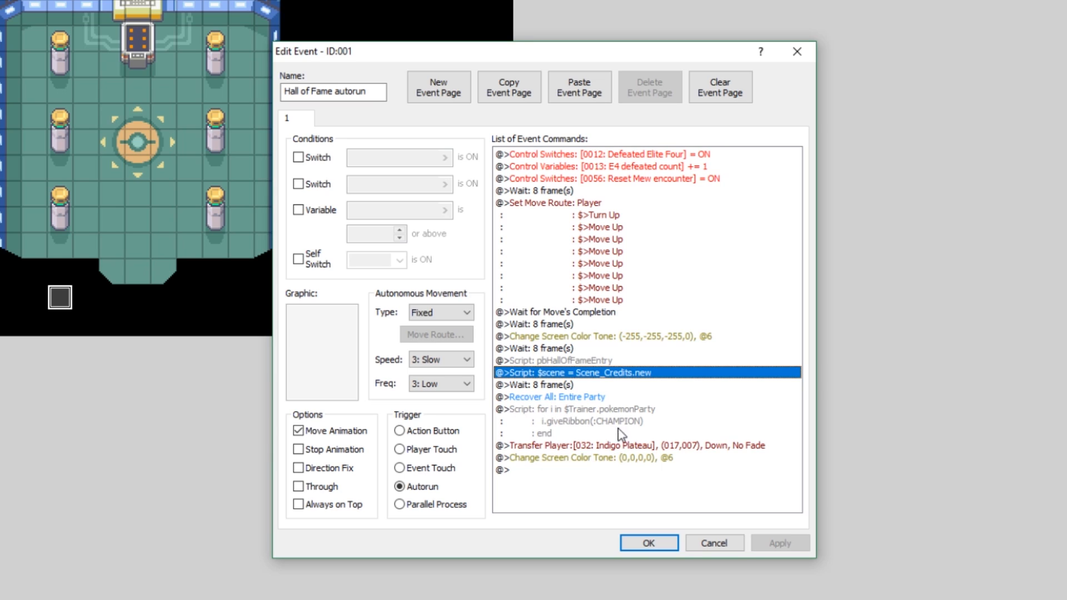
Change the Hall of Fame autorun's Transfer Player destination to \PN's house at (025,007), and save the event.
click(599, 442)
right_click(599, 442)
click(633, 472)
click(617, 270)
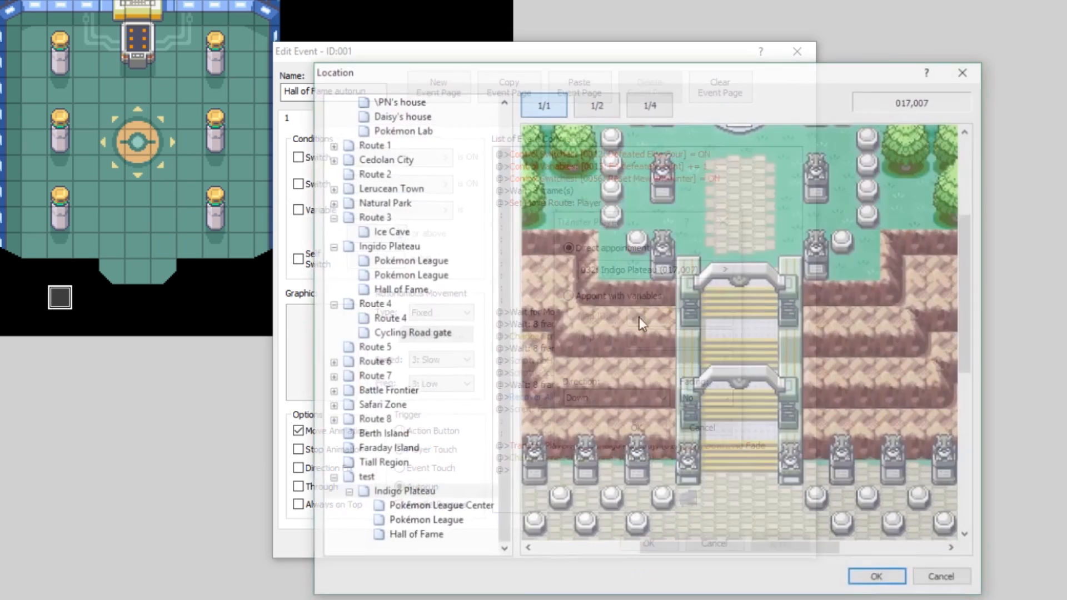
scroll(508, 451, up, 1)
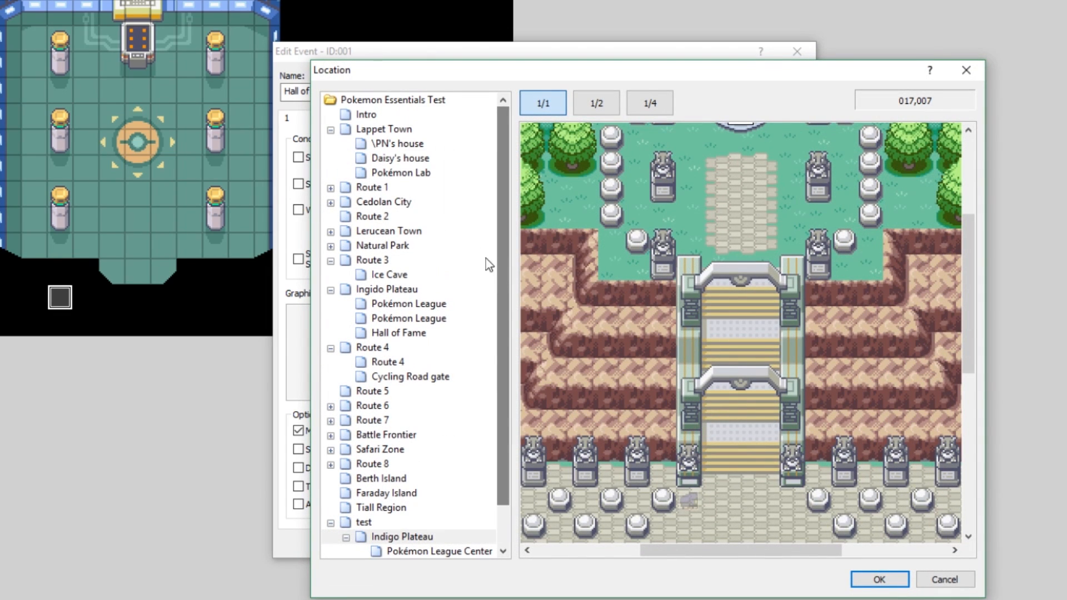
click(388, 143)
drag(775, 542, 849, 542)
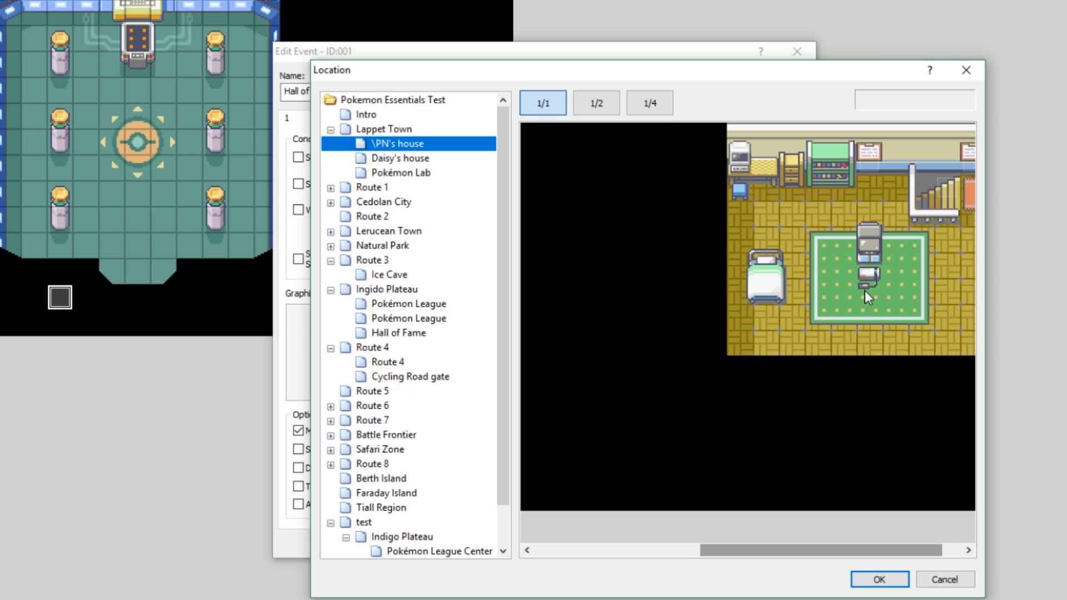
click(868, 291)
click(868, 316)
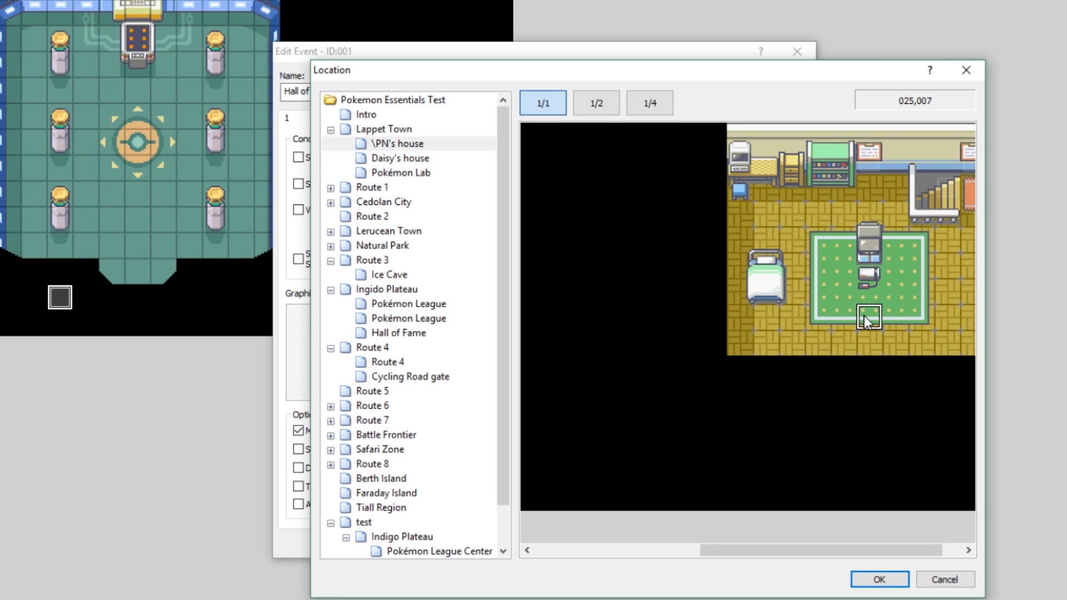
click(878, 580)
click(637, 427)
click(792, 544)
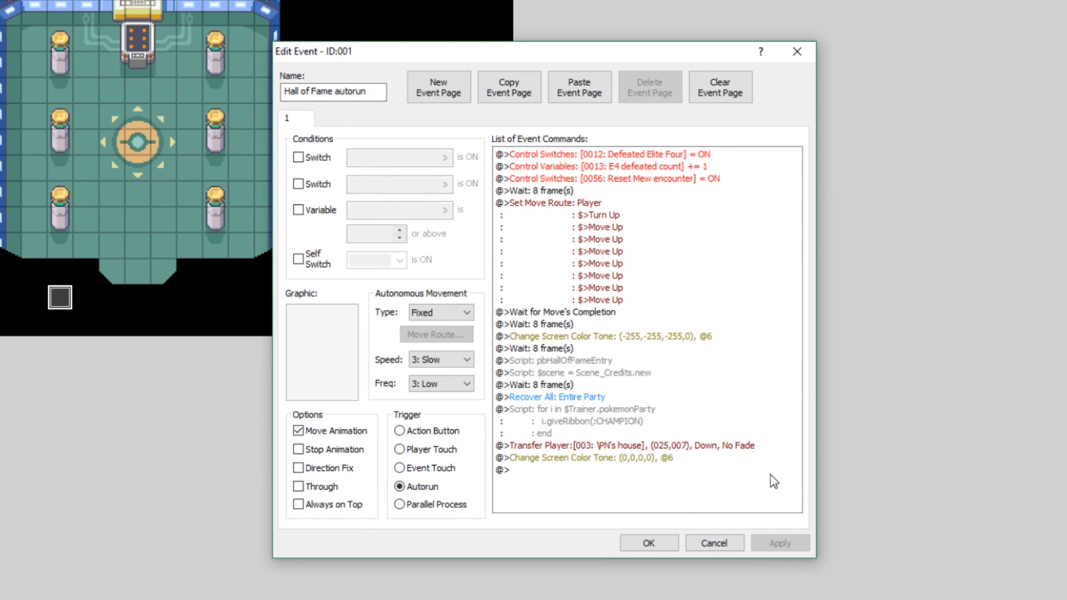
click(668, 542)
double_click(372, 232)
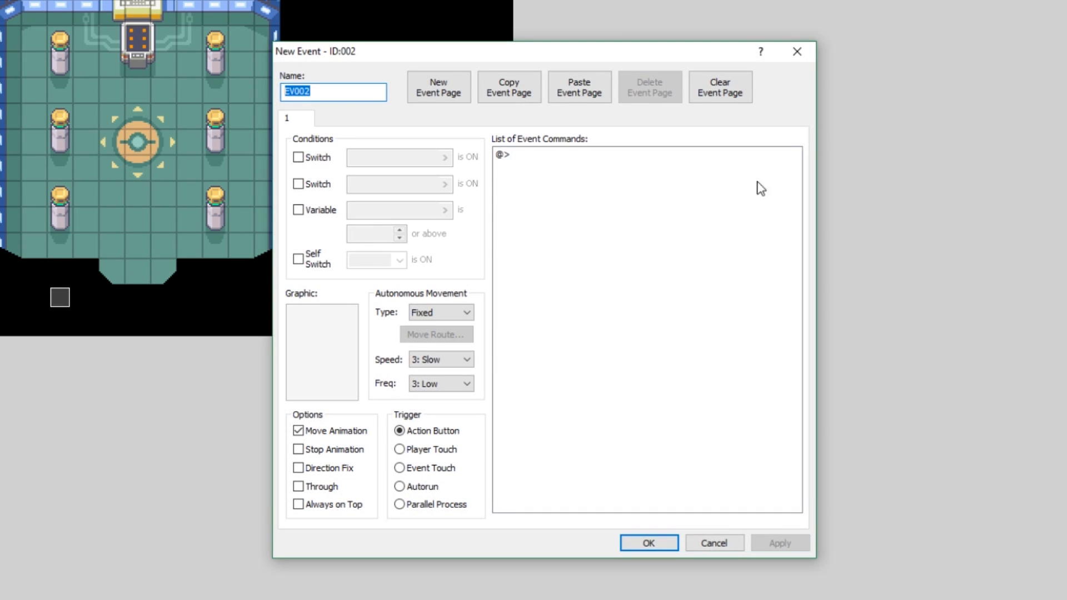
click(796, 51)
double_click(384, 155)
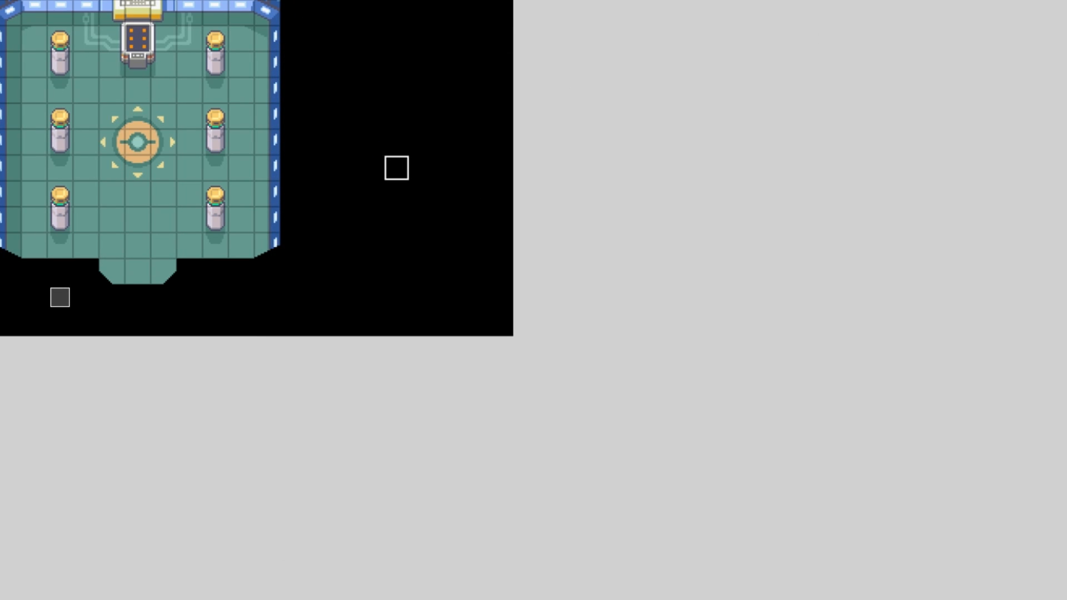
Open the Scene_Credits script and examine the background, music, scroll speed, frequency and colour settings at its beginning.
key(F11)
drag(347, 168, 347, 195)
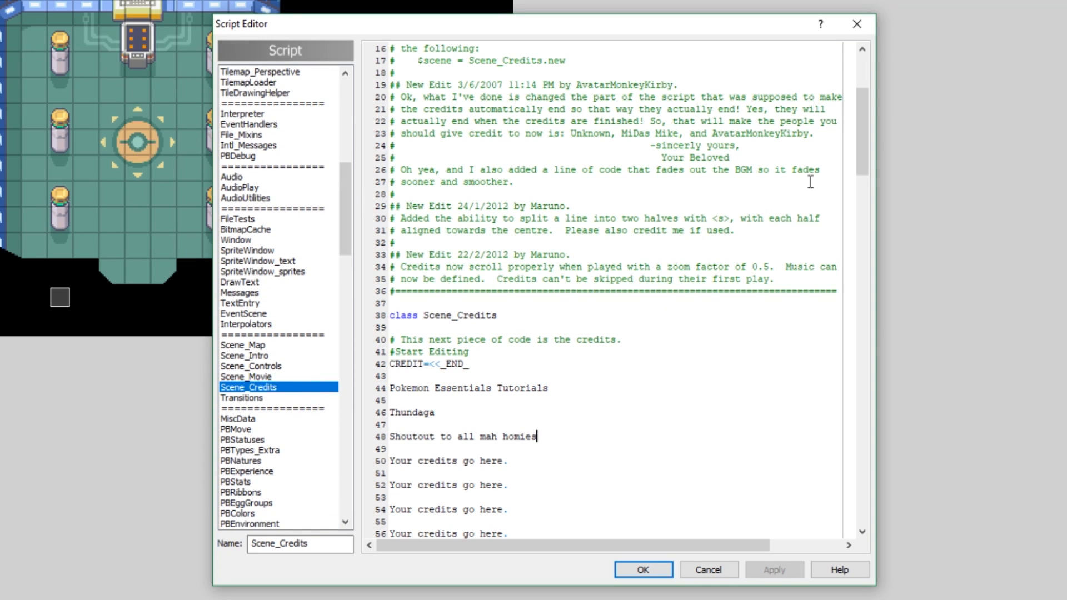
drag(867, 135, 868, 106)
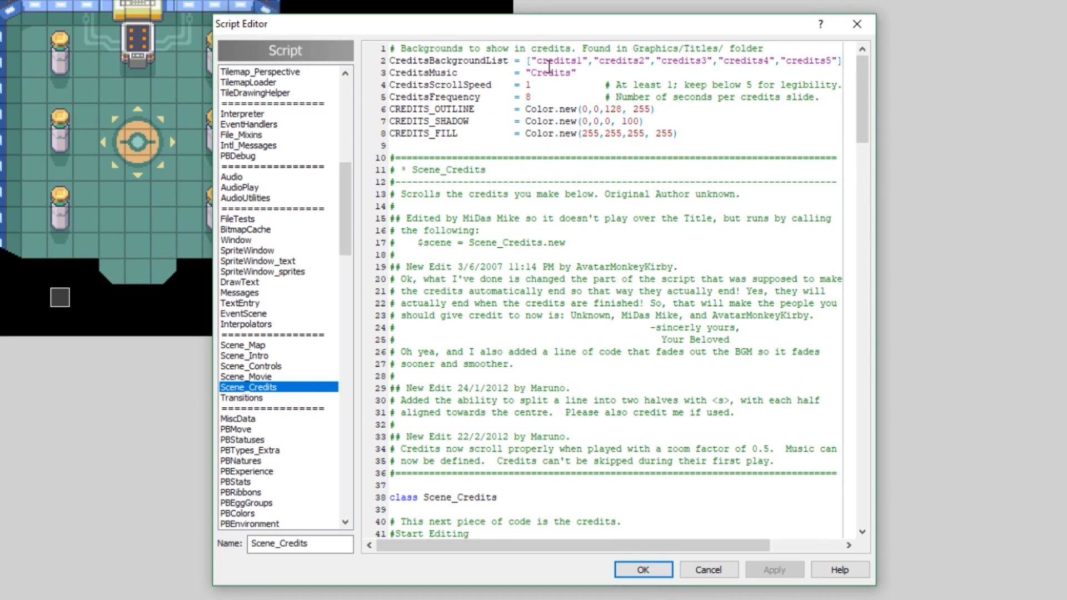
double_click(431, 61)
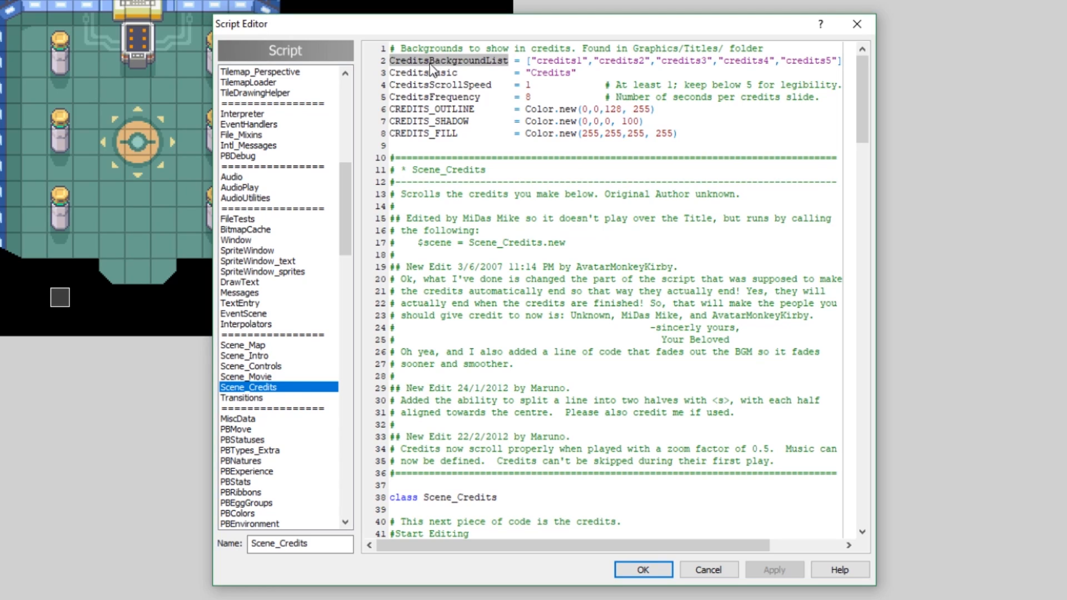
double_click(432, 73)
double_click(431, 84)
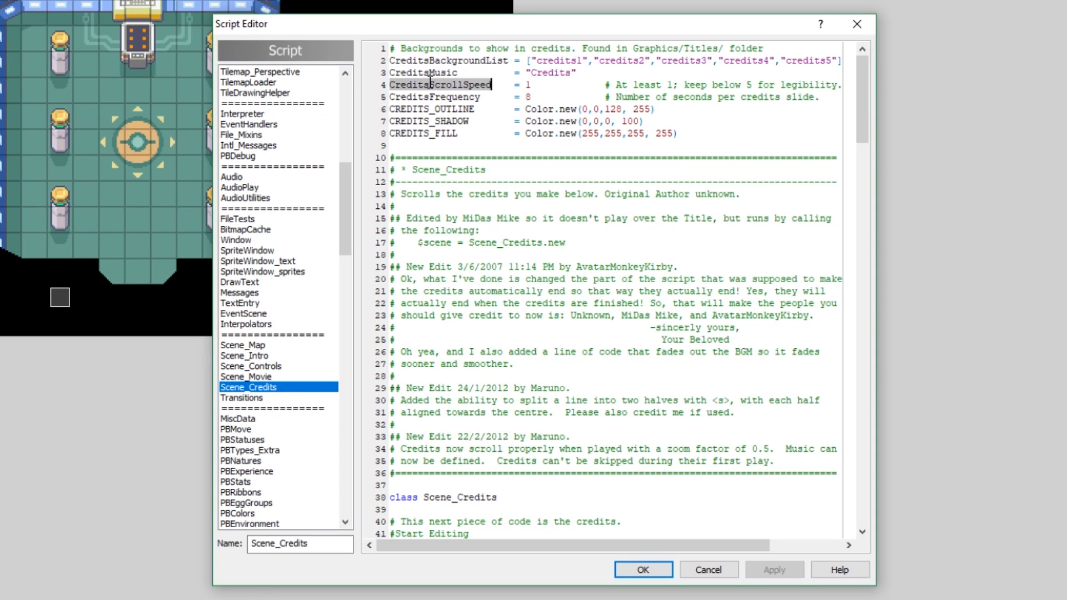
double_click(429, 97)
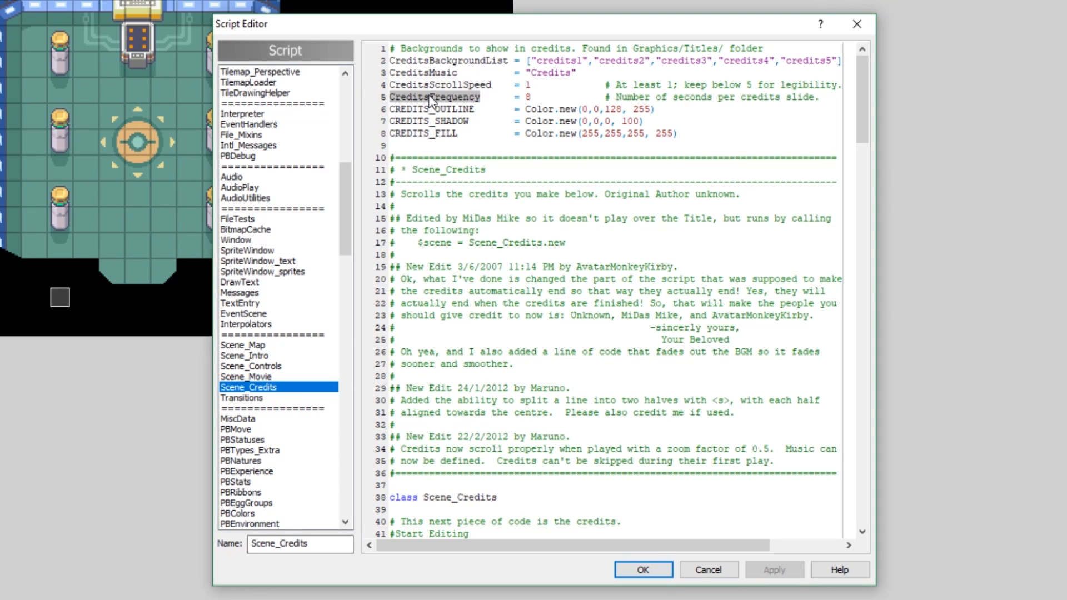
double_click(428, 109)
triple_click(428, 121)
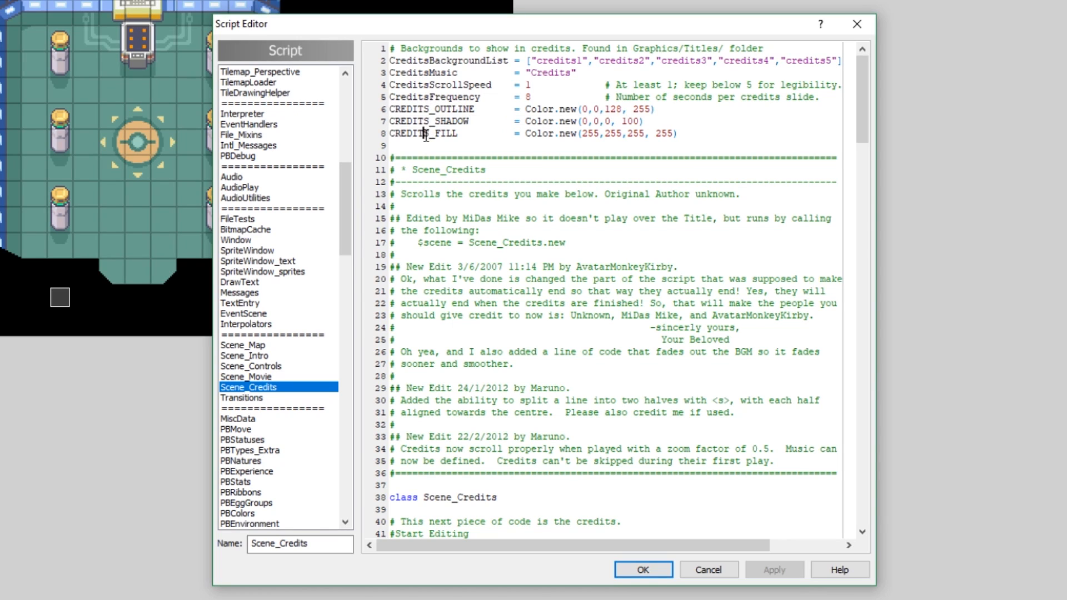
double_click(428, 133)
Set CreditsScrollSpeed to 3 and CreditsFrequency to 7 in the Scene_Credits script, and apply the changes.
click(536, 84)
key(BackSpace)
text(3)
key(Down)
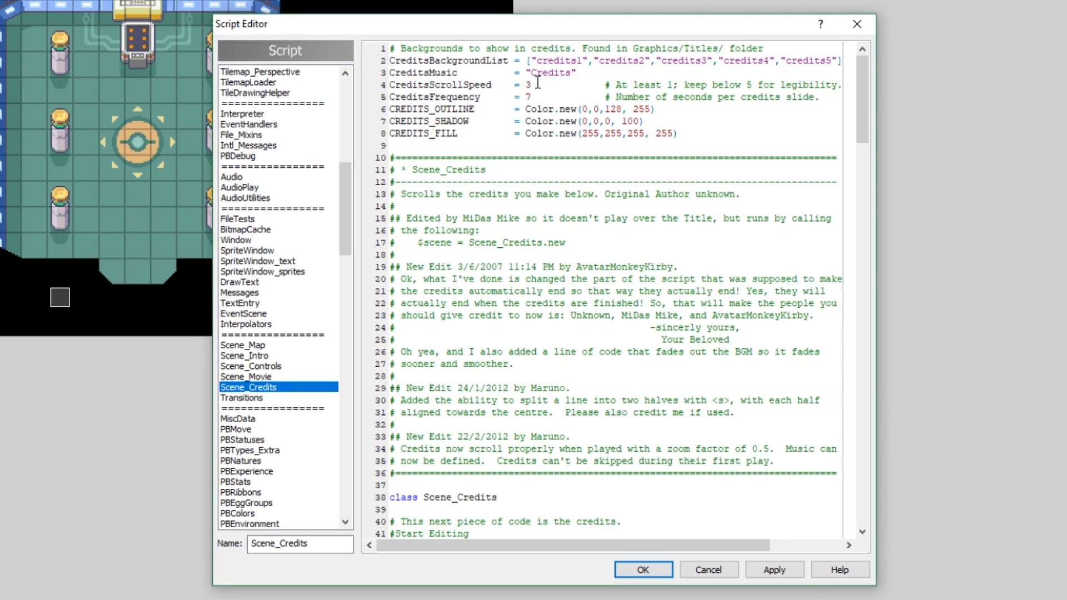
click(790, 565)
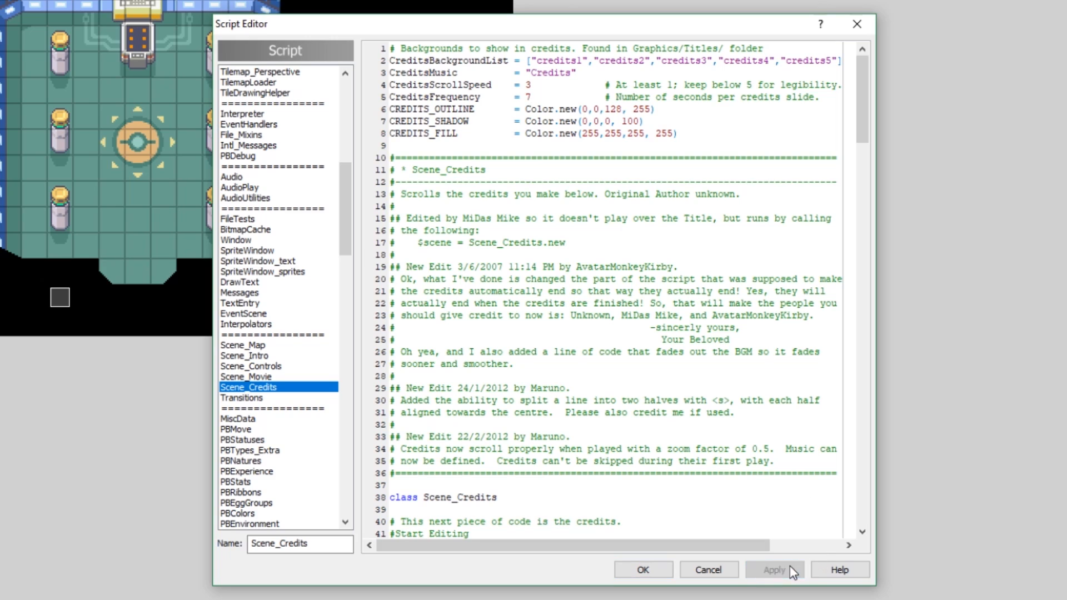
Set CreditsScrollSpeed to 4 in the Scene_Credits script and apply the change.
double_click(559, 60)
double_click(748, 85)
click(534, 85)
key(BackSpace)
text(4)
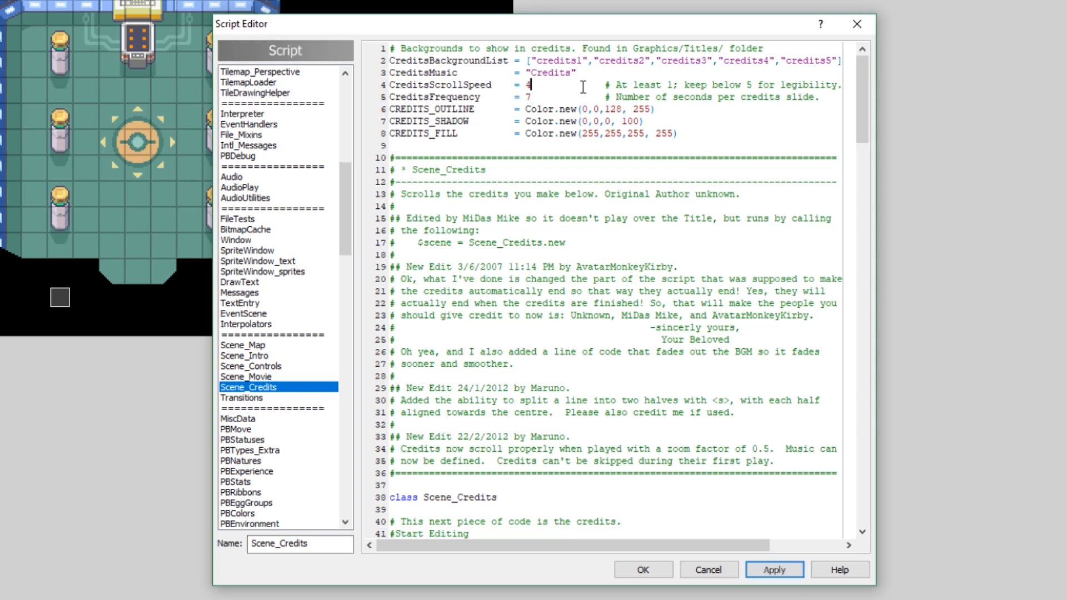
click(789, 570)
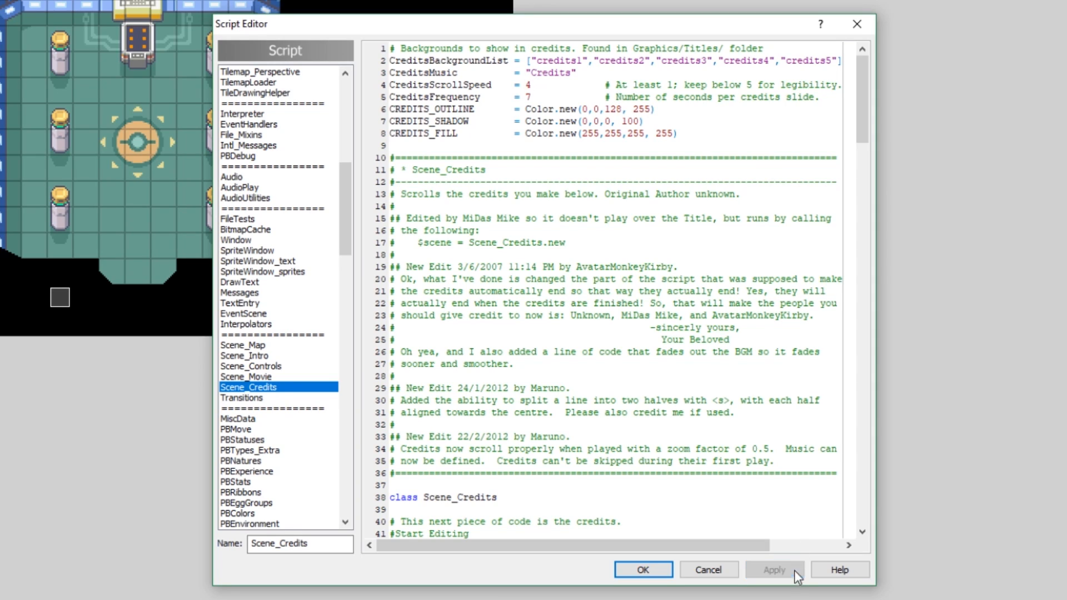
Switch to File Explorer and open the project's Graphics/Titles folder.
double_click(558, 61)
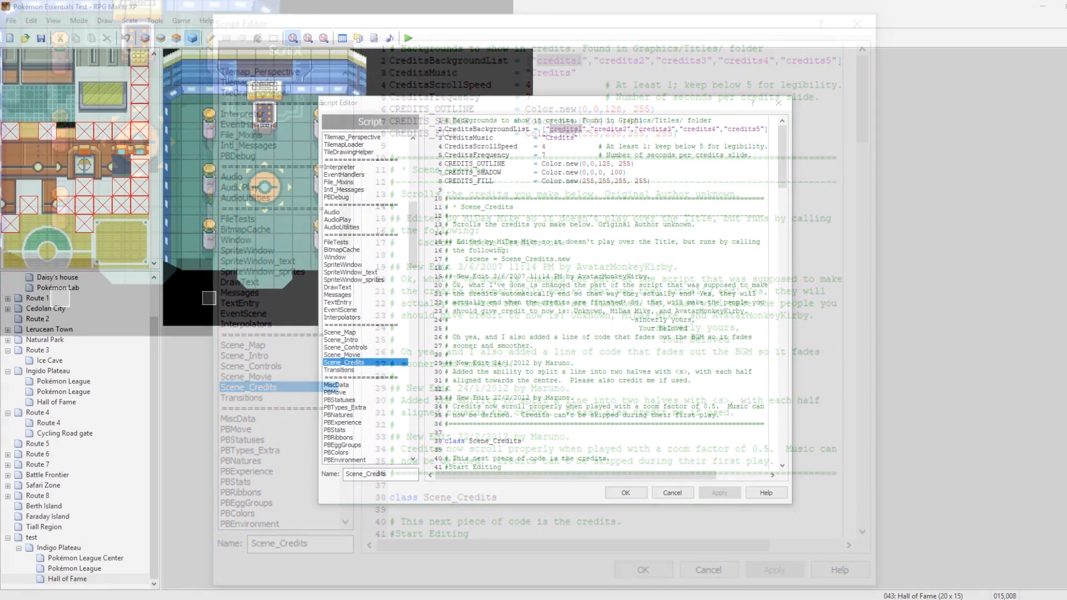
key(alt+Tab)
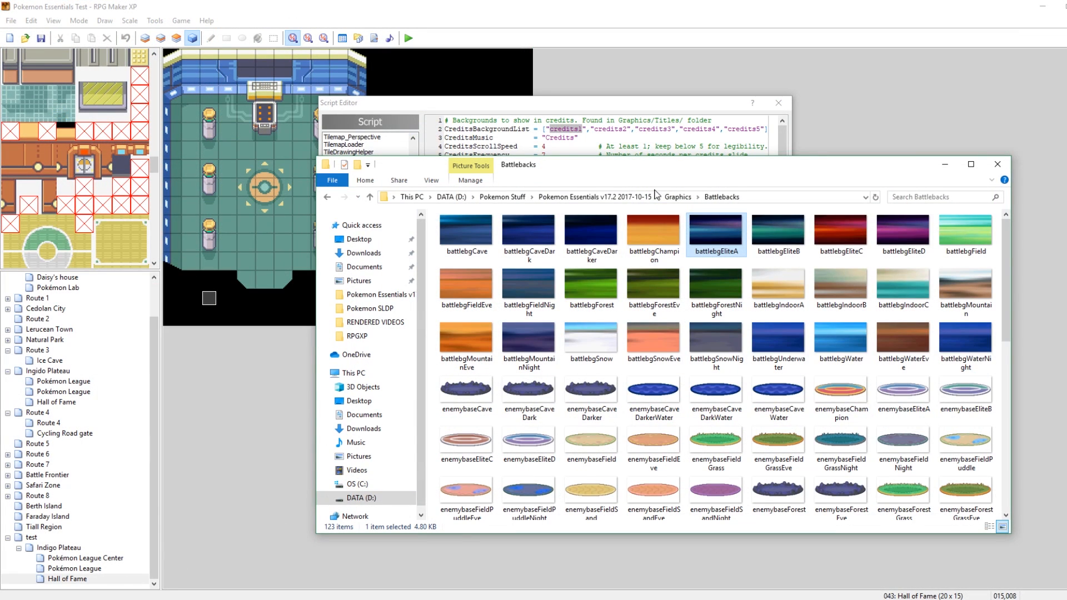
click(677, 196)
click(594, 197)
click(476, 293)
double_click(463, 282)
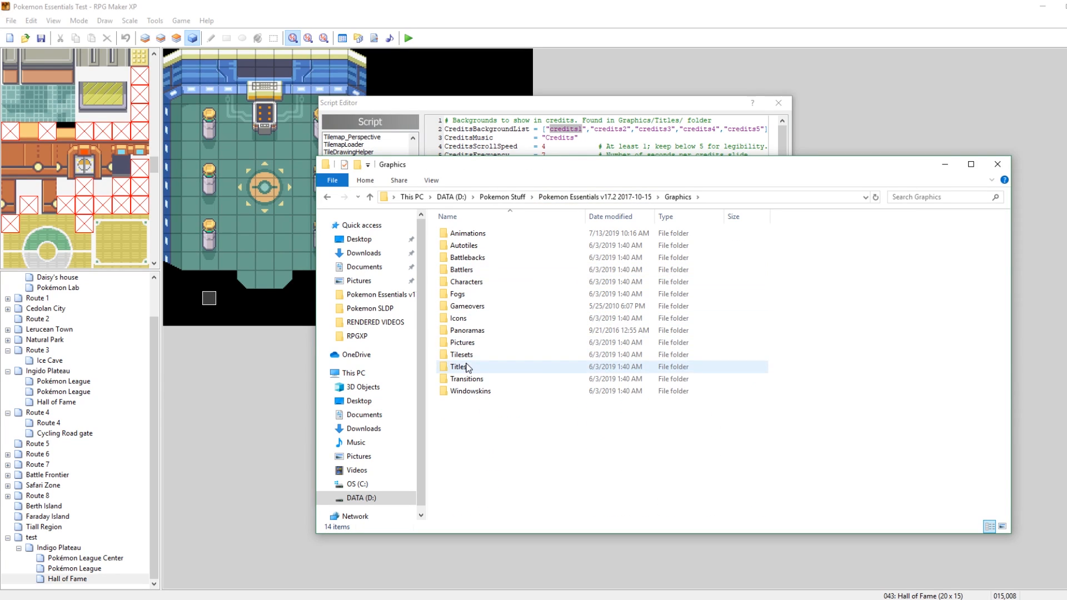
click(467, 366)
double_click(467, 367)
Look over the credits background images from credits1 to credits5.
click(473, 253)
click(542, 243)
click(593, 233)
click(642, 229)
click(706, 224)
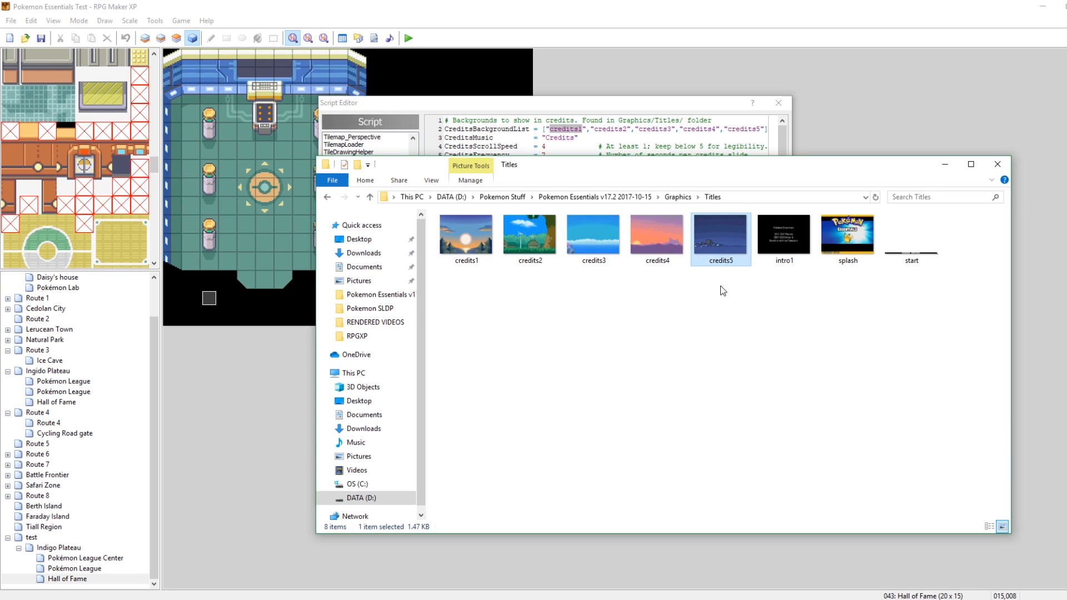
Duplicate the credits5 image in the Titles folder and rename the copy as credits6.
right_click(716, 245)
click(662, 457)
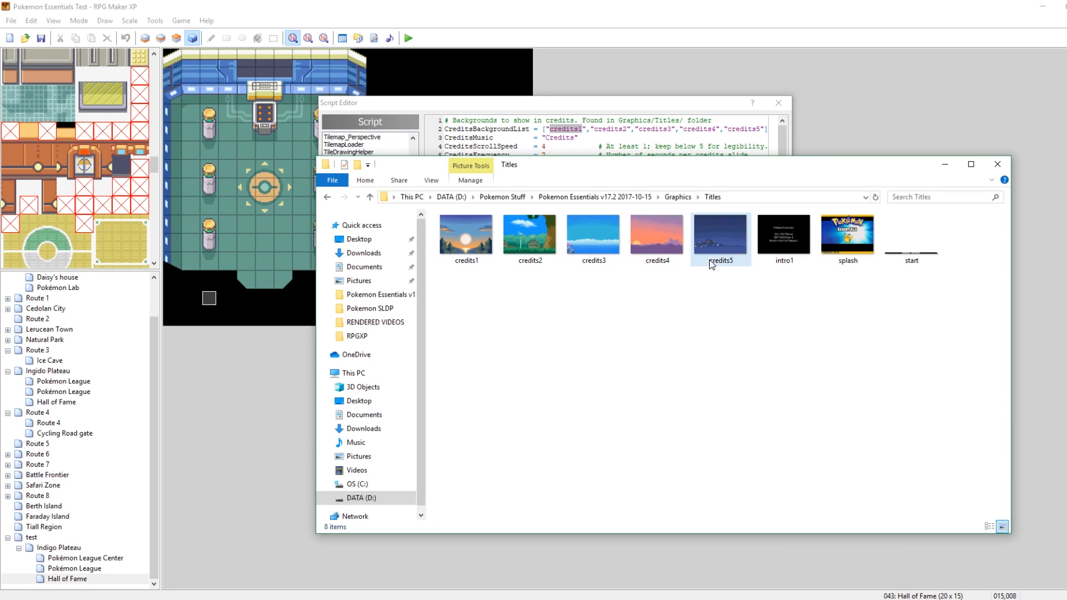
key(ctrl+v)
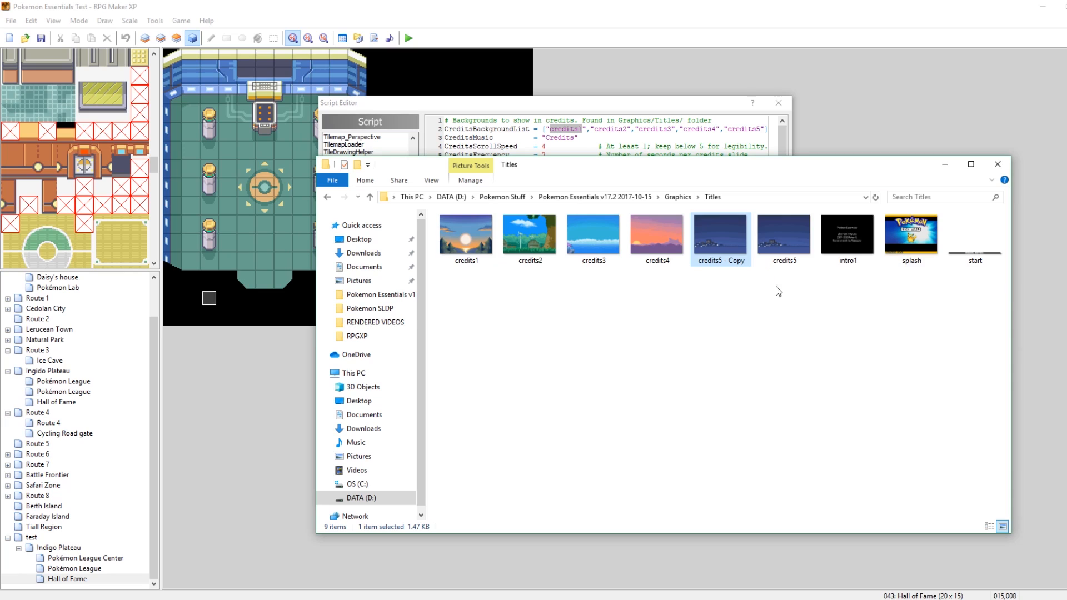
right_click(734, 255)
click(787, 578)
text(credits)
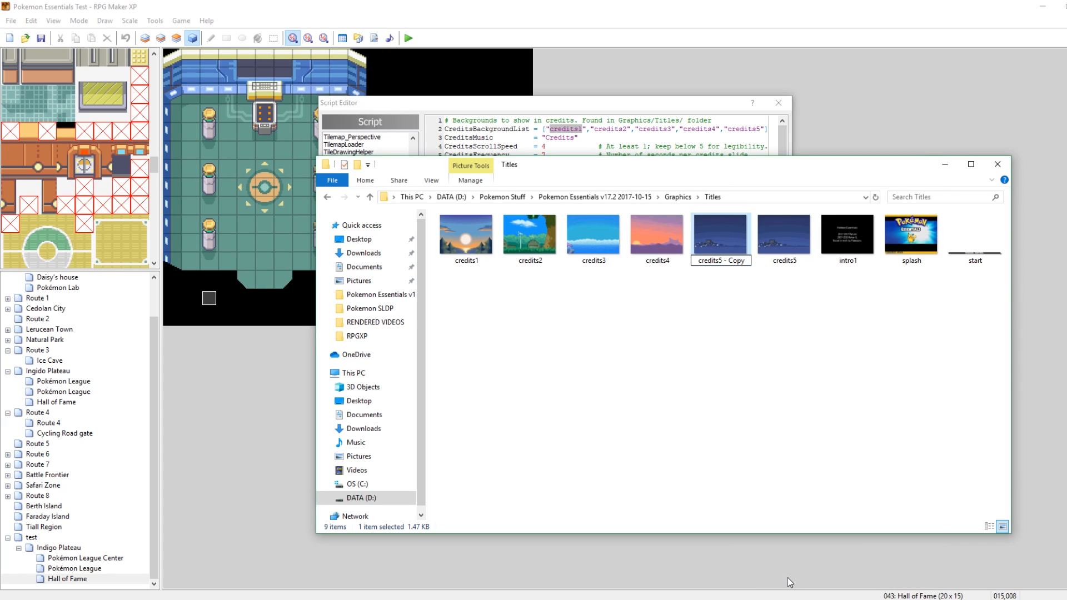
text(6)
click(767, 457)
Open the credits6 image in Paint and set the Pencil tool to red with a thicker line.
right_click(775, 248)
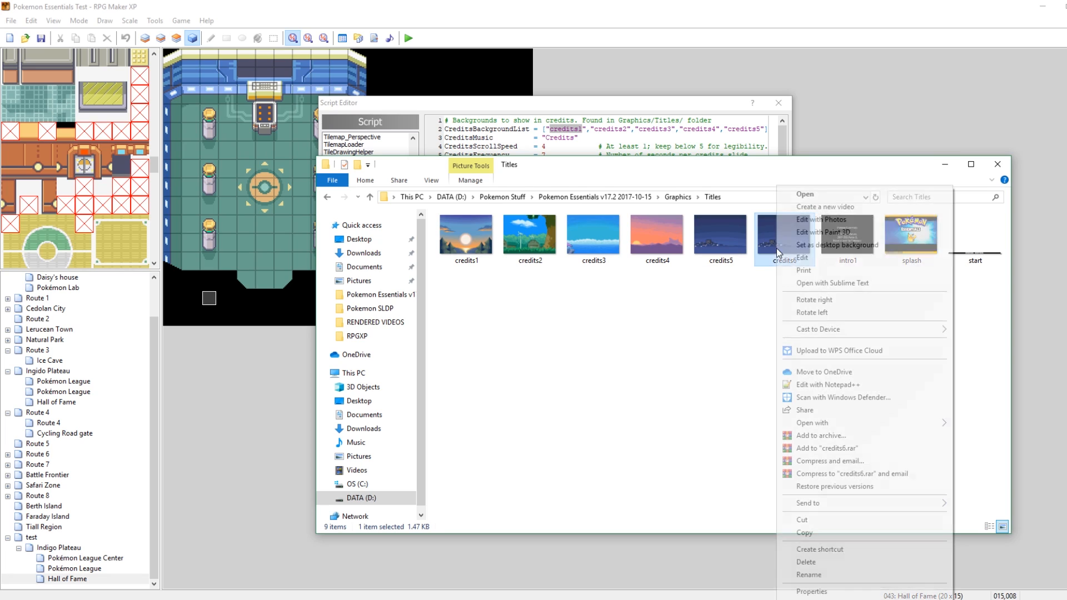
click(804, 258)
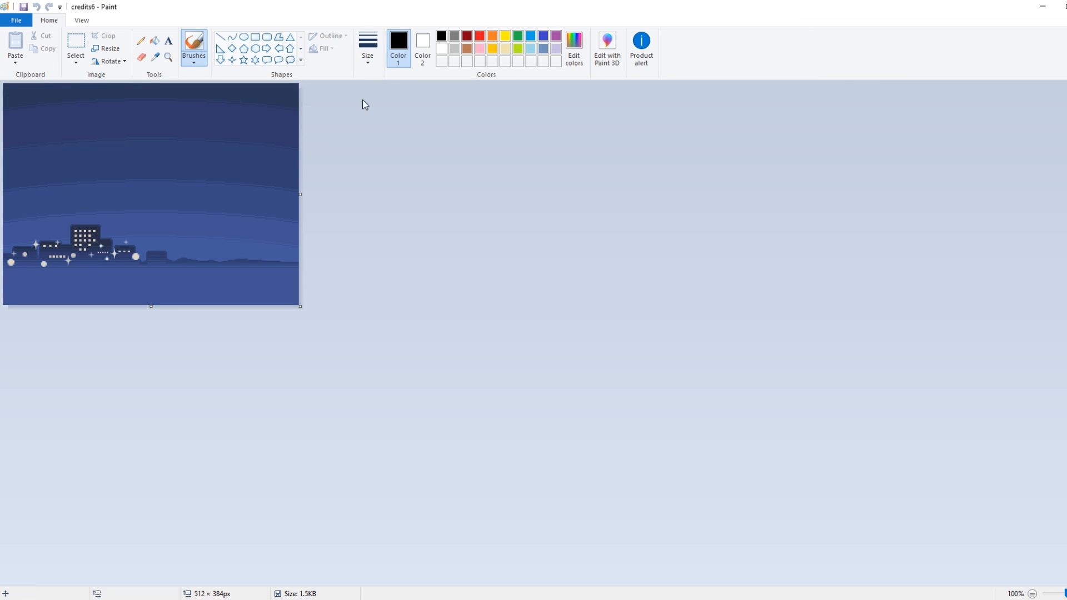
click(481, 36)
click(141, 41)
click(367, 48)
click(390, 156)
Draw a red smiley face with two line eyes and a curved mouth in the night sky of the credits6 image.
mouse_move(84, 99)
mouse_down()
mouse_move(83, 125)
mouse_move(147, 100)
mouse_up()
mouse_move(86, 131)
mouse_down()
mouse_move(143, 135)
mouse_move(87, 145)
mouse_move(166, 141)
mouse_up()
key(ctrl+z)
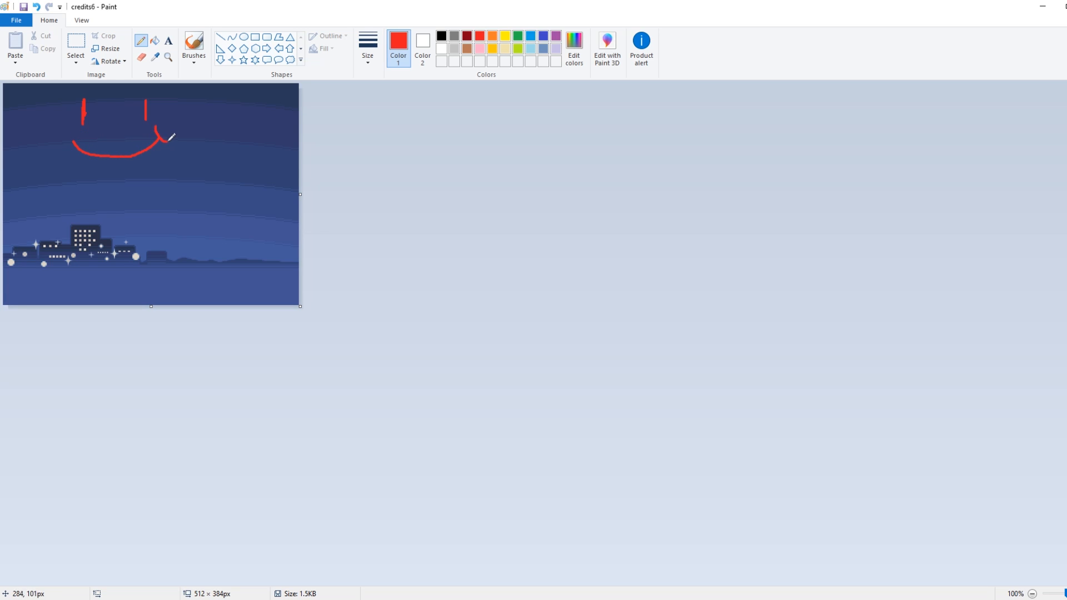
drag(65, 145, 81, 134)
Add a red lightning bolt beside the face and strokes above its eyes, and close the saved credits6 image.
mouse_move(222, 117)
mouse_down()
mouse_move(272, 106)
mouse_move(232, 128)
mouse_move(228, 157)
mouse_move(254, 132)
mouse_move(244, 125)
mouse_up()
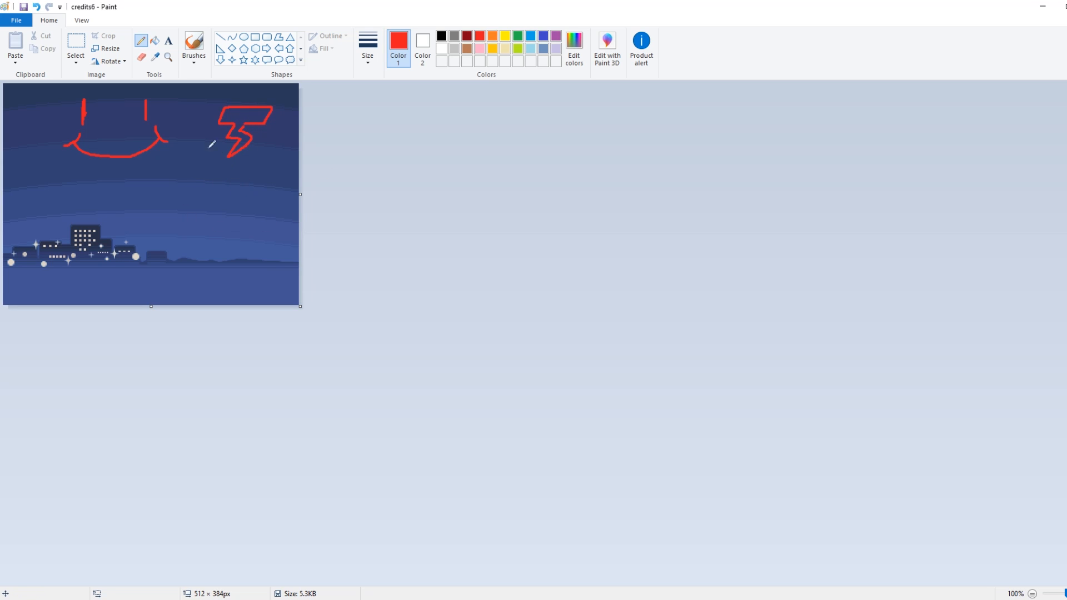
drag(76, 96, 161, 94)
click(1065, 6)
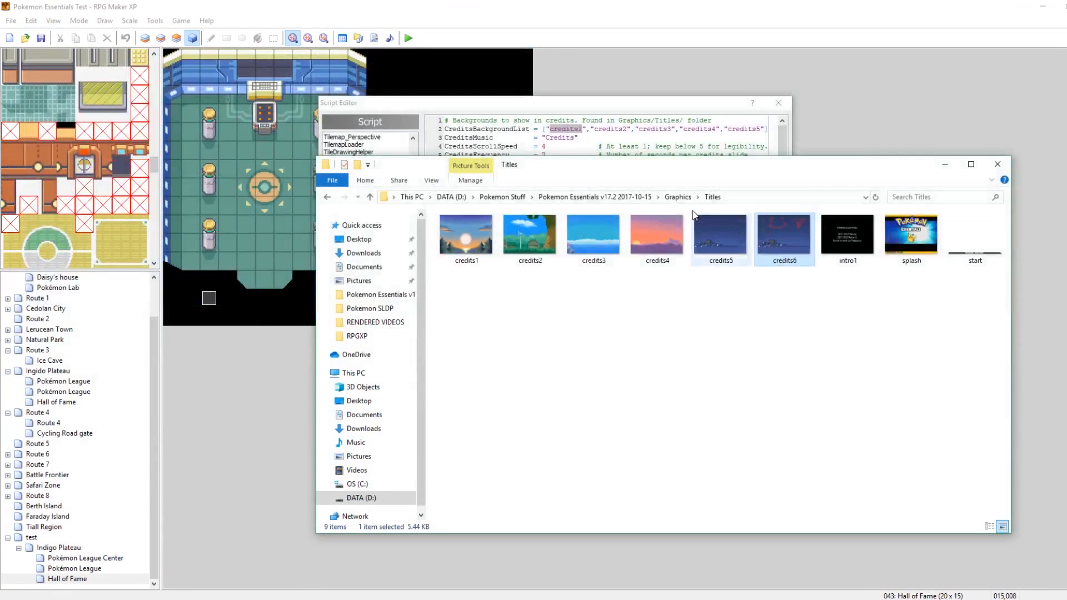
Reduce CreditsBackgroundList in the Scene_Credits script to the single entry "credits6" and apply the change.
click(809, 308)
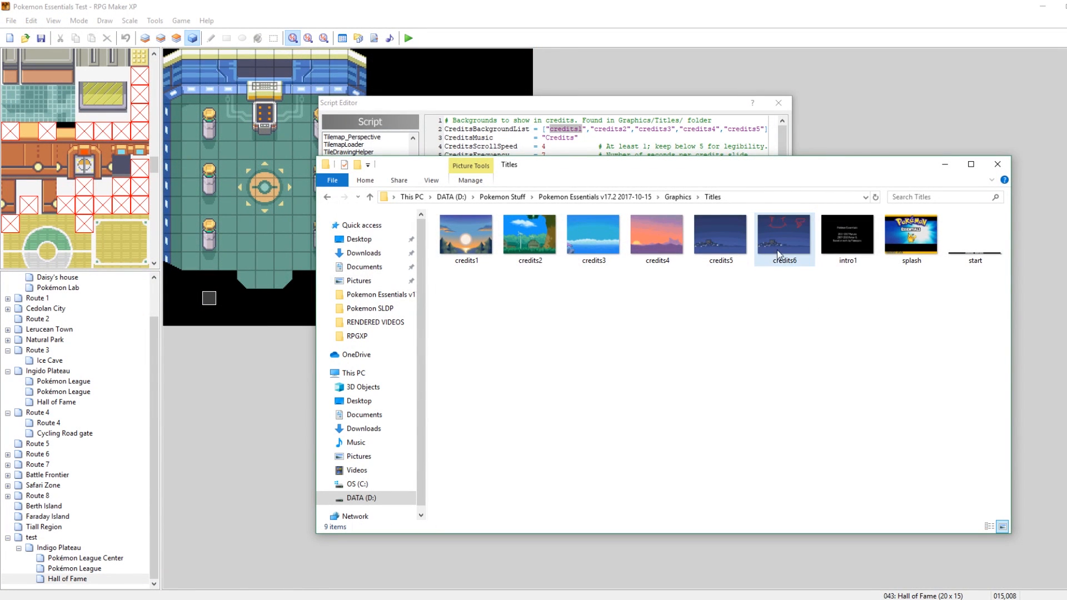
click(644, 105)
click(547, 129)
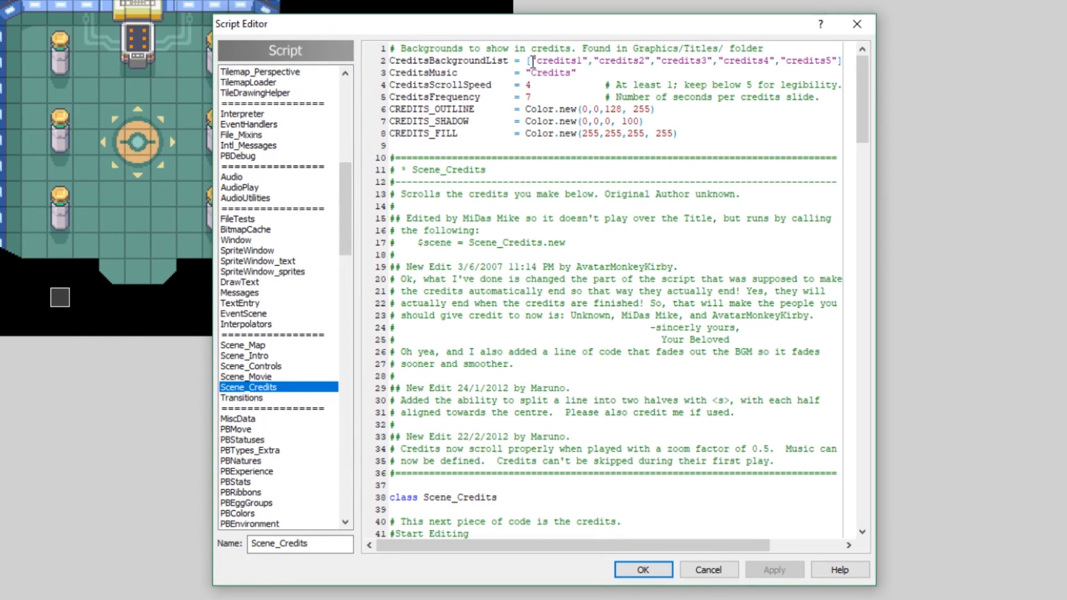
drag(532, 61, 780, 59)
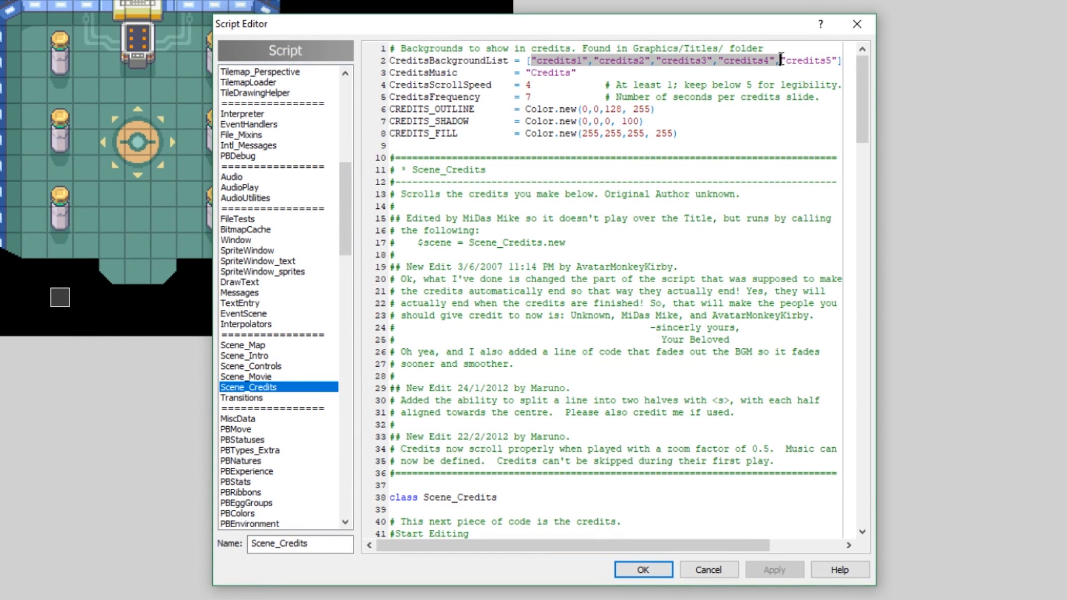
key(BackSpace)
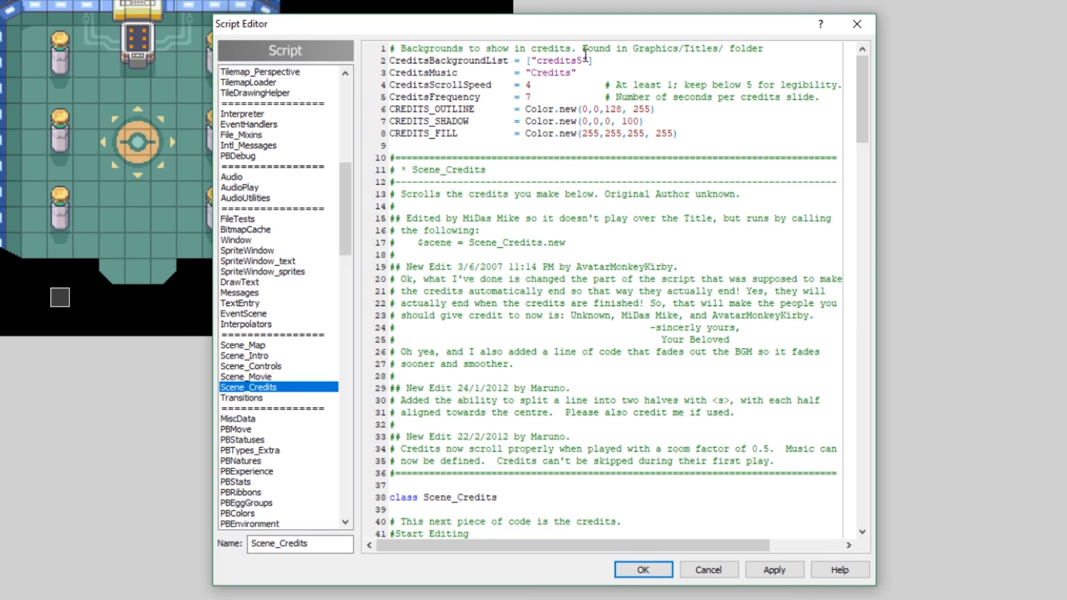
click(786, 573)
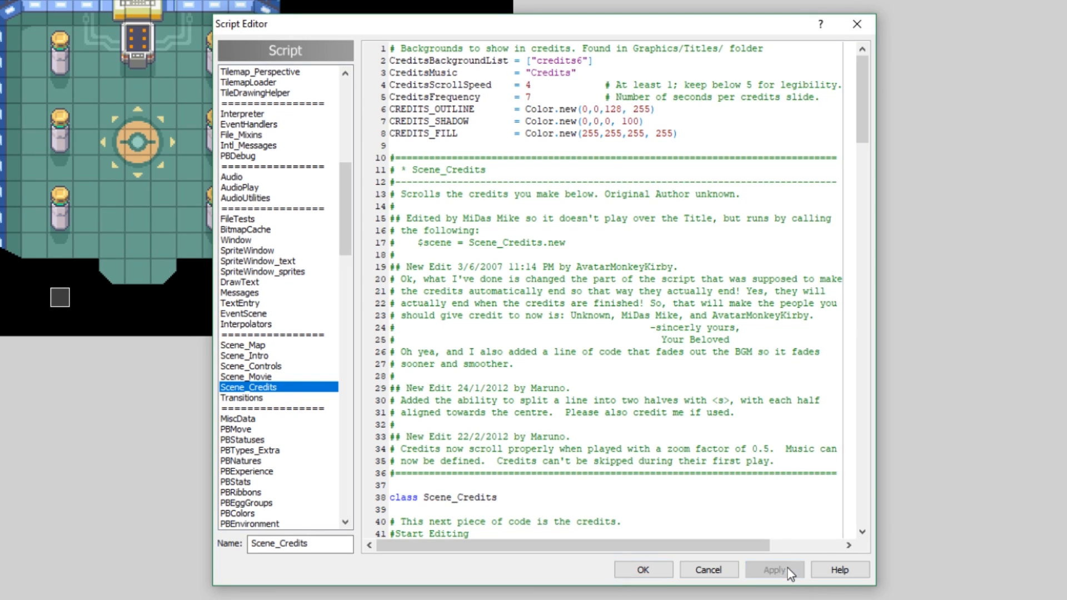
click(591, 61)
text(,""jaskajdksl)
key(BackSpace)
key(BackSpace)
key(BackSpace)
key(BackSpace)
key(BackSpace)
key(BackSpace)
key(BackSpace)
key(BackSpace)
key(BackSpace)
key(BackSpace)
key(BackSpace)
key(BackSpace)
key(BackSpace)
click(774, 570)
Select the CreditsMusic name in the script and look through the tracks in the project's Audio/BGM folder.
double_click(547, 72)
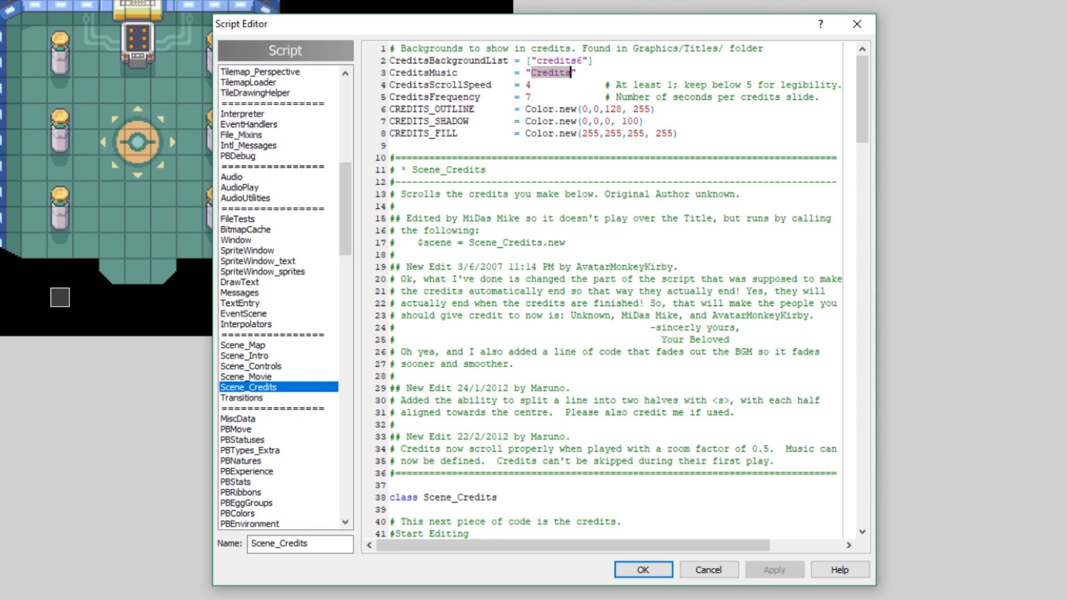
key(alt+Tab)
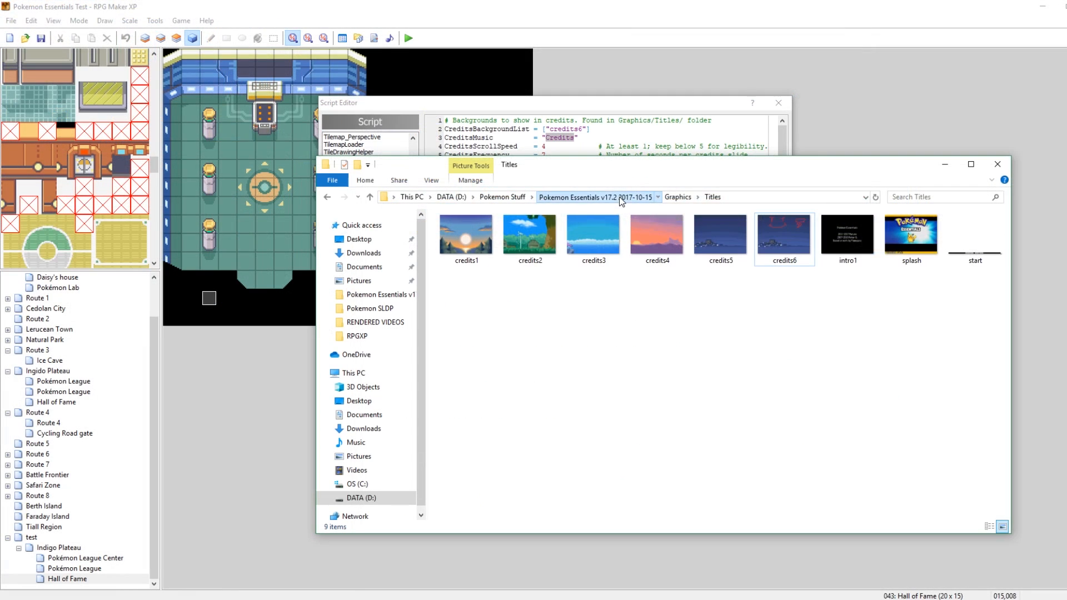
click(621, 198)
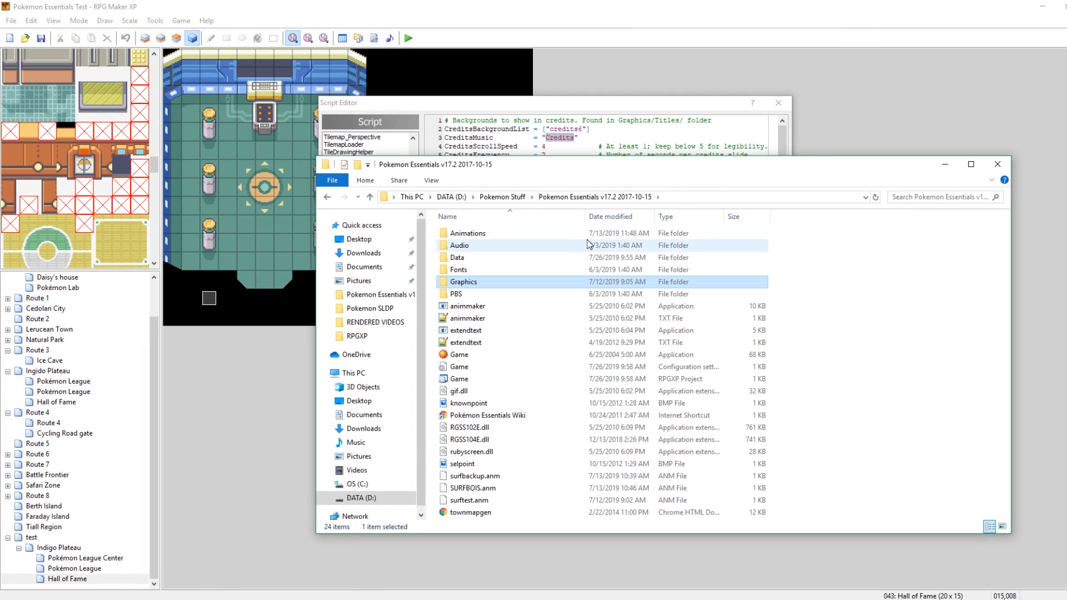
double_click(462, 246)
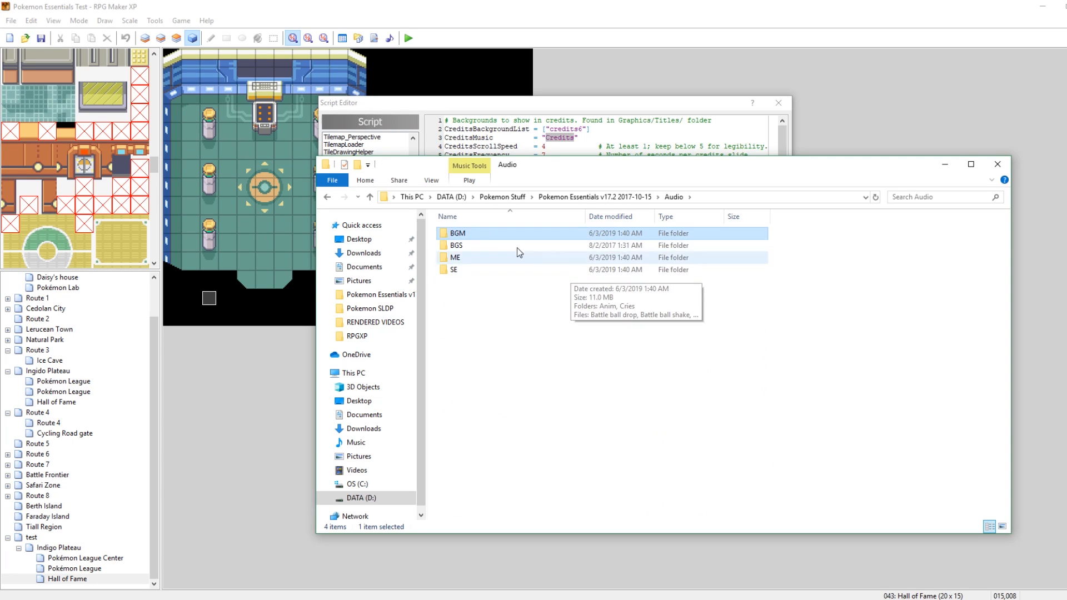
double_click(485, 235)
scroll(667, 325, down, 4)
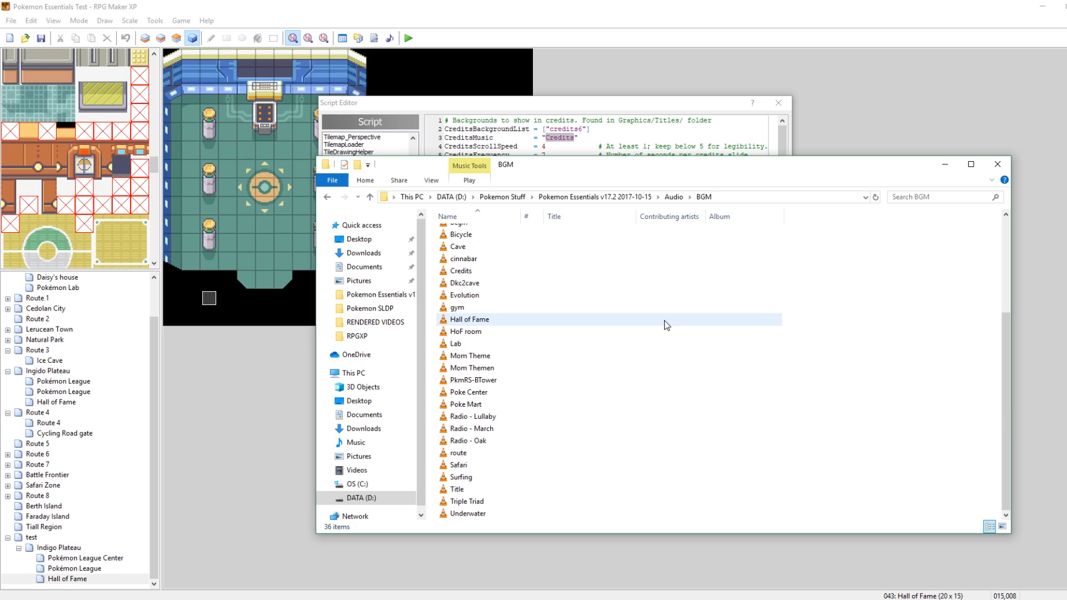
Try playing the Lab track in VLC, dismiss the error and update dialogs, and close the player.
click(489, 345)
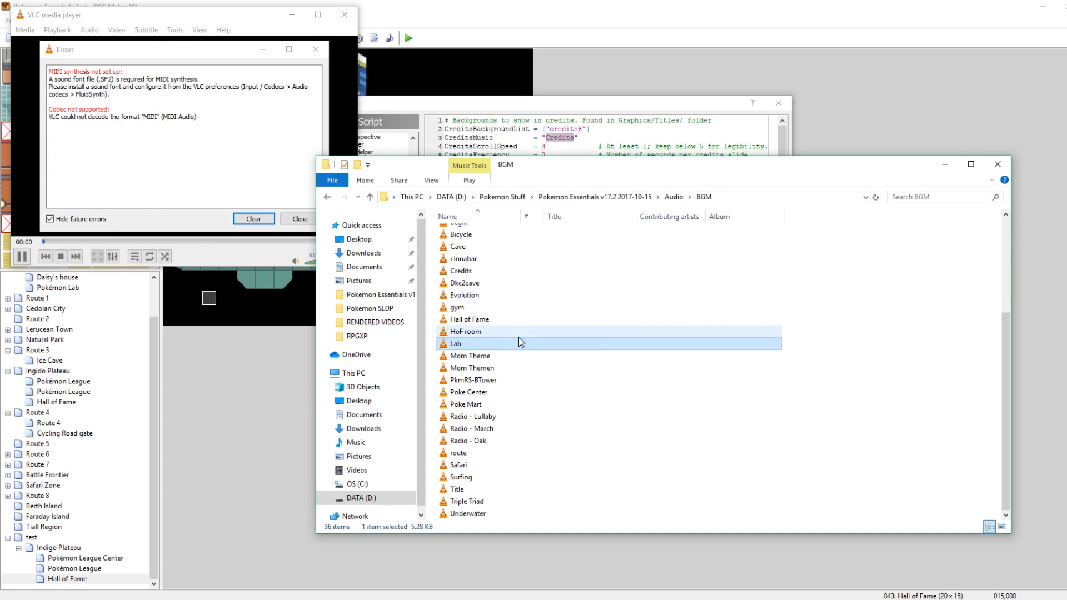
click(300, 218)
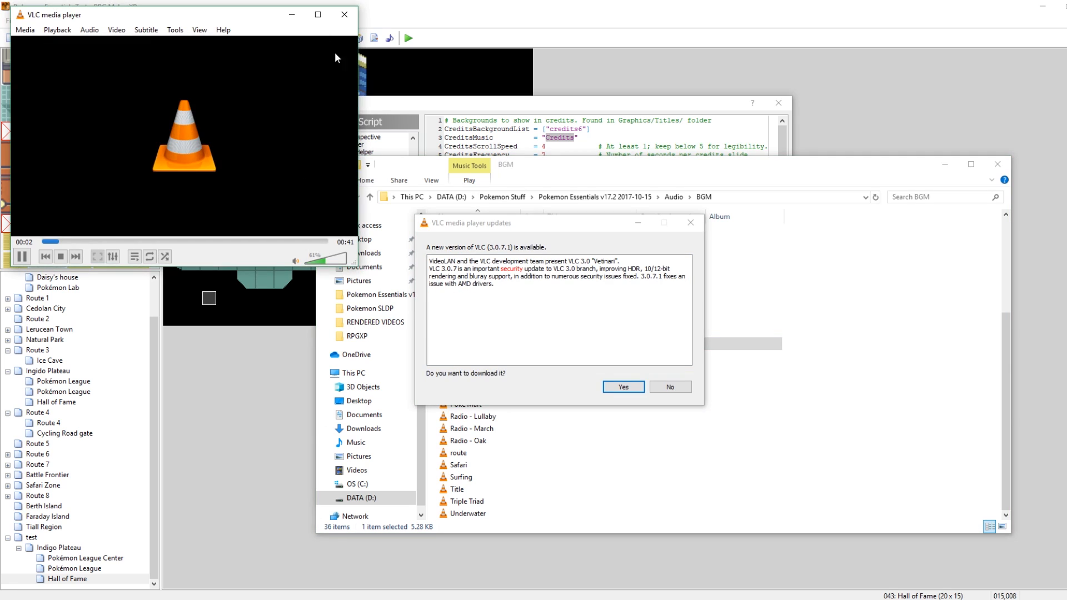
click(670, 386)
click(344, 15)
double_click(478, 345)
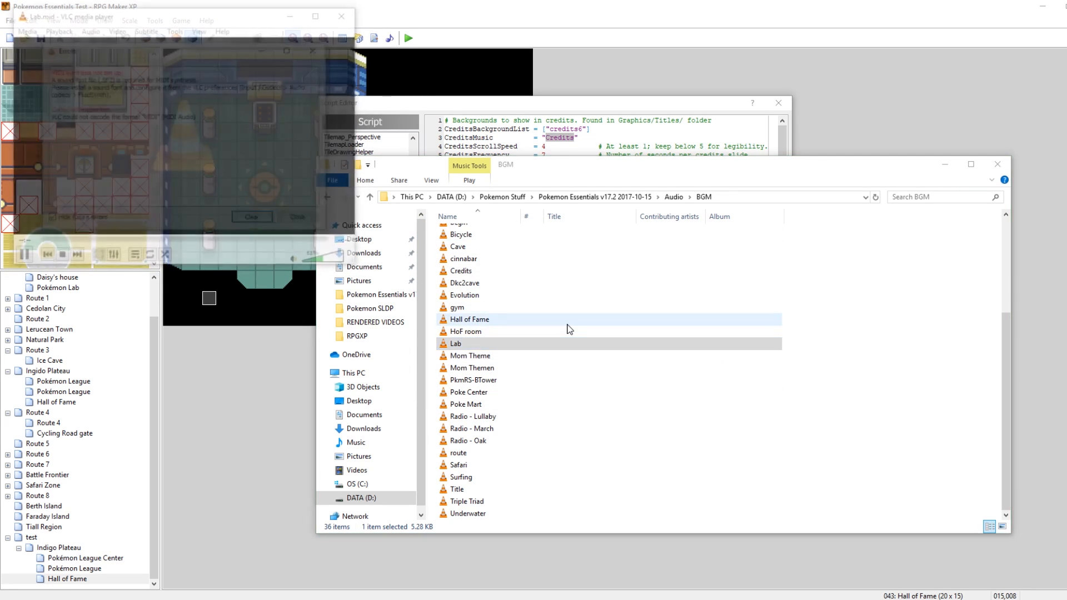
click(253, 218)
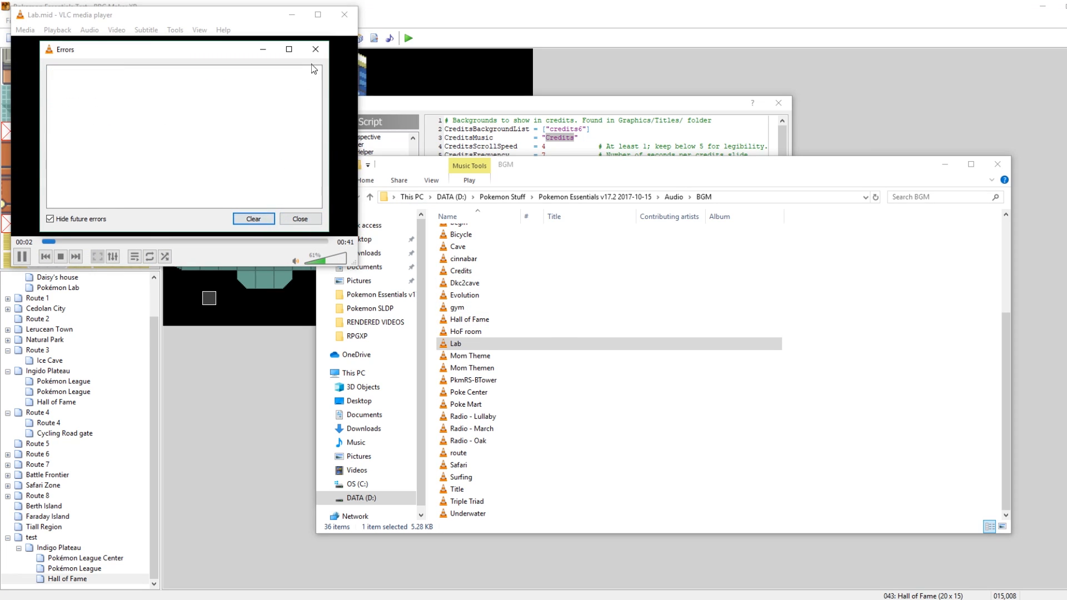
click(295, 218)
click(344, 15)
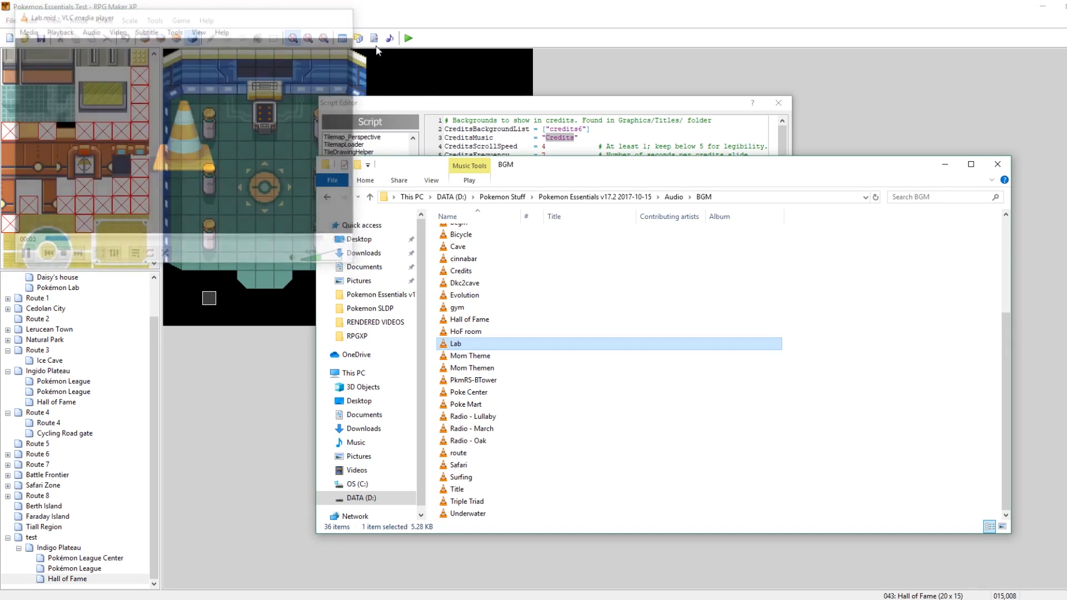
Set CreditsMusic to "cinnabar", apply the script change, and check the matching track in the BGM folder.
click(581, 112)
text(cinnaba)
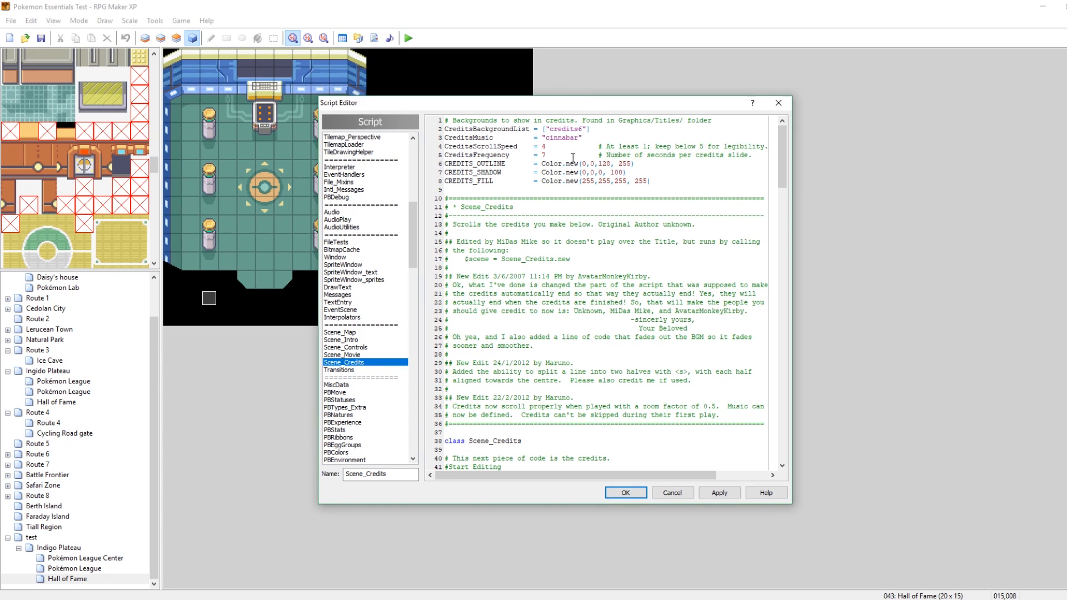
click(729, 492)
click(111, 599)
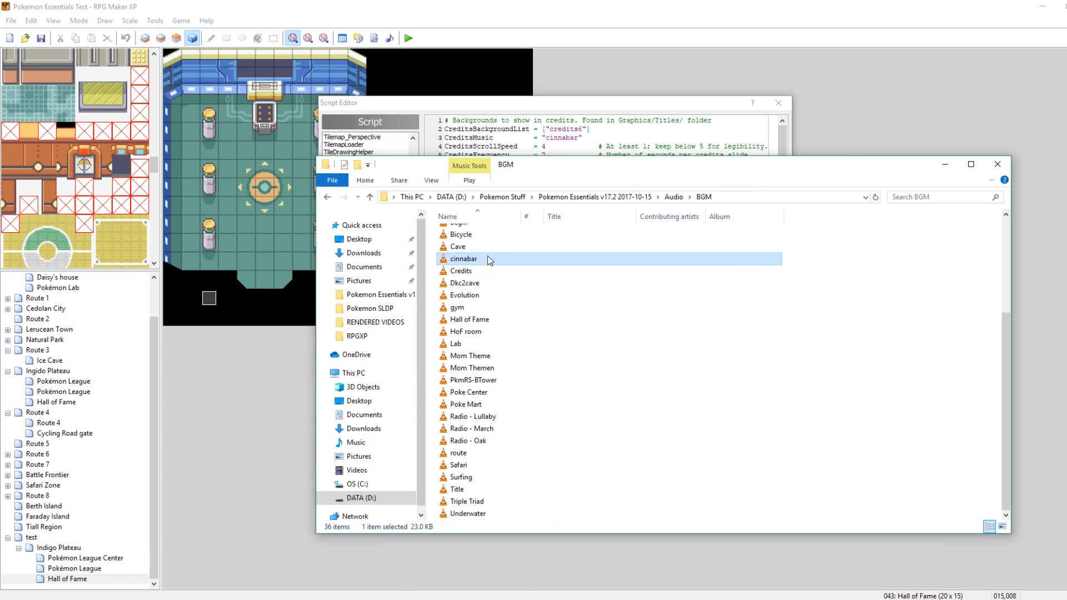
click(657, 153)
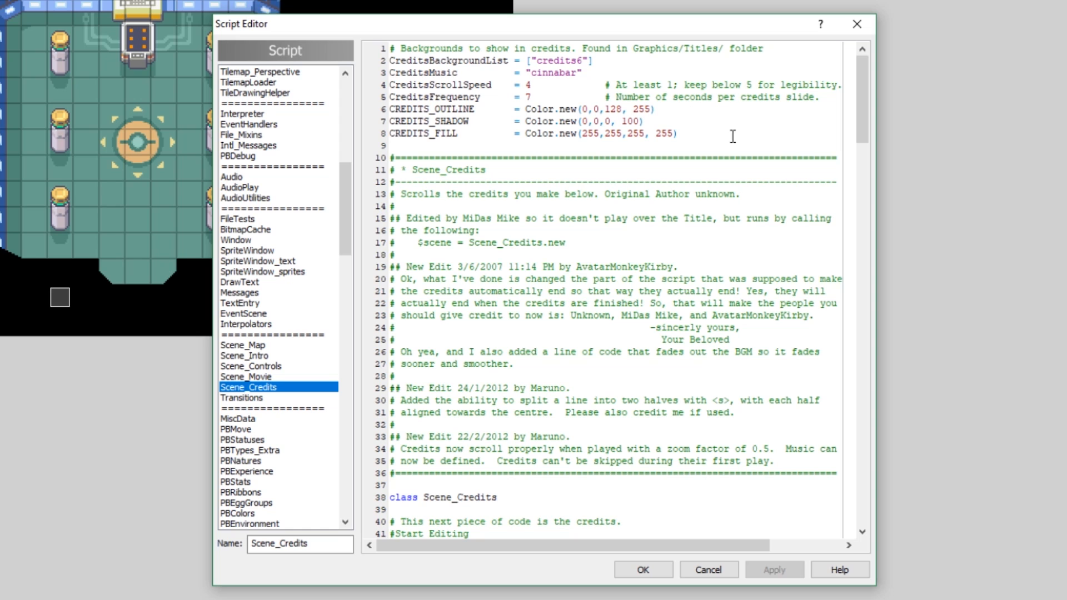
Examine the credits text in Scene_Credits, from the custom and placeholder entries to the contributor, ownership and disclaimer lines.
drag(868, 117, 865, 253)
drag(602, 388, 580, 334)
scroll(582, 333, up, 1)
scroll(582, 334, up, 2)
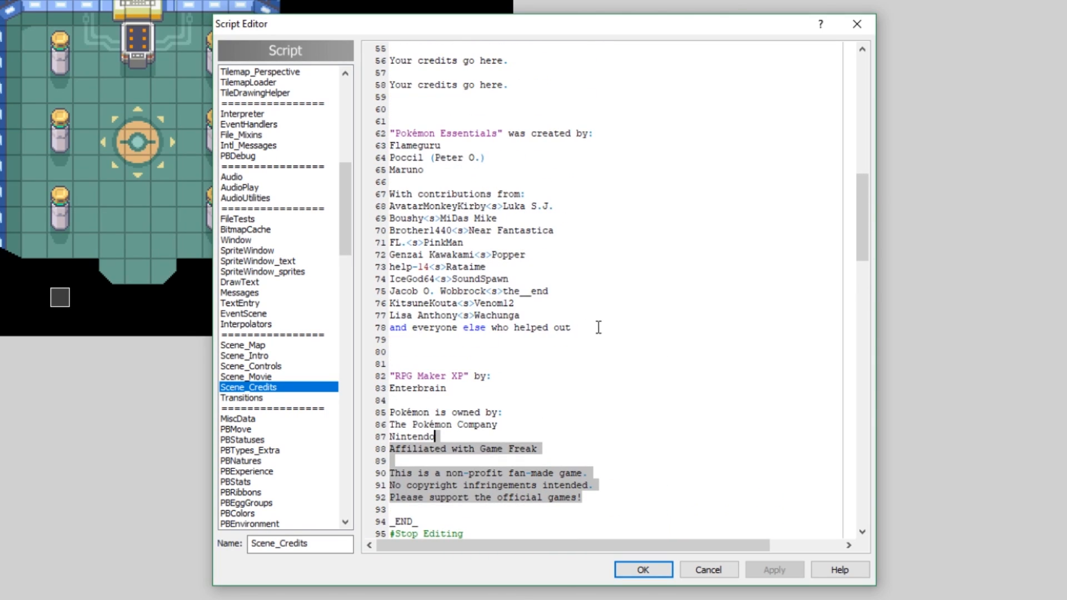
click(581, 423)
drag(588, 500, 392, 239)
scroll(571, 424, up, 3)
click(515, 194)
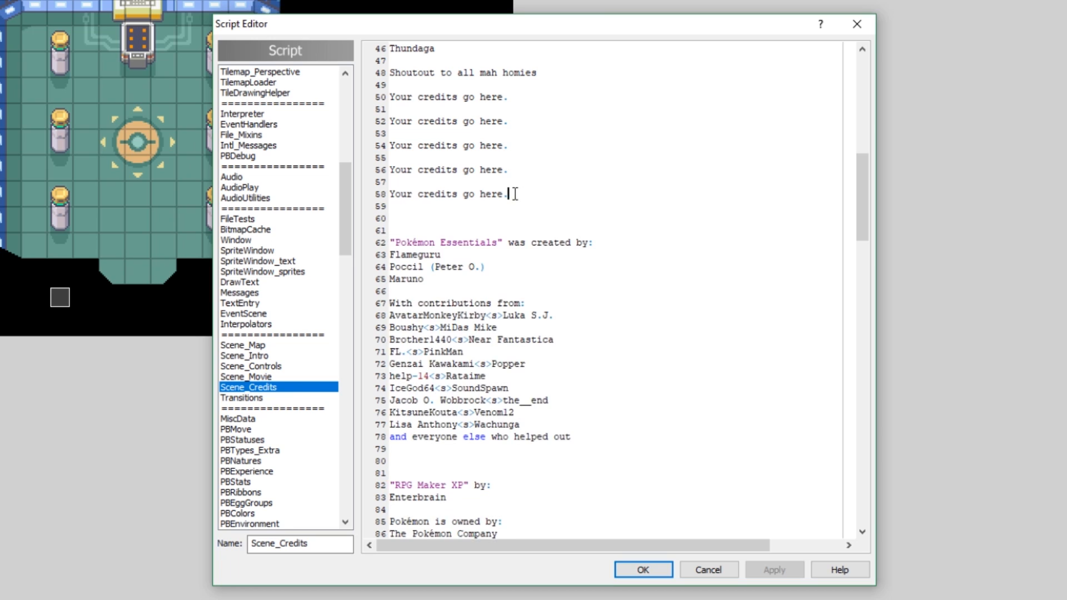
scroll(543, 196, up, 1)
scroll(614, 383, down, 5)
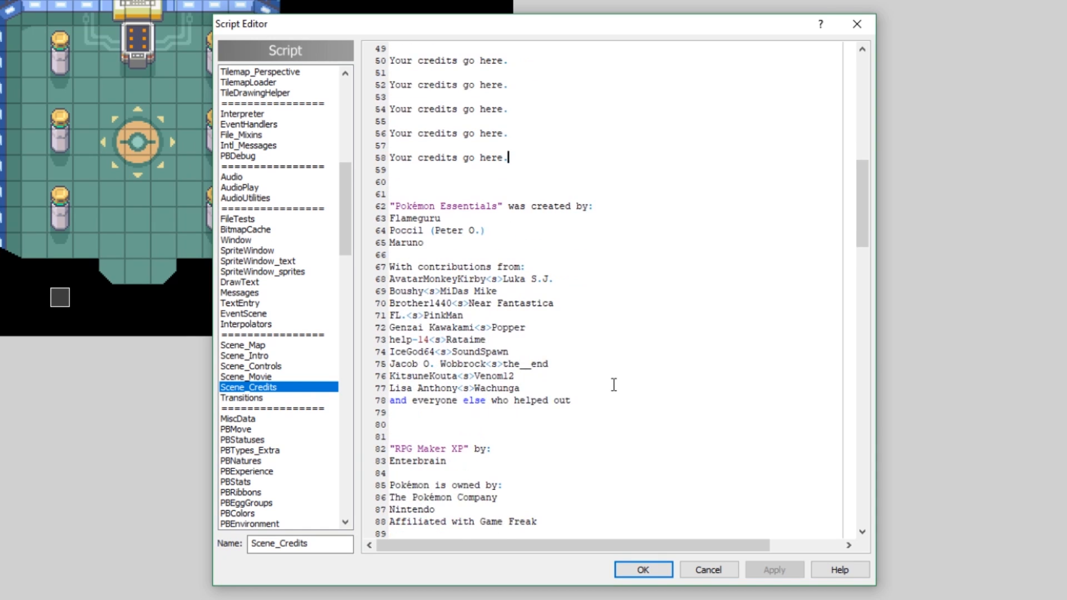
scroll(613, 360, up, 10)
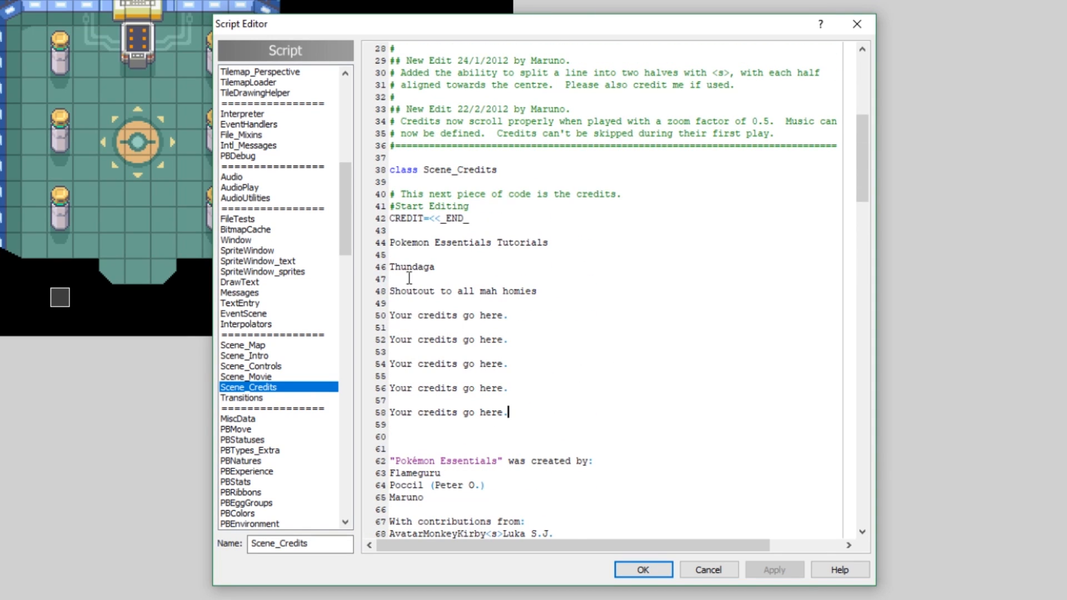
Replace the three custom credit entries with "Pokemon Super Bloooo", a sample creator's username and "Influenced by minecraft".
drag(550, 291, 389, 242)
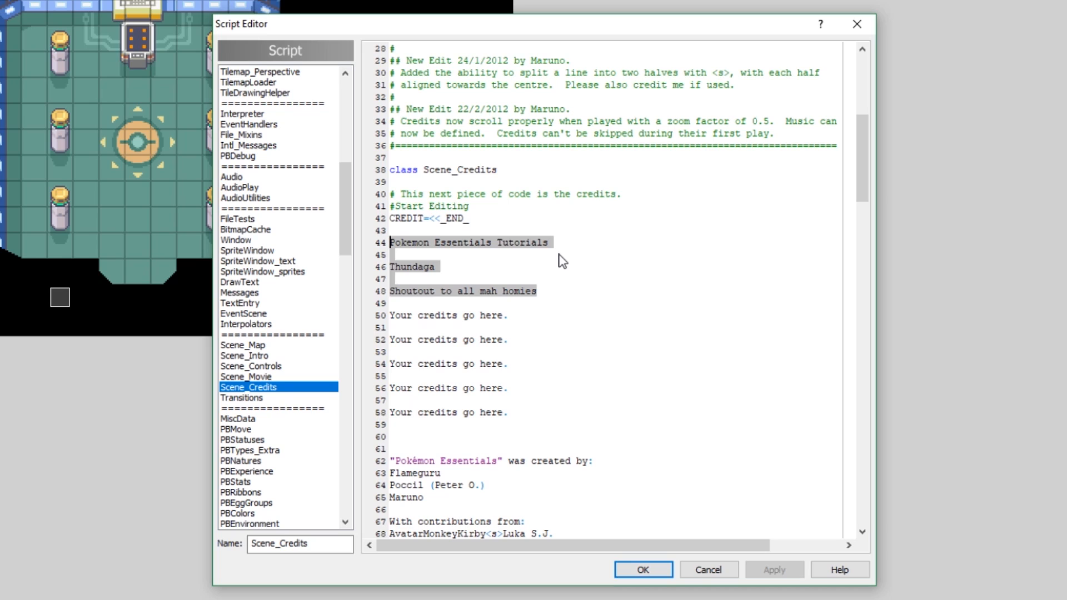
text(M)
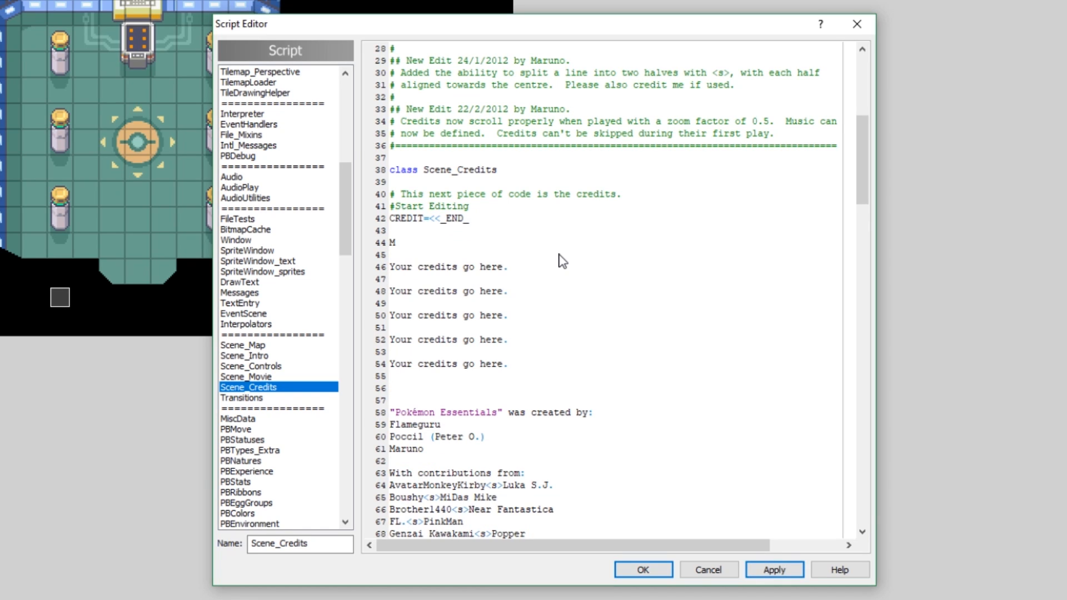
text(MegaGameKid69)
key(Return)
key(Return)
text(Pokemo)
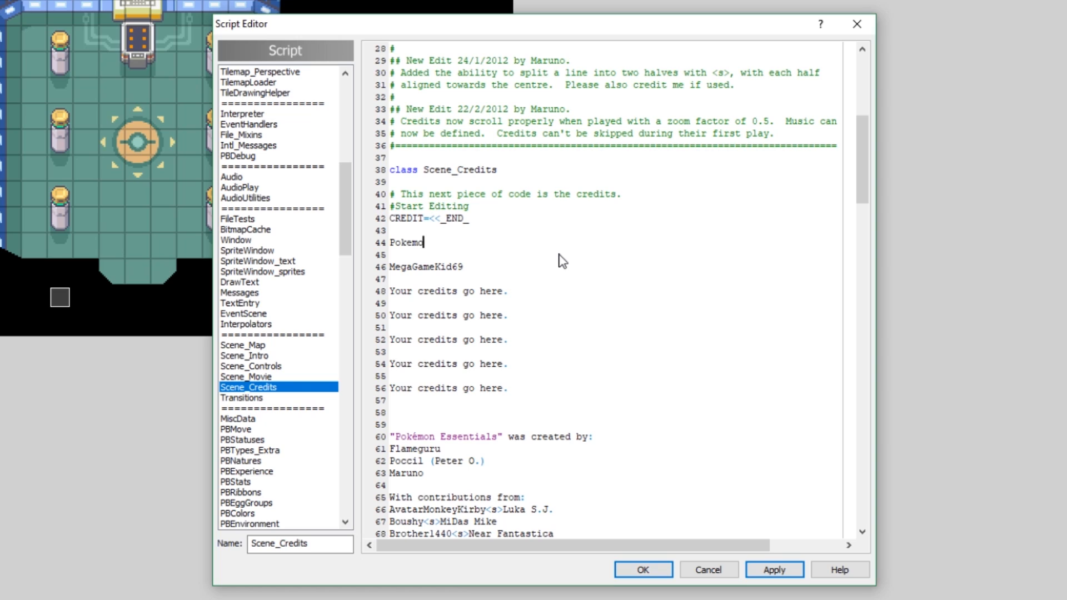
text(n Super Bloood)
key(Return)
click(478, 276)
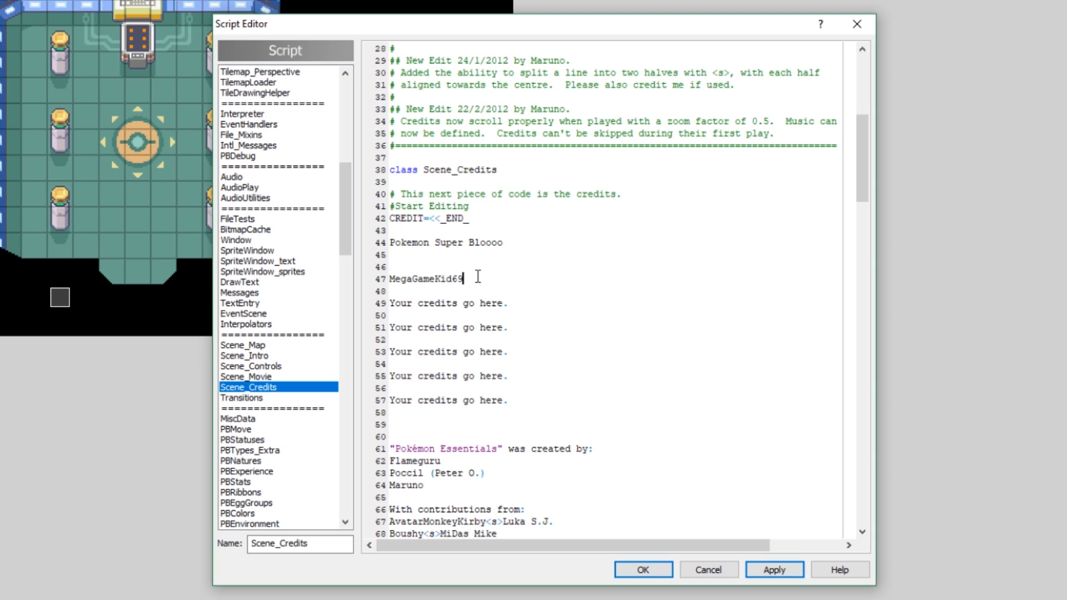
key(Return)
key(Return)
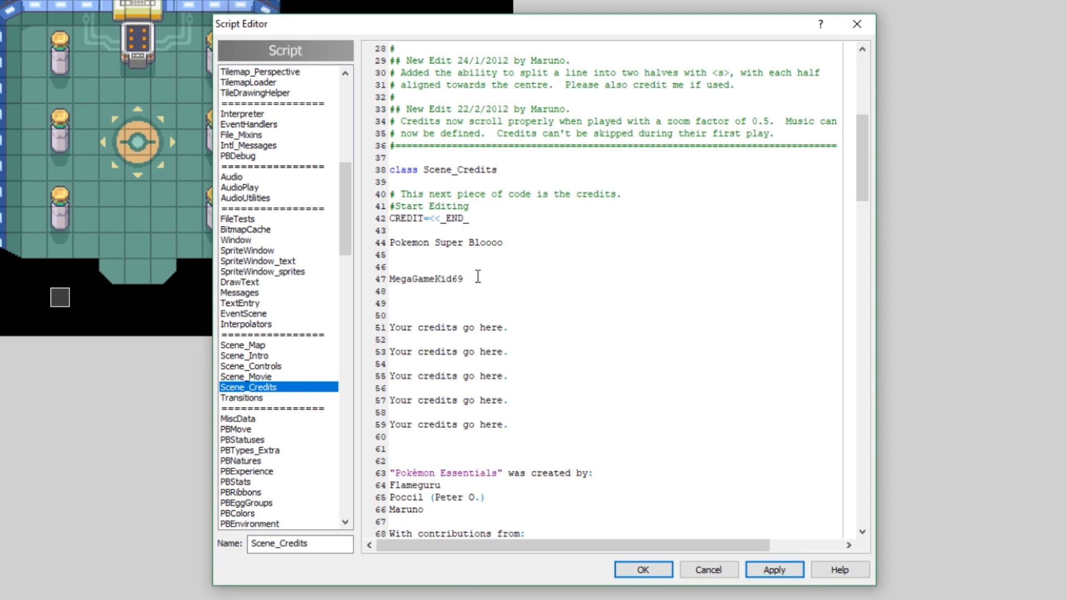
text(Influenced by minecraft)
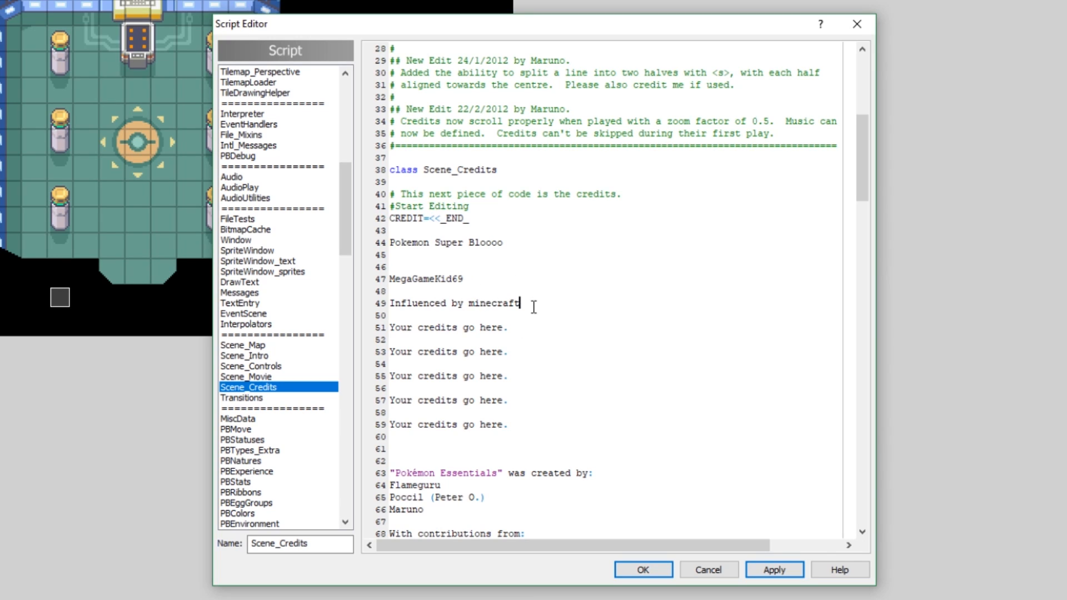
Delete the sample entries and surplus blank lines above the first "Your credits go here." placeholder.
drag(526, 304, 395, 242)
key(BackSpace)
key(BackSpace)
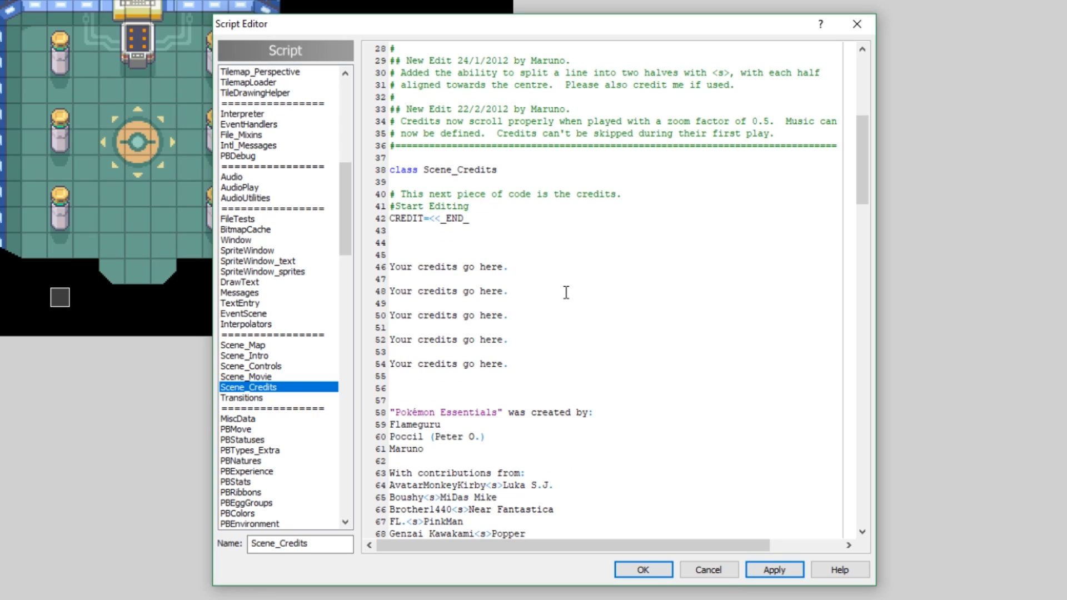
key(BackSpace)
key(BackSpace)
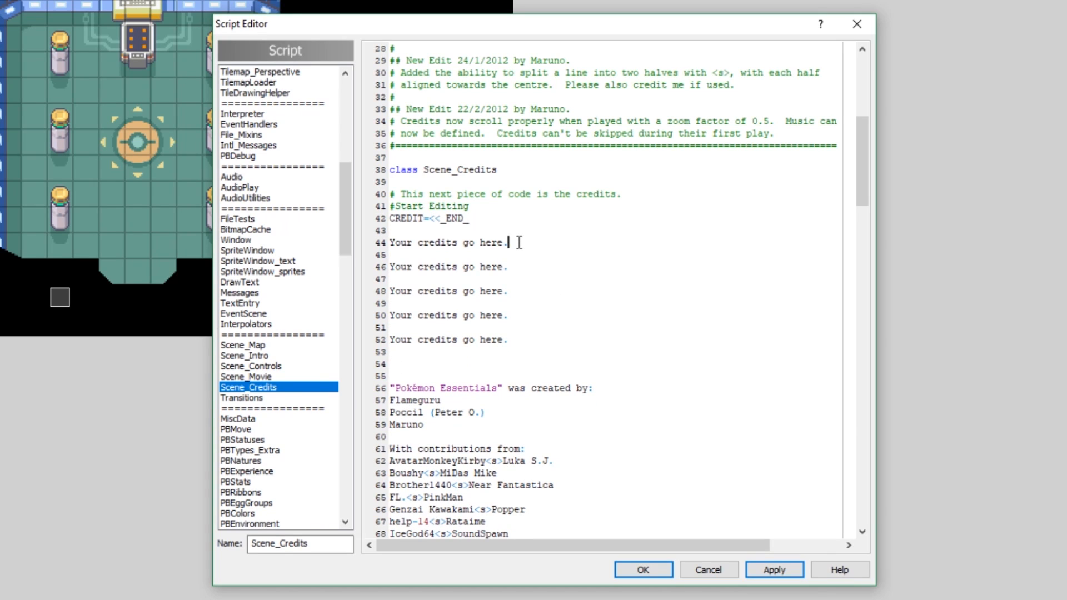
Add a sample person's name below the last placeholder credit, with extra blank lines above the name.
click(412, 352)
key(Return)
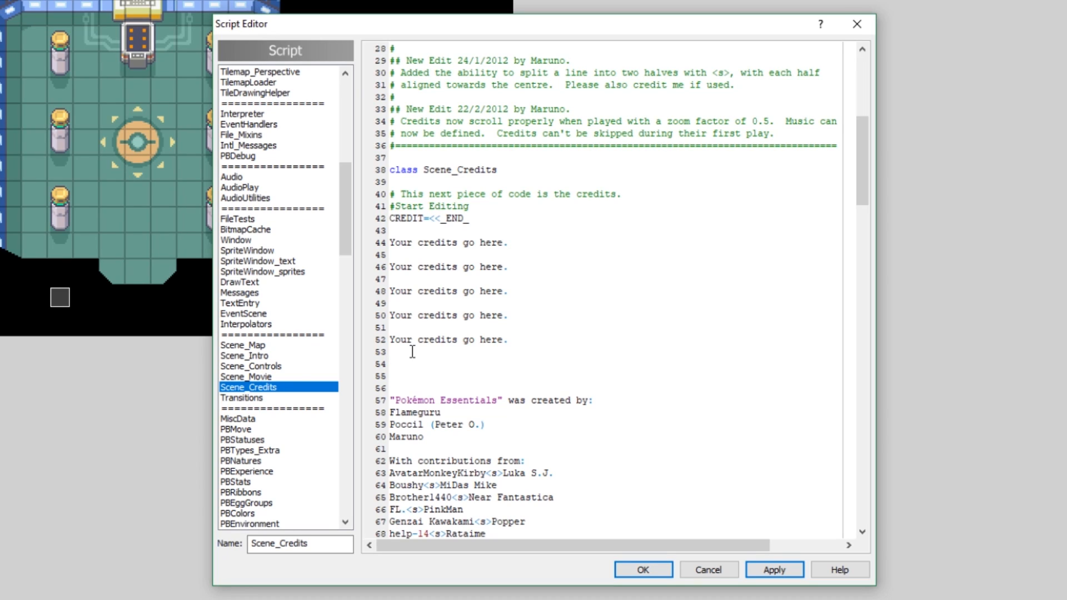
text(Michael)
click(412, 351)
key(Return)
key(Return)
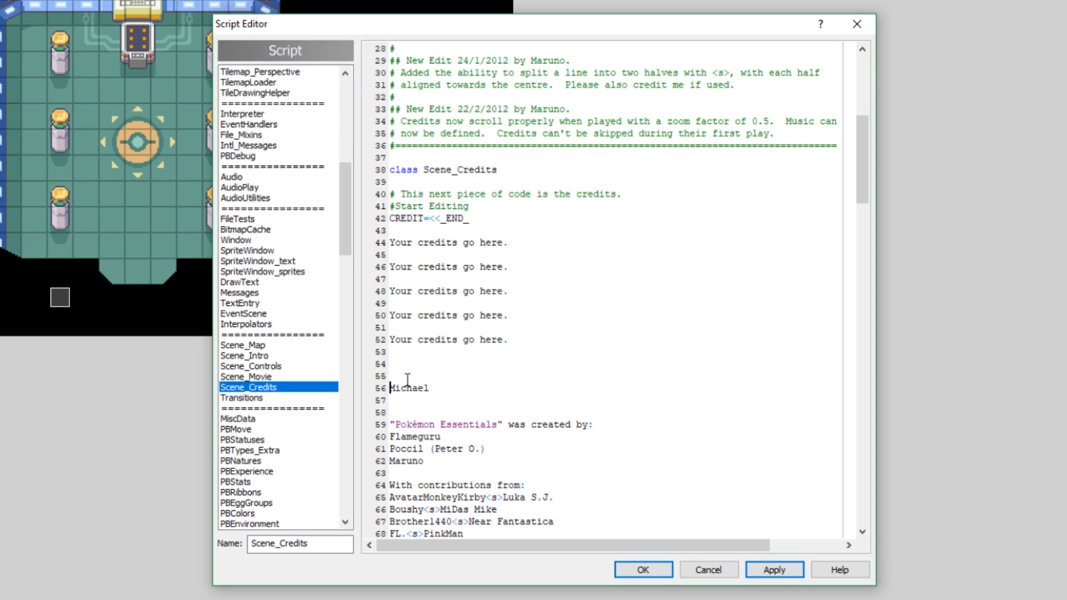
Delete the sample name and all "Your credits go here." placeholders except the first one.
drag(442, 388, 383, 273)
key(BackSpace)
key(BackSpace)
key(BackSpace)
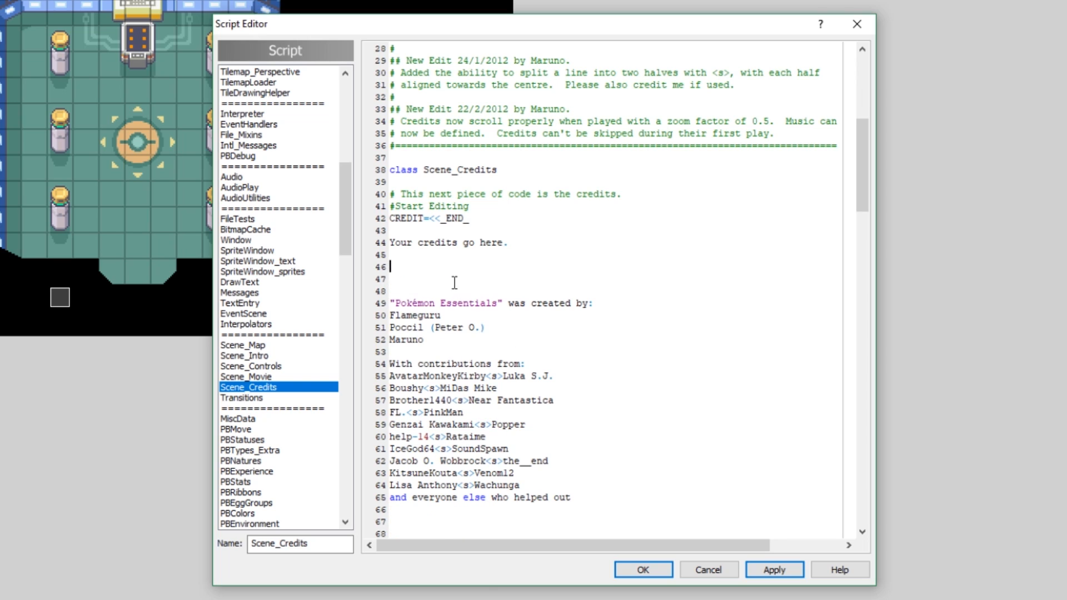
Add the creator's username, "Ayy" and "Tutorial" as separate credit lines above the "Your credits go here." placeholder, with blank lines between them.
click(401, 231)
key(Return)
key(Return)
text(Thundaga)
key(Return)
key(Return)
text(A)
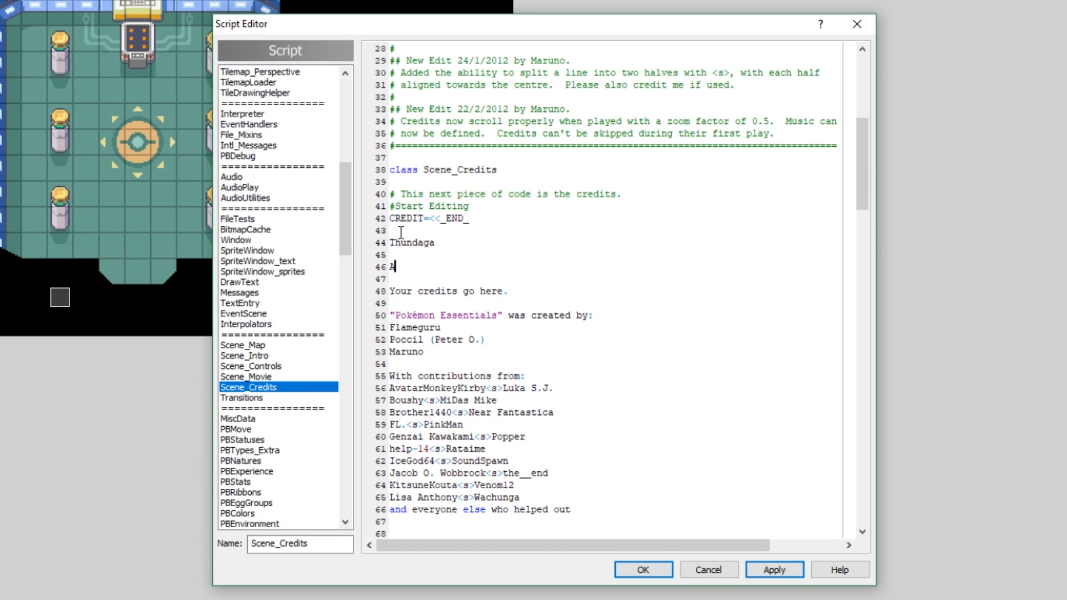
text(yy)
key(Return)
key(Return)
text(Tutorial)
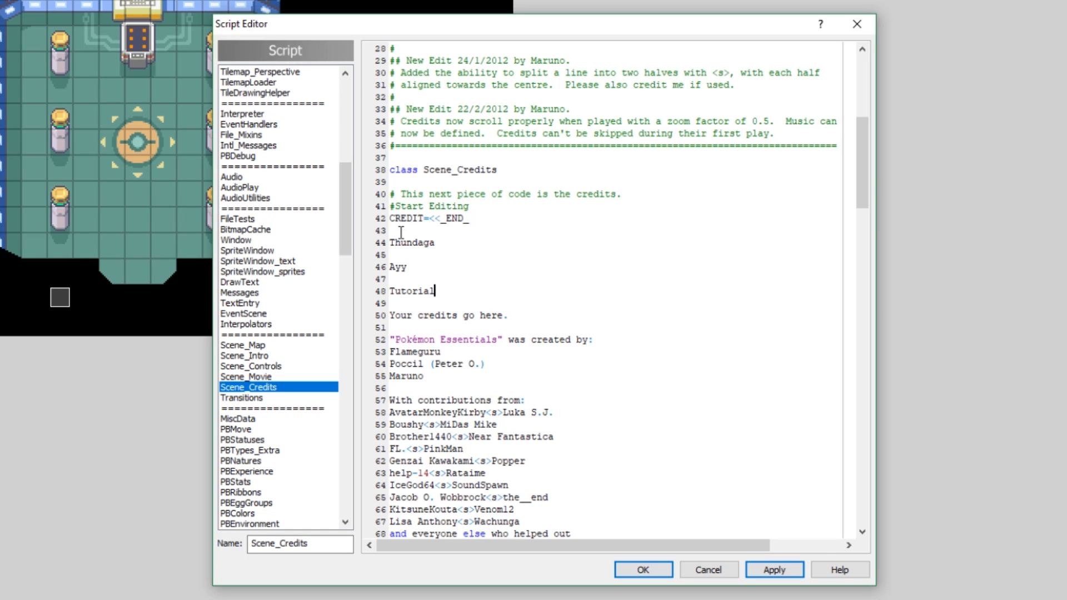
Append "Ayyyyyy" and "You get the idea!" to the custom credits and delete the "Your credits go here." placeholder.
key(Return)
key(Return)
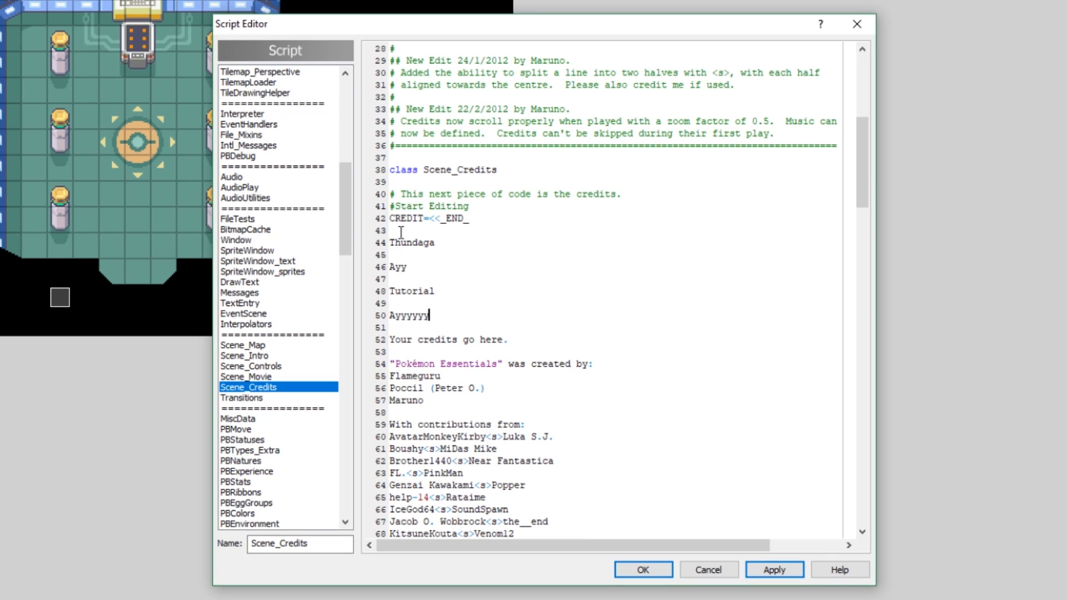
key(Return)
key(Return)
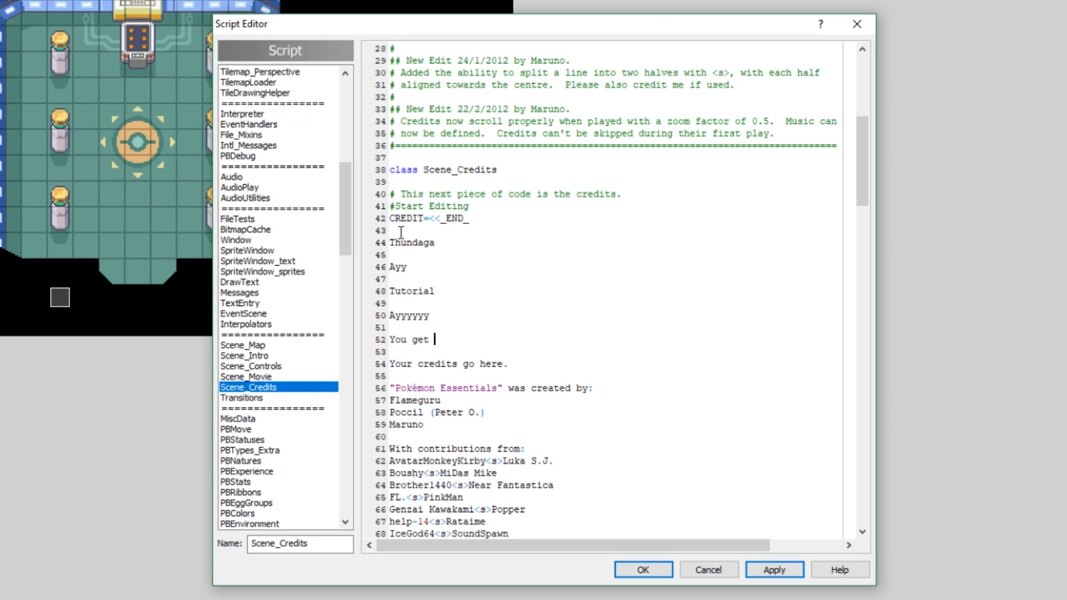
text(!)
drag(508, 363, 400, 361)
key(BackSpace)
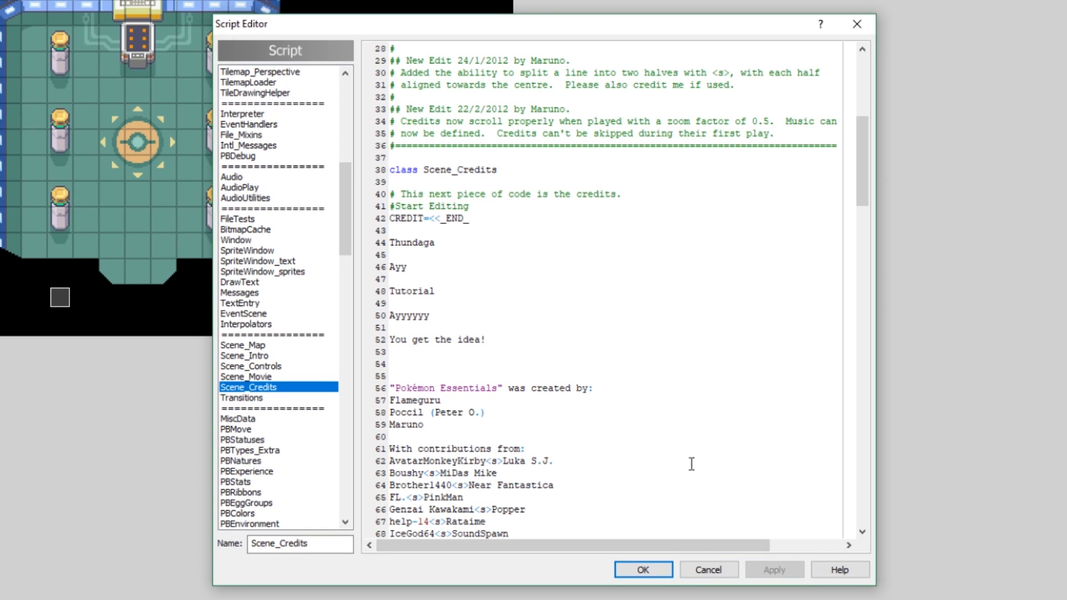
Set the CREDITS_FILL colour to (100,255,100, 255) and apply the script change.
scroll(587, 62, up, 9)
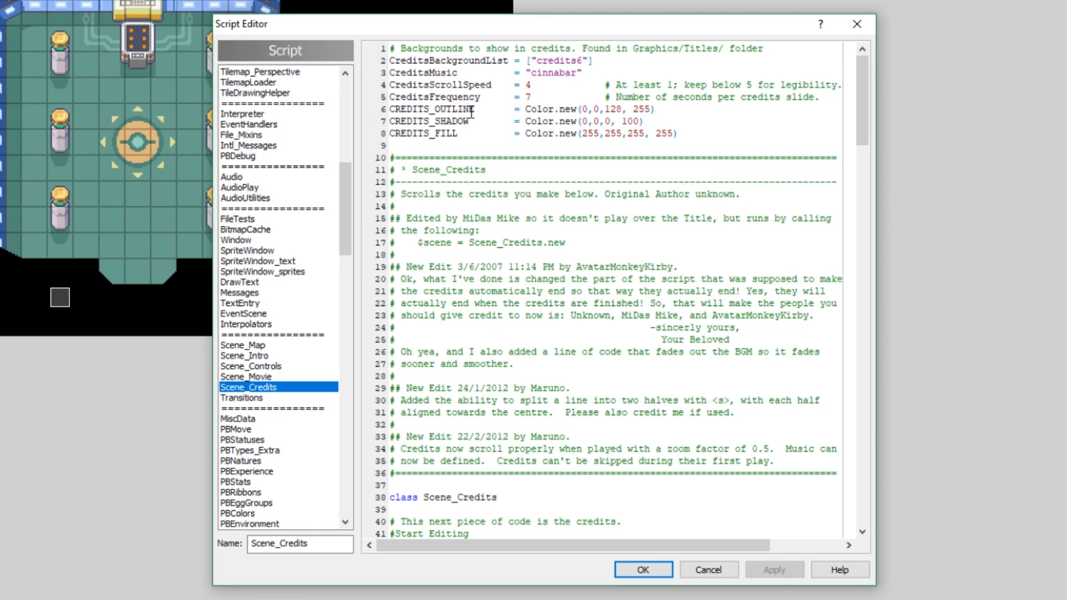
double_click(588, 134)
text(100,255,)
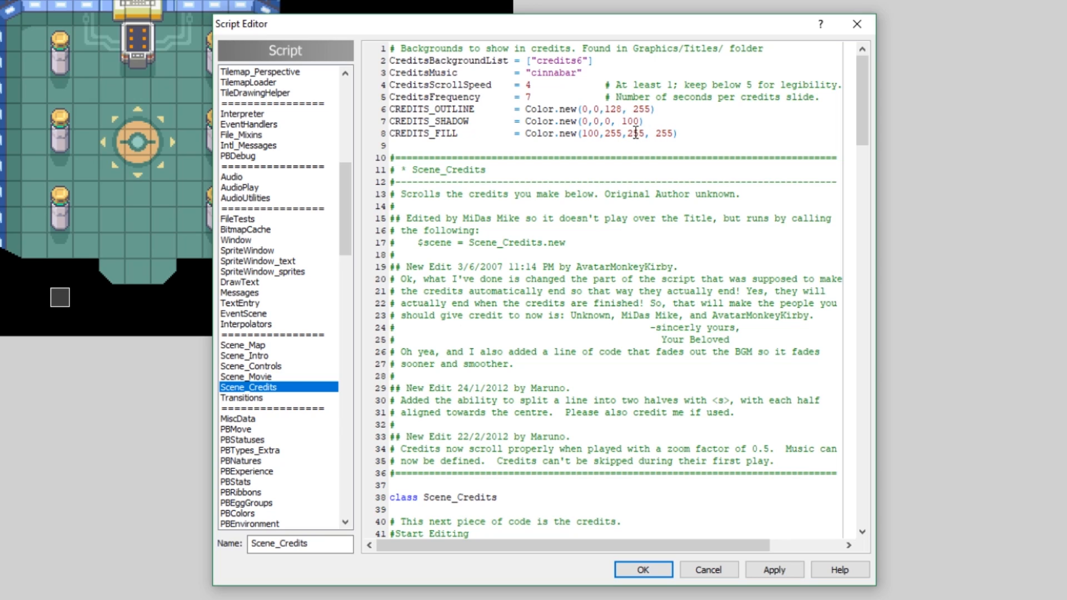
text(100)
click(771, 571)
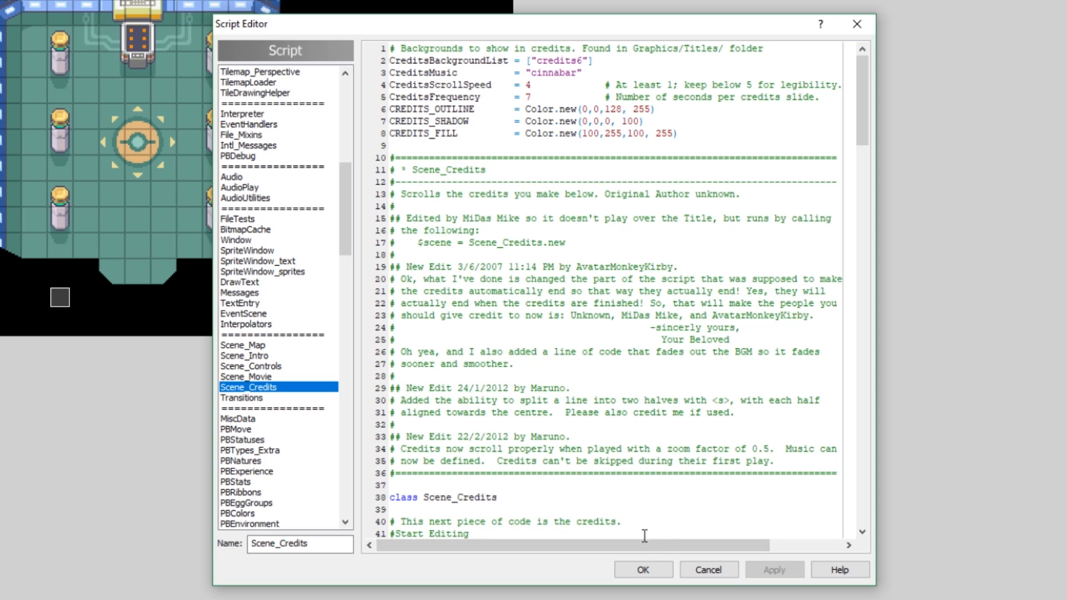
Set the CREDITS_OUTLINE colour to (0,0,0, 255), apply it and close the script editor keeping the changes.
double_click(611, 108)
click(601, 109)
double_click(614, 109)
text(0)
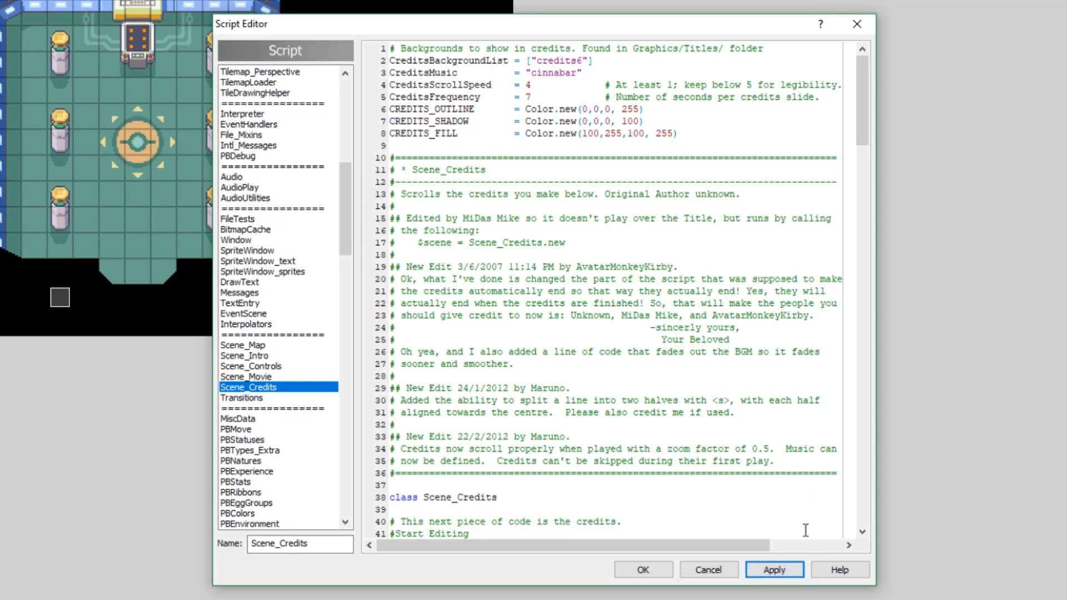
click(774, 570)
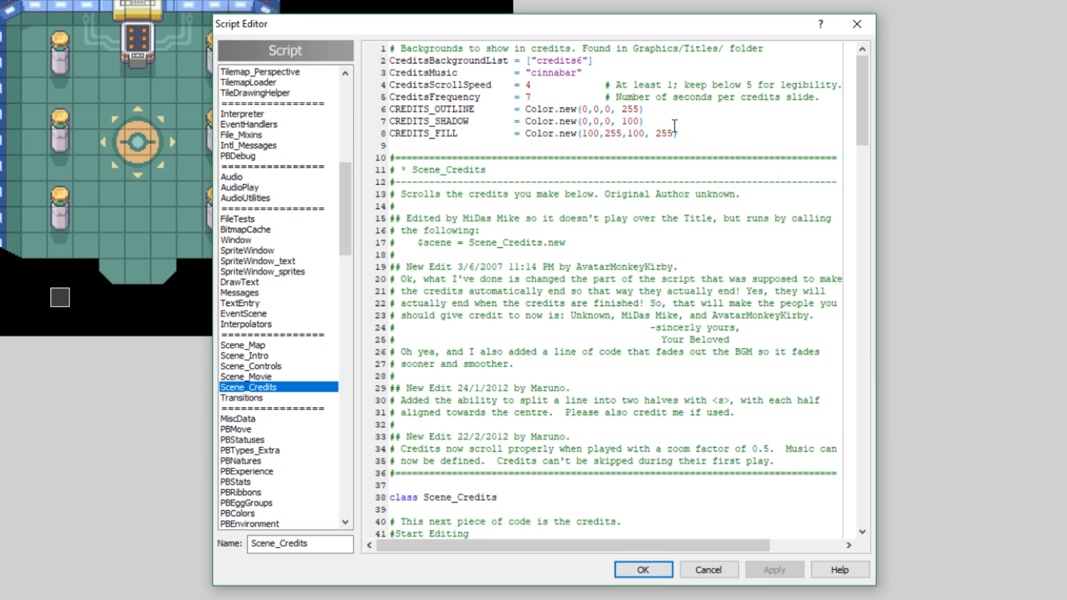
scroll(736, 417, down, 5)
click(657, 576)
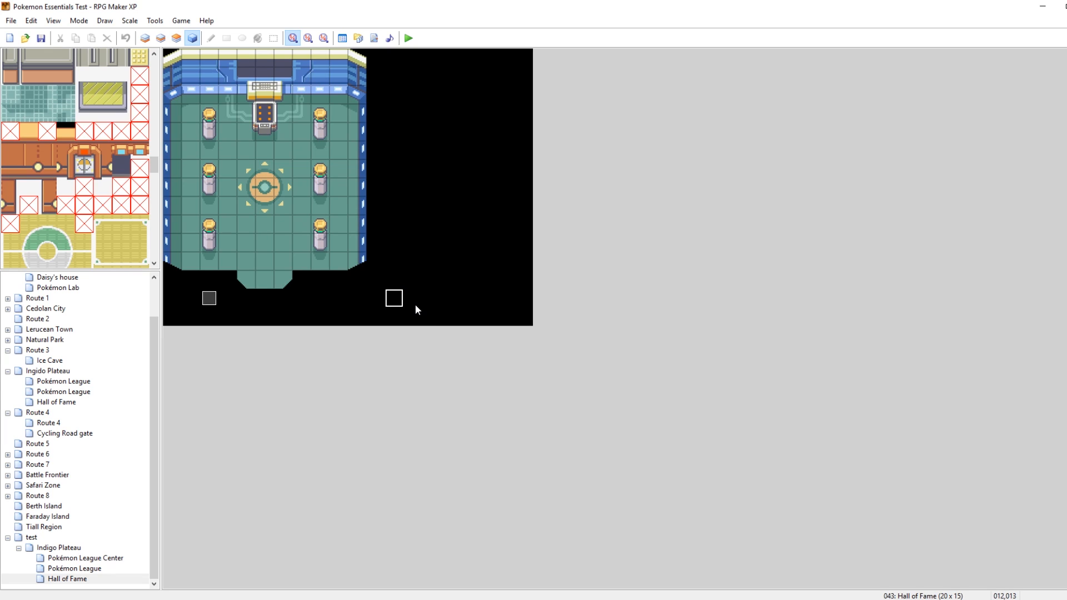
Start a playtest, continue the saved game and walk to the Elite Four member in the battle room.
click(407, 38)
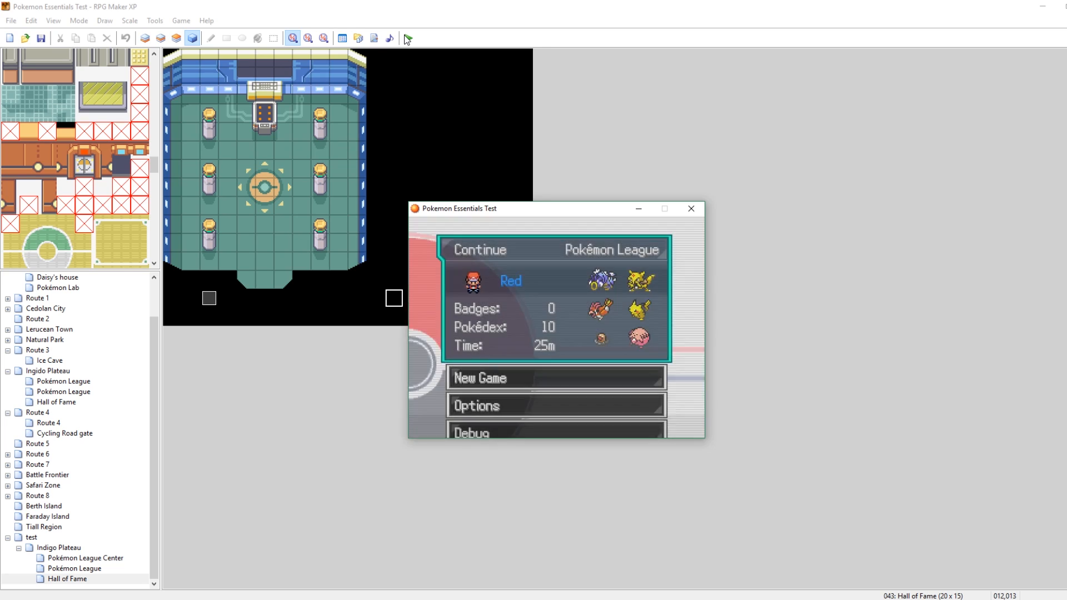
key(Return)
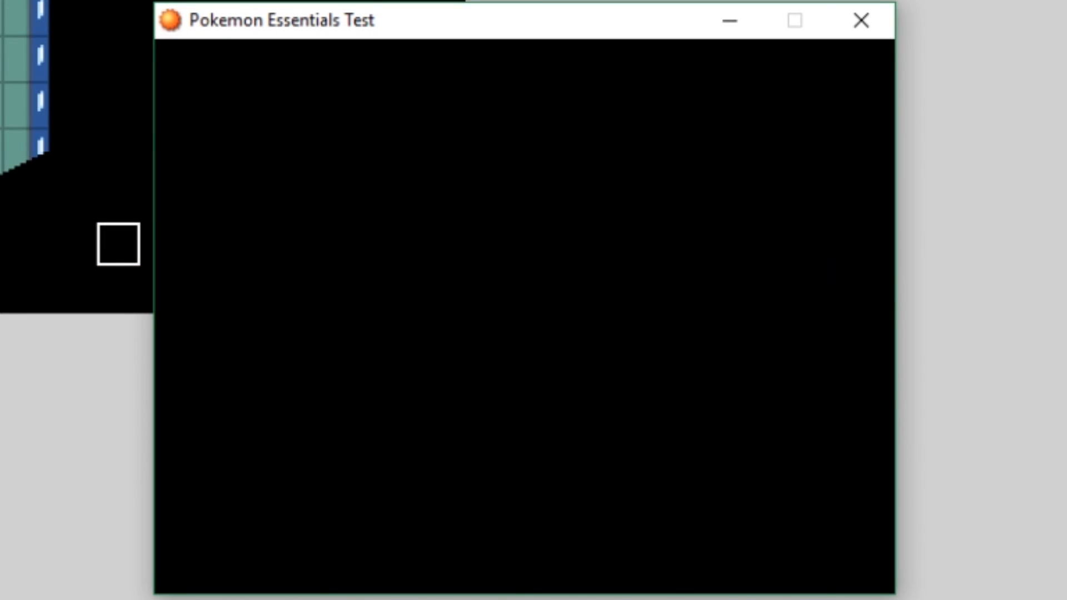
key(Up)
key(Up)
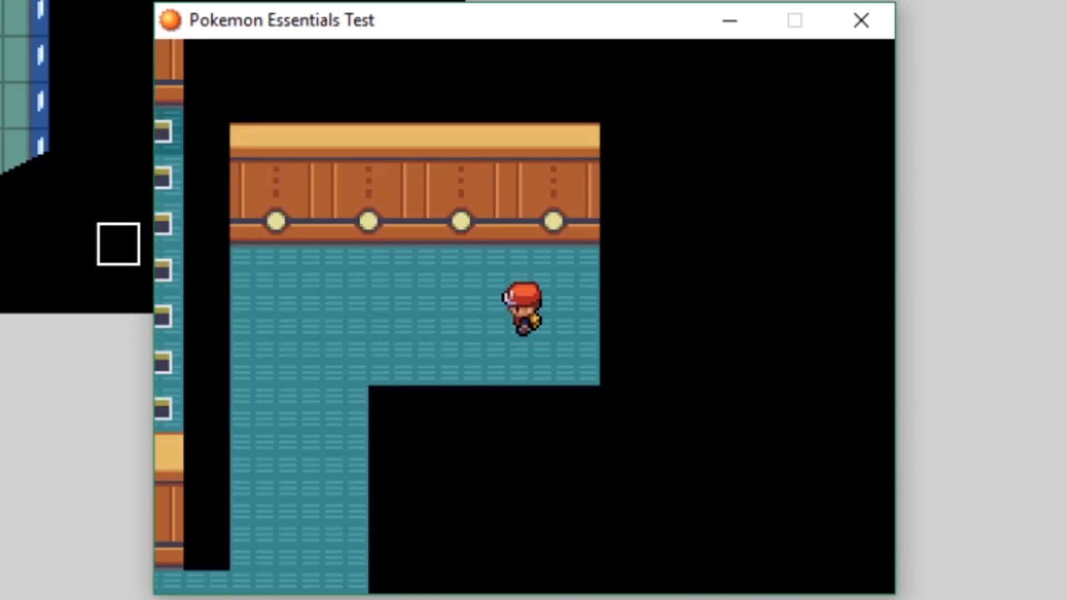
key(Left)
key(Down)
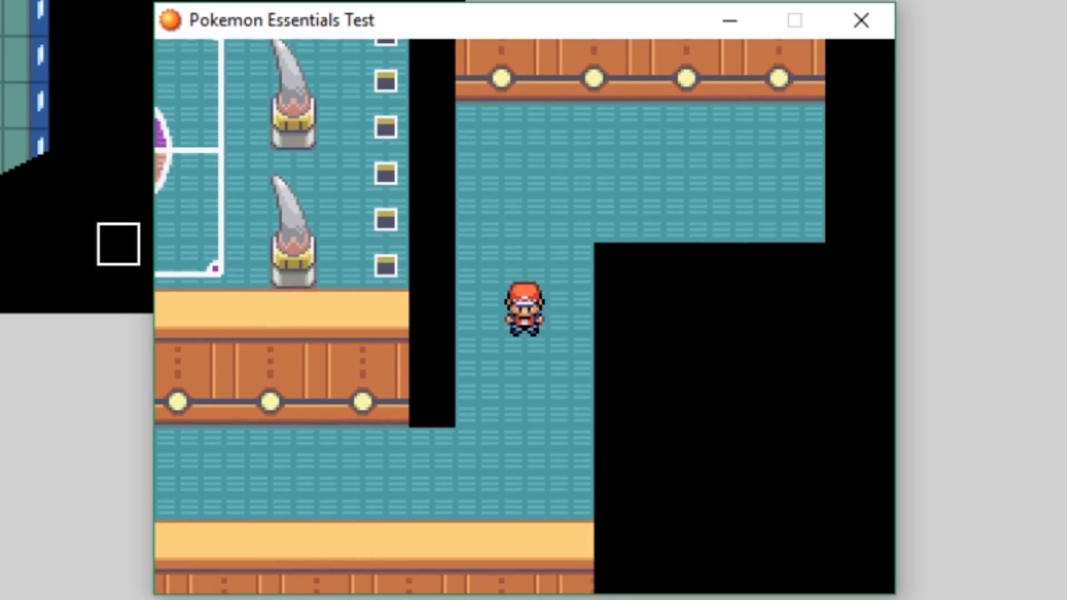
key(Down)
key(Left)
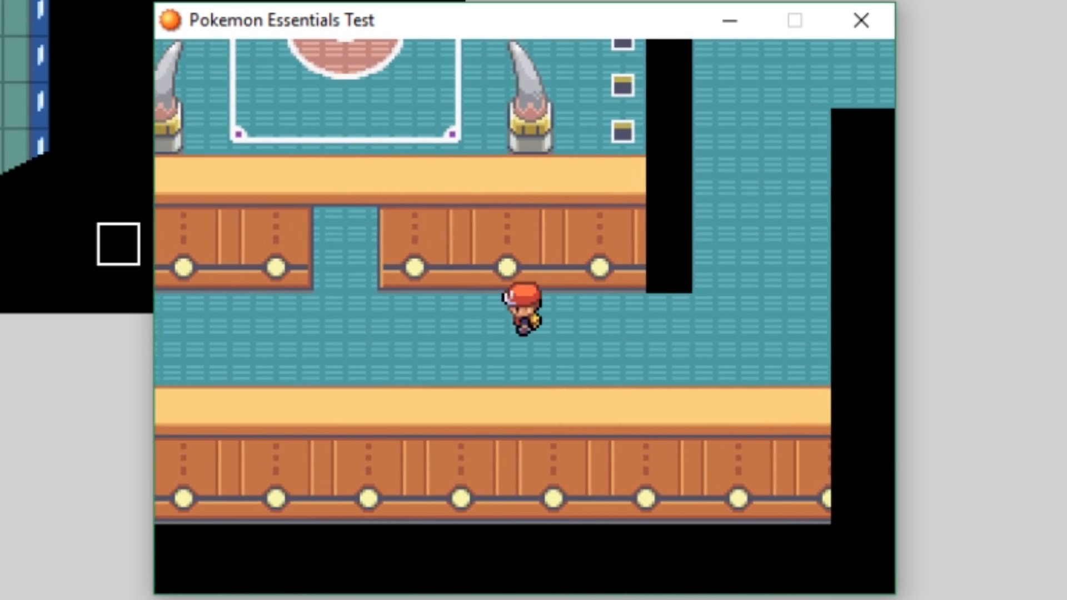
key(Left)
key(Up)
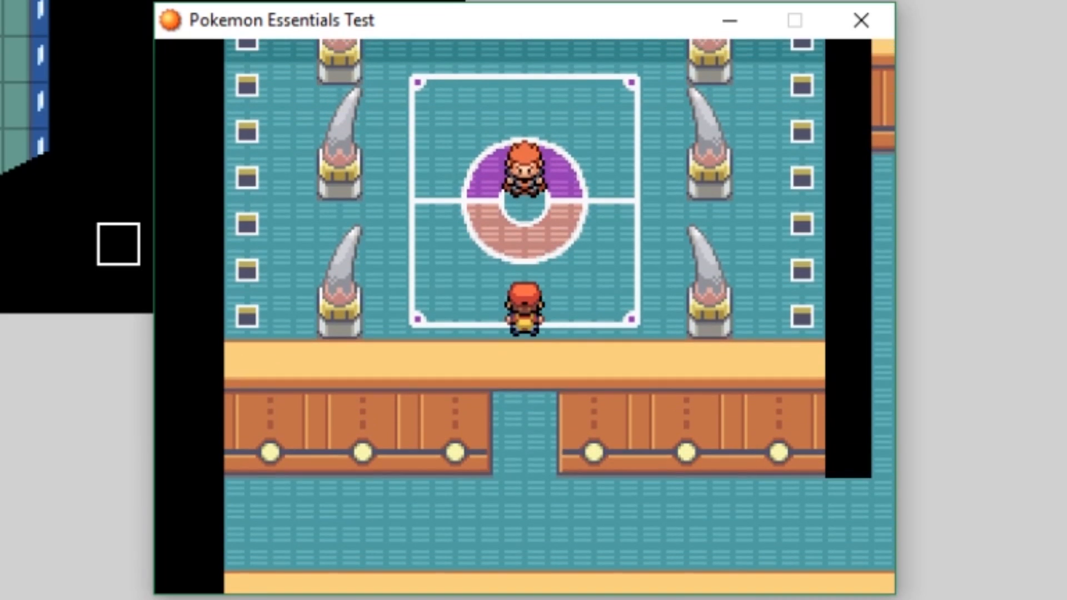
key(Left)
key(Up)
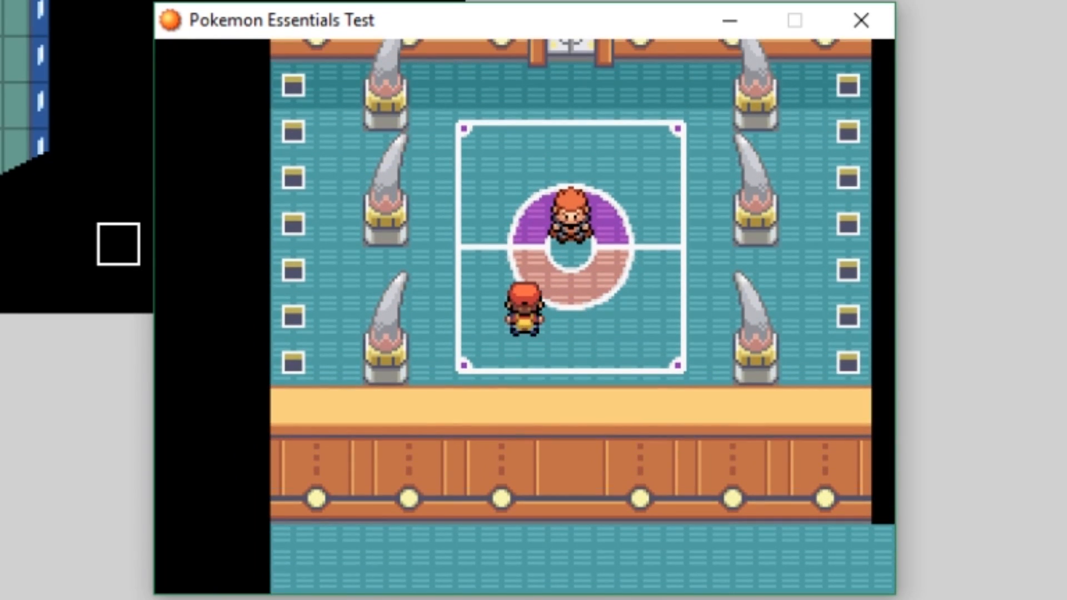
Turn on game switch 0012 "Defeated Elite Four" through the debug field options and return to the map.
key(F9)
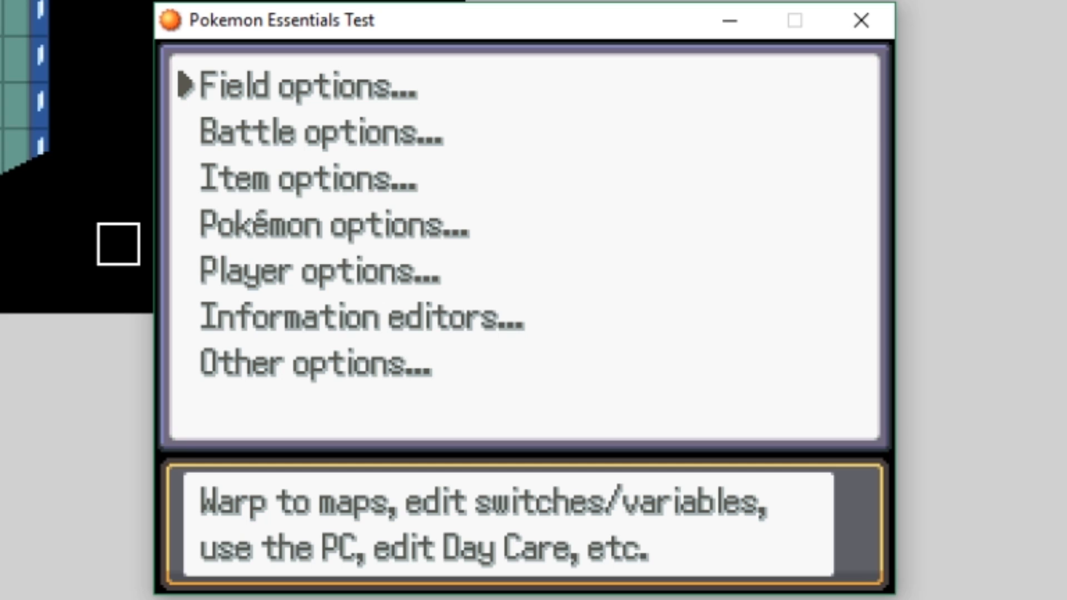
key(Return)
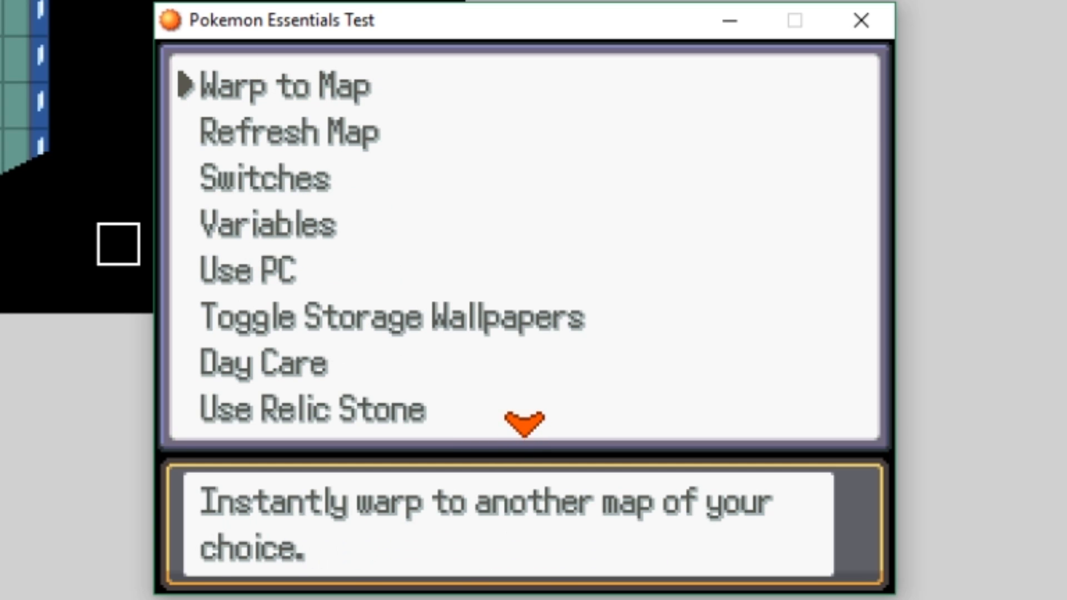
key(Down)
key(Down)
key(Return)
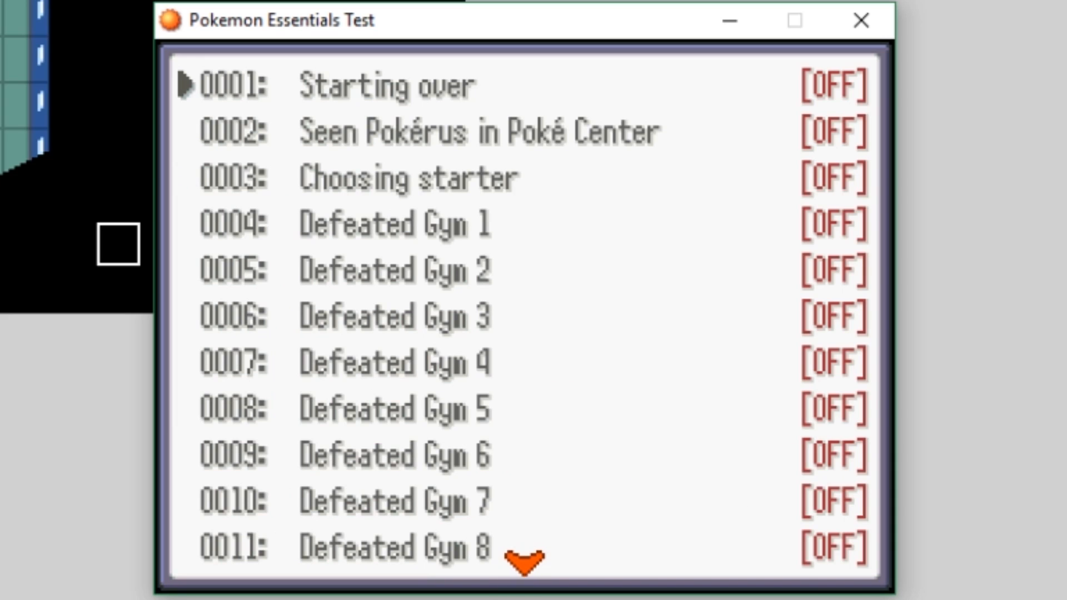
key(Page_Down)
key(Page_Down)
key(Page_Up)
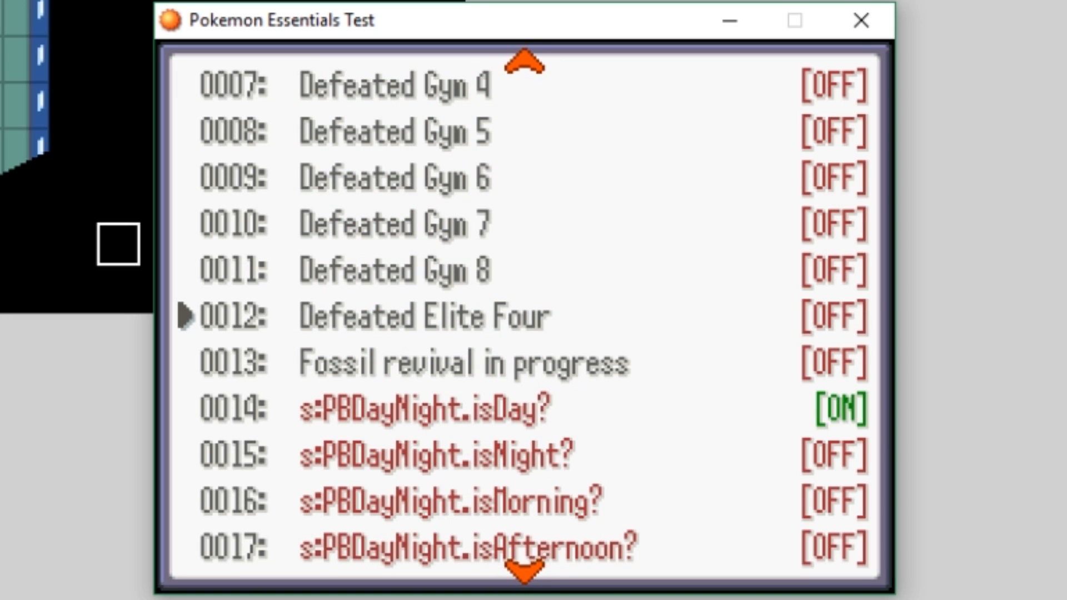
key(Return)
key(Escape)
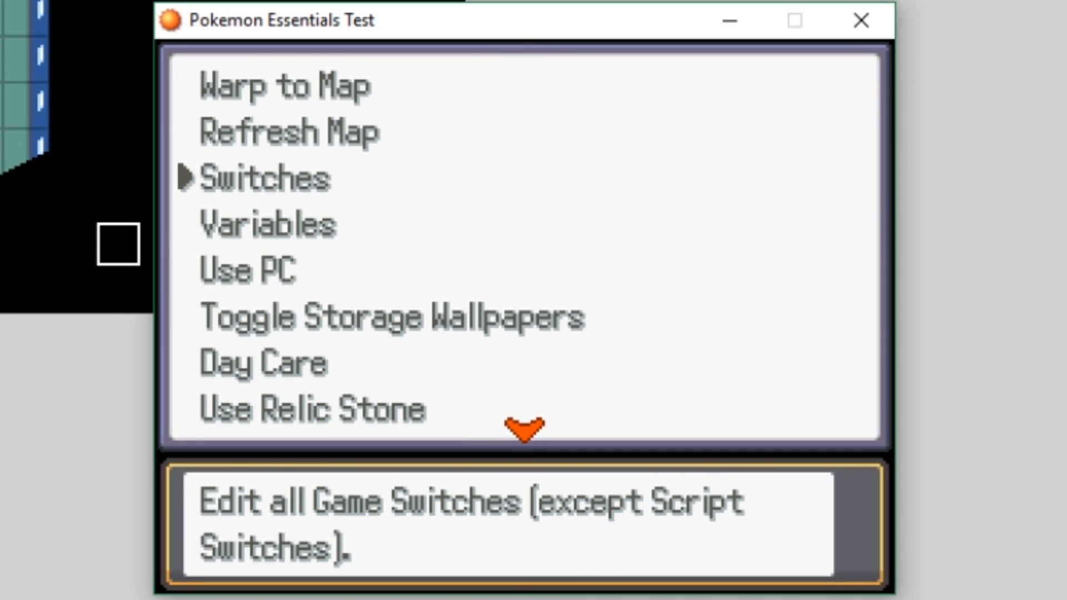
key(Escape)
key(Escape)
Start a battle with the Elite Four member, quit the playtest and open the Pokémon League map under Indigo Plateau.
key(Up)
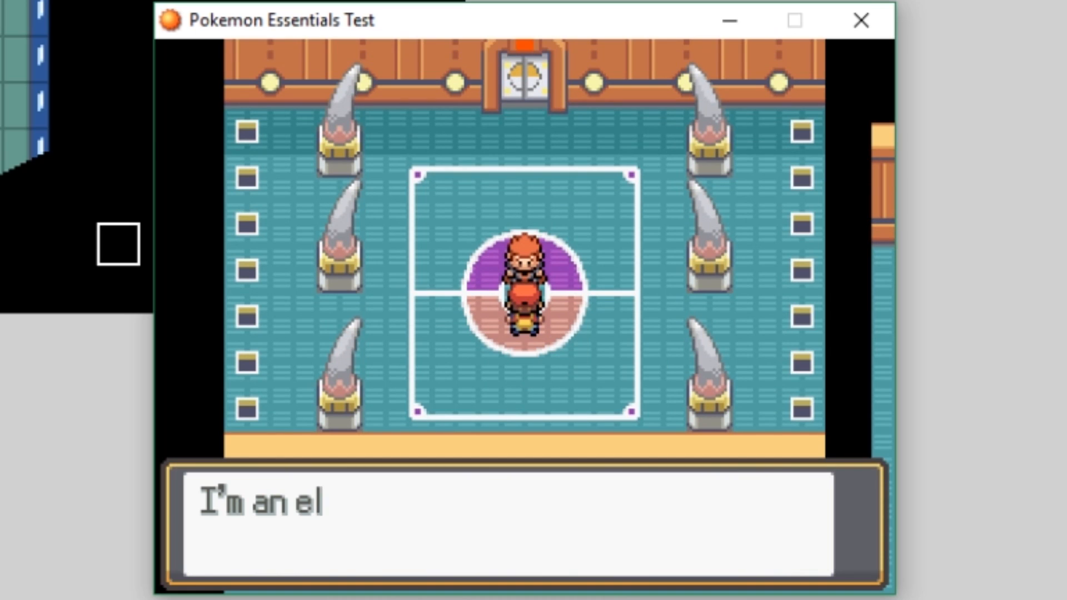
key(Return)
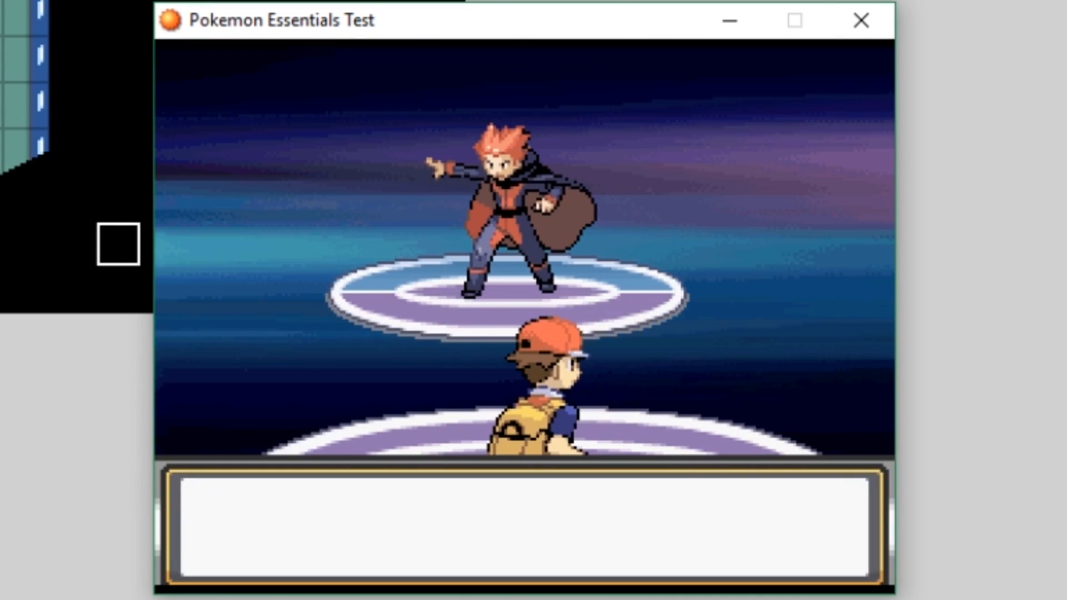
key(Return)
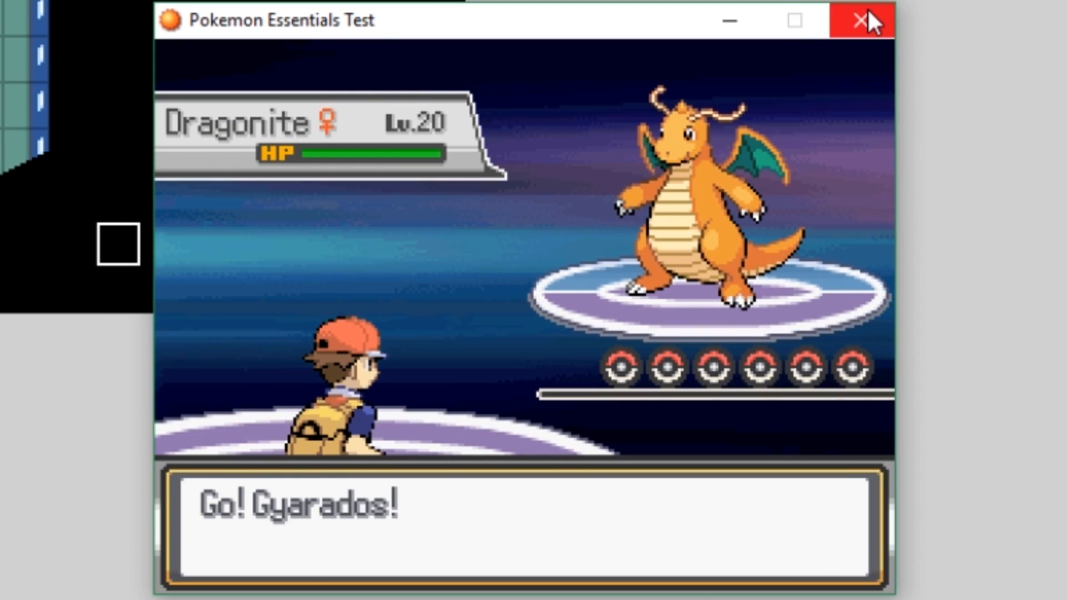
click(867, 12)
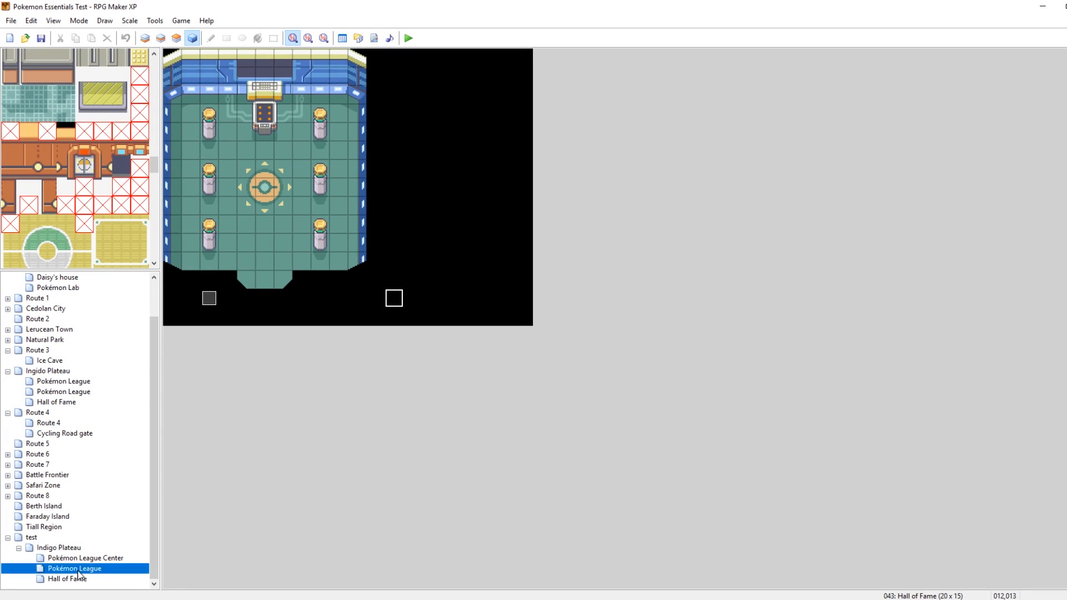
click(78, 570)
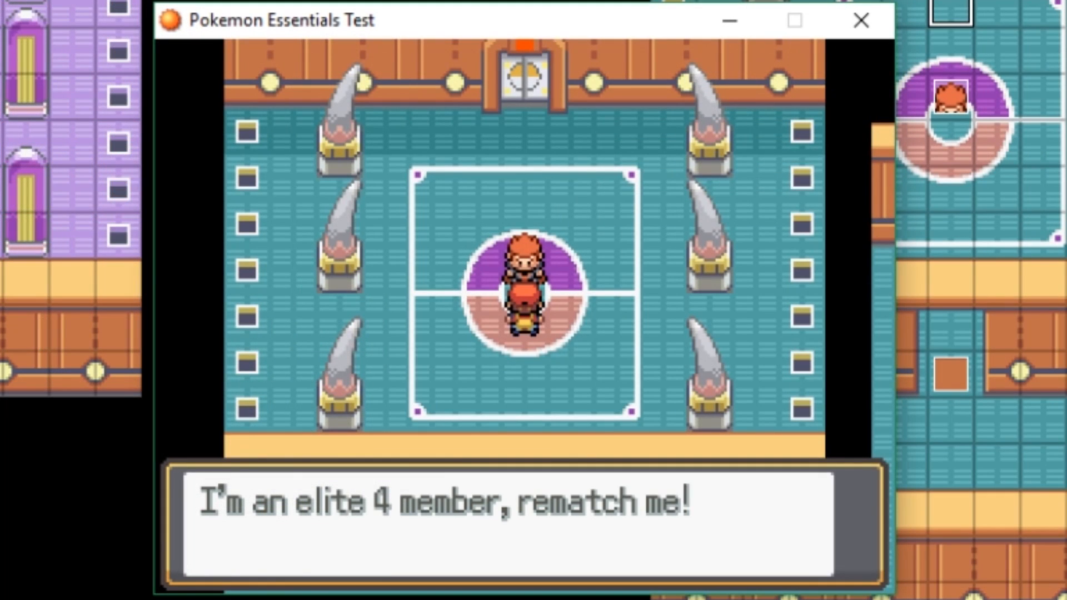
Start the Elite Four member's rematch in the playtest, end the battle by running and dismiss the closing dialogue.
key(Return)
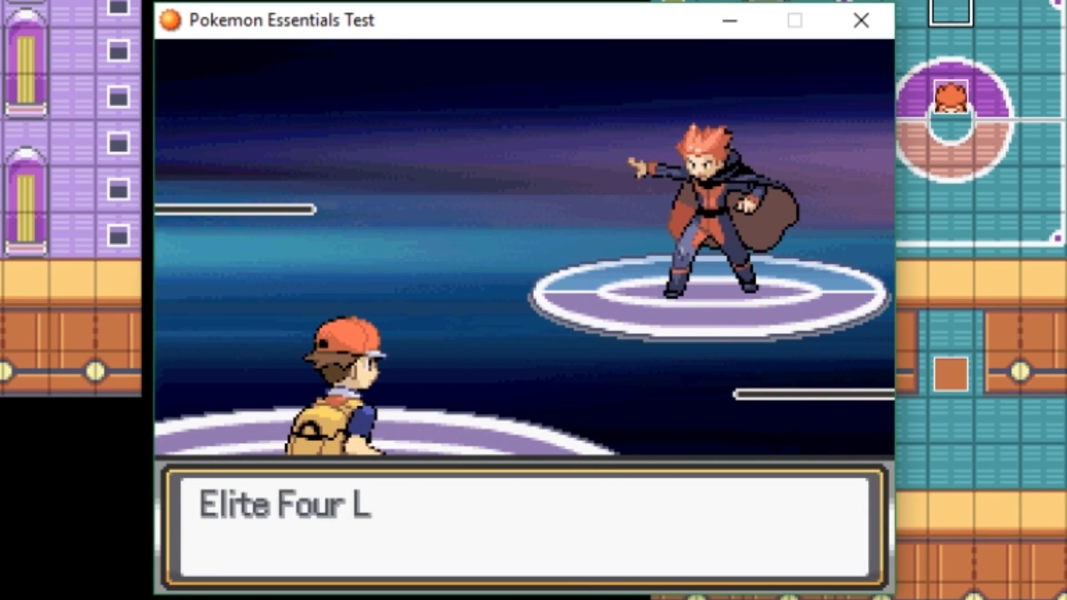
key(Return)
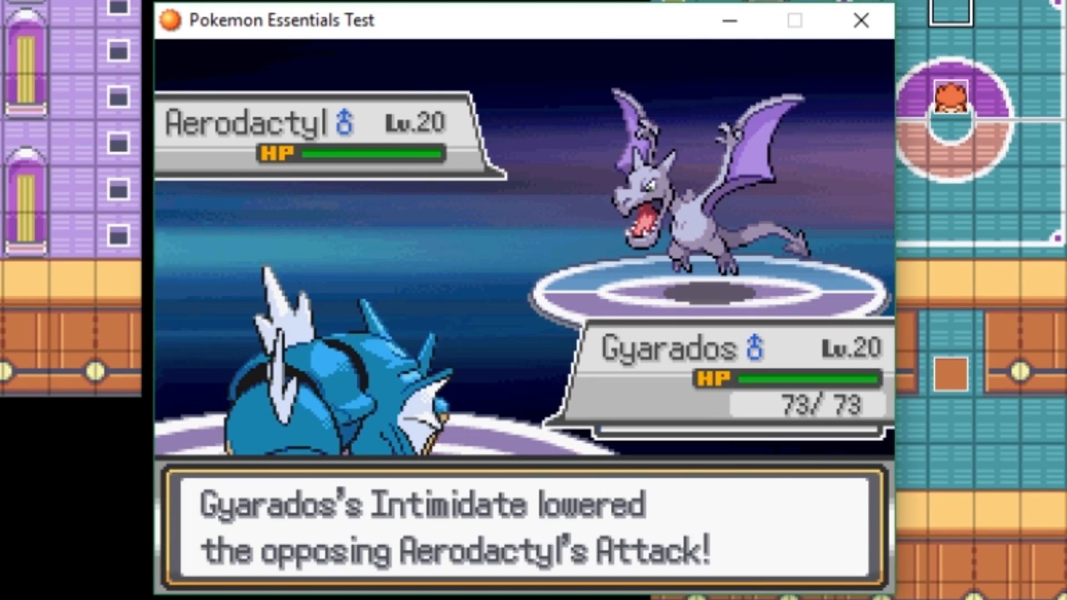
key(Down)
key(Right)
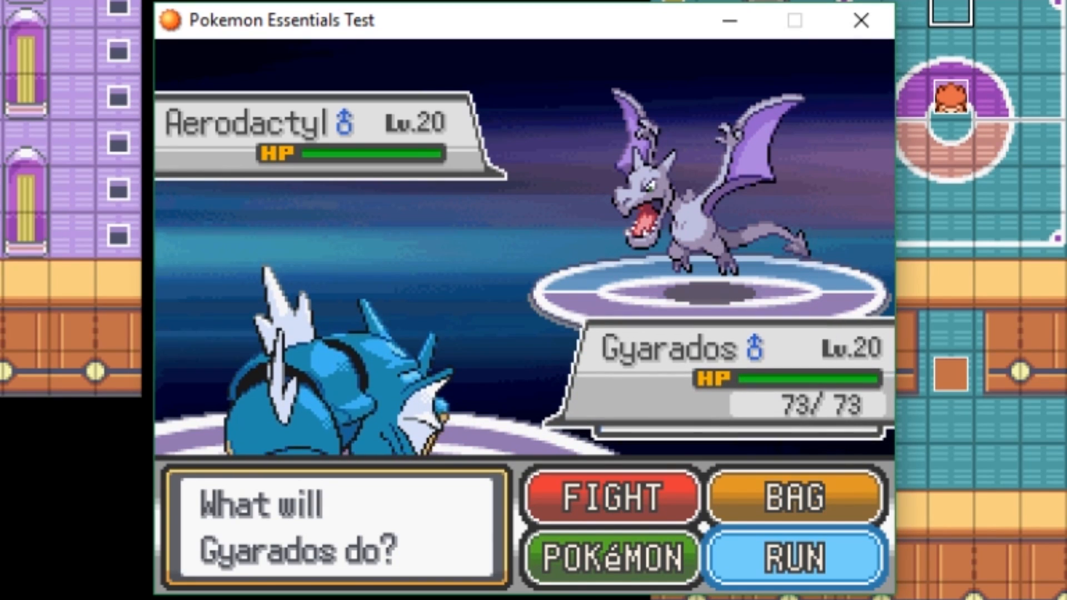
key(Return)
key(Return)
key(ctrl+Return)
key(Return)
key(Return)
key(Return)
key(Return)
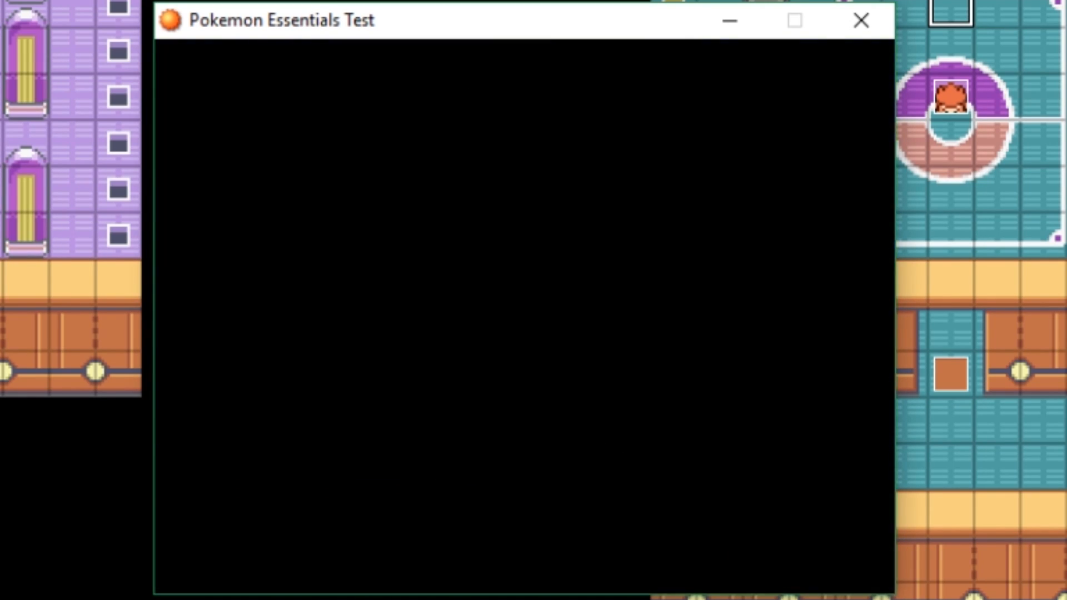
key(Return)
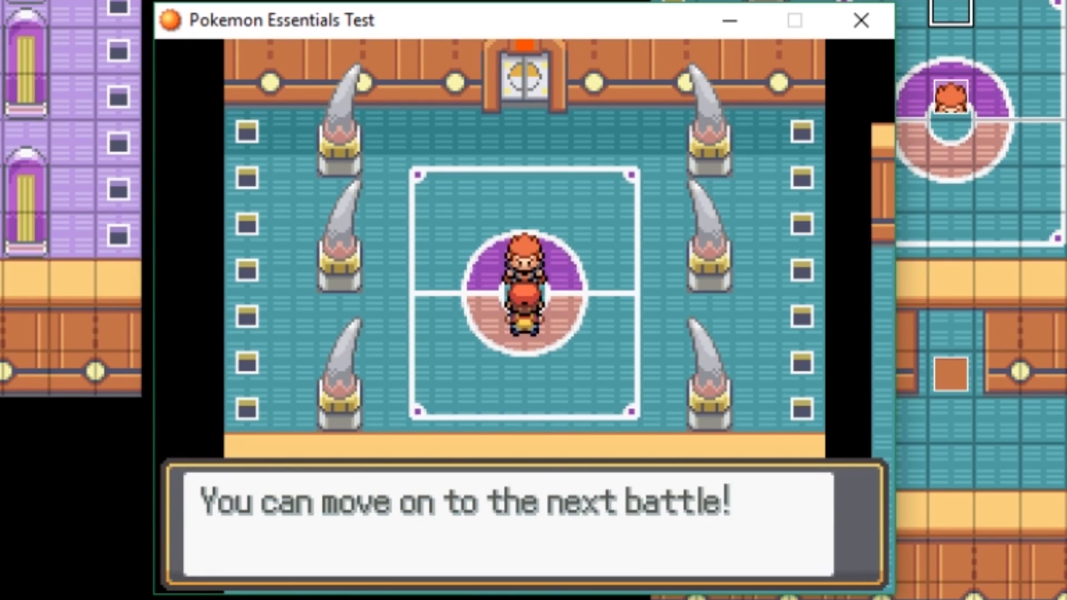
key(Return)
Walk around the Elite Four member and through the door onto the walkway to the champion's room.
key(Left)
key(Up)
key(Right)
key(Up)
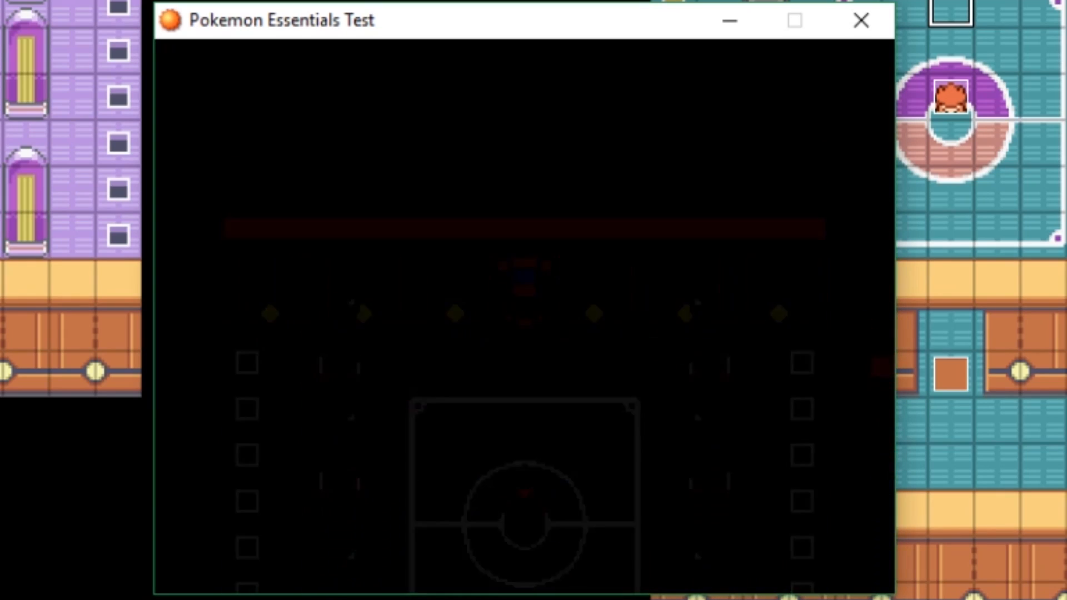
key(Up)
key(Up)
key(Up)
key(Up)
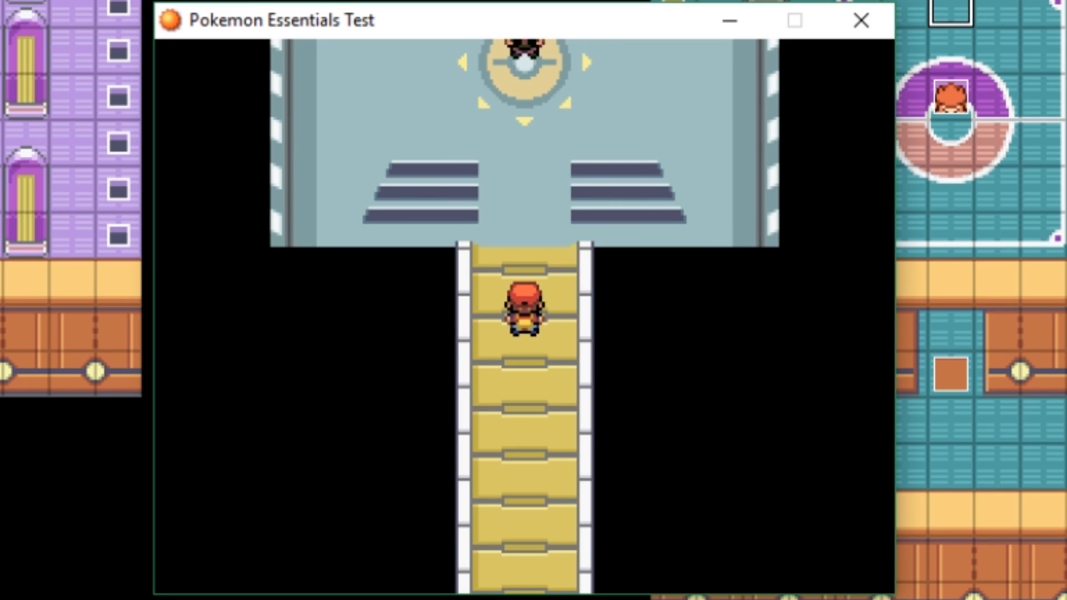
Check game switch 0012 "Defeated Elite Four" in the debug field options and return to the map.
key(F9)
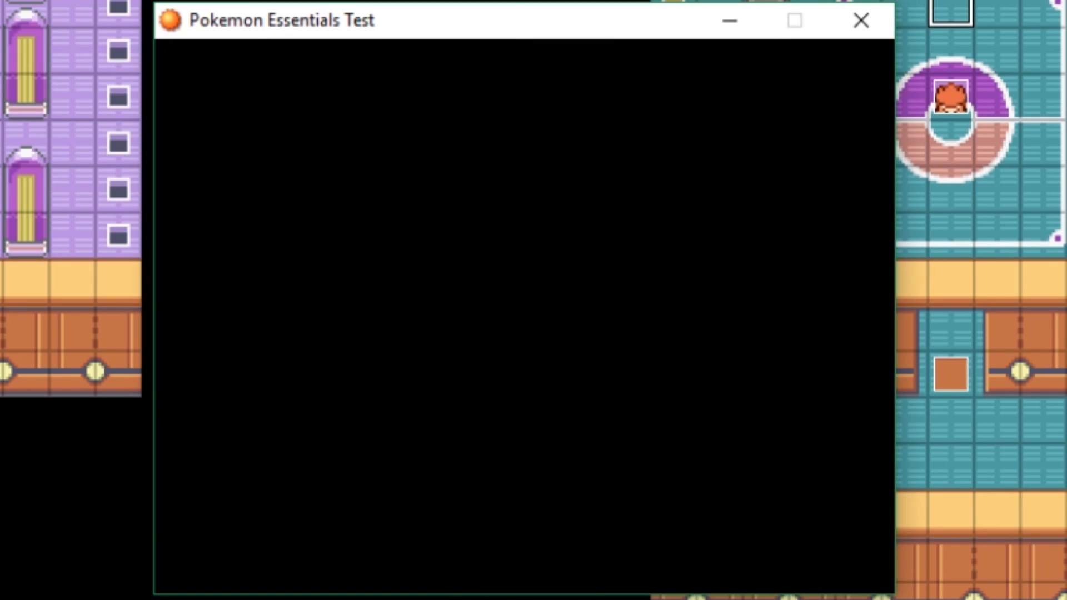
key(Return)
key(Down)
key(Down)
key(Return)
key(Right)
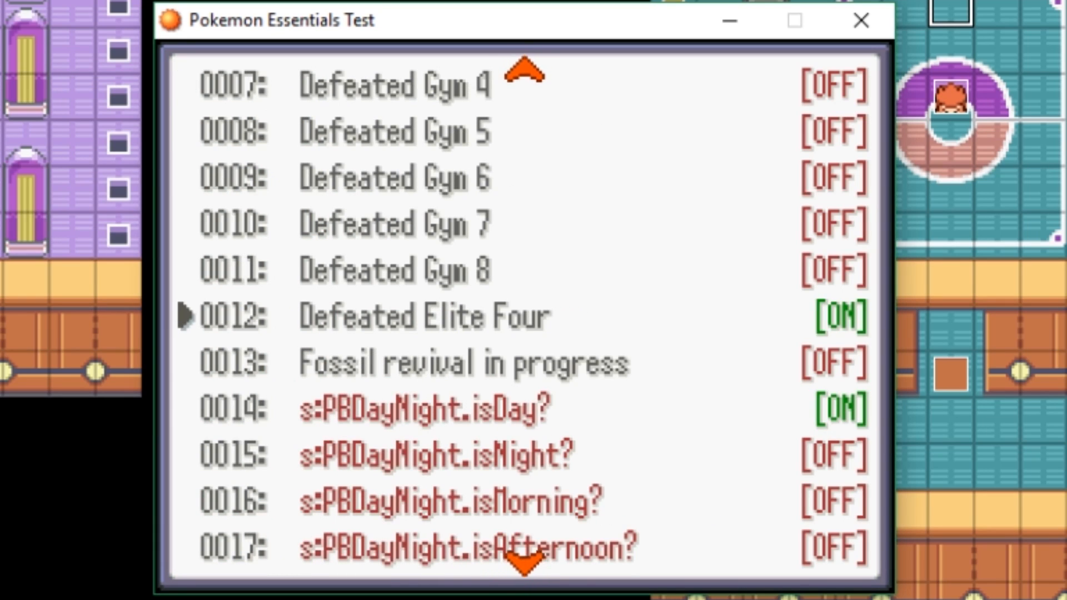
key(Escape)
key(Escape)
key(Escape)
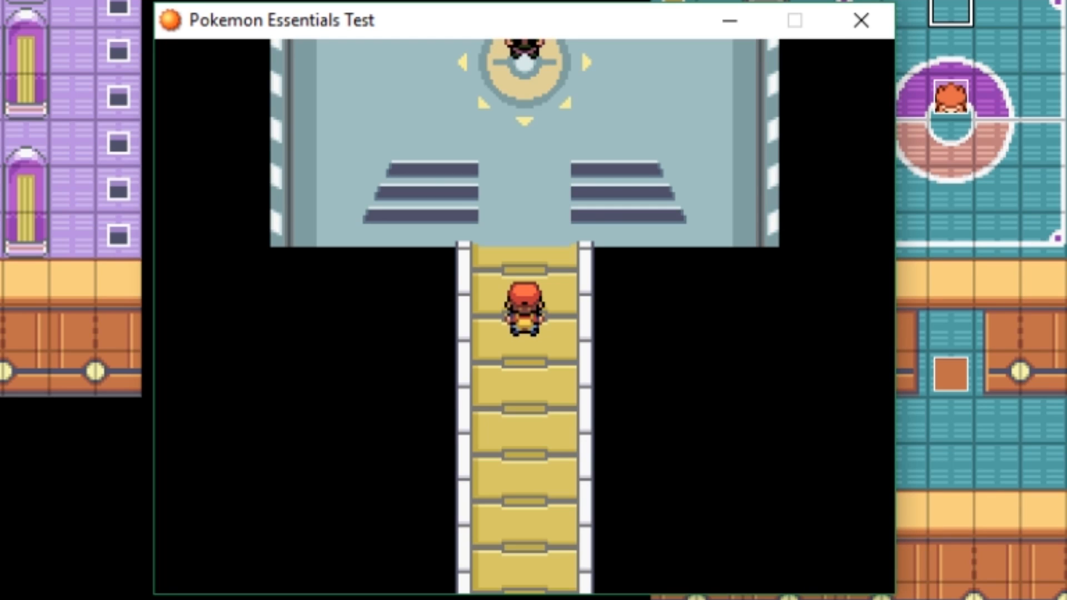
Walk up the walkway to Champion Blue and start the battle.
key(Up)
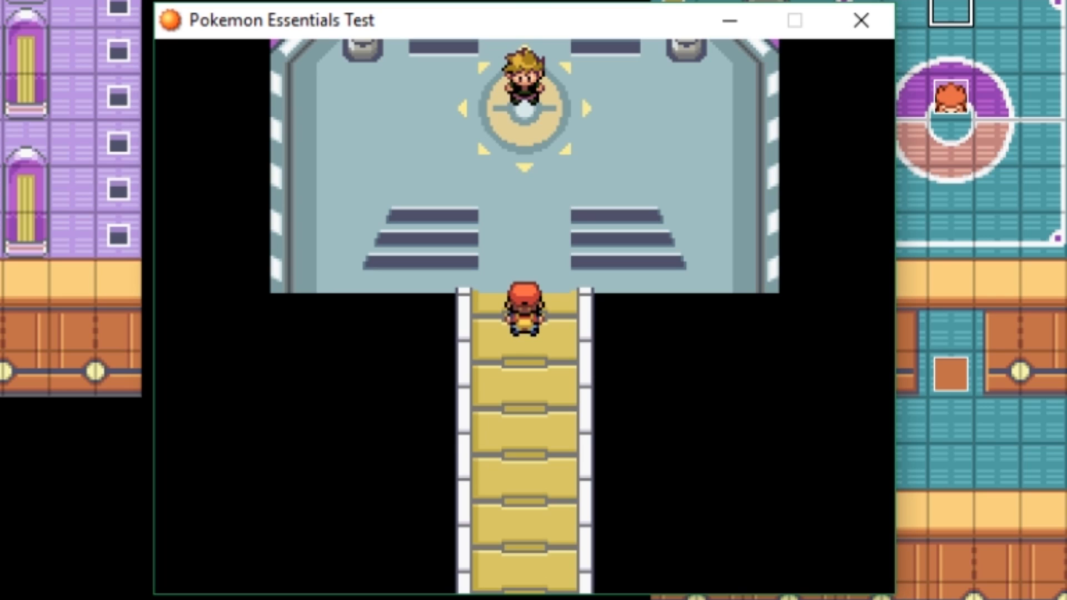
key(Up)
key(Up)
key(Up)
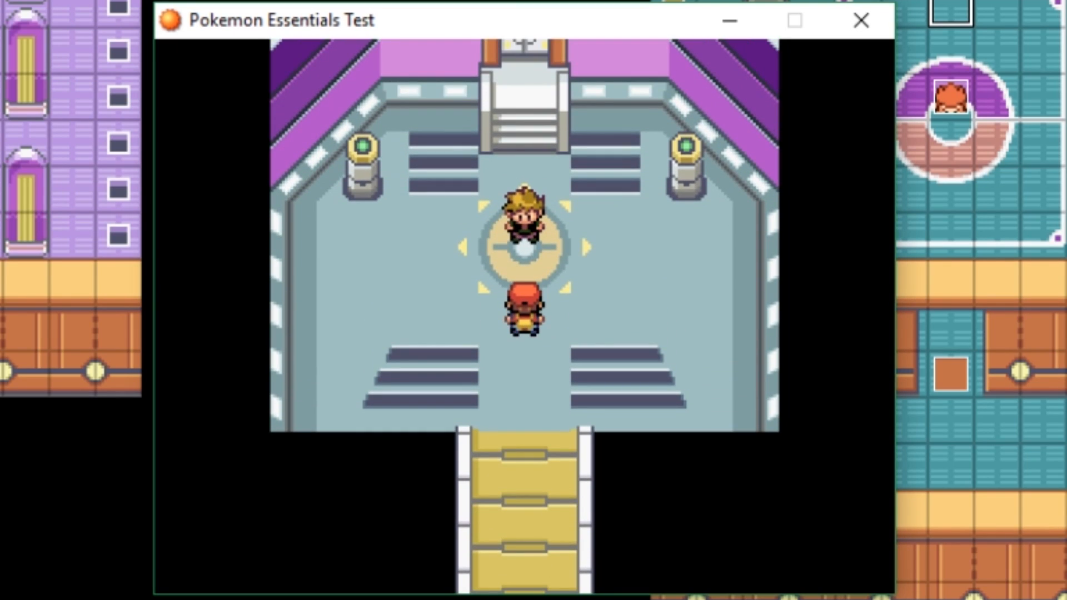
key(Return)
key(Return)
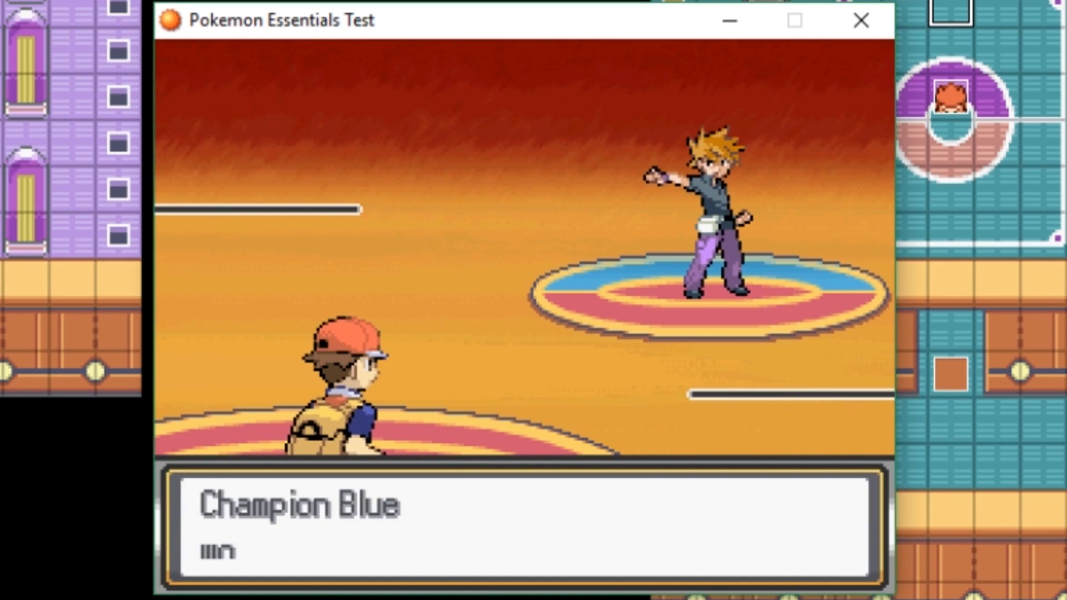
key(Return)
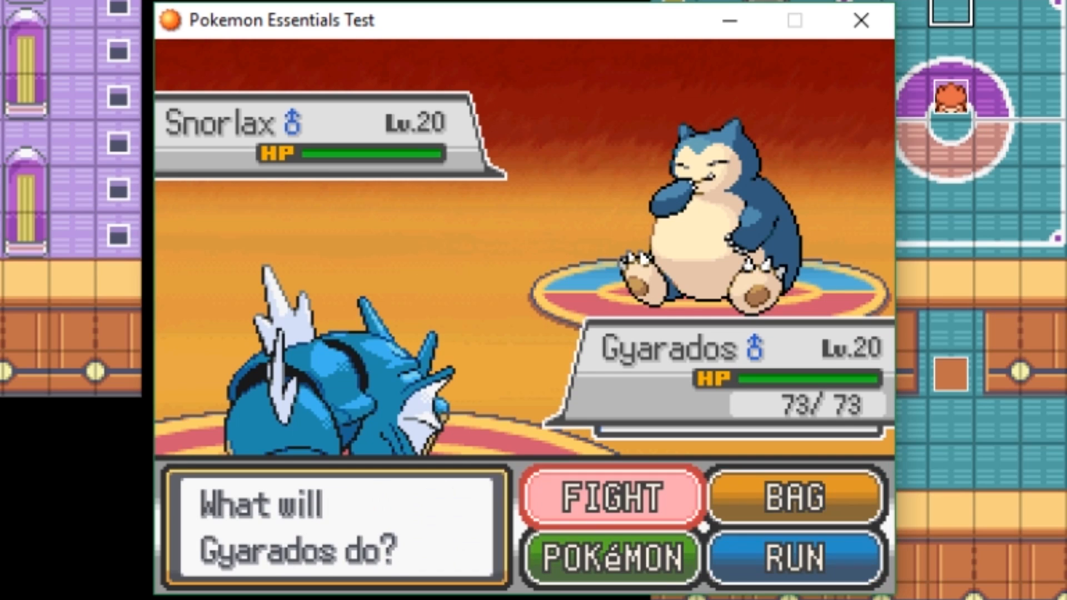
Run from the champion battle, treat it as a win, dismiss the dialogue and let the ending sequence play.
key(Down)
key(Right)
key(Return)
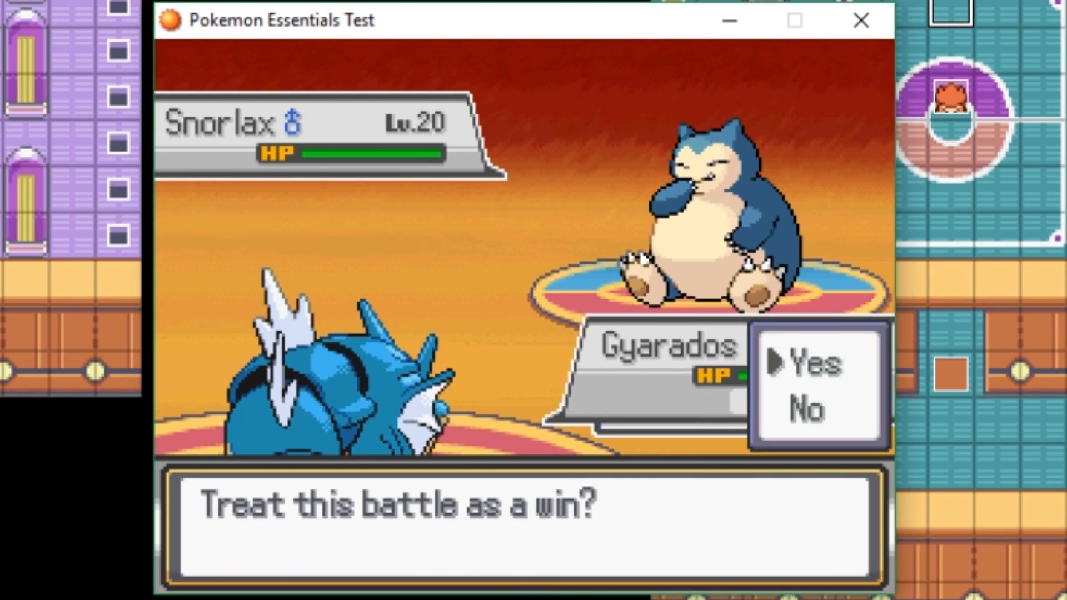
key(Return)
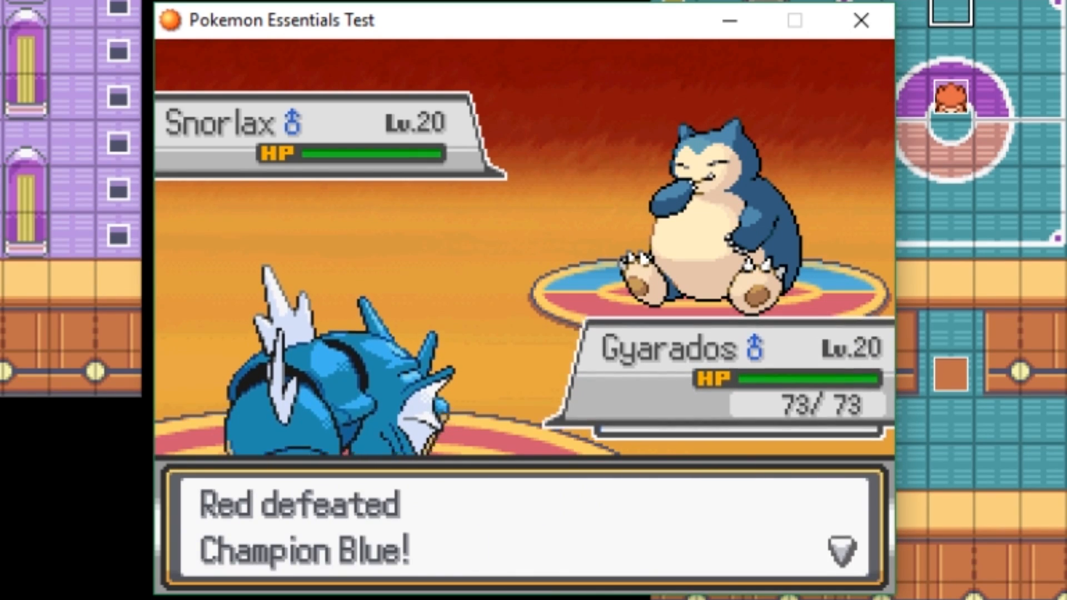
key(Return)
key(Return)
key(Return)
key(Return)
key(Return)
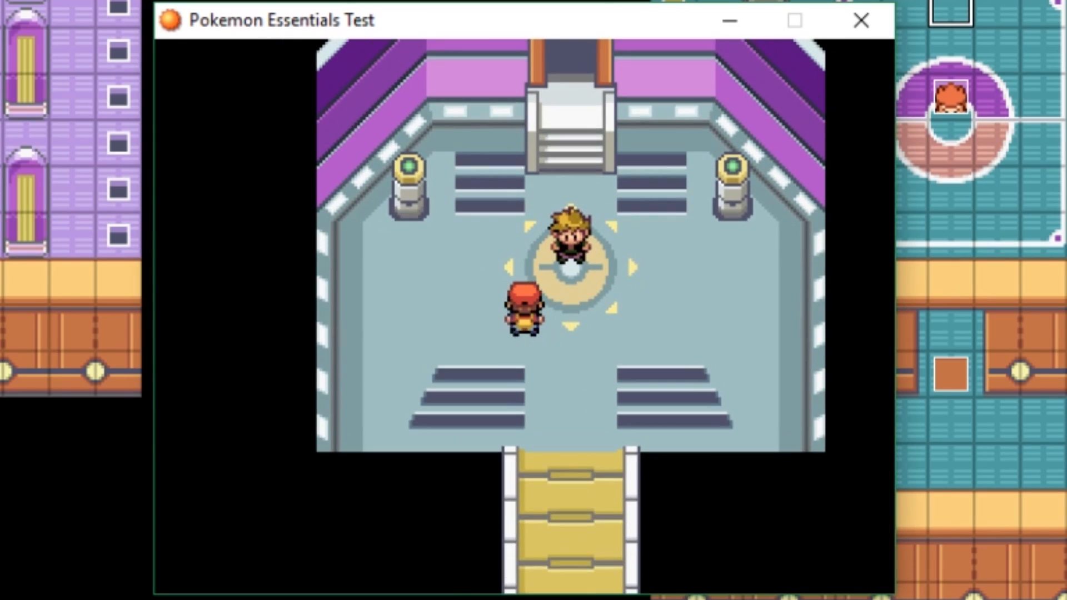
key(Up)
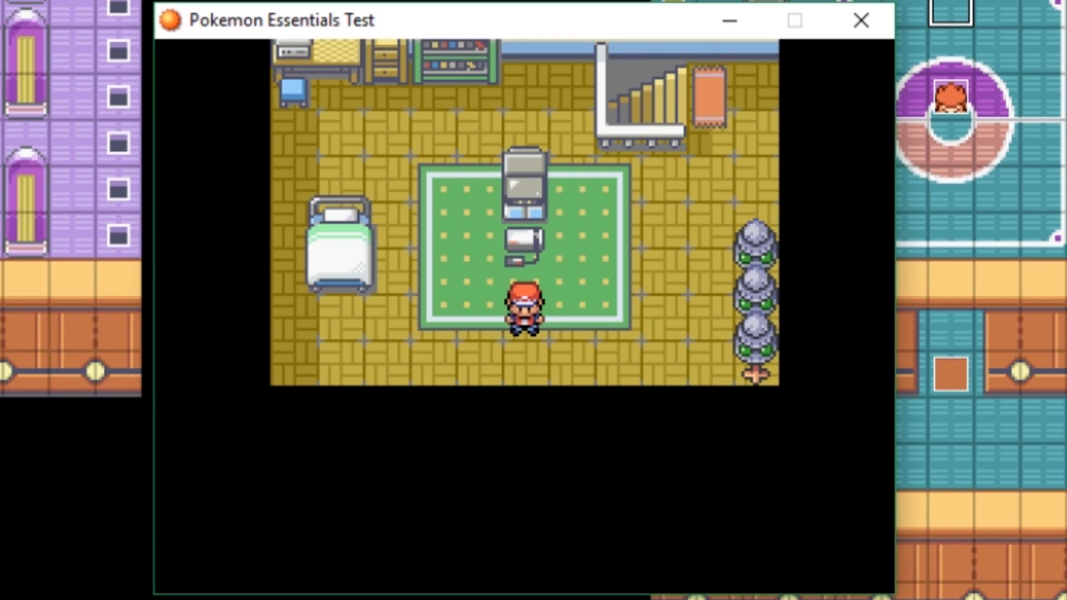
Warp to map 033 Pokémon League Center through the debug field options.
click(852, 12)
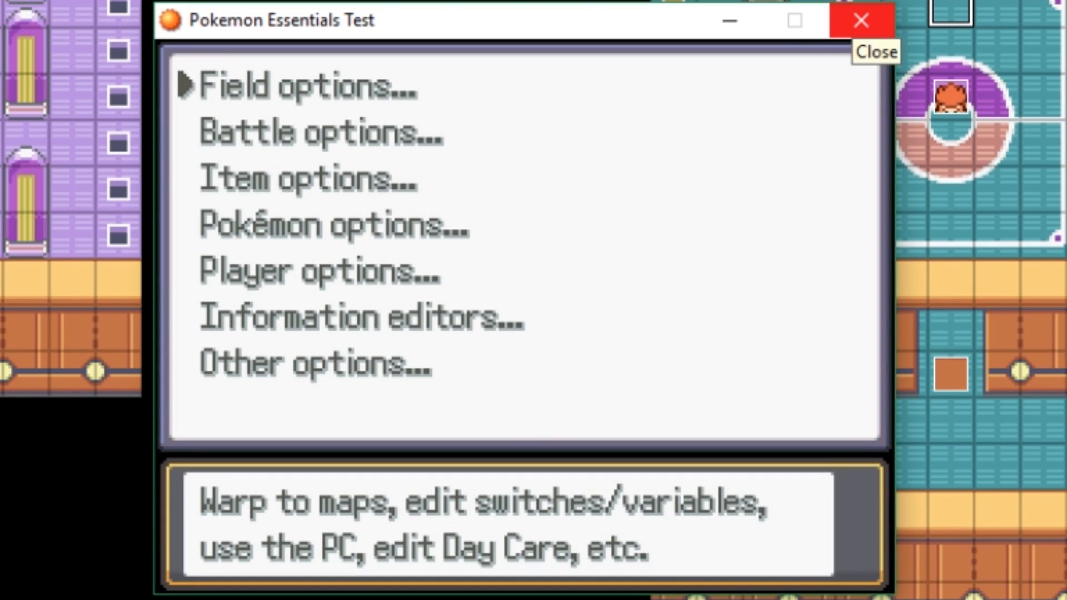
key(Return)
key(Down)
key(Up)
key(Return)
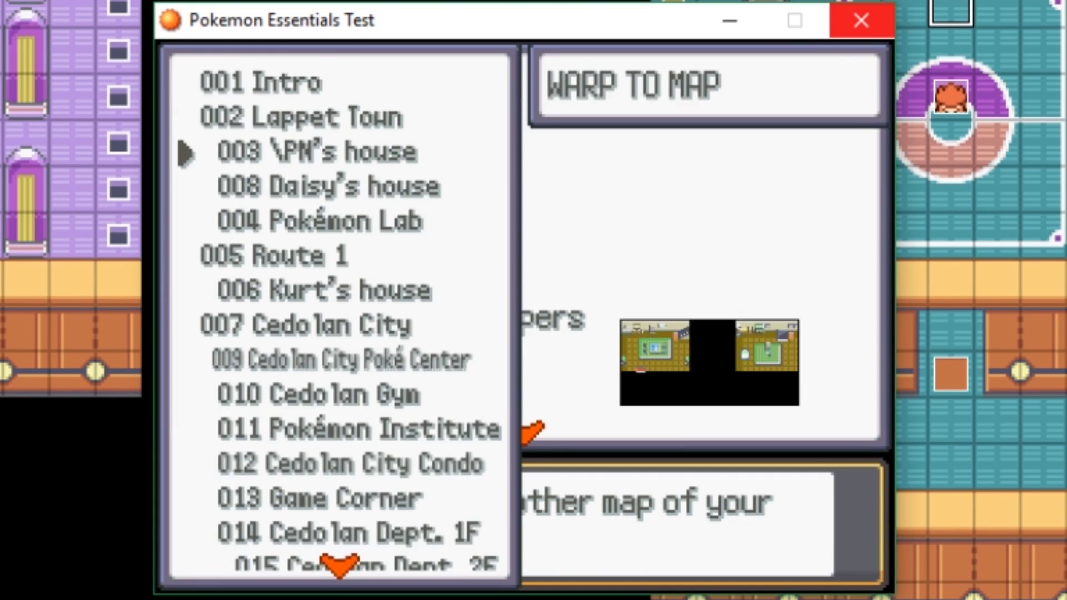
key(Up)
key(Up)
key(Up)
key(Up)
key(Up)
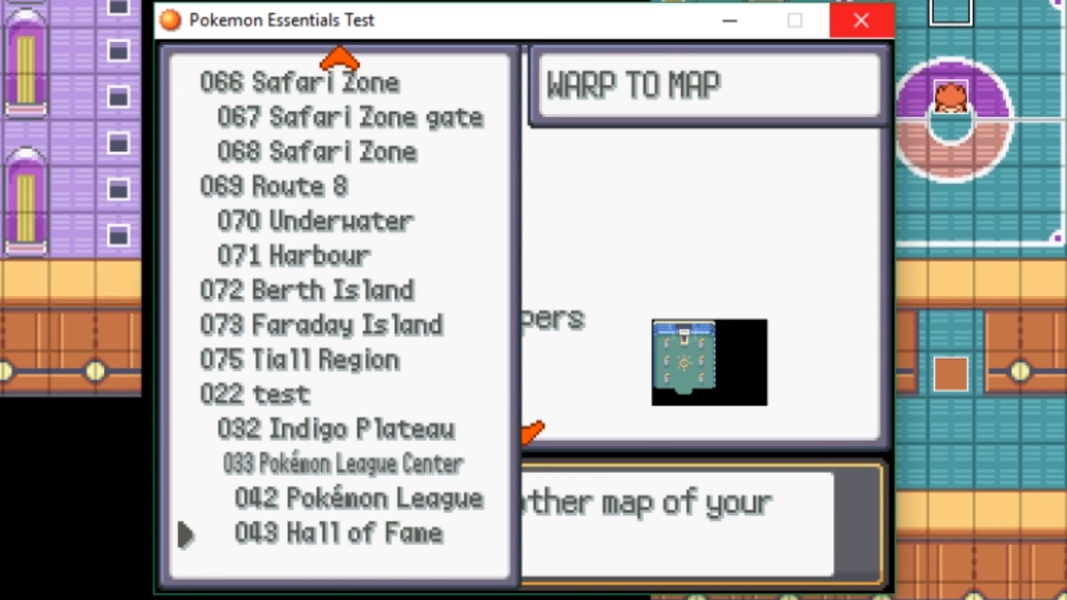
key(Return)
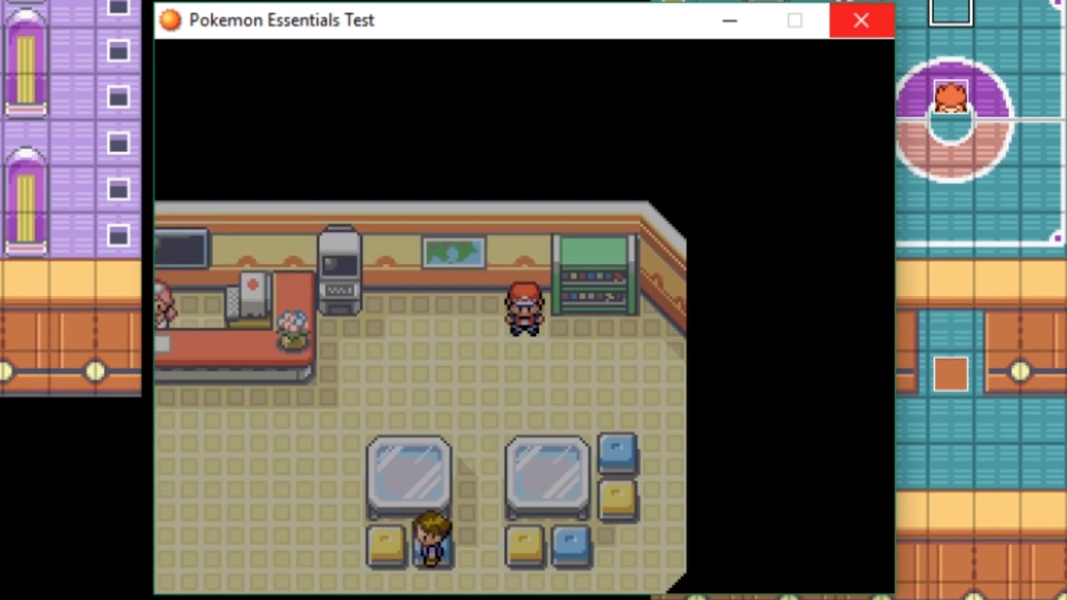
Walk the player past the nurse's counter to the open aisle on the Pokémon League Center's west side.
key(Down)
key(Down)
key(Left)
key(Left)
key(Left)
key(Left)
key(Left)
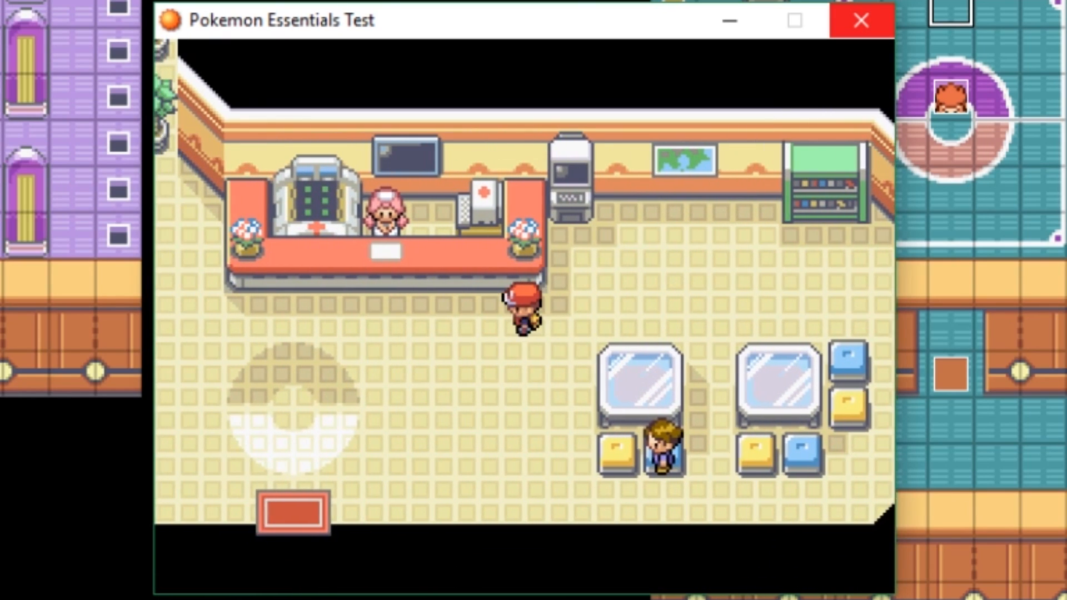
key(Left)
key(Left)
key(Left)
key(Left)
key(Left)
key(Left)
key(Left)
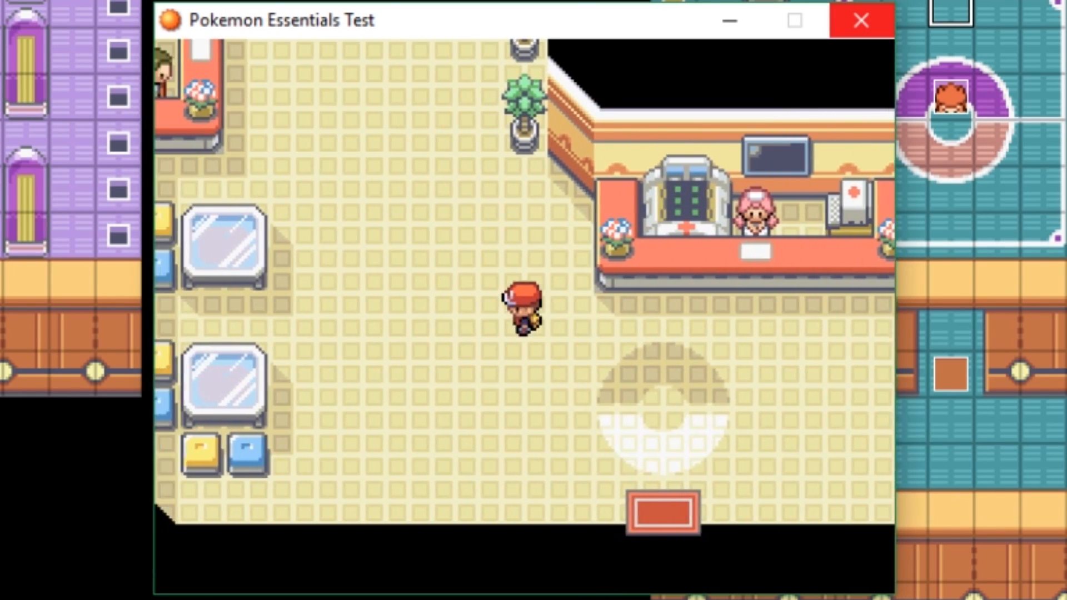
Walk up through the center's north doorway into the ice battle room and stop in front of Lorelei.
key(Up)
key(Up)
key(Up)
key(Left)
key(Up)
key(Up)
key(Up)
key(Up)
key(Up)
key(Up)
key(Up)
key(Up)
key(Up)
key(Up)
key(Up)
key(Up)
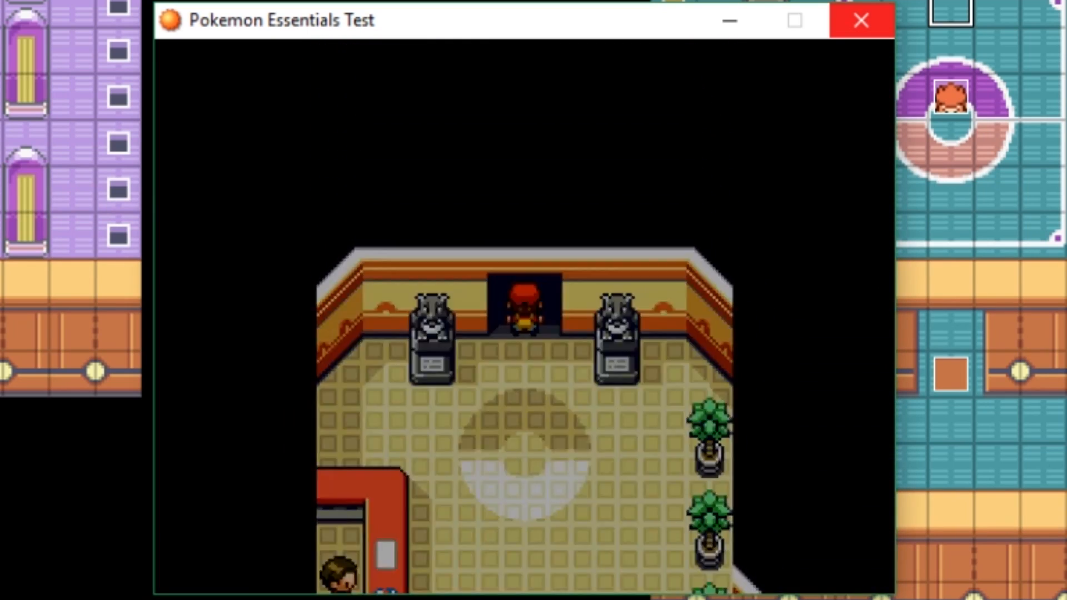
key(Up)
key(Up)
key(Up)
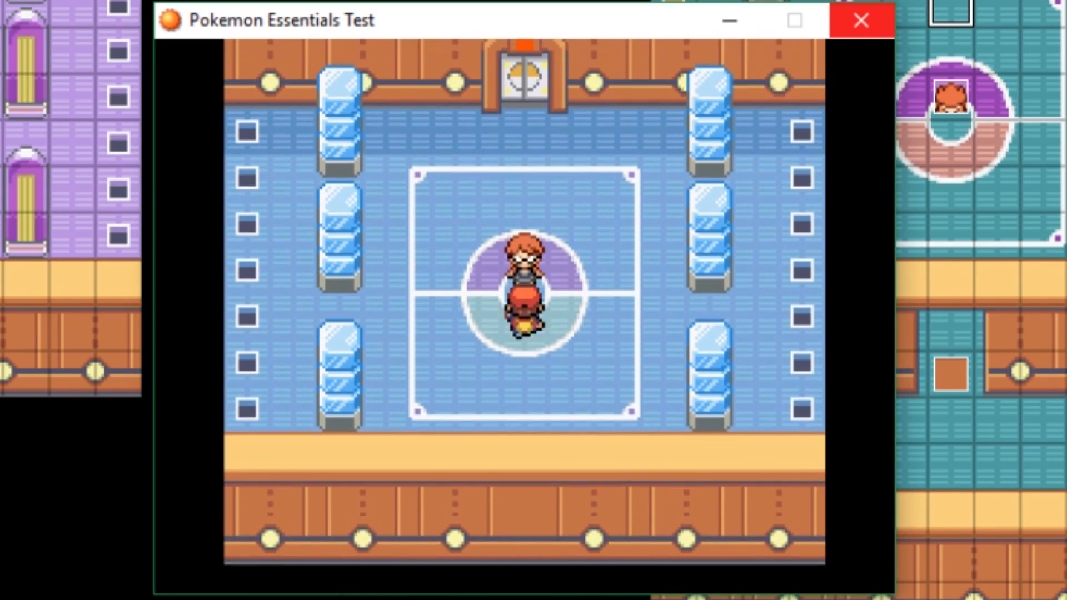
Start the rematch with Elite Four Lorelei and quit the playtest.
key(c)
key(c)
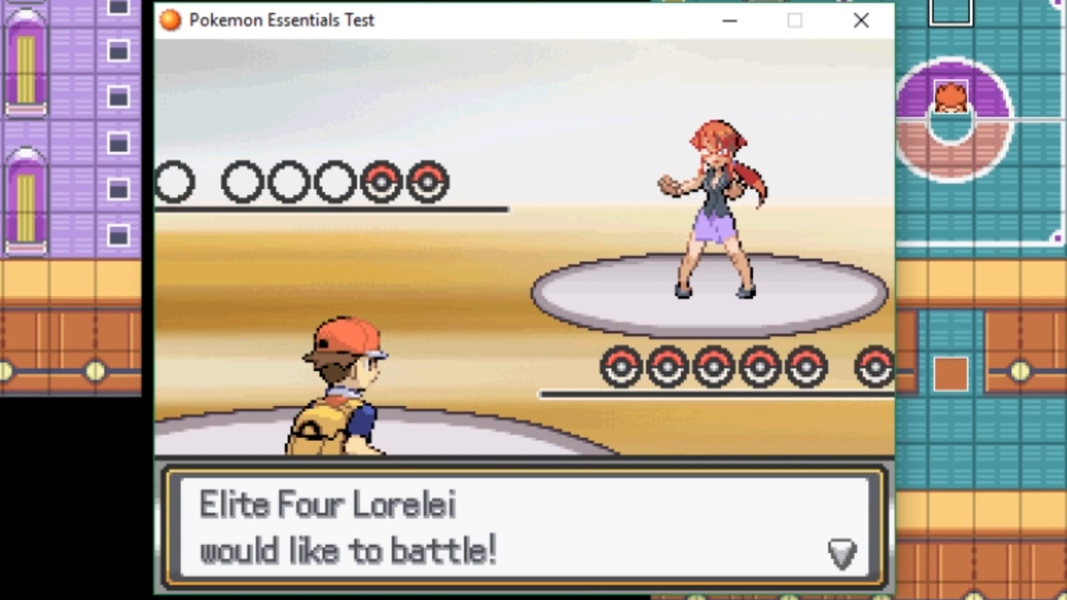
key(c)
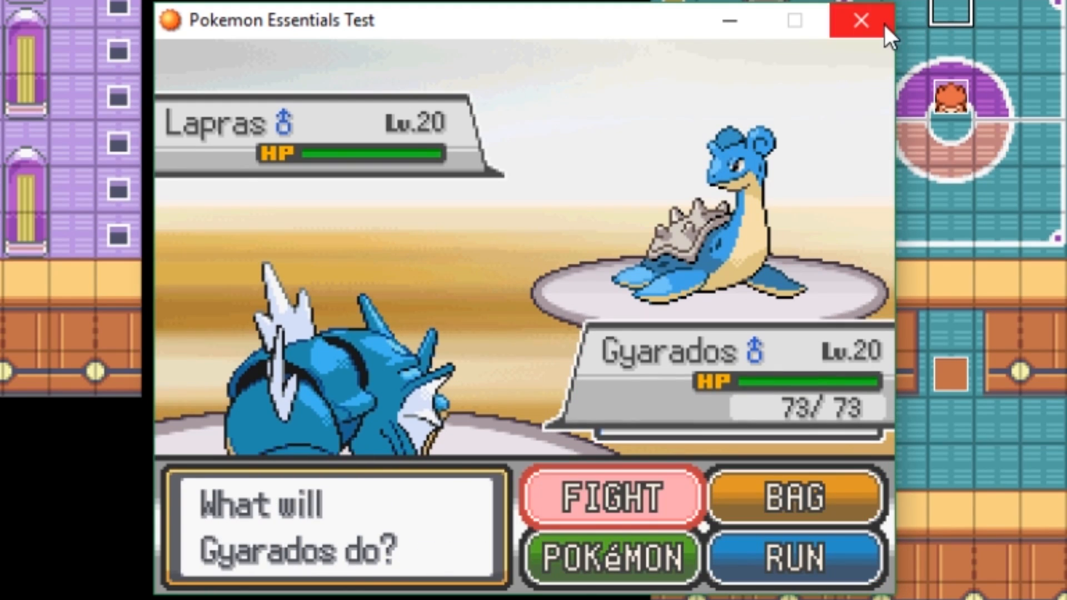
click(859, 22)
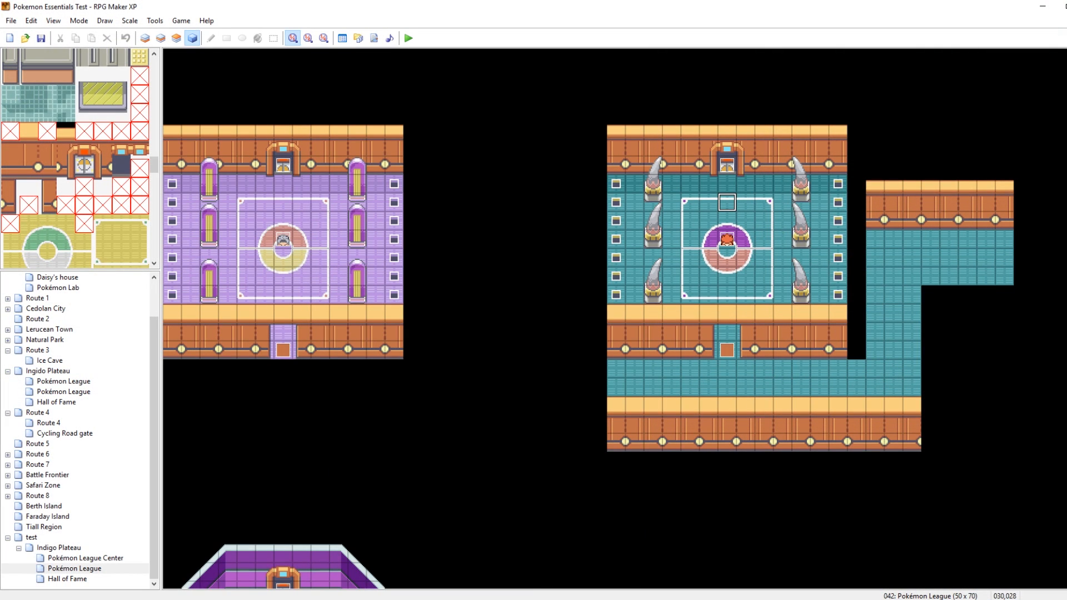
Copy the script line $PokemonGlobal.nextBattleBack="EliteB" from page 1 to page 2 of Lorelei's event and save the event.
scroll(321, 165, up, 7)
double_click(283, 169)
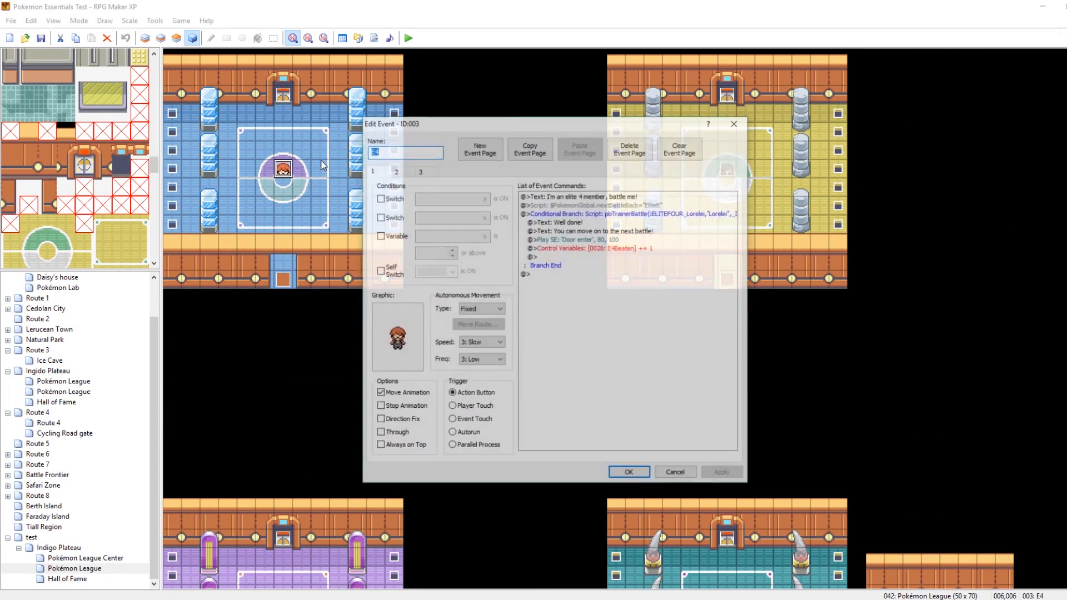
click(397, 171)
click(374, 172)
click(589, 205)
click(397, 171)
click(598, 206)
key(ctrl+v)
click(723, 475)
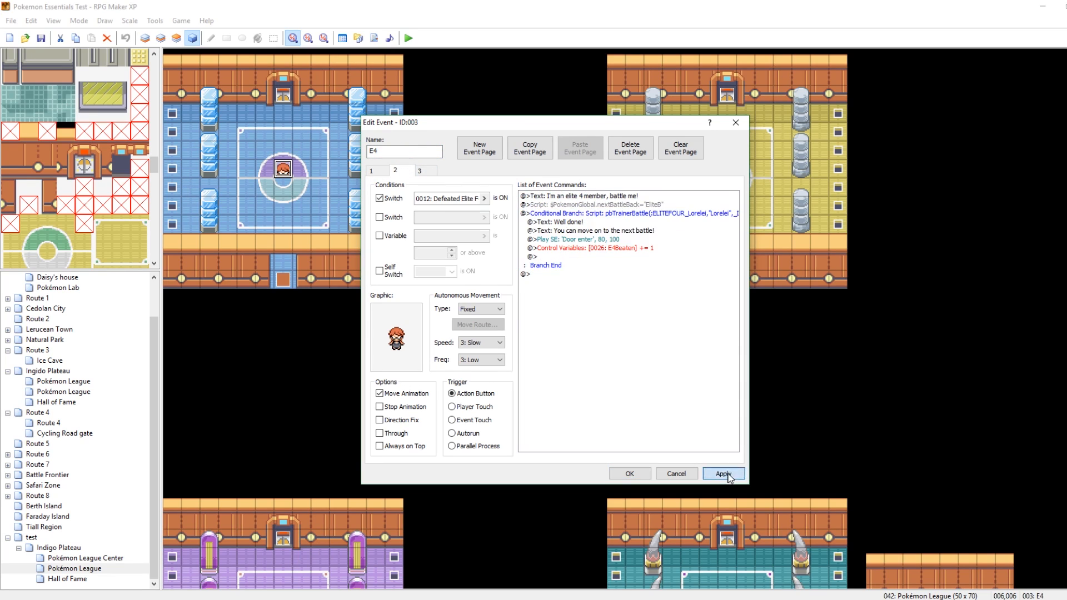
click(635, 475)
Check the commands on page 2 of the Elite Four events in the yellow room and the ice room.
double_click(727, 169)
click(395, 170)
click(735, 123)
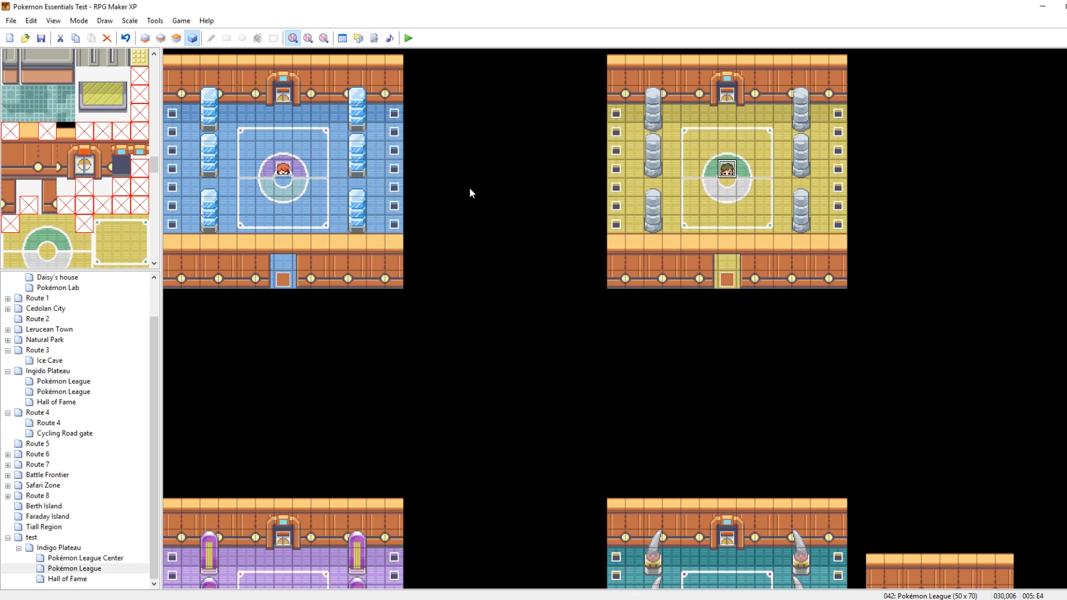
double_click(292, 173)
click(395, 171)
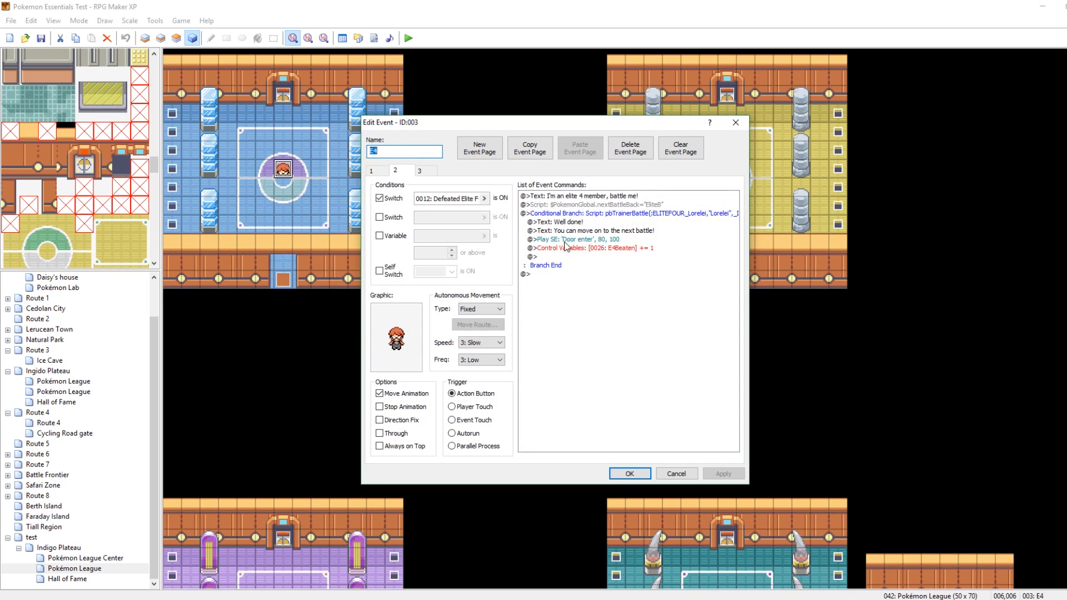
click(733, 123)
Switch to Notepad++ to review the Elite Four entries in trainers.txt, and return to the Pokémon League map.
scroll(589, 319, down, 12)
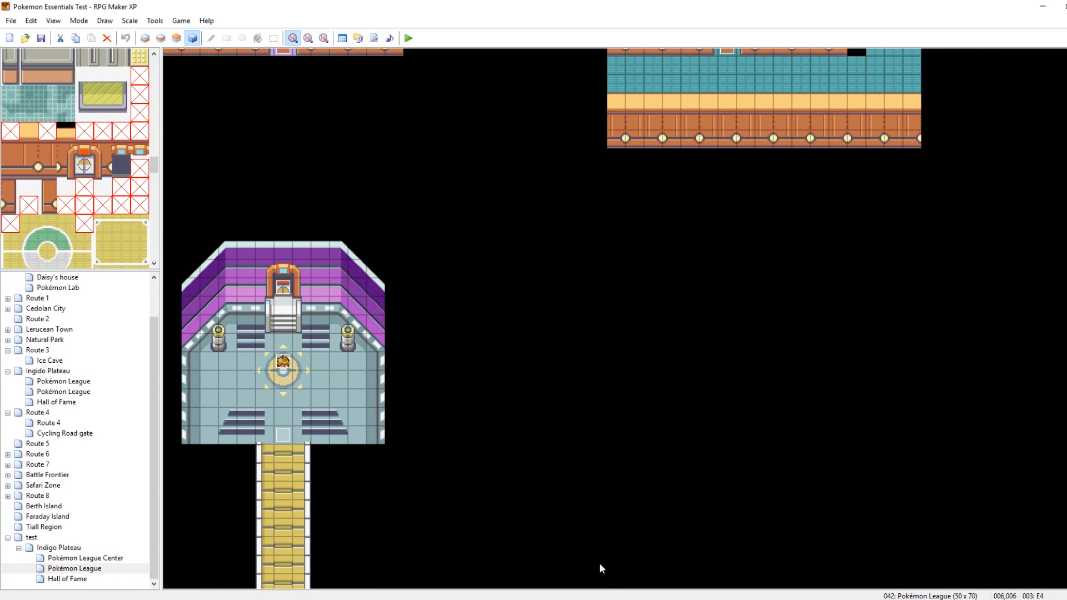
key(alt+Tab)
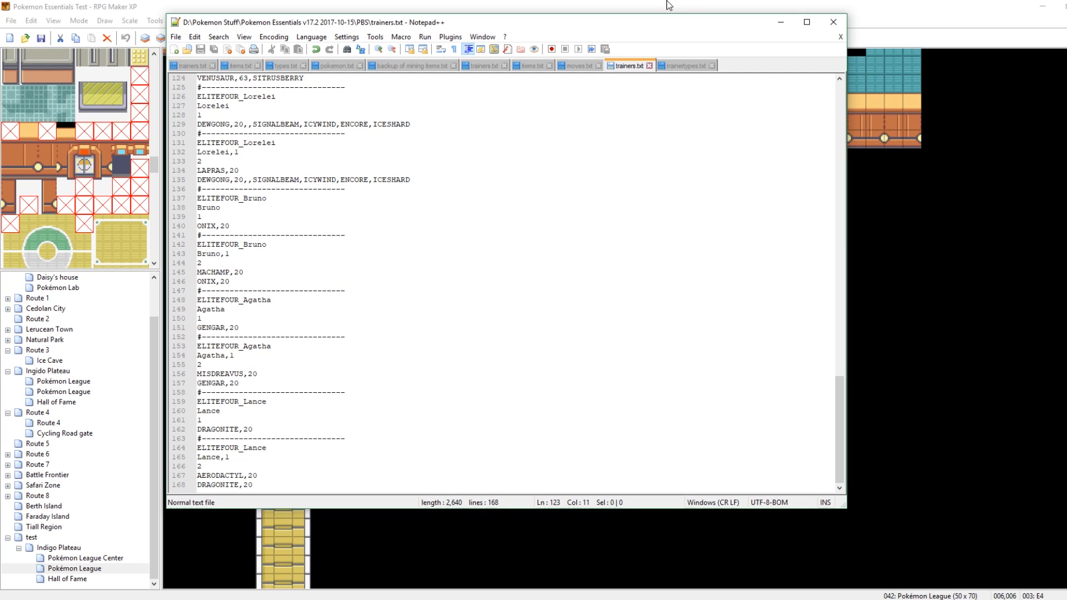
click(646, 9)
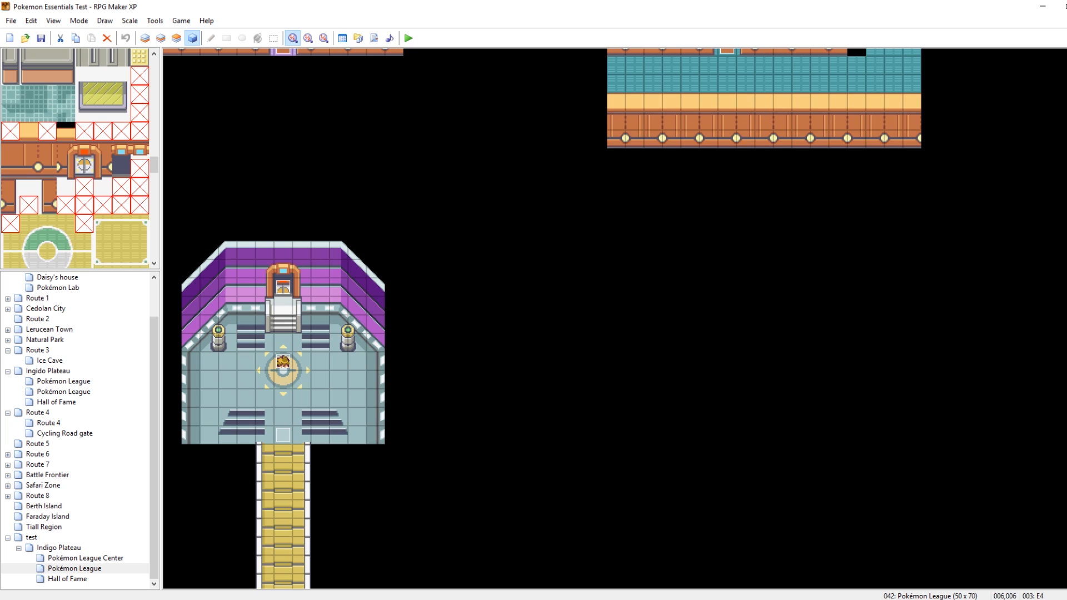
scroll(589, 318, up, 10)
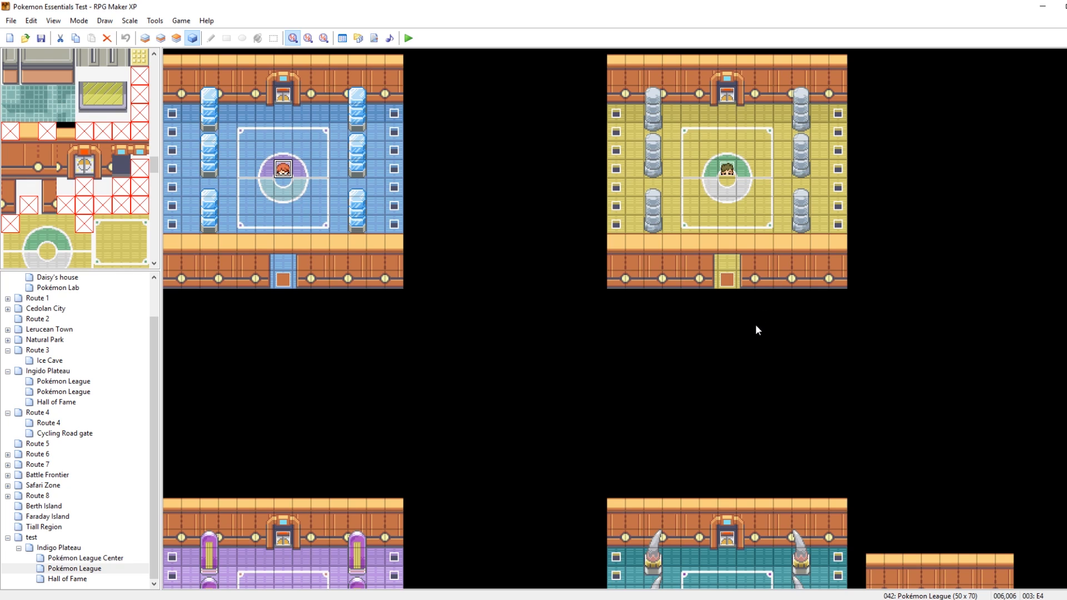
scroll(588, 319, down, 5)
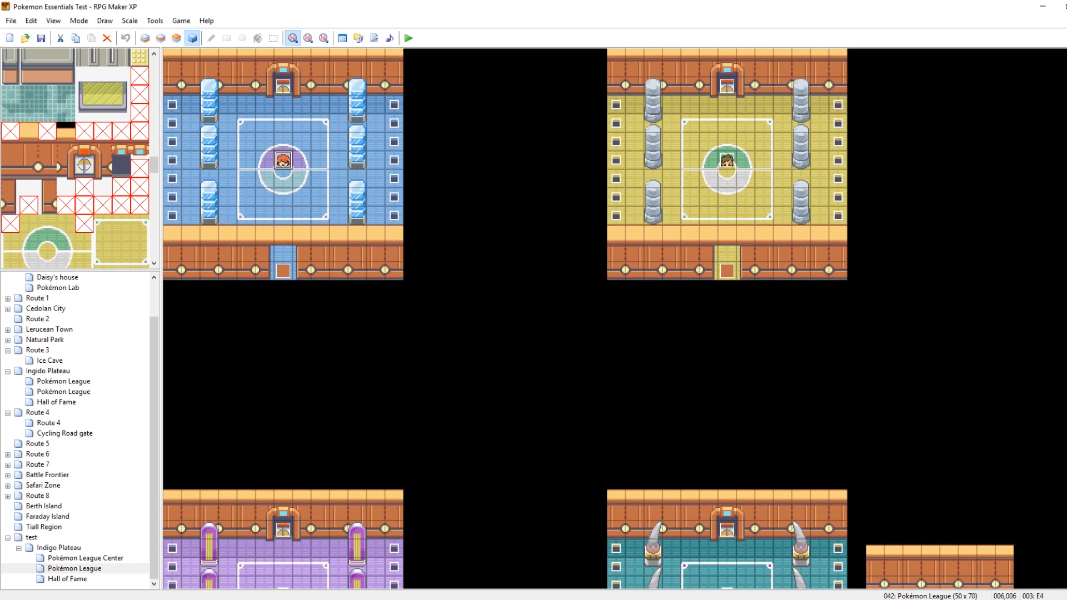
scroll(589, 319, down, 2)
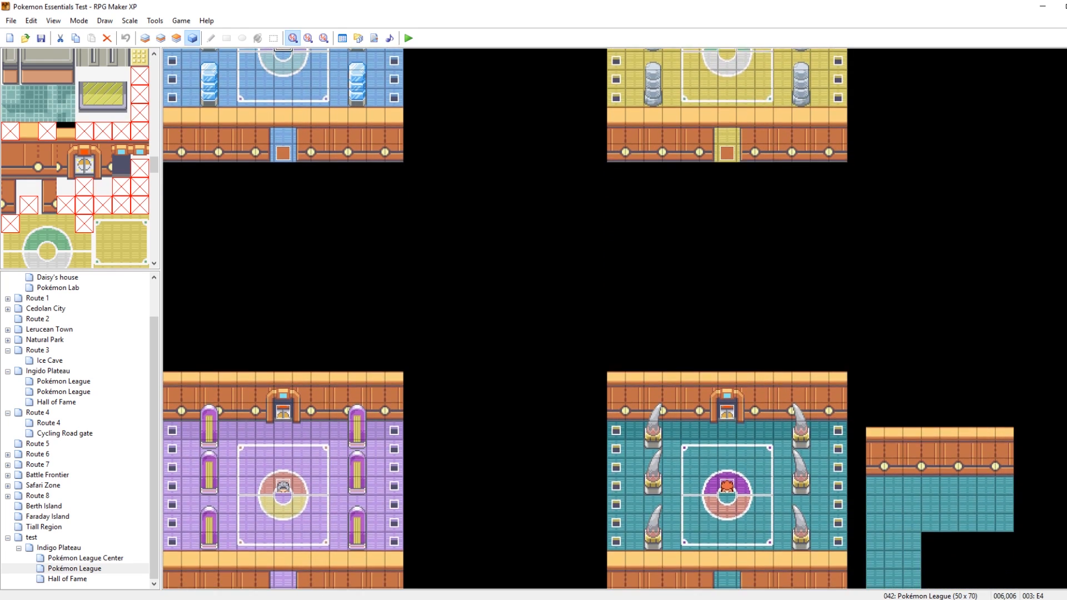
scroll(588, 319, down, 1)
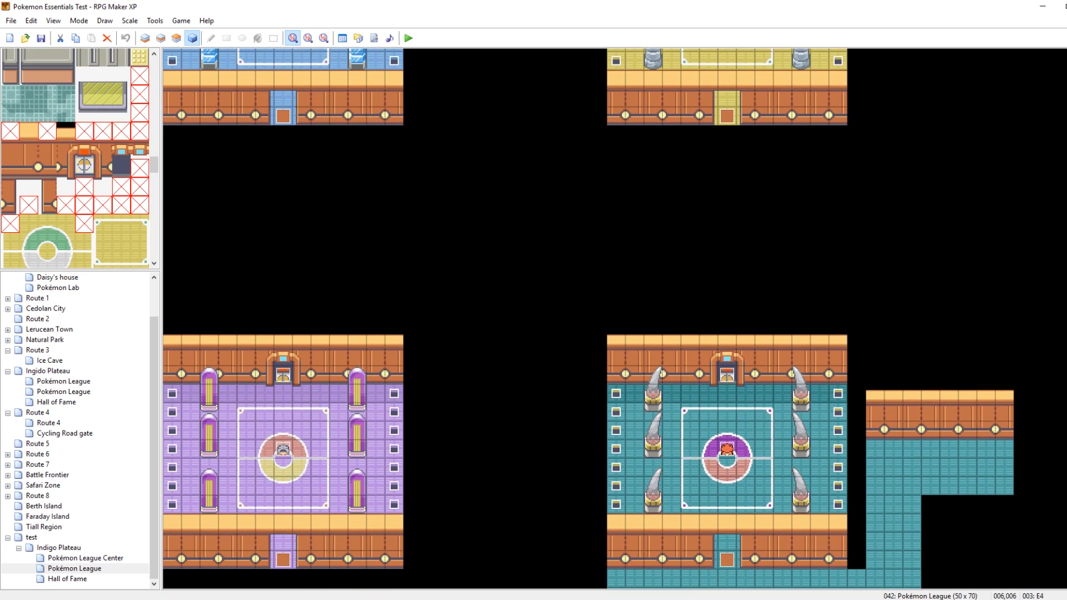